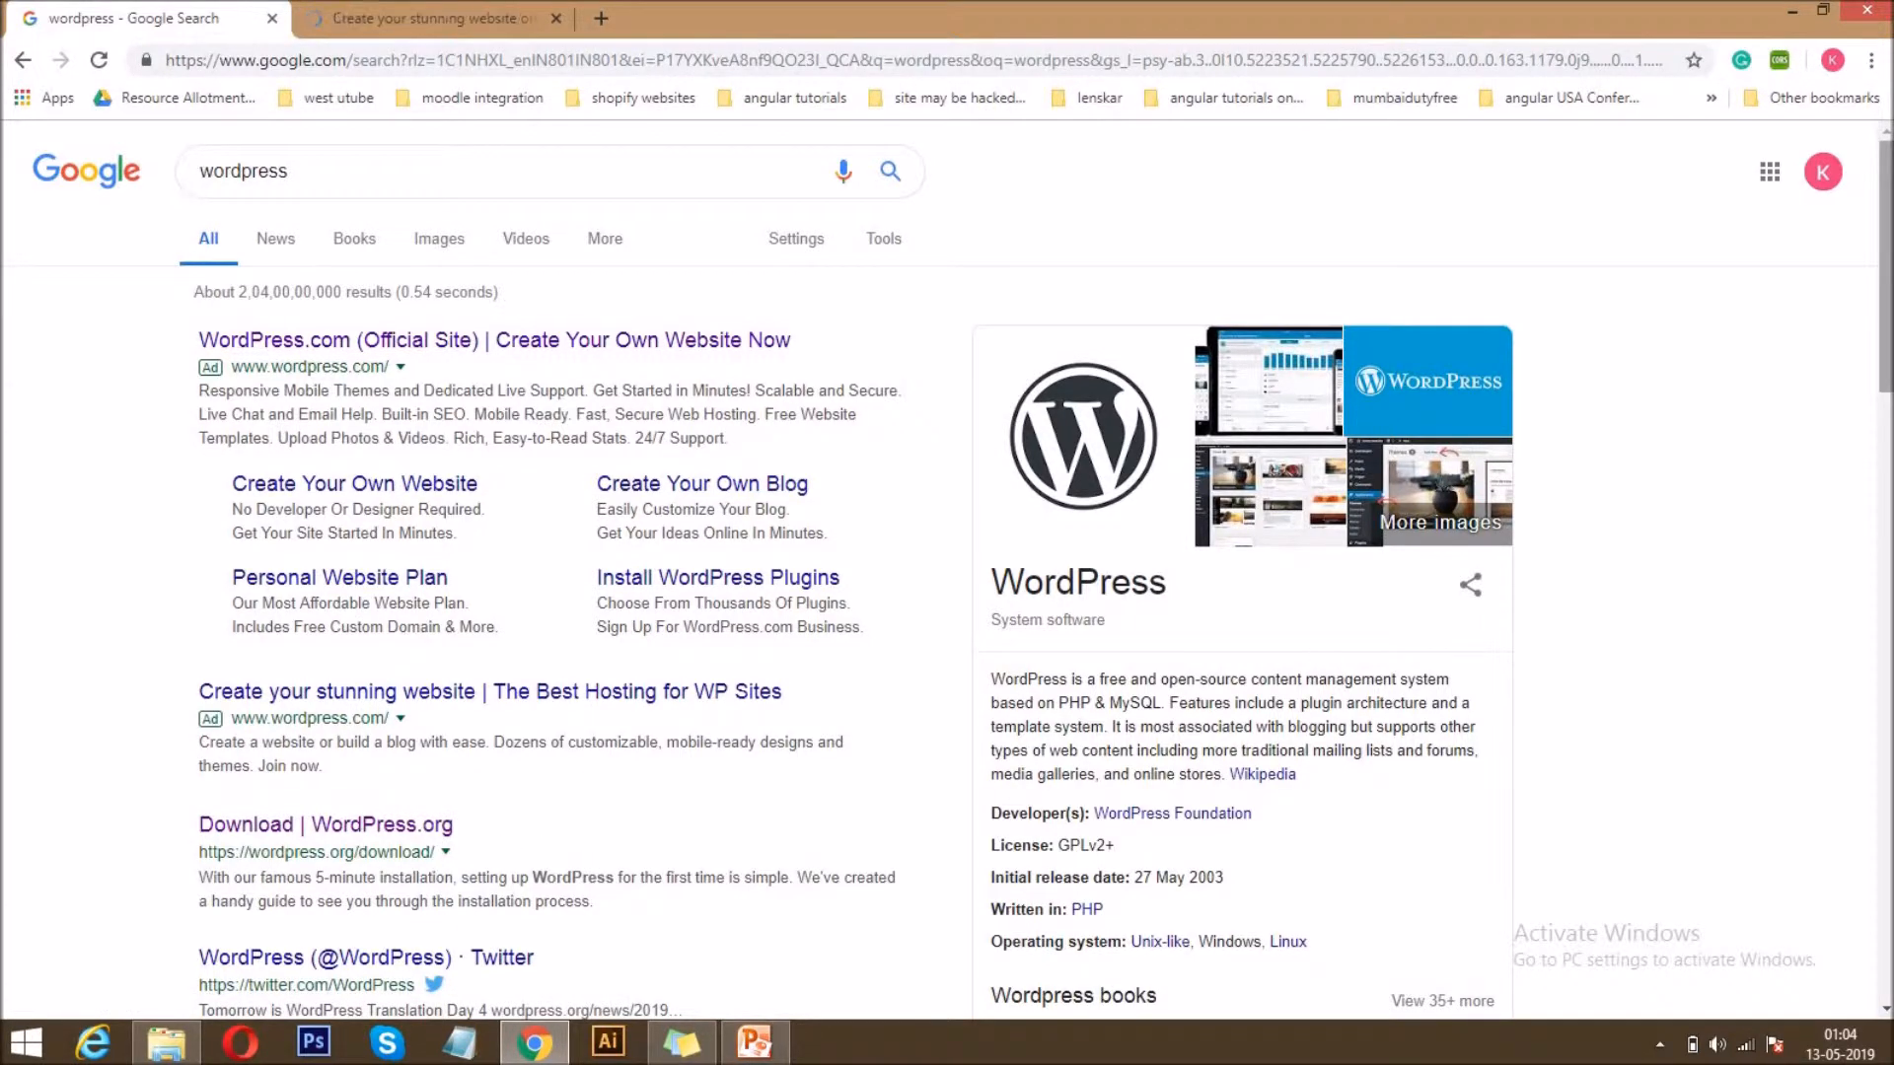
Open the WordPress.org download search result in a new tab and view the WordPress.com and WordPress.org pages.
scroll(942, 520, down, 3)
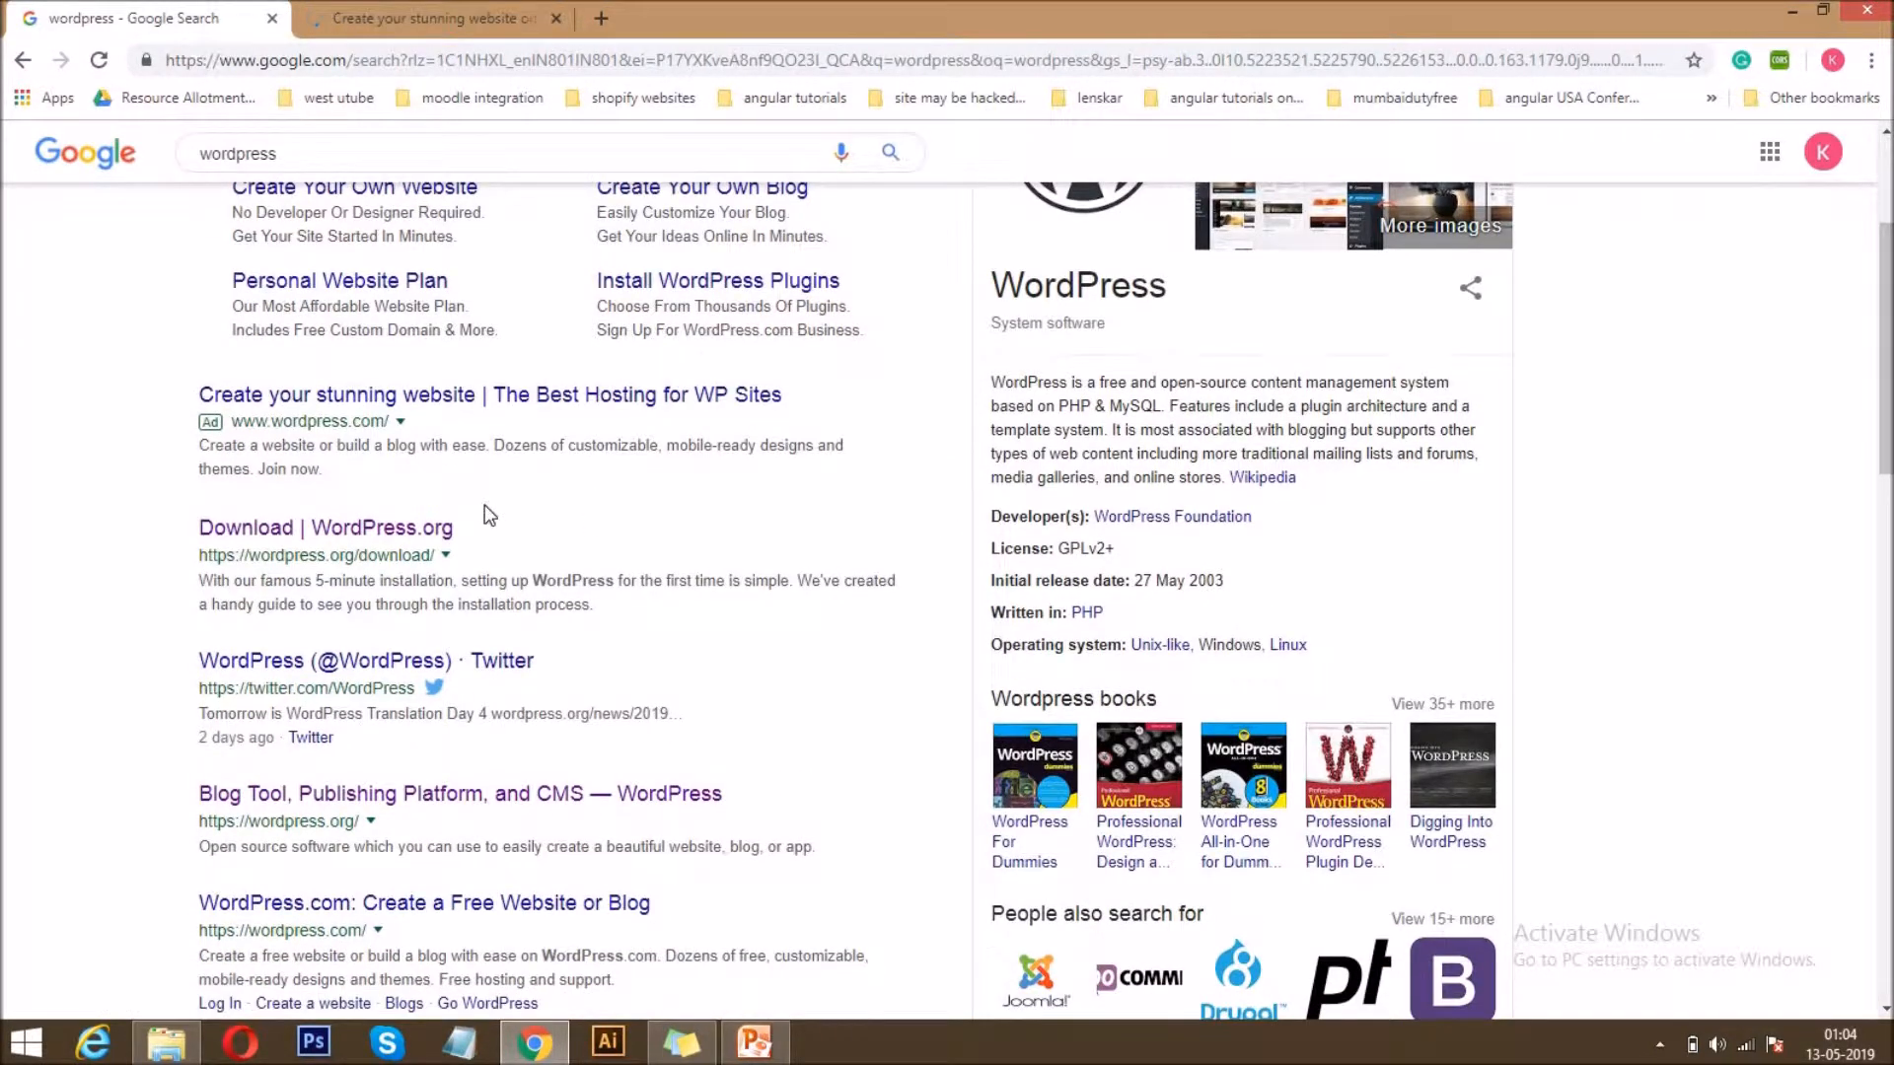
middle_click(419, 527)
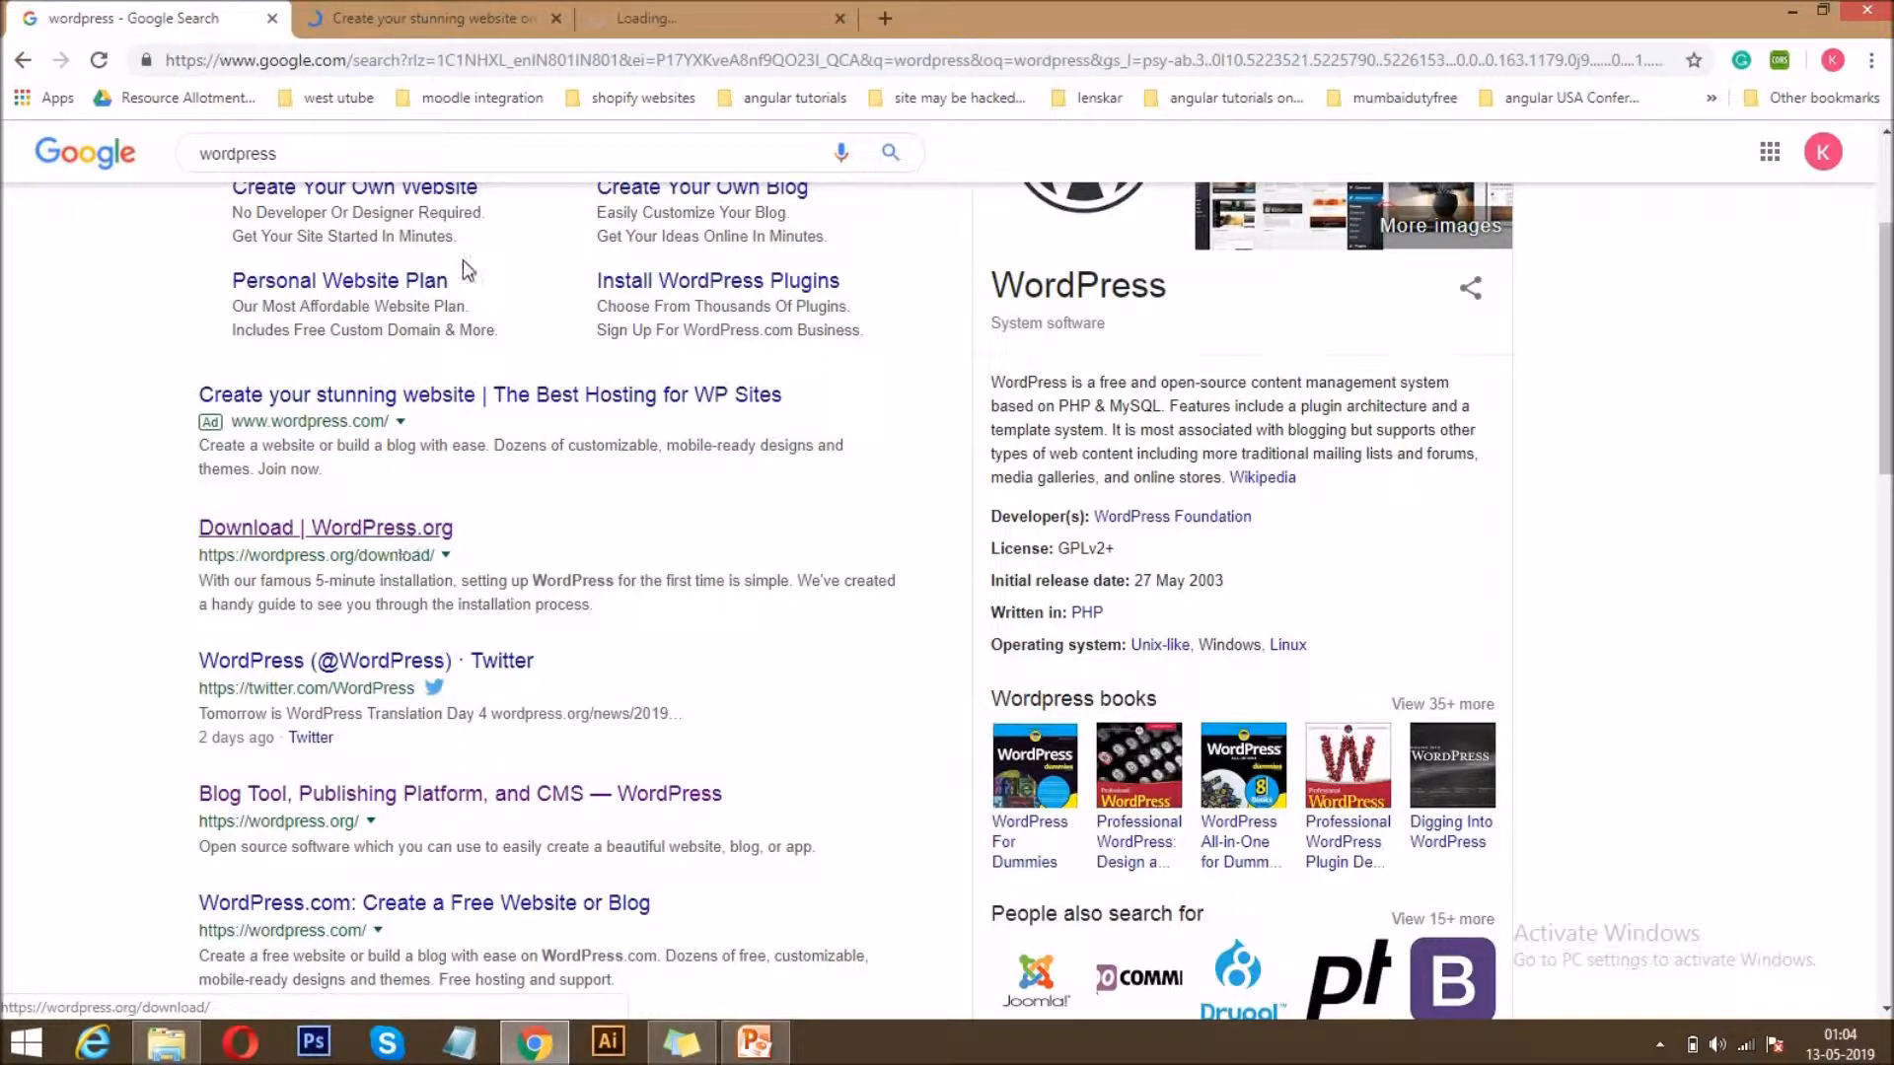
click(491, 16)
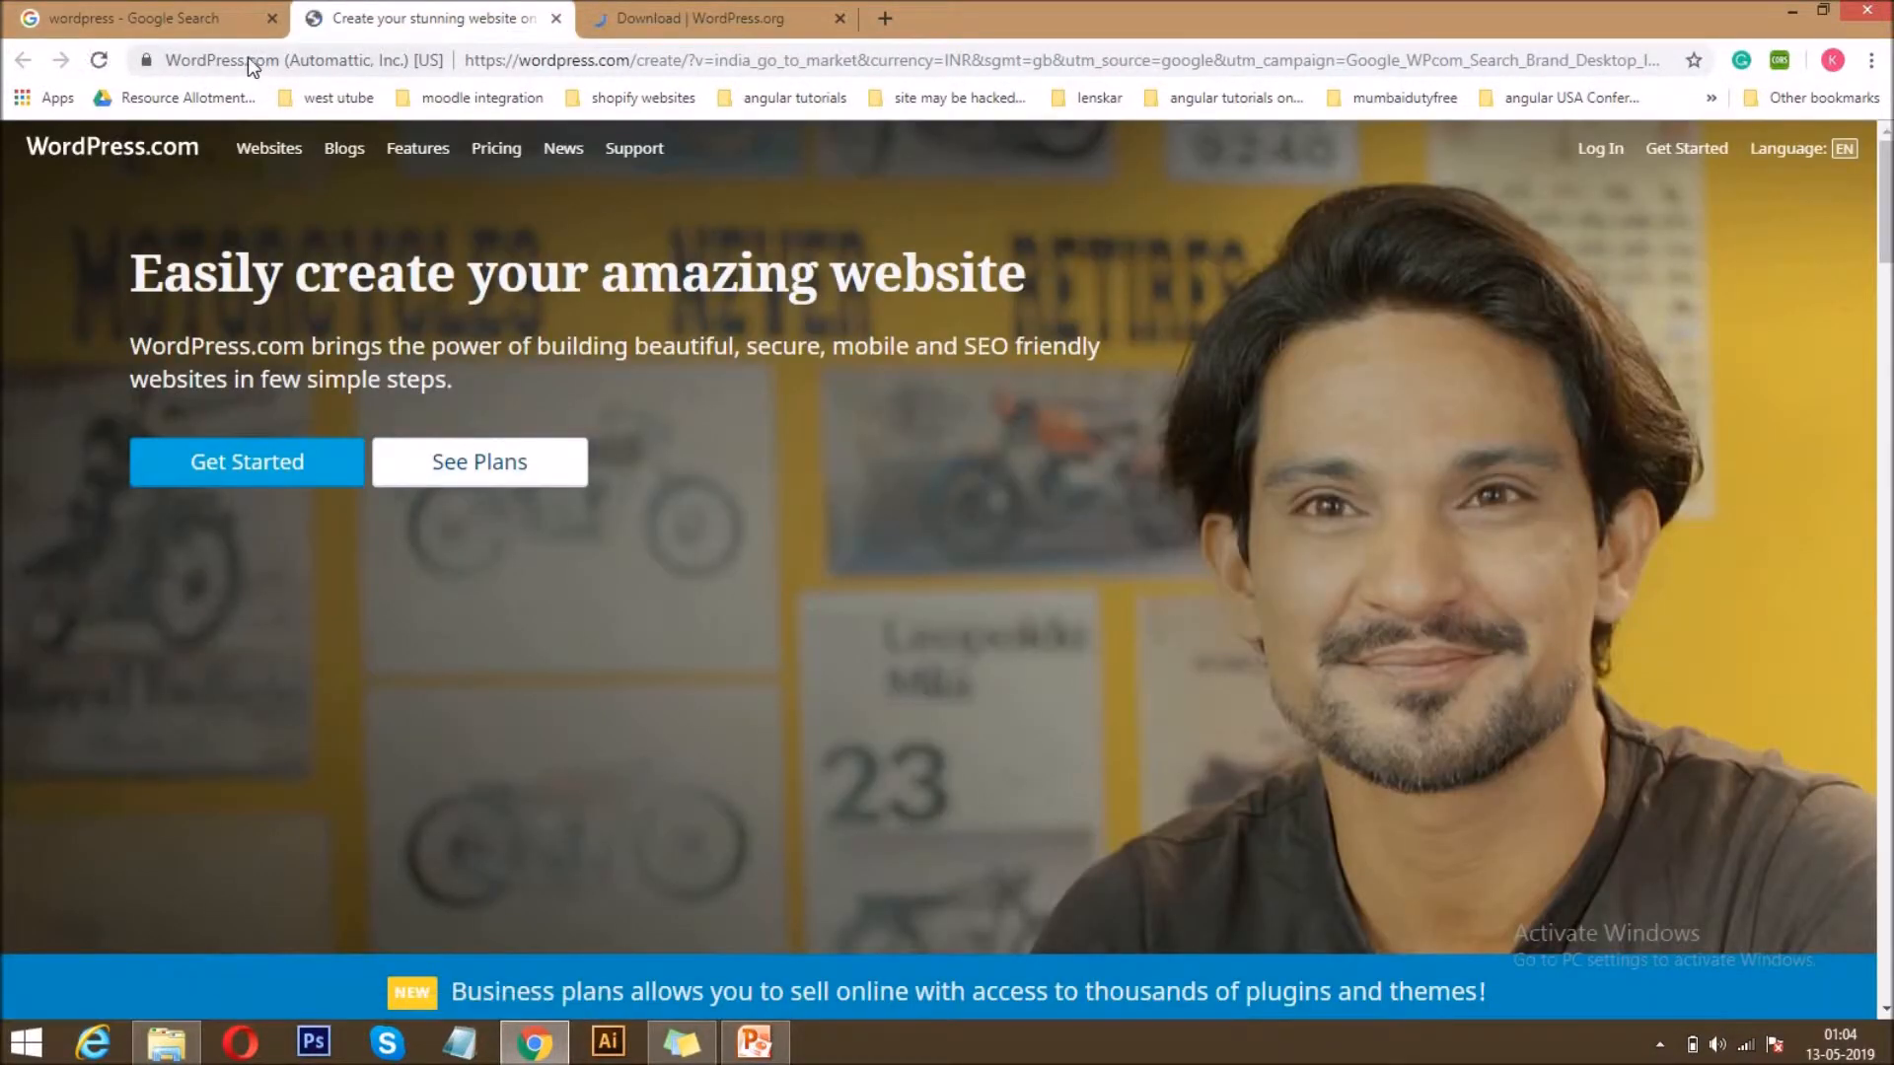
click(677, 14)
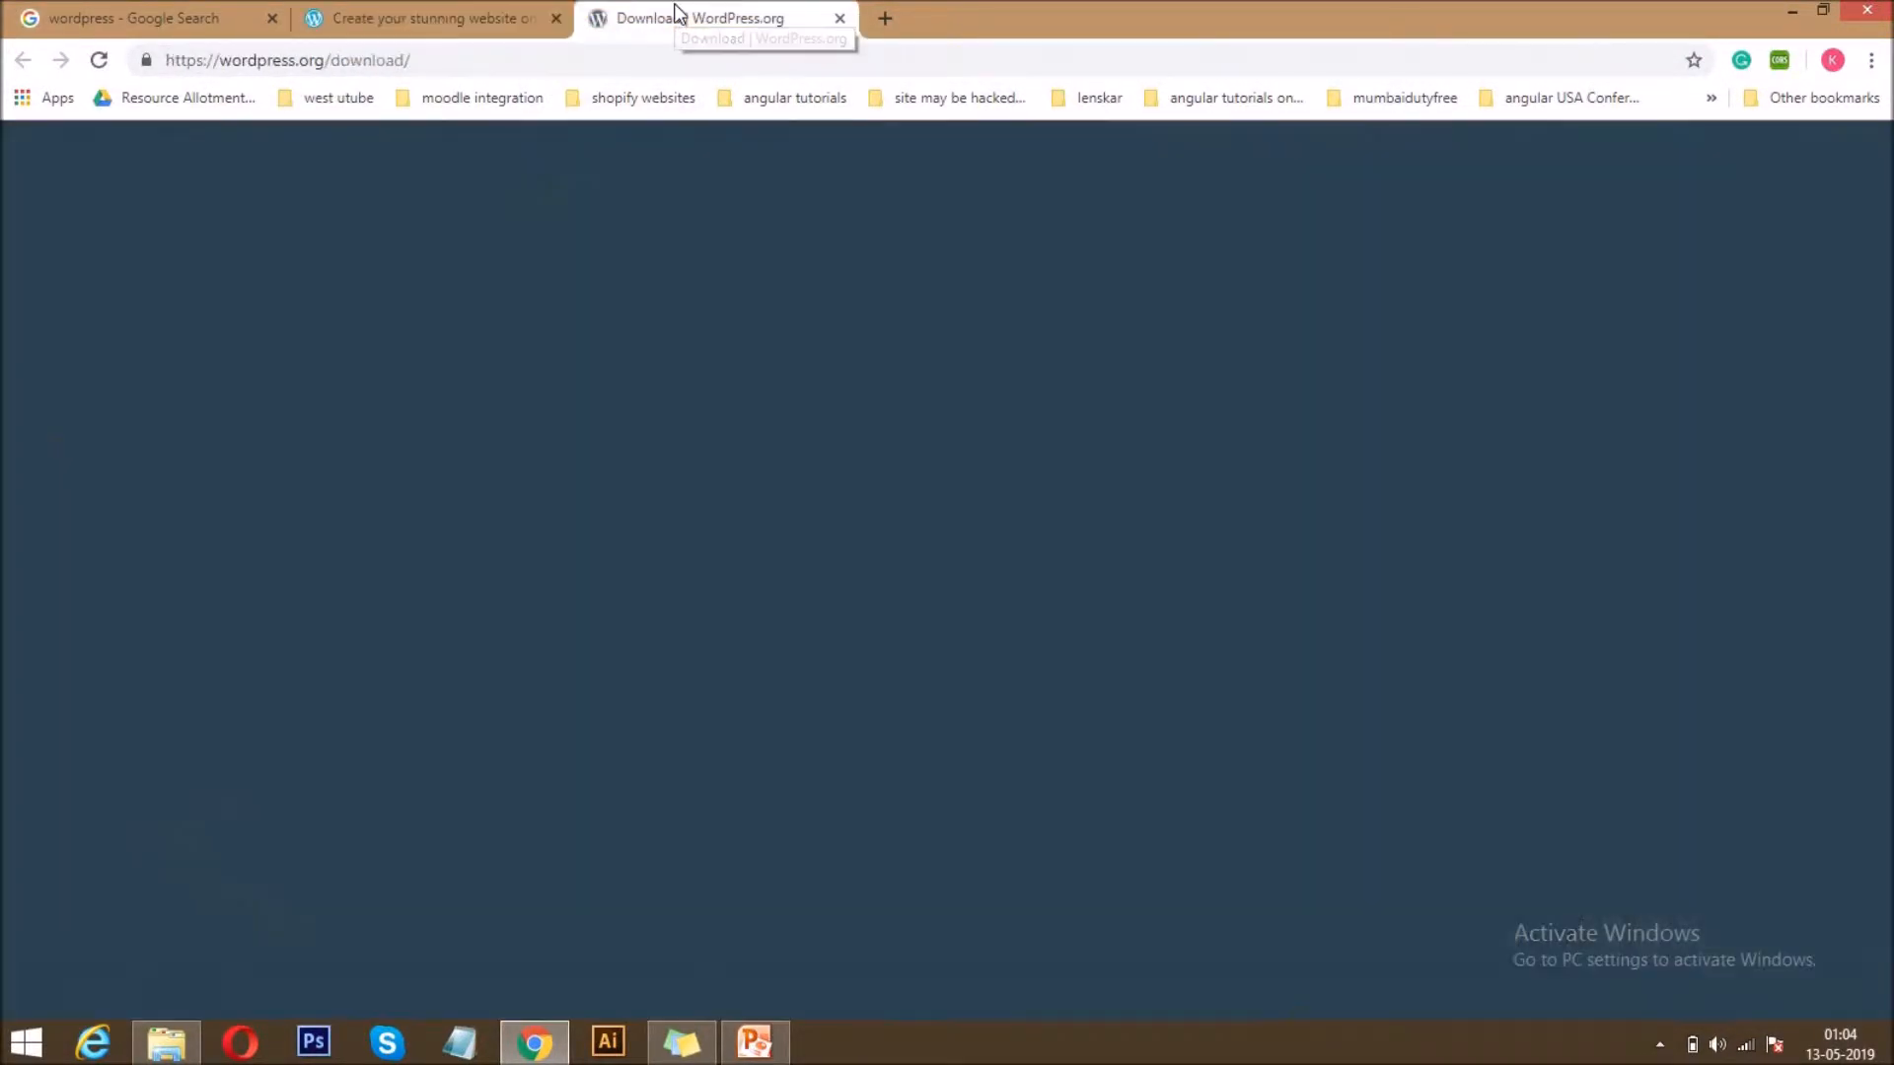
Go to the WordPress.org home page by removing the download path from the address.
double_click(332, 61)
key(BackSpace)
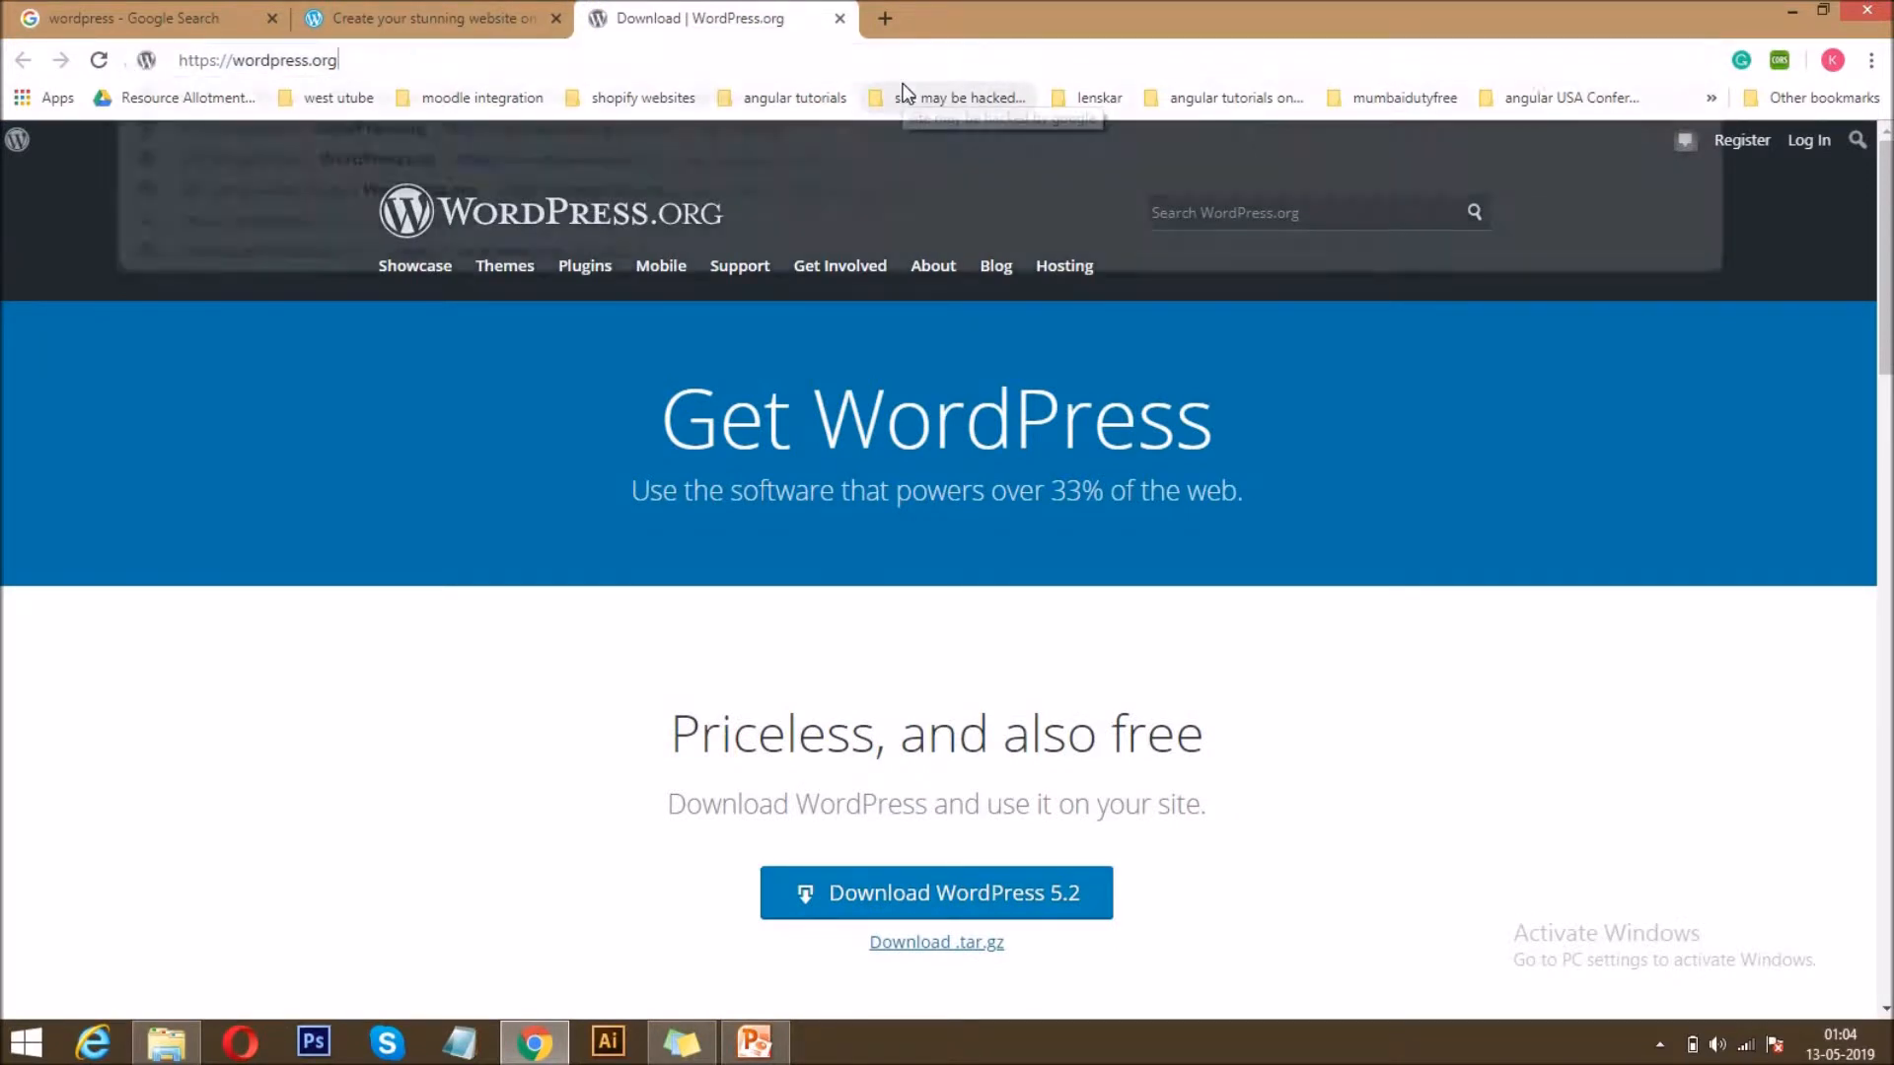
key(Return)
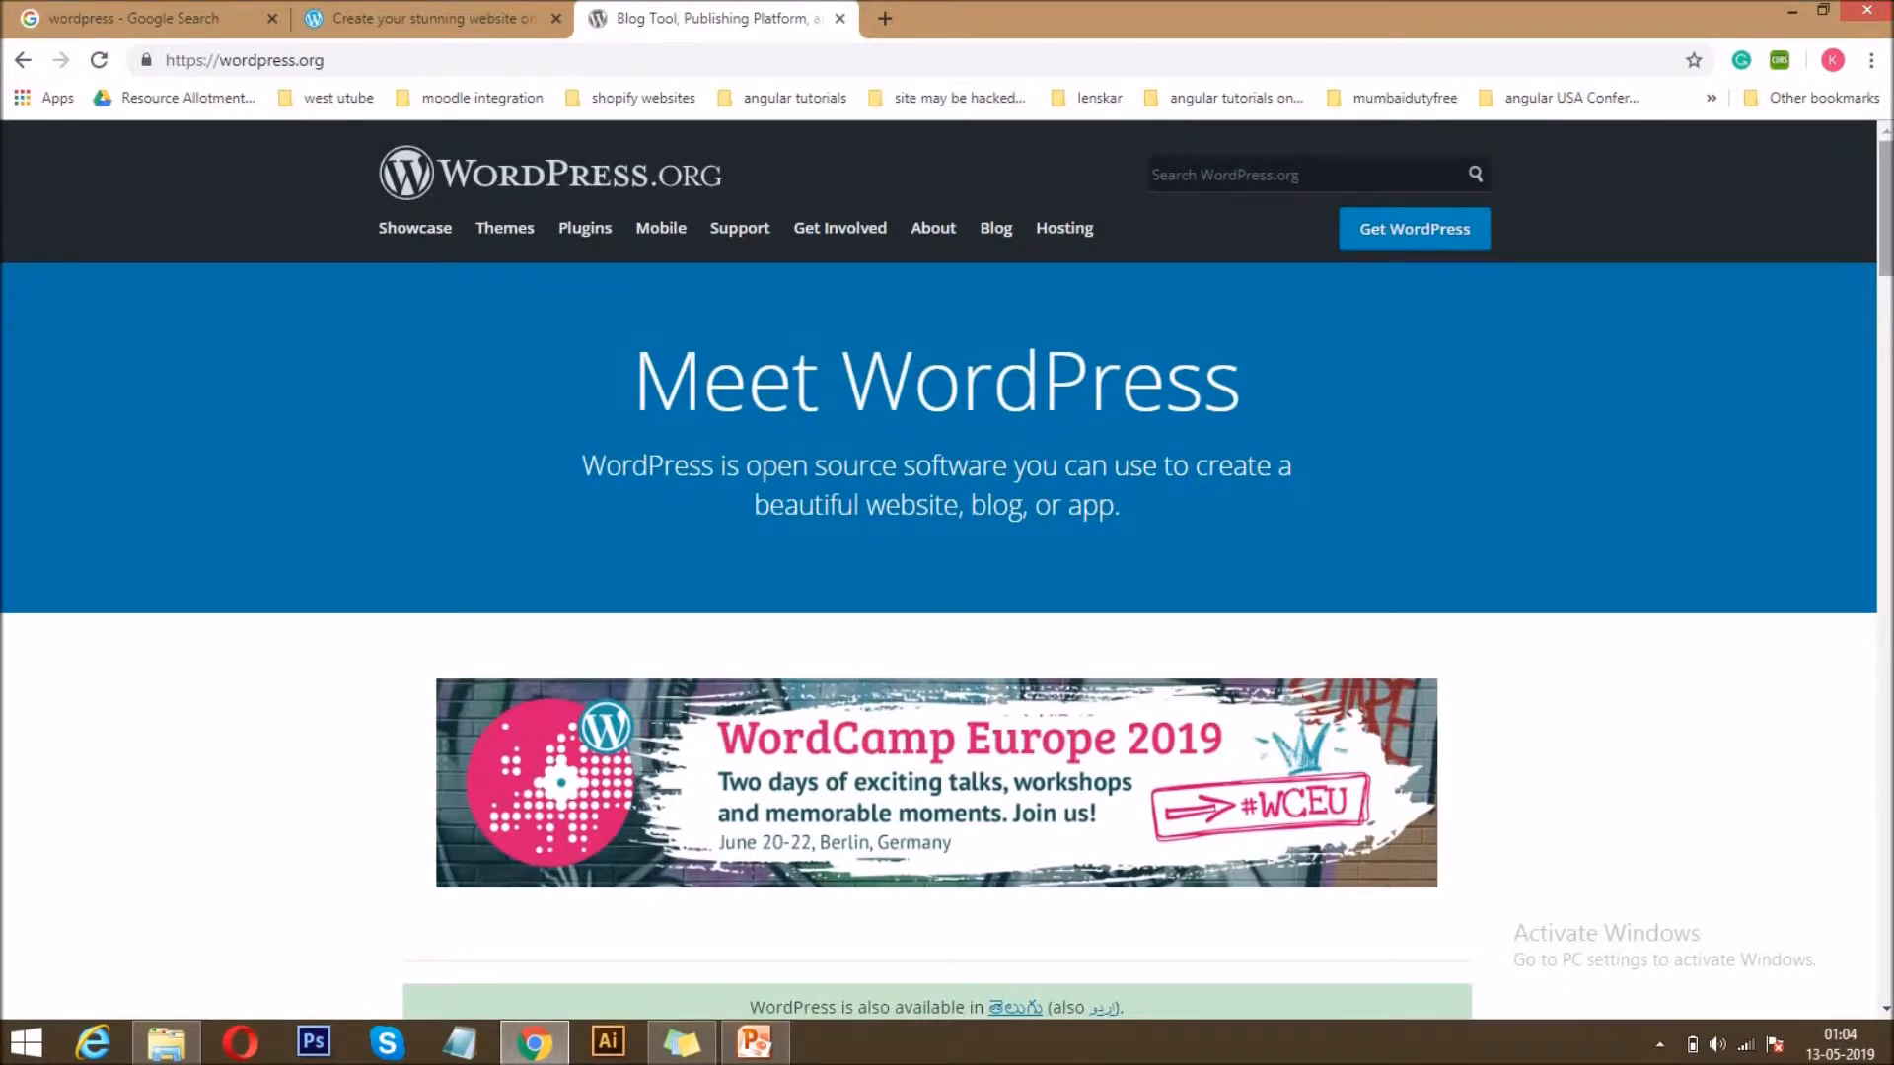
Look through the WordPress.org home page, go to its Get WordPress page and download WordPress 5.2.
scroll(773, 395, down, 1)
scroll(773, 261, up, 1)
scroll(939, 568, down, 15)
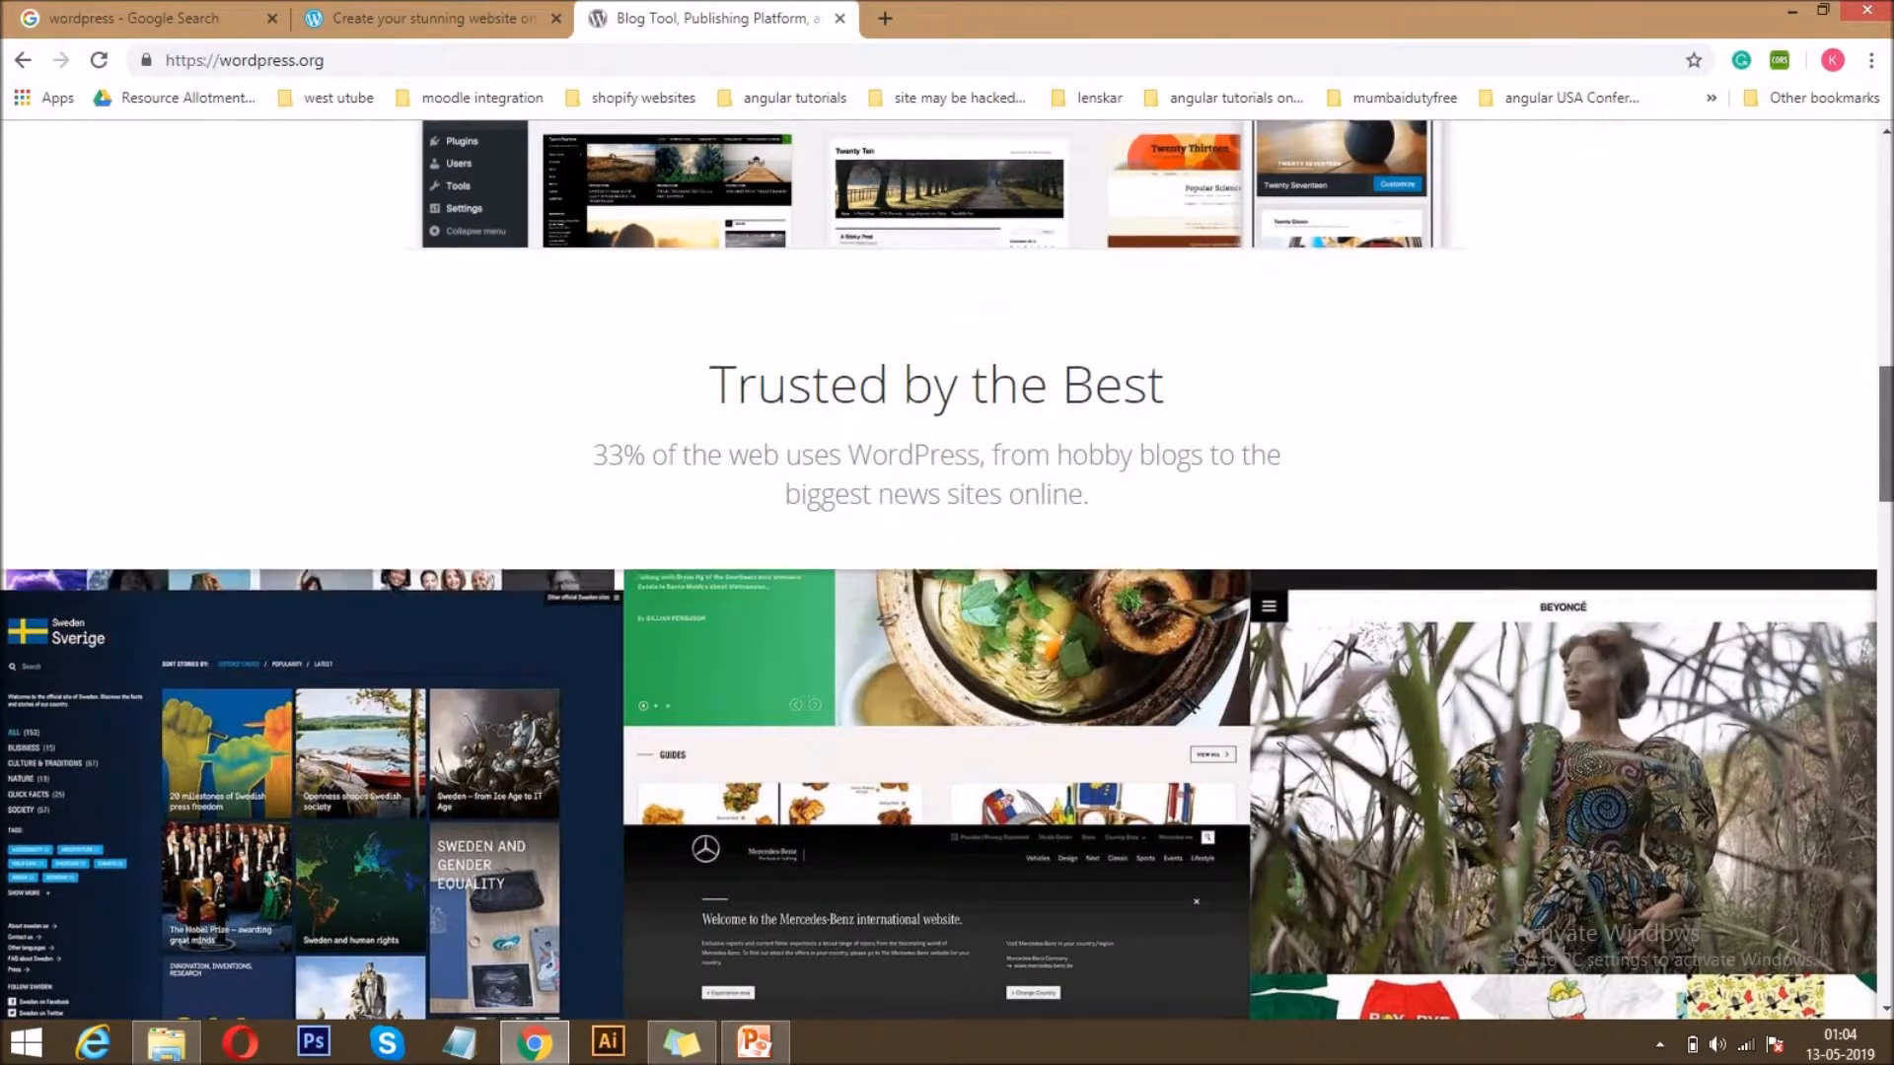
scroll(939, 569, down, 10)
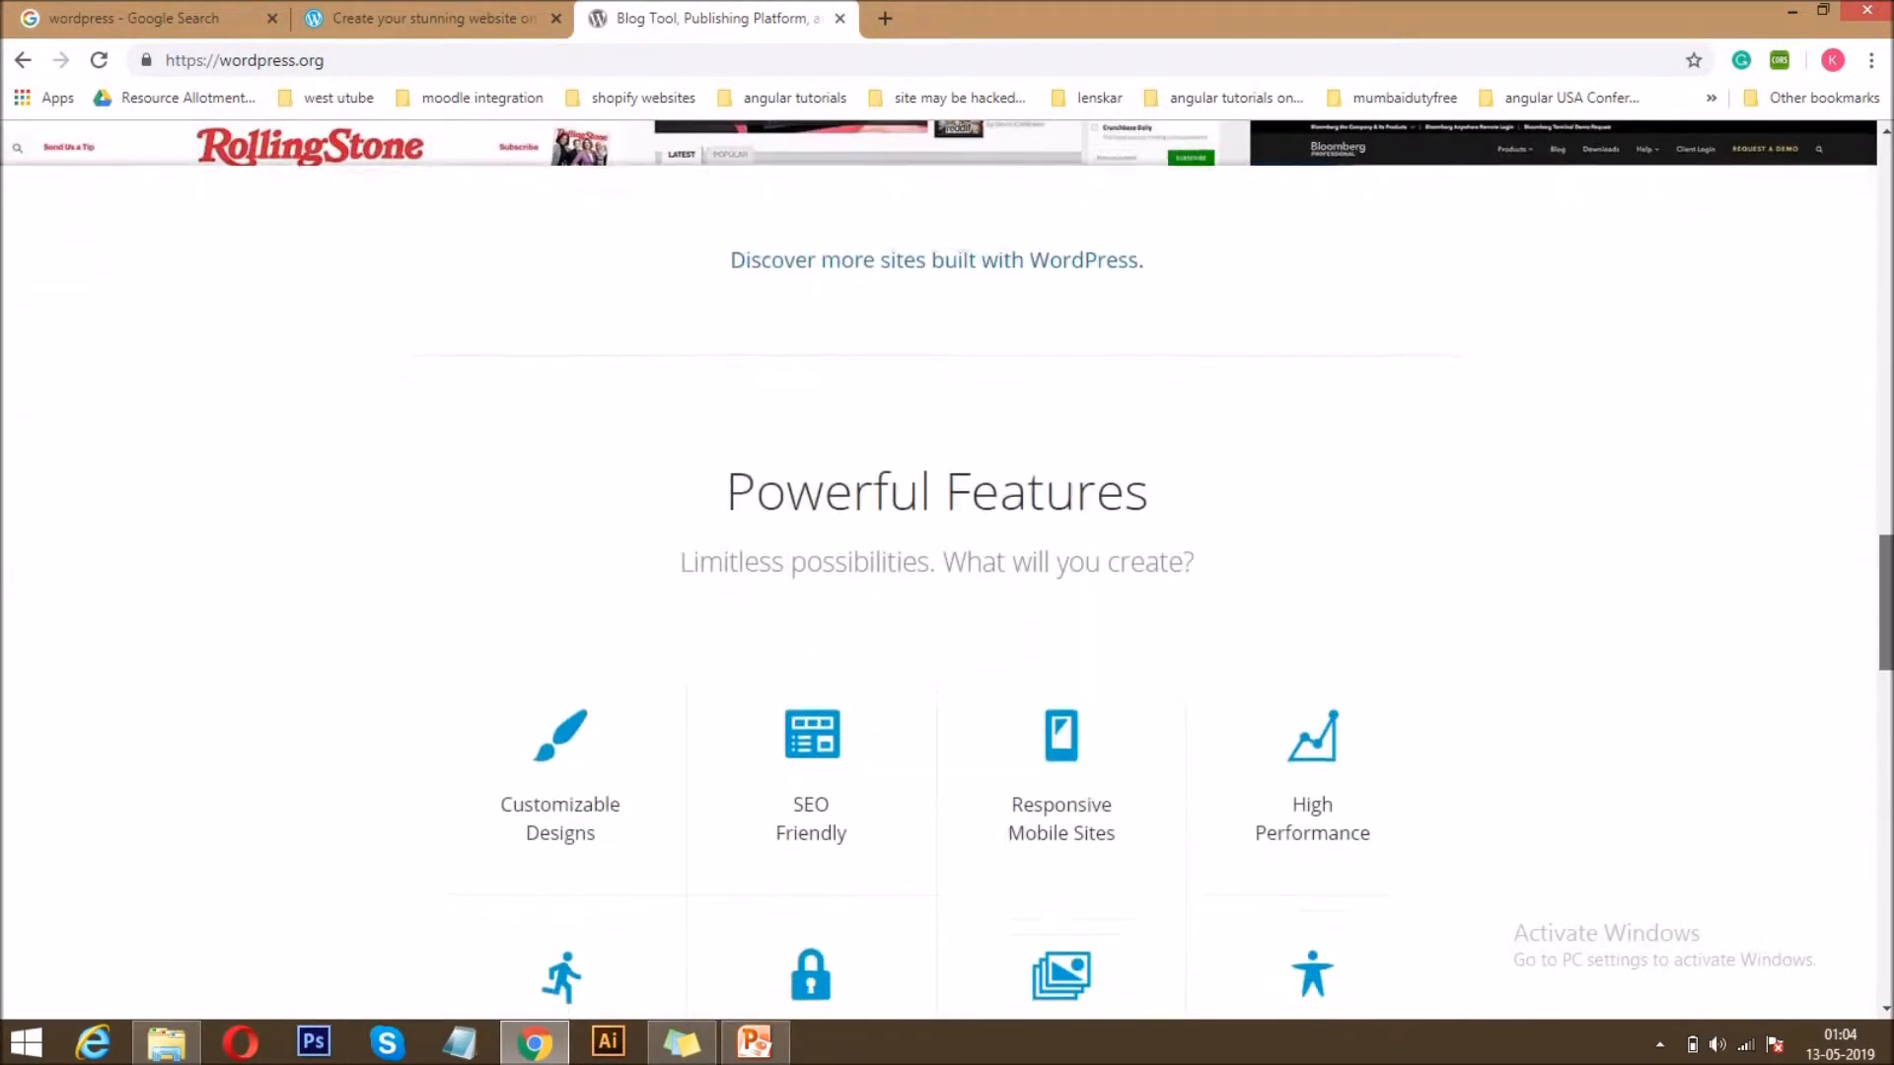
scroll(939, 568, down, 12)
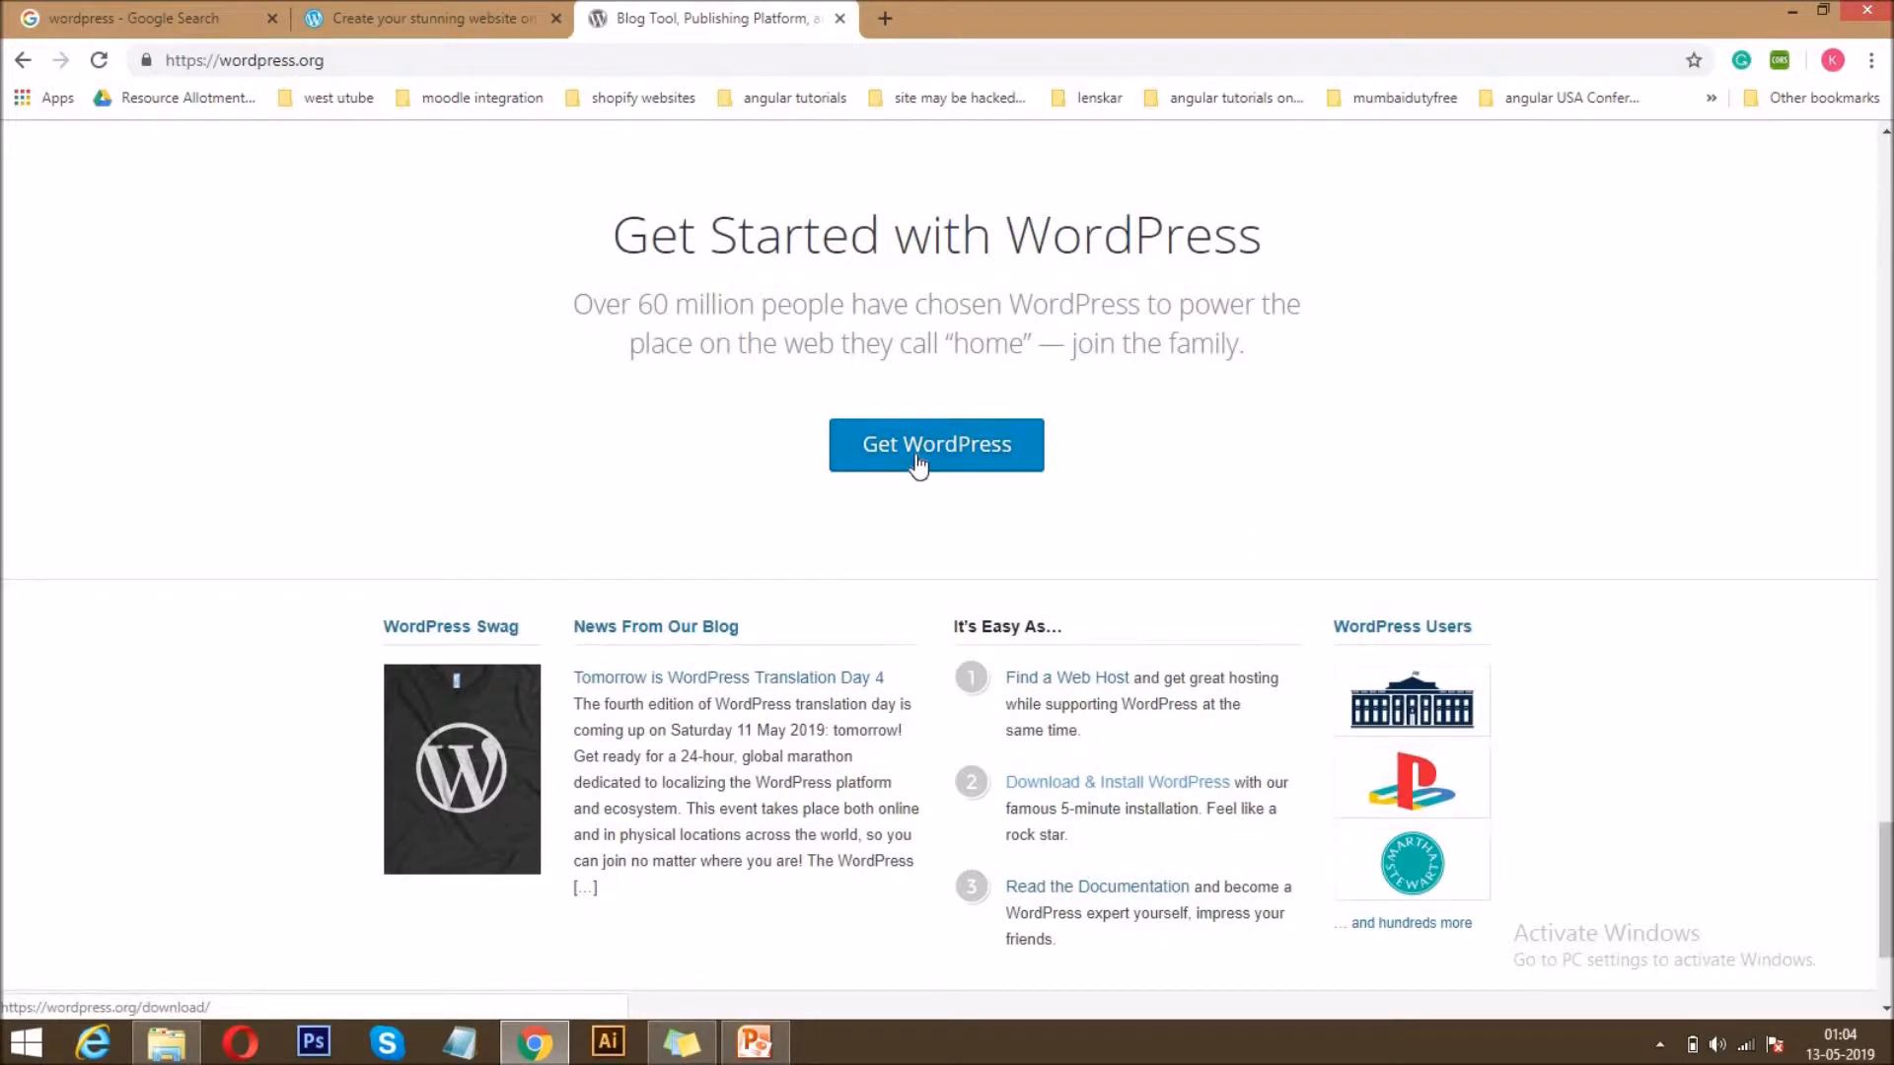
click(917, 461)
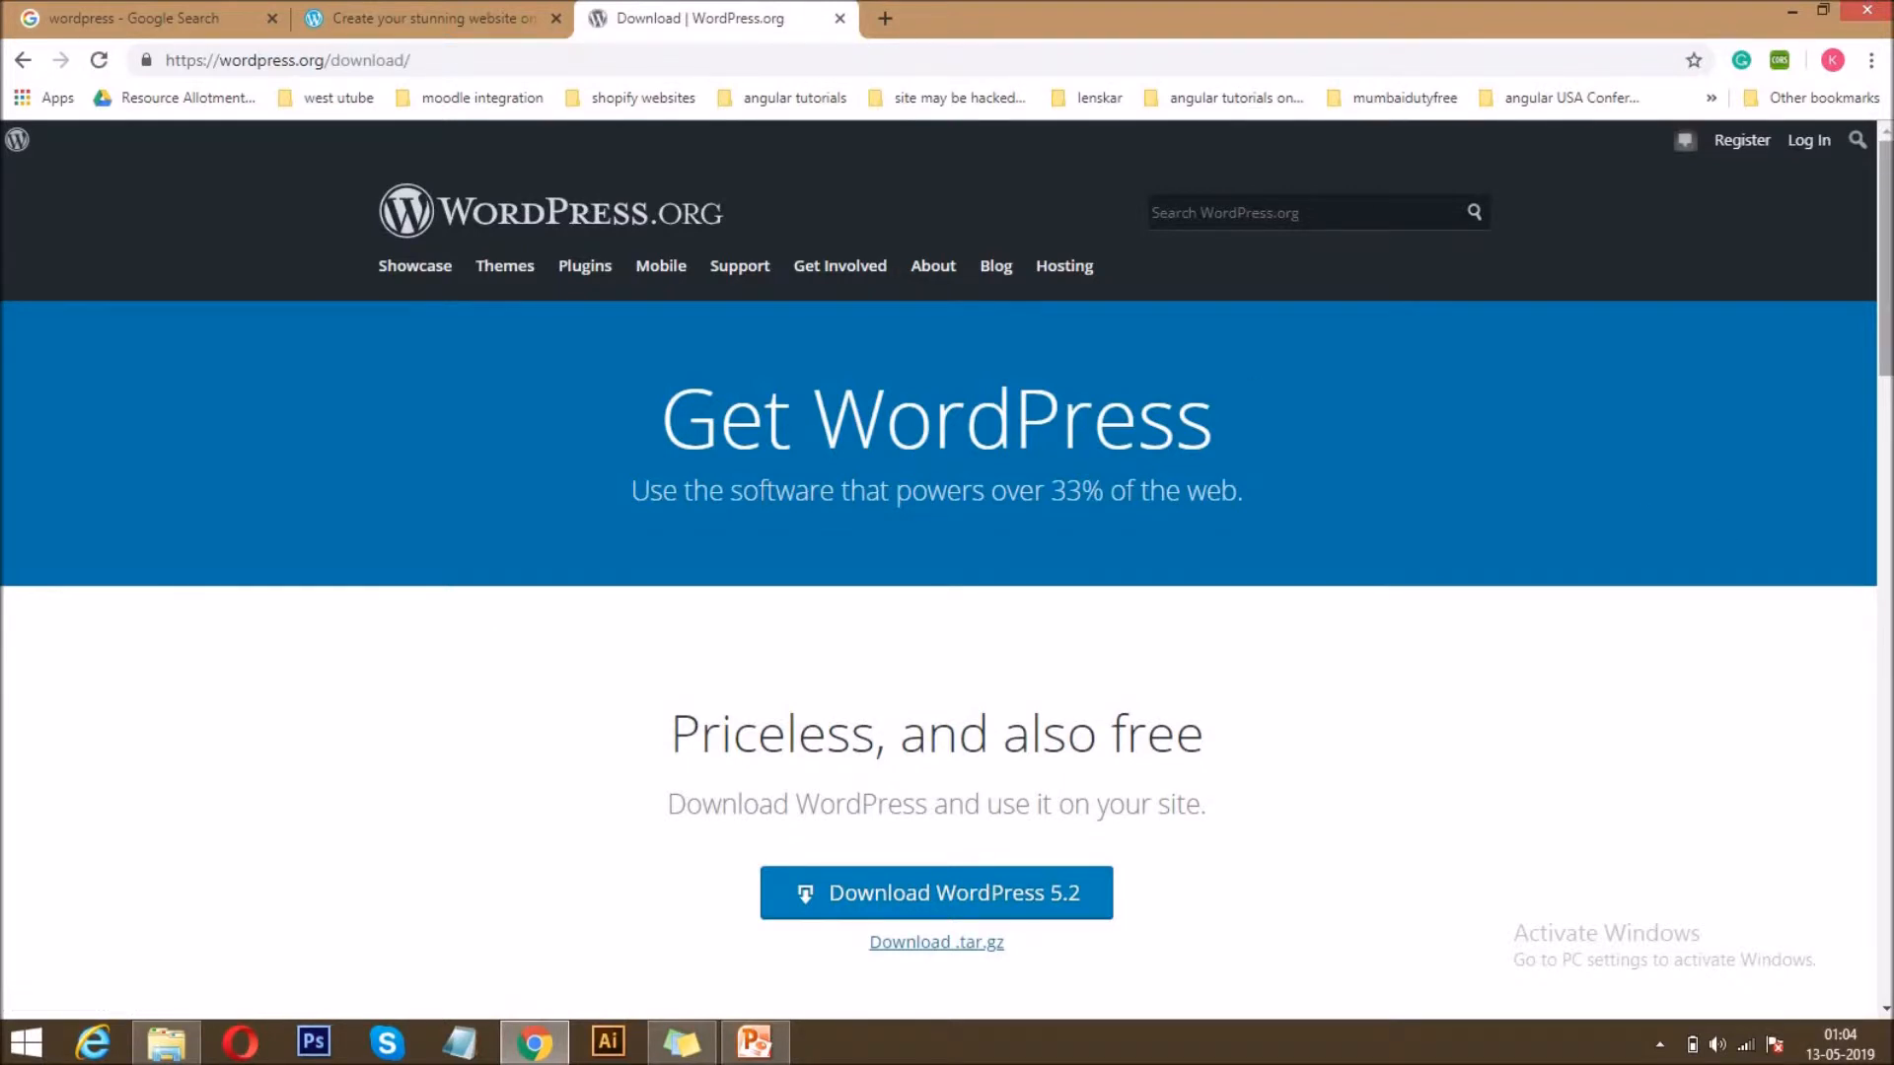
scroll(1302, 461, down, 5)
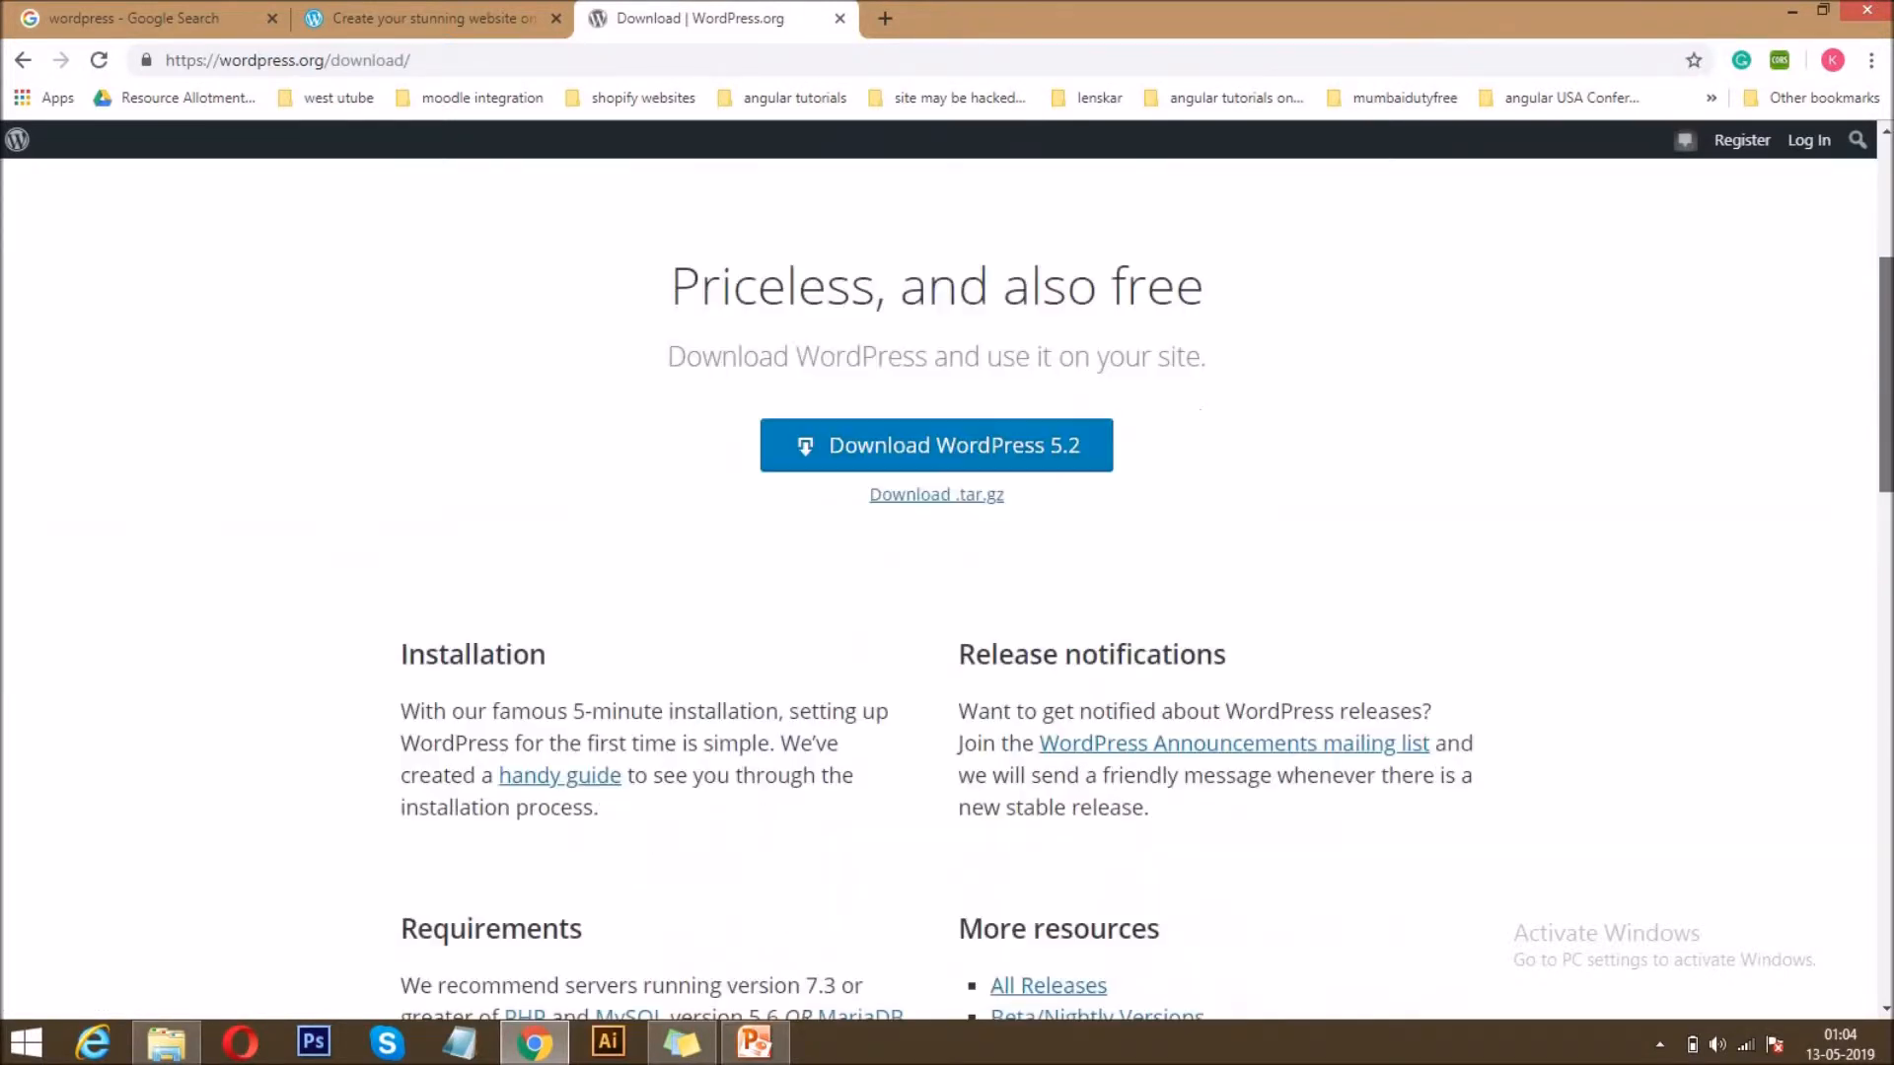
click(927, 441)
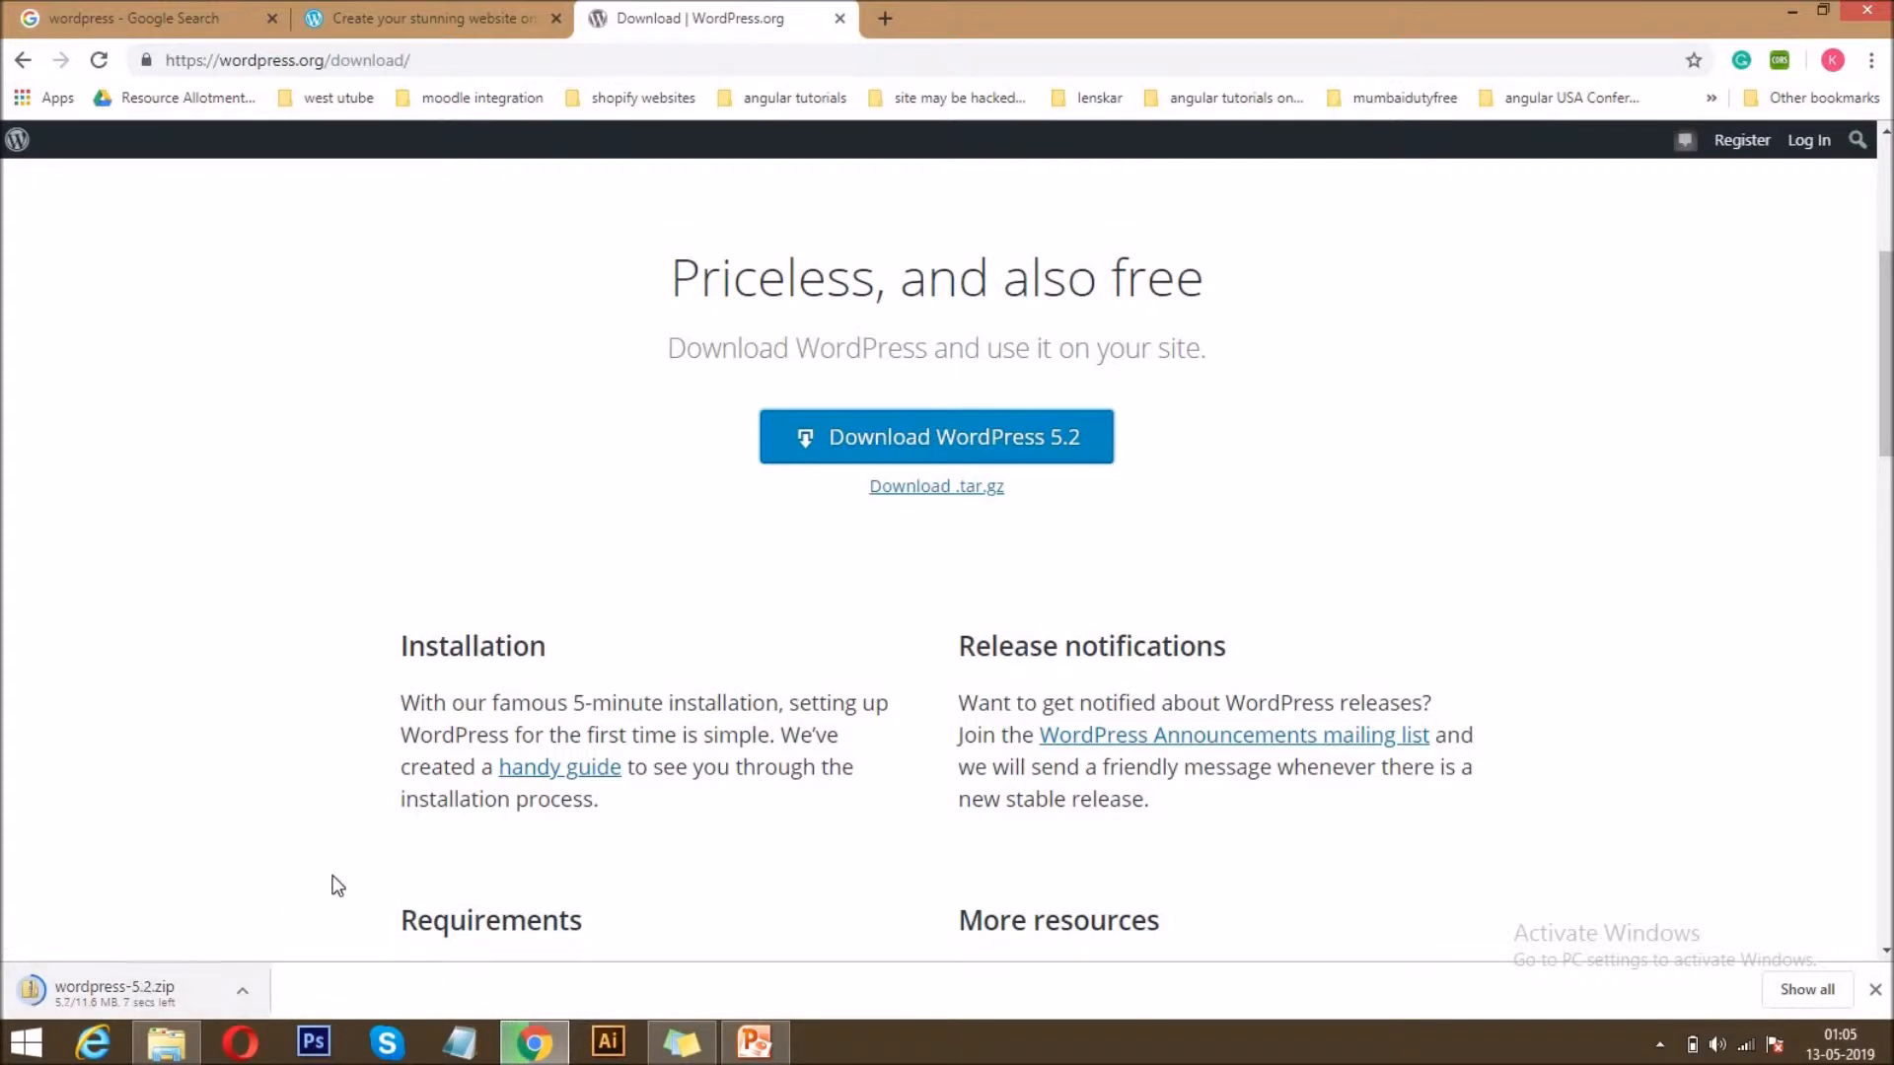
Open the WordPress.com plans in a separate tab and look through the features on the WordPress.com landing page.
click(415, 8)
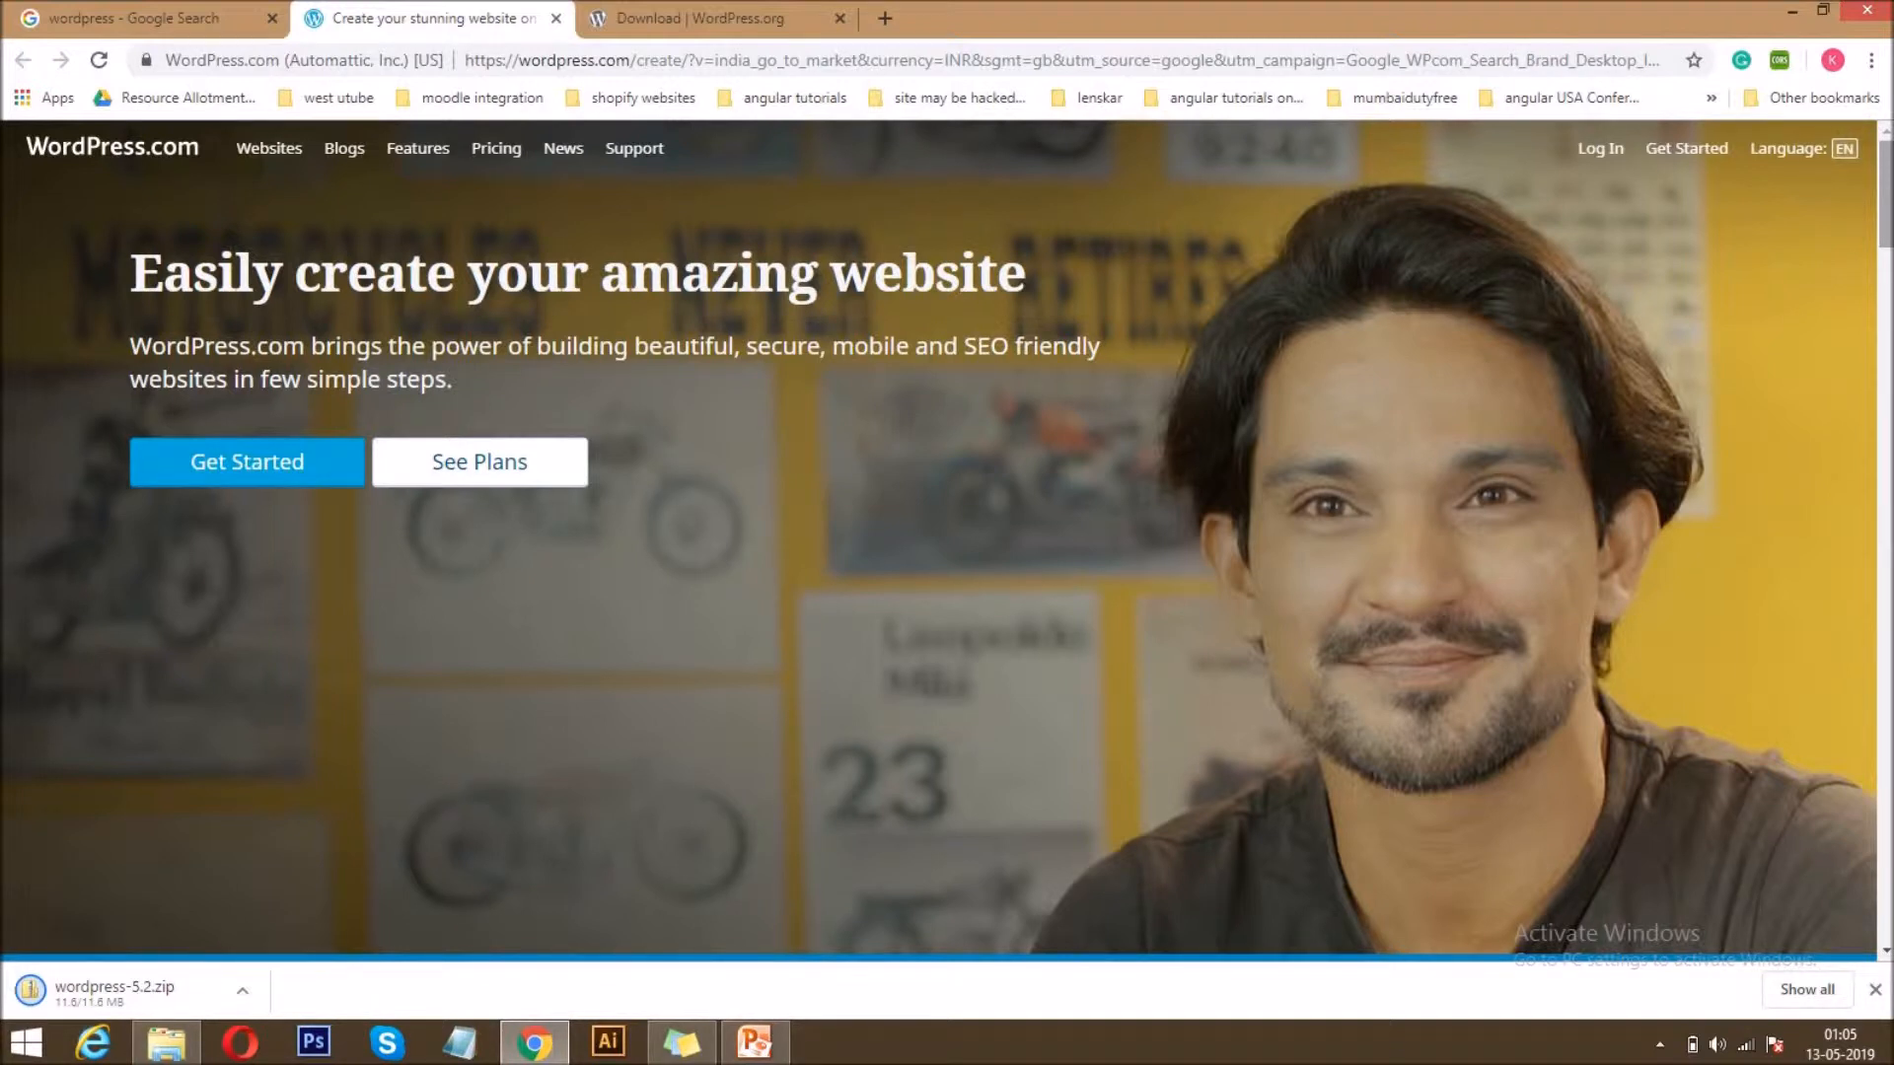
middle_click(525, 468)
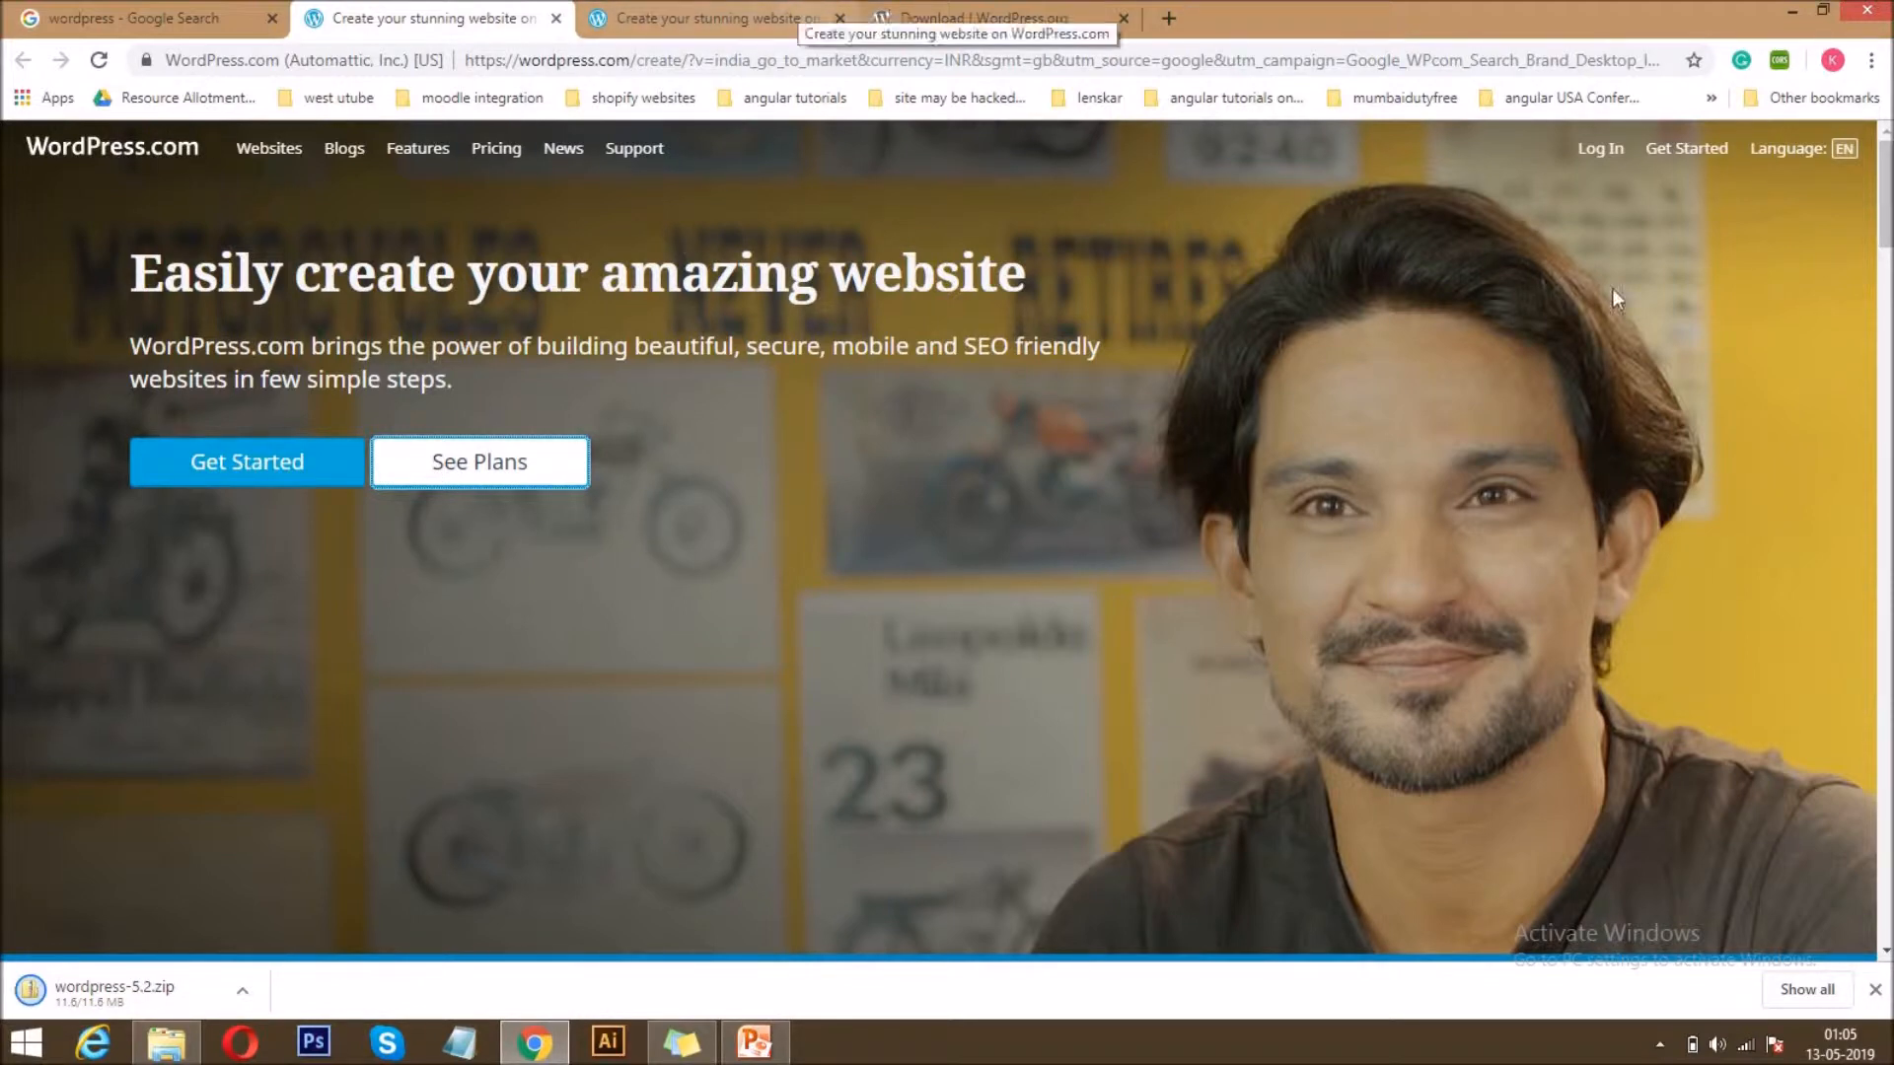
scroll(1615, 298, down, 8)
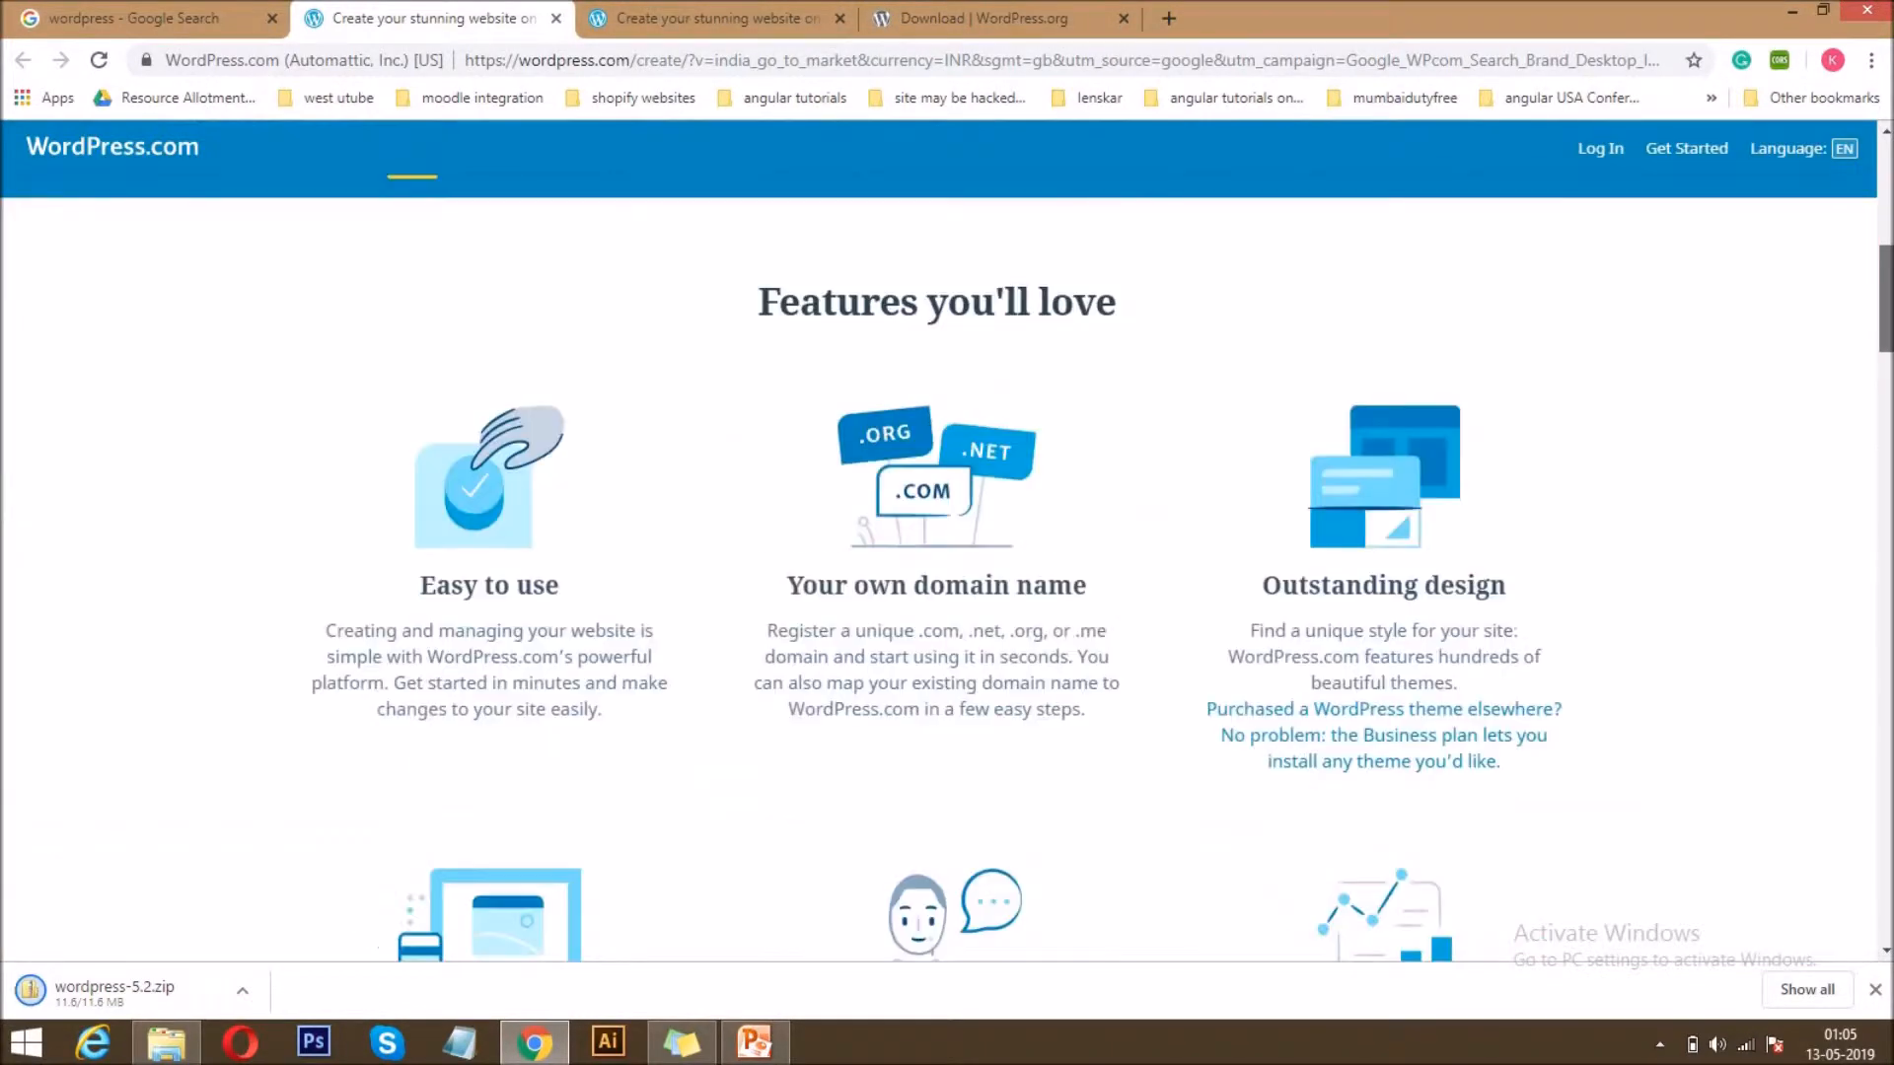
scroll(946, 542, down, 4)
scroll(947, 543, up, 8)
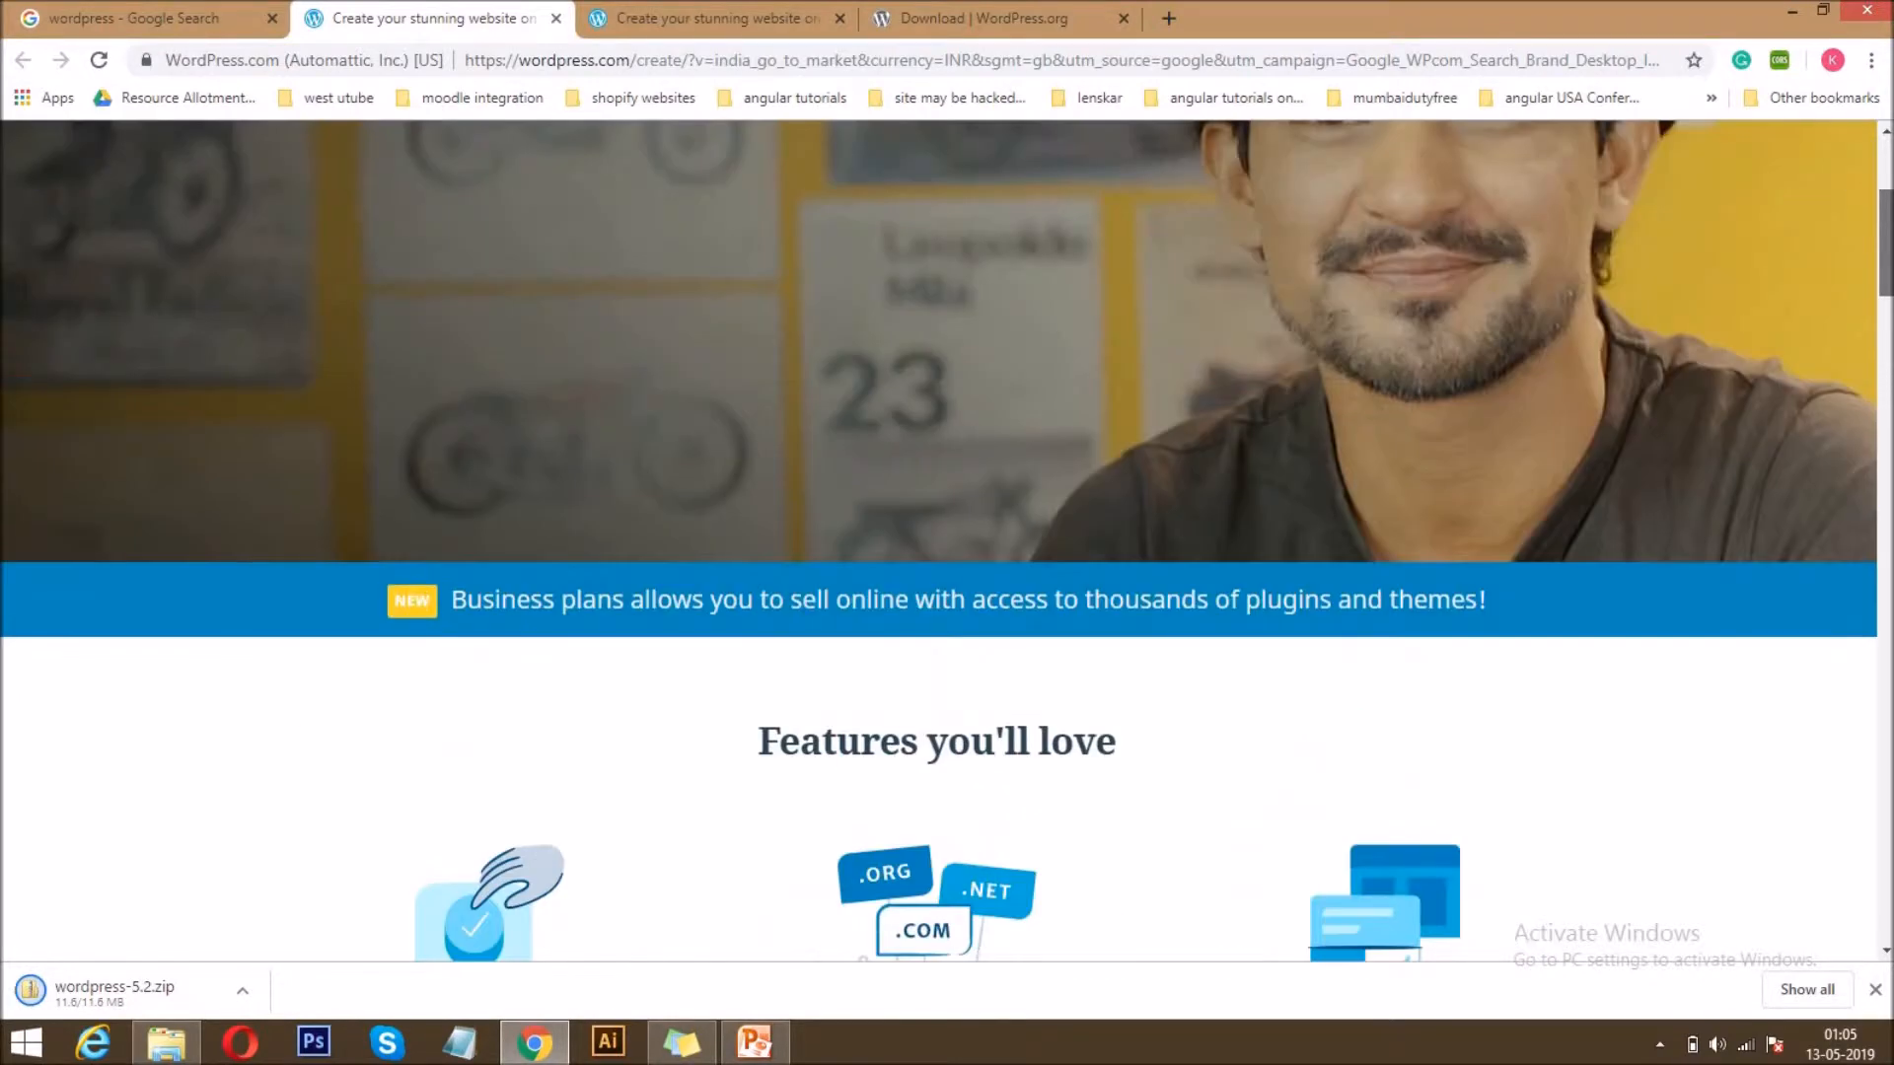
scroll(947, 543, up, 4)
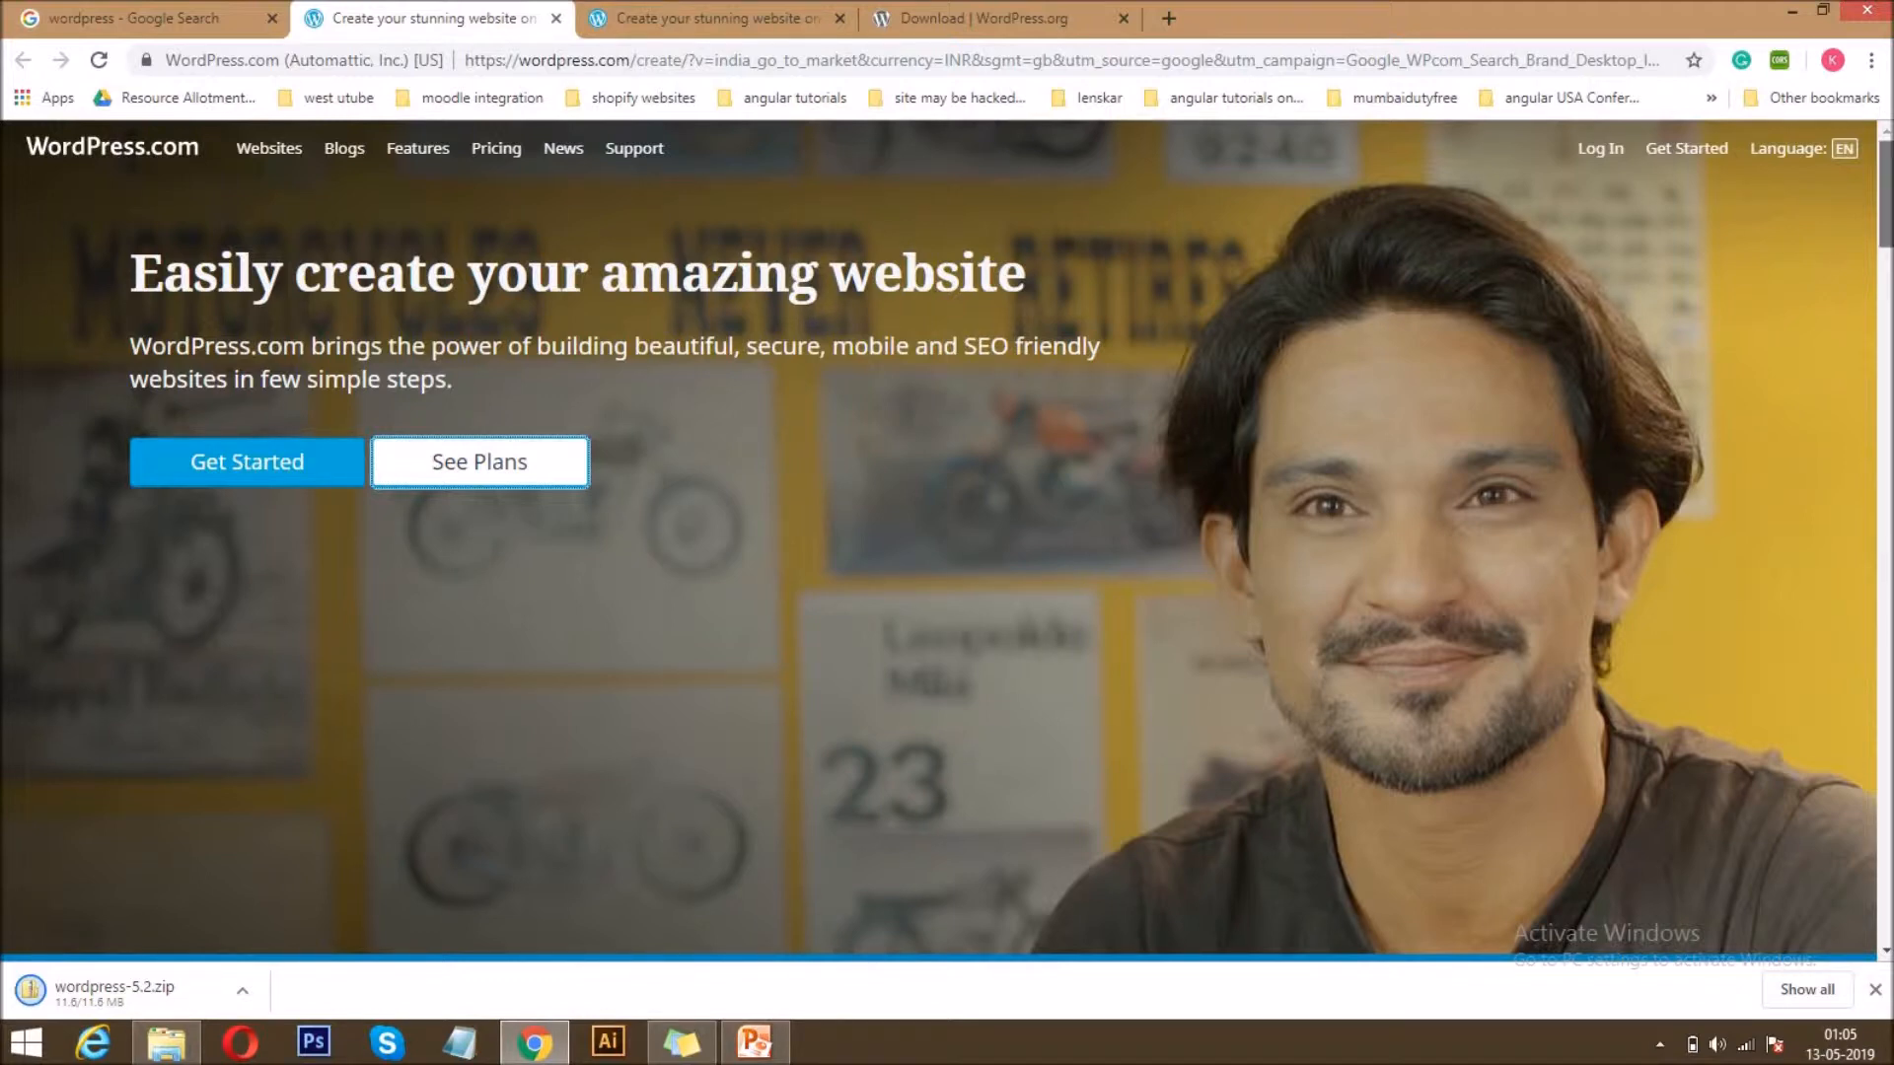
scroll(947, 542, down, 10)
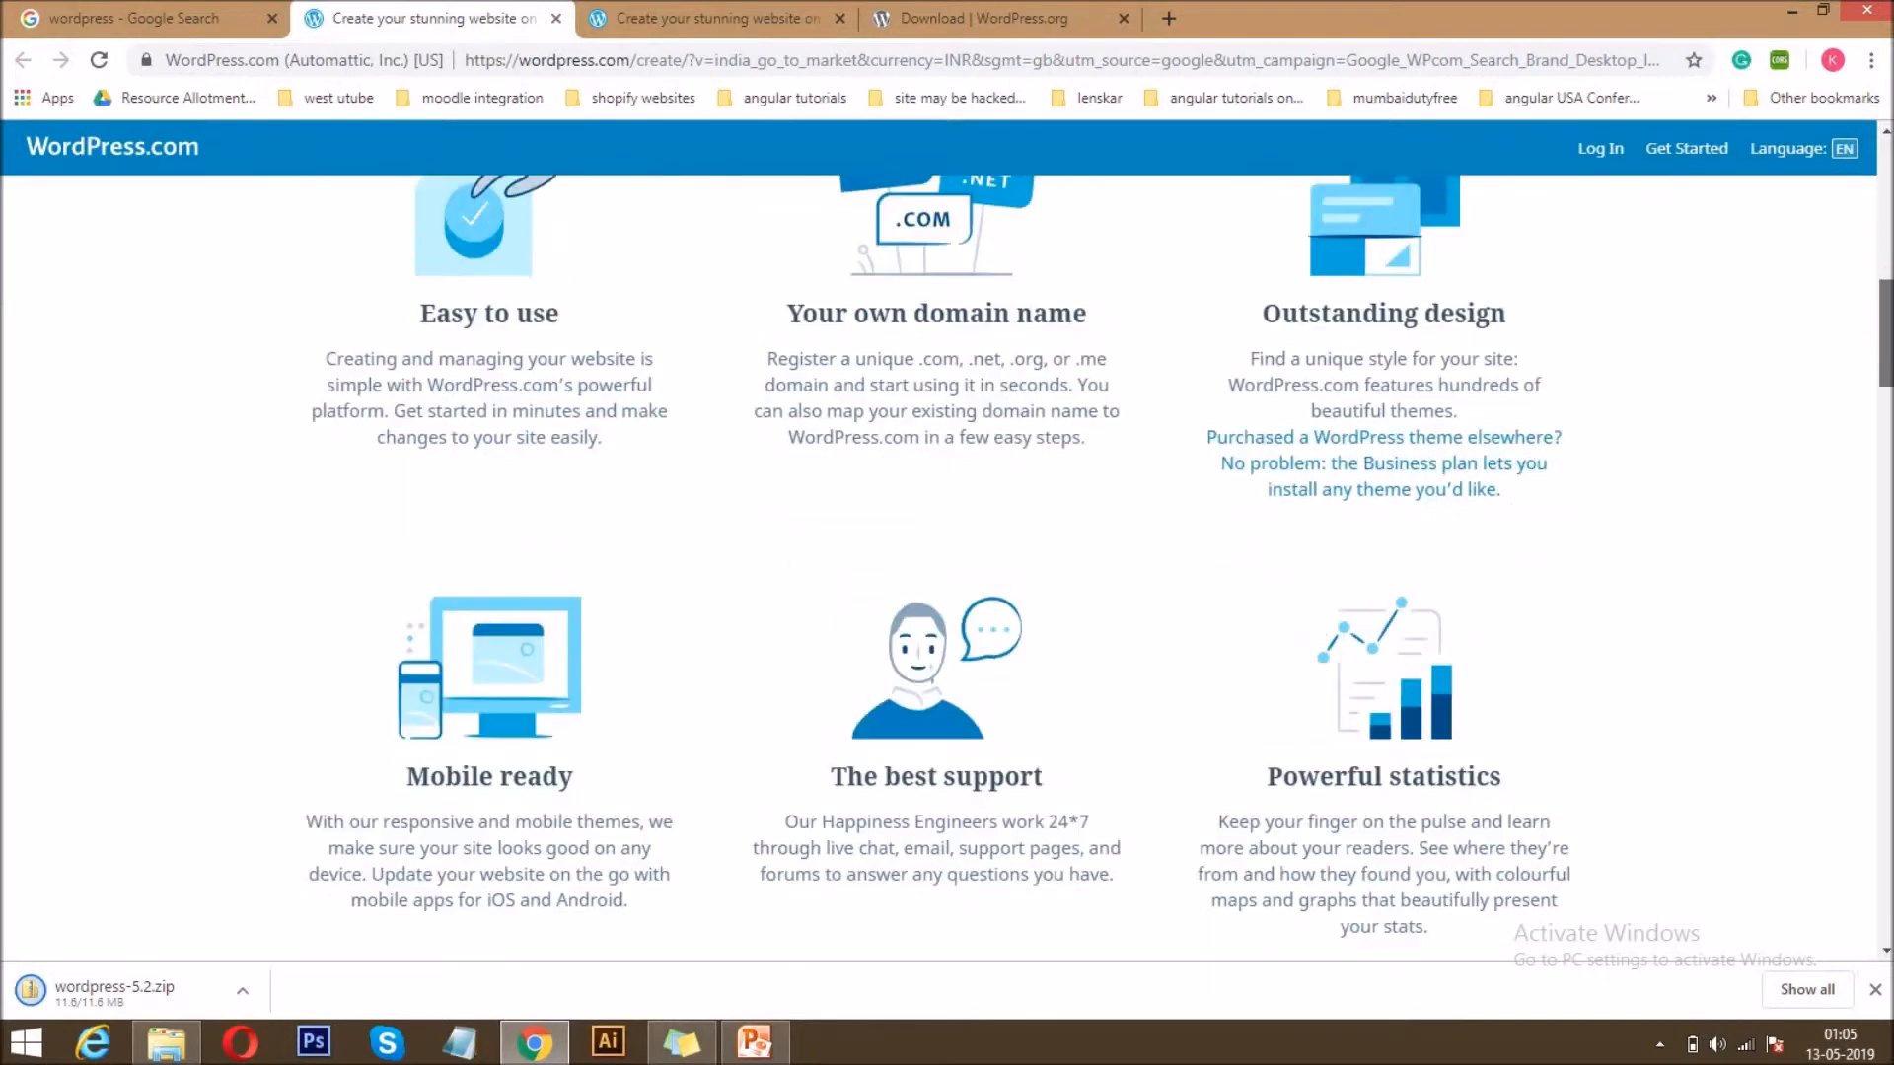
scroll(947, 567, down, 11)
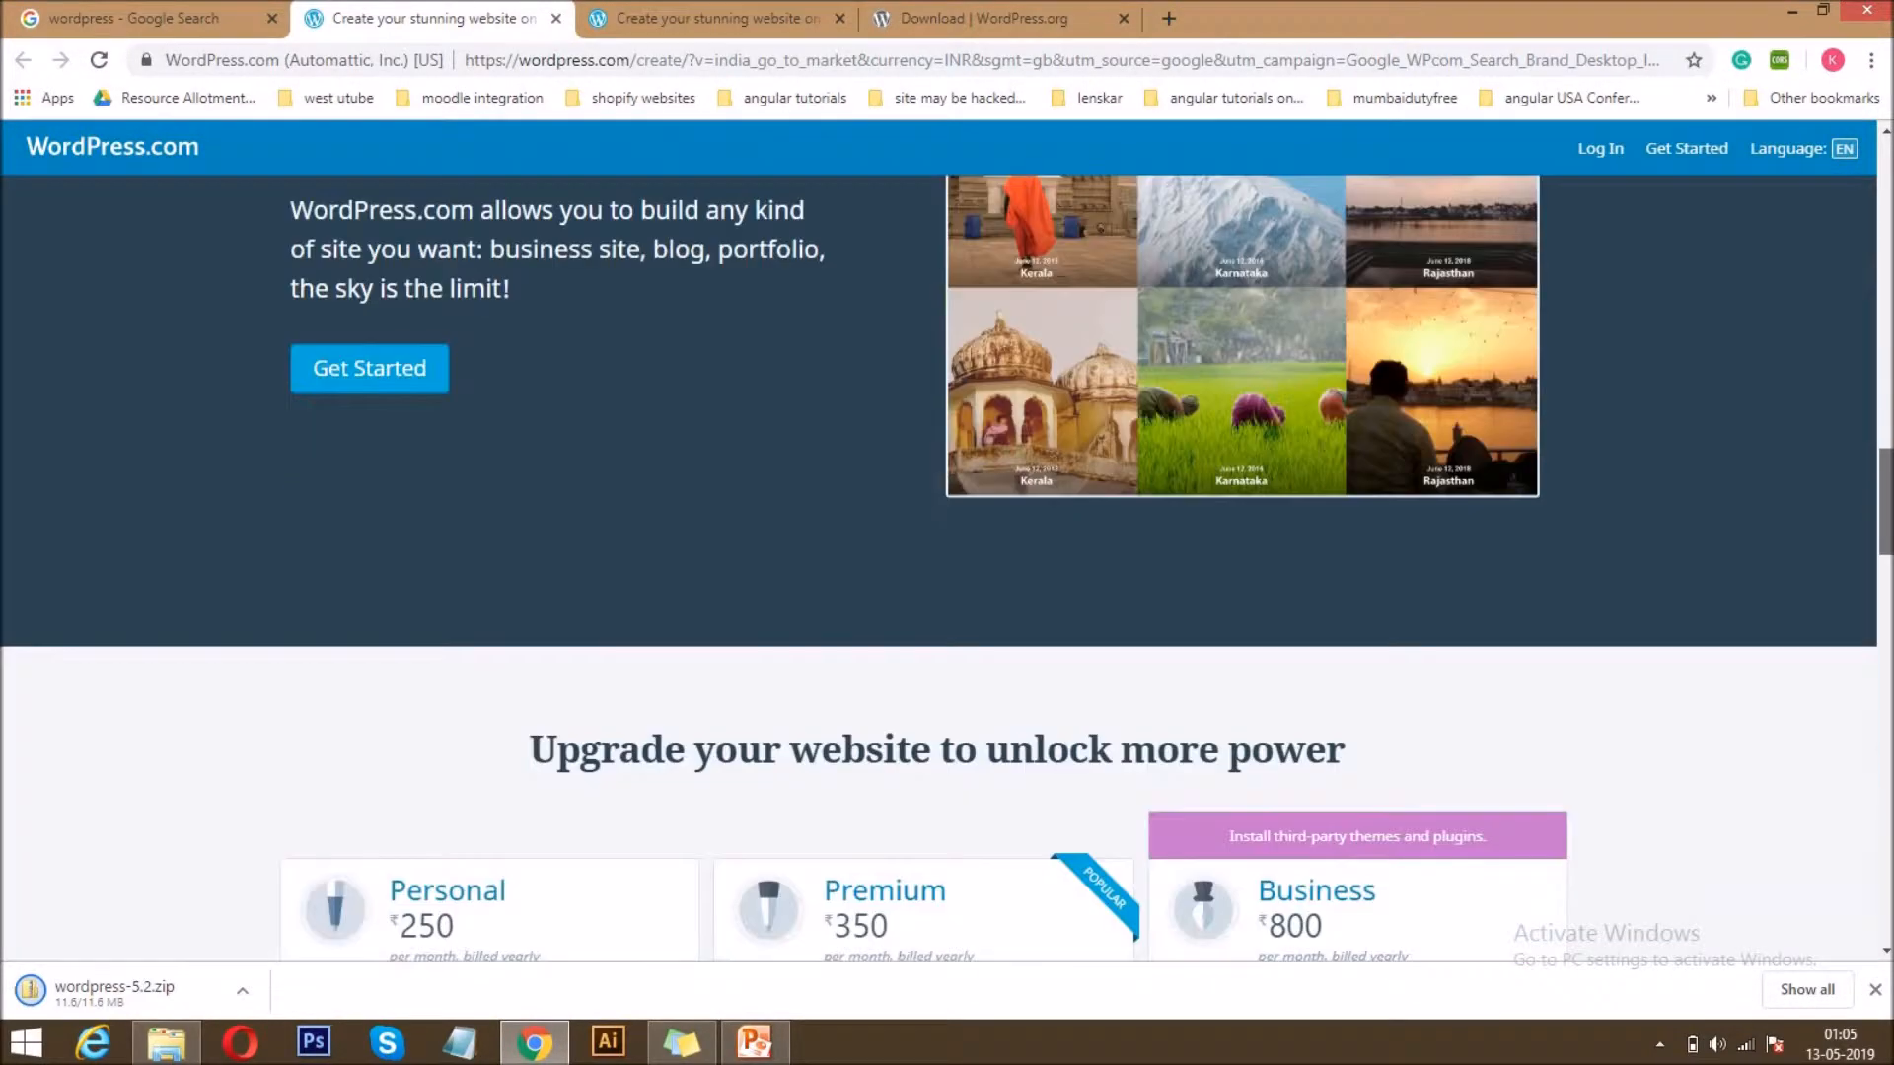
scroll(947, 543, up, 20)
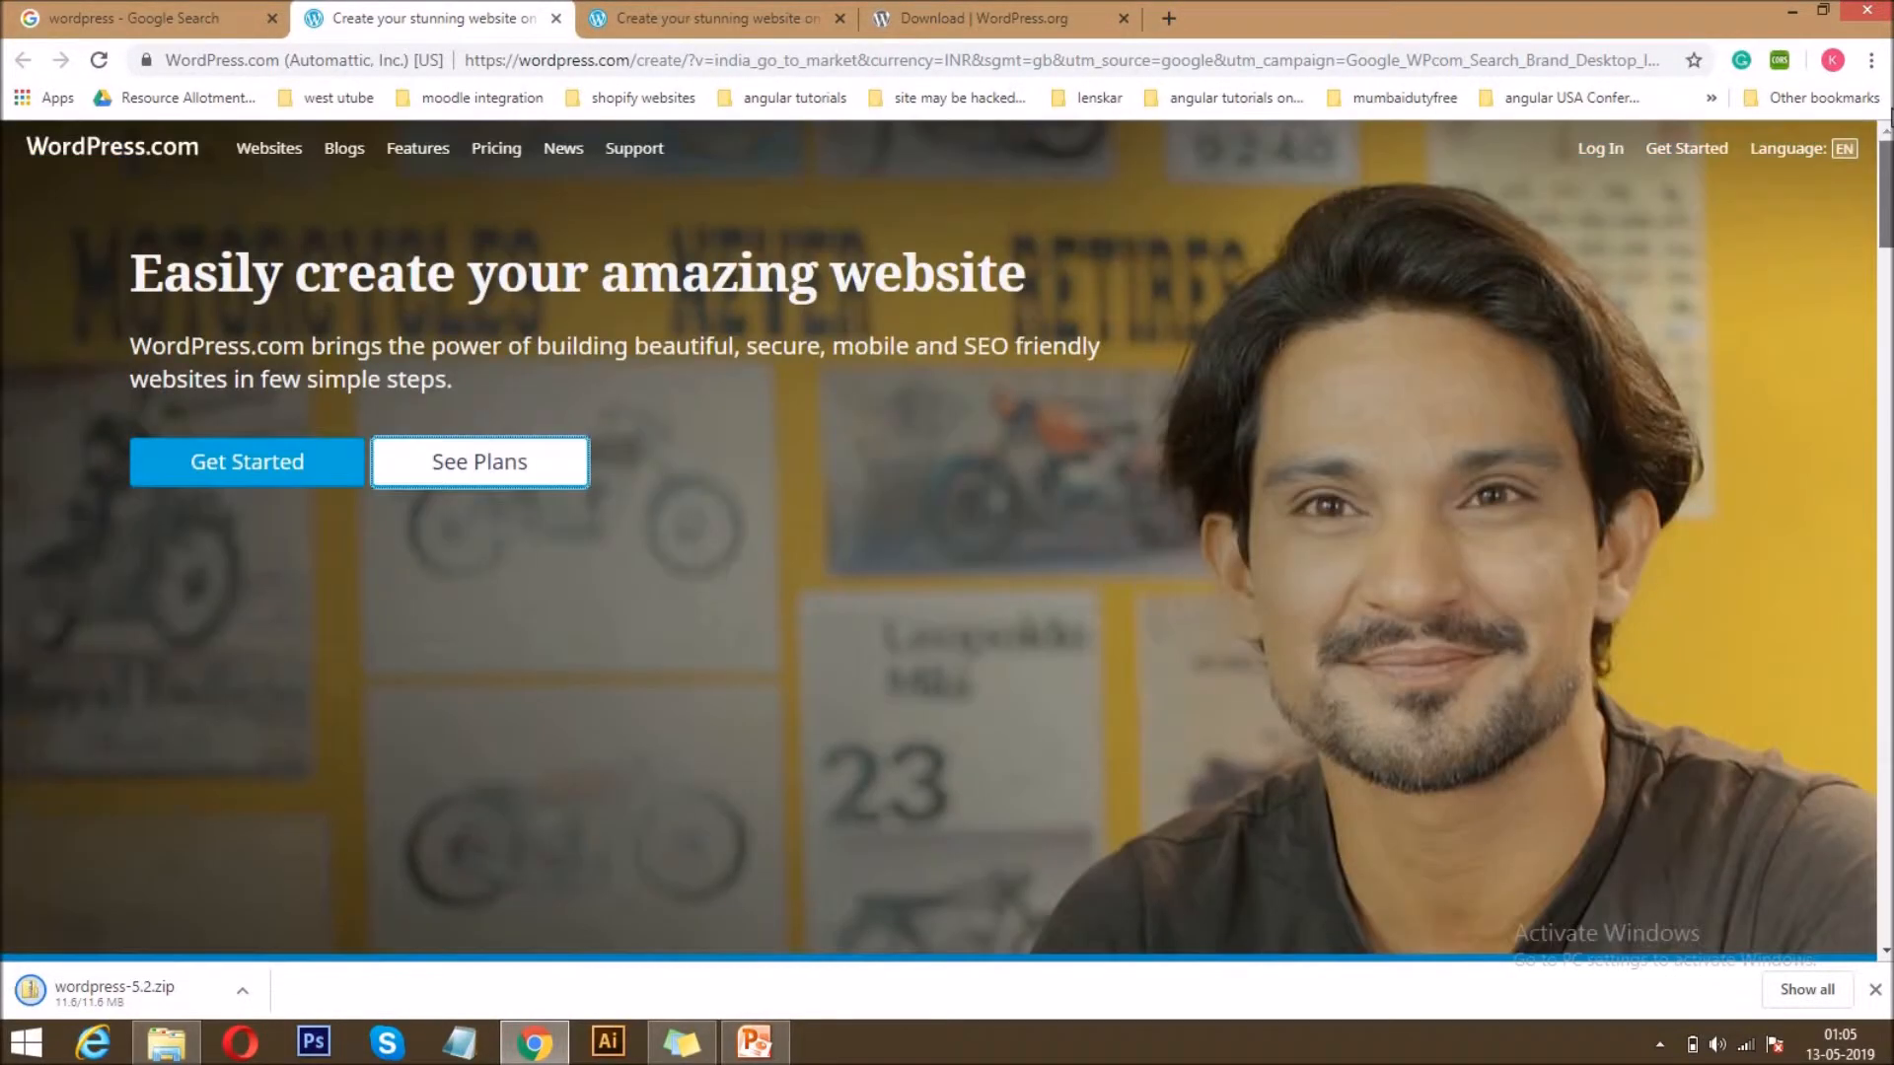
Examine the Personal, Premium and Business plans and the plan questions and answers on WordPress.com.
click(735, 15)
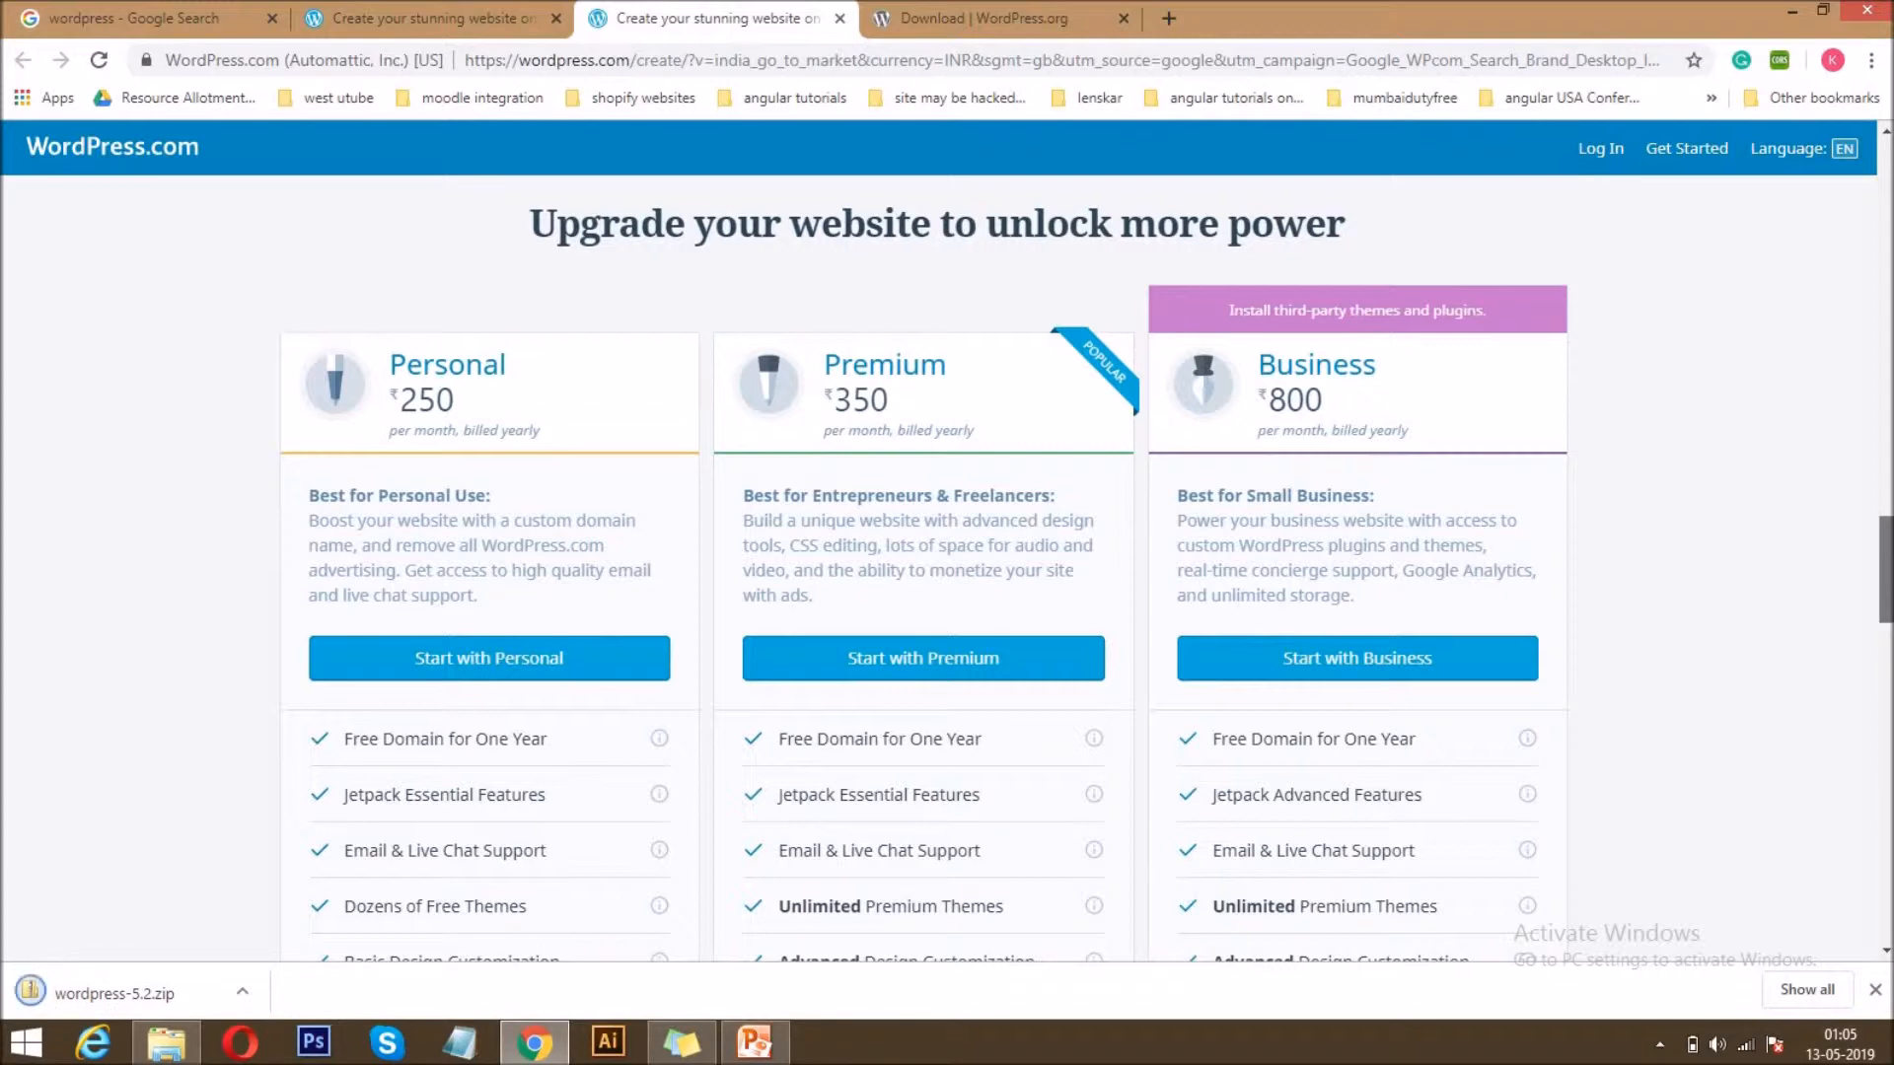
scroll(937, 572, down, 12)
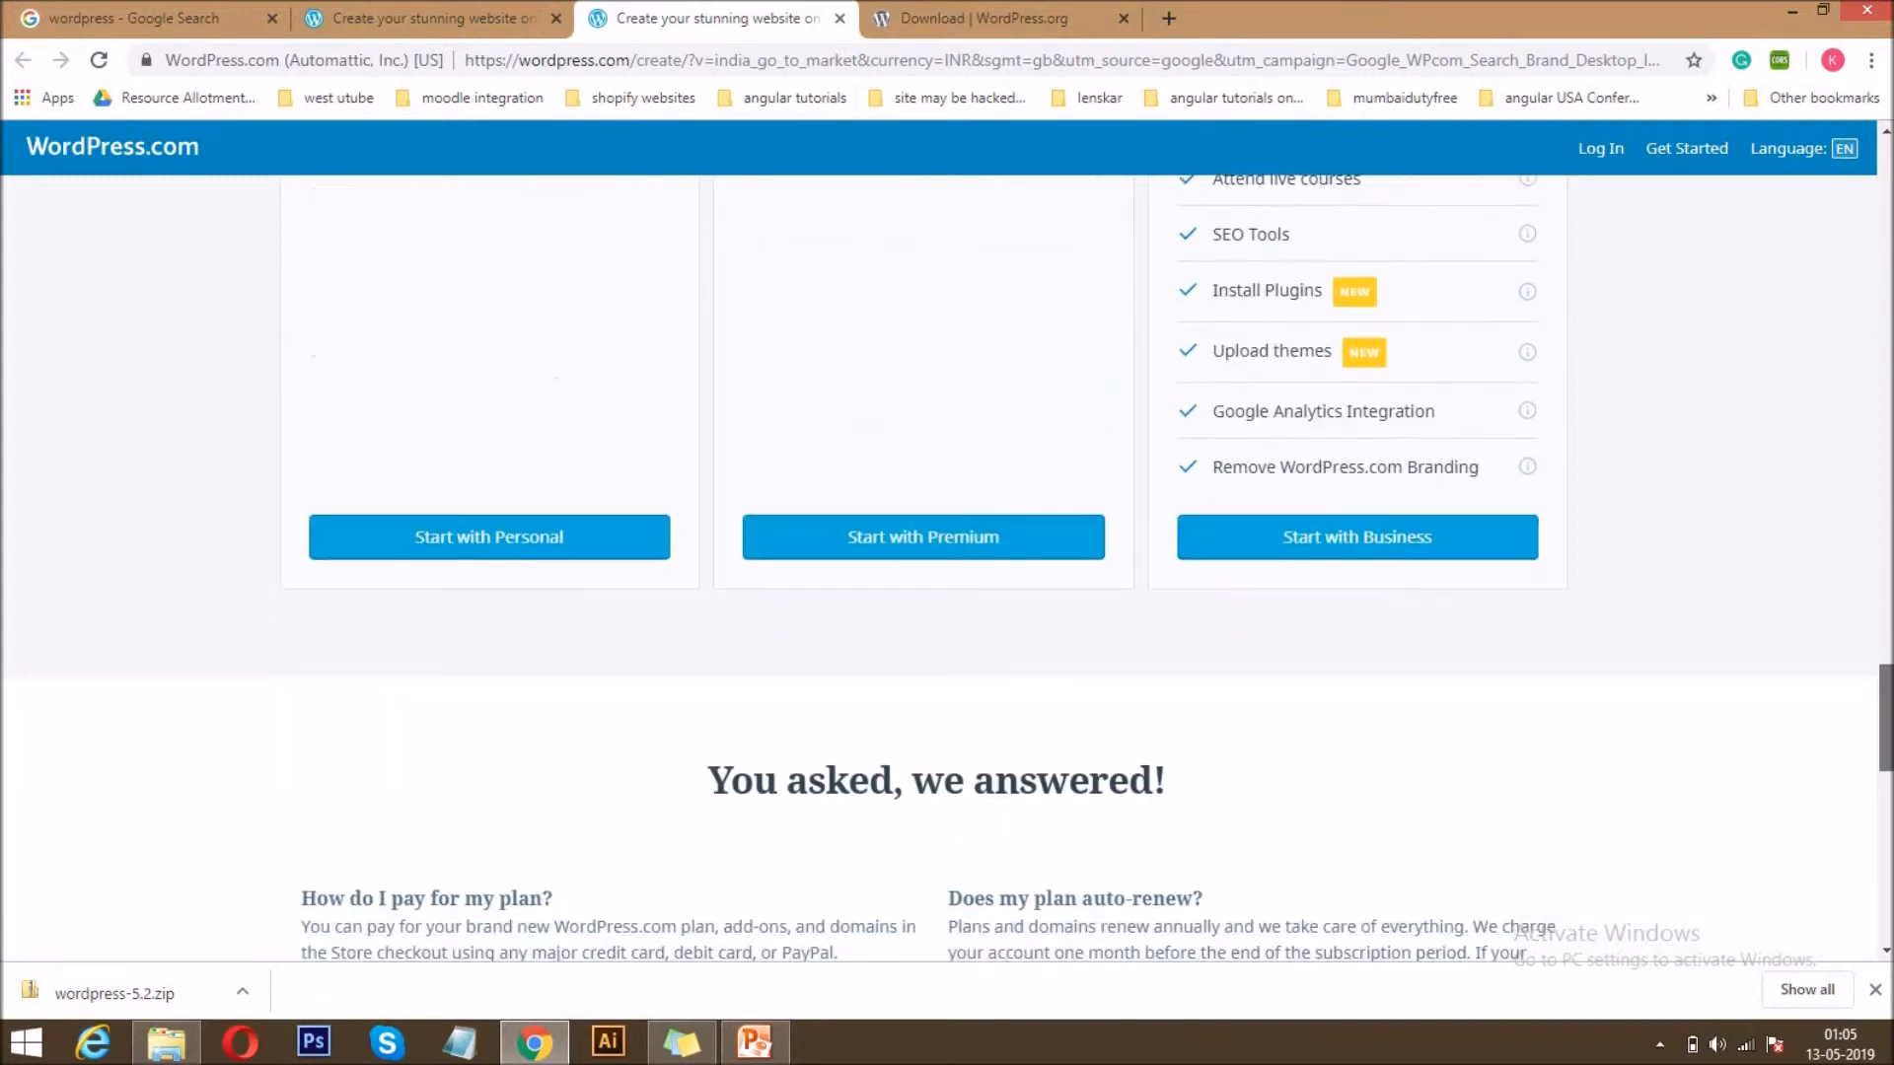
scroll(1356, 268, down, 7)
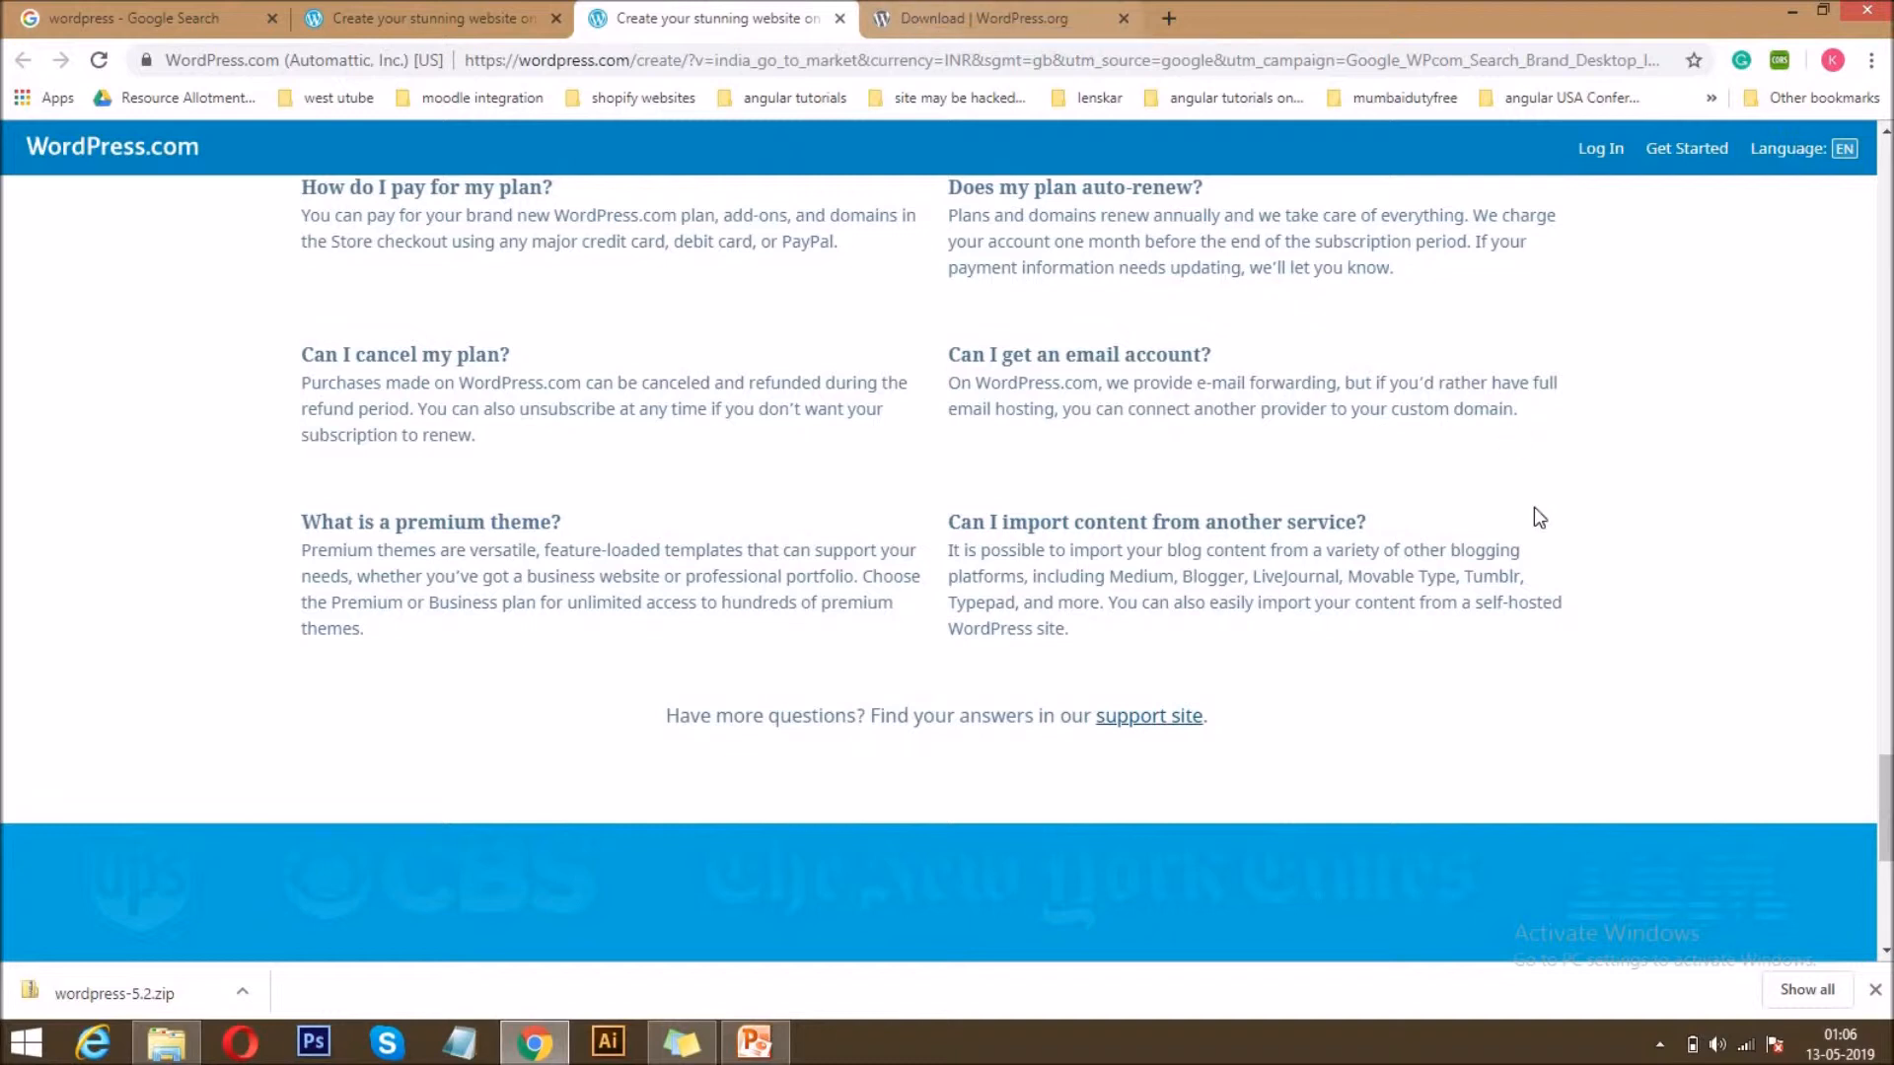
mouse_move(1886, 809)
mouse_down()
mouse_move(1886, 181)
mouse_move(1886, 804)
mouse_up()
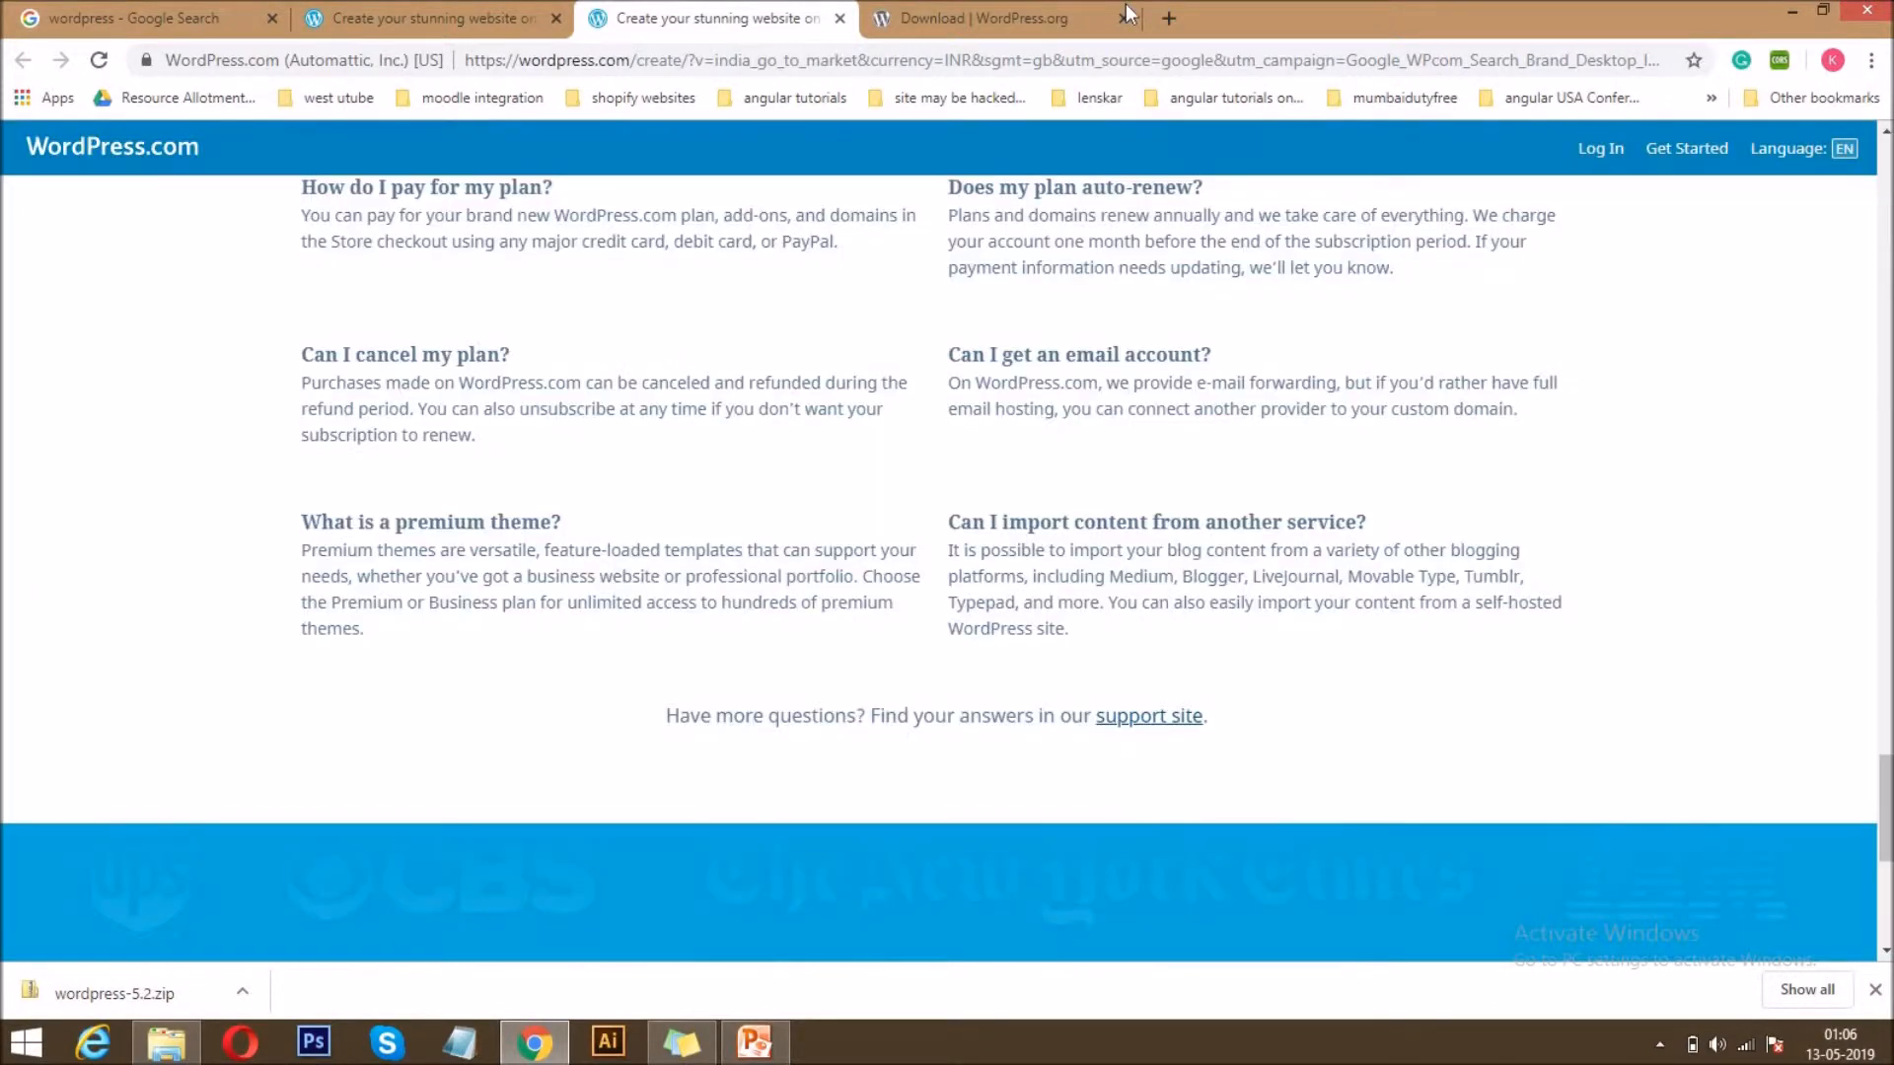
Get started with a site from the WordPress.com landing page and examine the plans offered during sign-up.
click(444, 16)
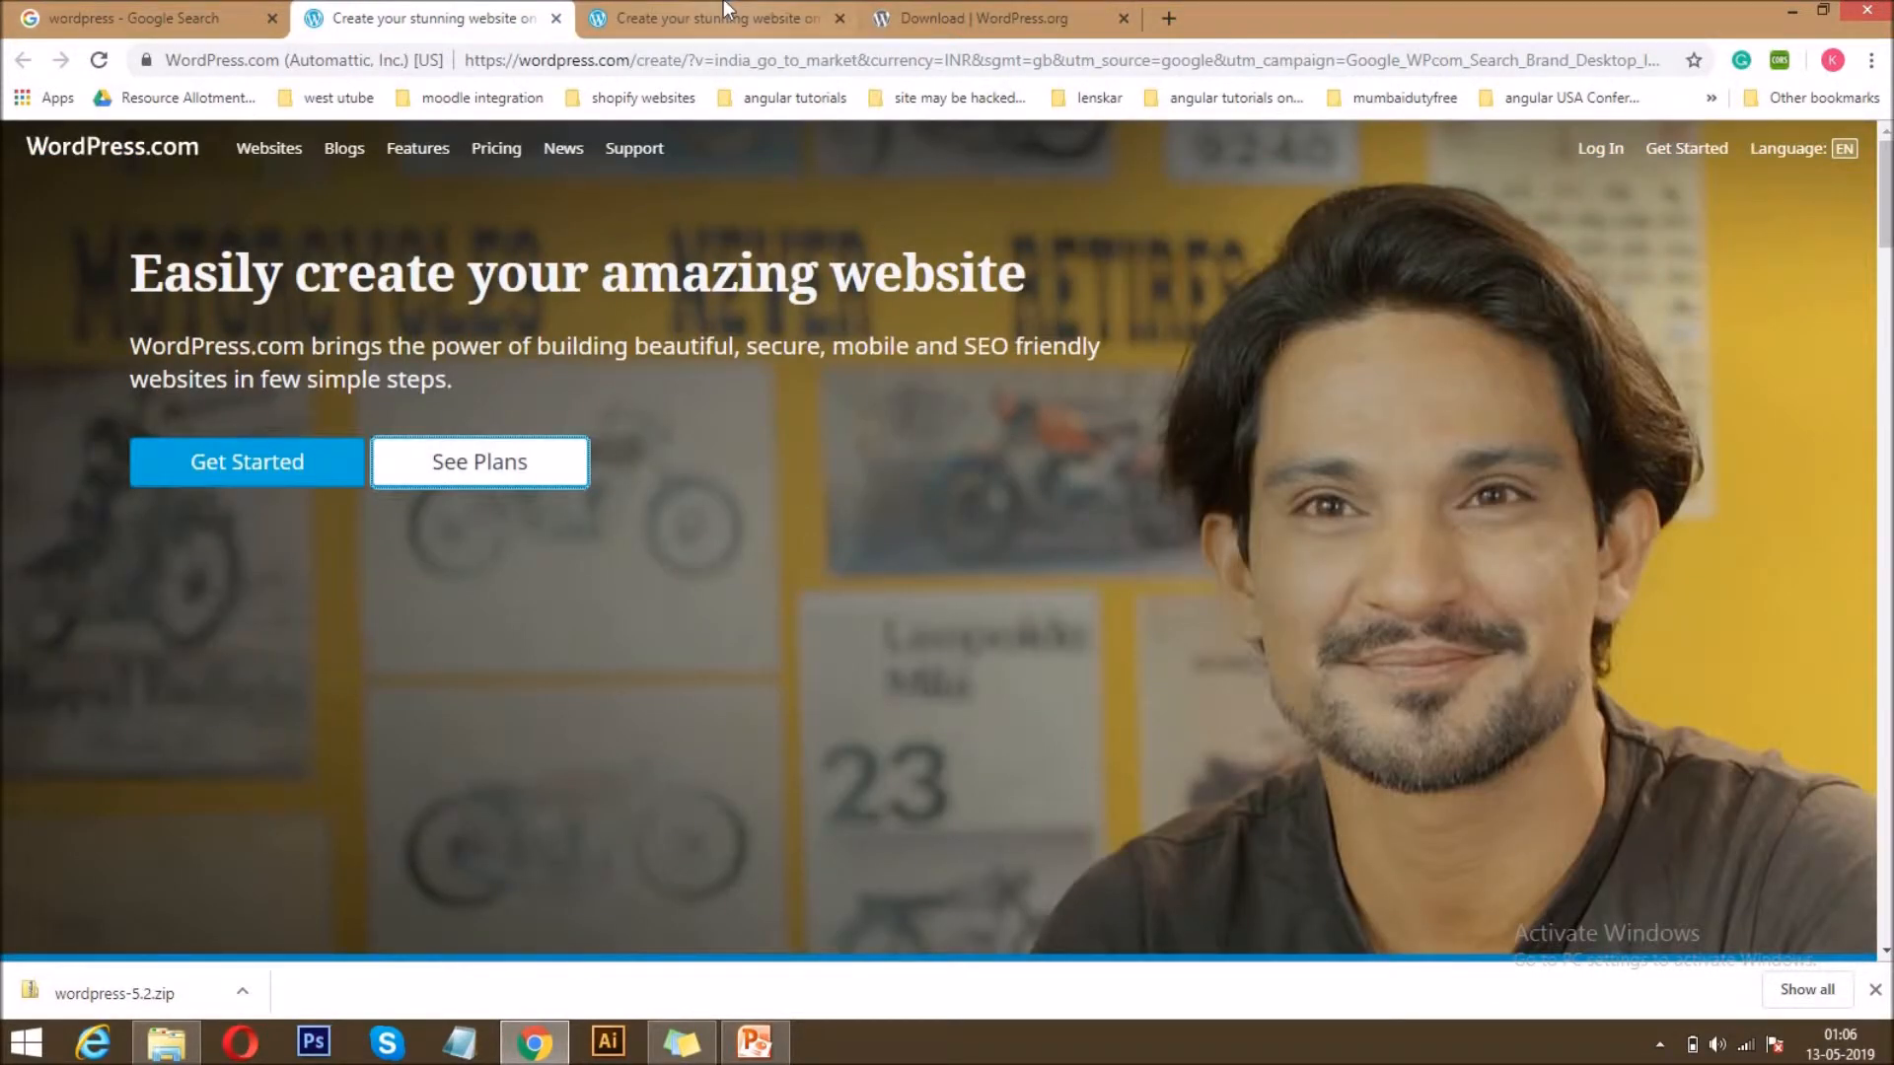
click(221, 472)
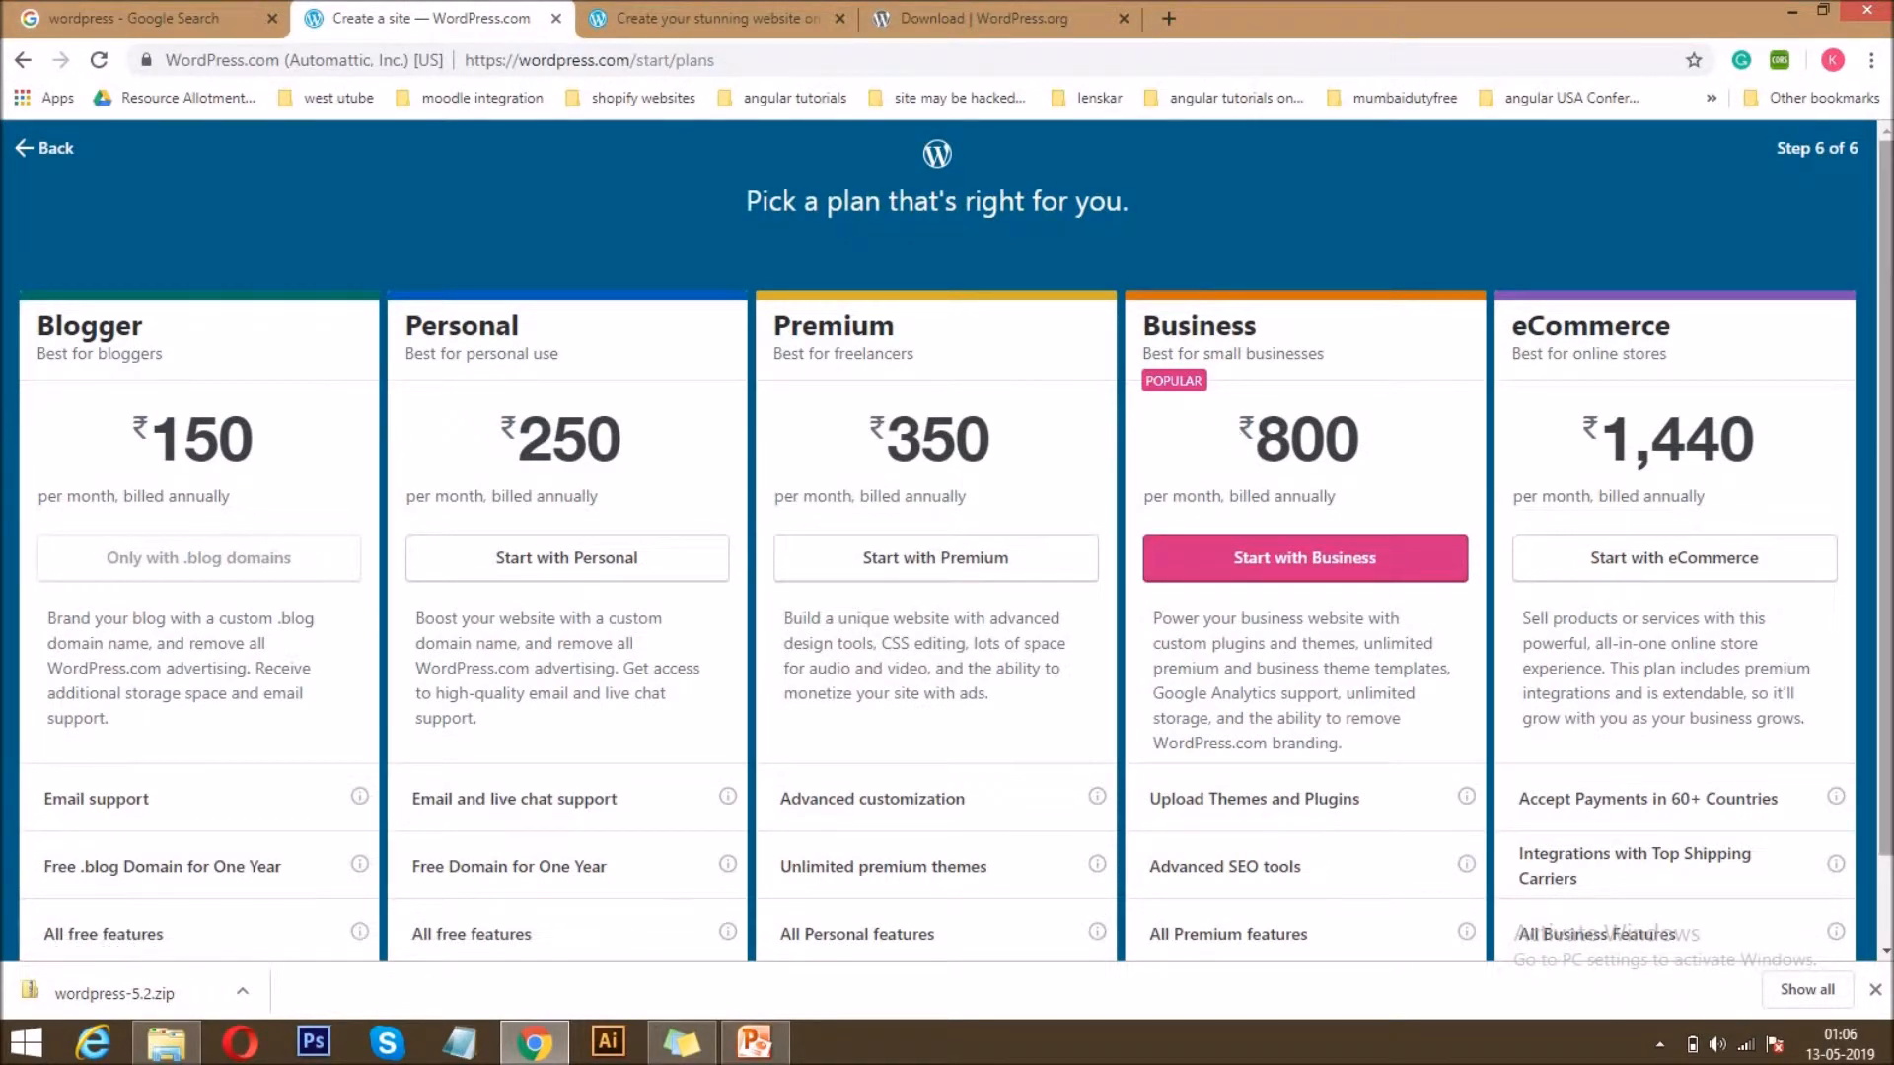
scroll(947, 539, down, 1)
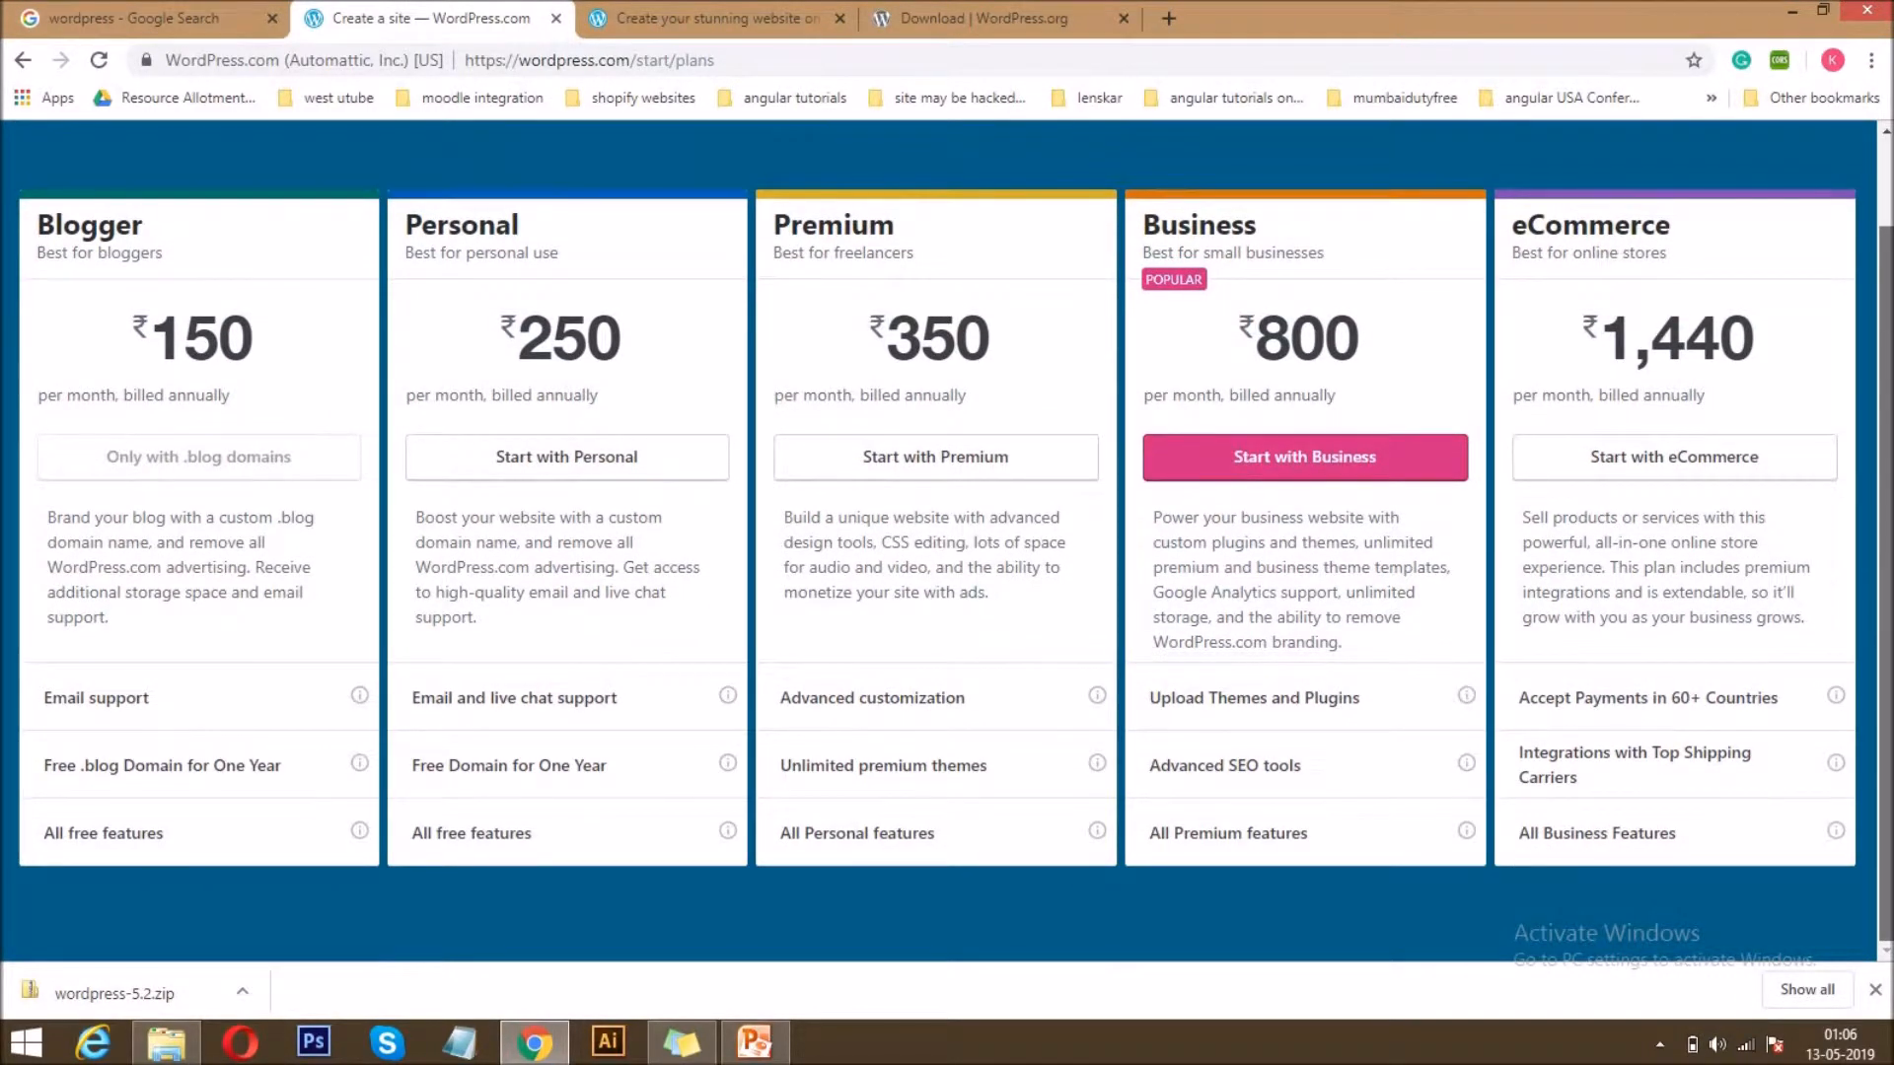
scroll(947, 540, up, 1)
scroll(947, 539, down, 1)
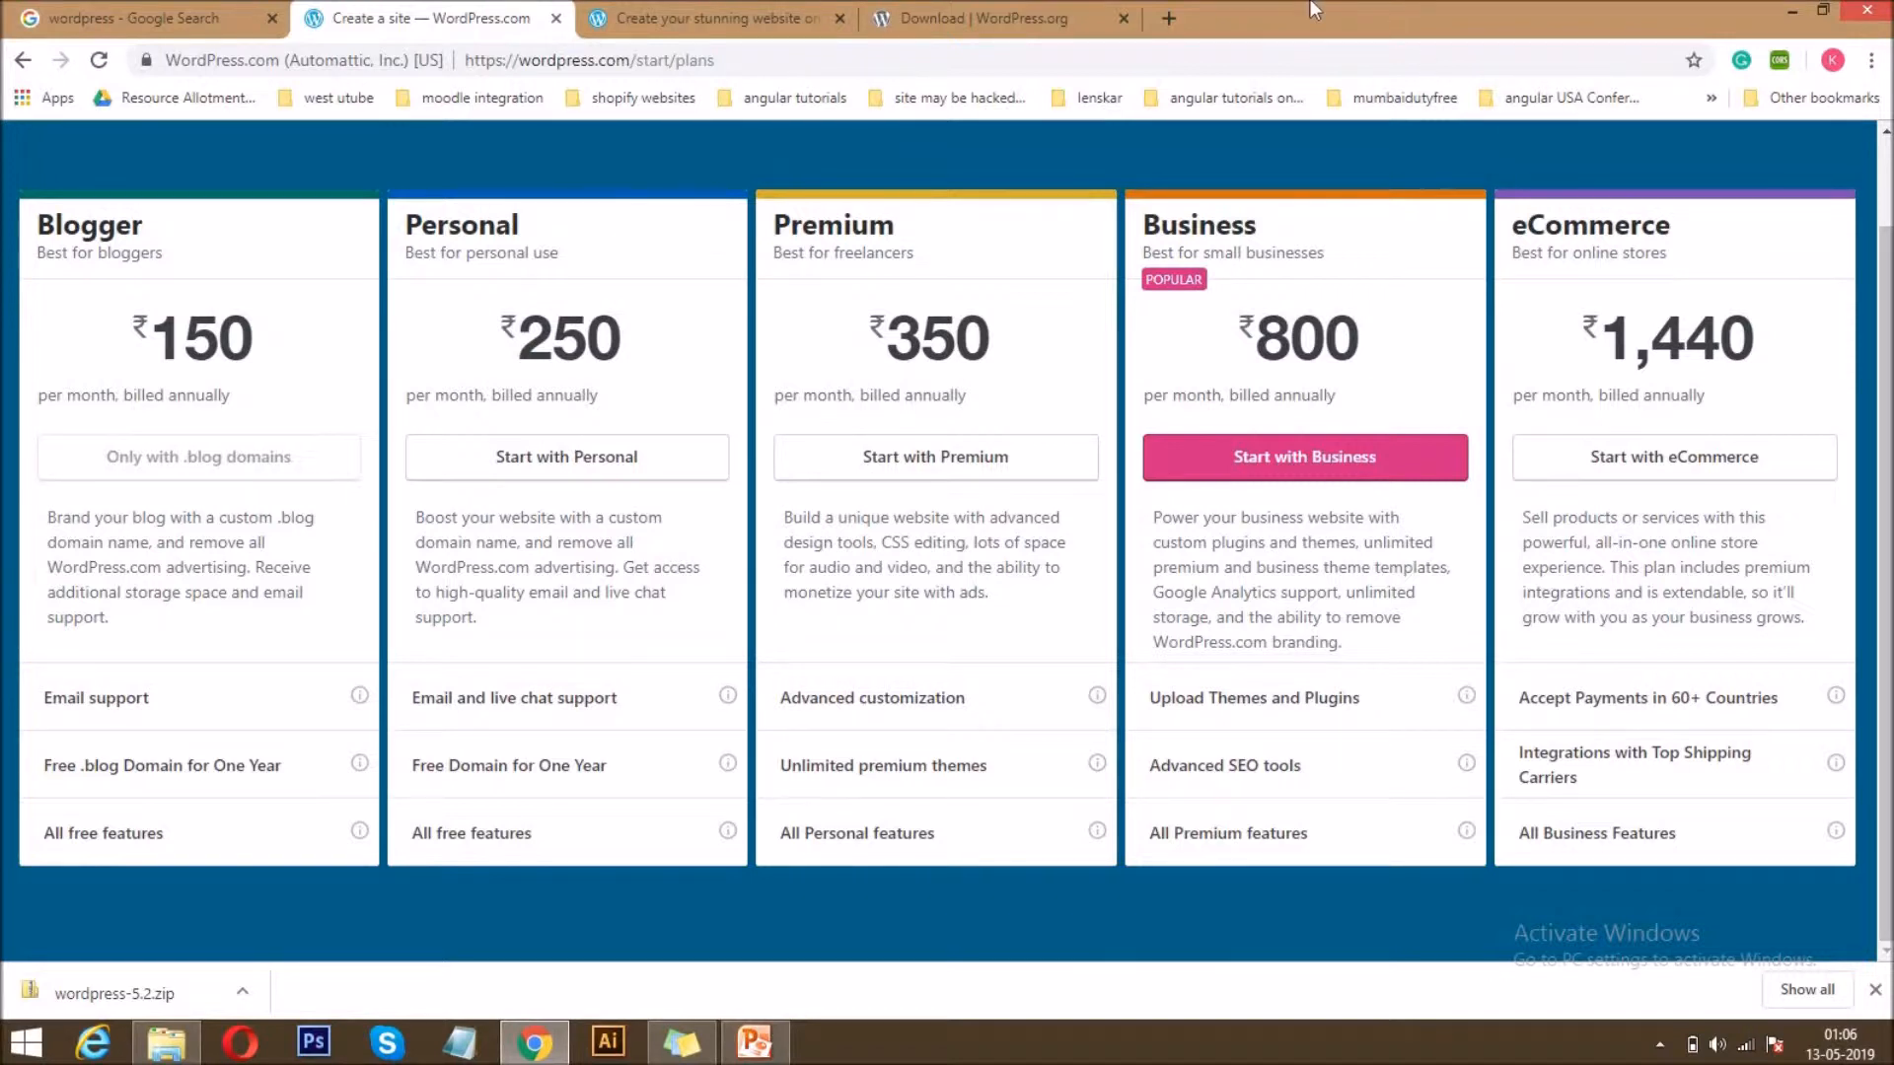
Open freelancetricks.com in a new tab and look through its home page.
click(1168, 18)
text(free)
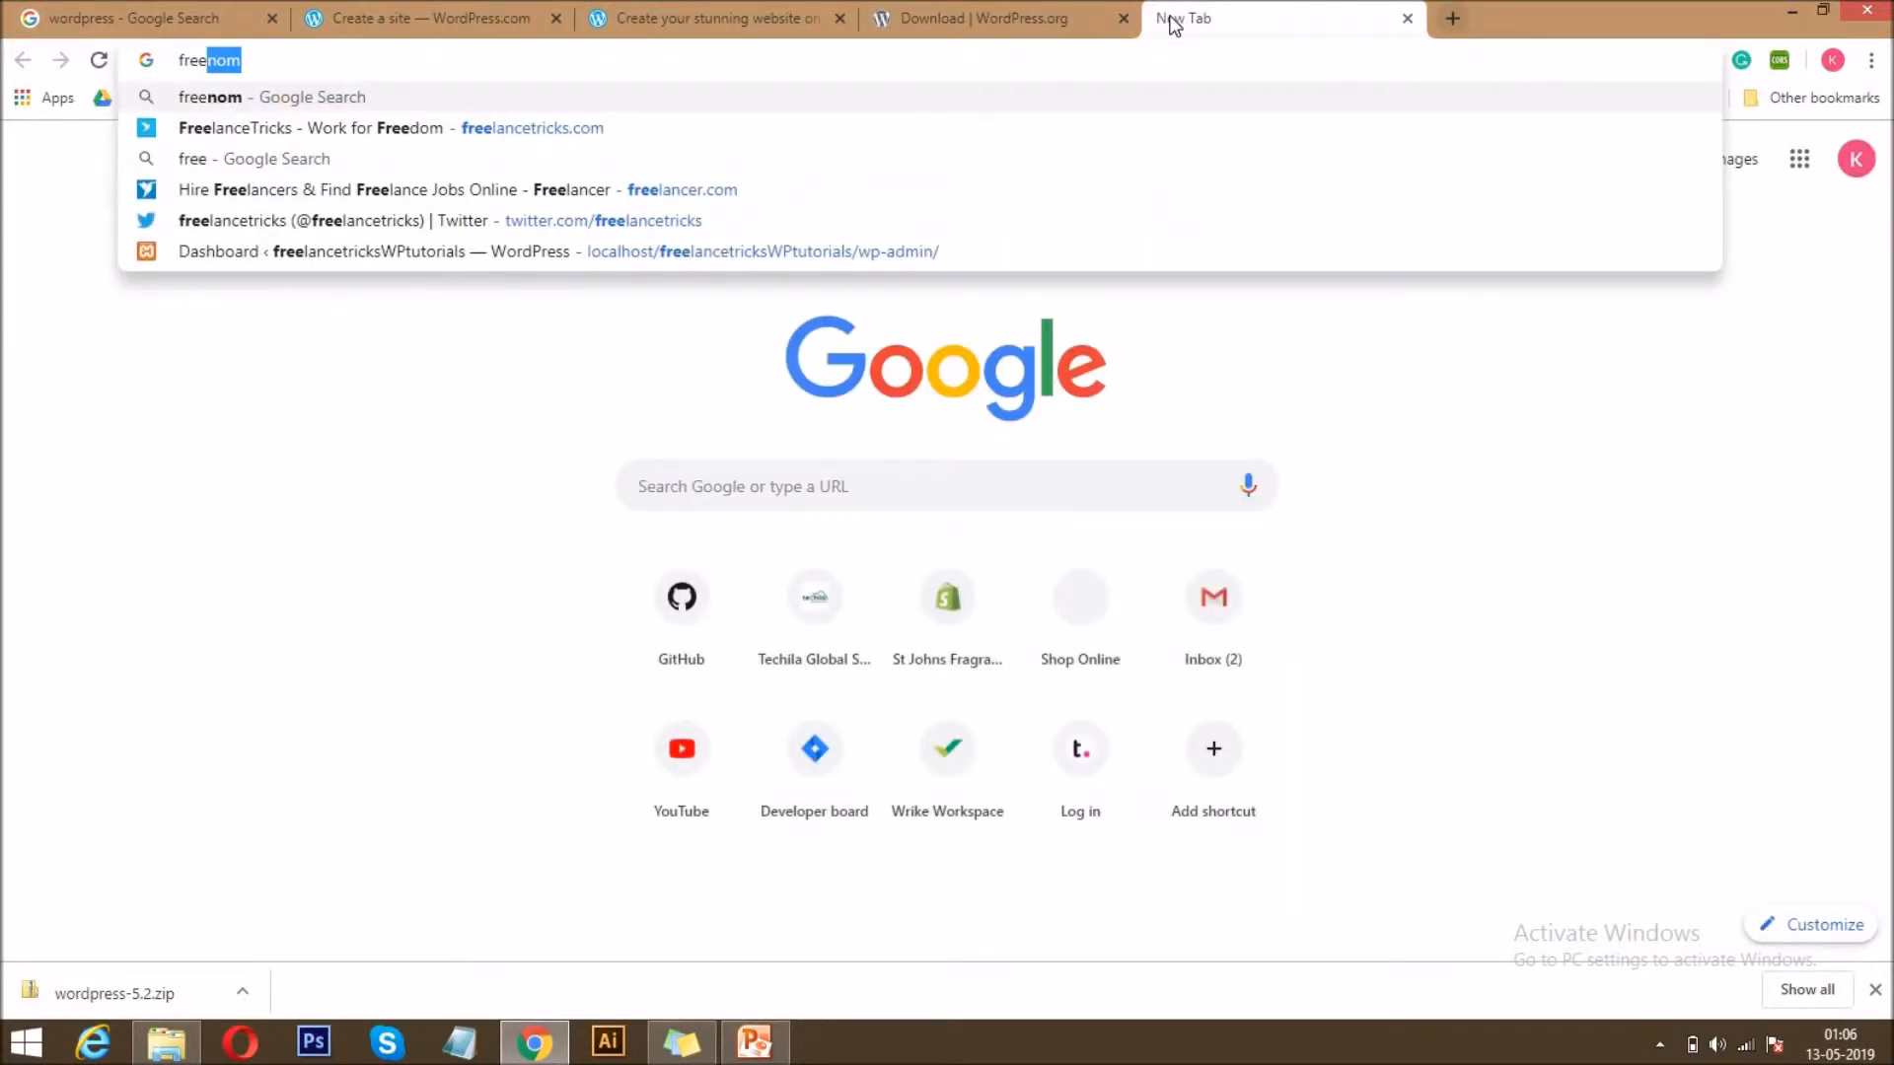
key(Down)
key(Return)
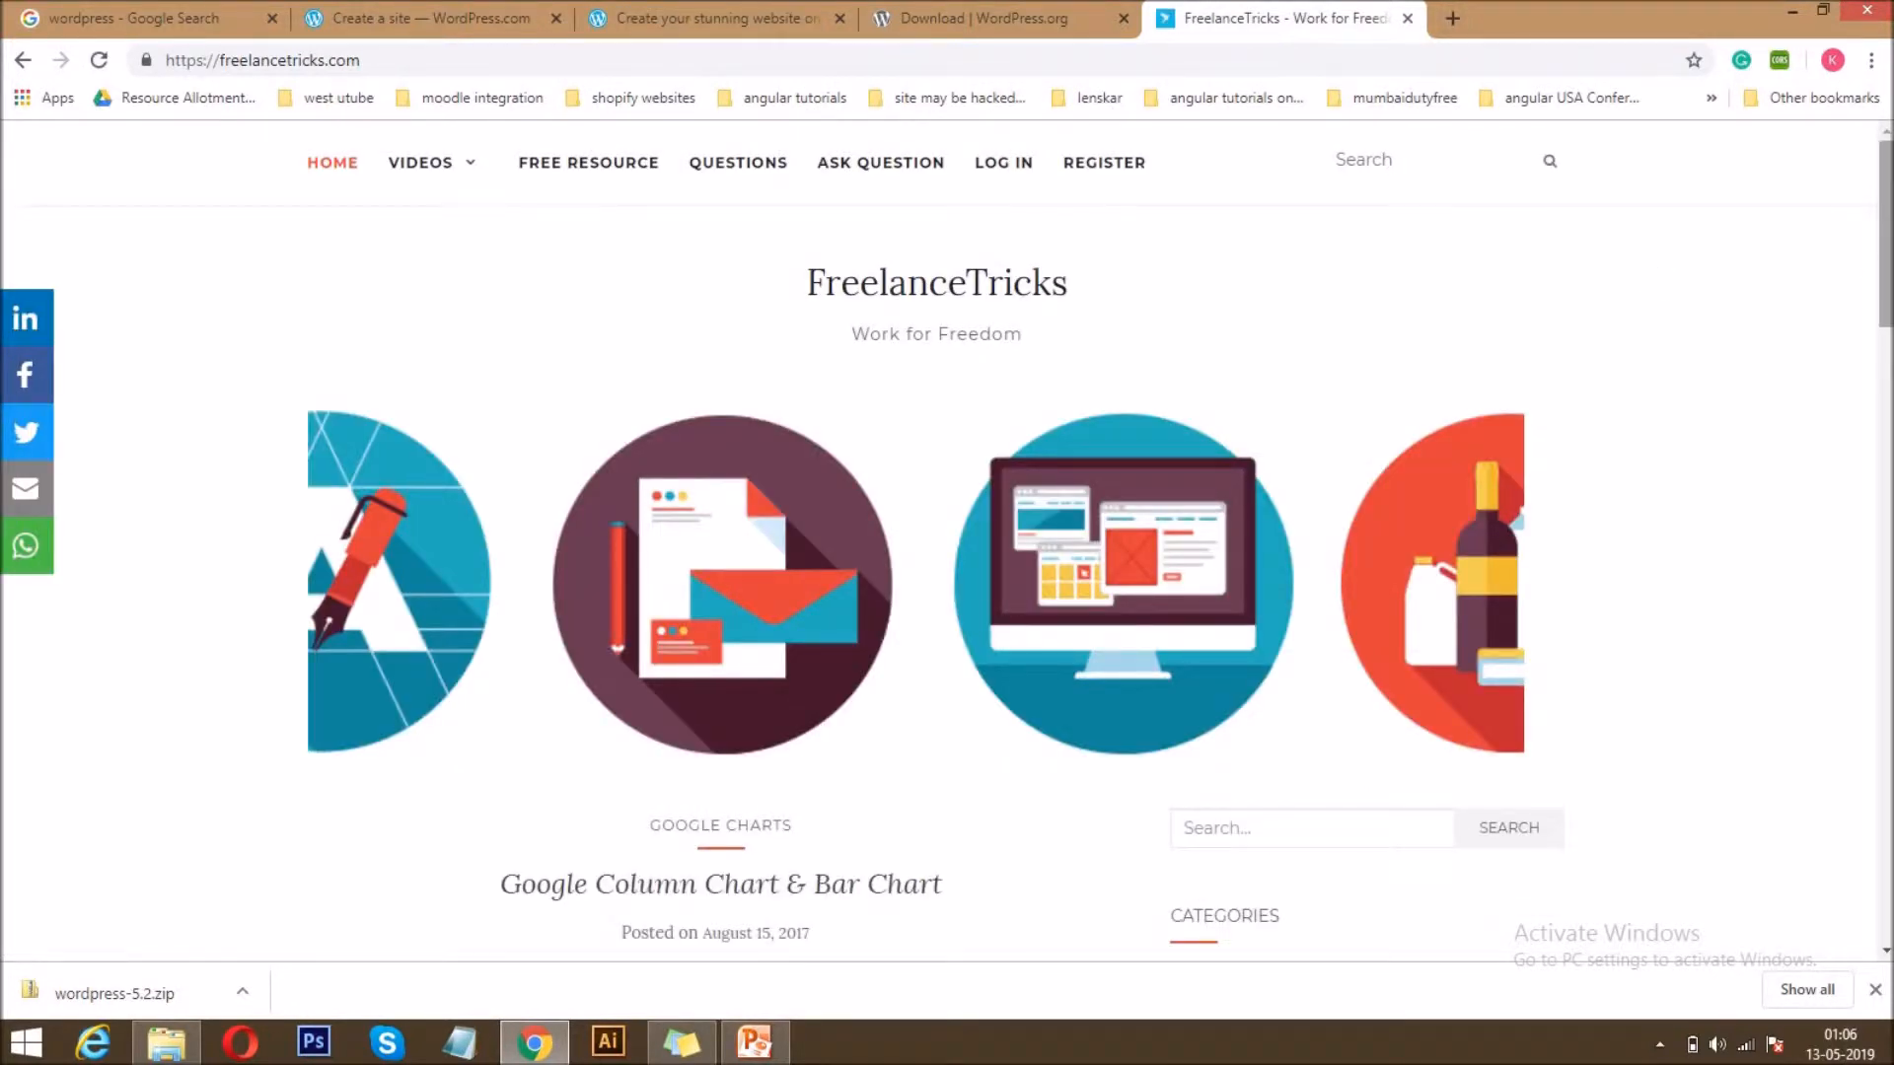
scroll(769, 888, down, 10)
drag(1886, 454, 1886, 192)
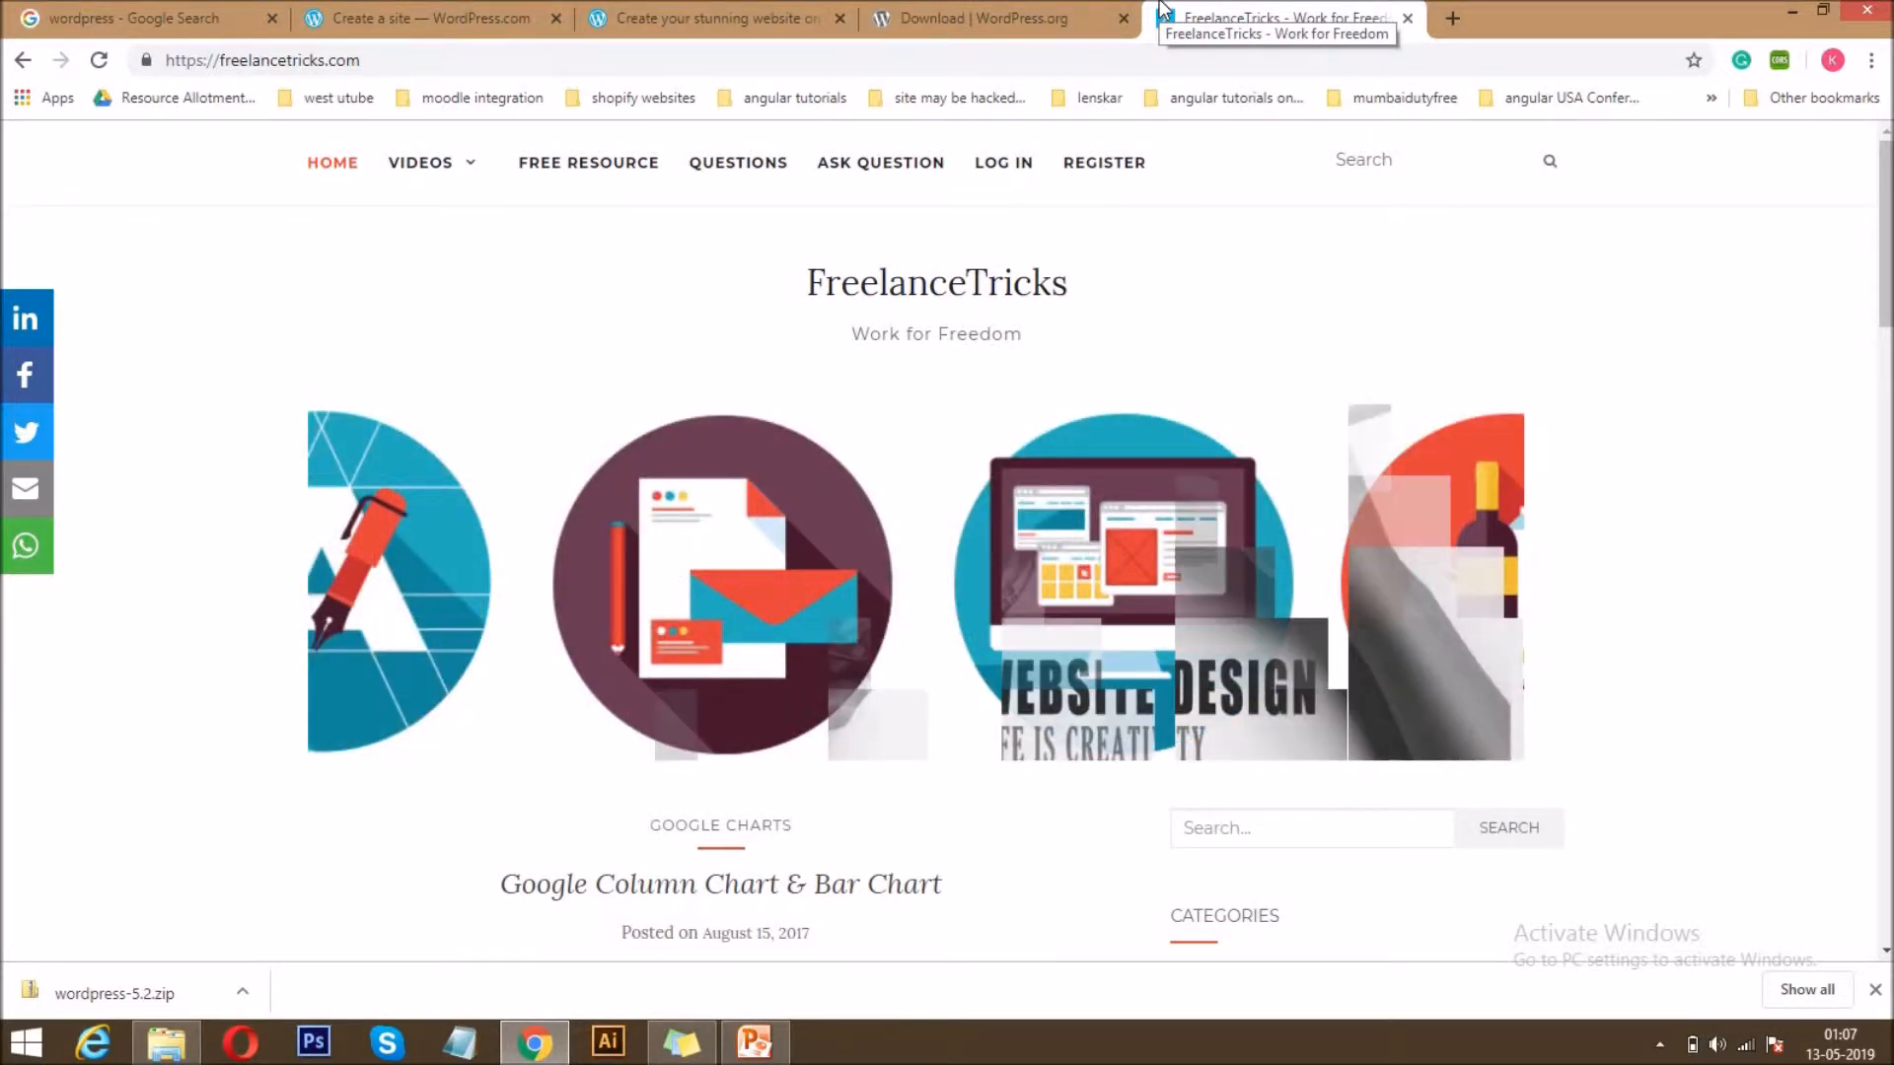
Return to the WordPress.org download page, search the computer for "xamp" and open the XAMPP Control Panel.
click(1037, 8)
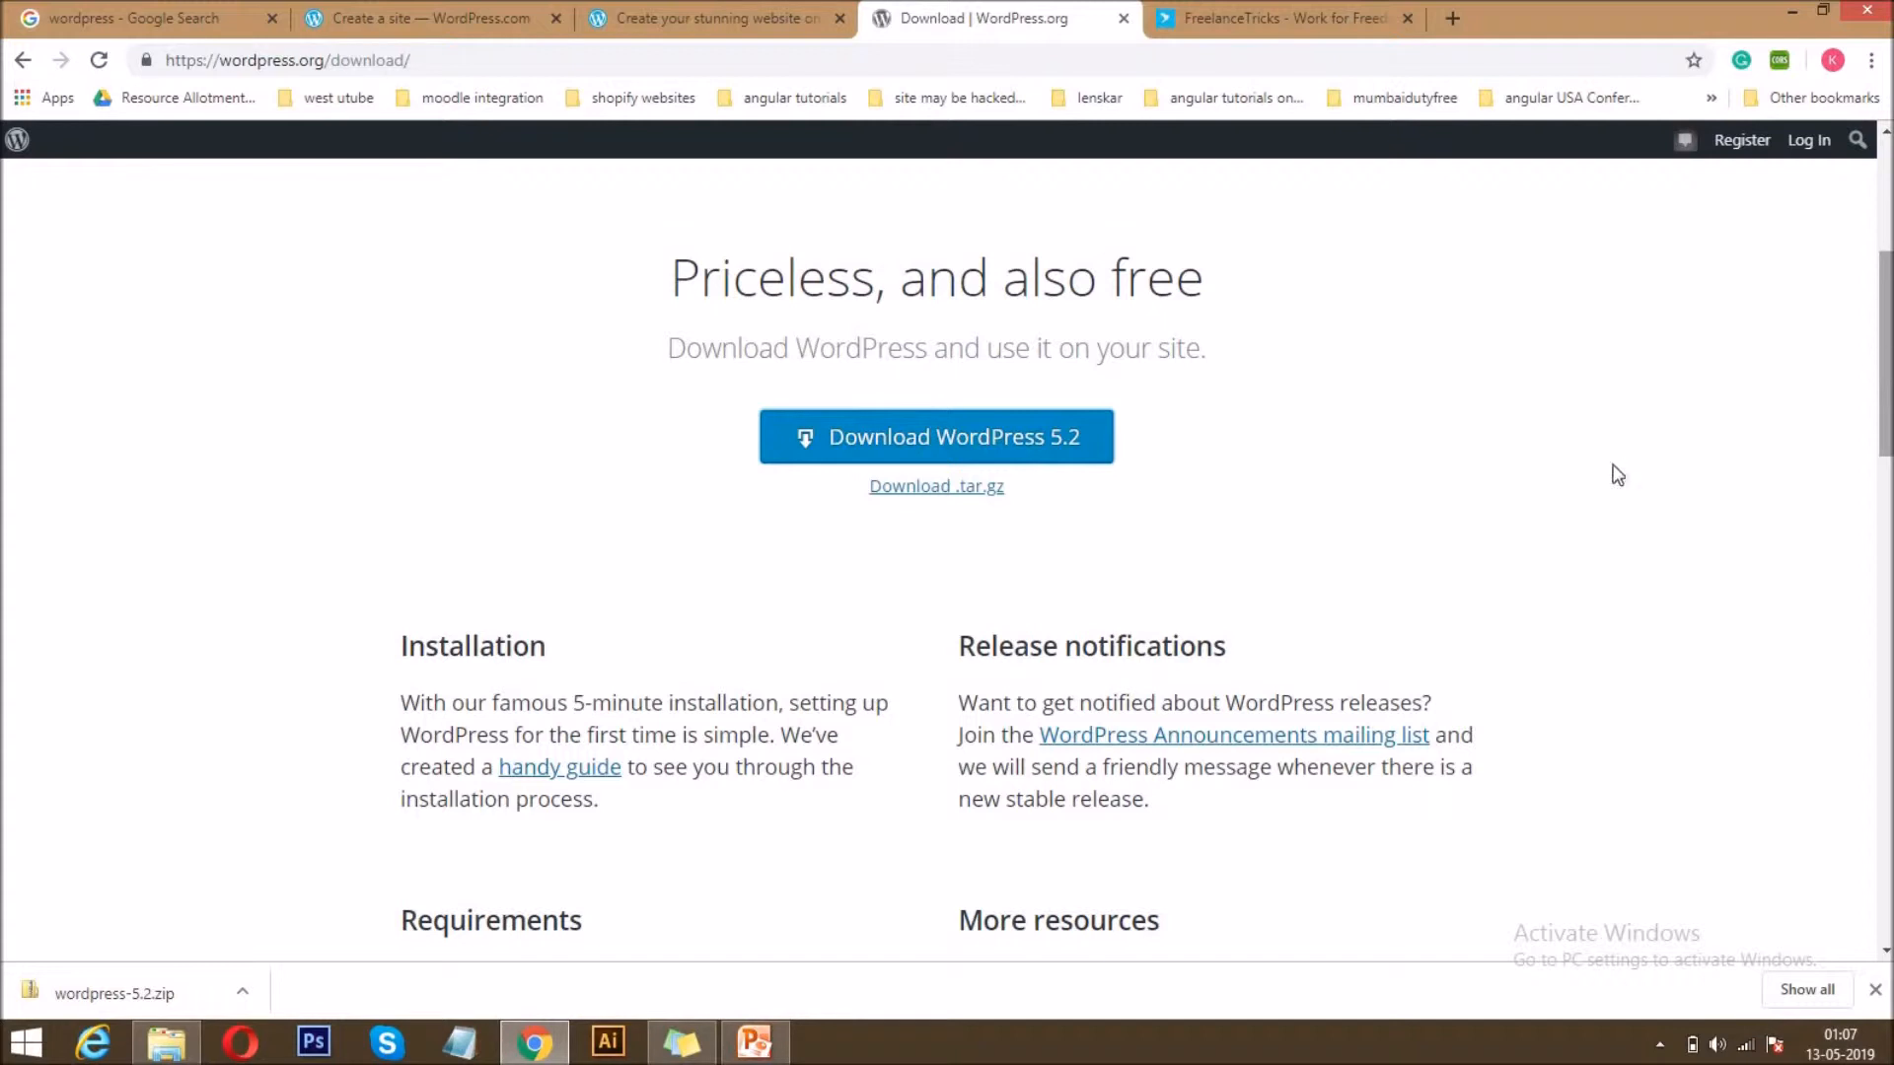
mouse_move(1859, 138)
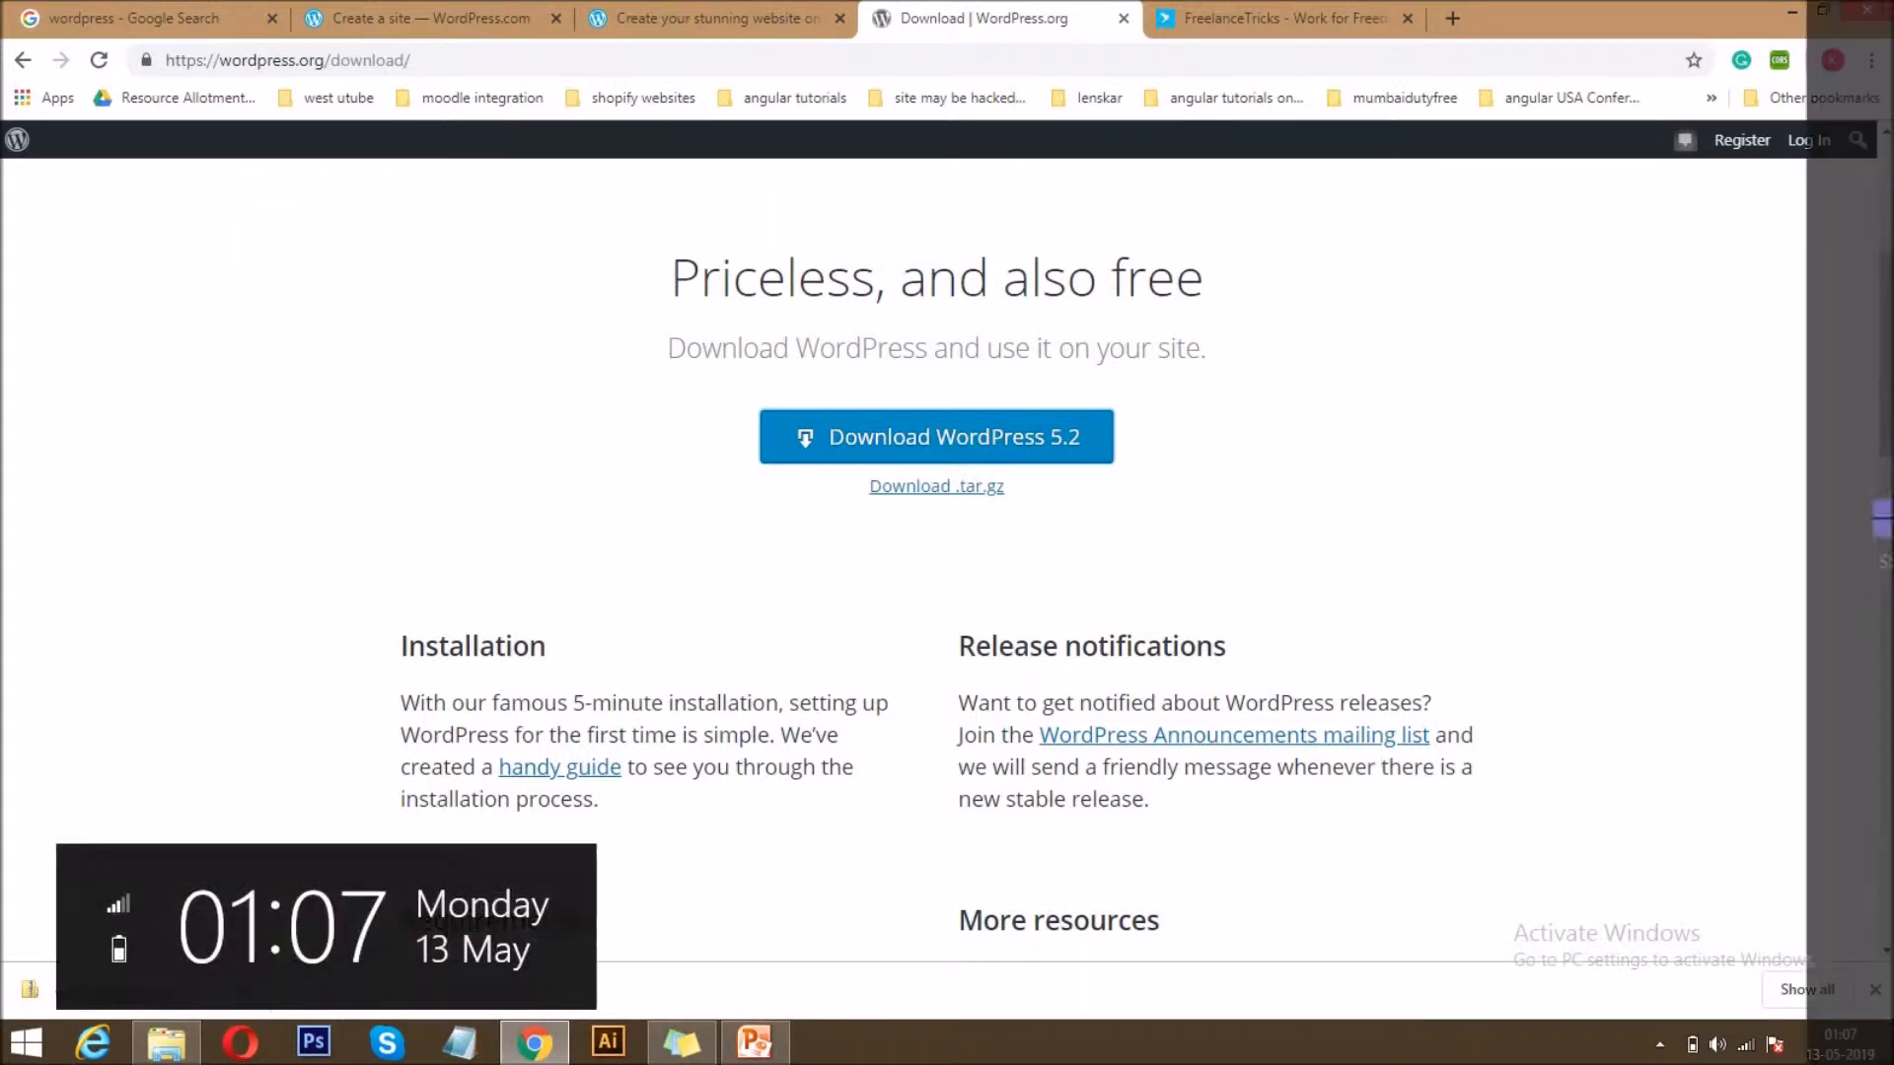
click(1868, 324)
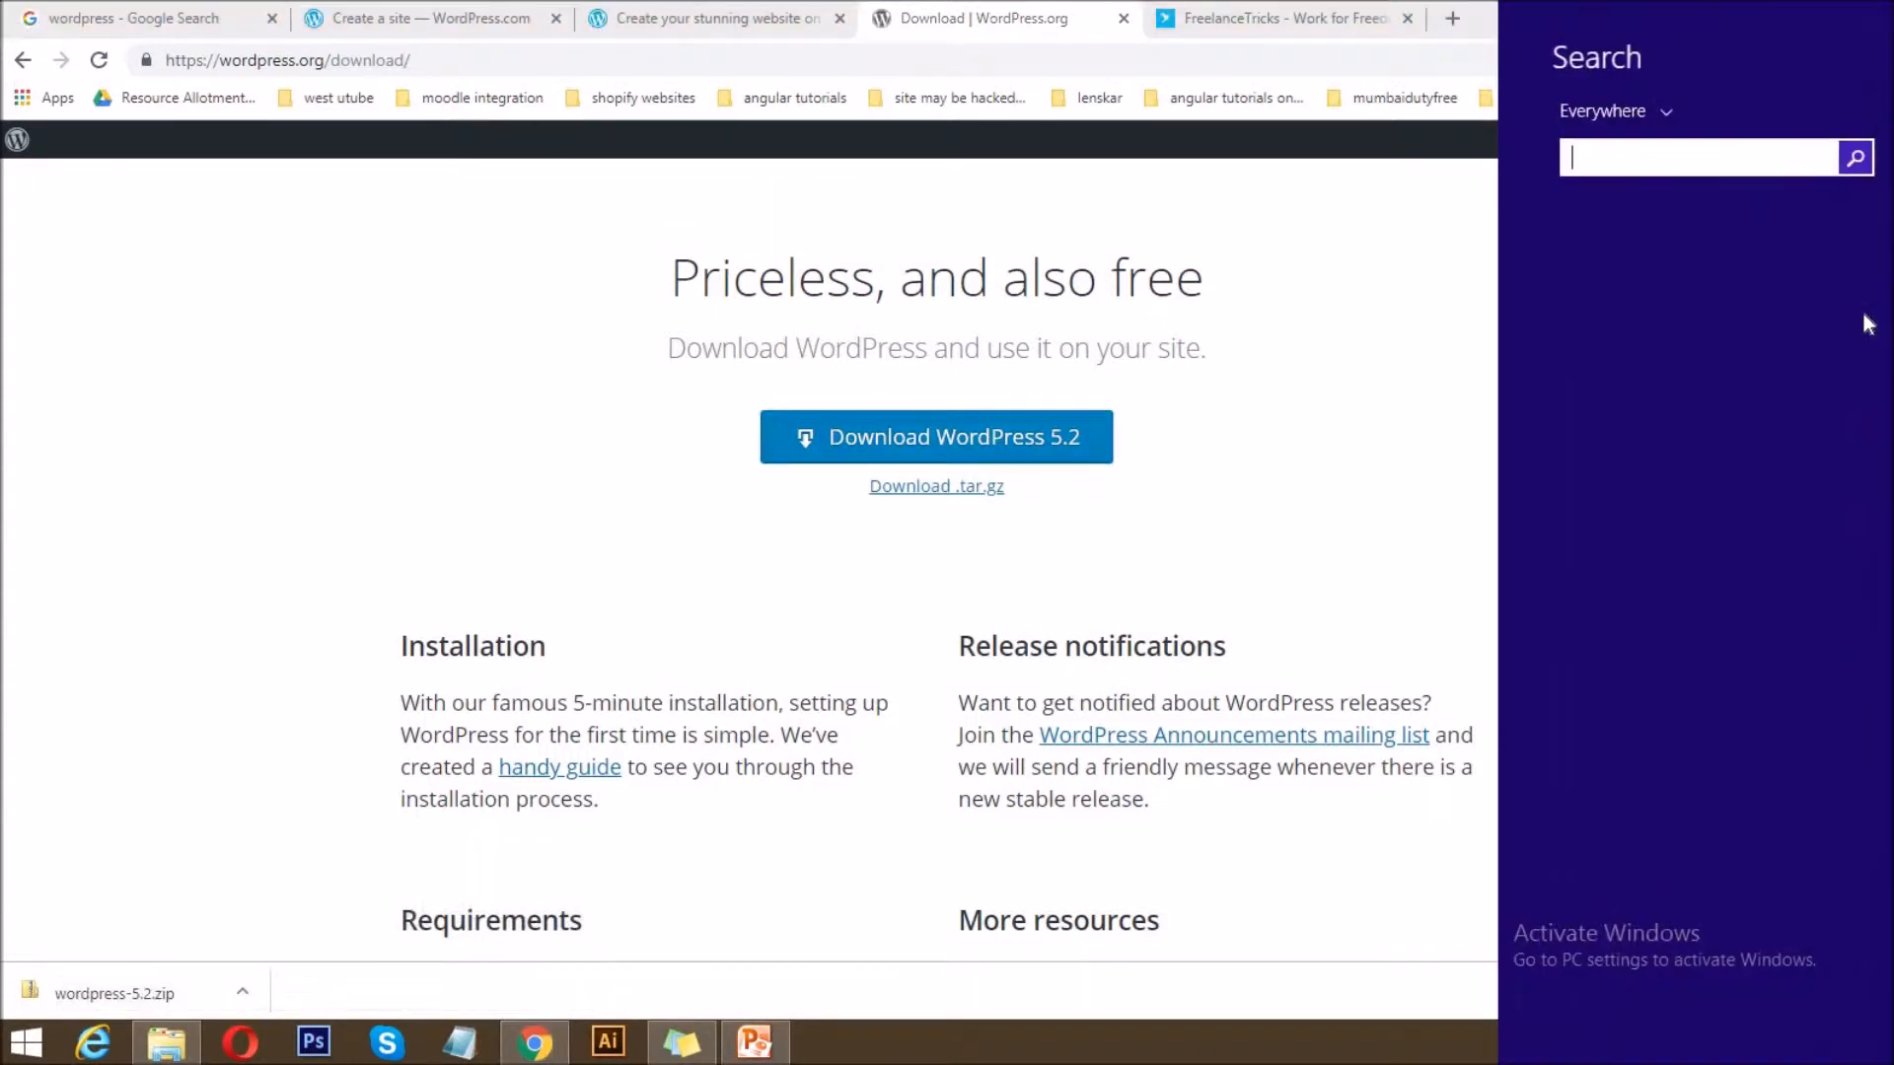
text(xampP Control Panel)
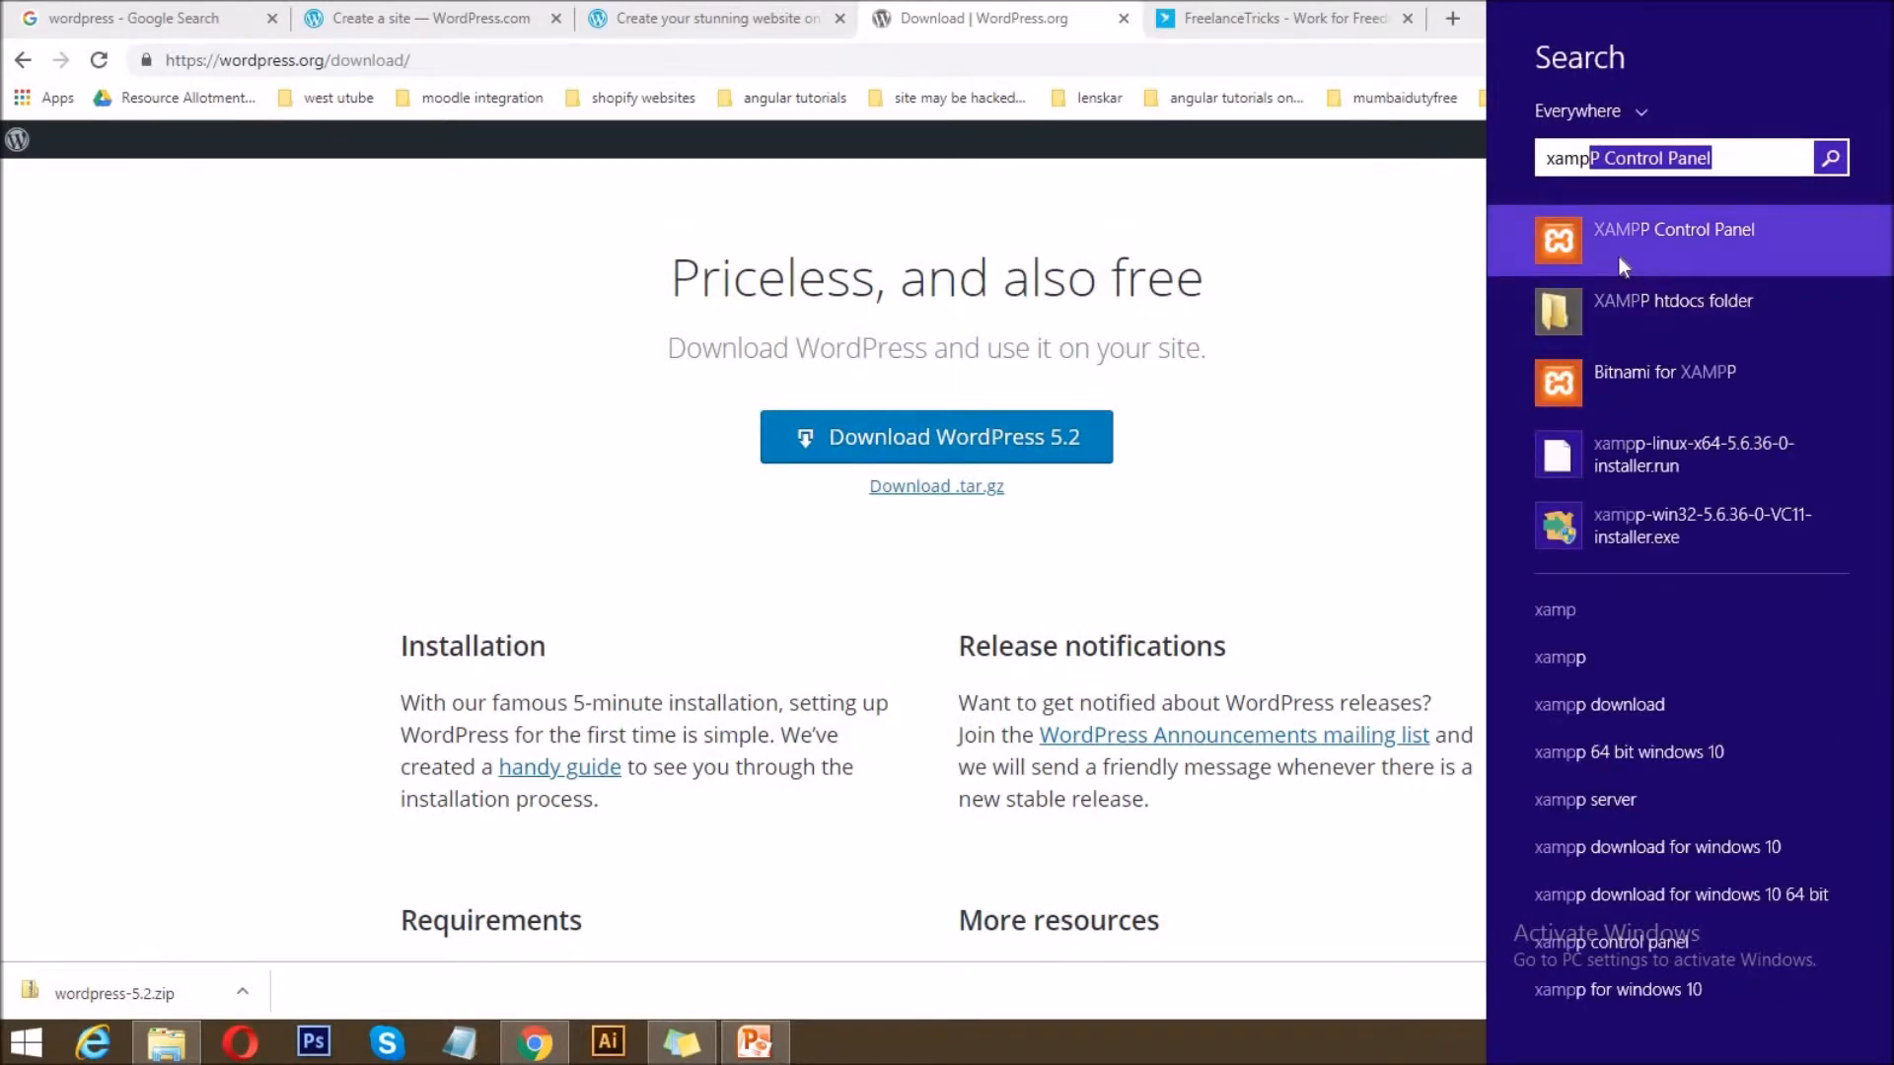
click(1619, 257)
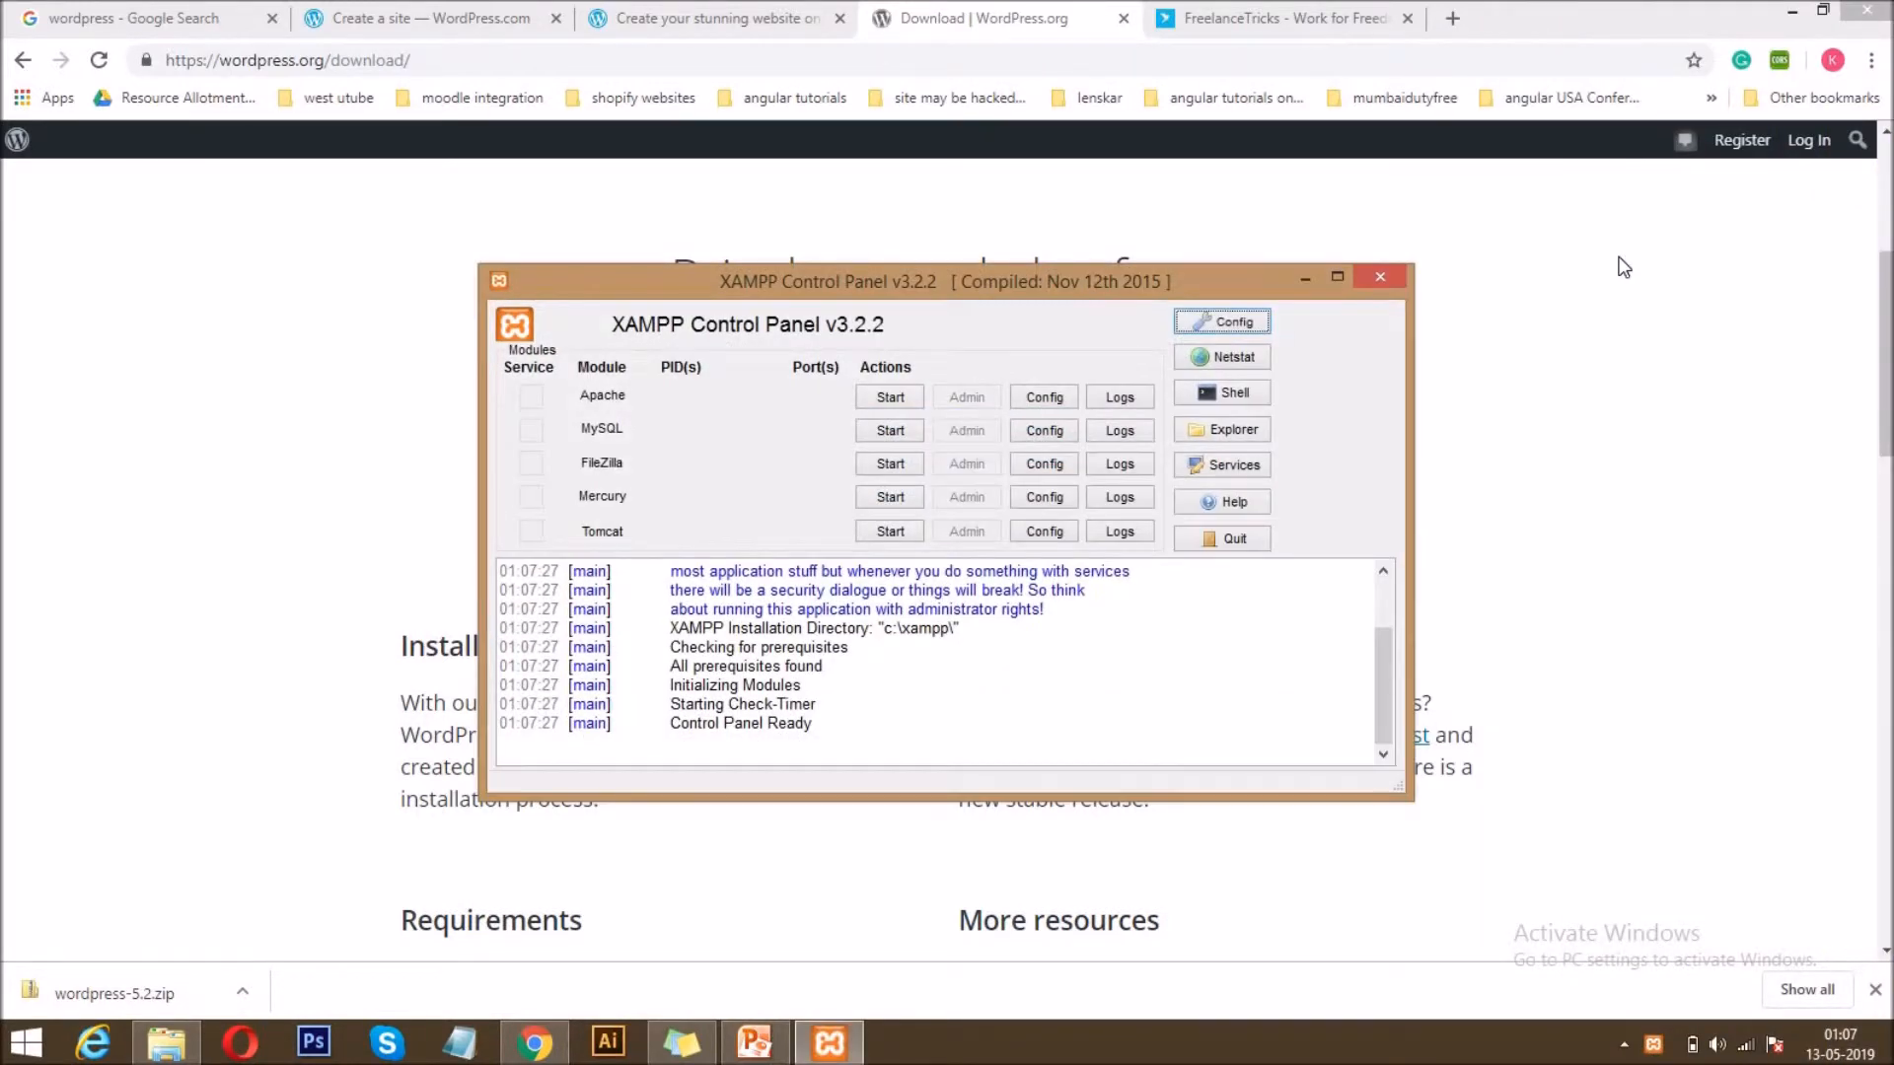
drag(1021, 282, 1004, 311)
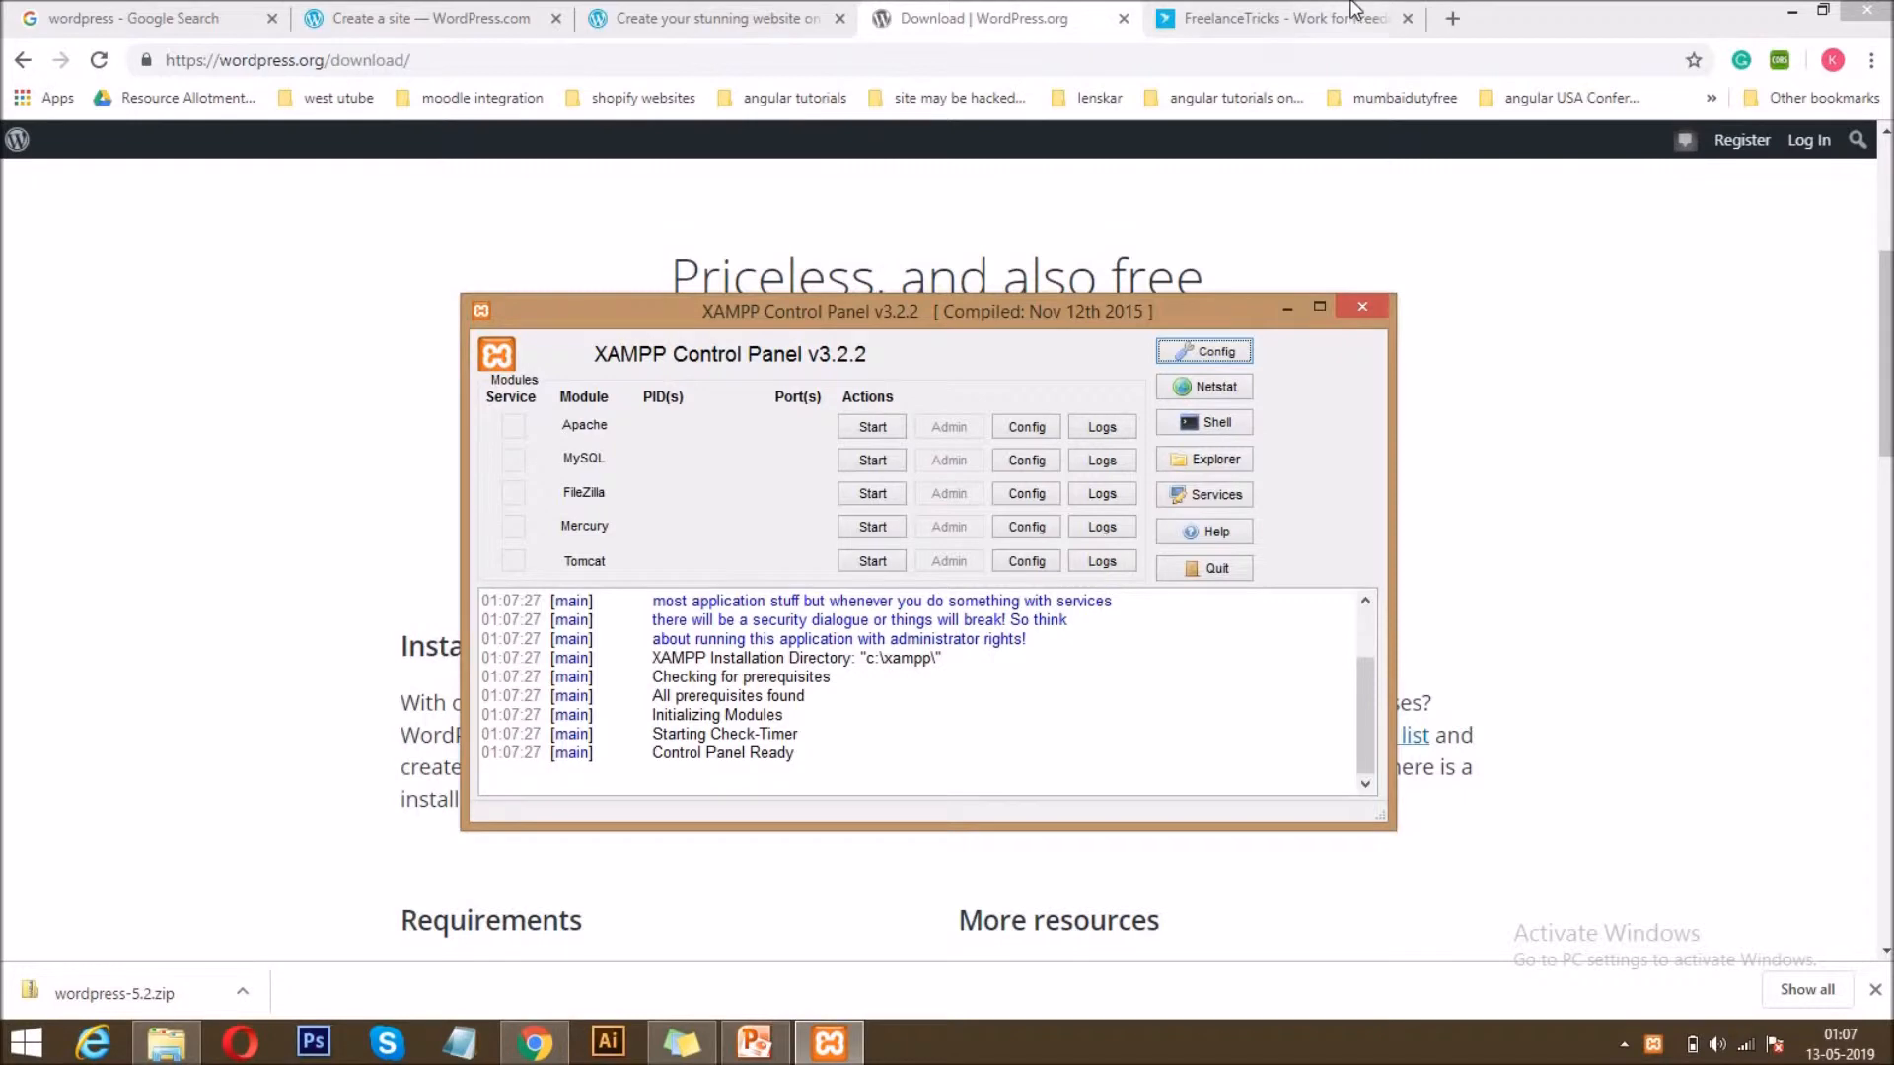
Search Google for "xampp" in a new browser tab and open the Apache Friends XAMPP download page in a separate tab.
click(1460, 15)
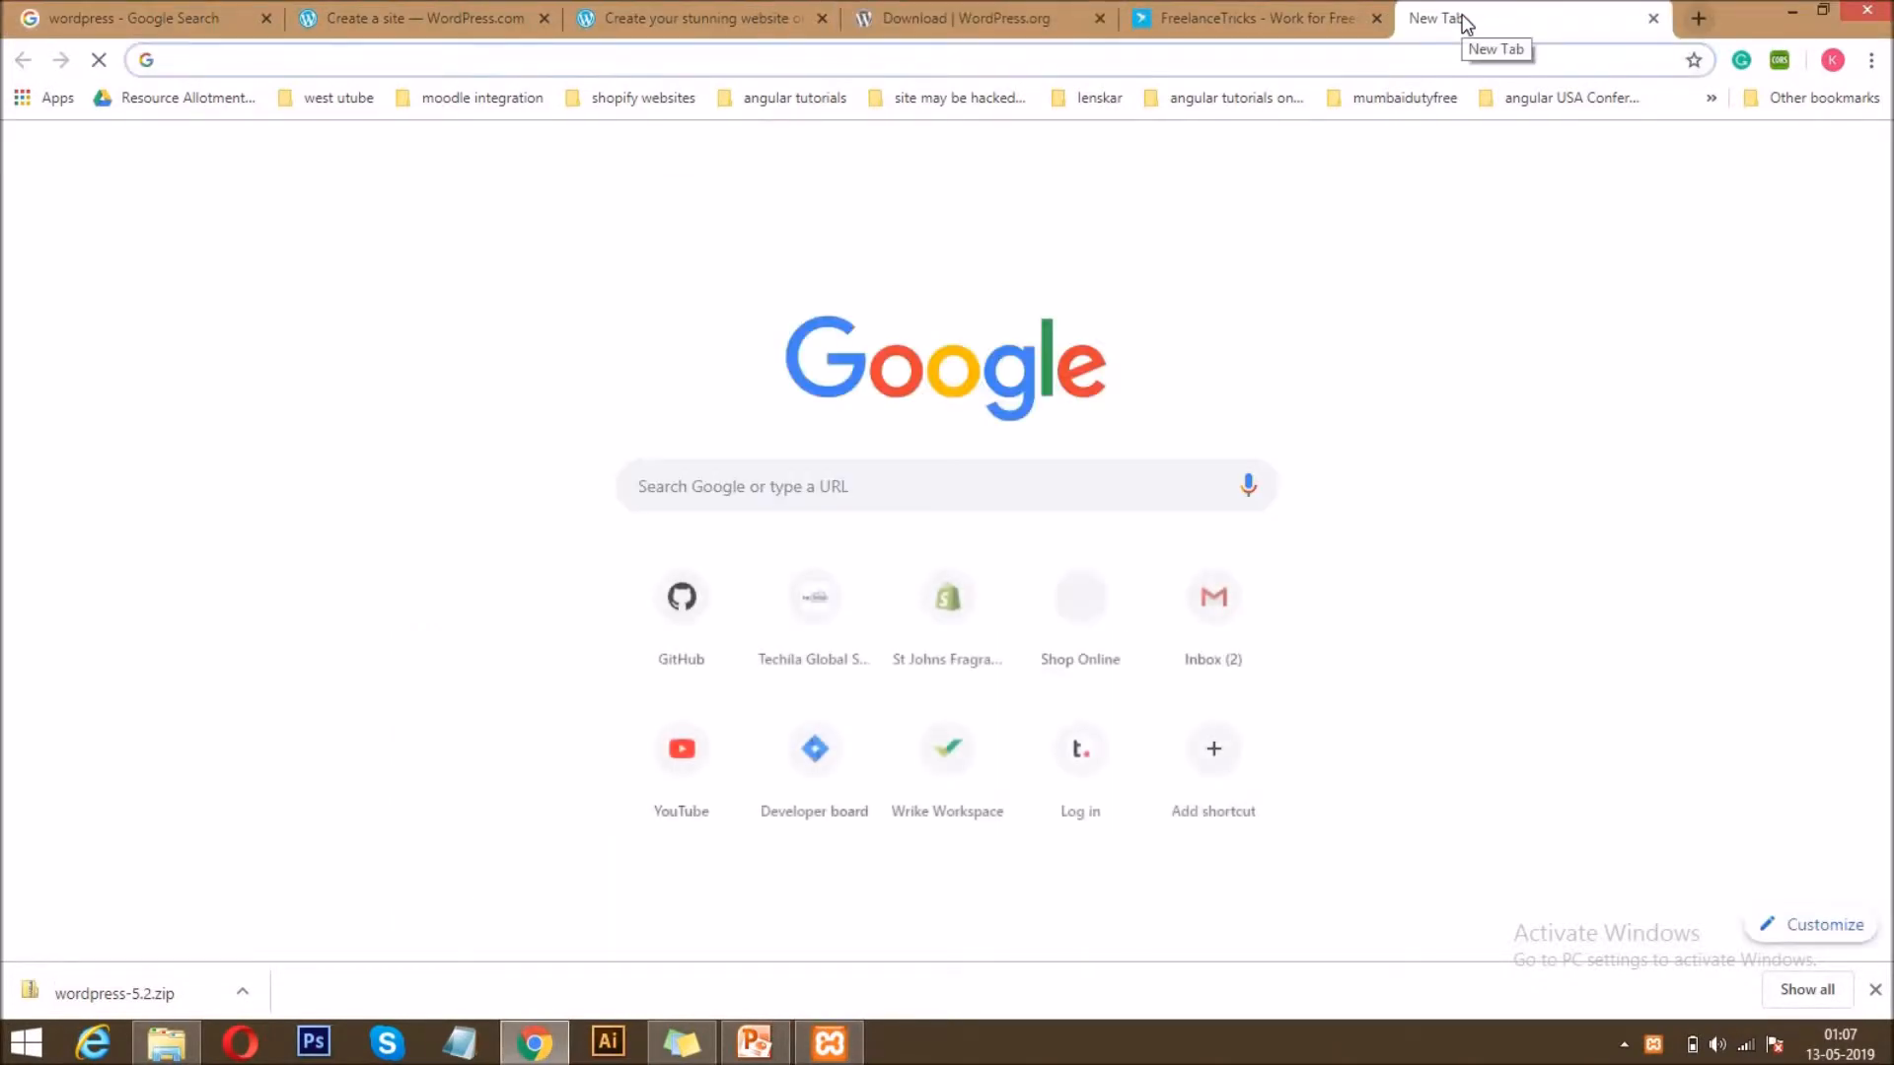
text(xampp)
key(Return)
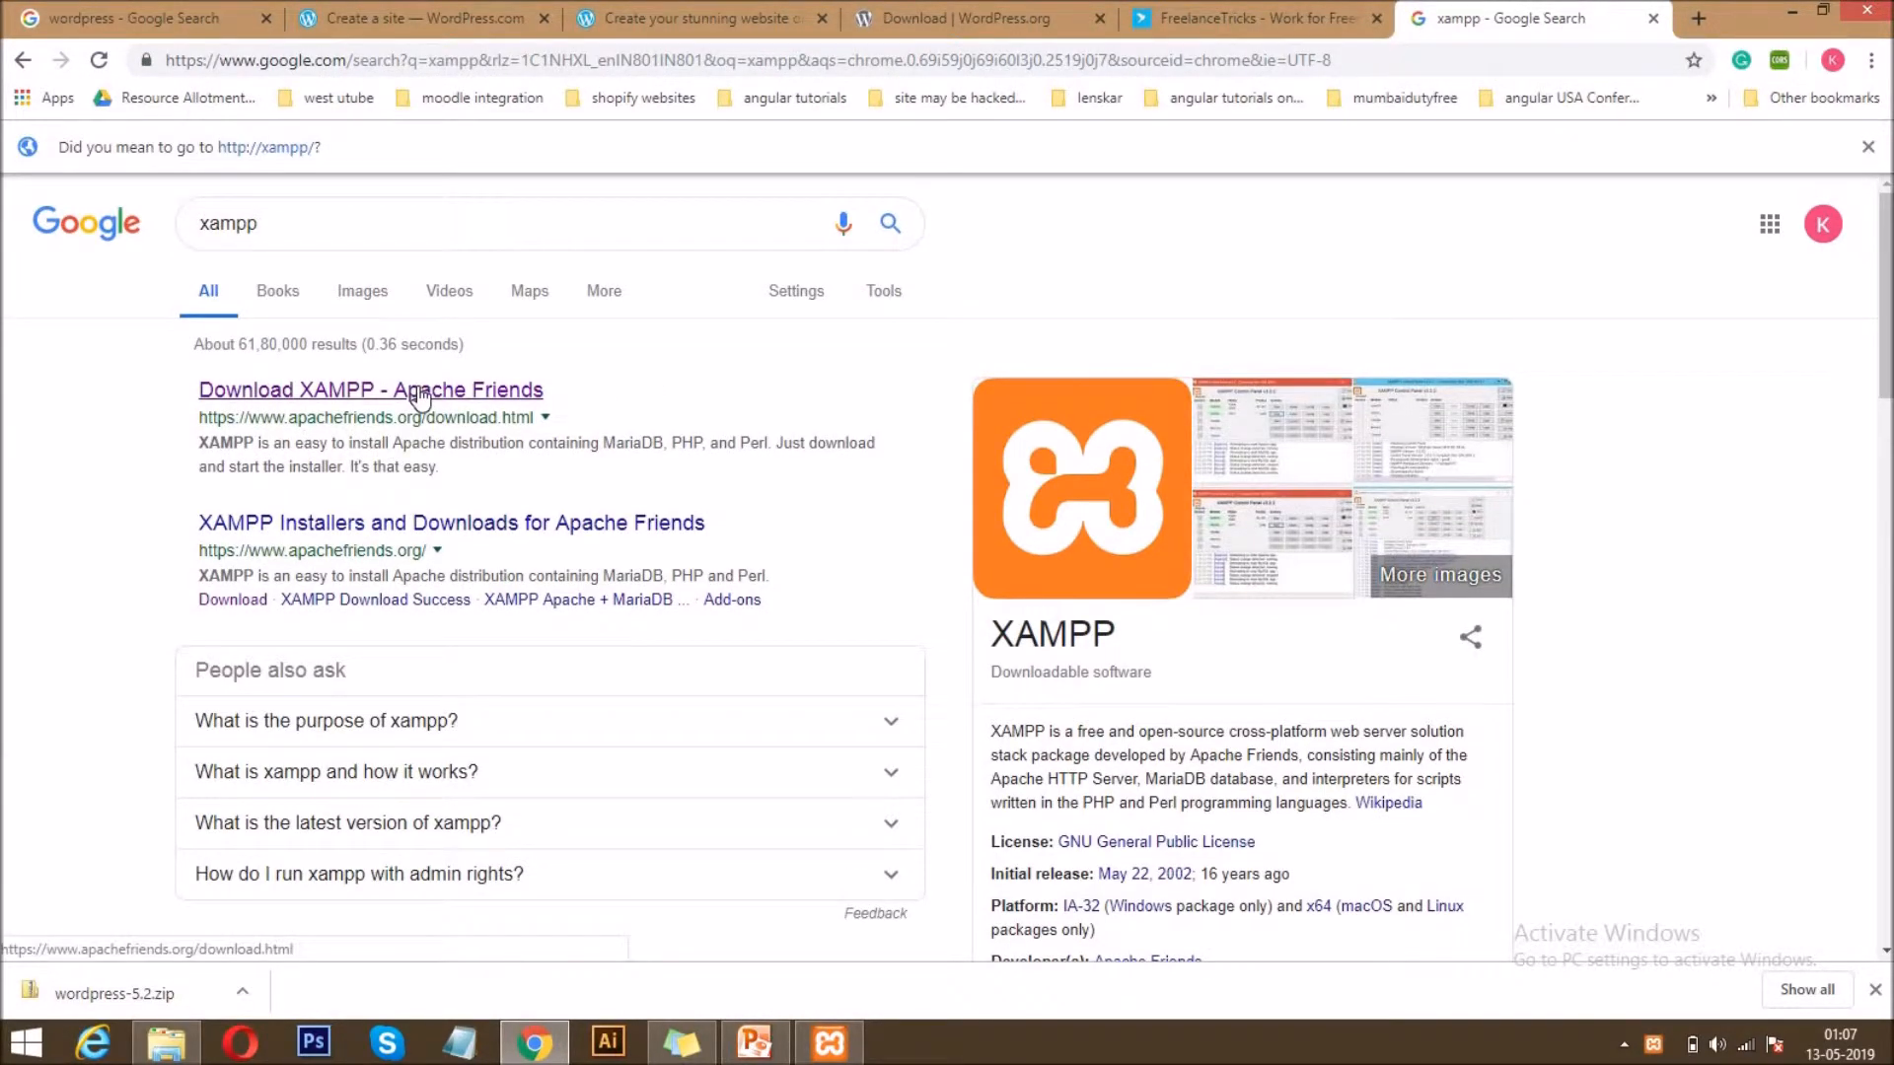
middle_click(419, 392)
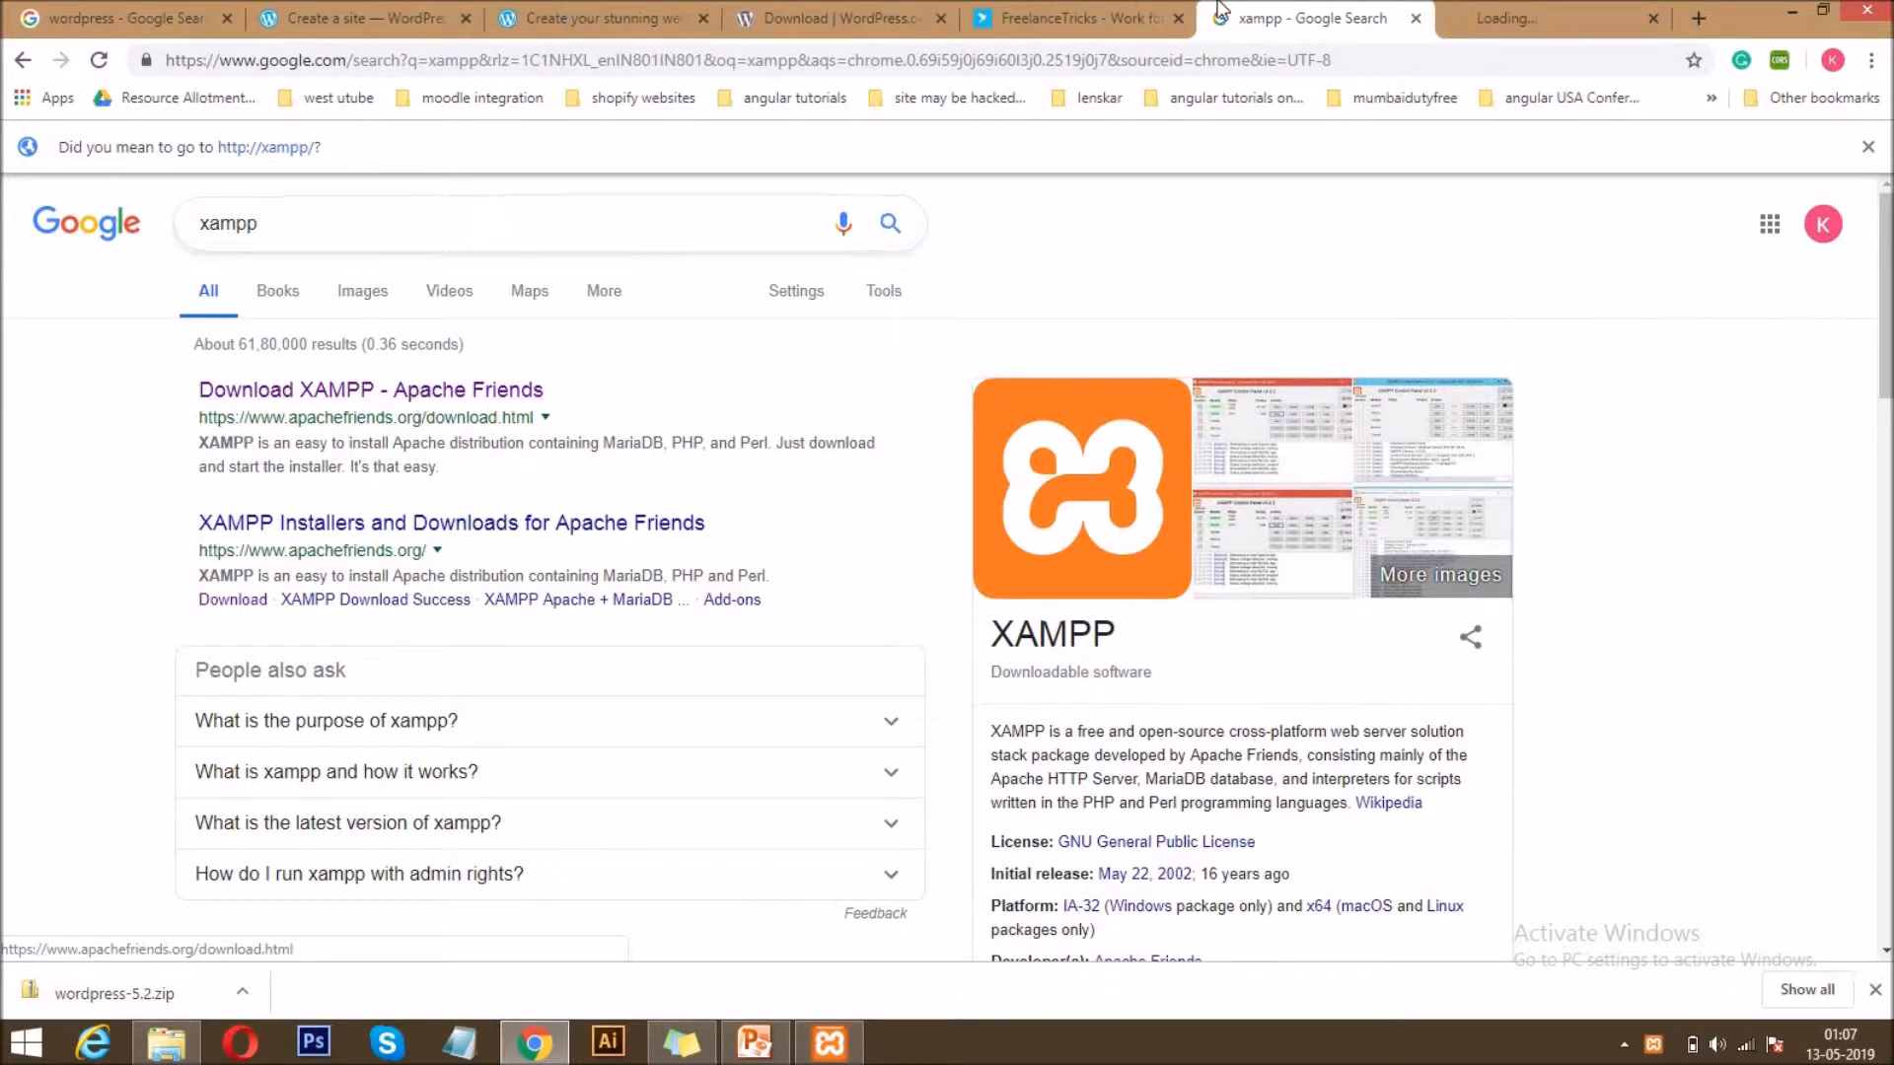
click(1528, 10)
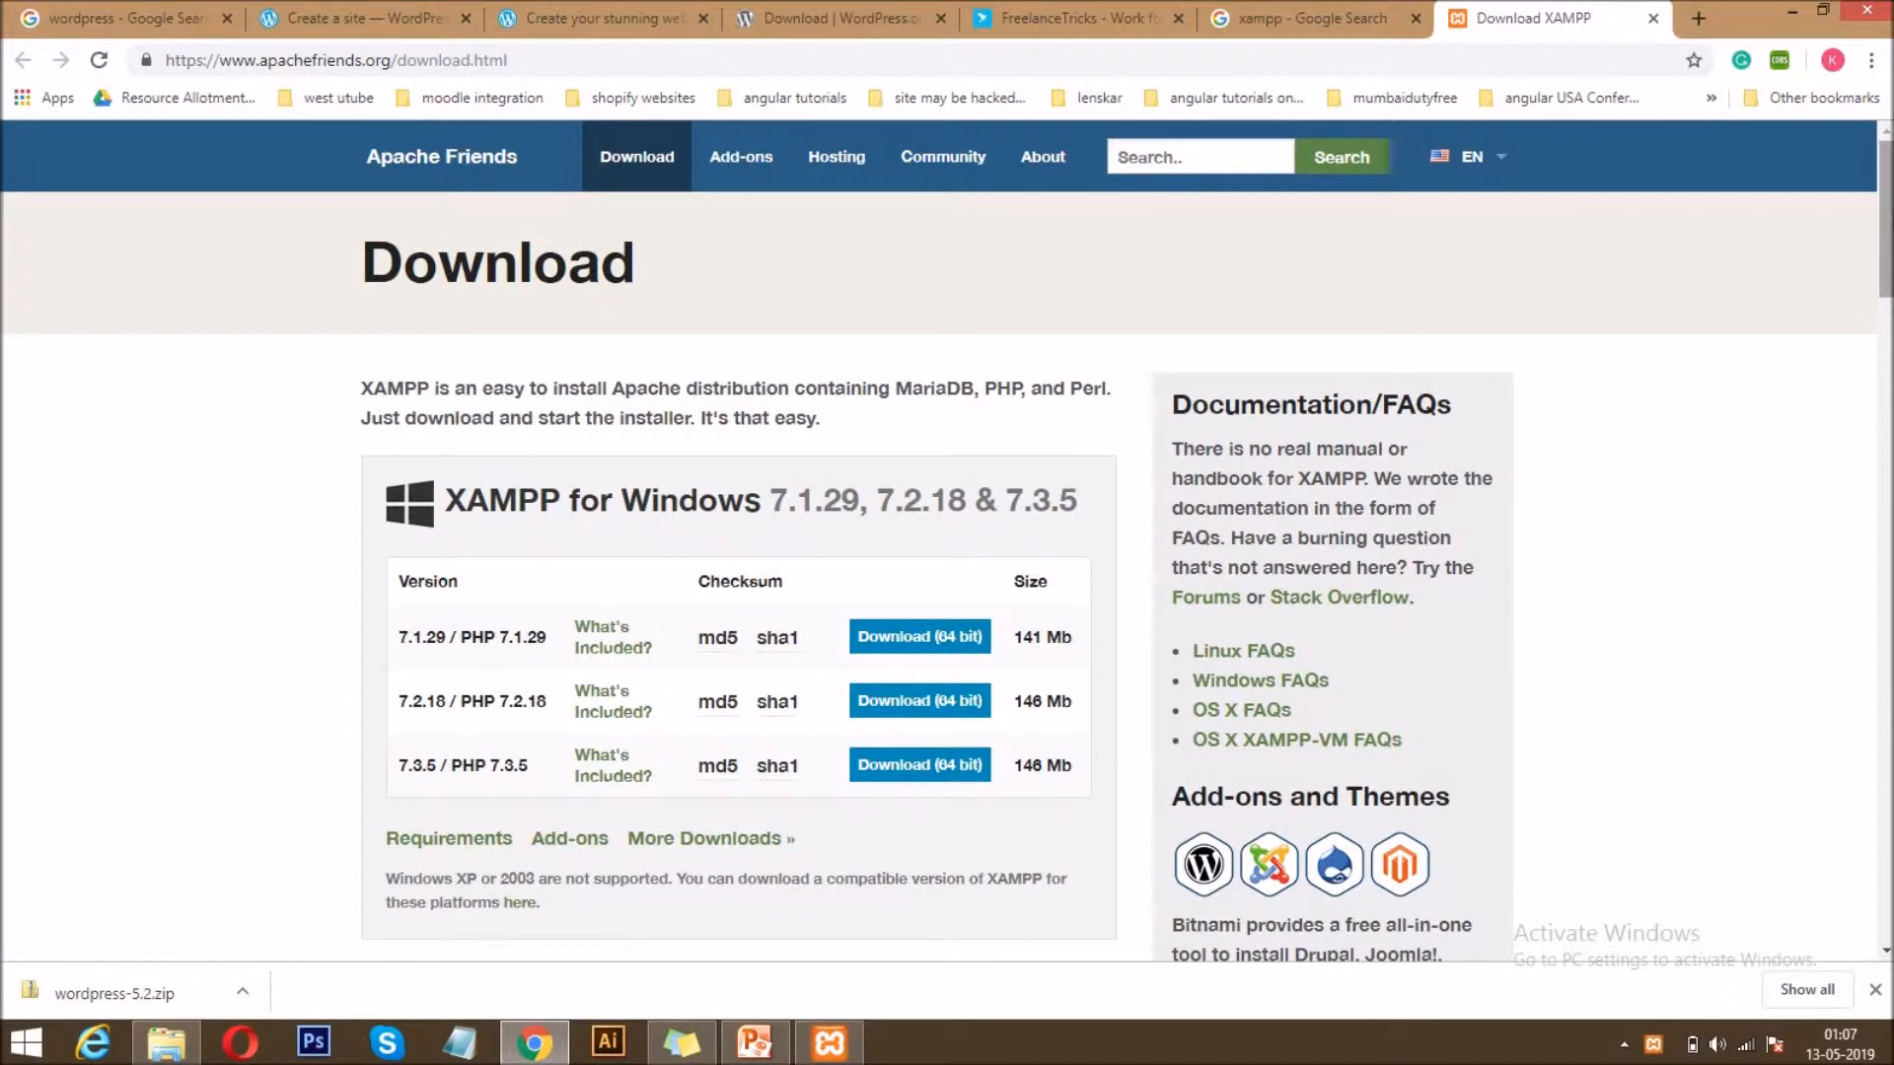
Examine the XAMPP downloads offered for Windows, Linux and OS X, and briefly view the XAMPP Control Panel.
scroll(947, 543, down, 8)
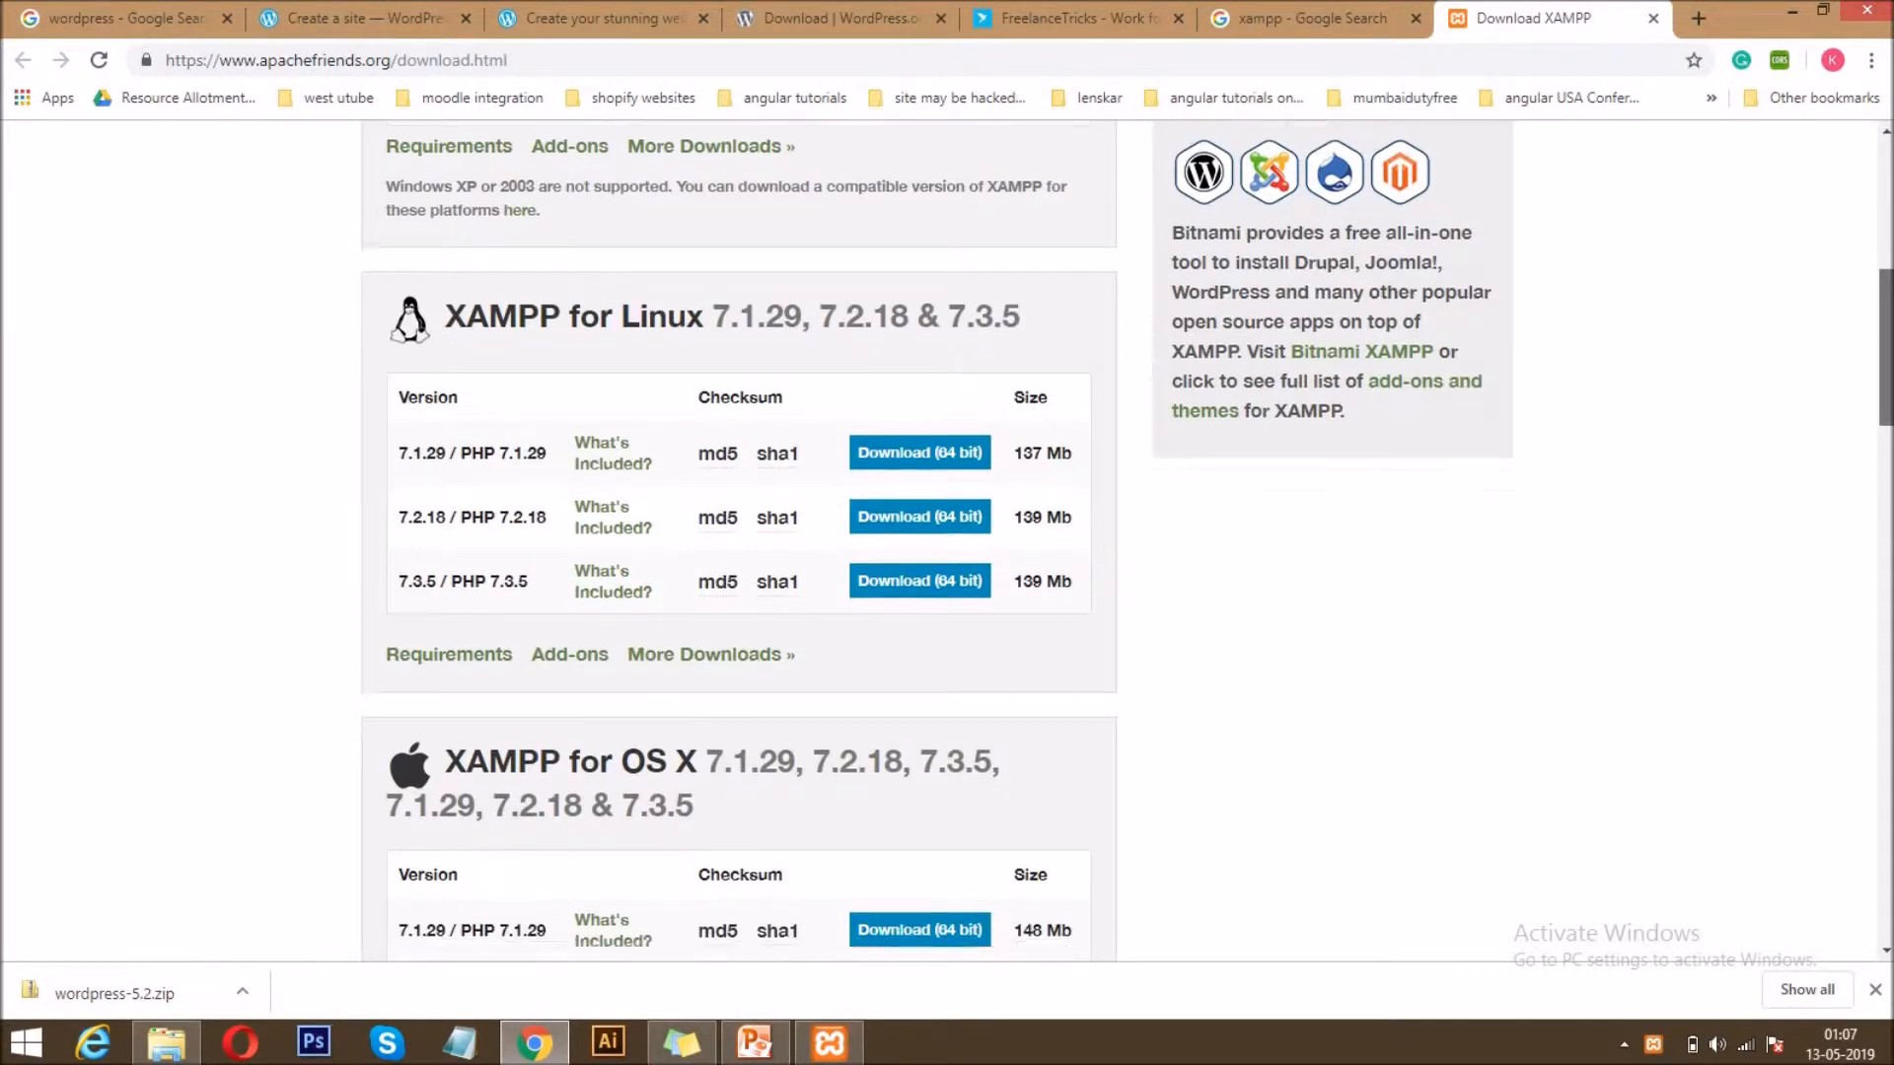
scroll(739, 543, down, 4)
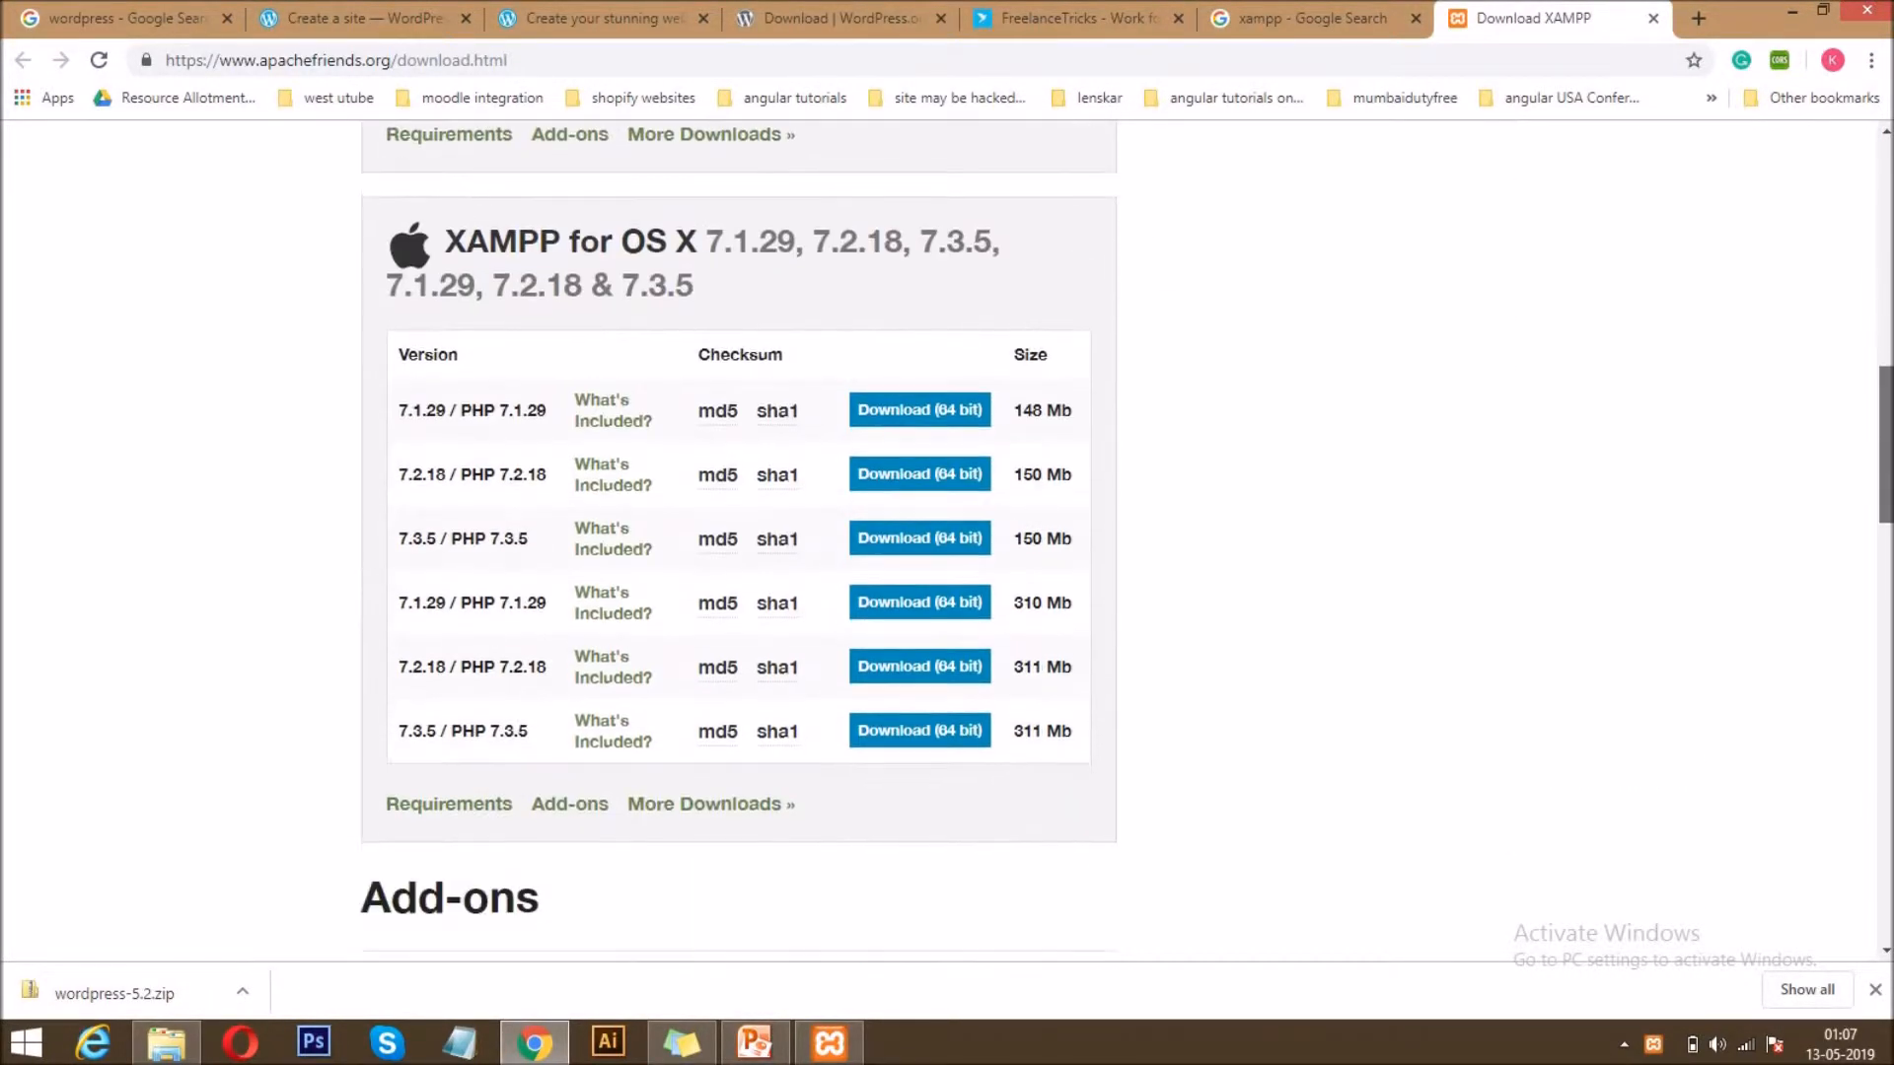
scroll(740, 542, down, 1)
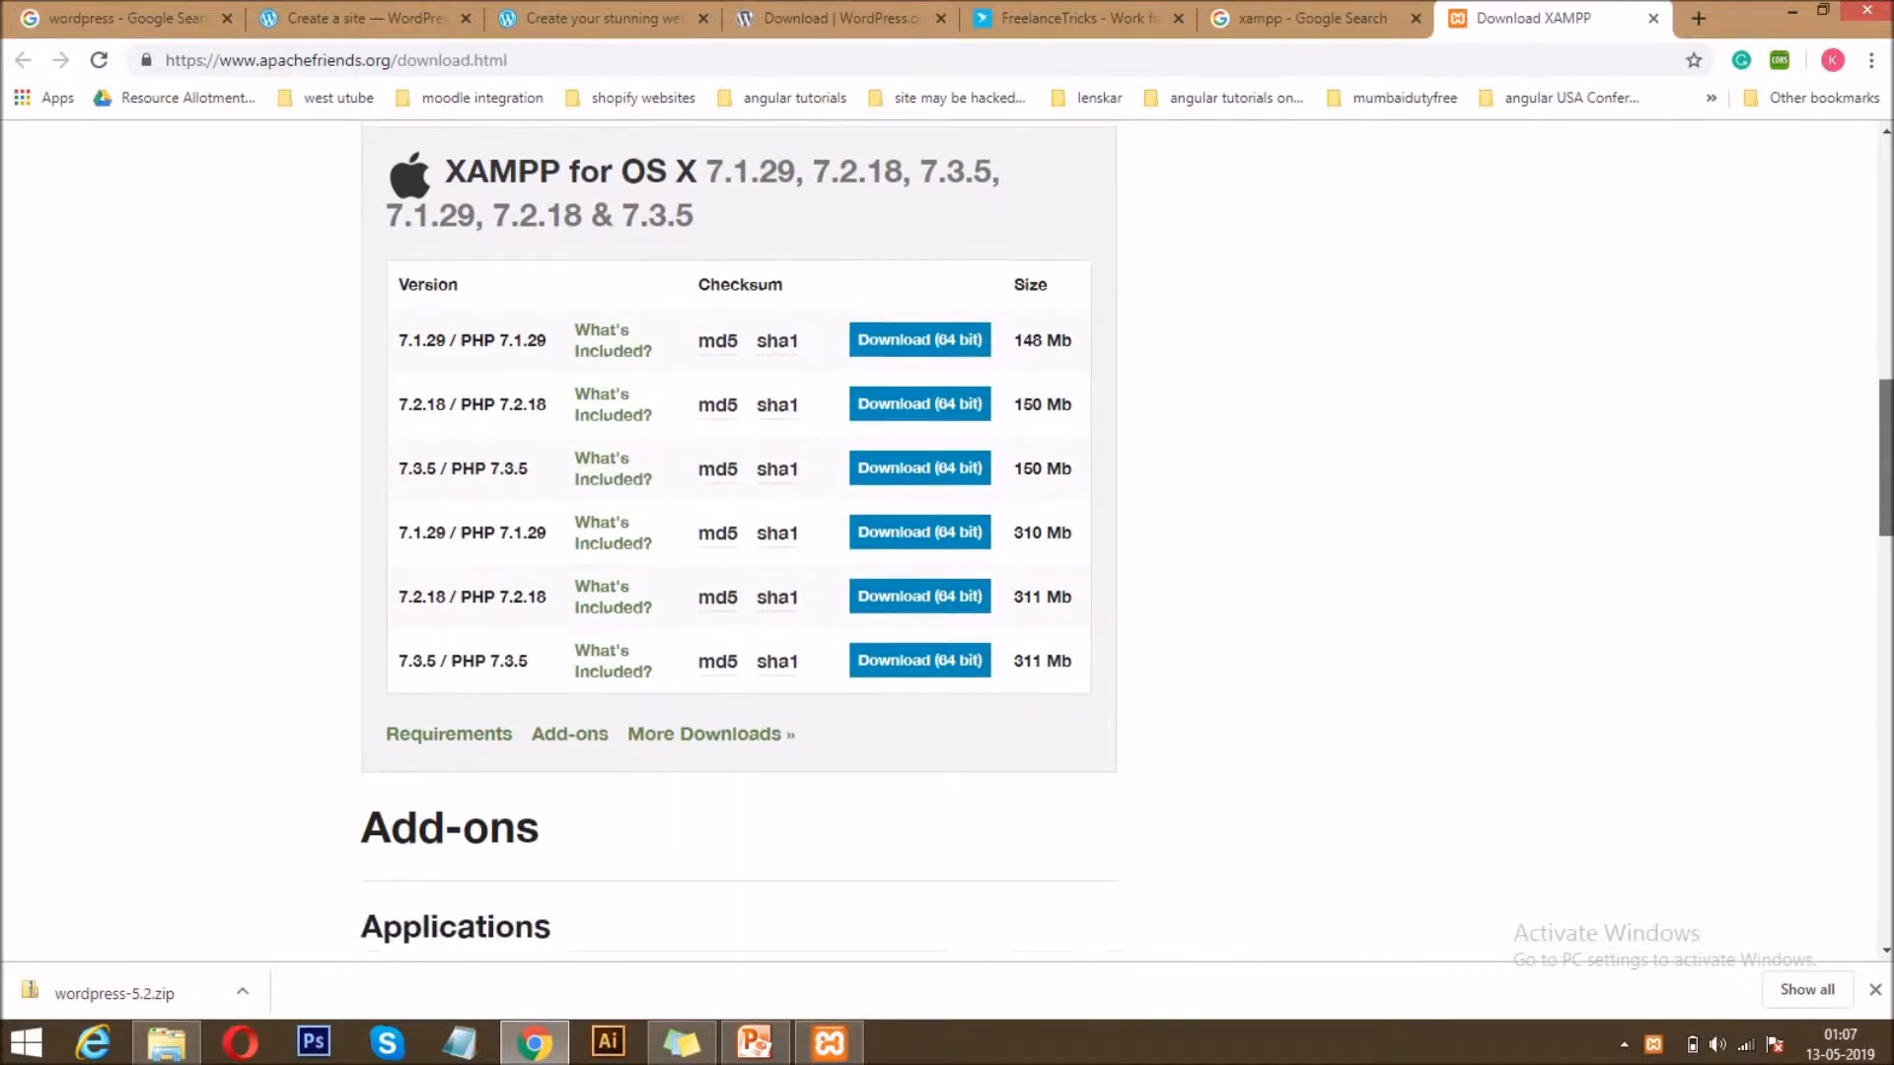
scroll(740, 542, up, 2)
scroll(739, 543, down, 2)
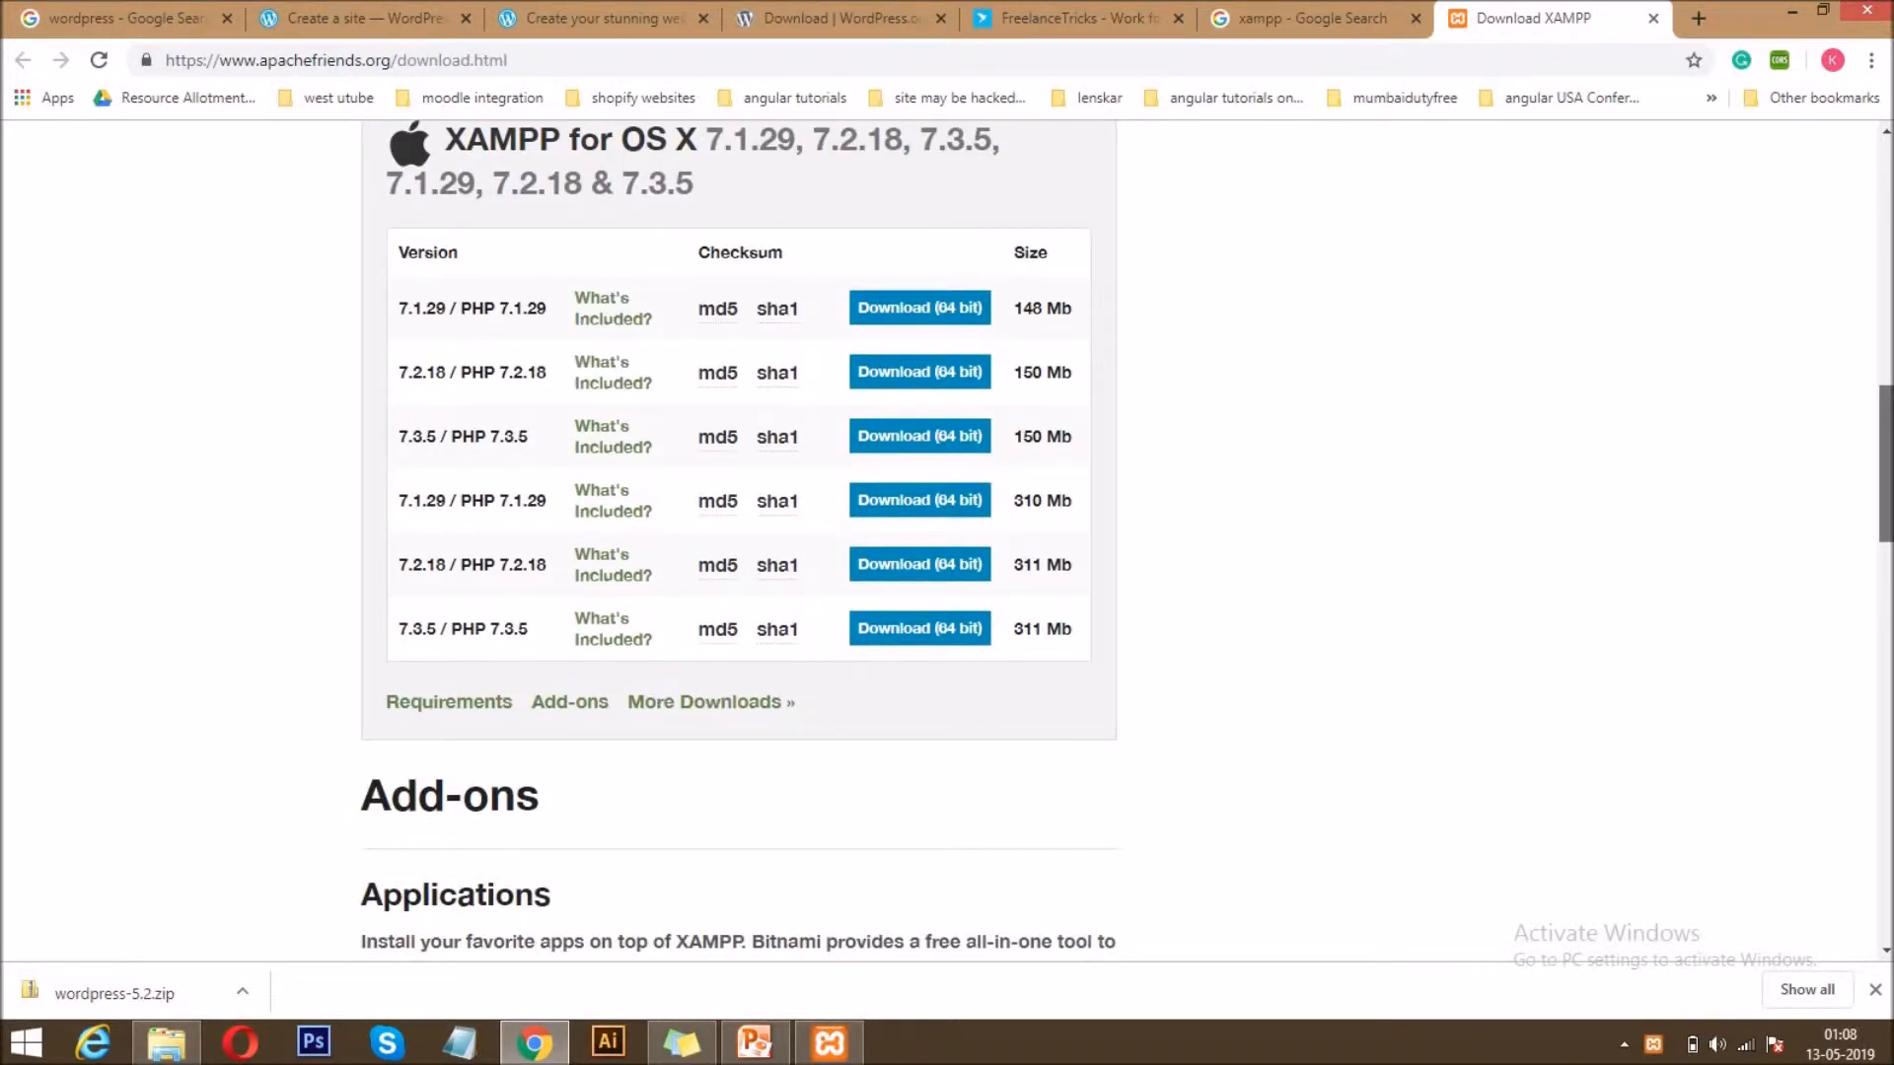
scroll(740, 543, down, 1)
scroll(740, 542, up, 10)
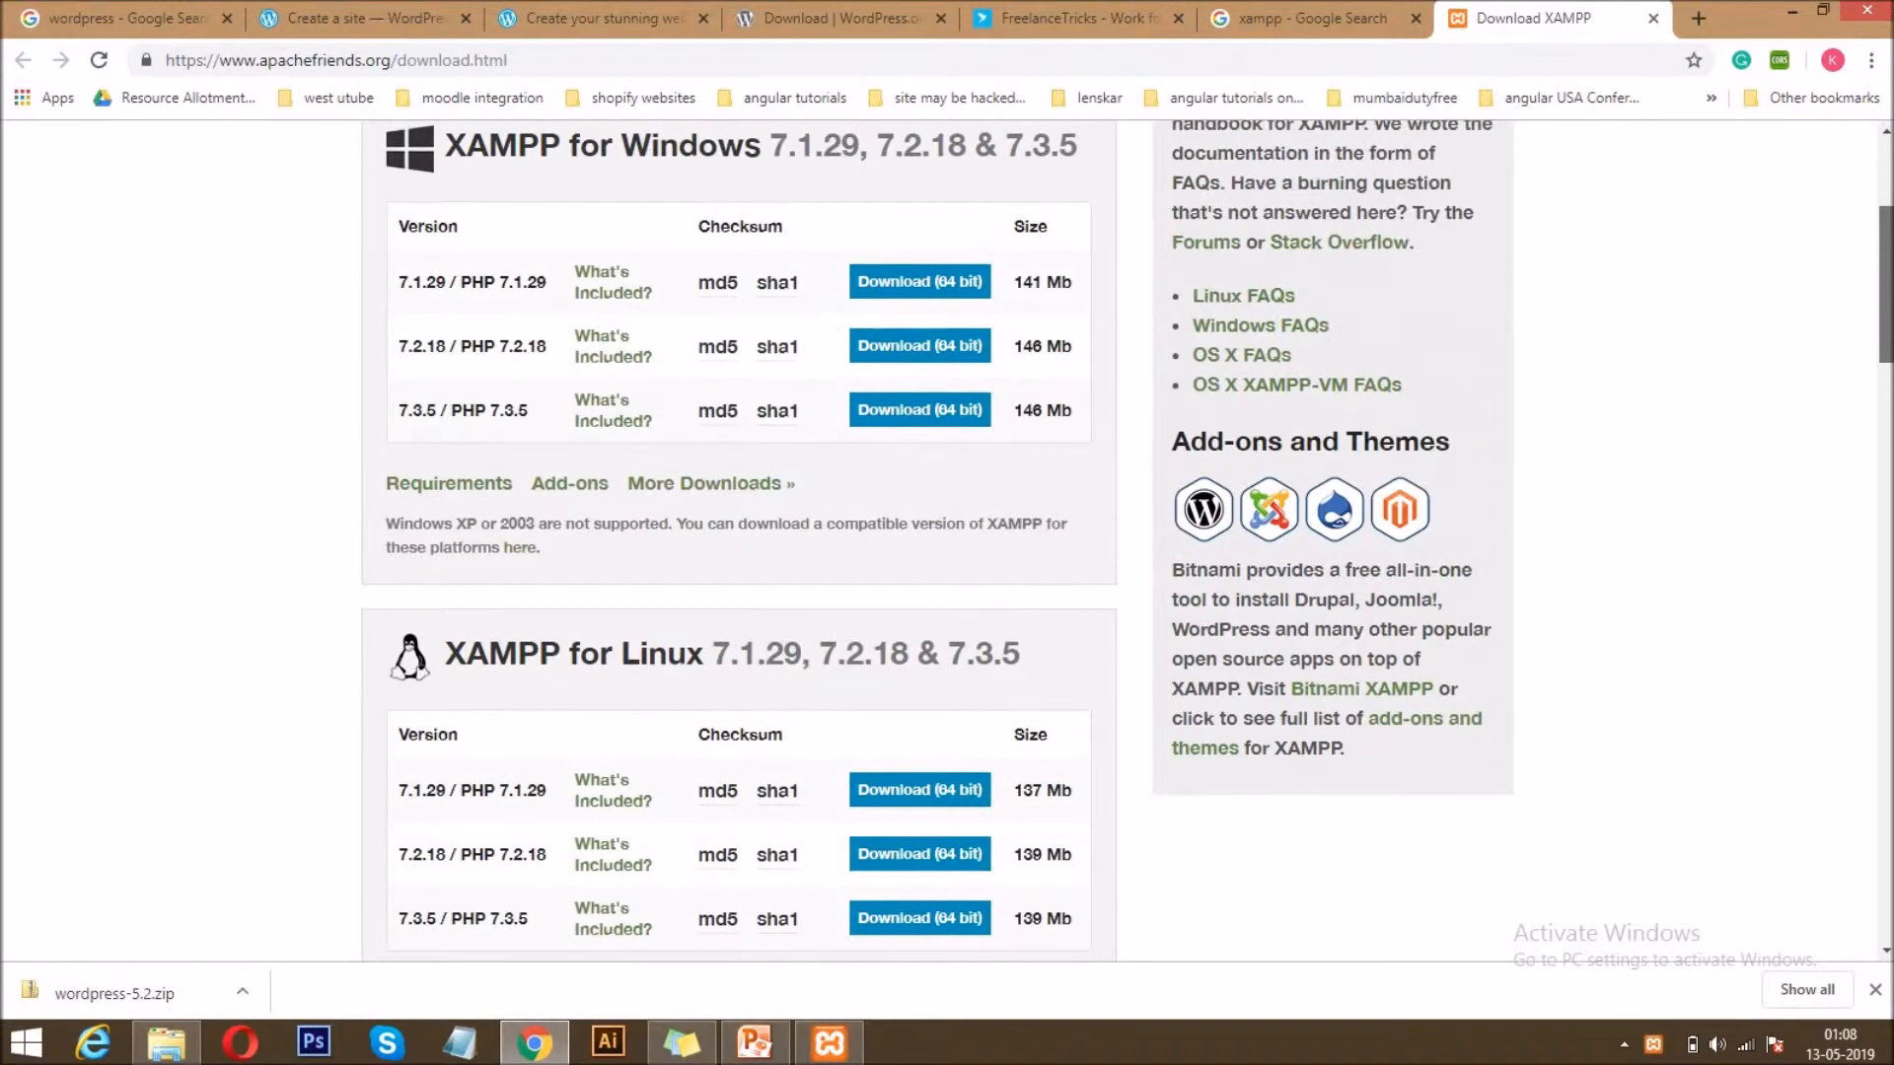
scroll(1203, 641, up, 4)
scroll(1203, 641, down, 1)
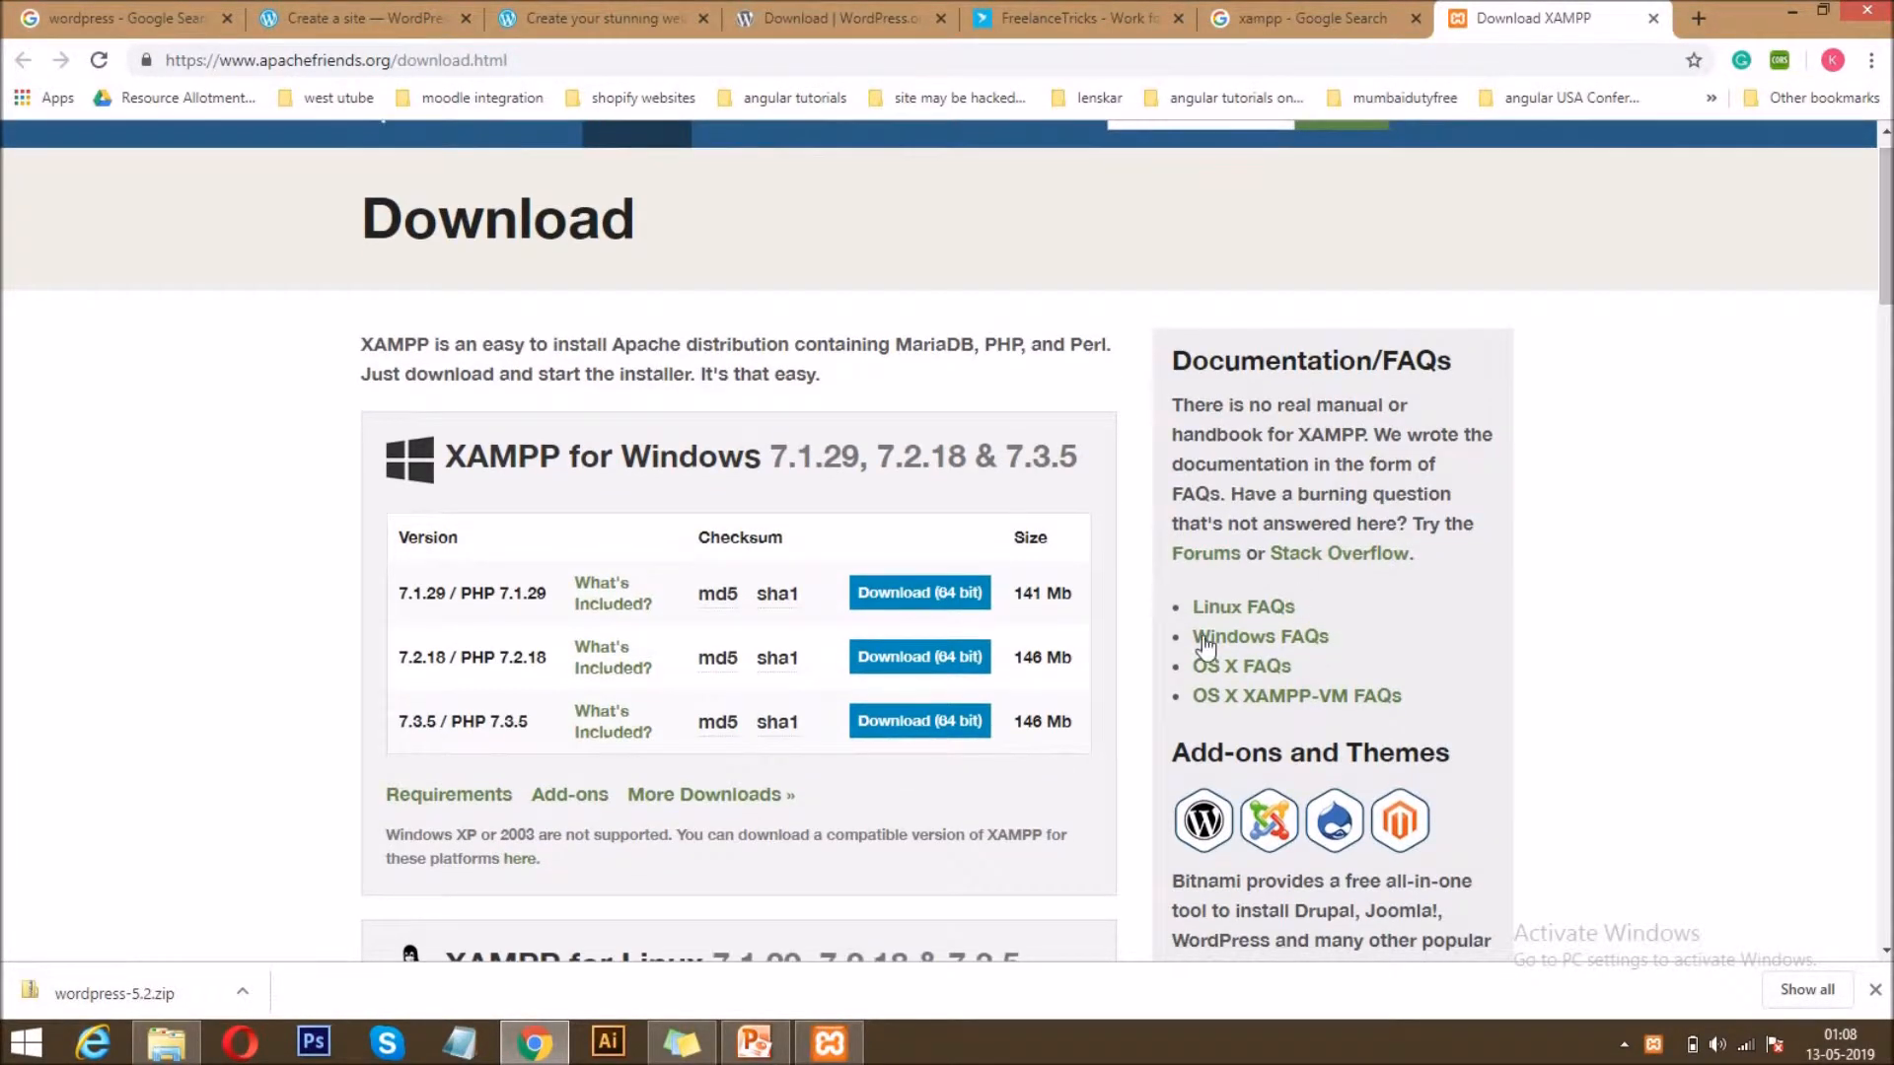
click(826, 1048)
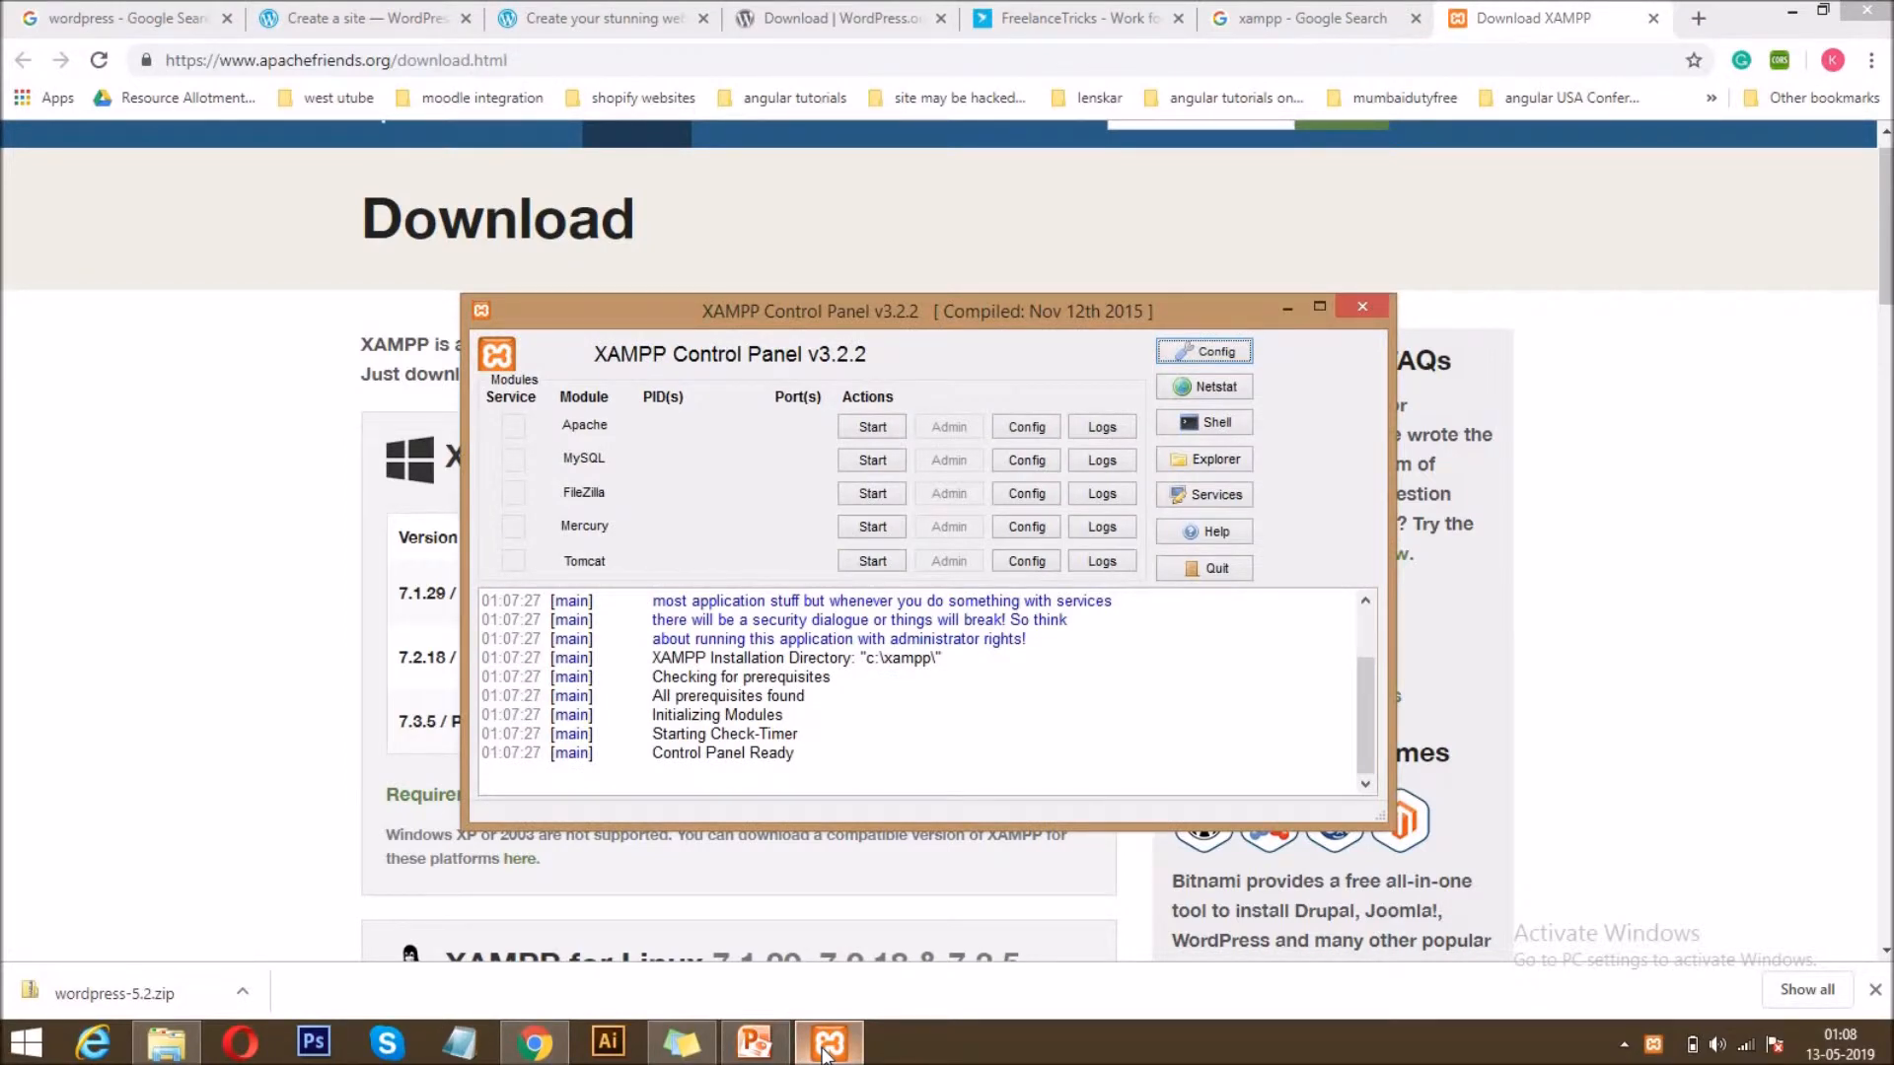
click(827, 1051)
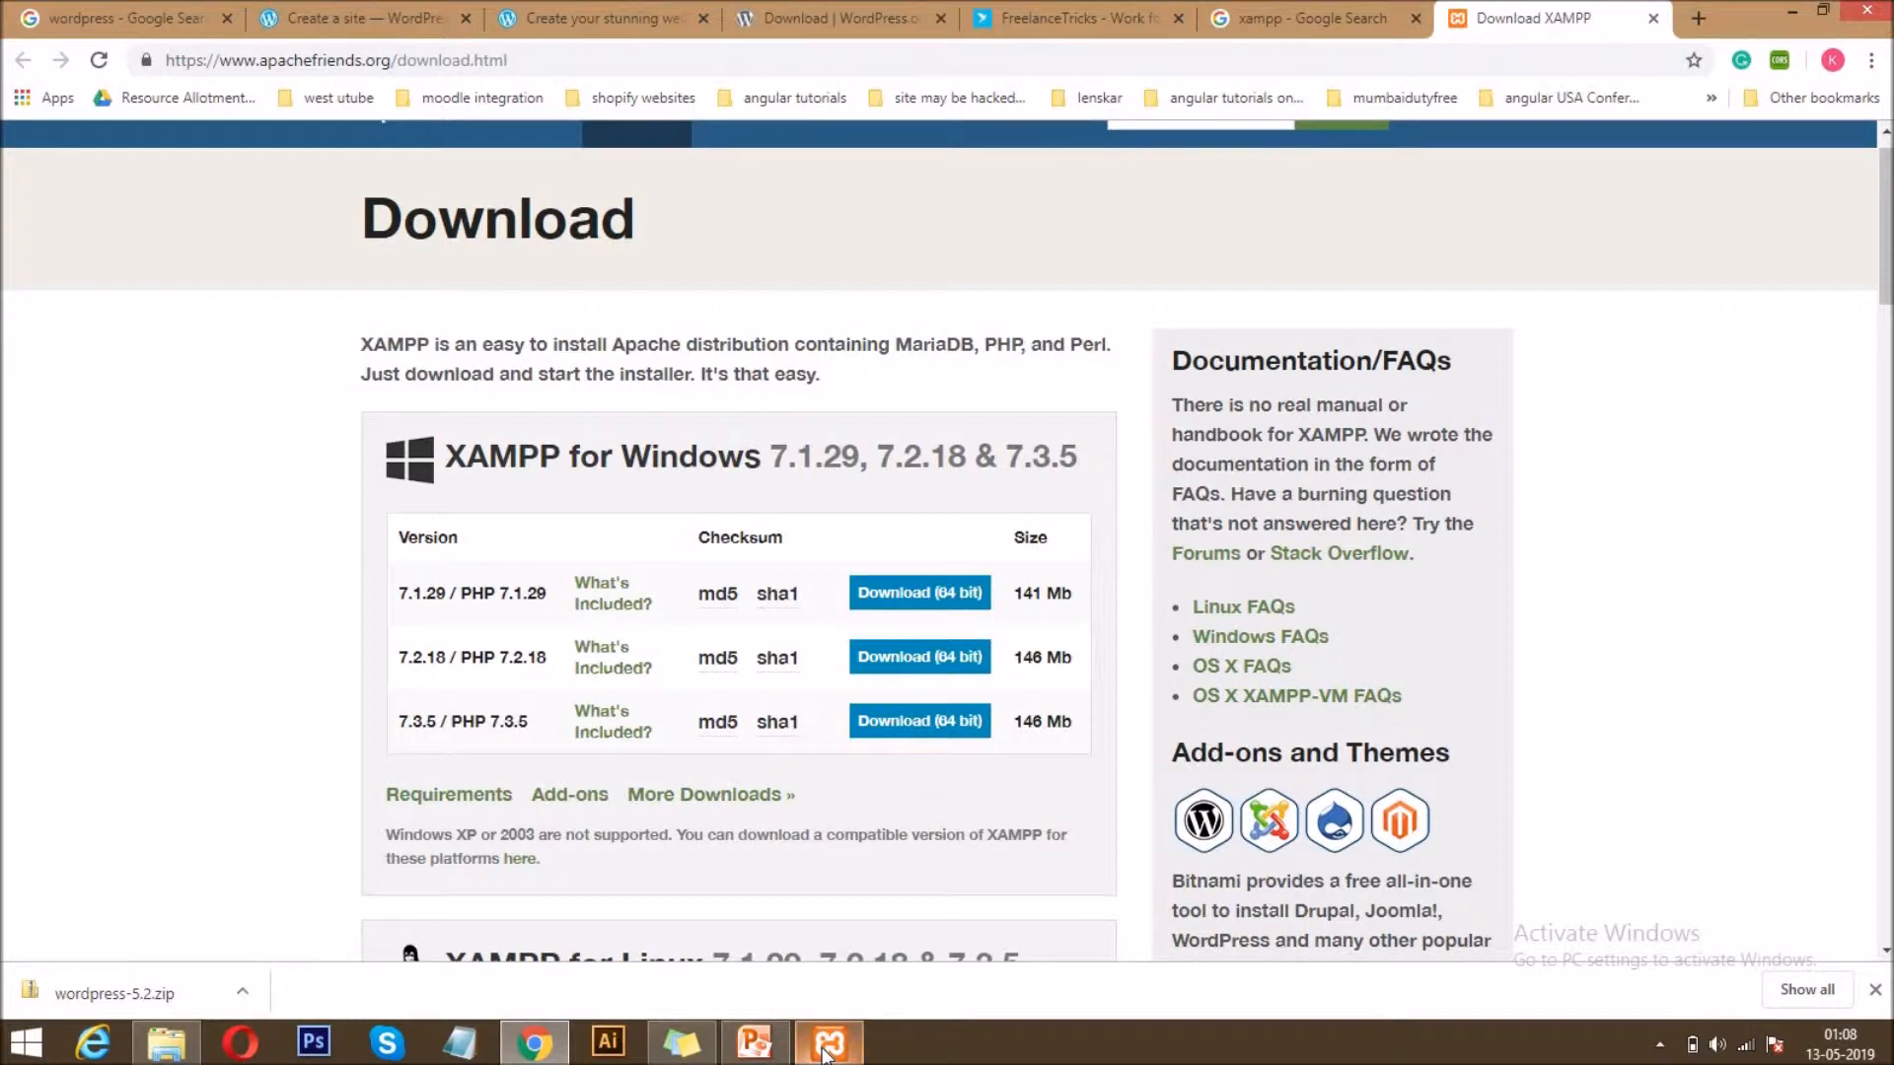
Look at the Questions page on FreelanceTricks and return to the xampp search results.
click(1094, 12)
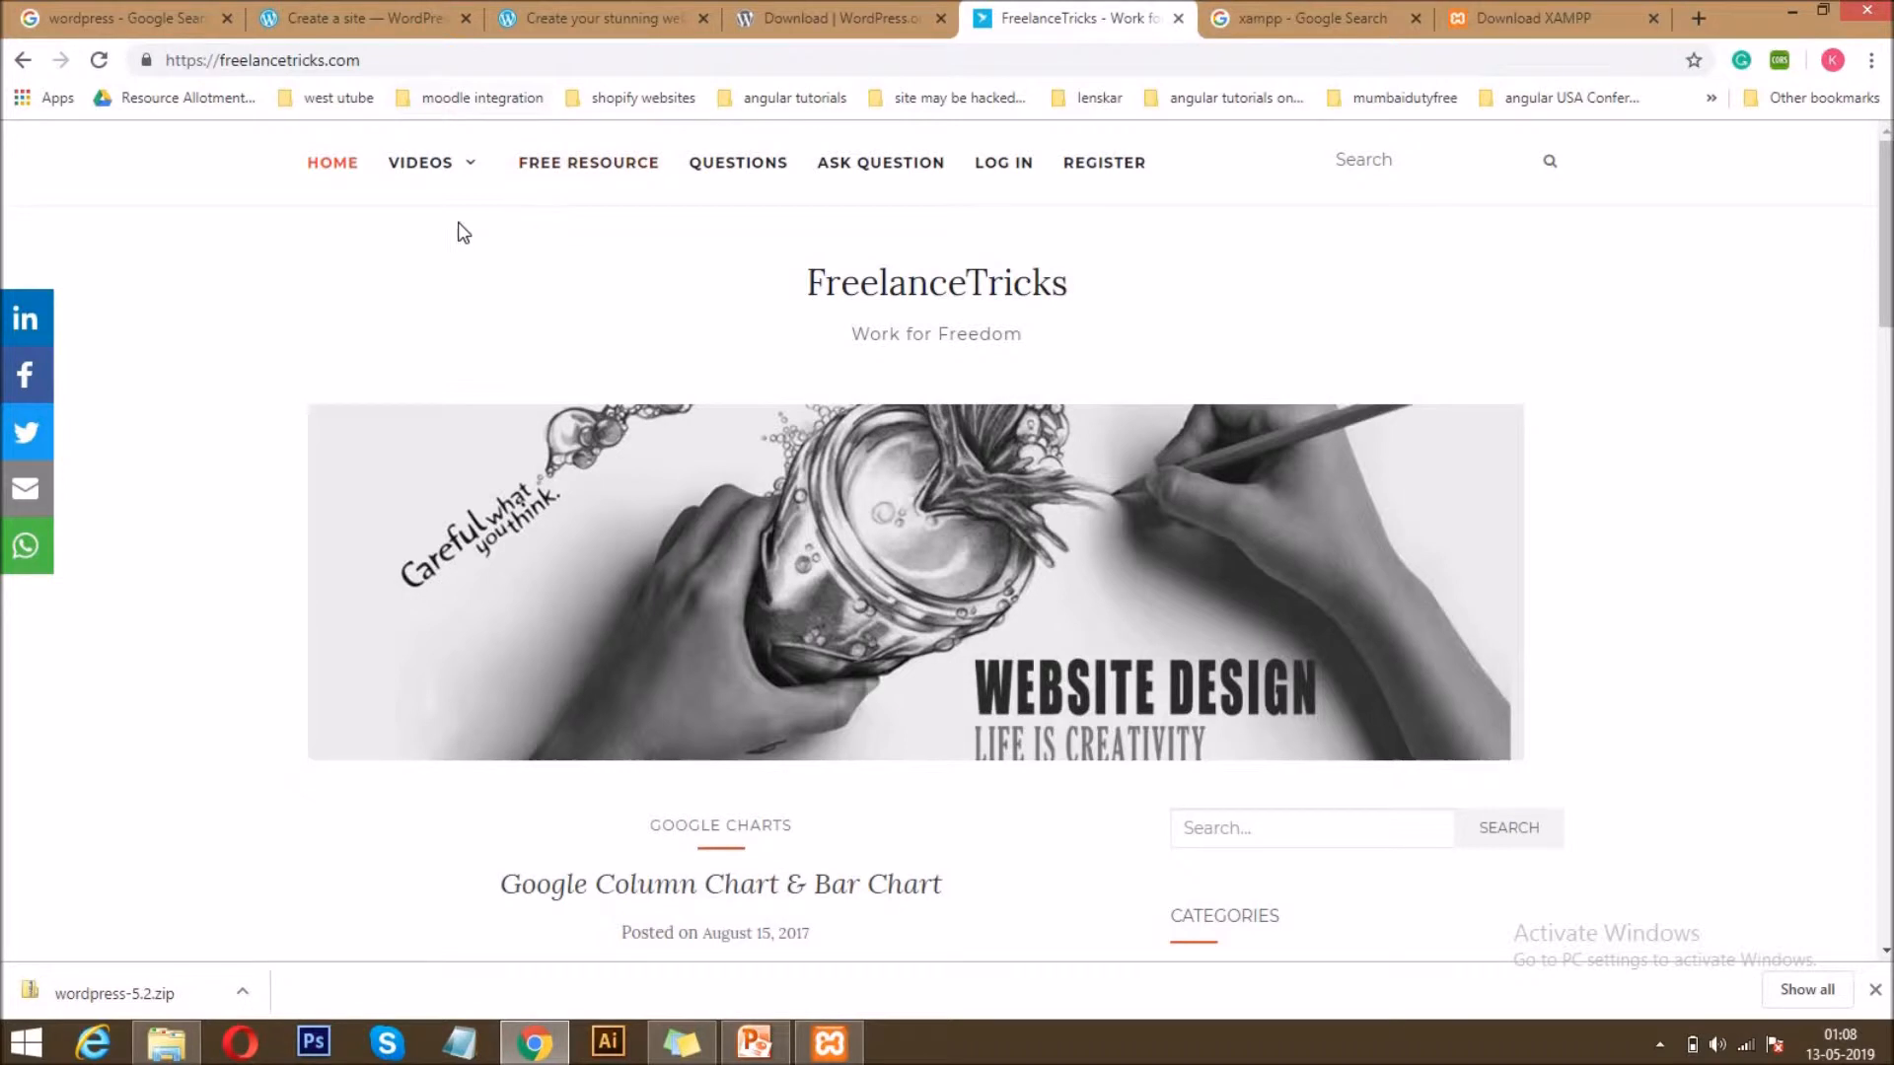
click(765, 166)
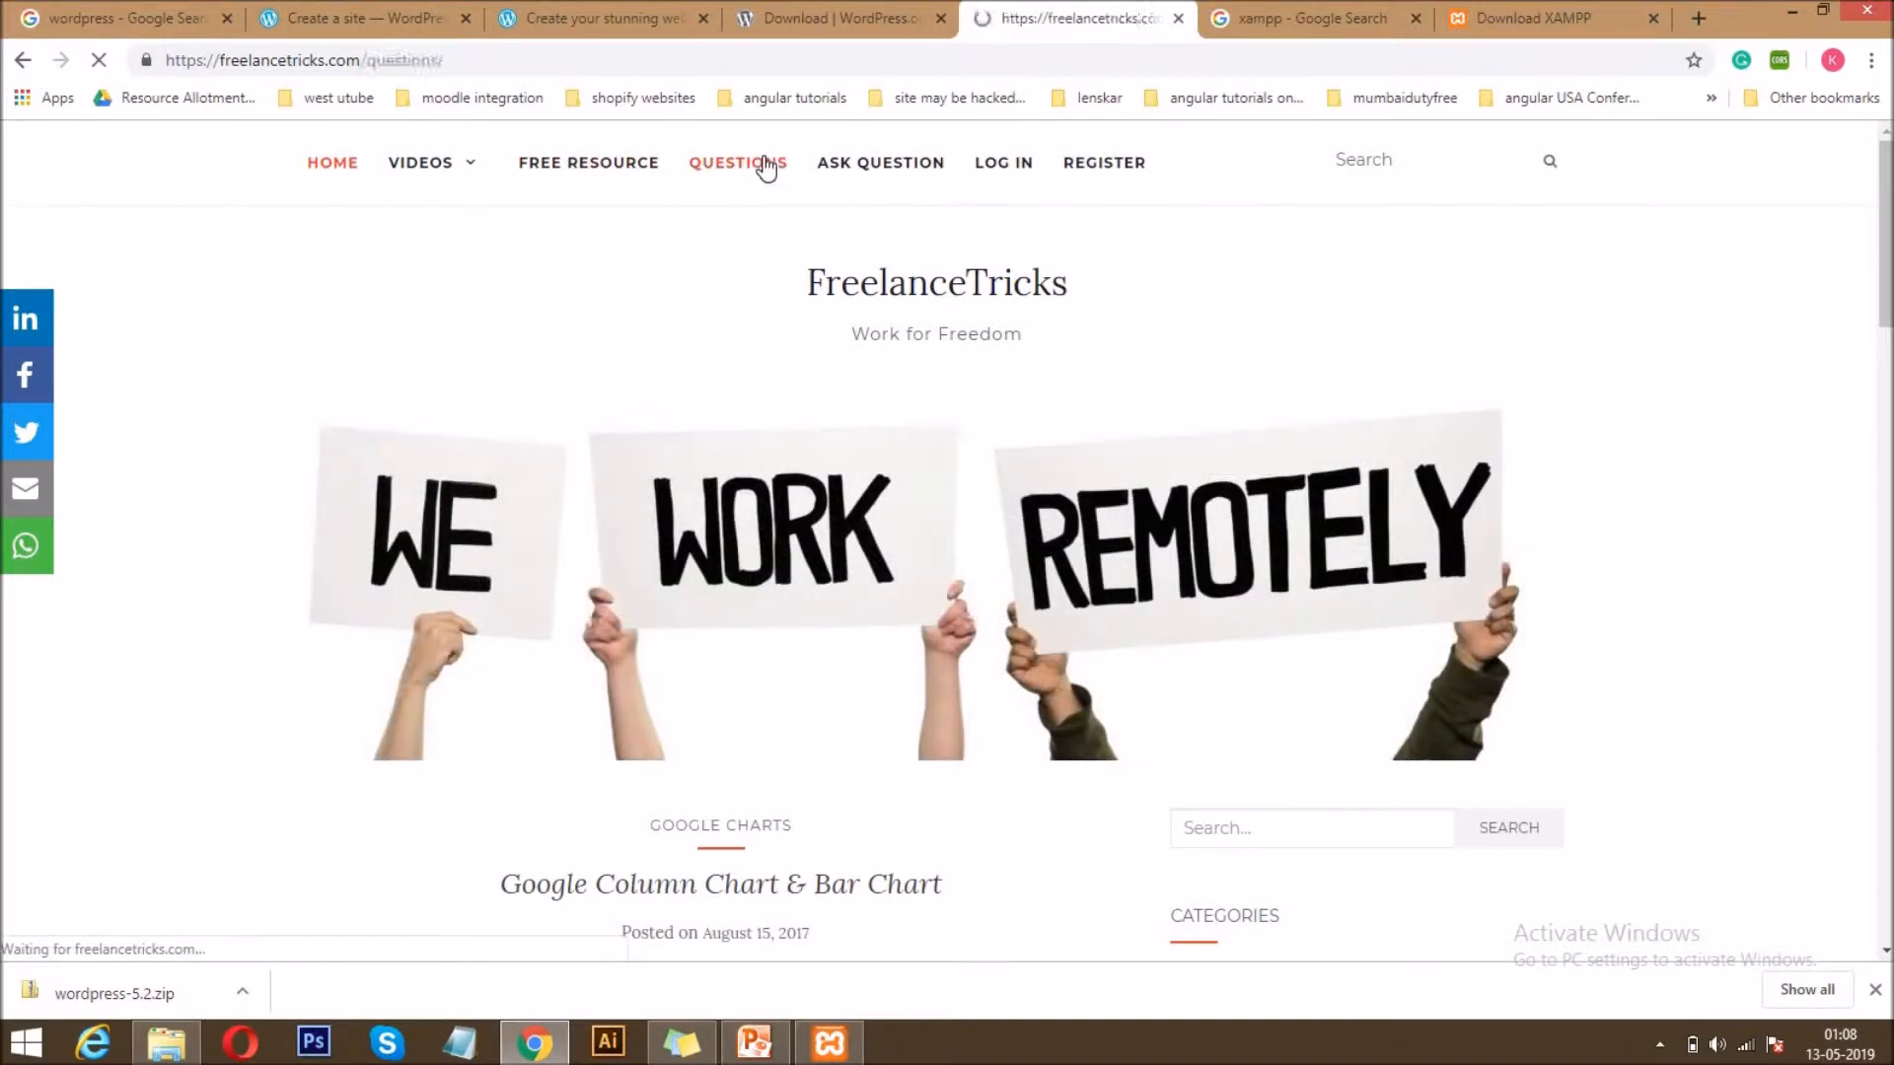
click(1262, 12)
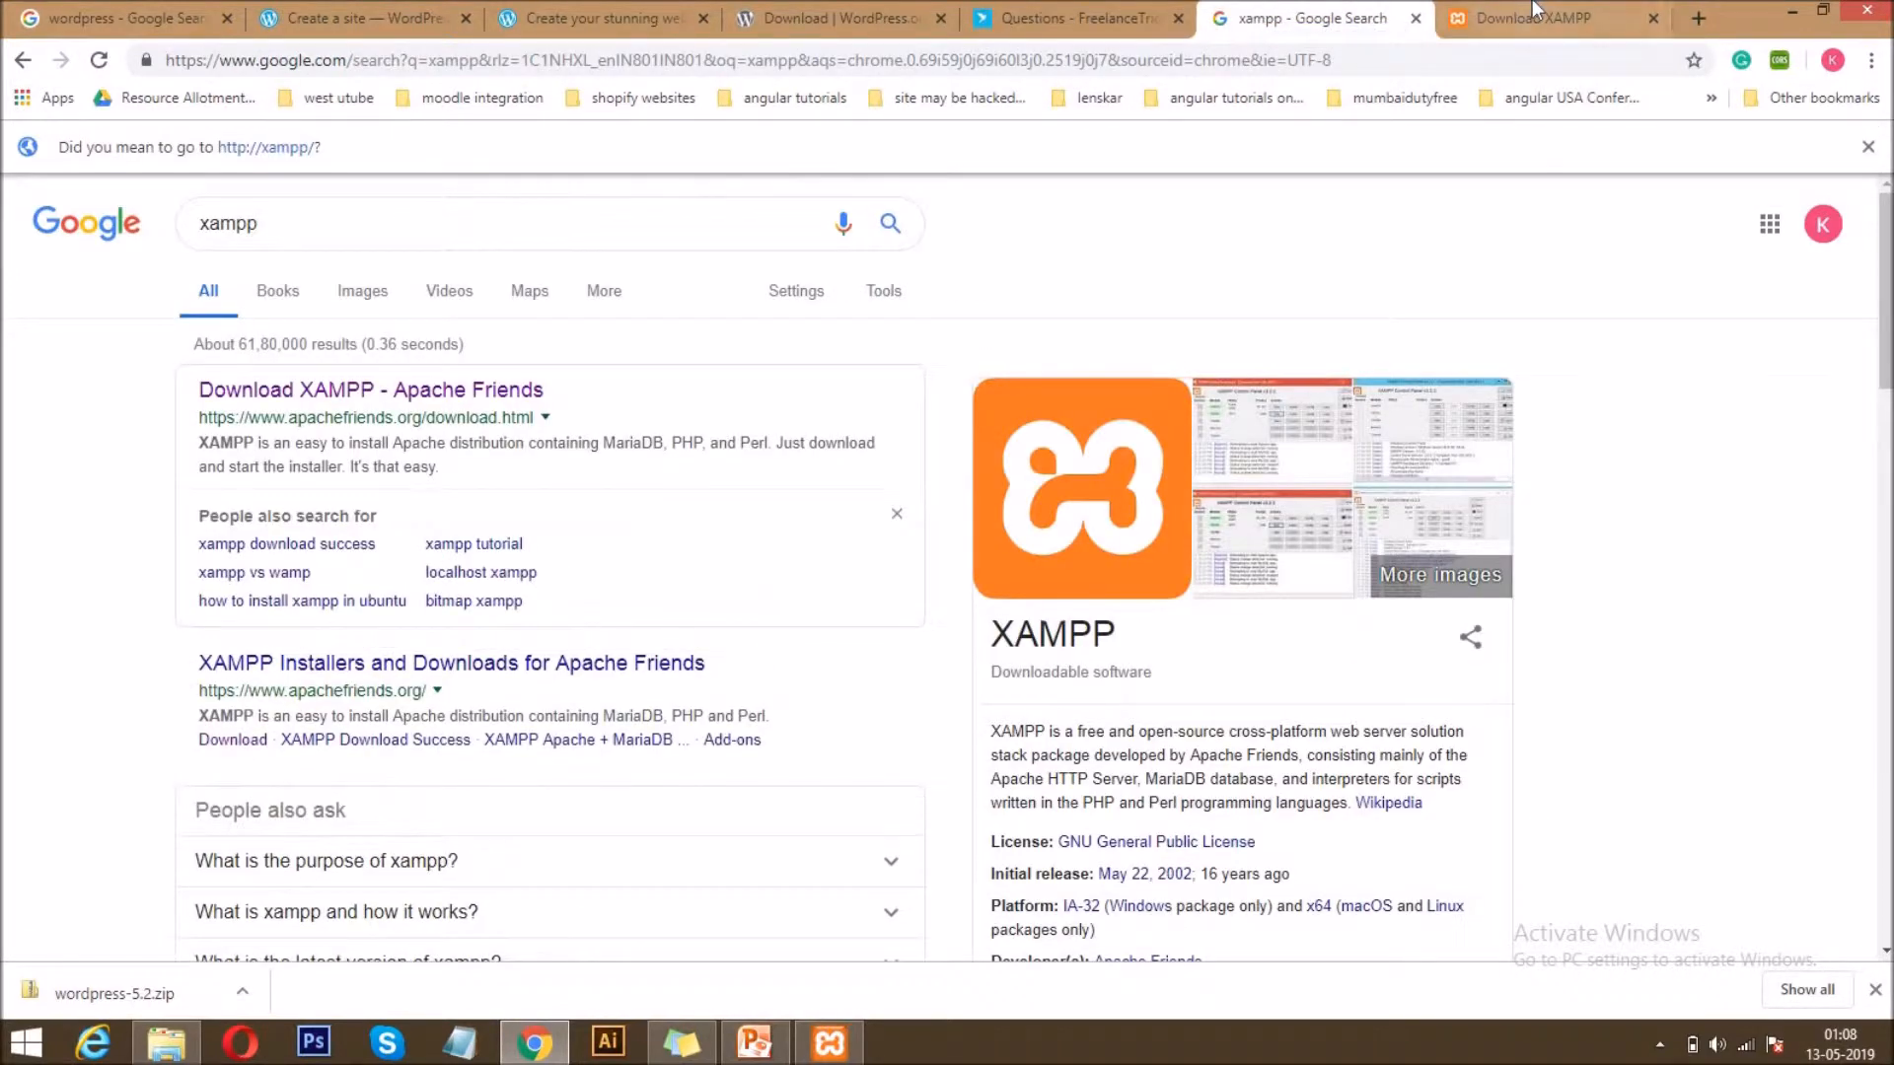
Start the Apache and MySQL modules in the XAMPP Control Panel.
click(828, 1042)
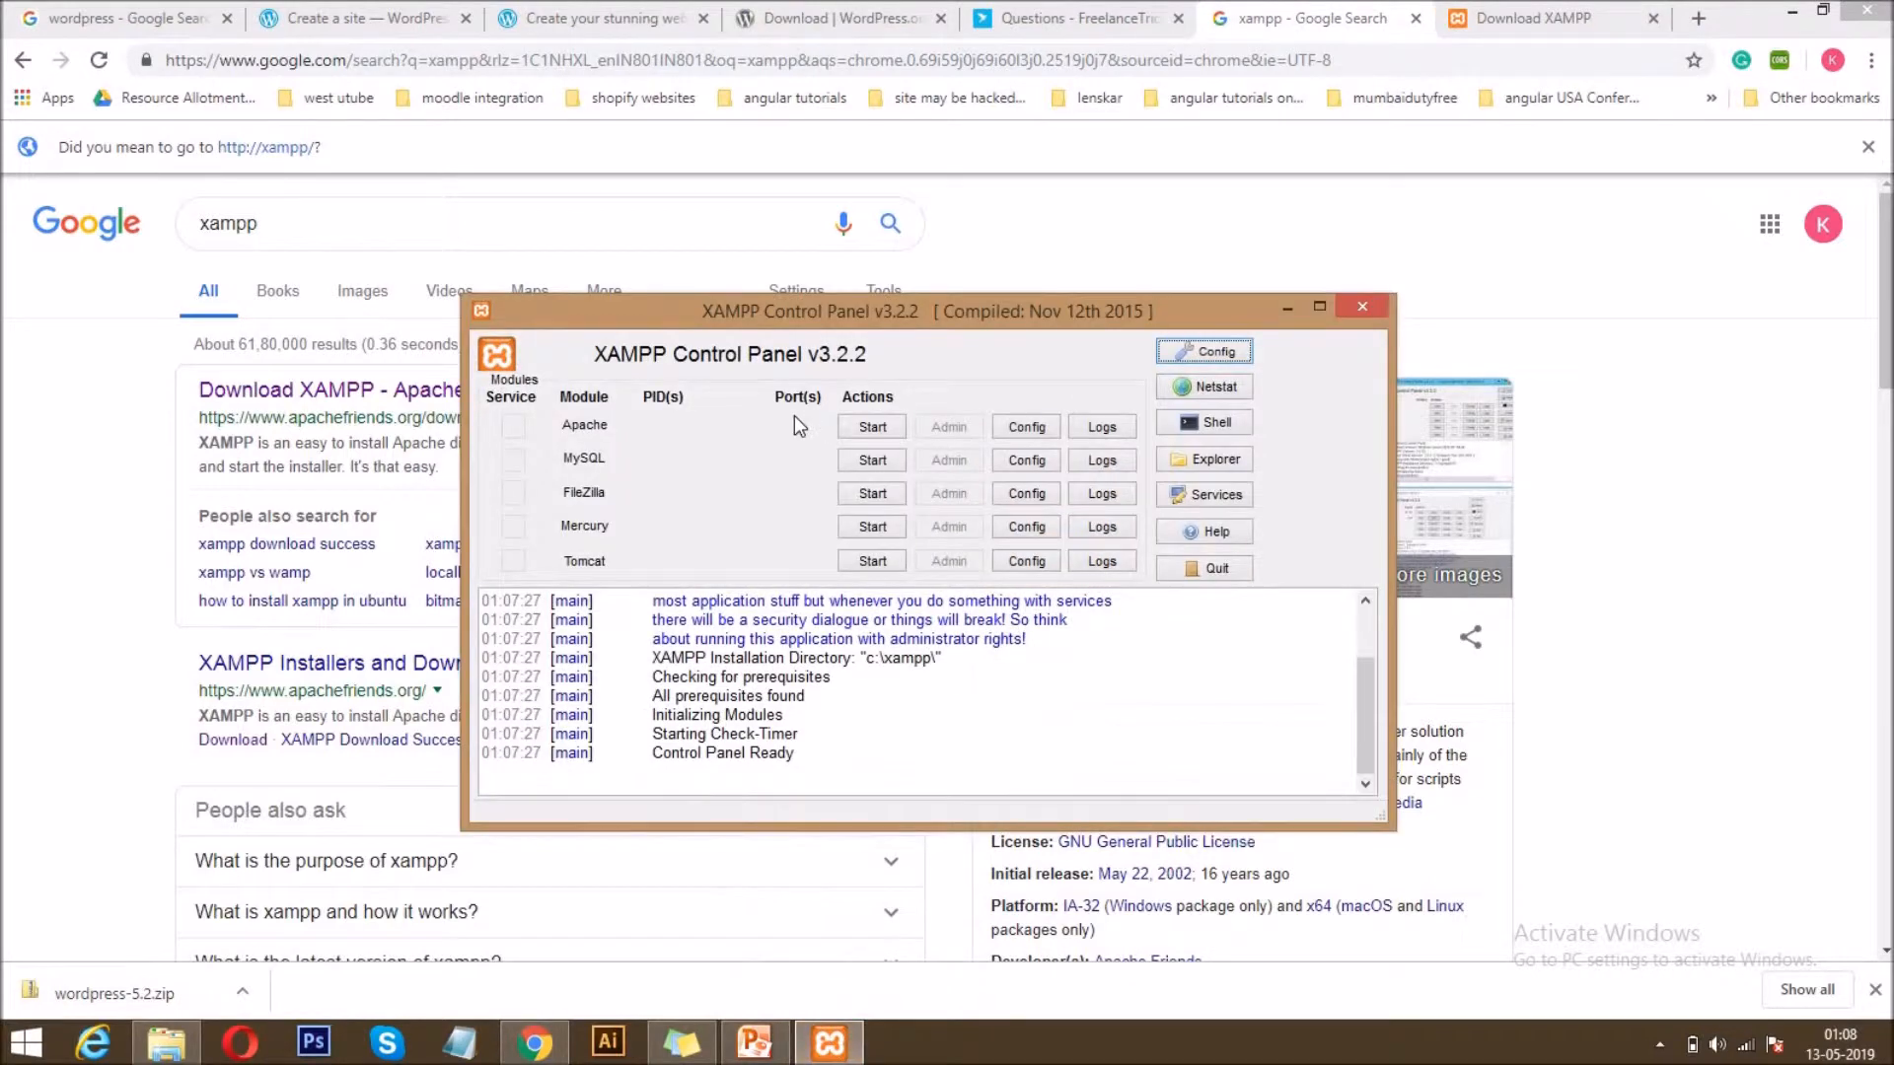
click(864, 430)
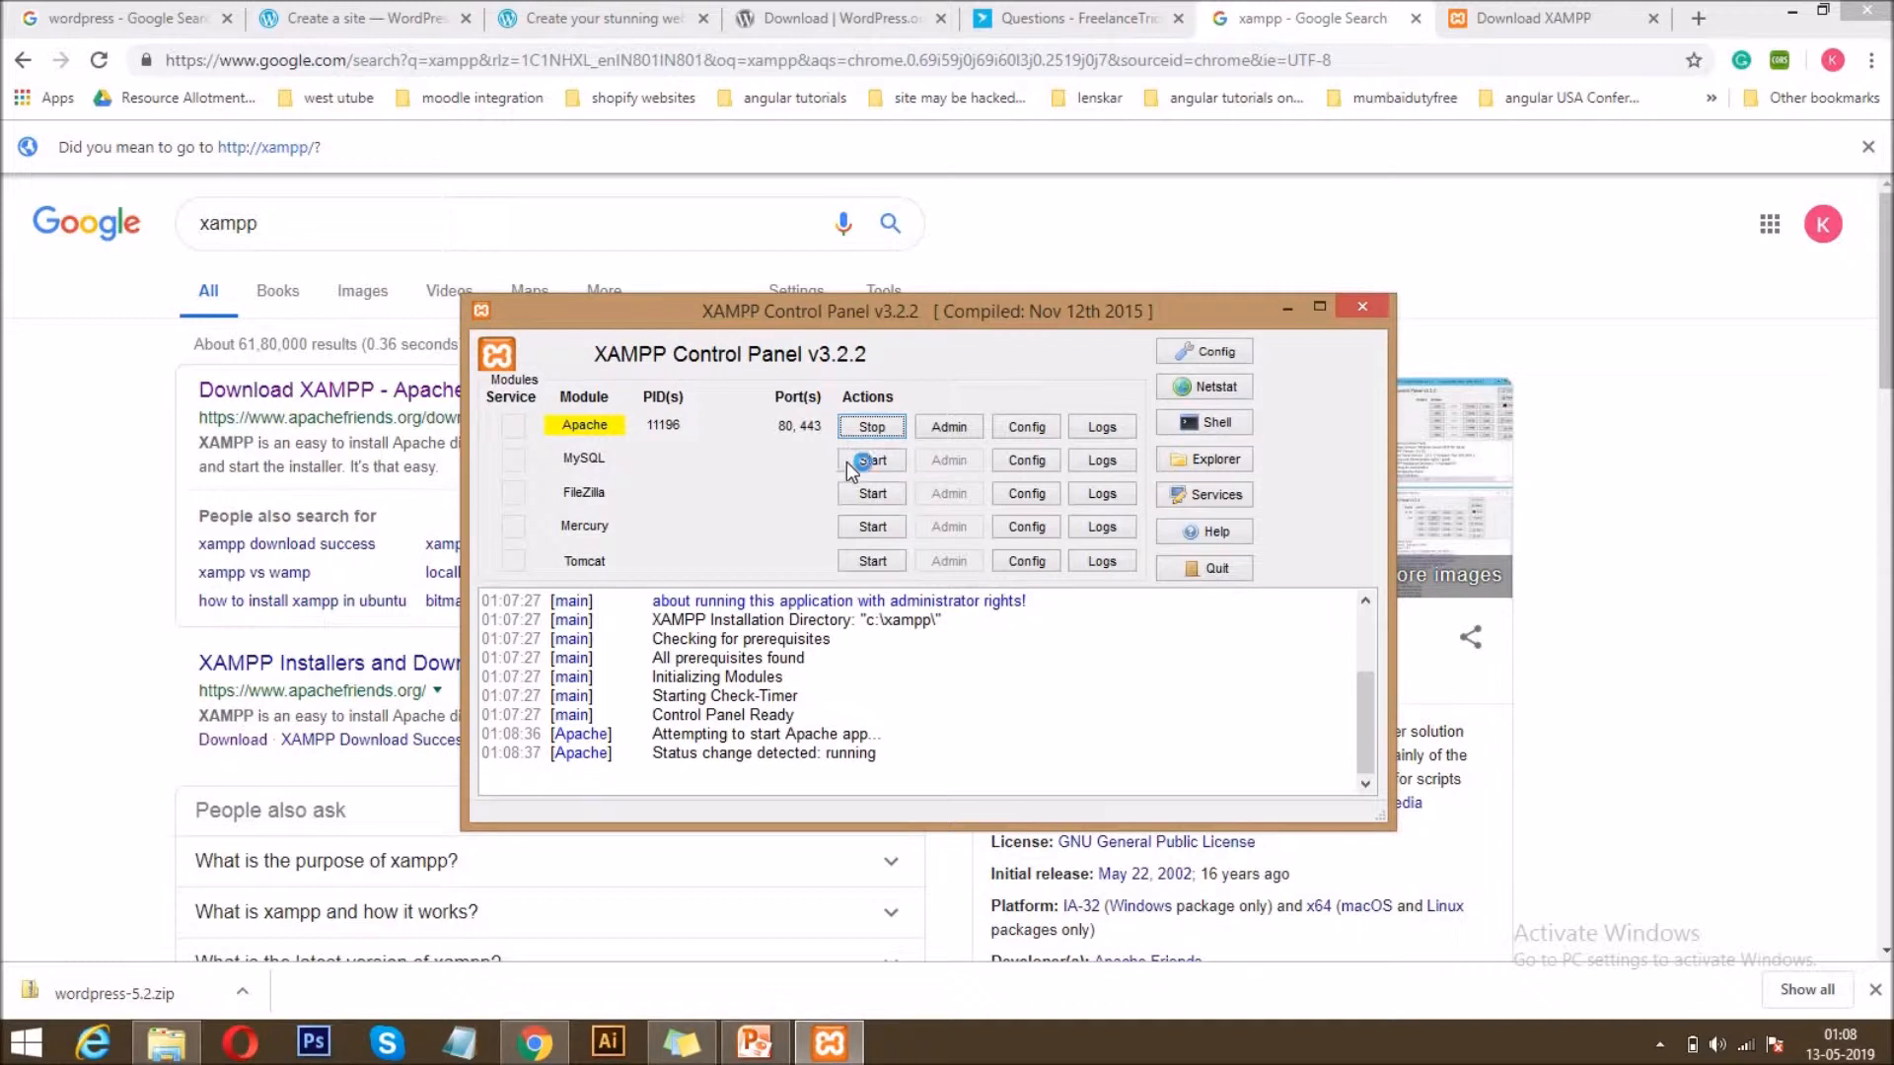
click(868, 463)
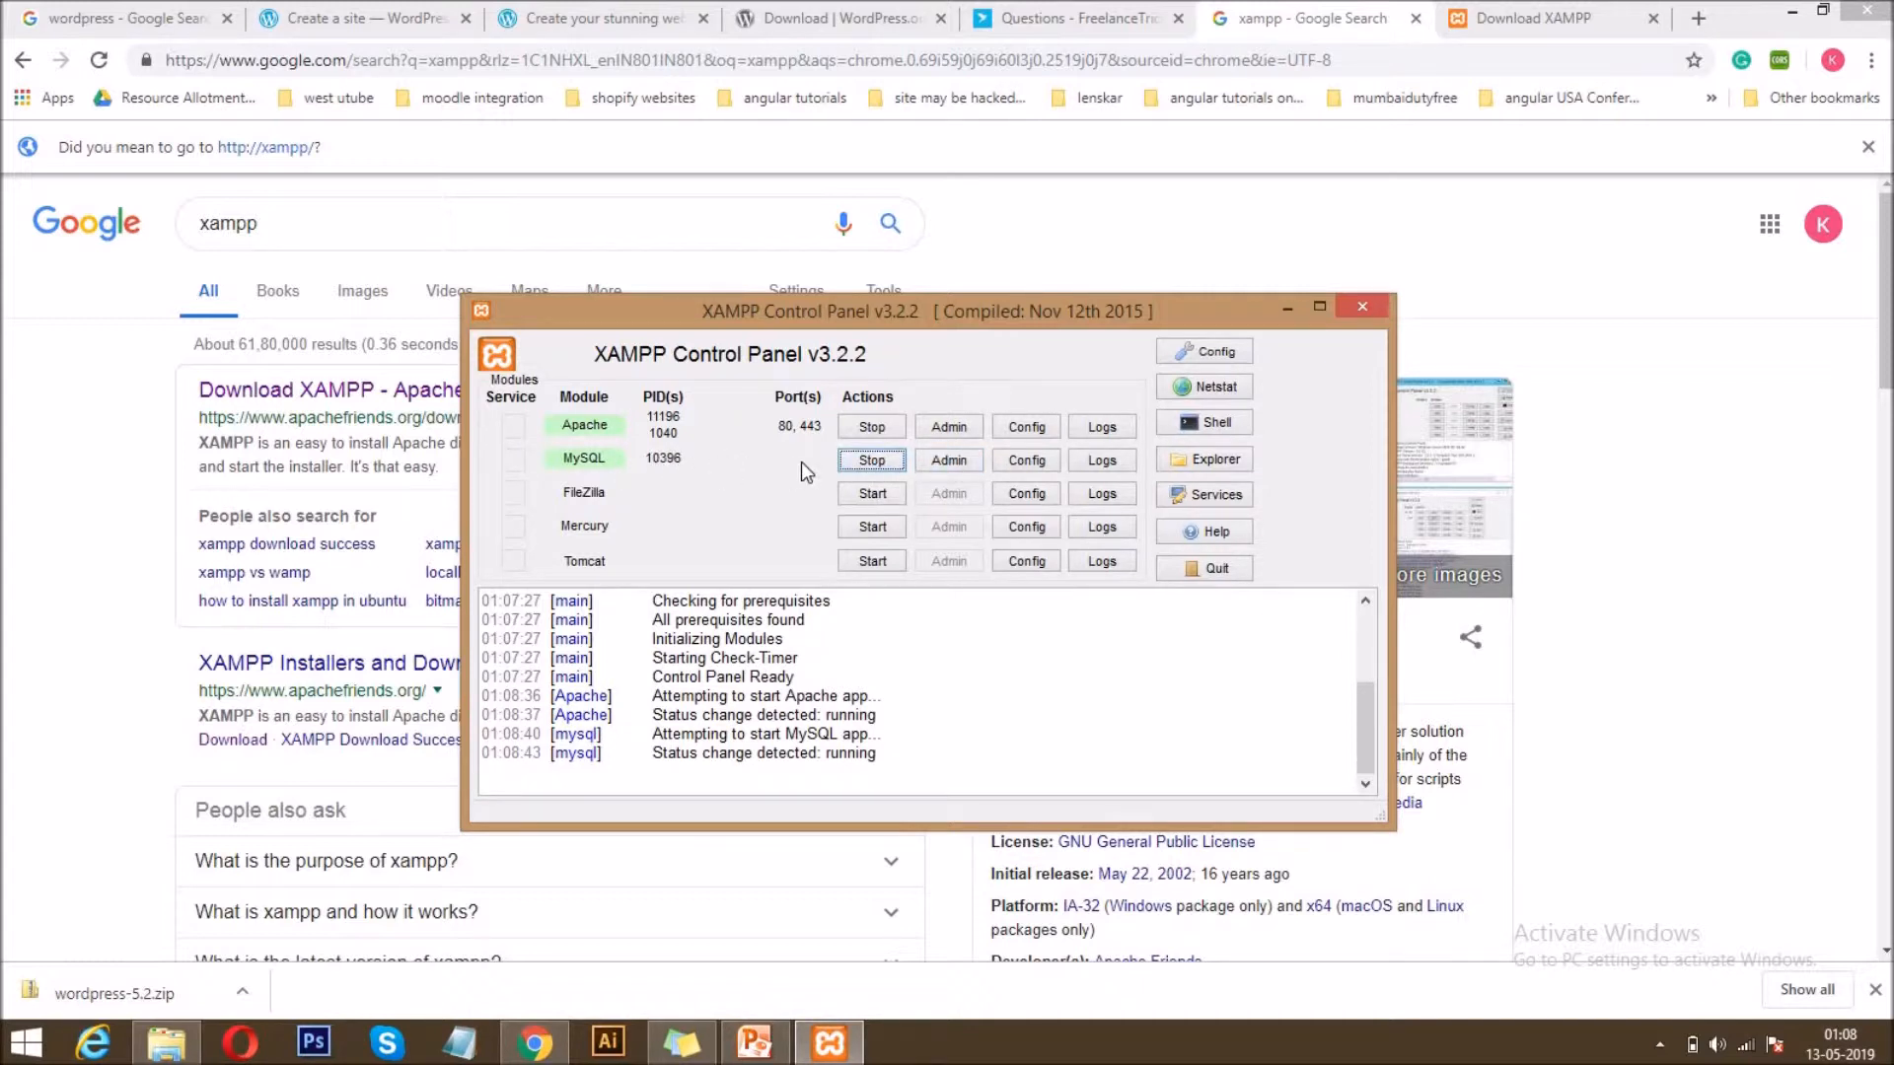
Open phpMyAdmin for the MySQL module and go to its page for creating a new database.
click(962, 468)
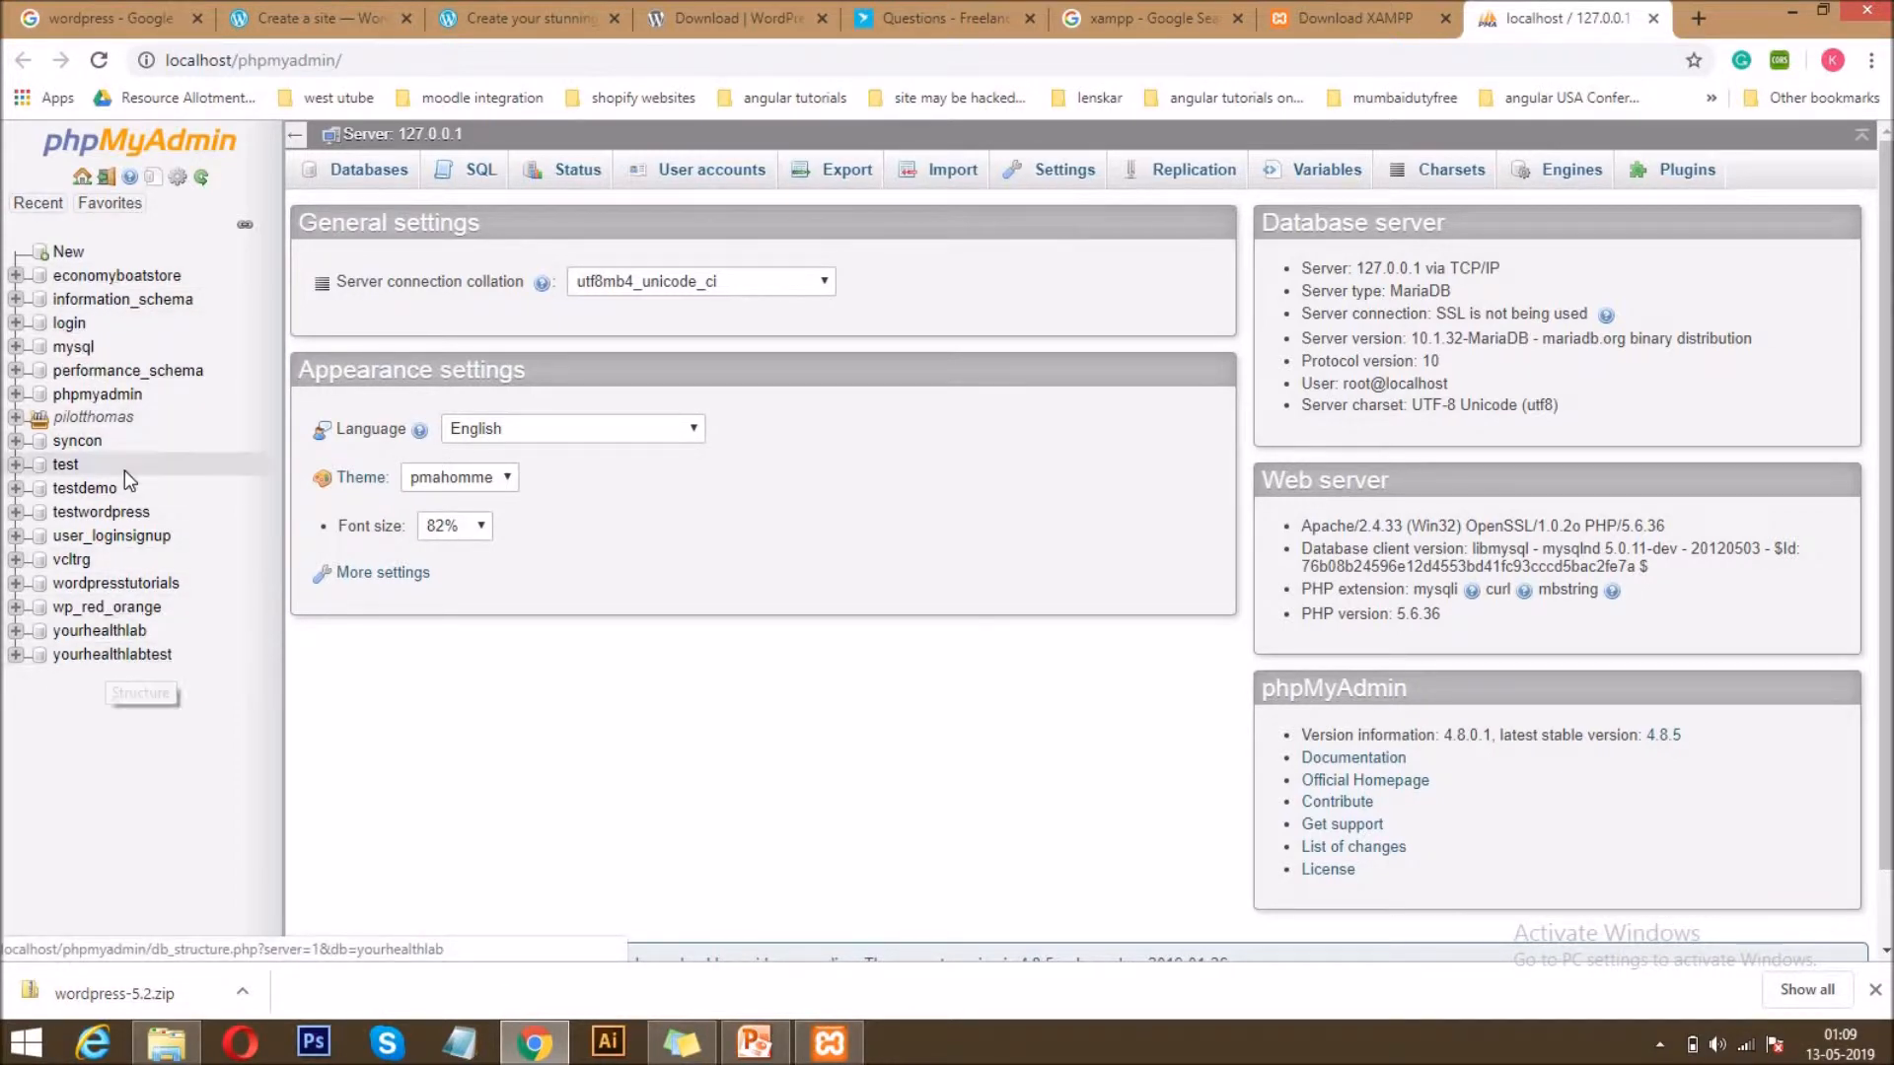
click(68, 254)
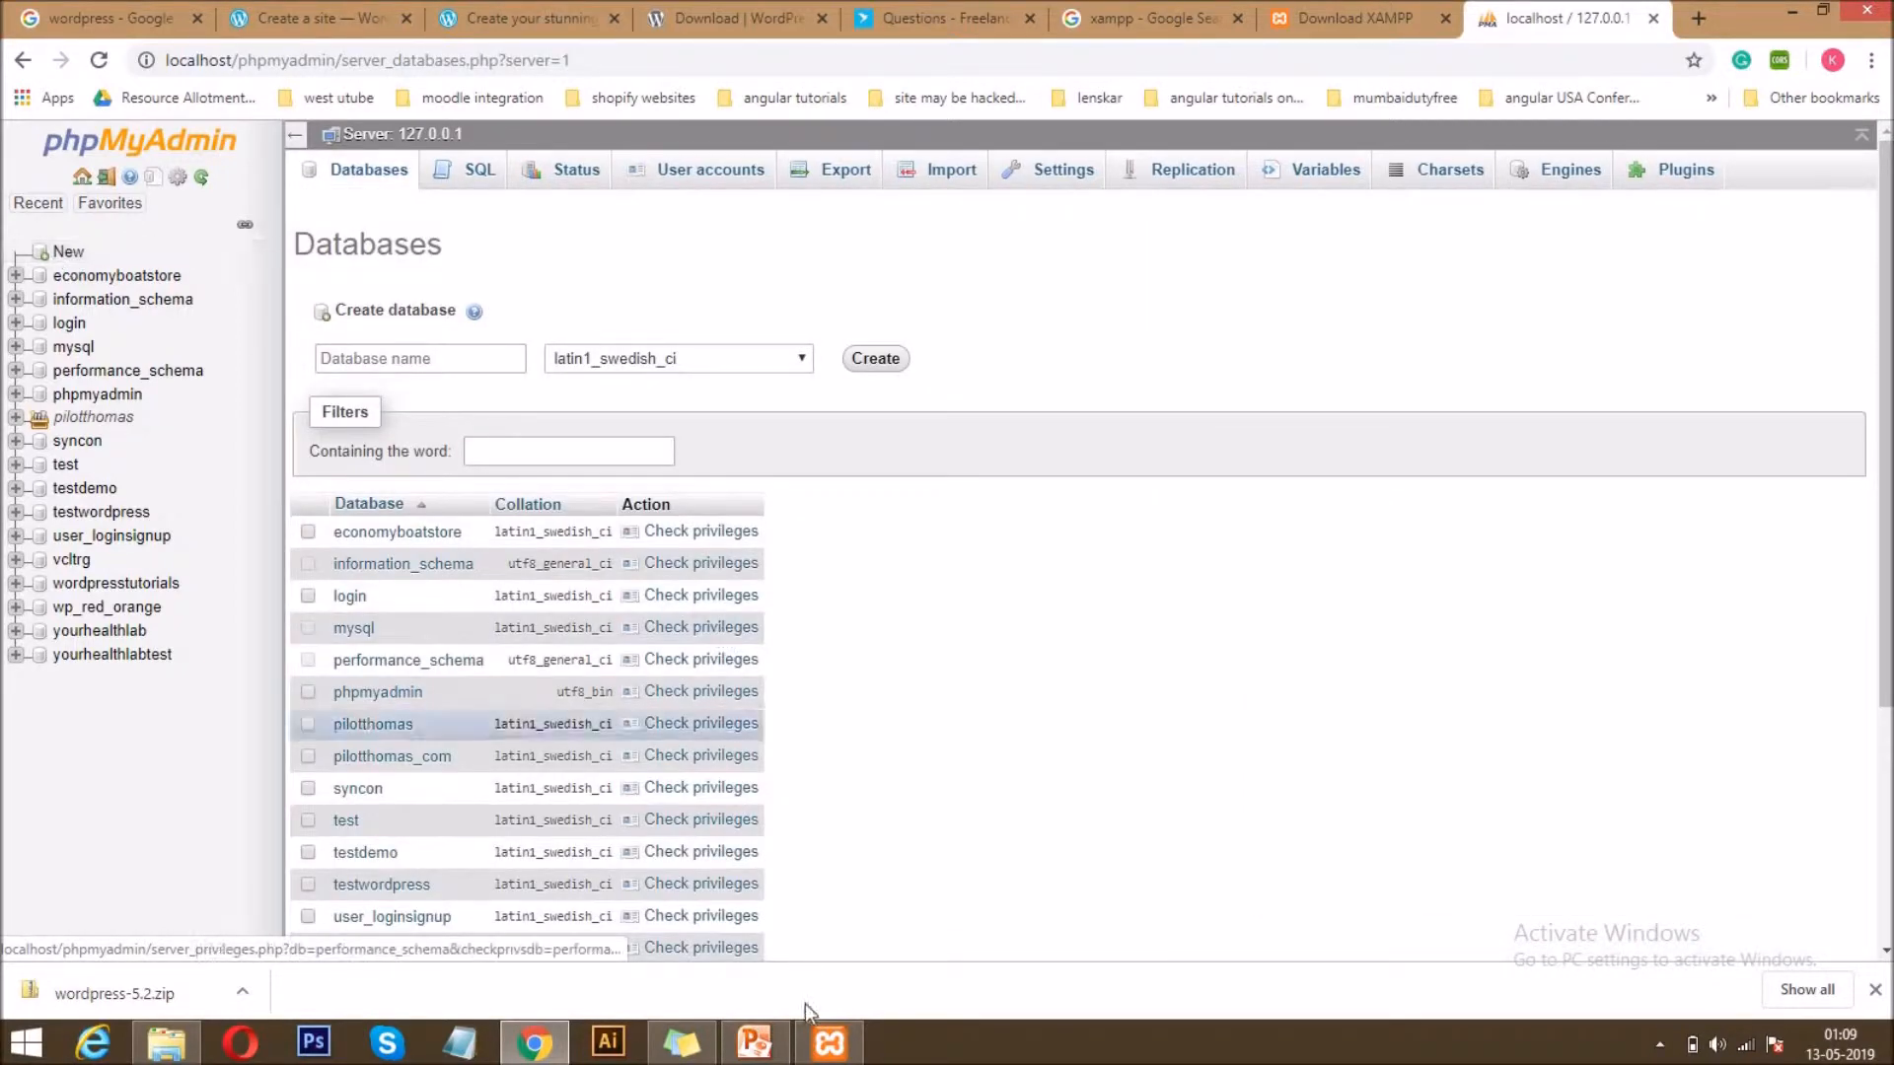
Switch to PowerPoint, view the "Steps to setup WP Environment" slide and return to phpMyAdmin in Chrome.
click(776, 1052)
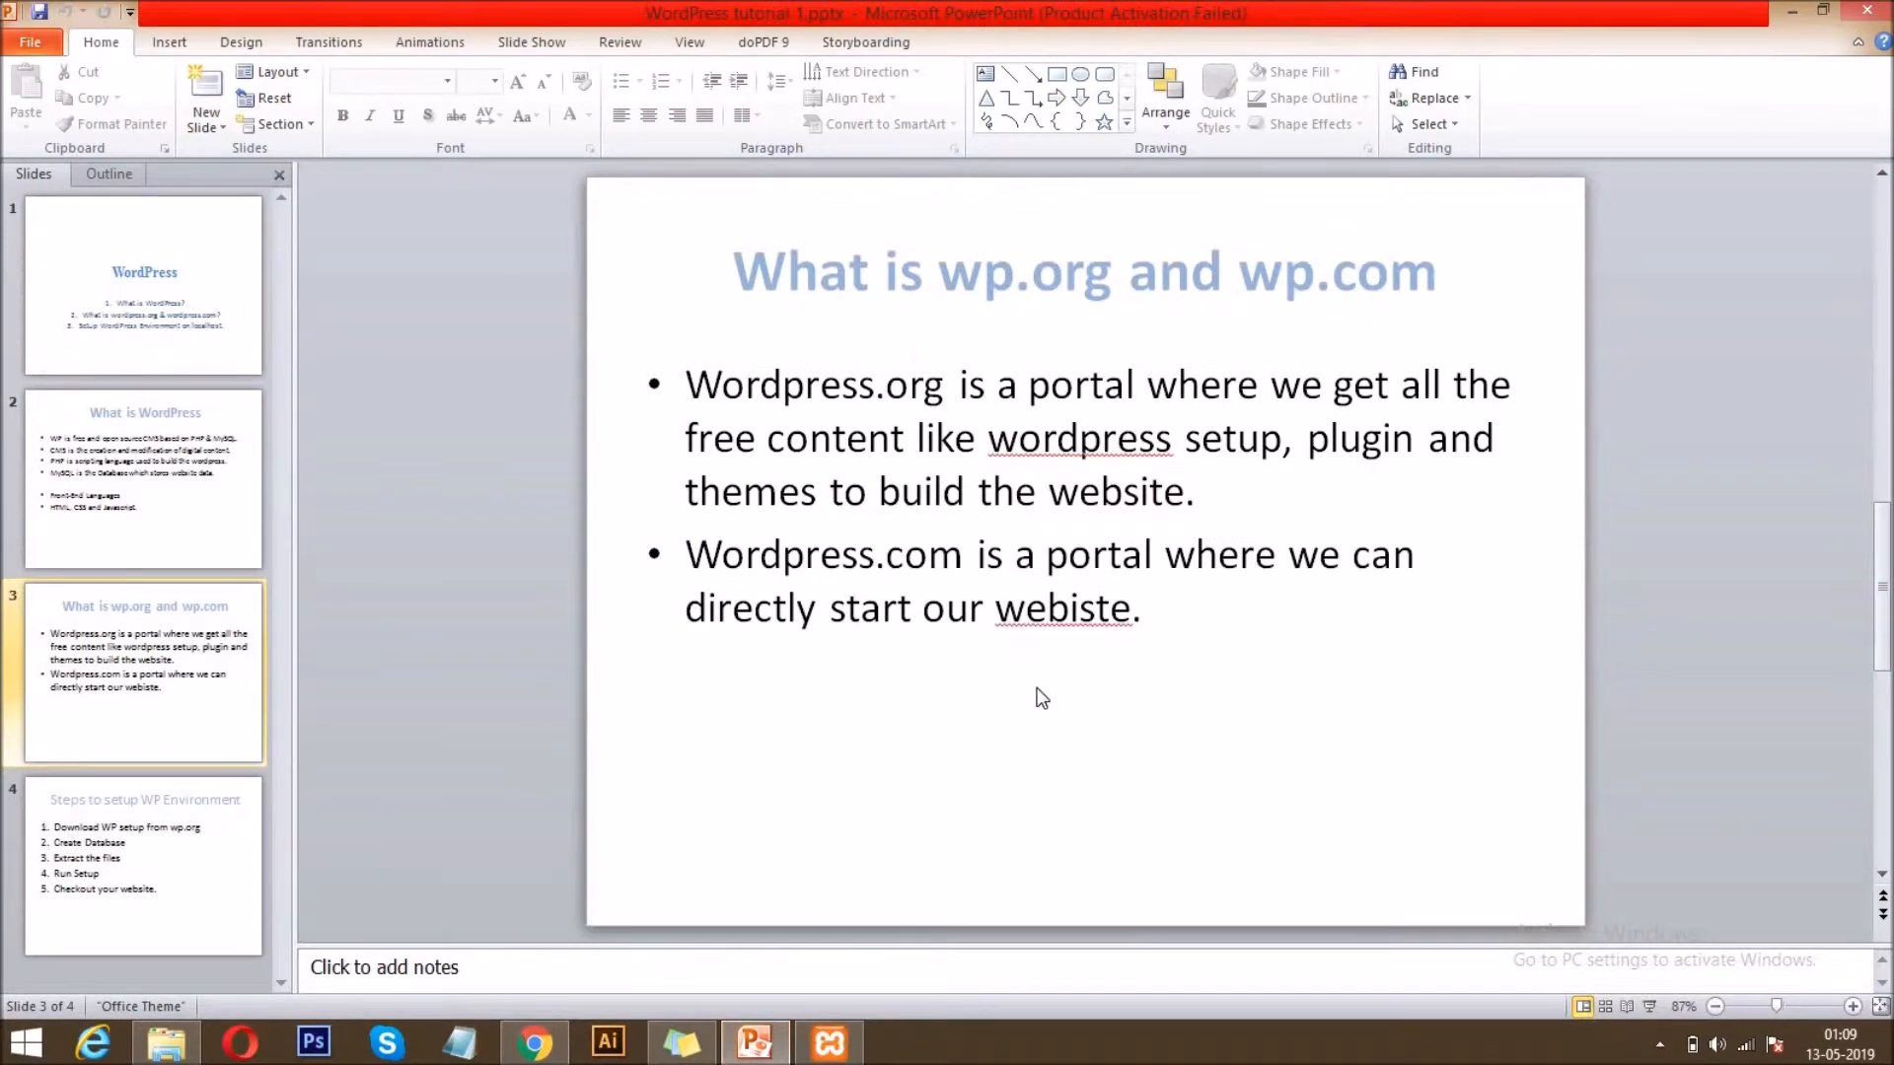
click(137, 887)
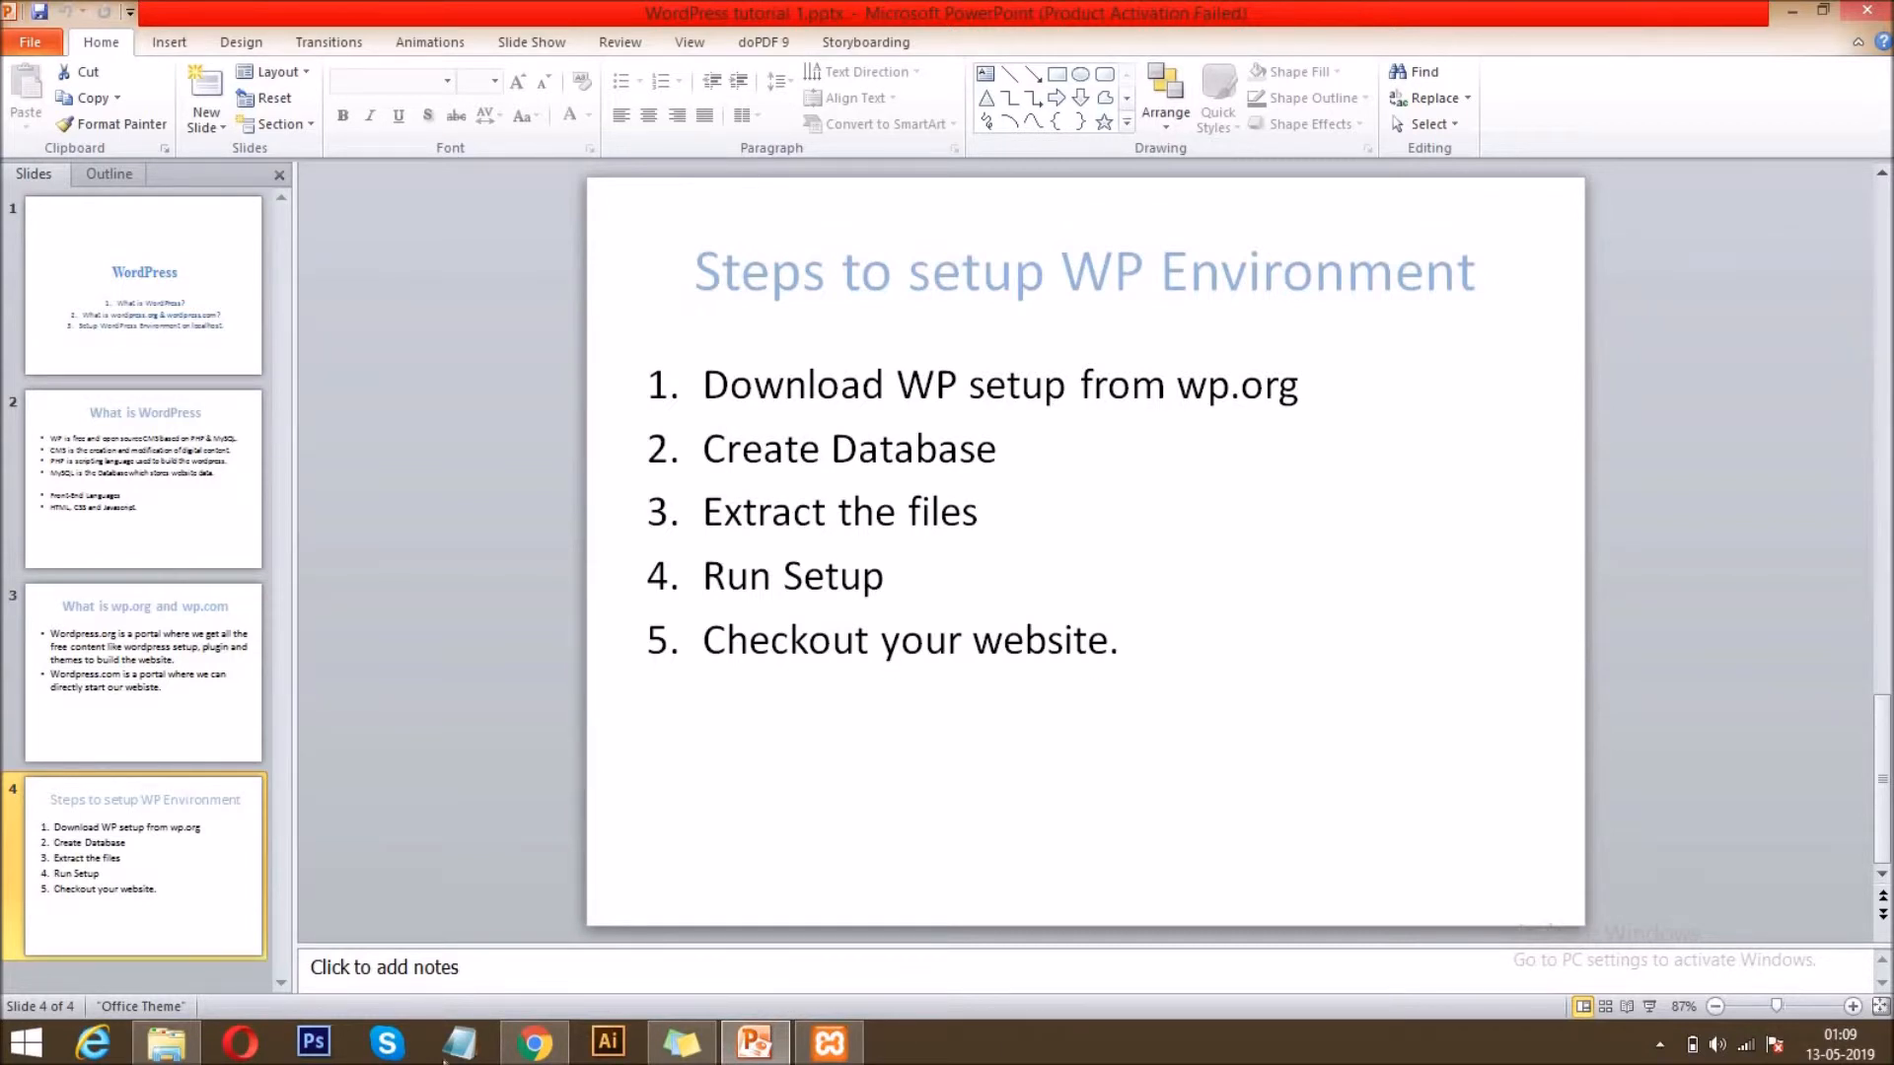
click(533, 1046)
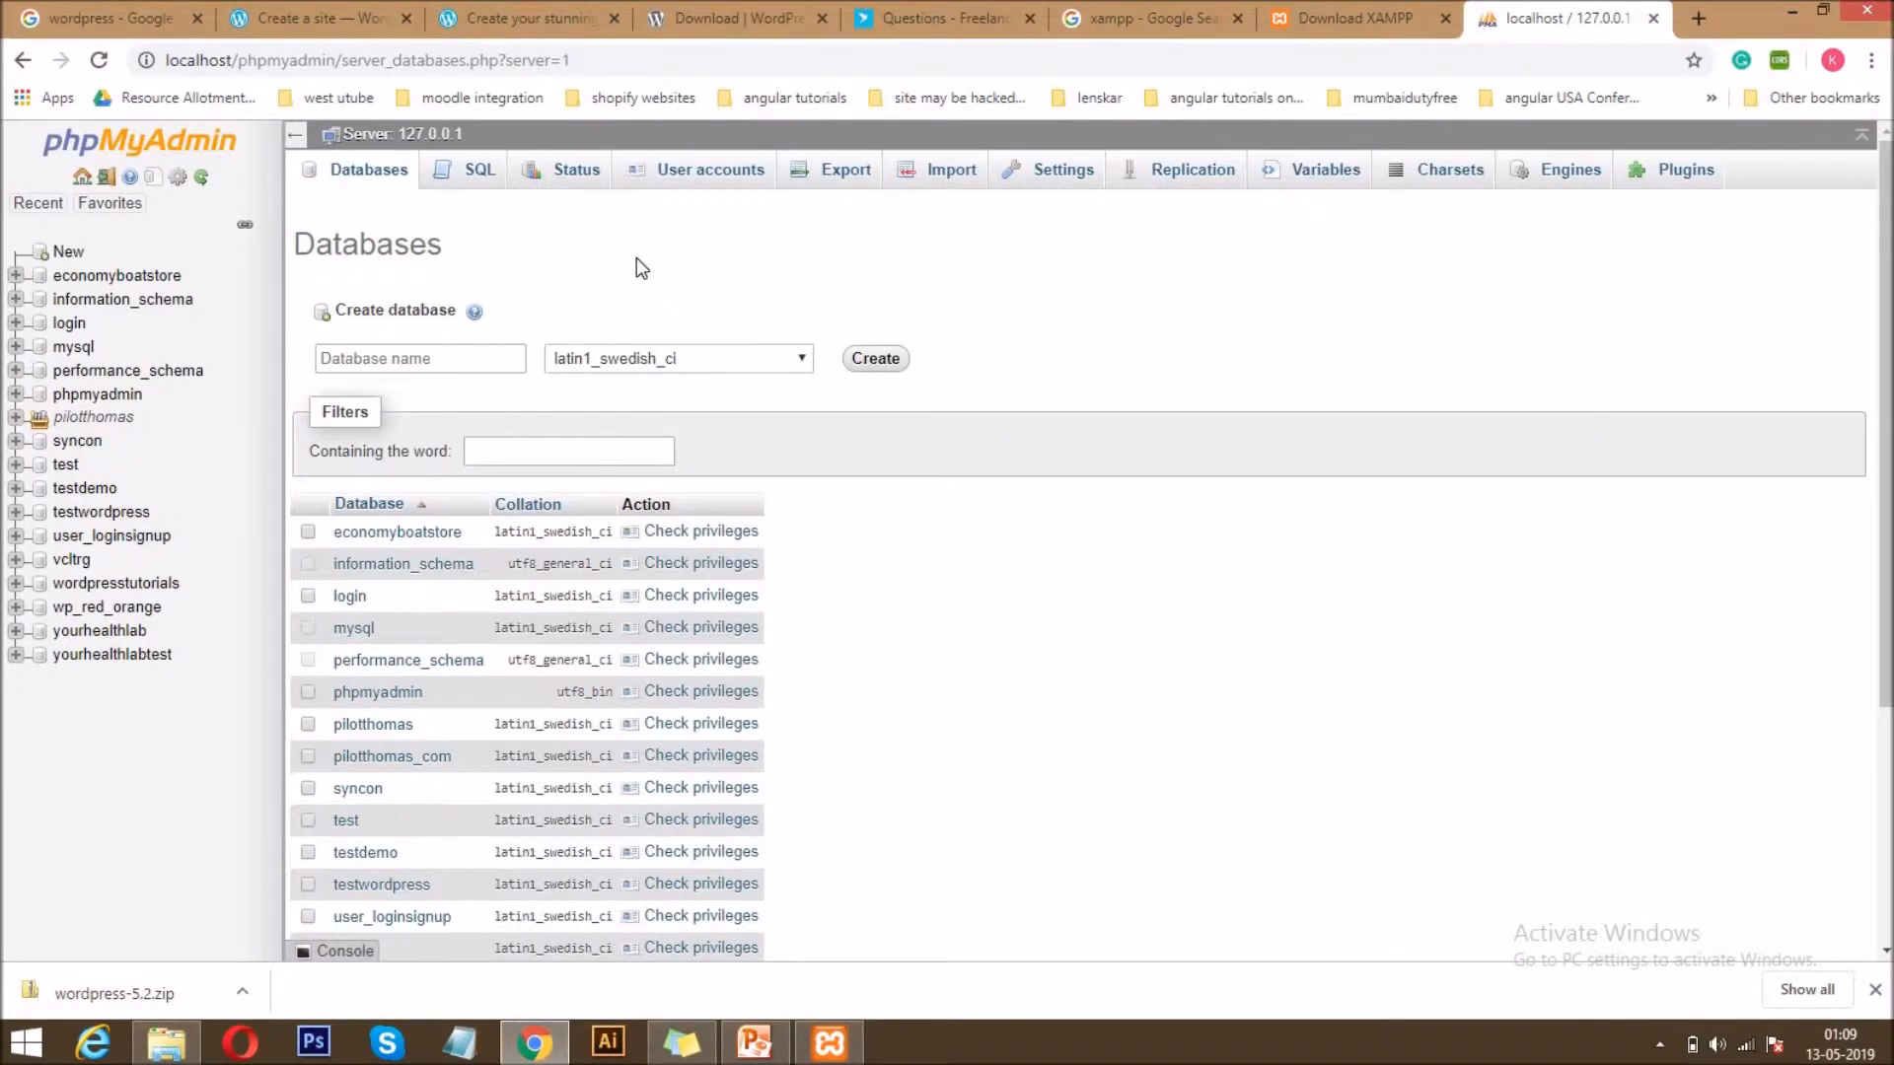
Try to create a database named testwordpress and dismiss the resulting notification.
click(410, 357)
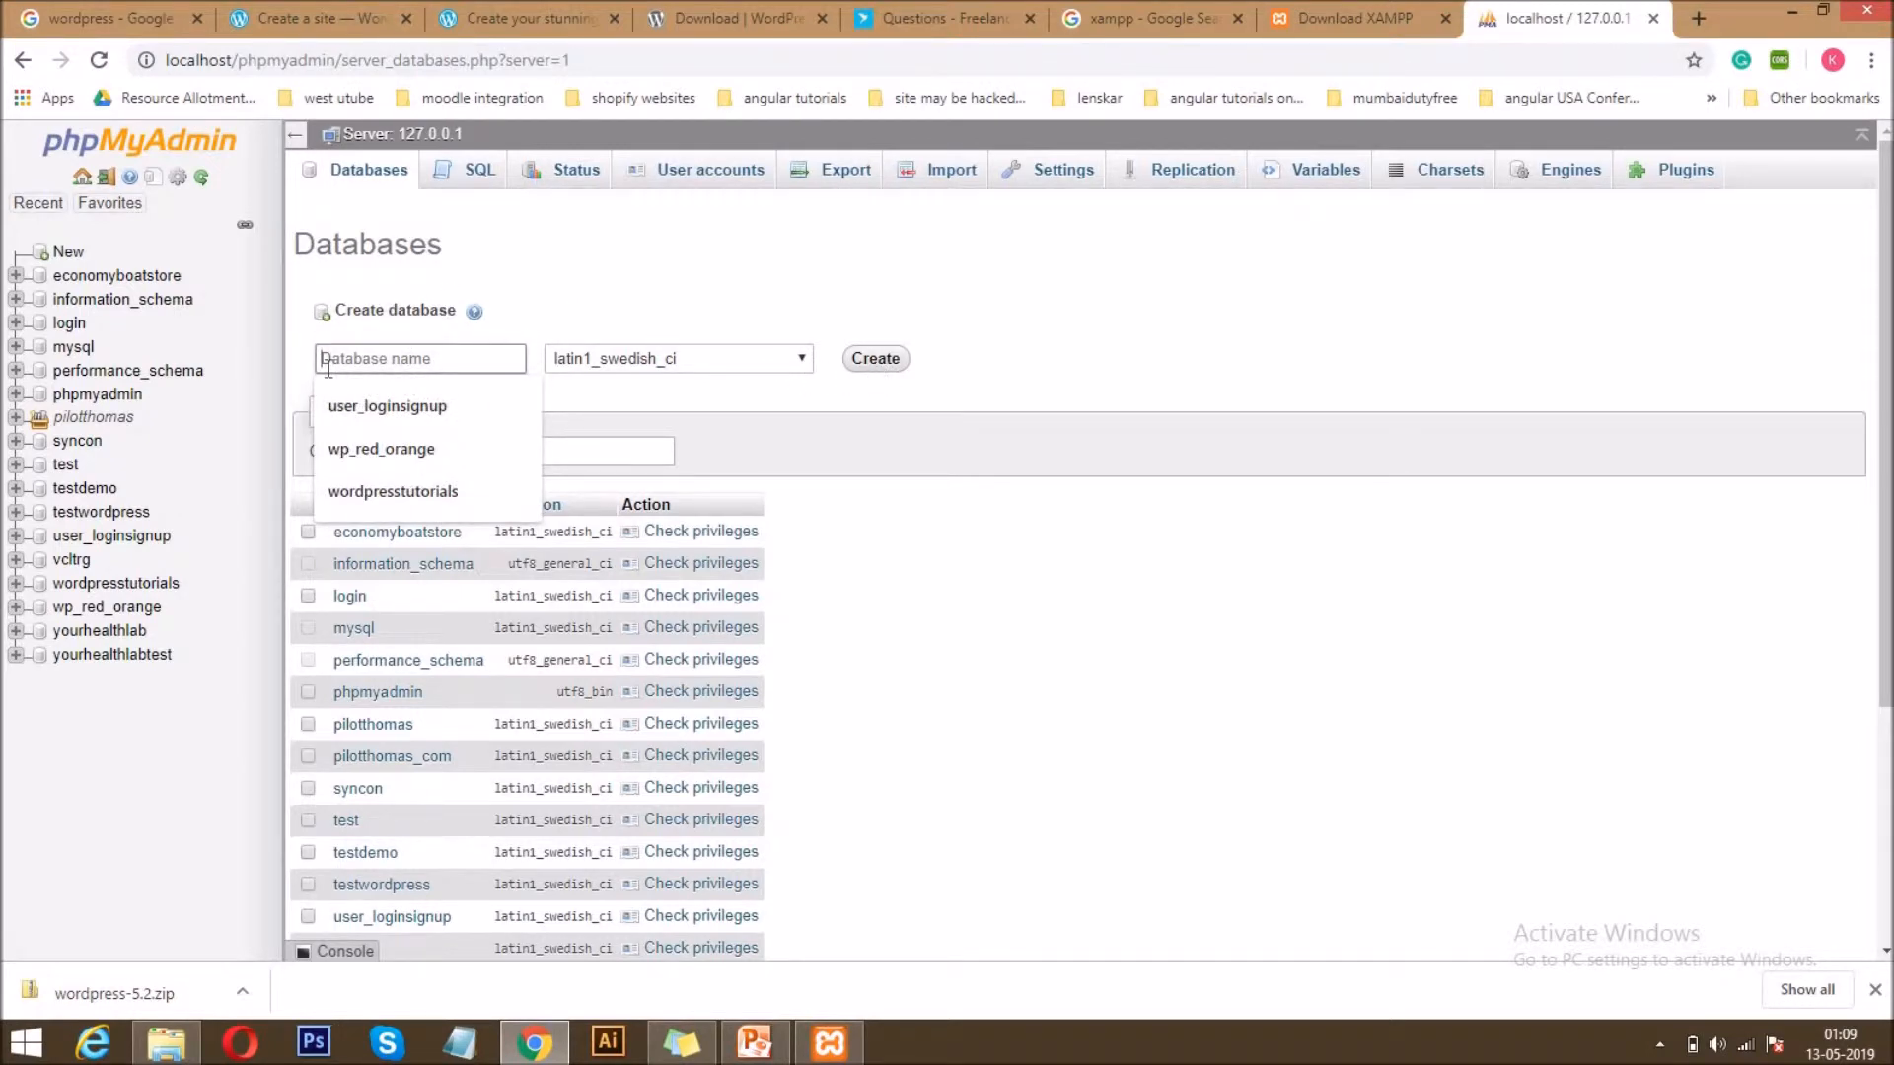
text(test)
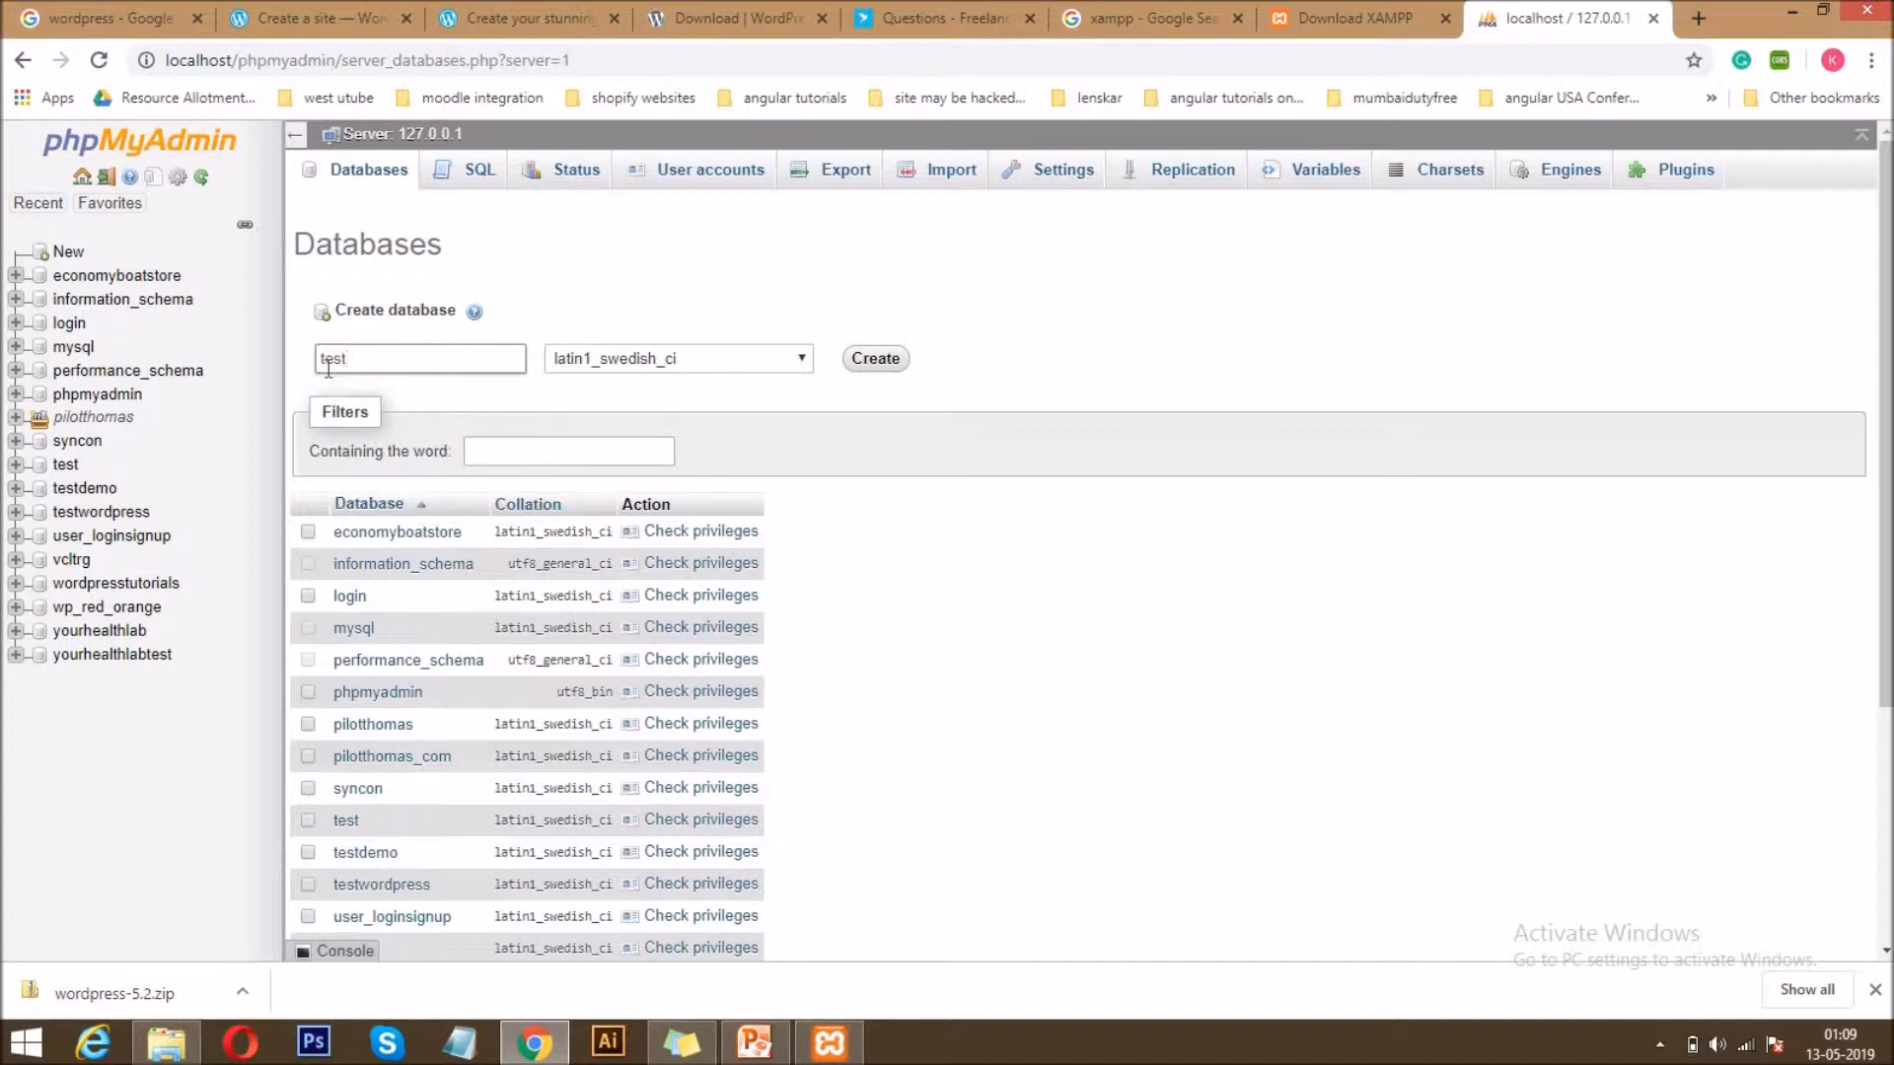
text(wordpress)
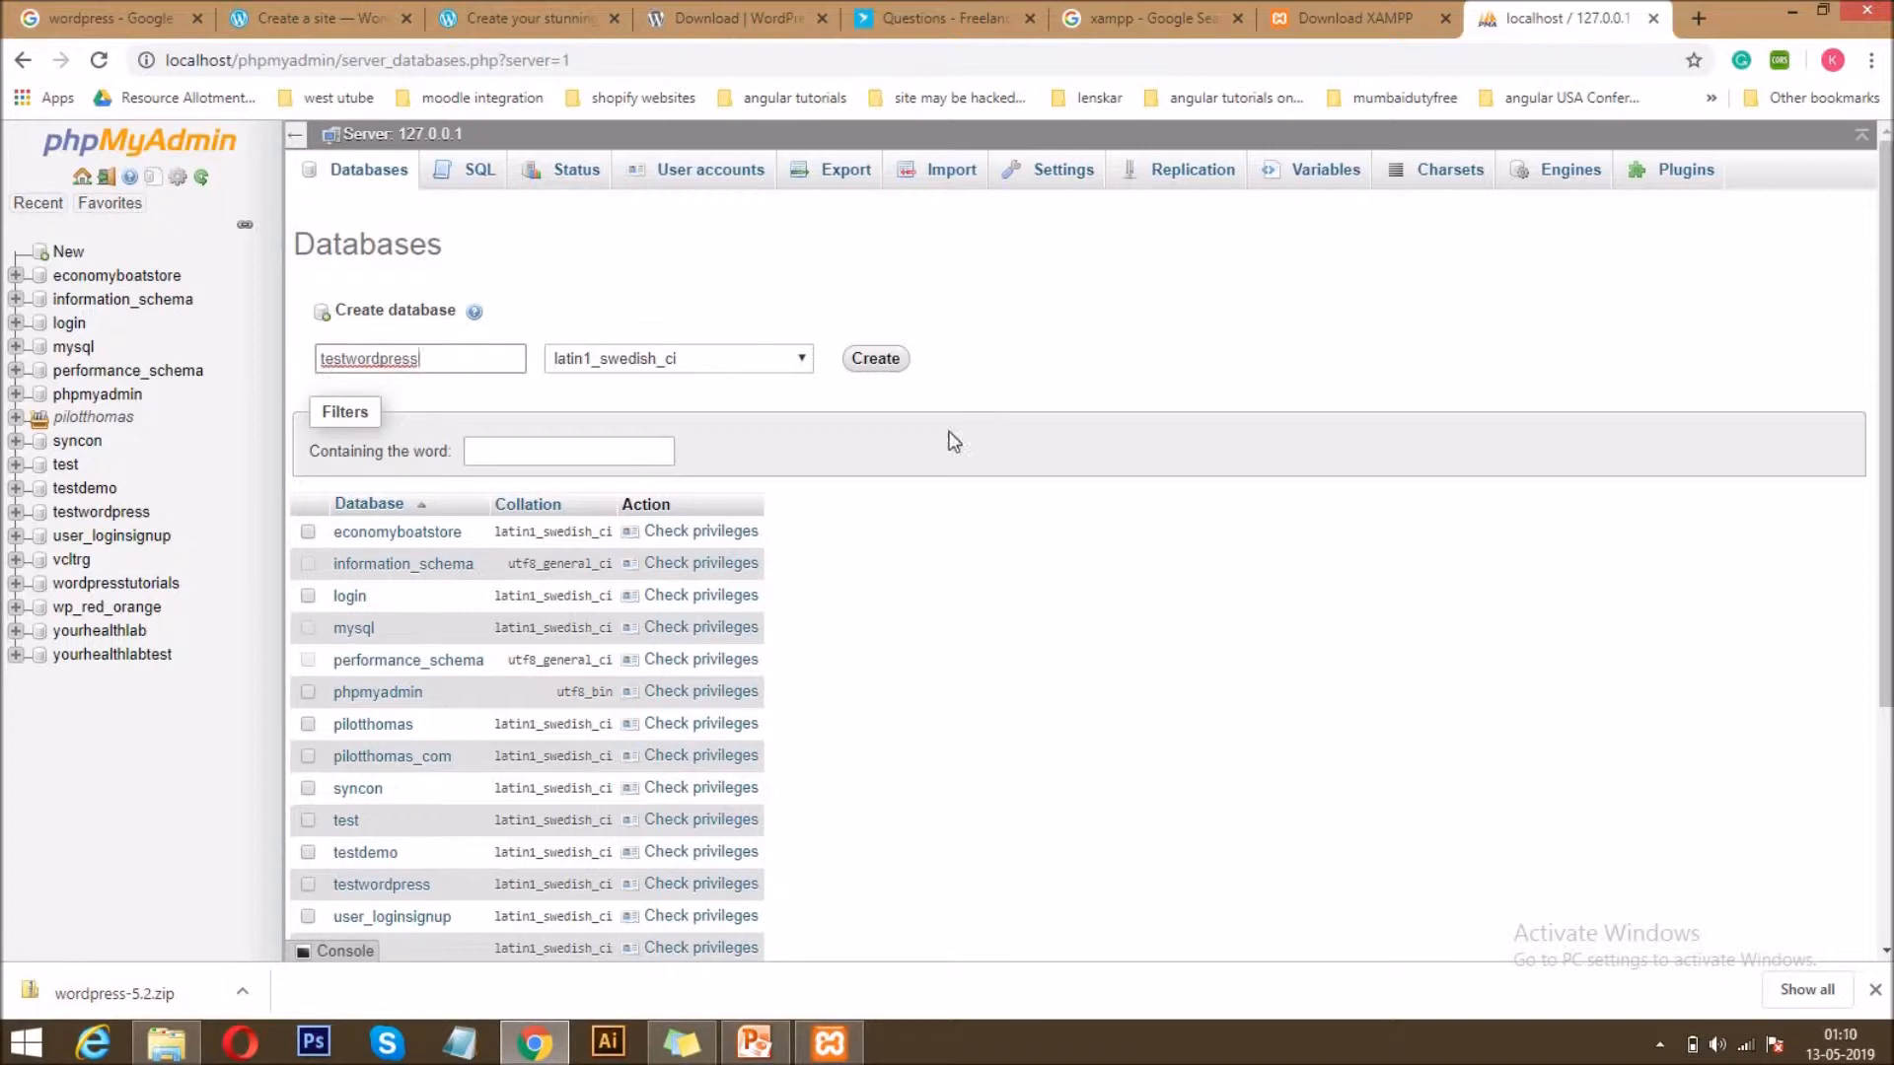
click(874, 367)
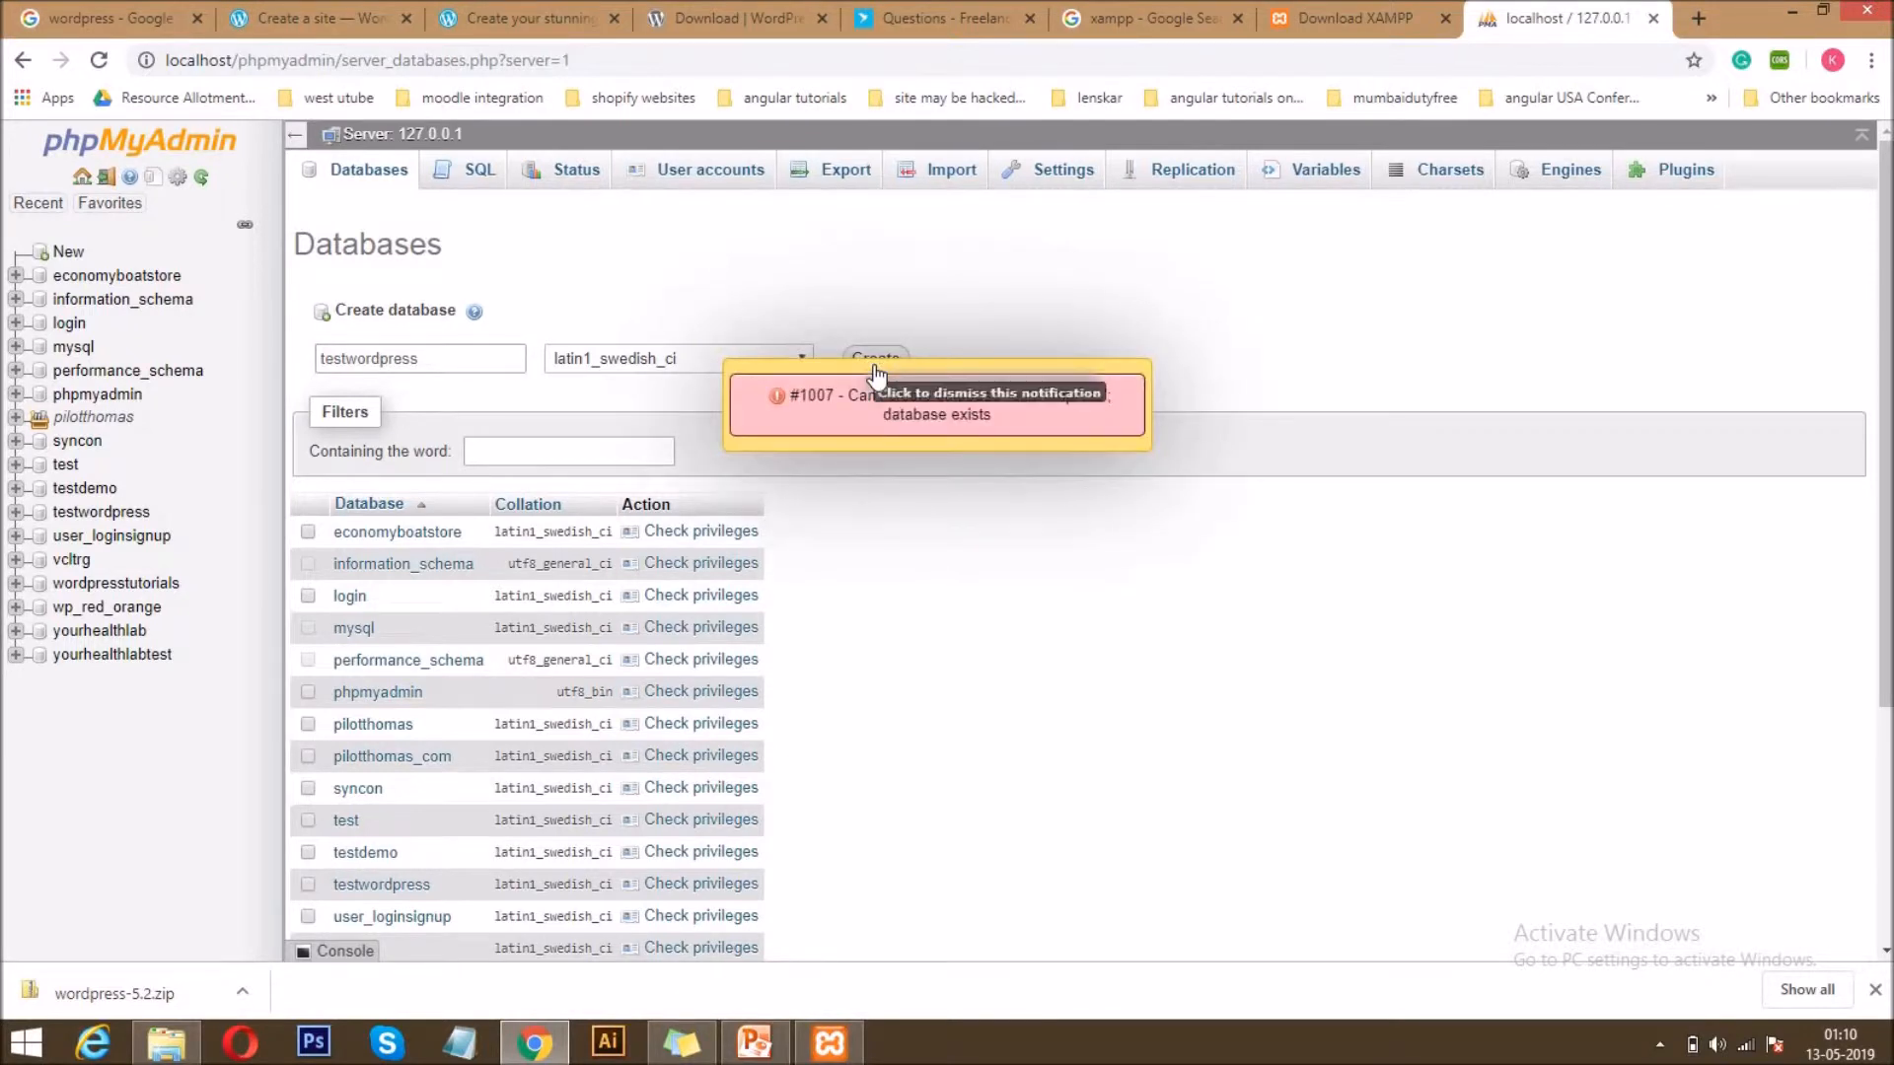
click(986, 403)
Create a database named testwordpresstutorials with the latin1_swedish_ci collation.
click(452, 365)
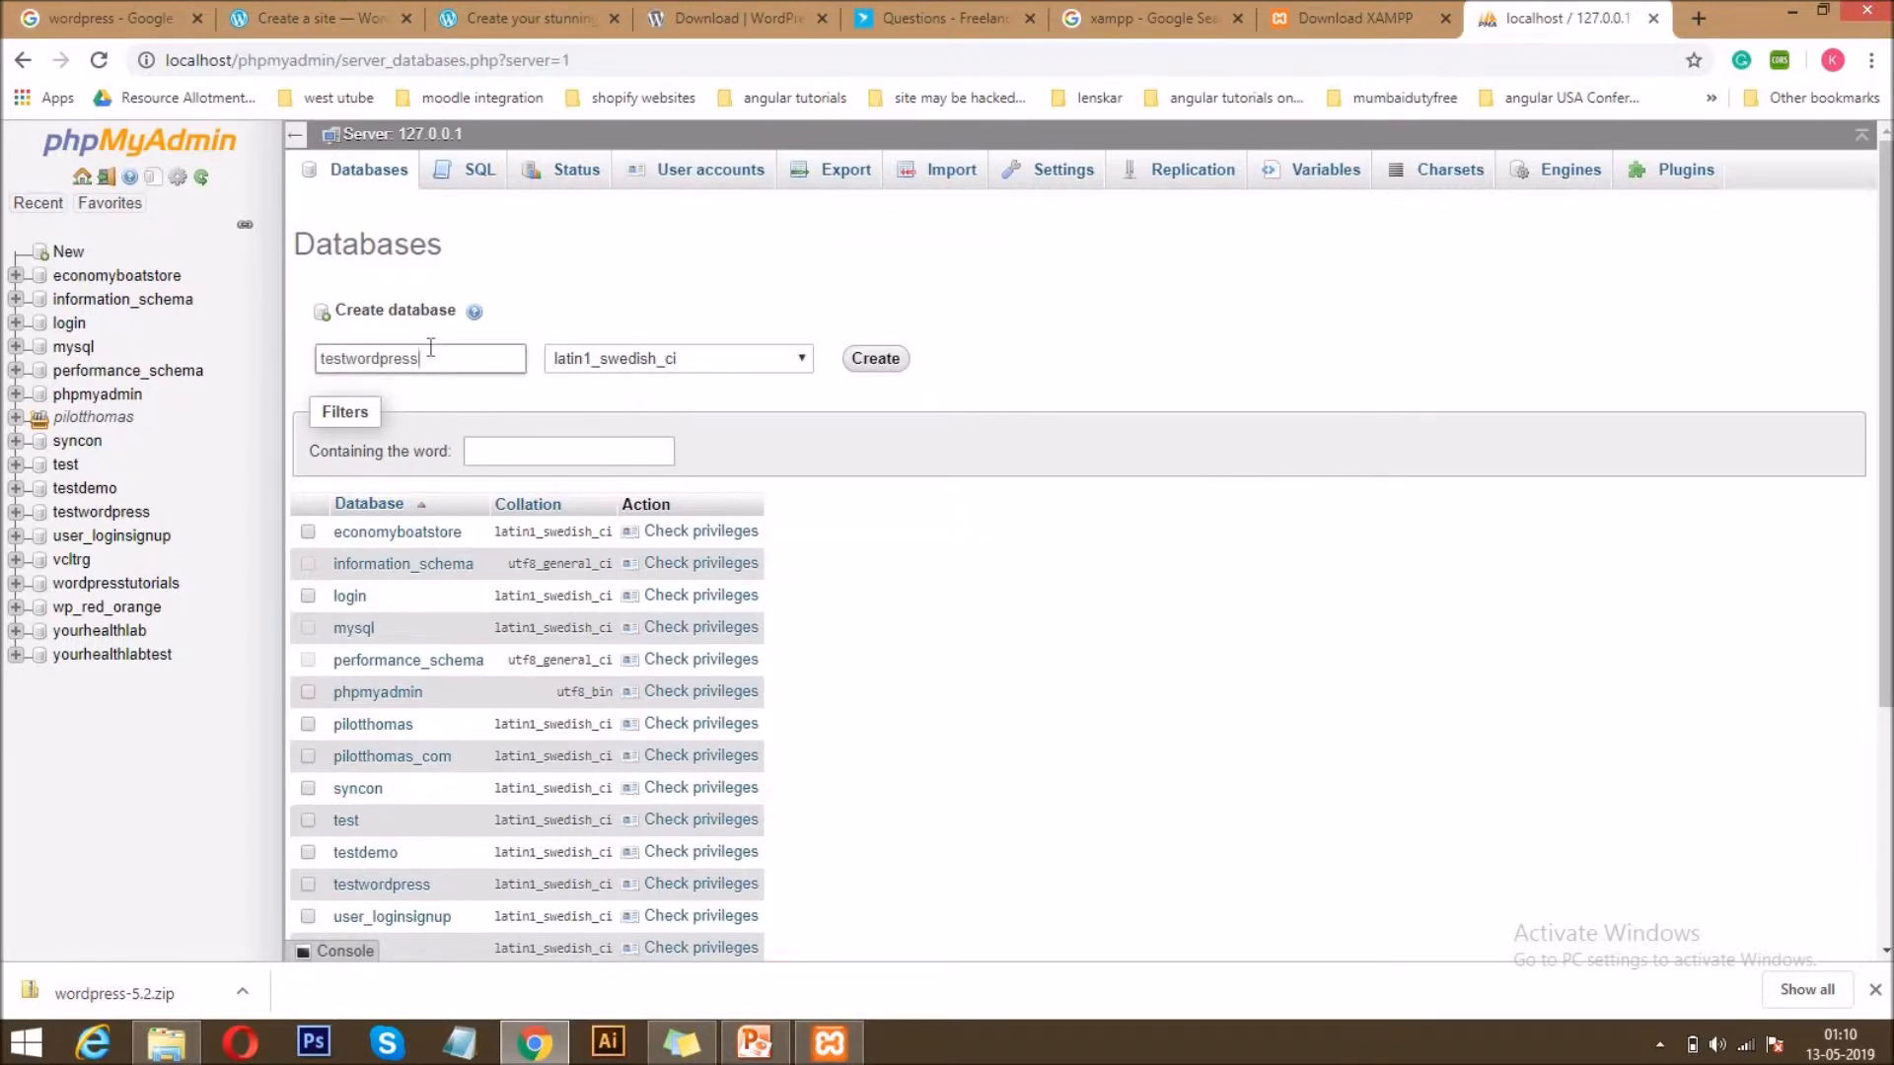
text(tuto)
key(BackSpace)
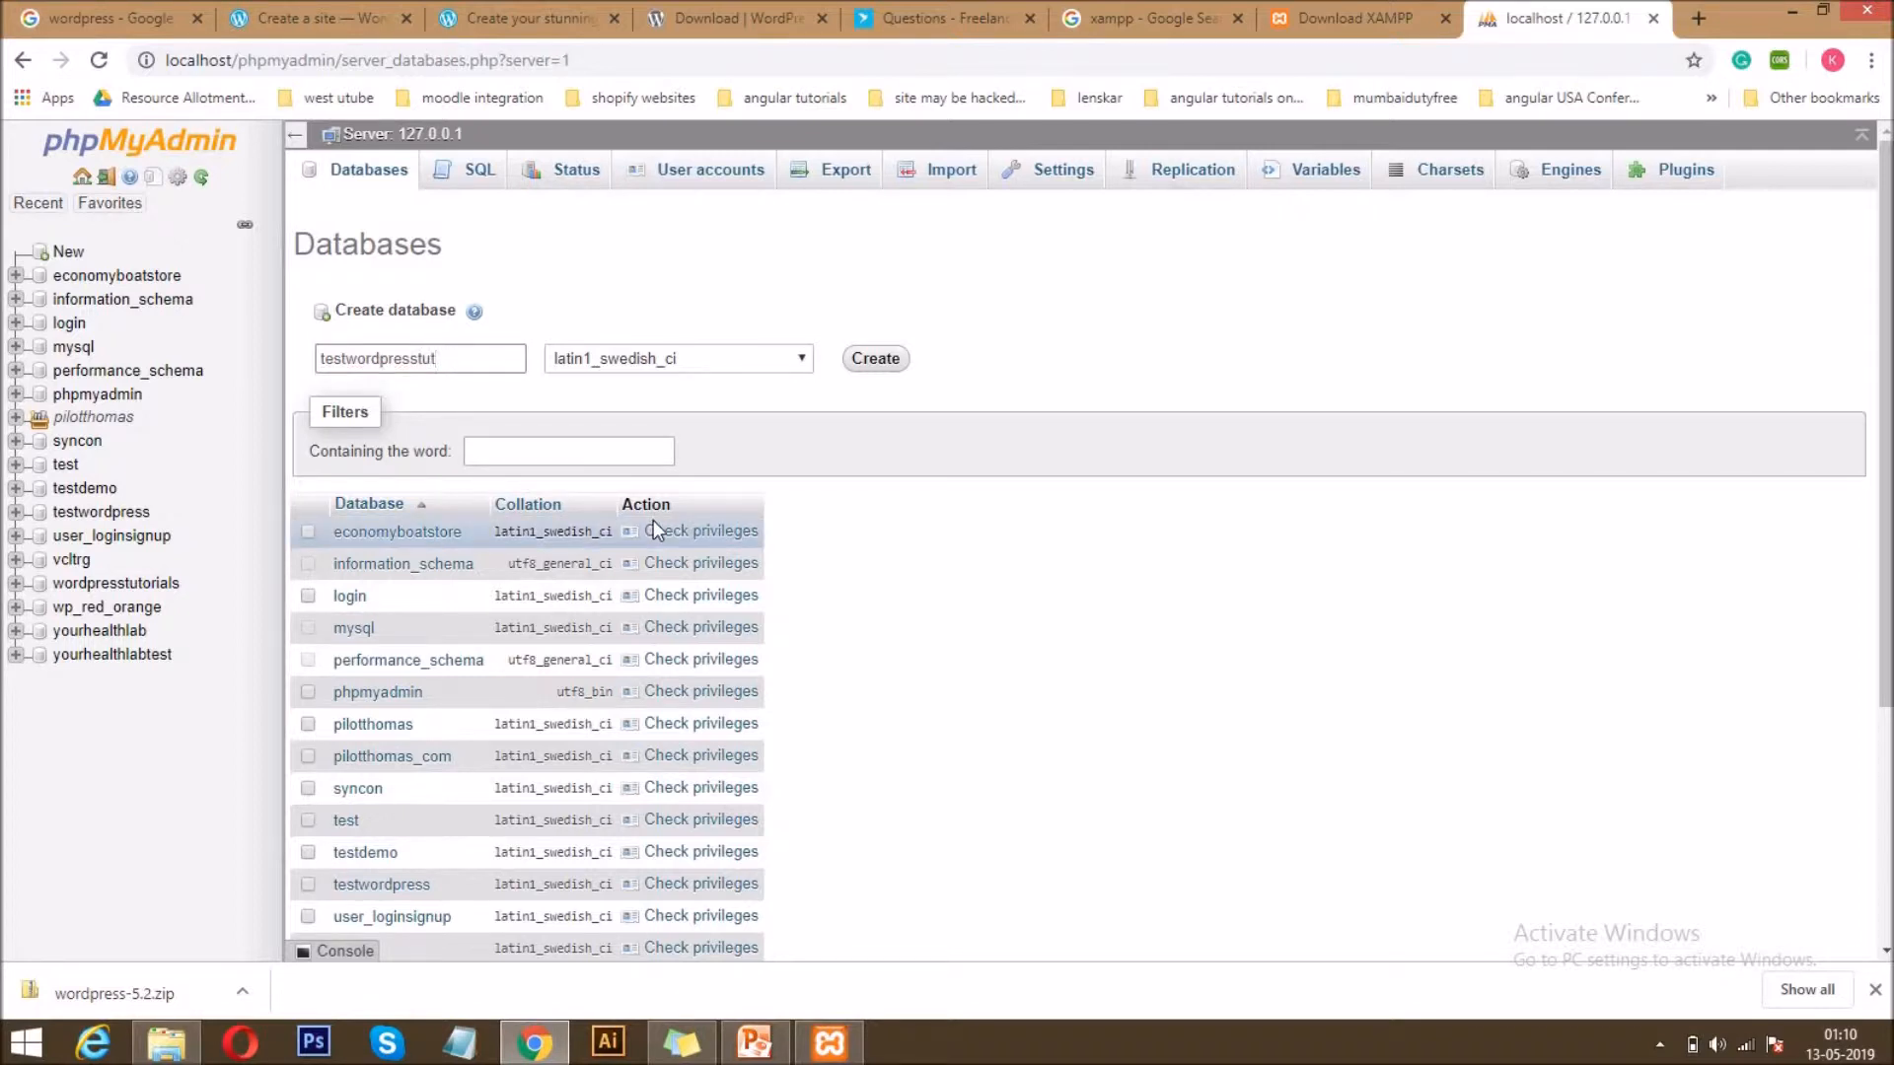
text(orials)
double_click(374, 358)
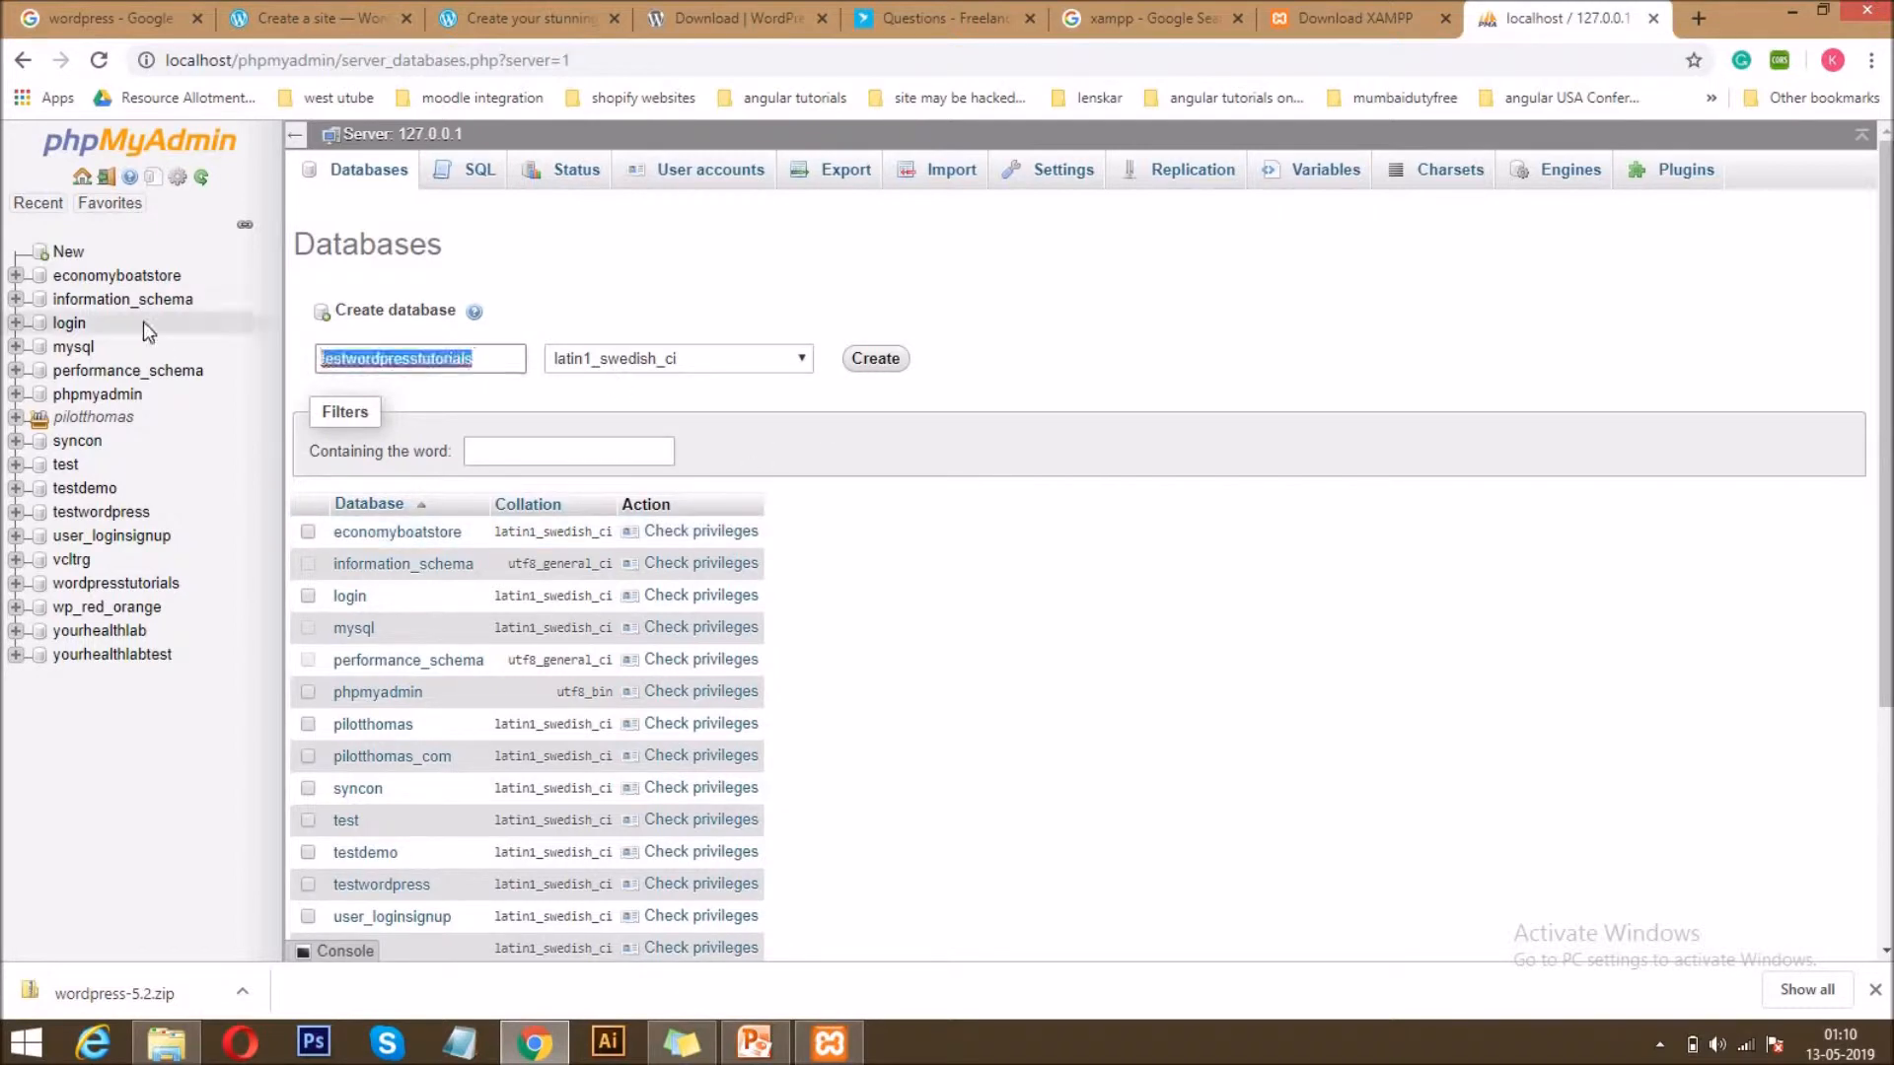
click(877, 358)
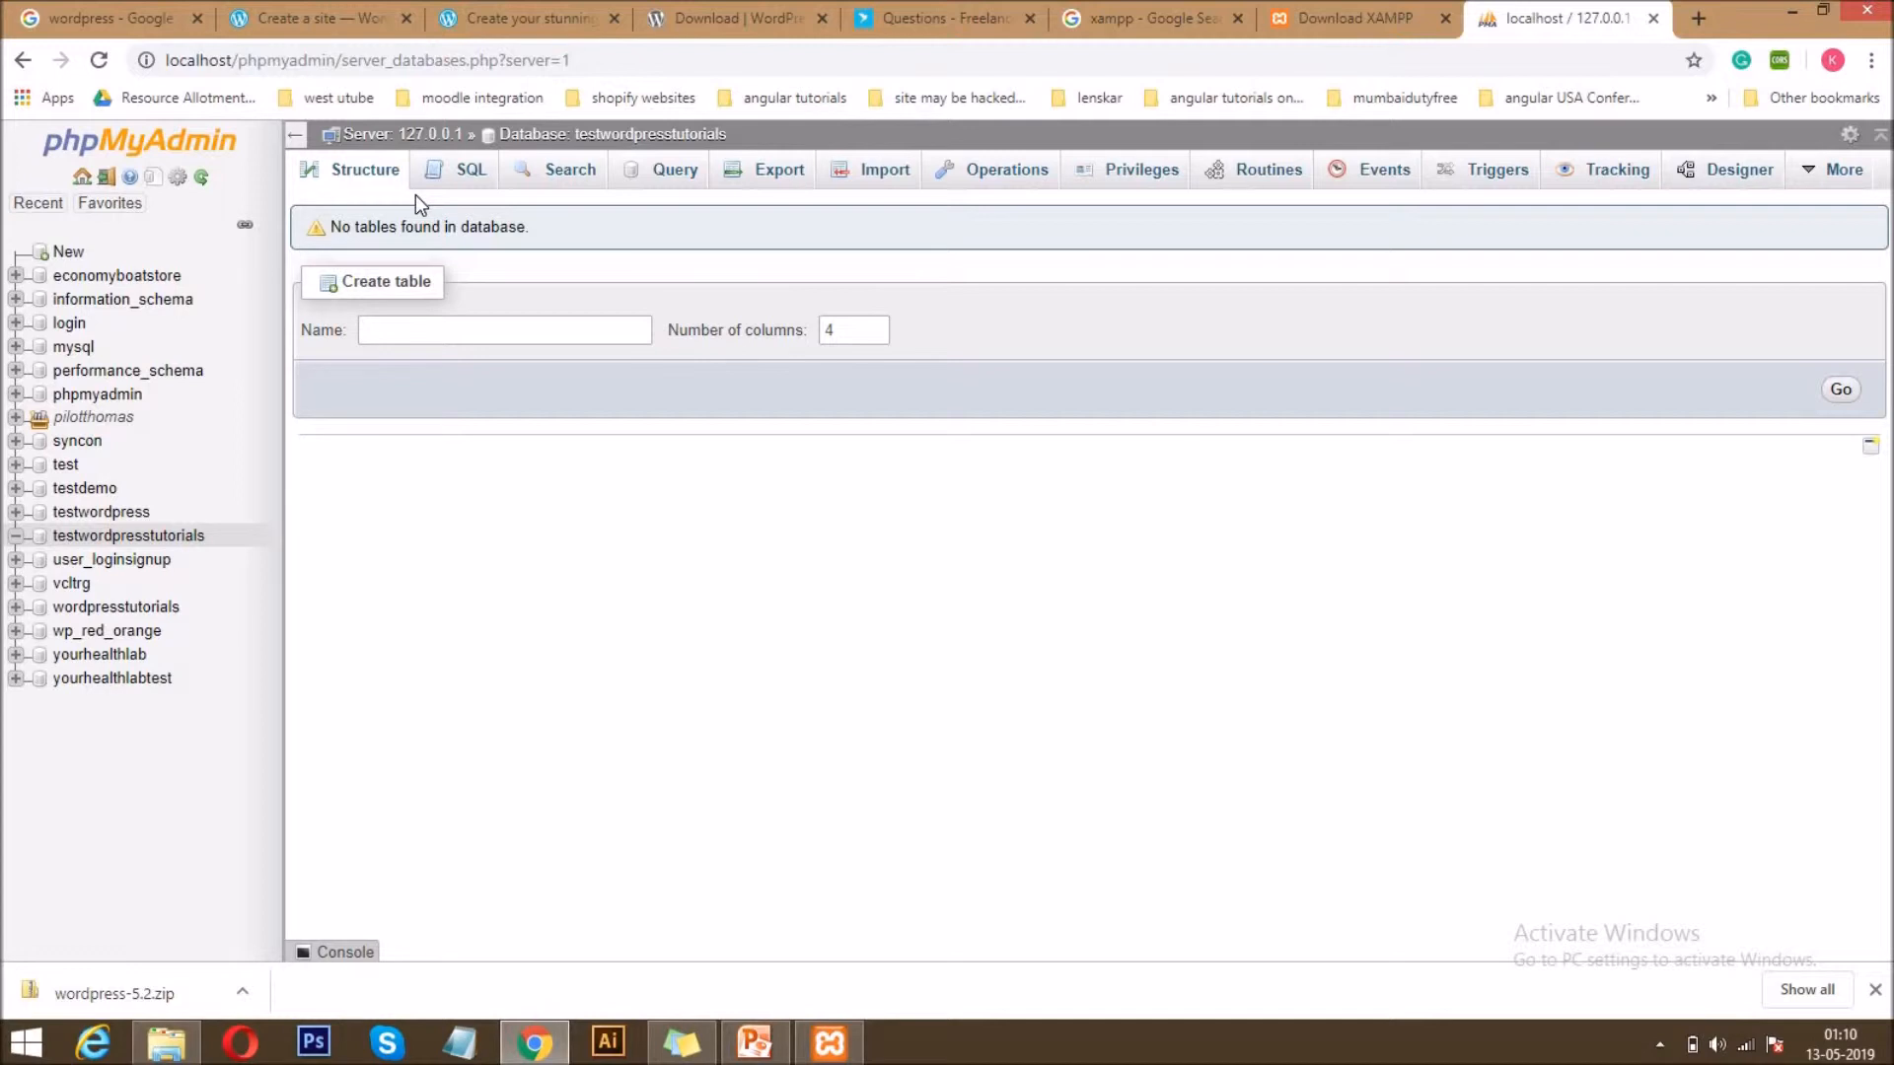
Check the modules in the XAMPP Control Panel and open the C:\xampp\htdocs folder in File Explorer.
click(829, 1042)
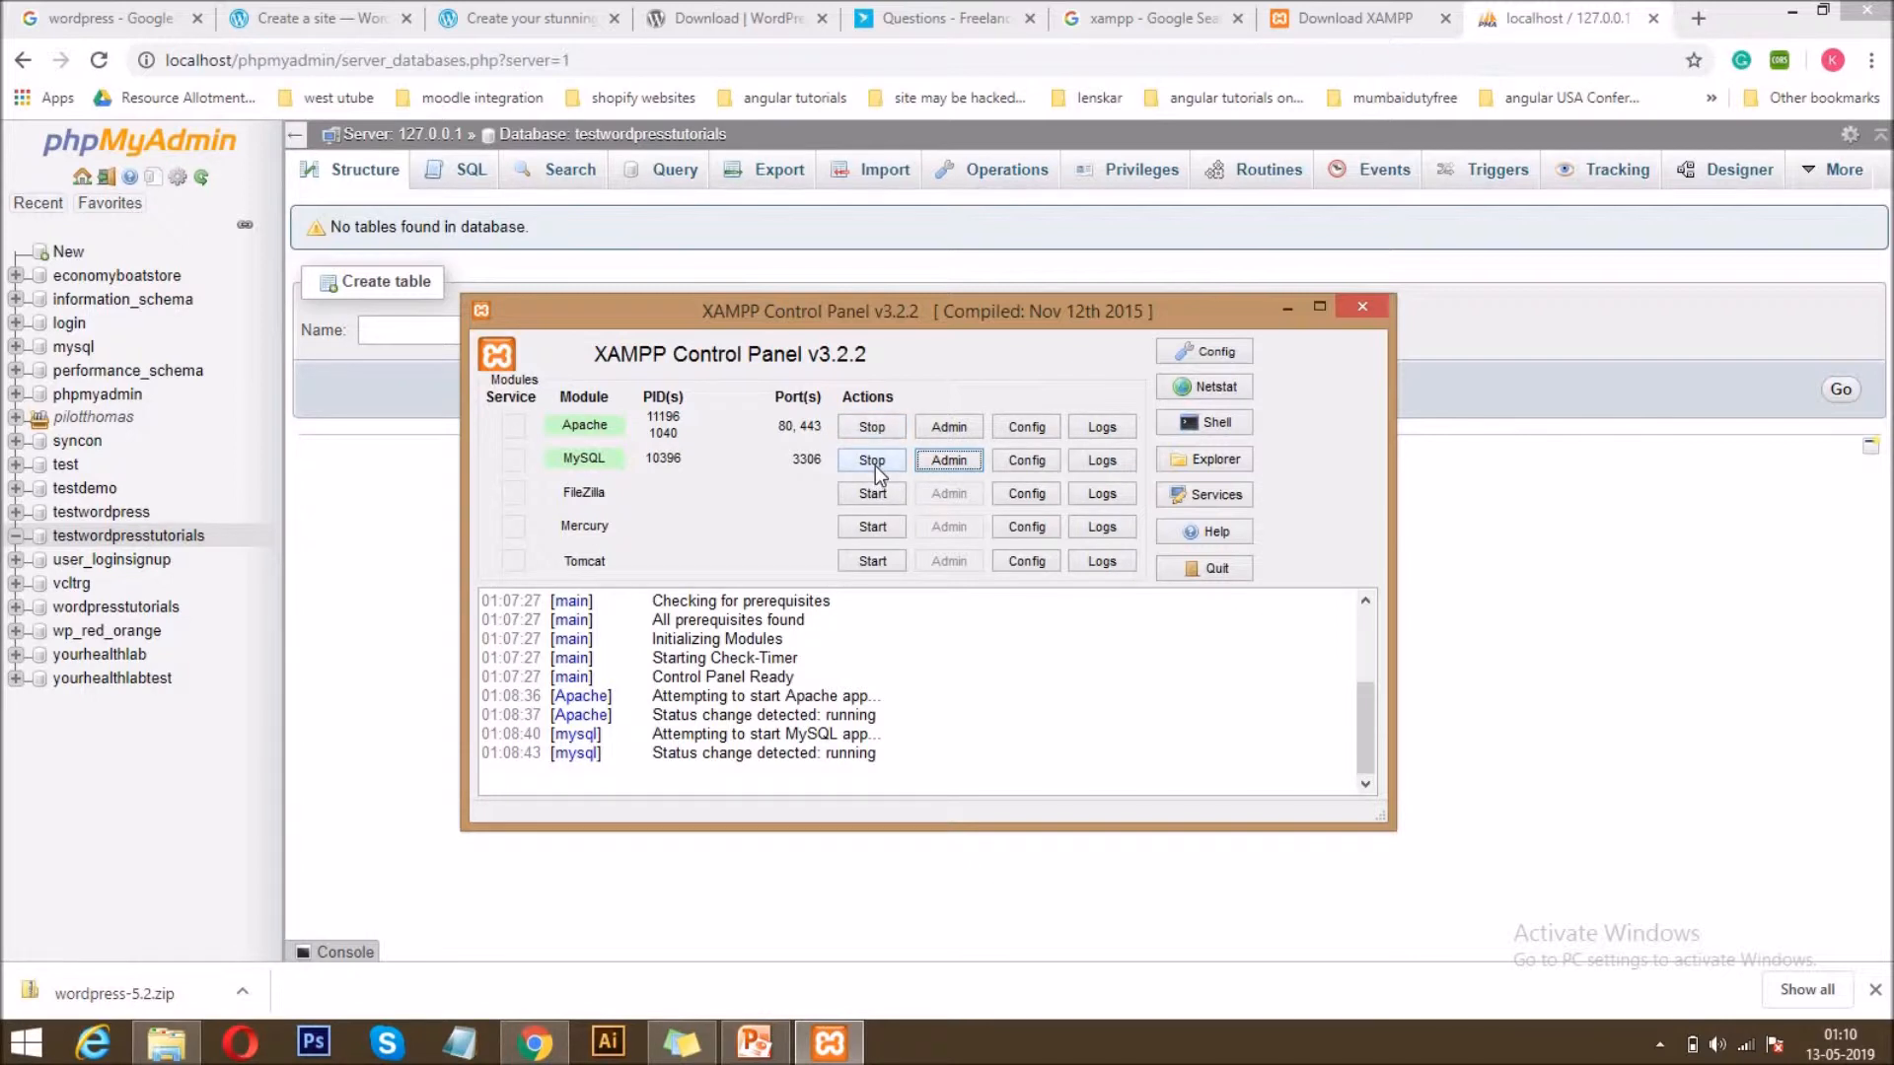
click(1654, 514)
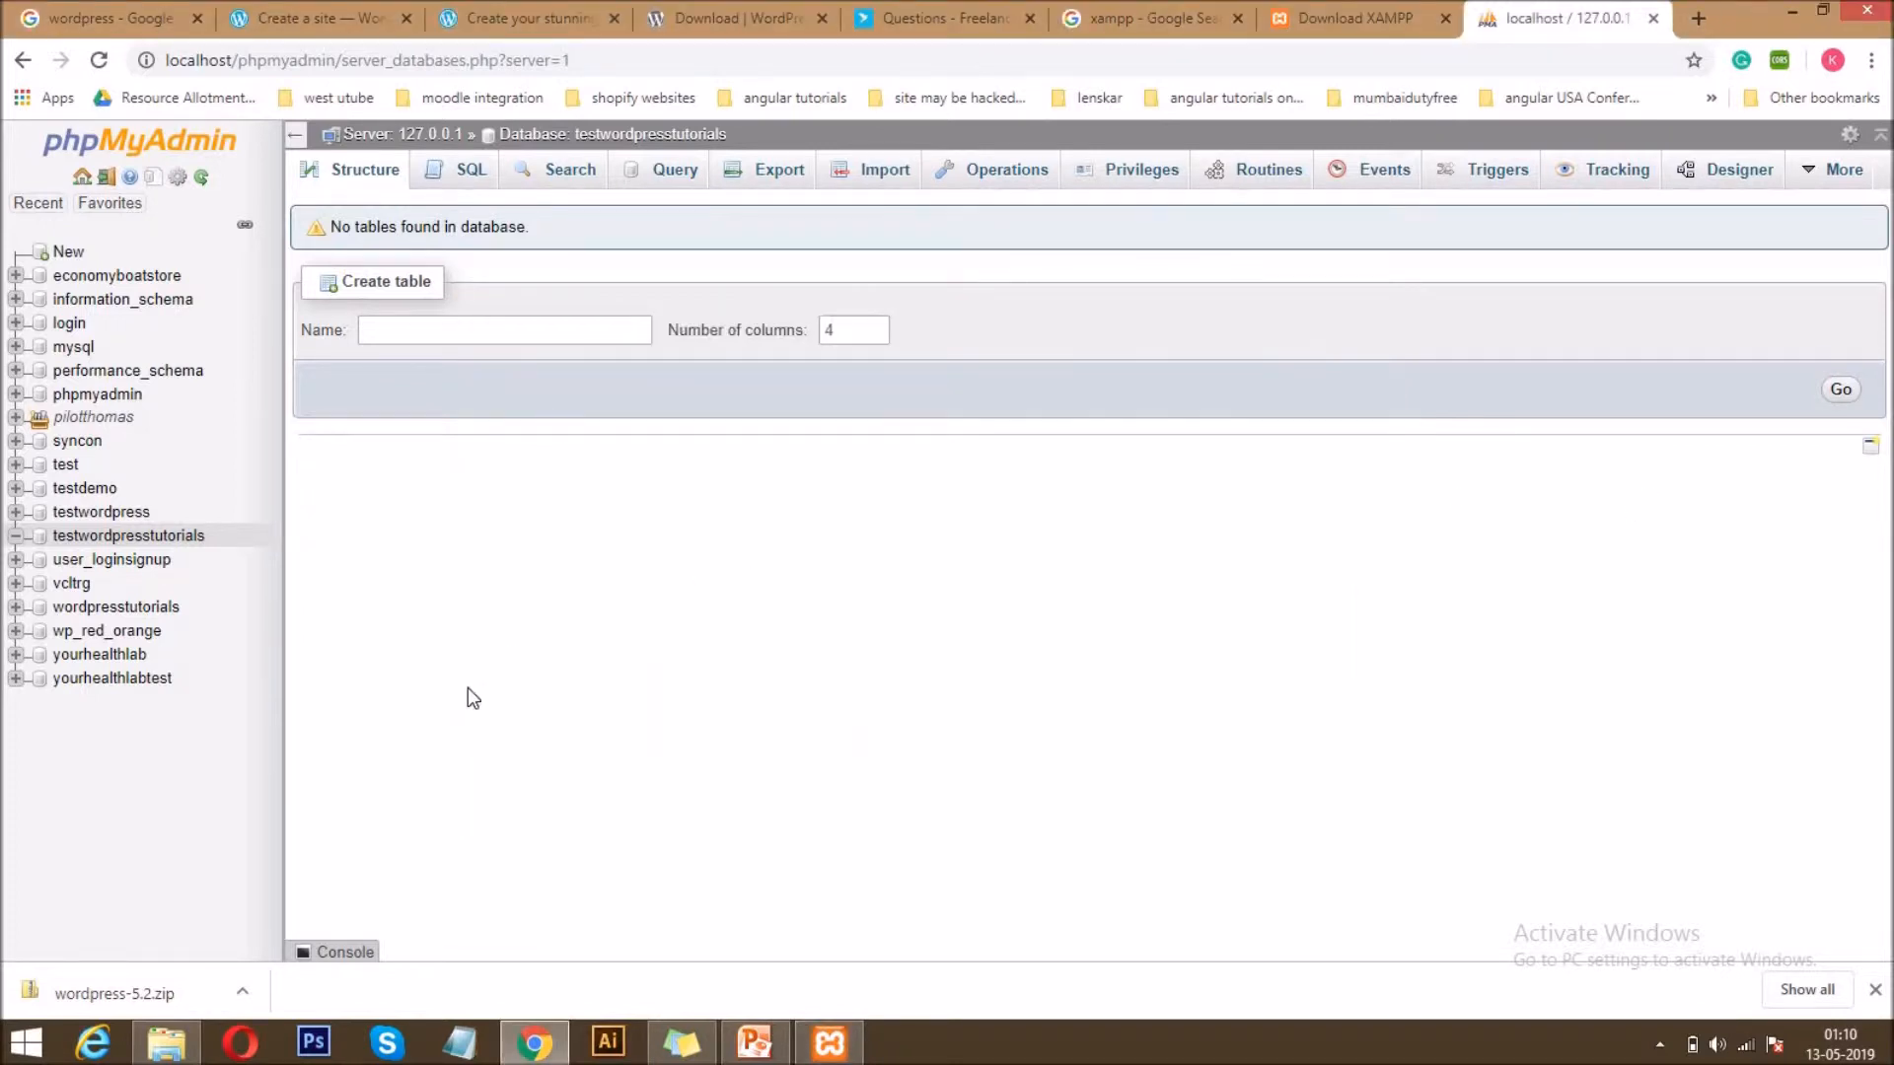
click(166, 1042)
click(114, 582)
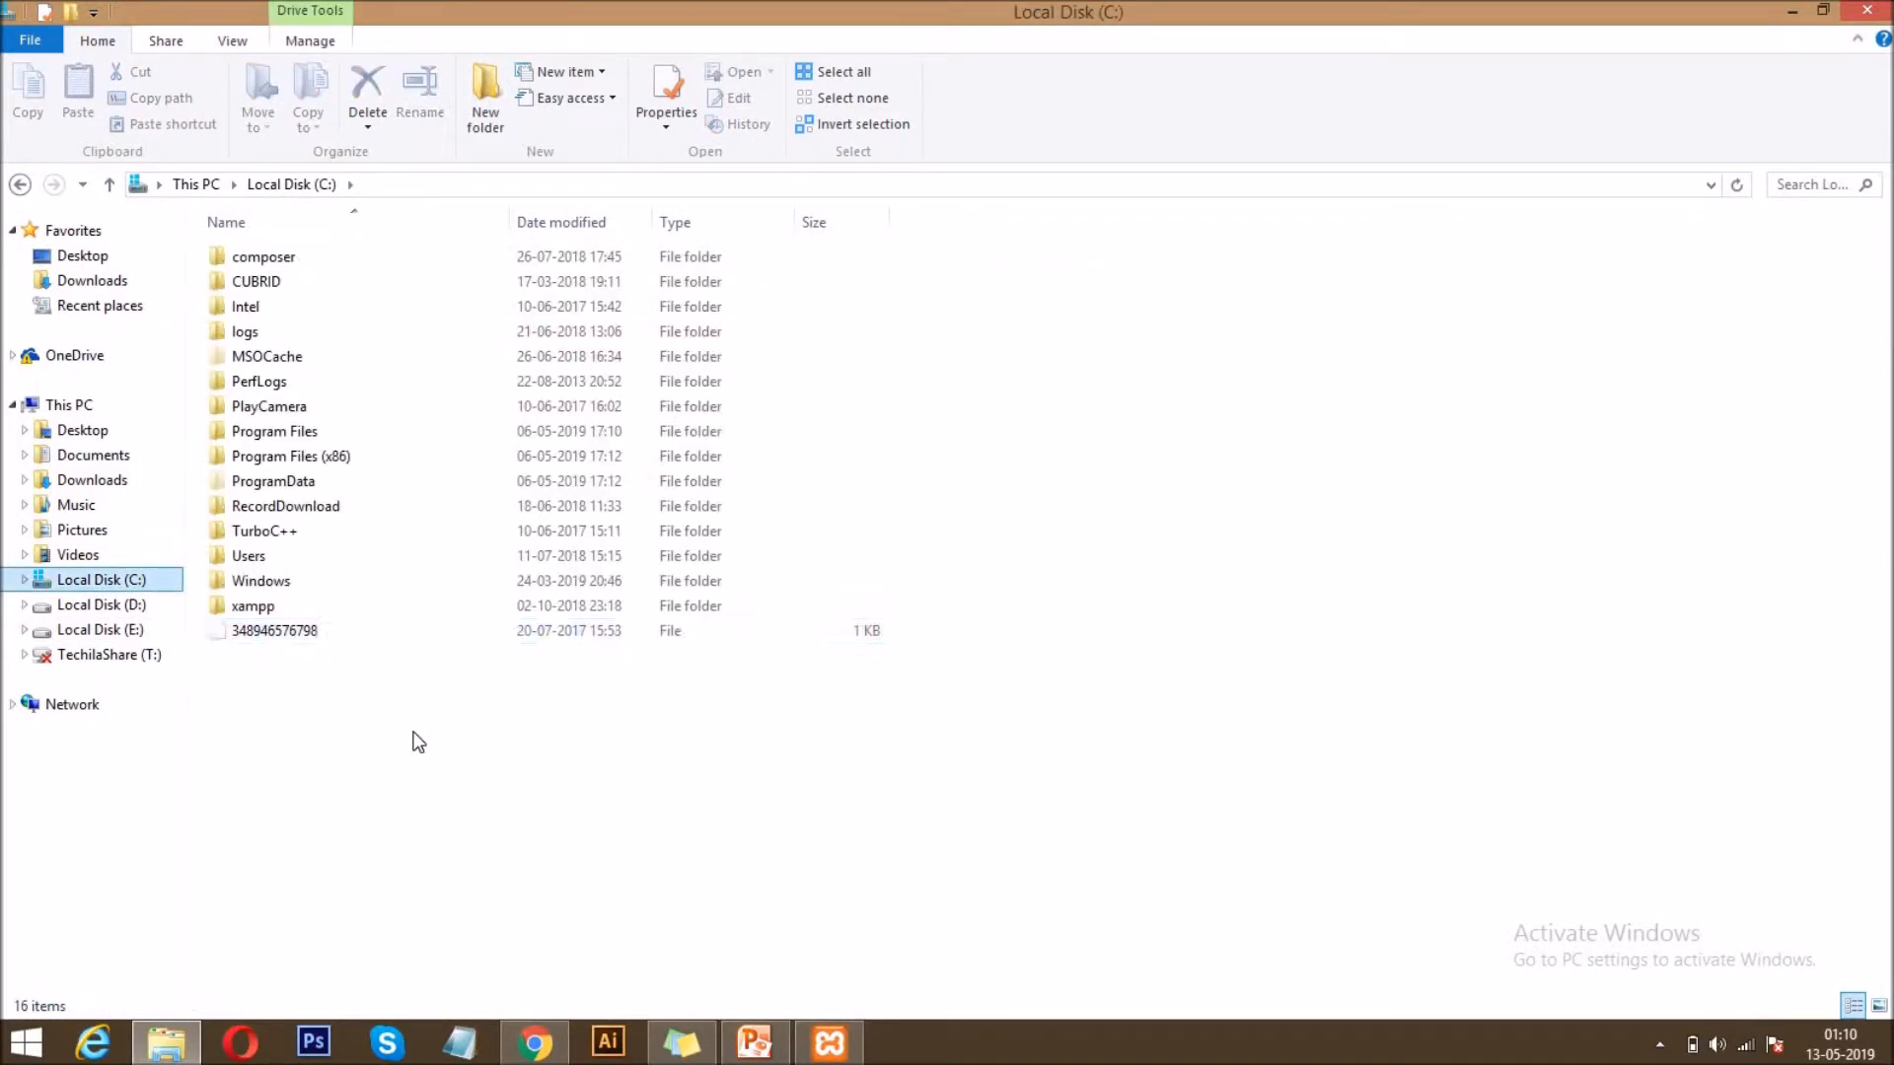
click(266, 611)
double_click(266, 612)
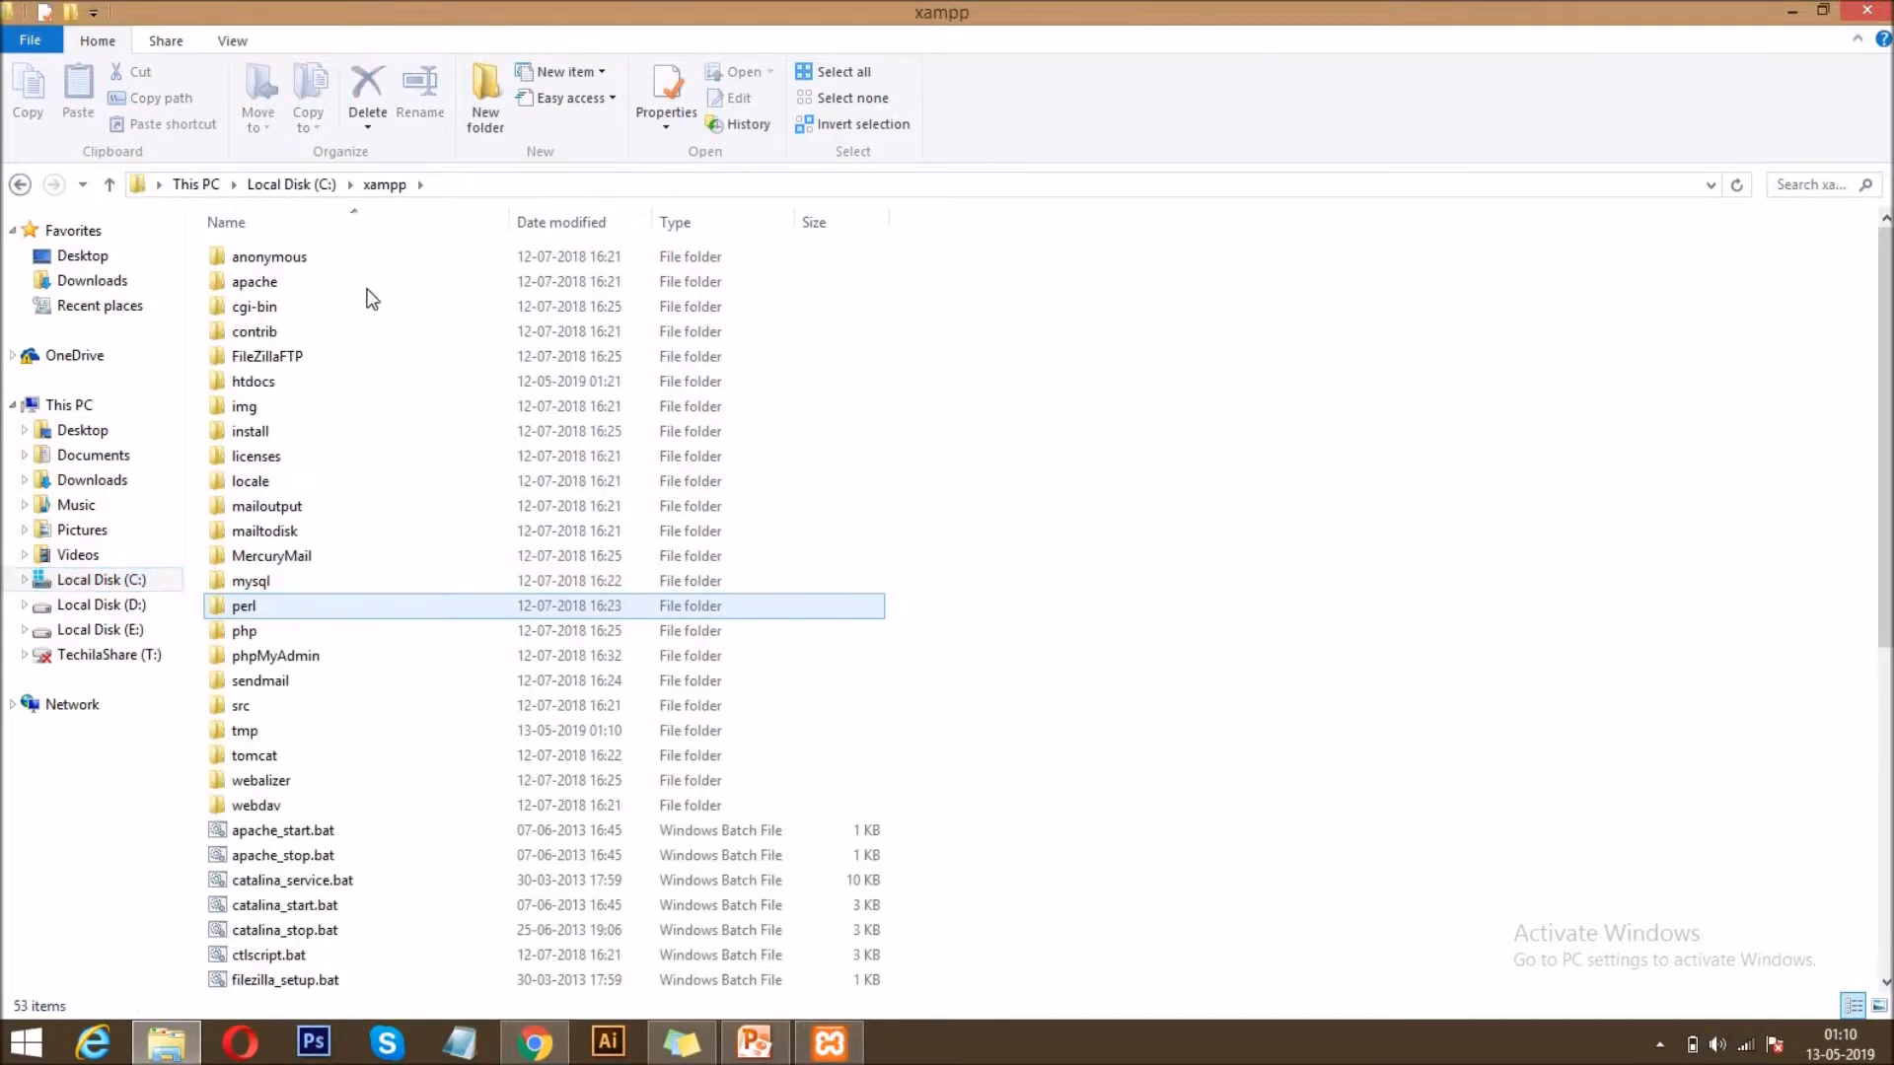
double_click(276, 380)
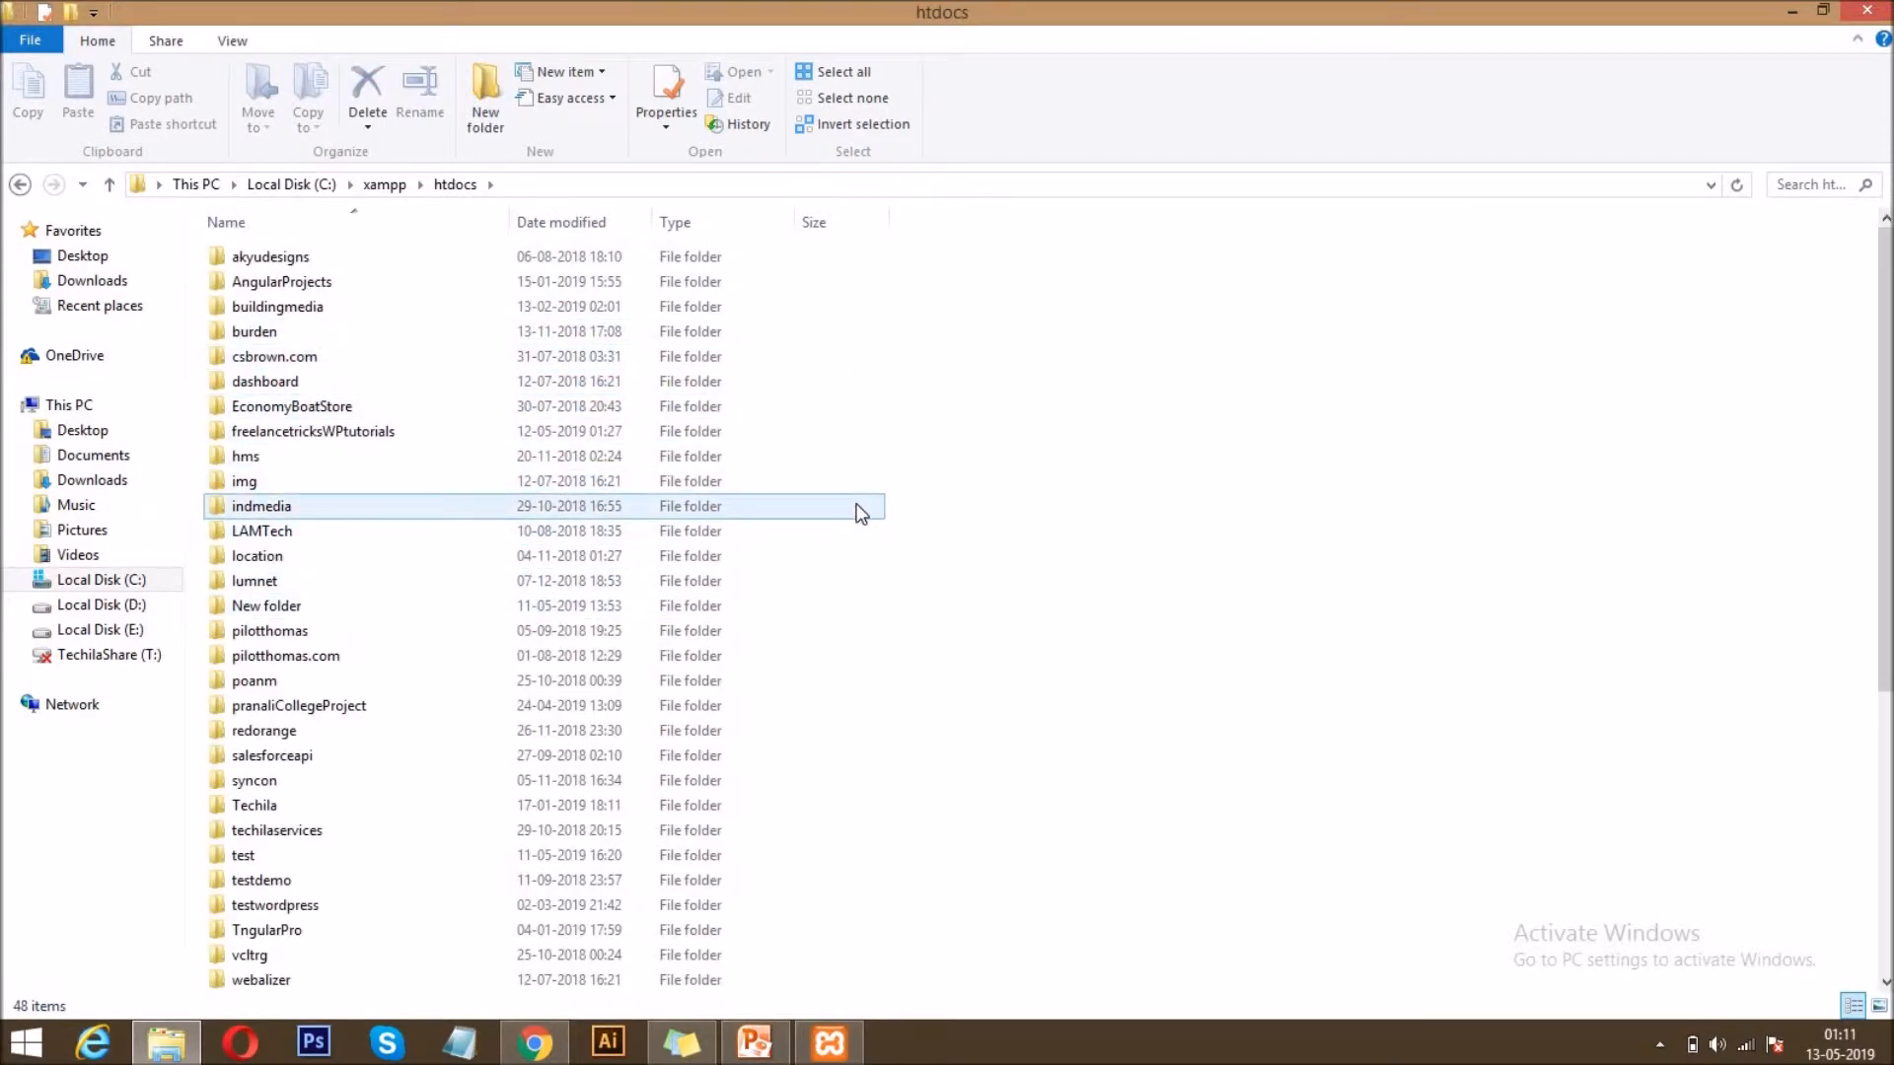
Create a folder named testwordpresstutorials inside htdocs and open it.
right_click(1020, 417)
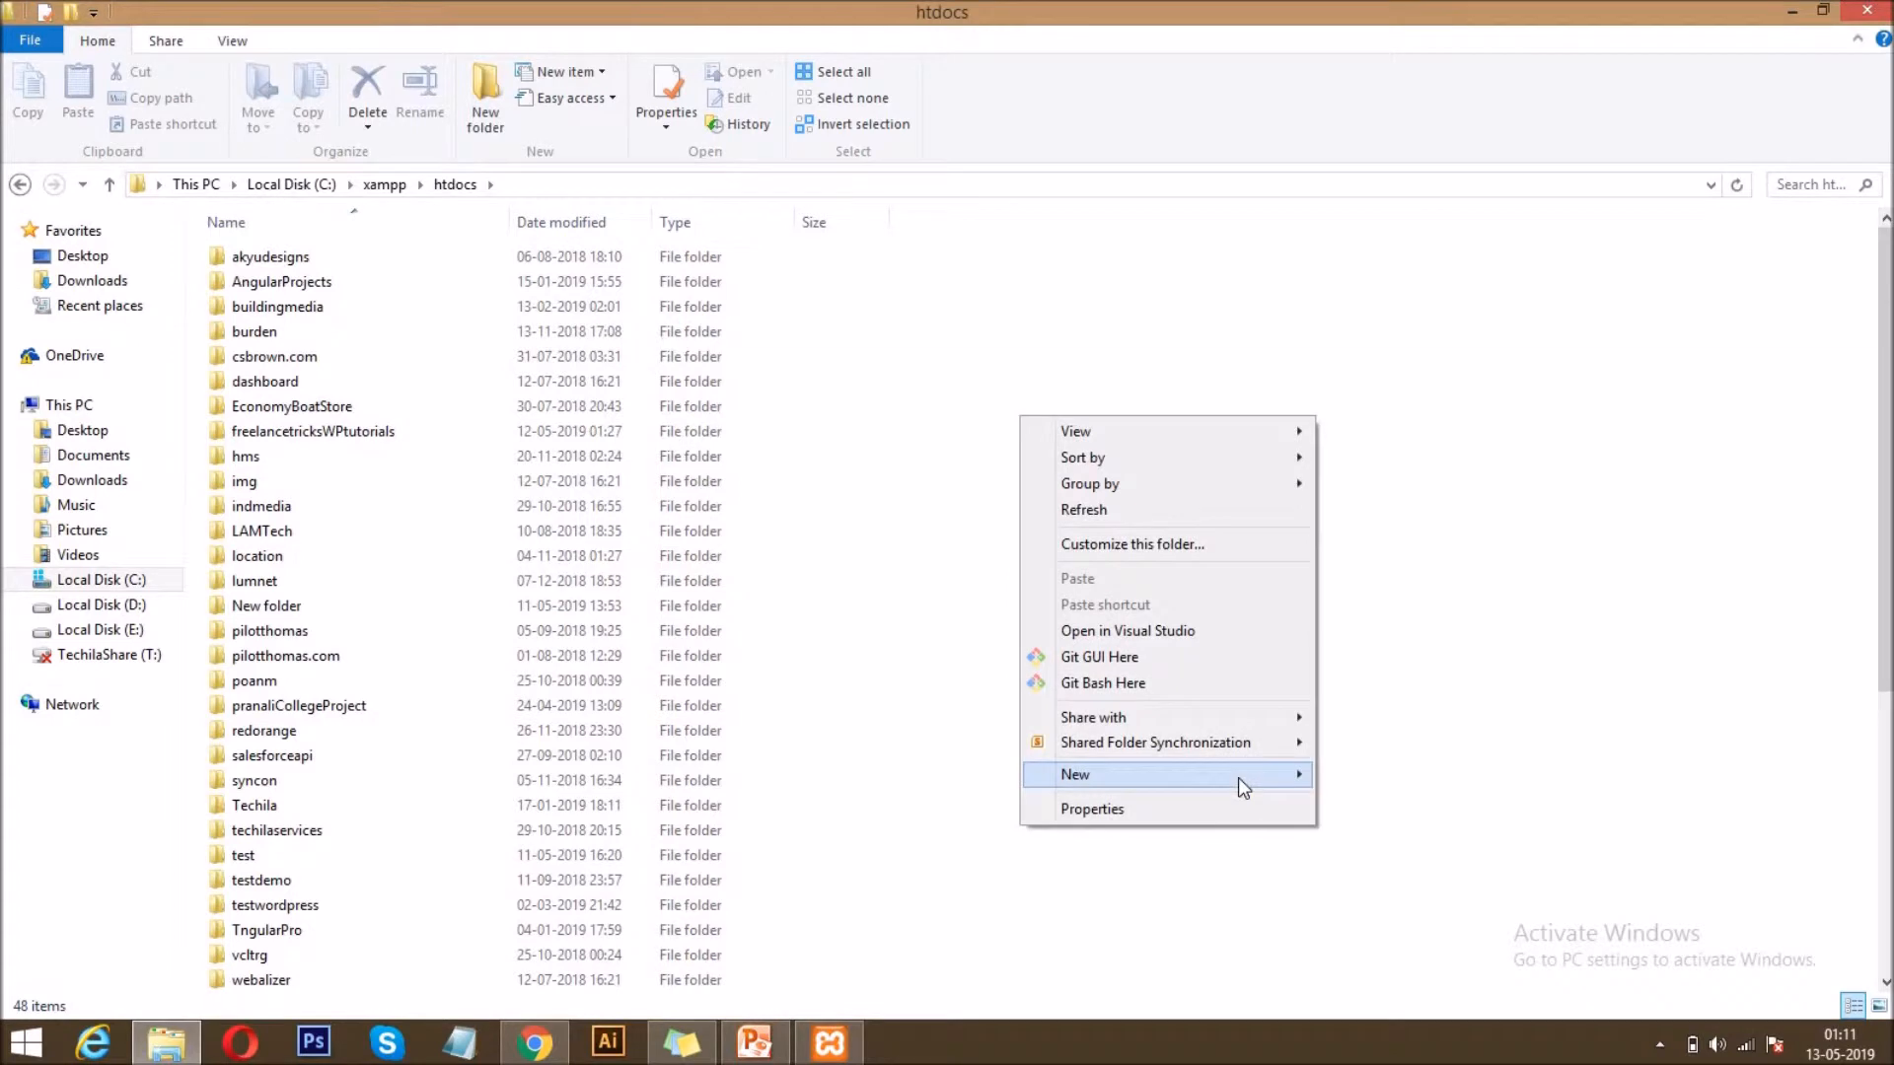
mouse_move(1238, 778)
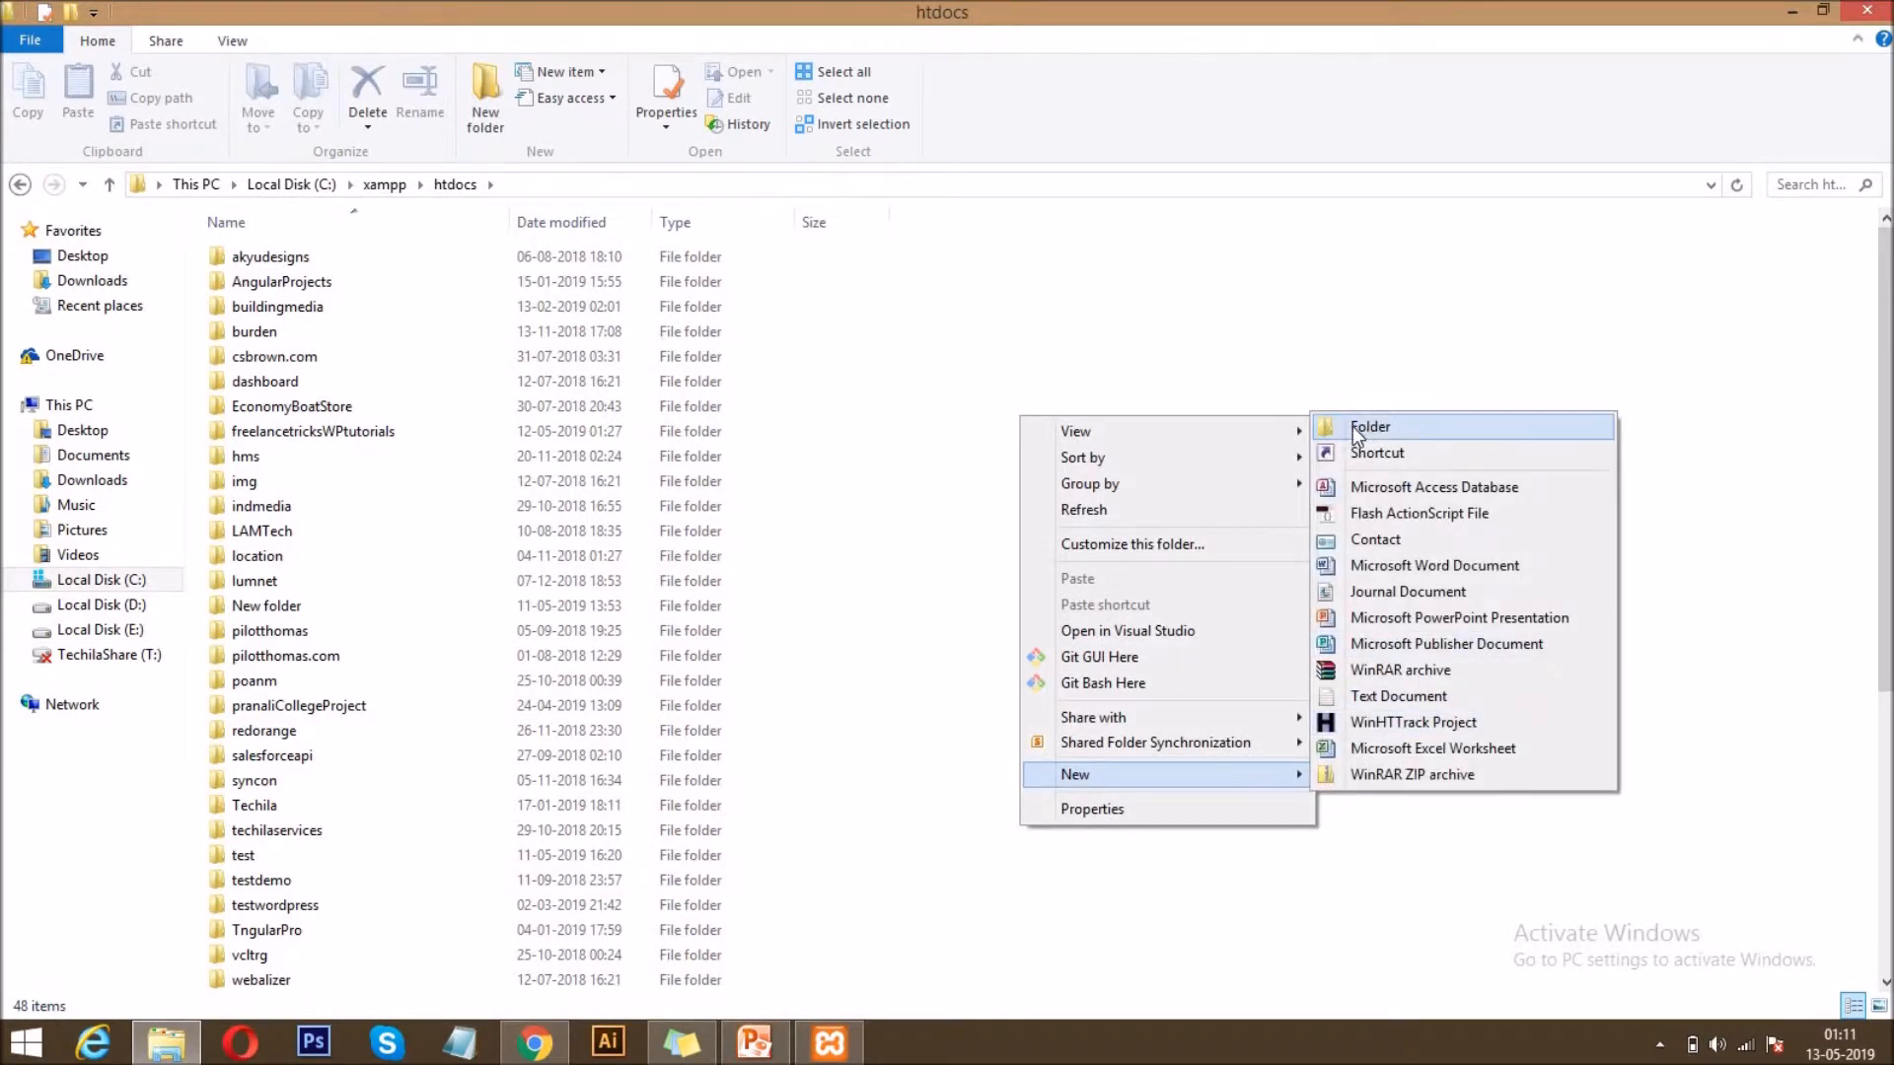
click(1370, 427)
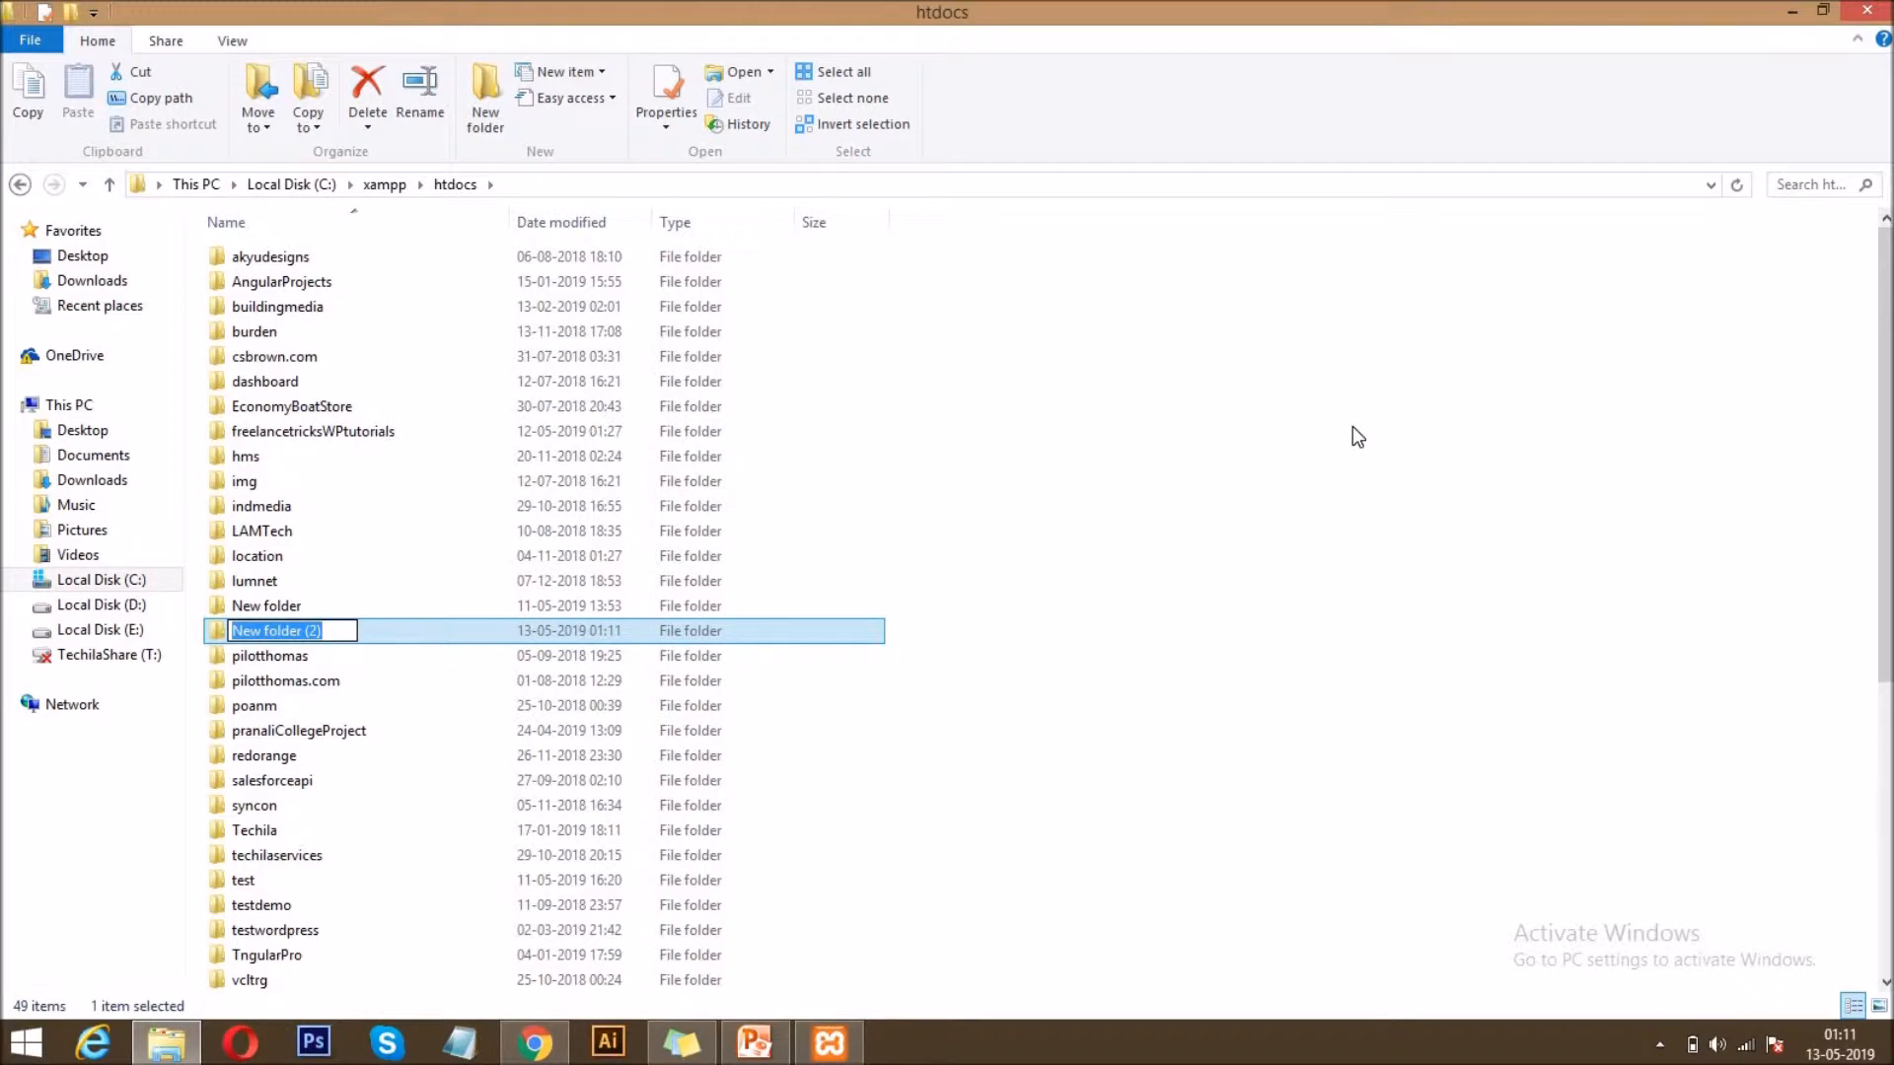
text(testwo)
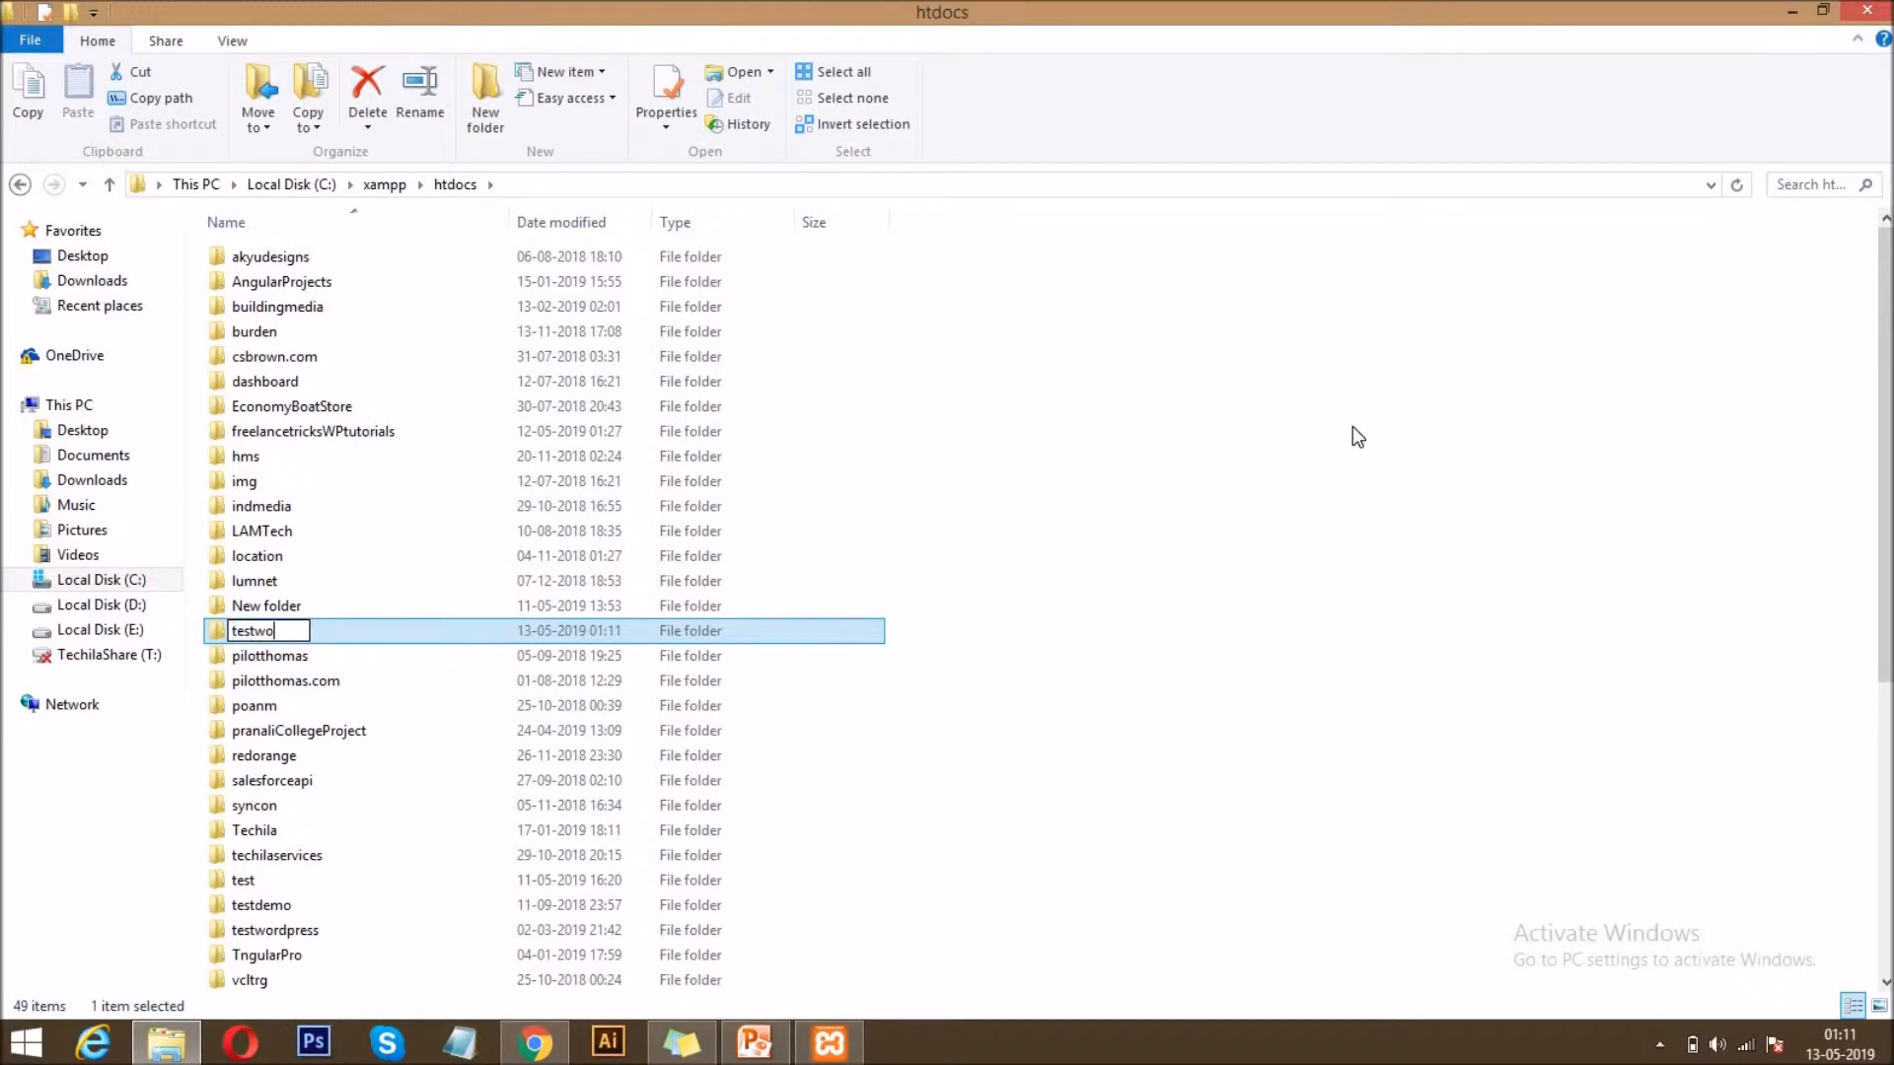
text(rdpresstutorials)
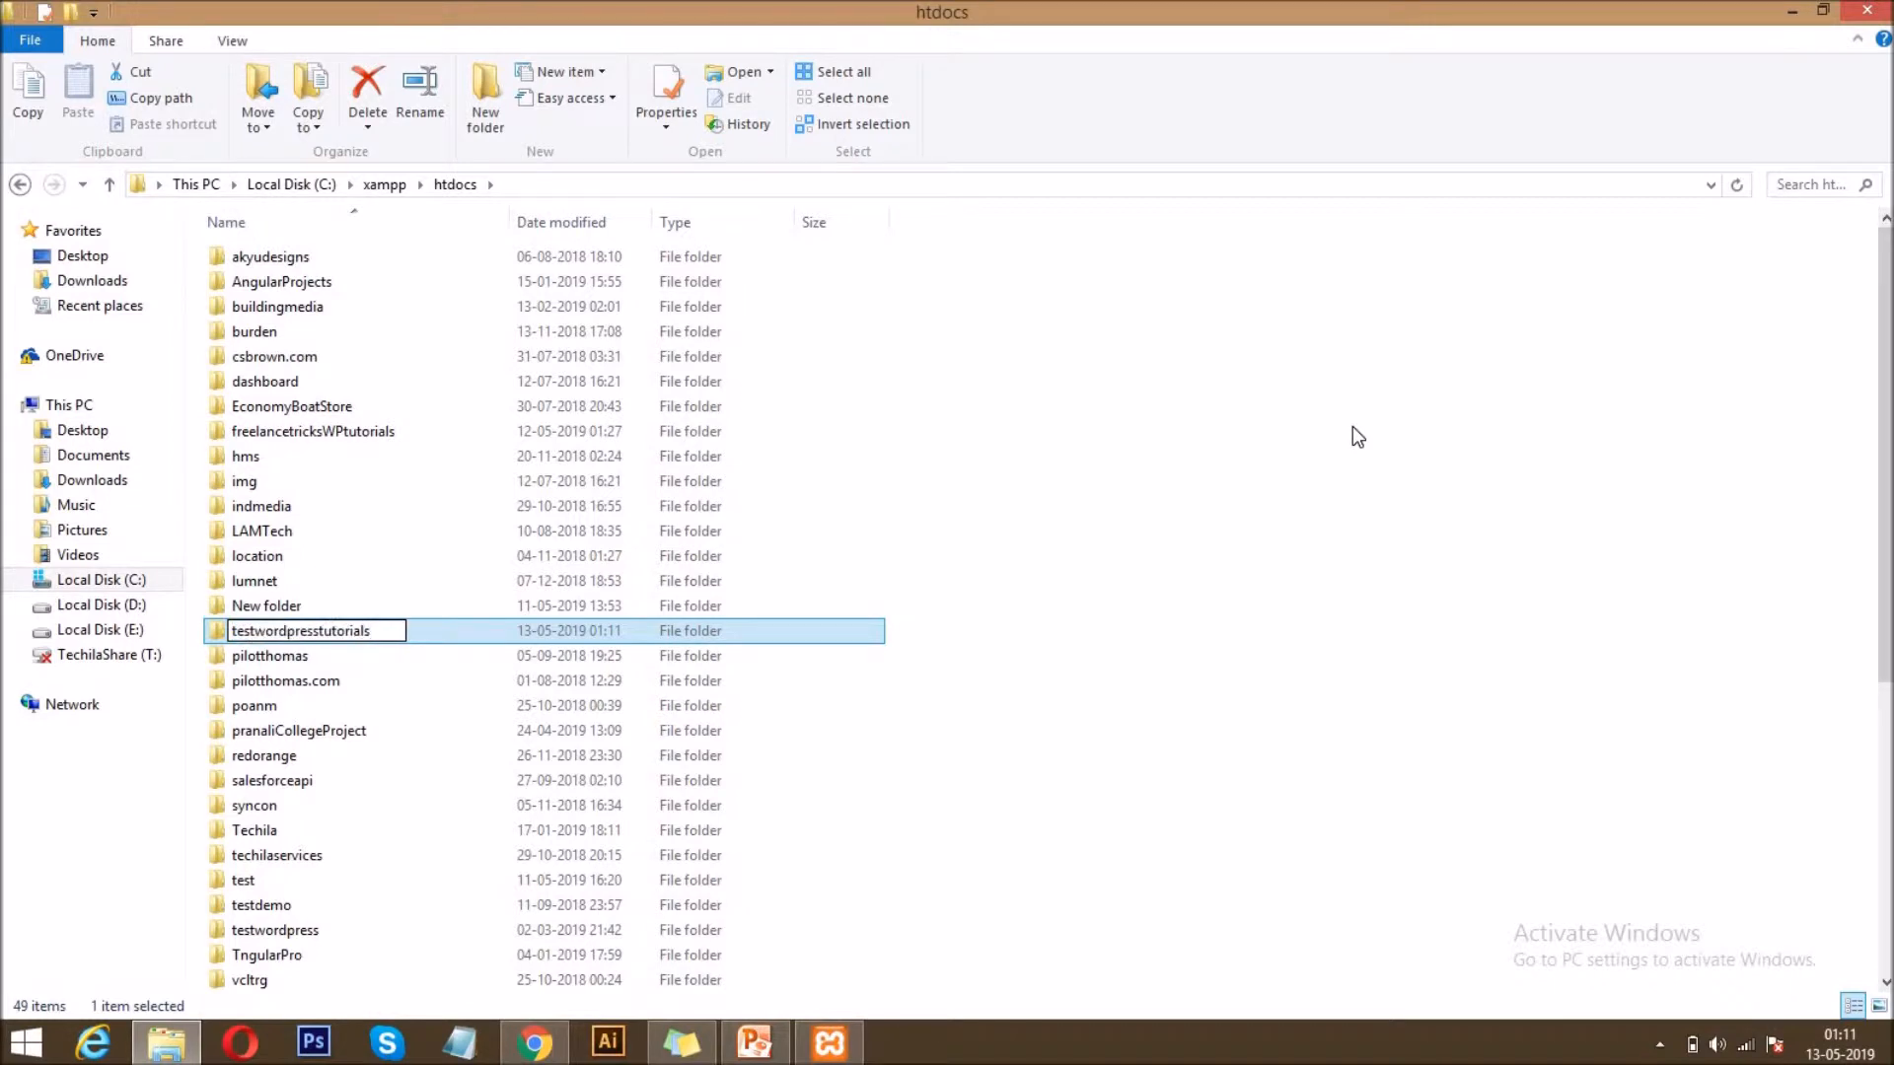
key(Return)
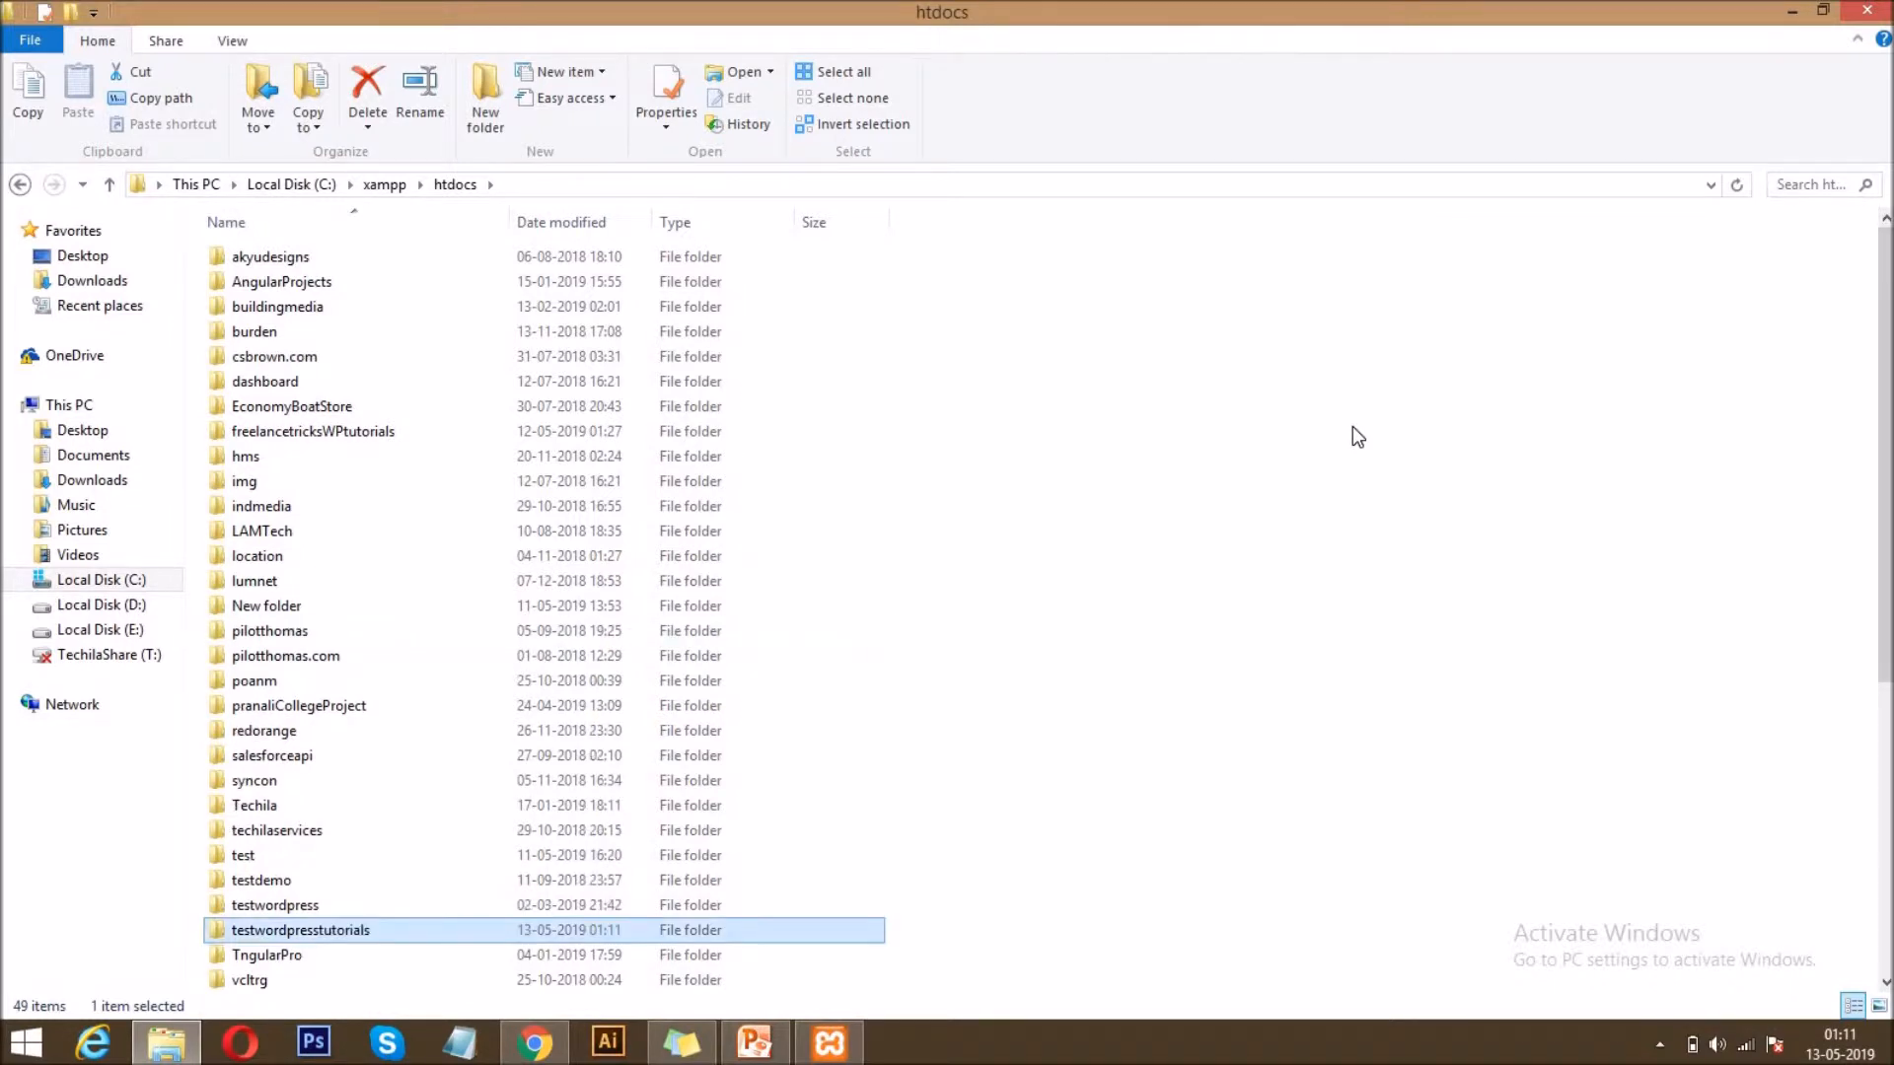
key(Return)
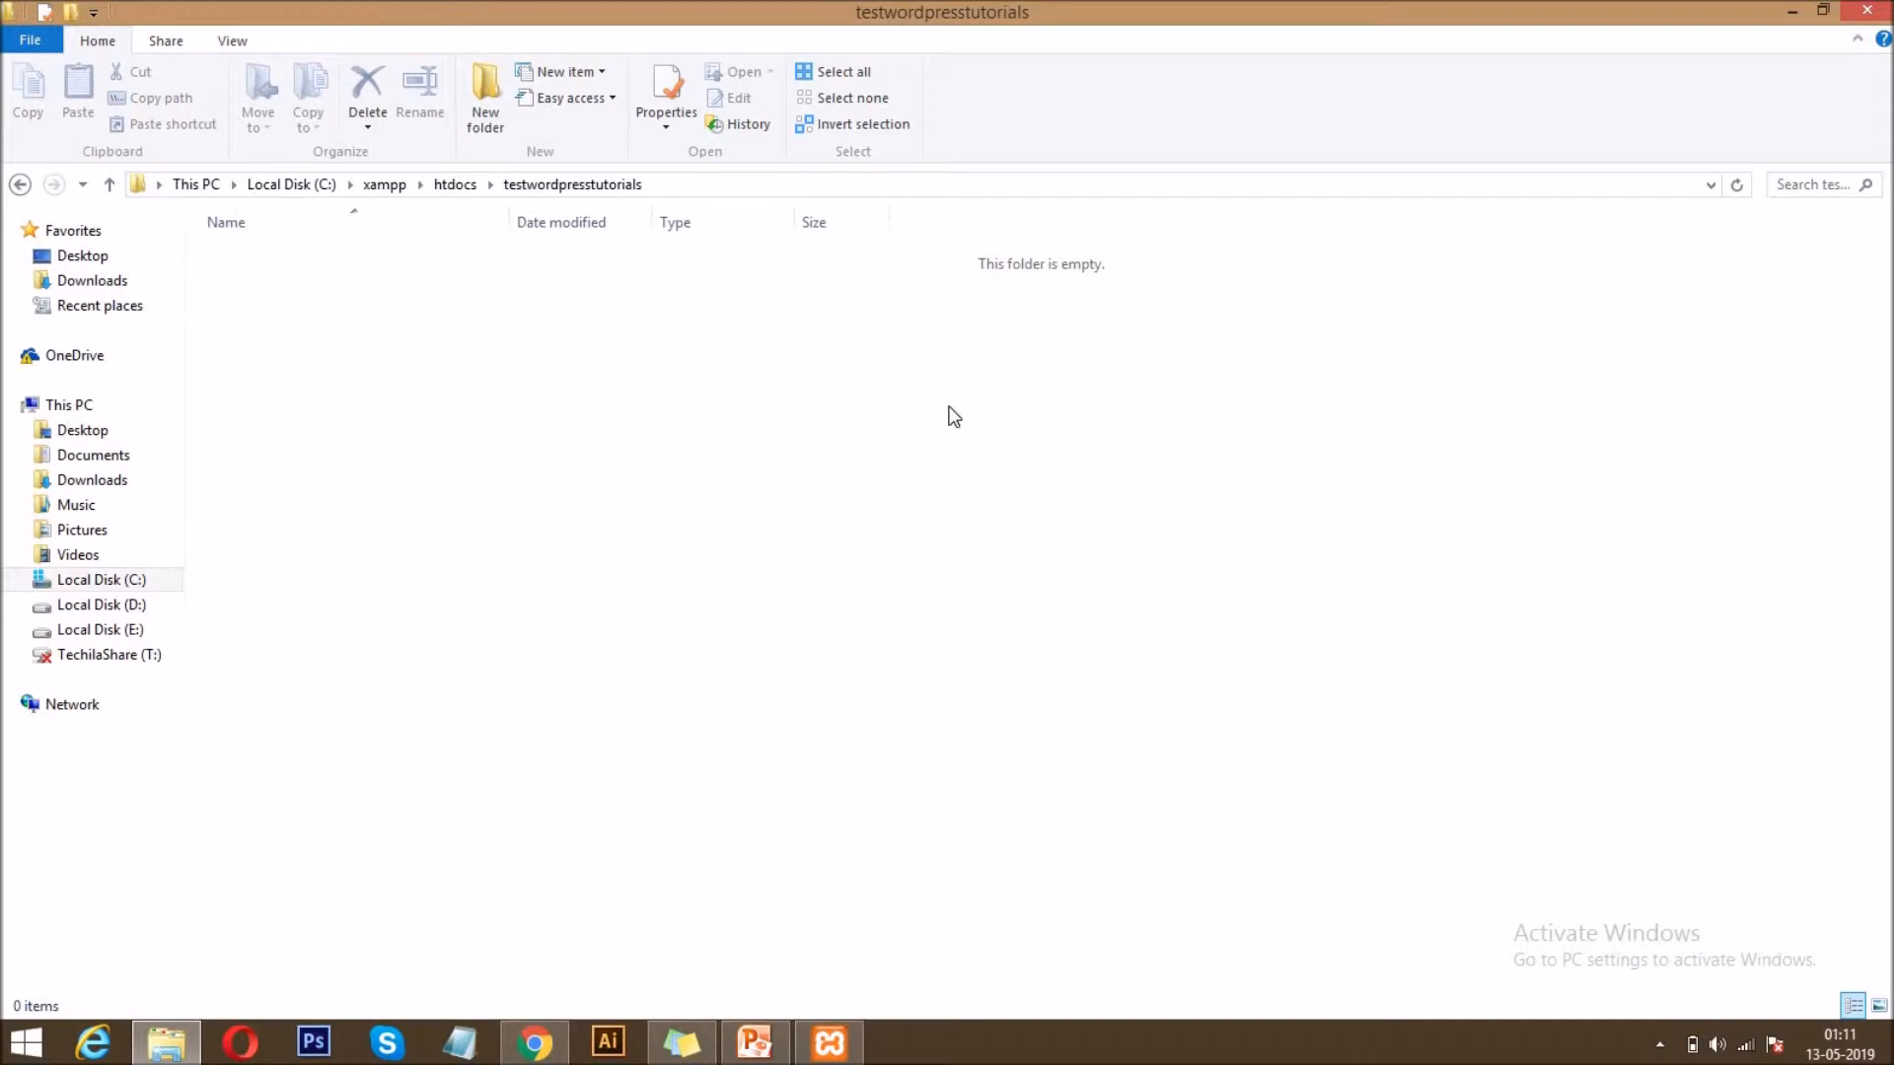
click(456, 193)
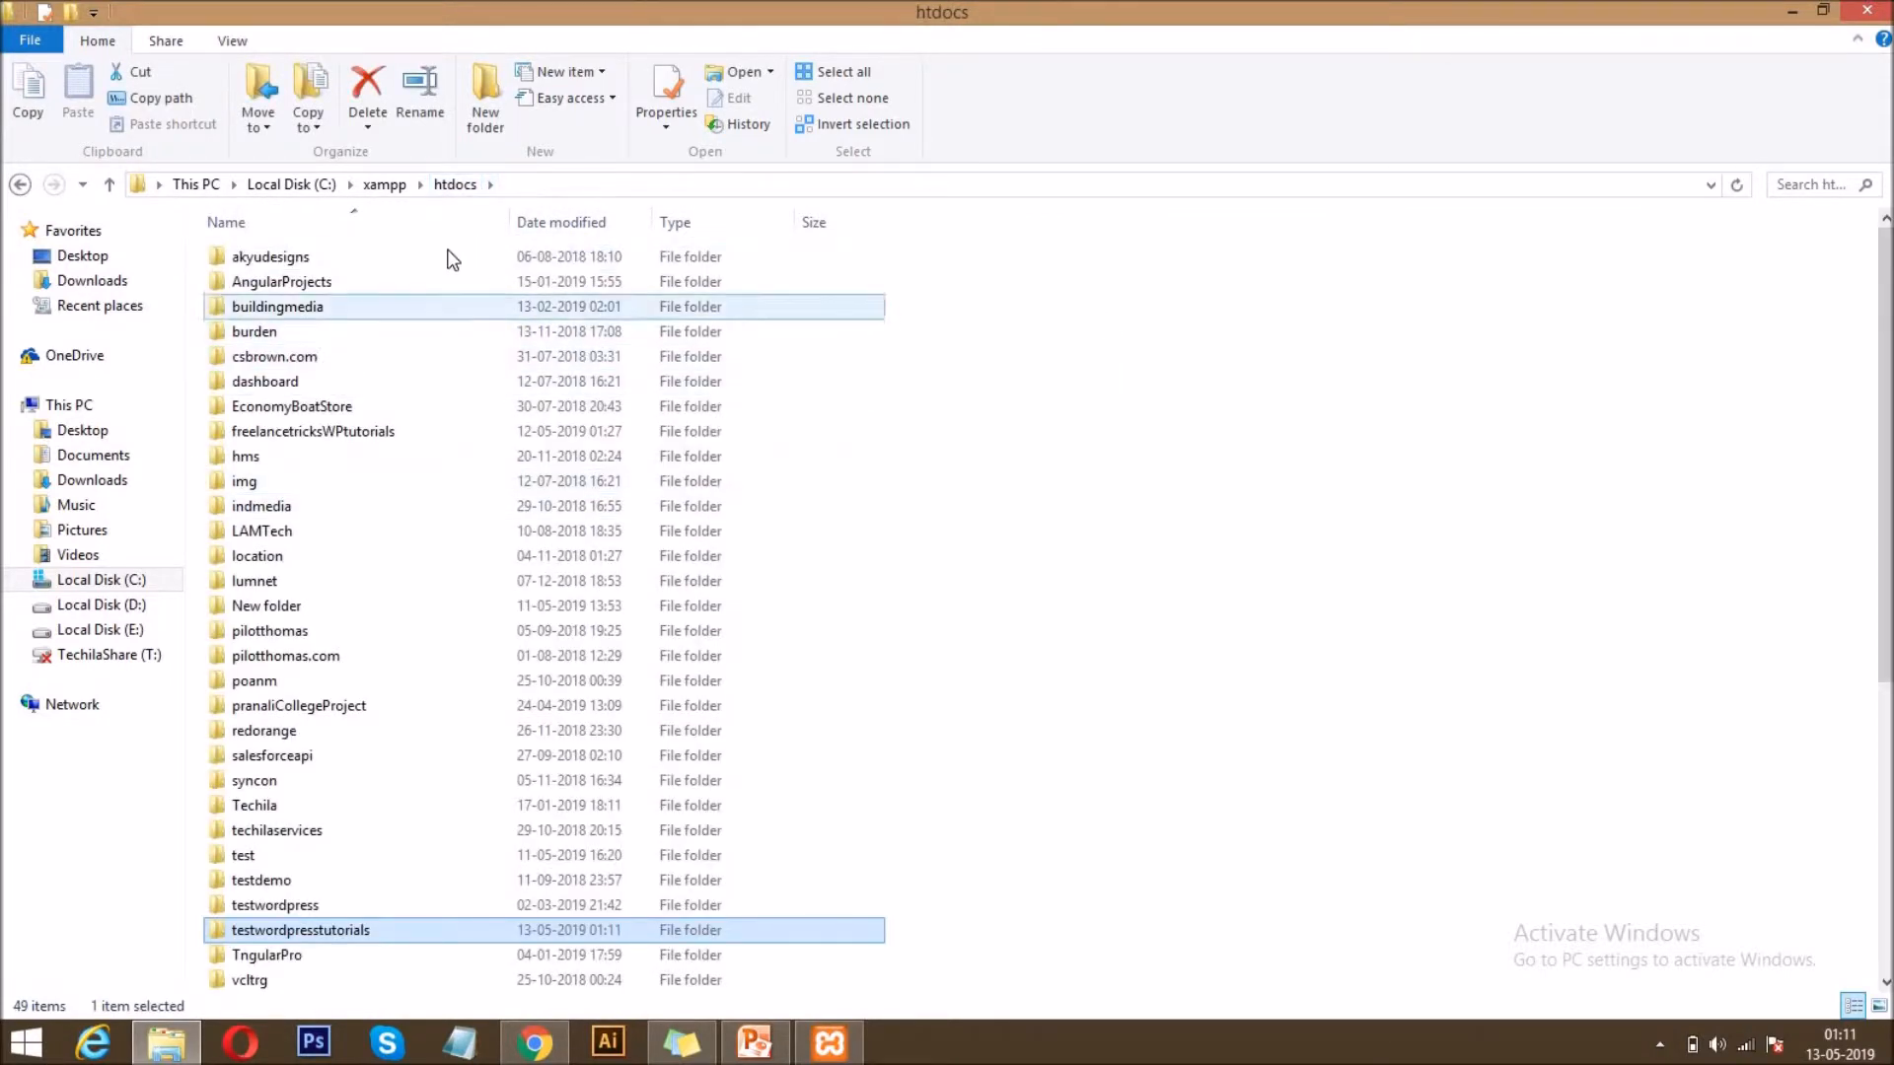
double_click(281, 932)
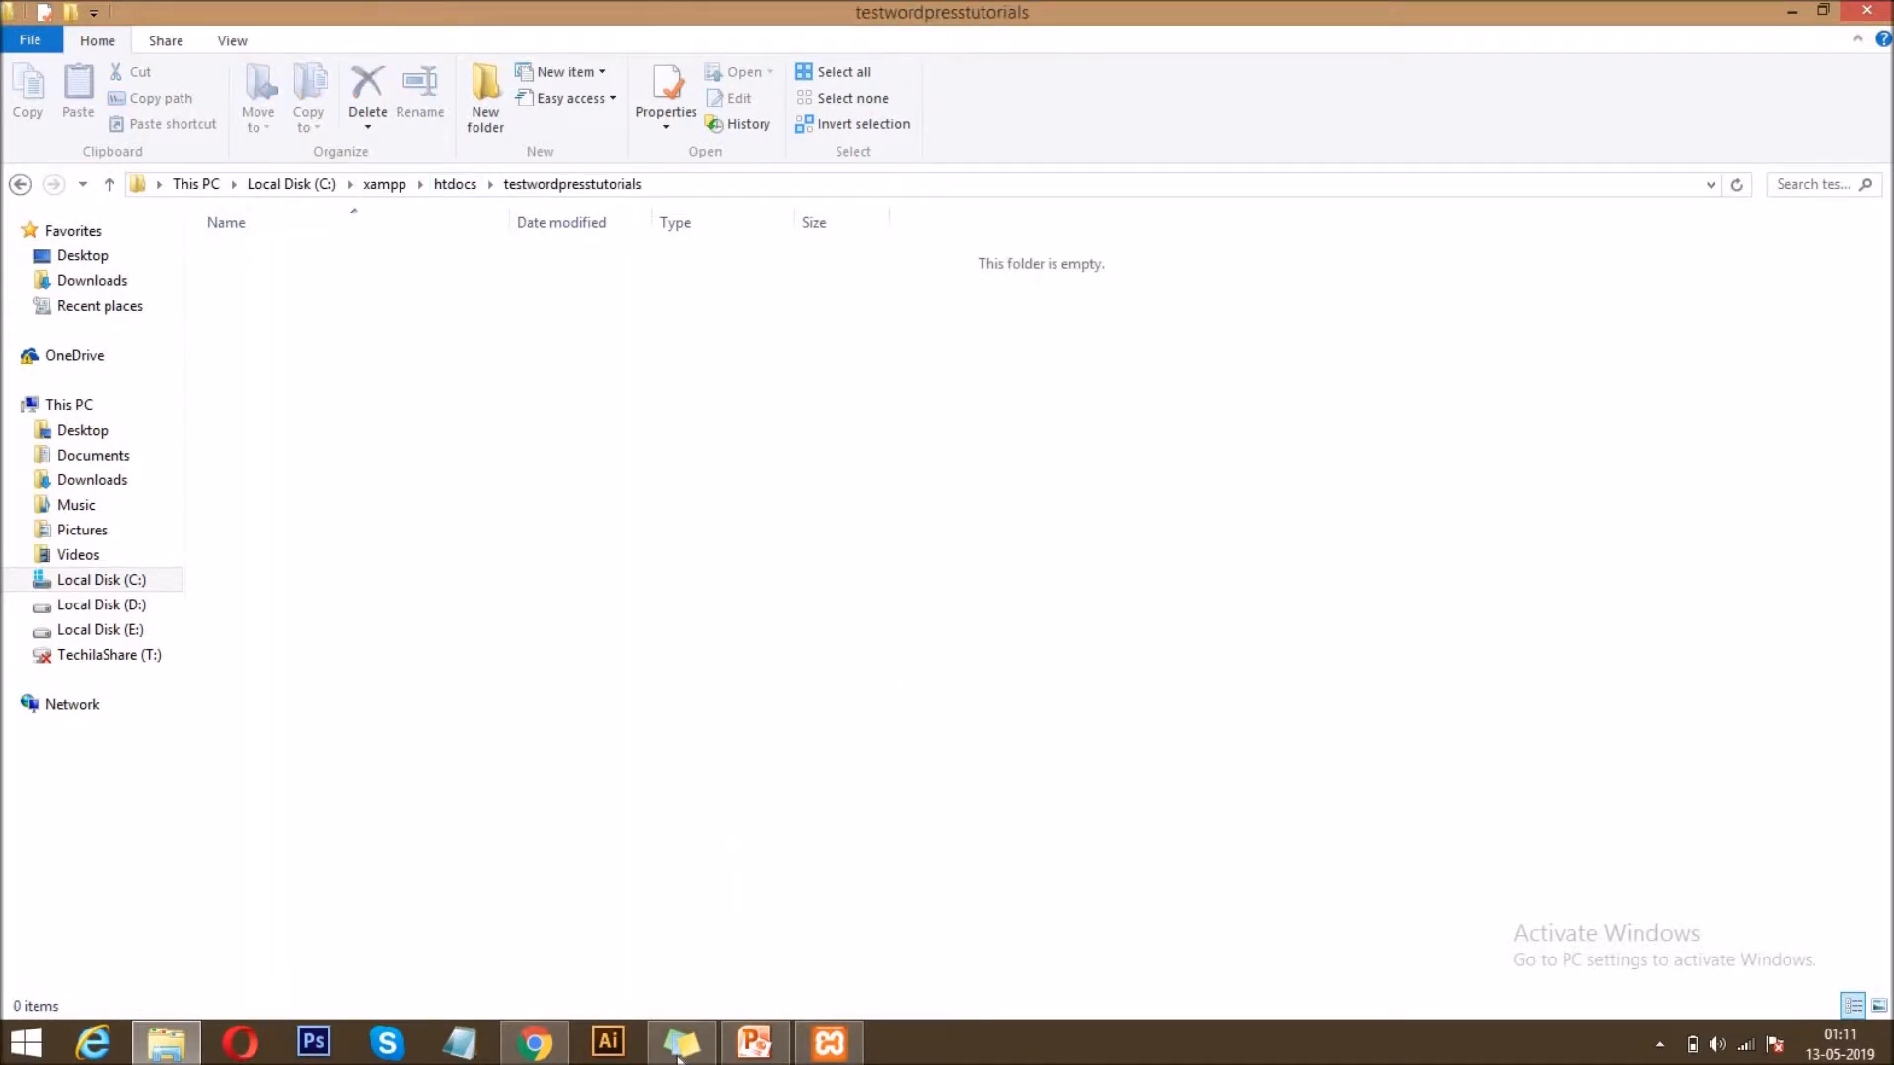
Move the downloaded wordpress-5.2.zip from Downloads into the testwordpresstutorials folder and extract it there with WinRAR.
click(533, 1044)
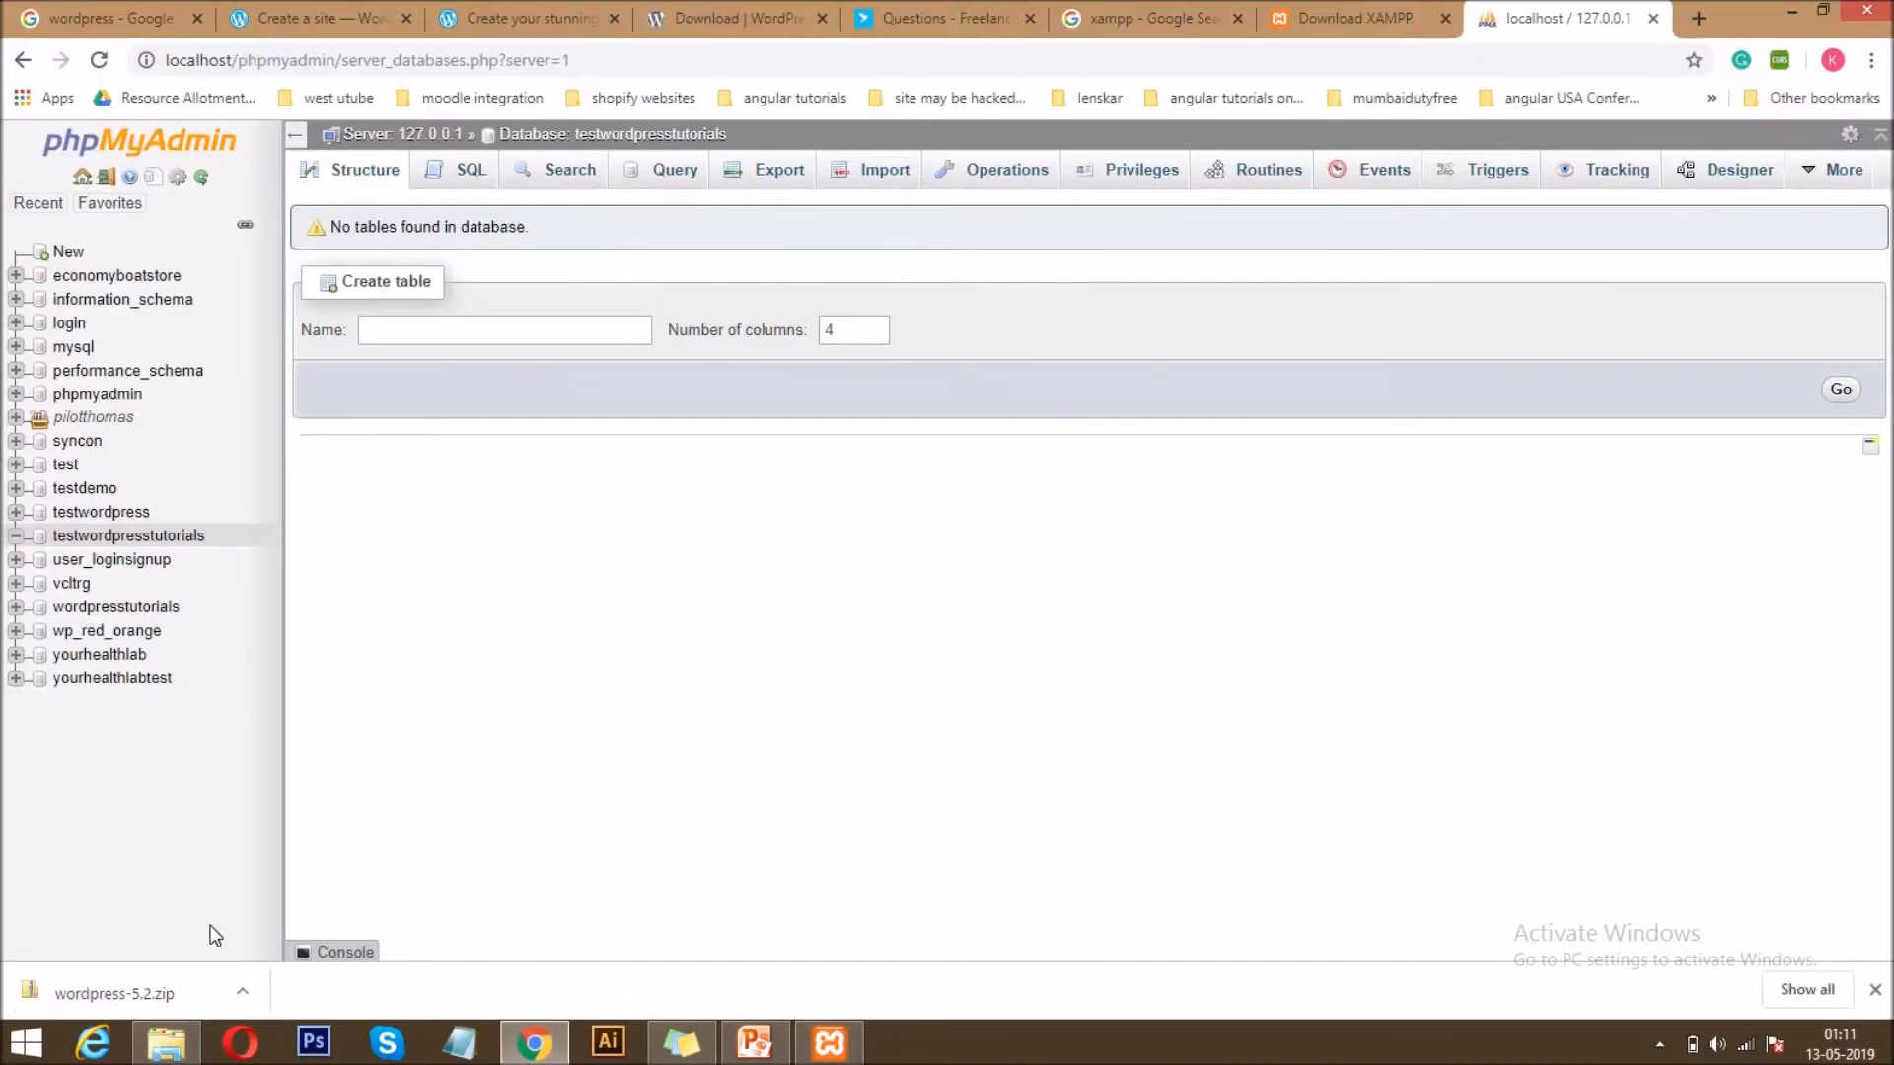
right_click(100, 1004)
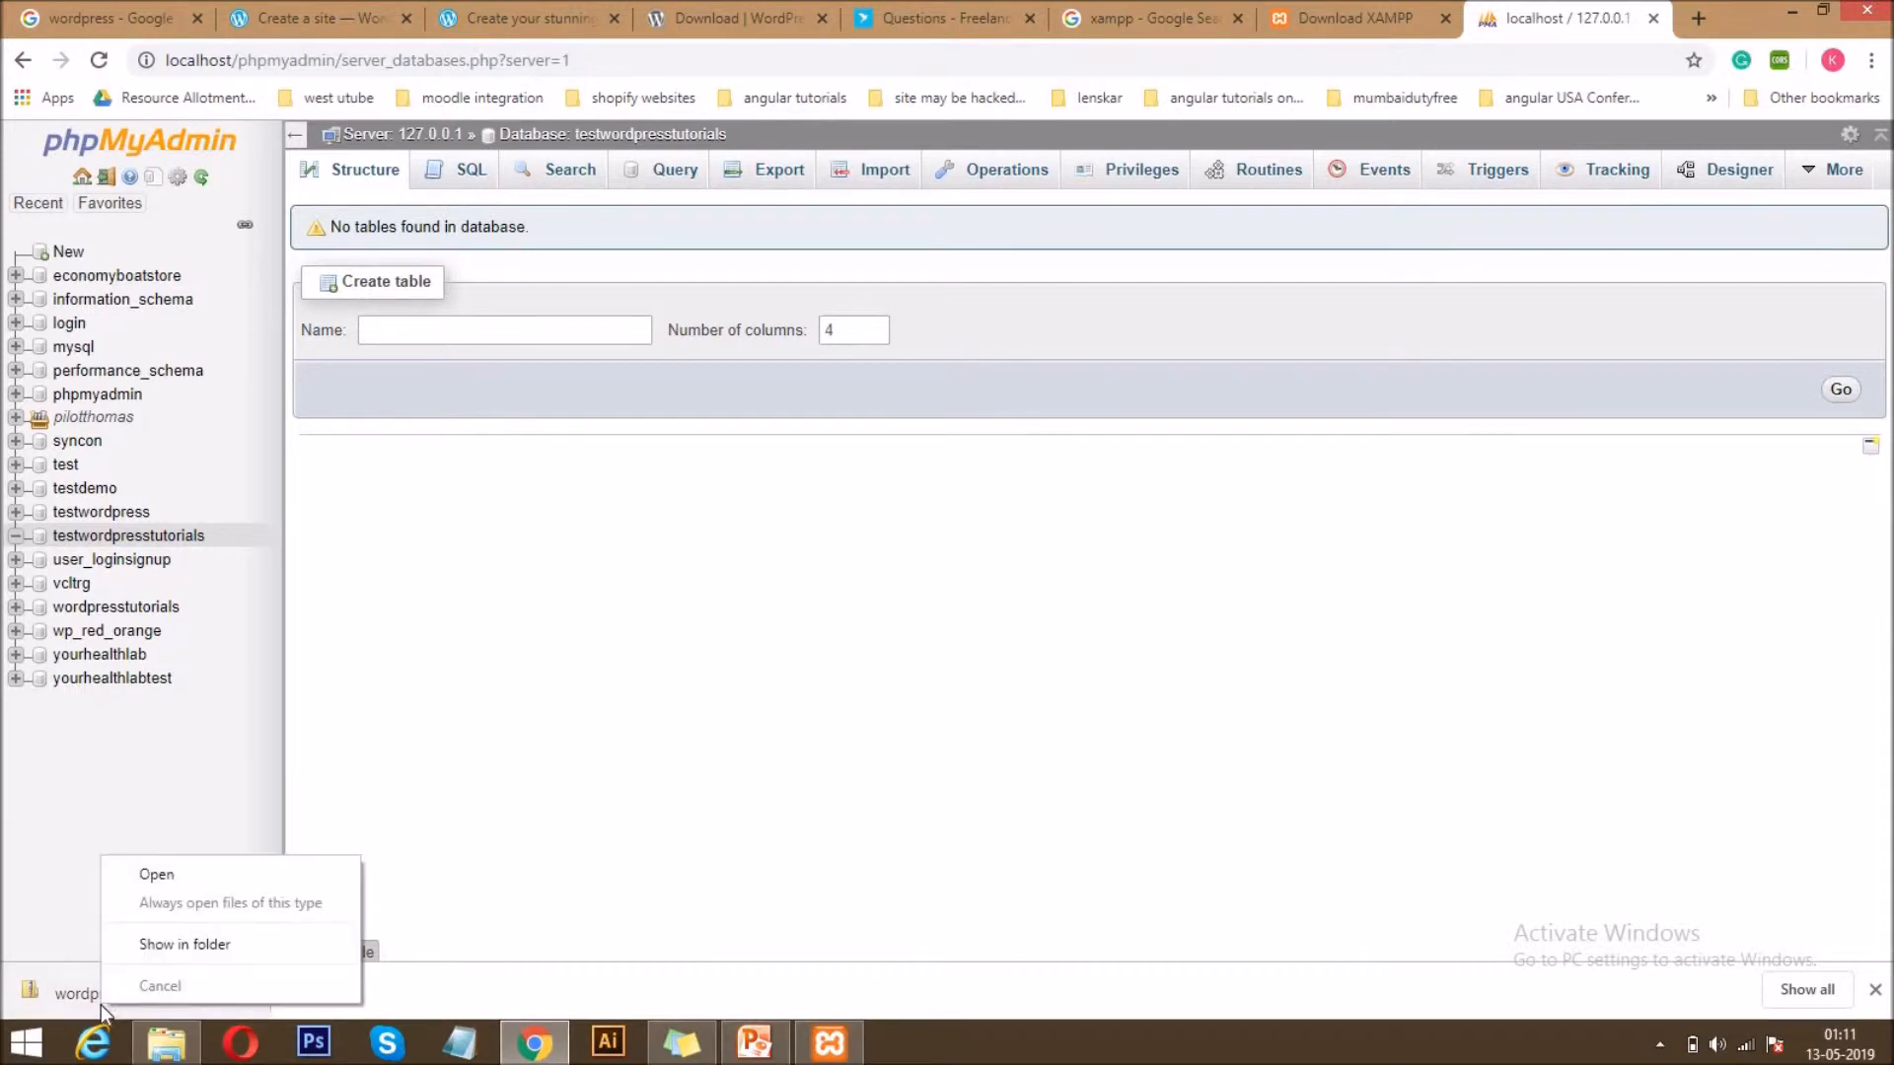
click(178, 944)
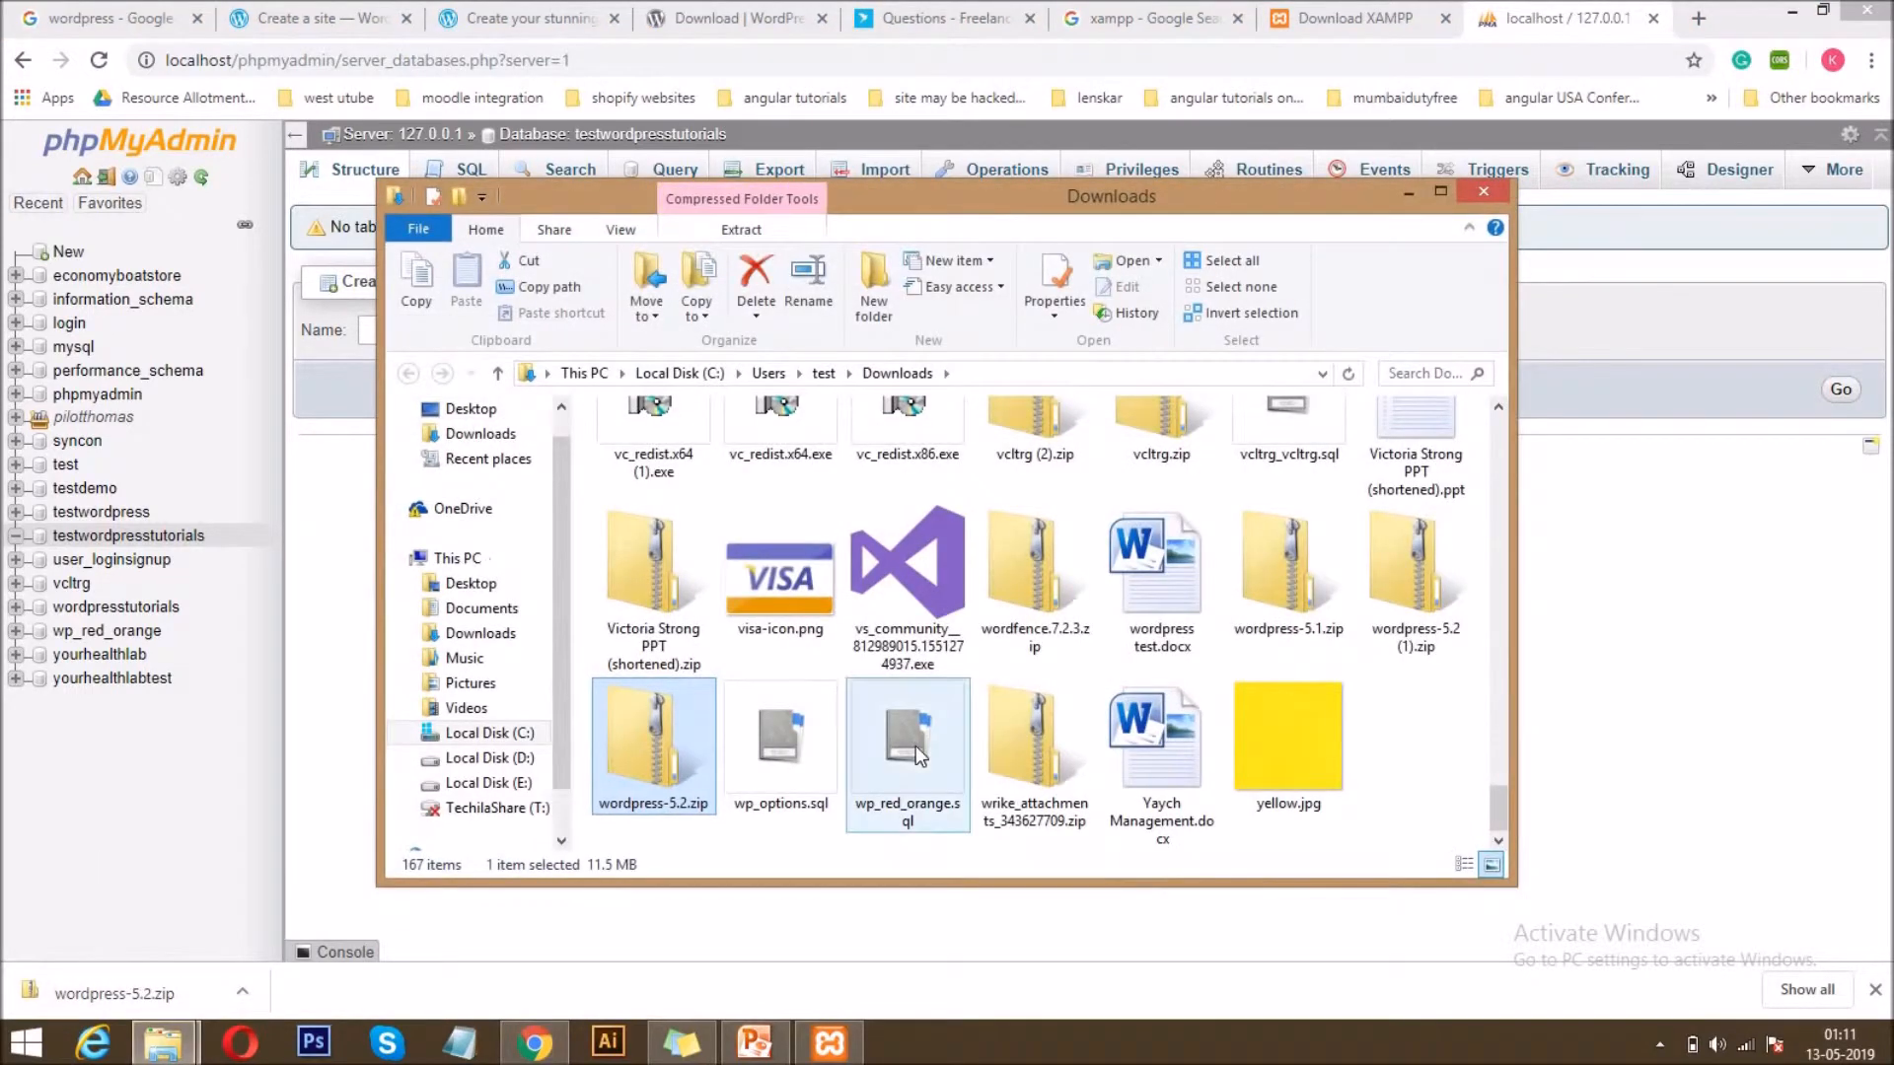
key(ctrl+x)
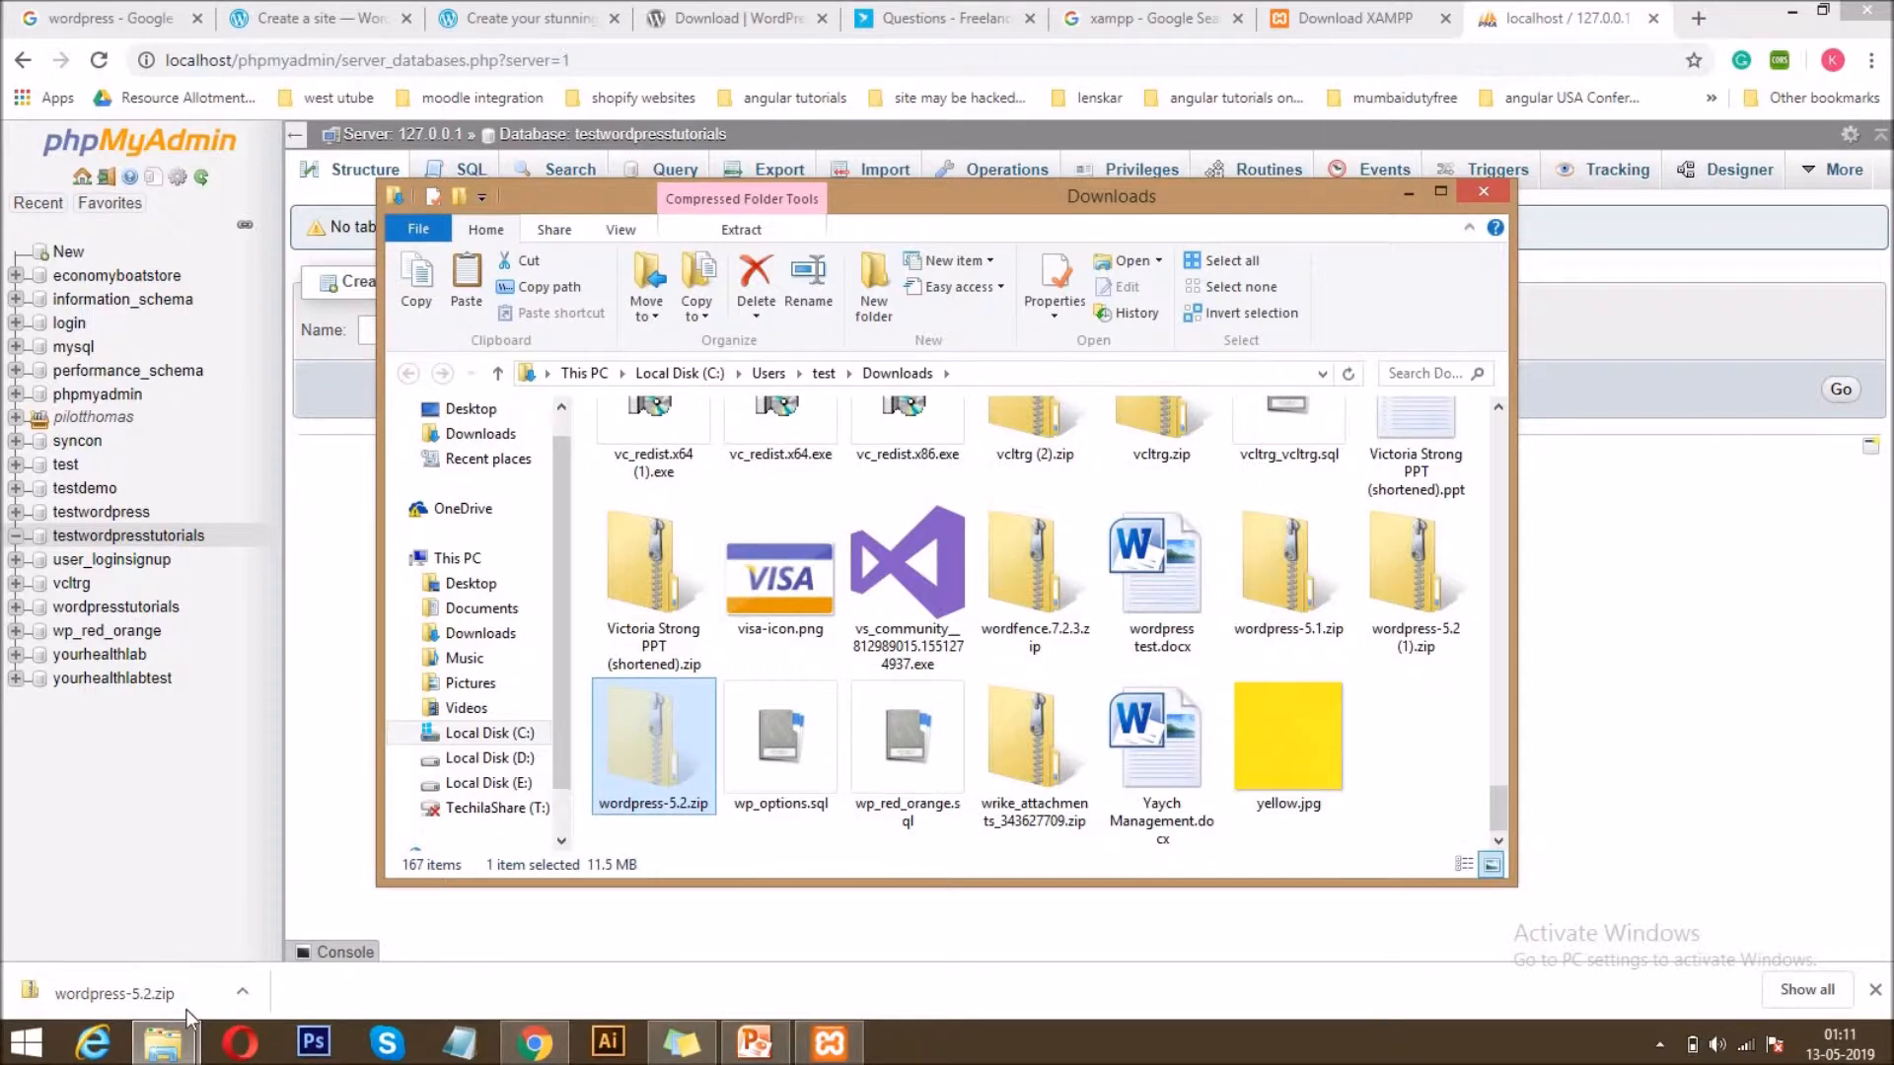
mouse_move(173, 1048)
click(138, 922)
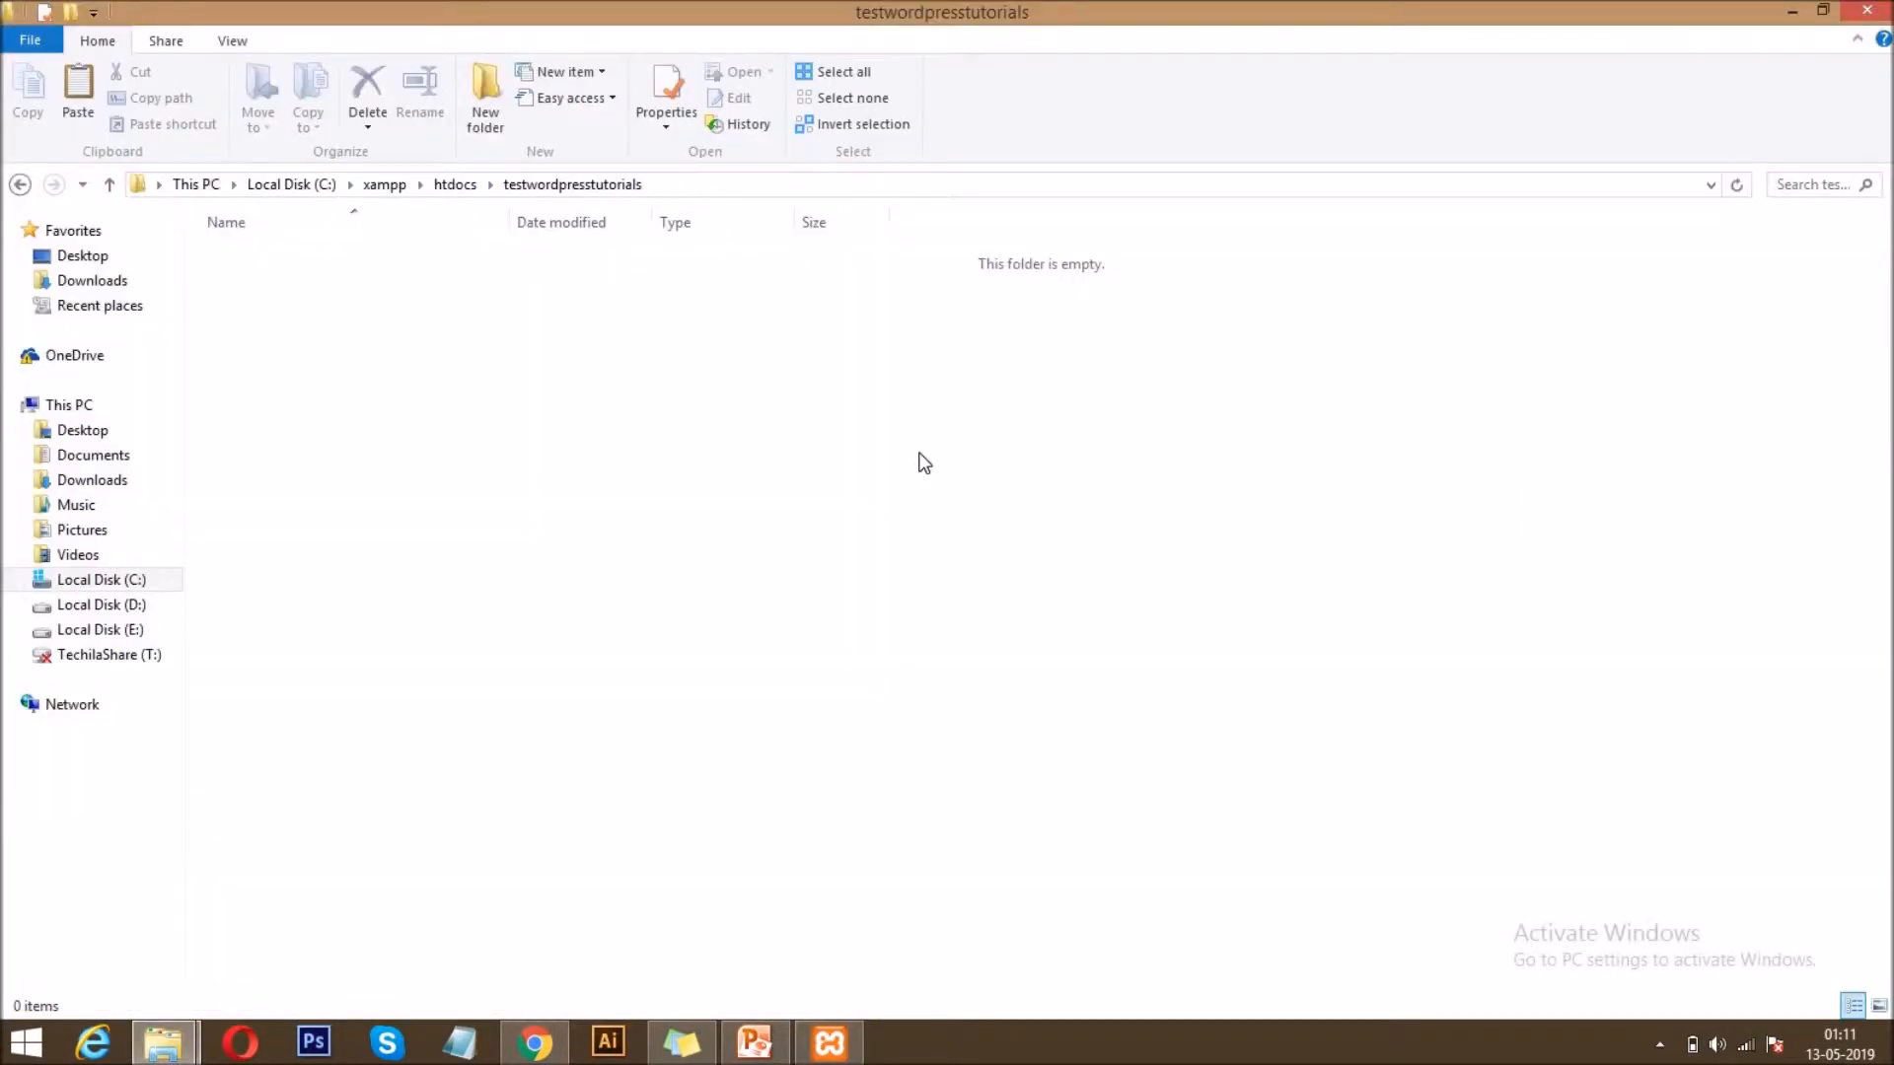
key(ctrl+v)
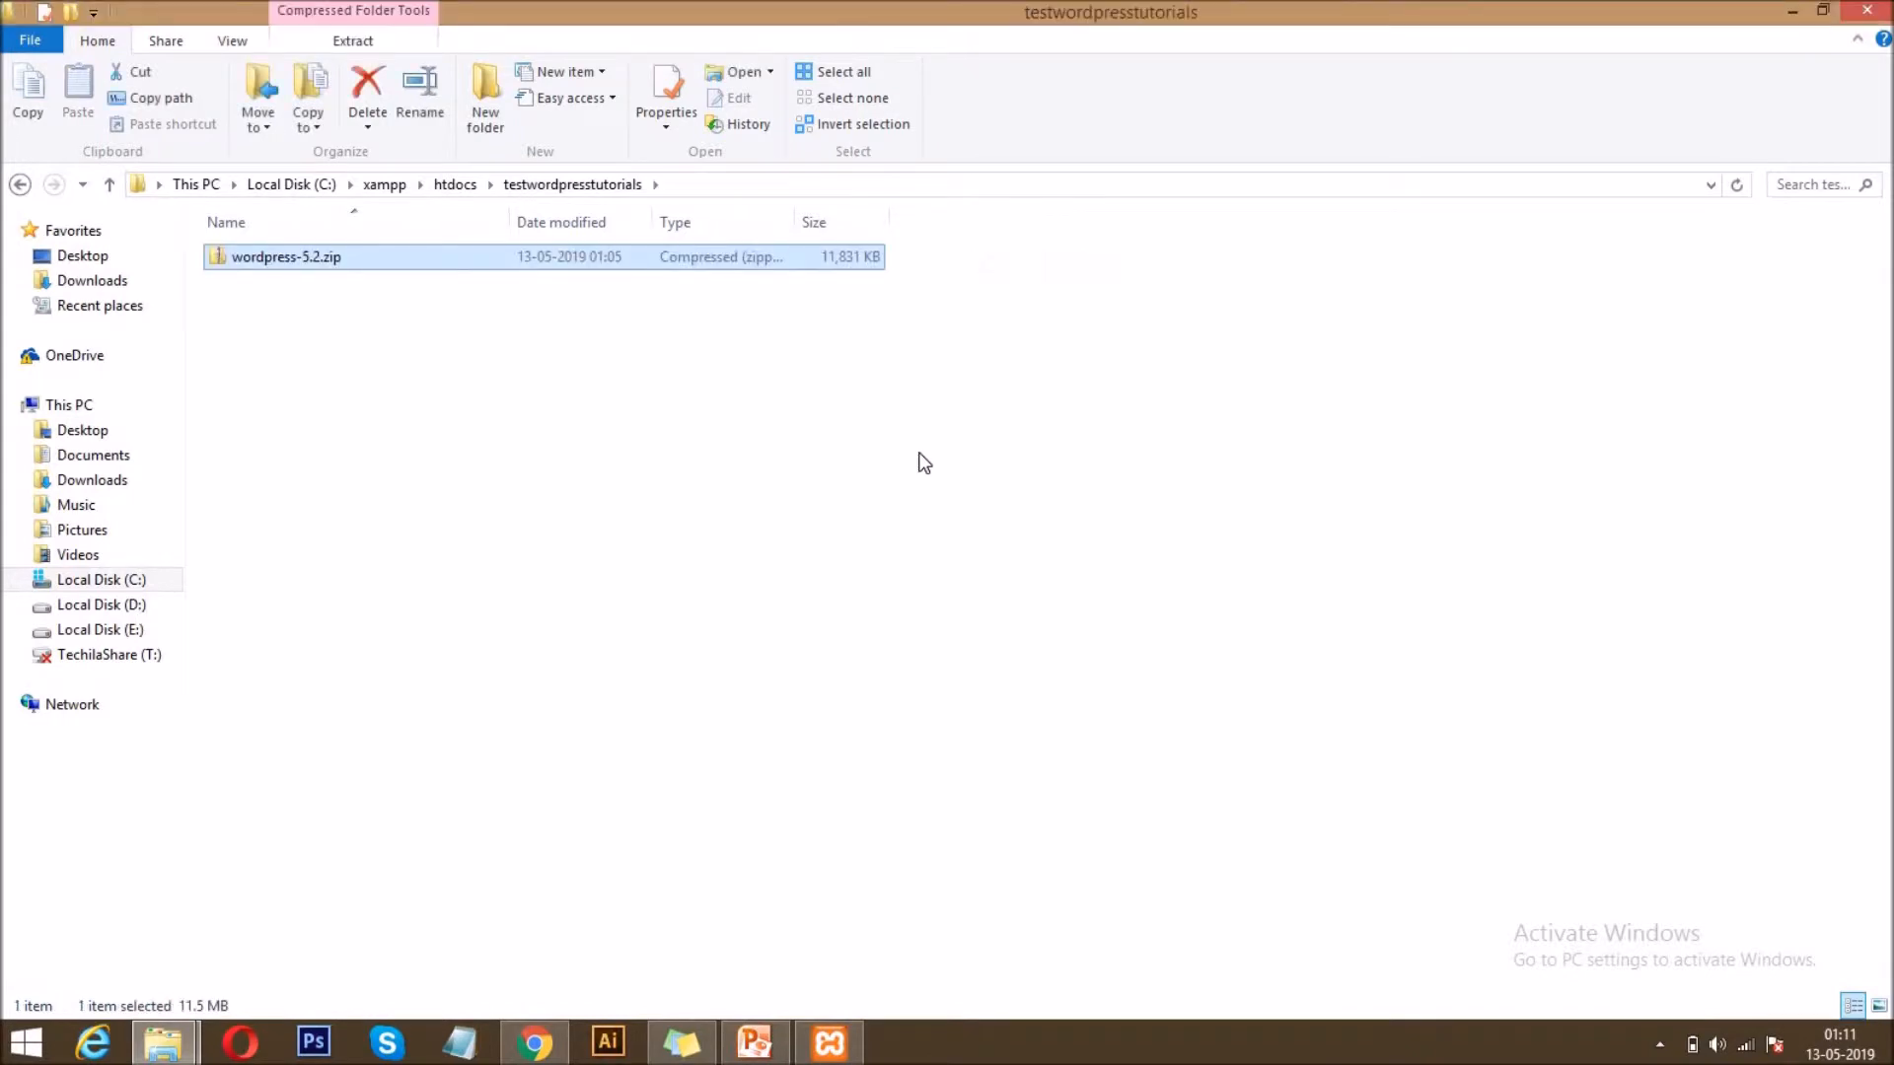
right_click(237, 267)
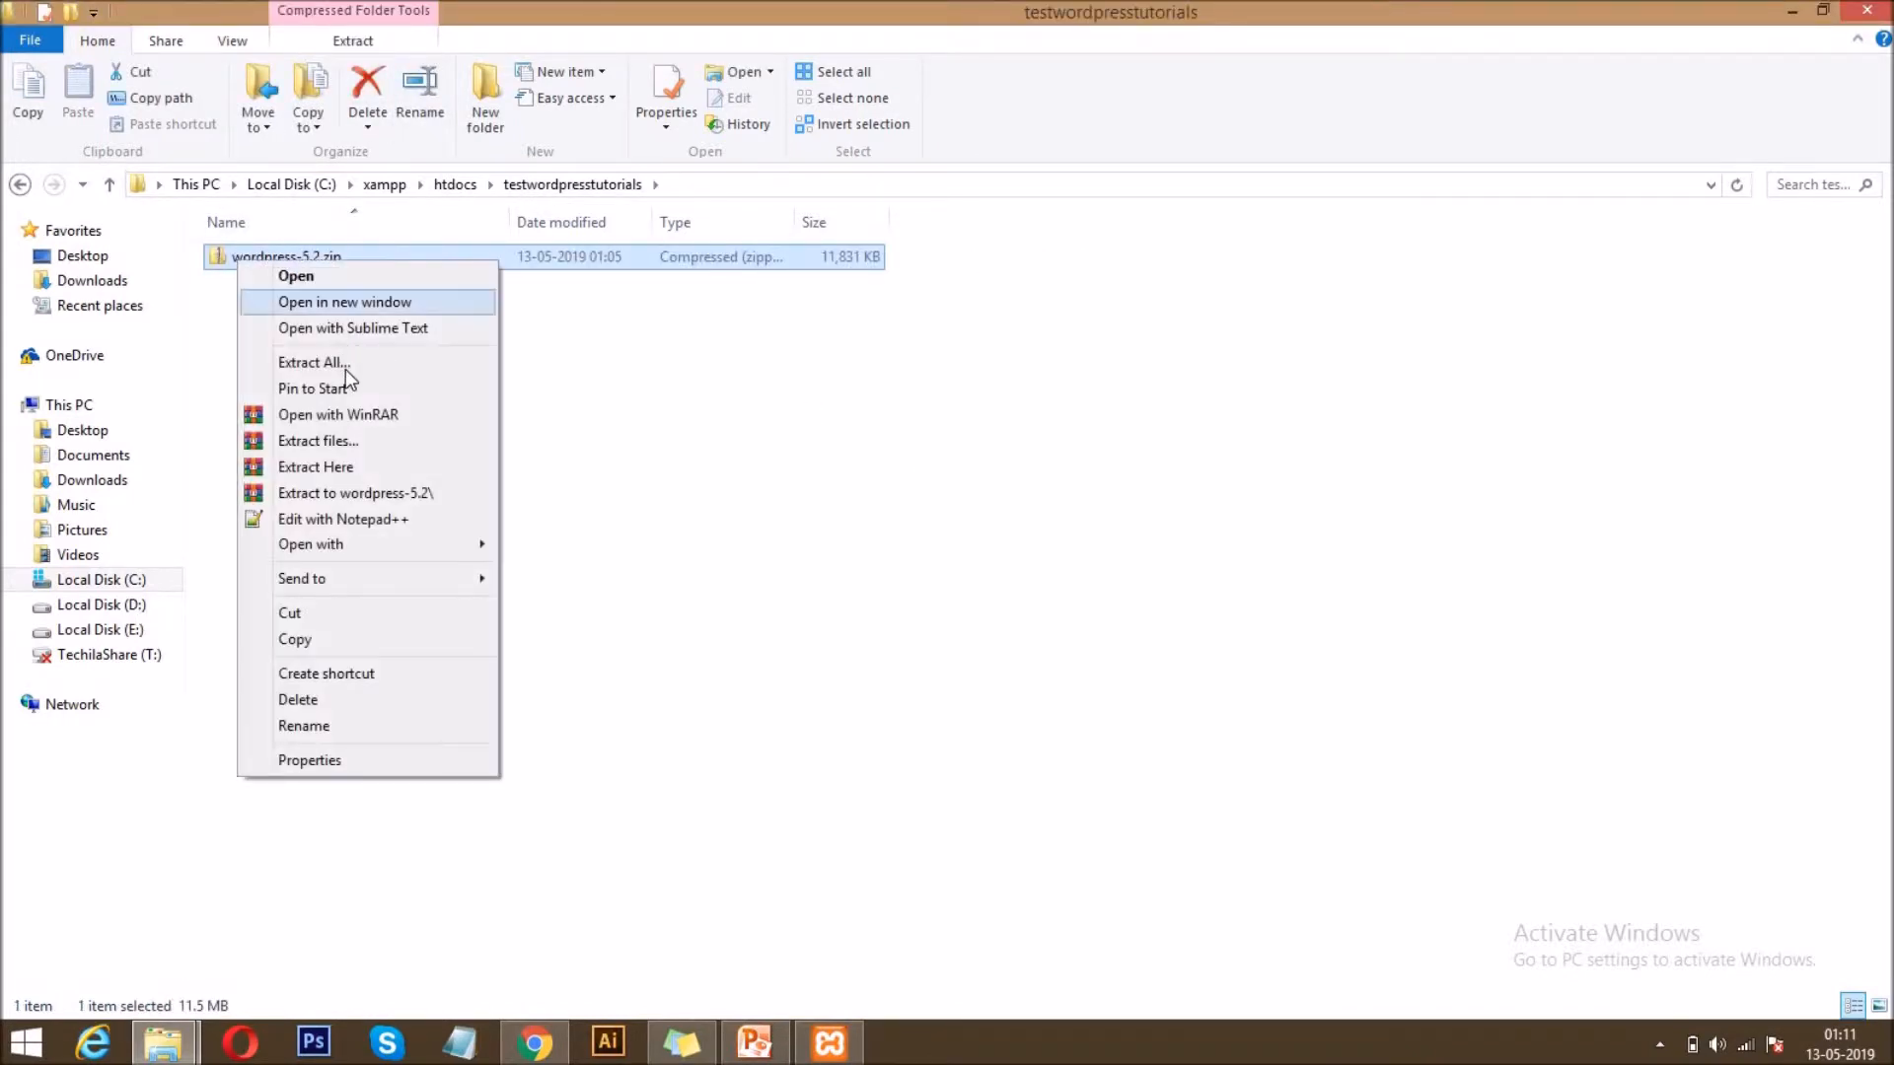
click(363, 469)
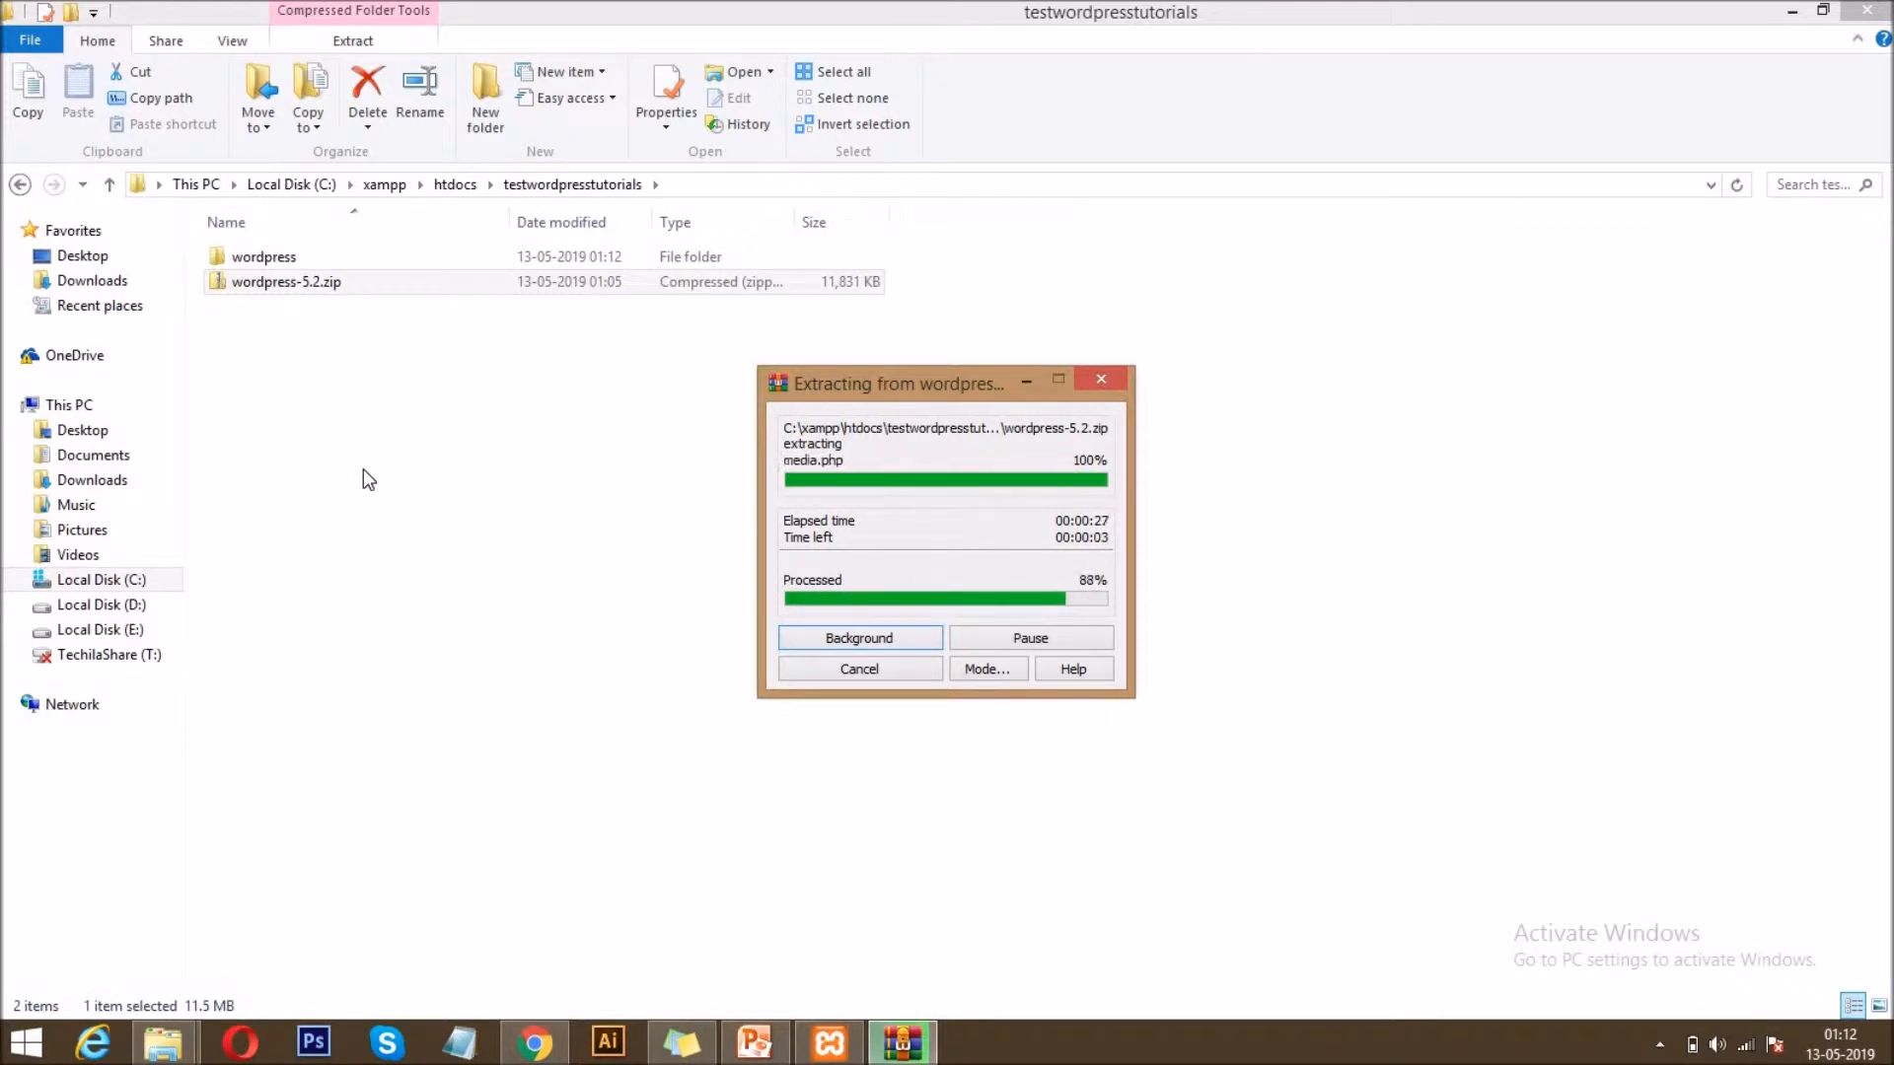
Switch to Chrome and look through the posts on the FreelanceTricks home page.
click(535, 1043)
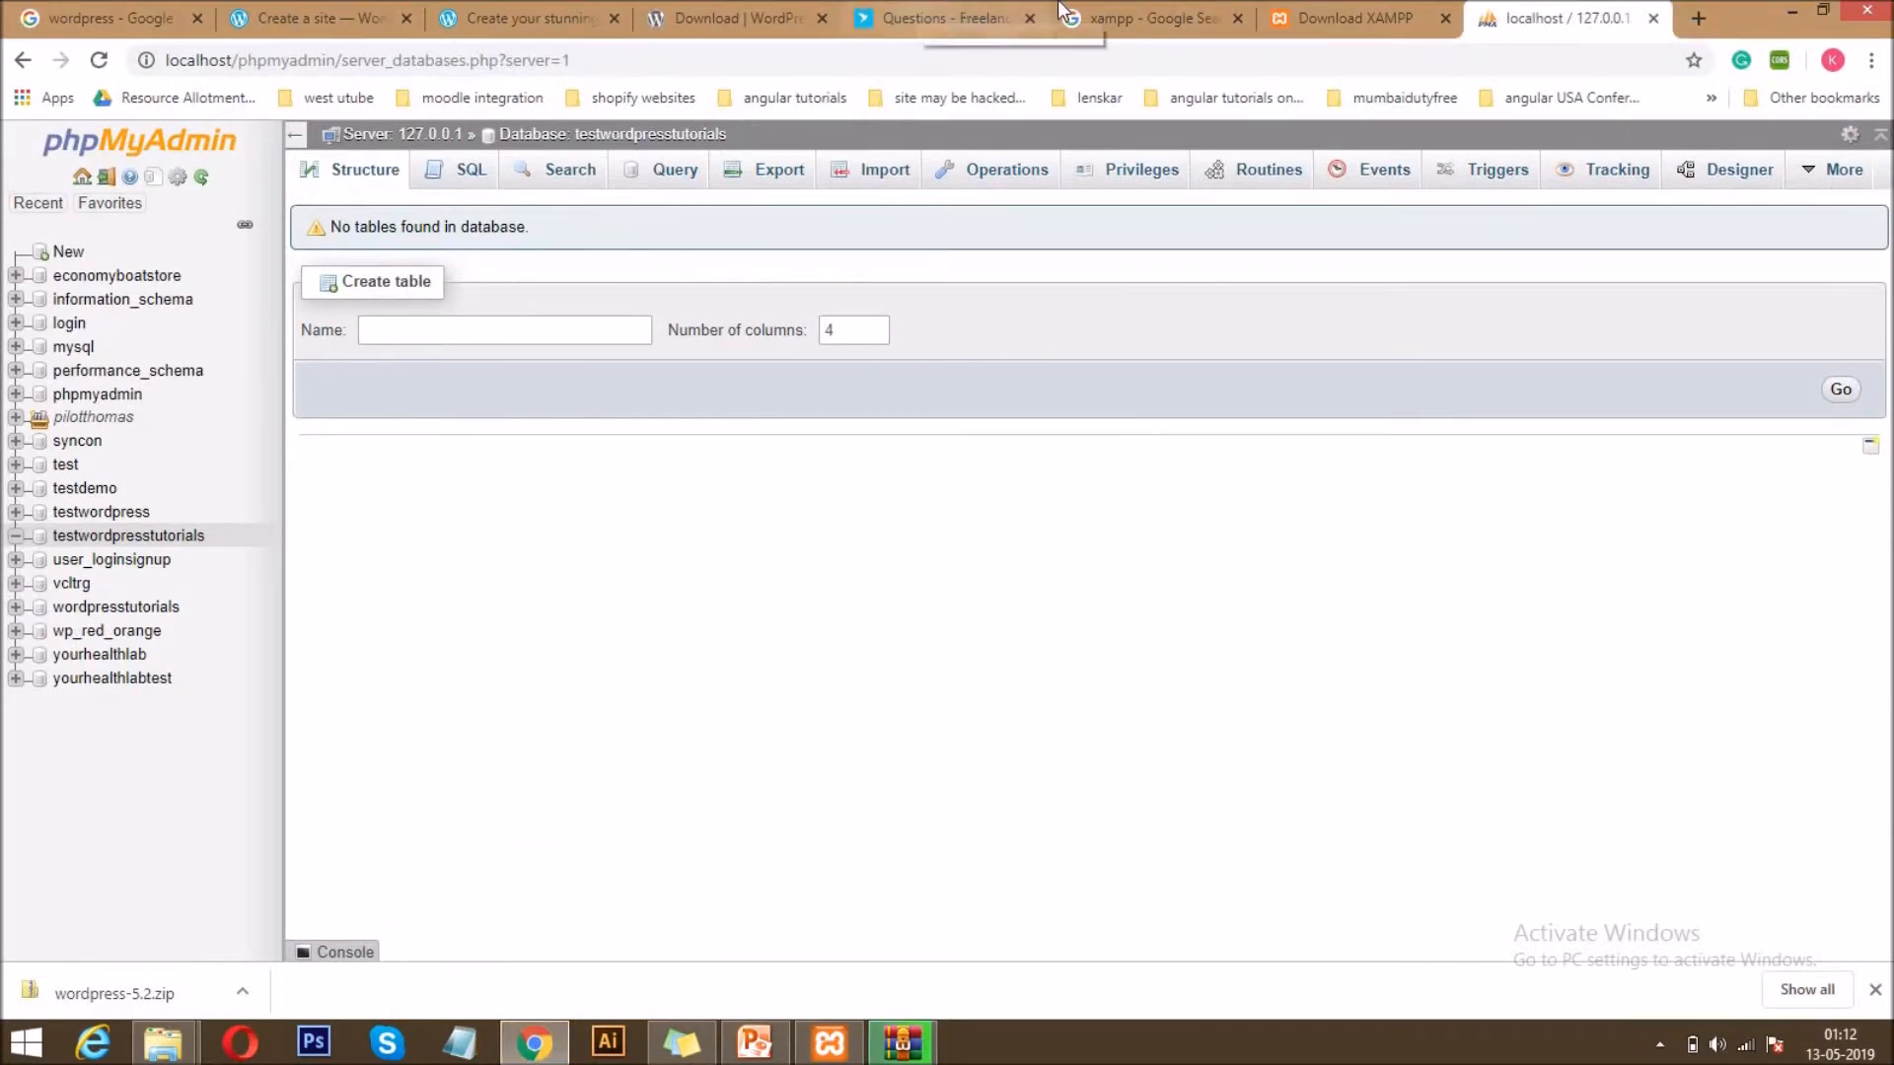
click(976, 12)
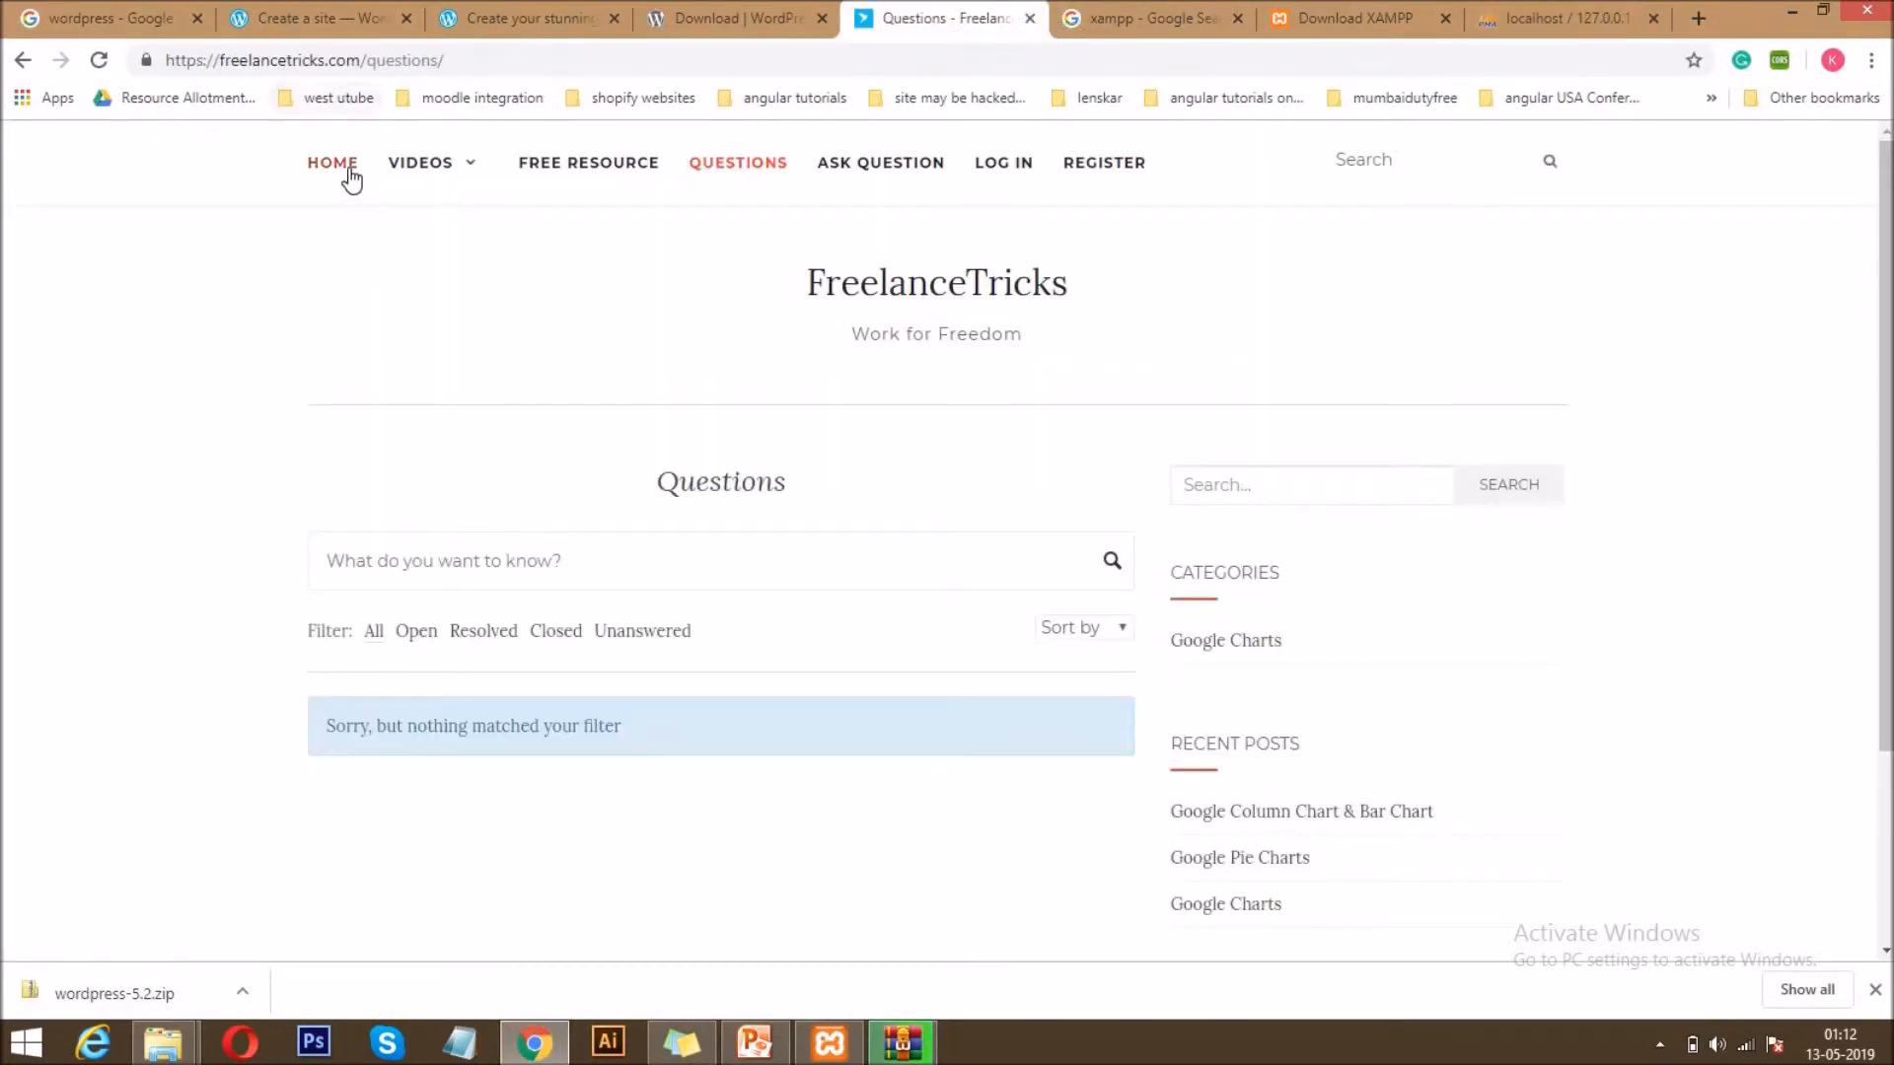
click(351, 175)
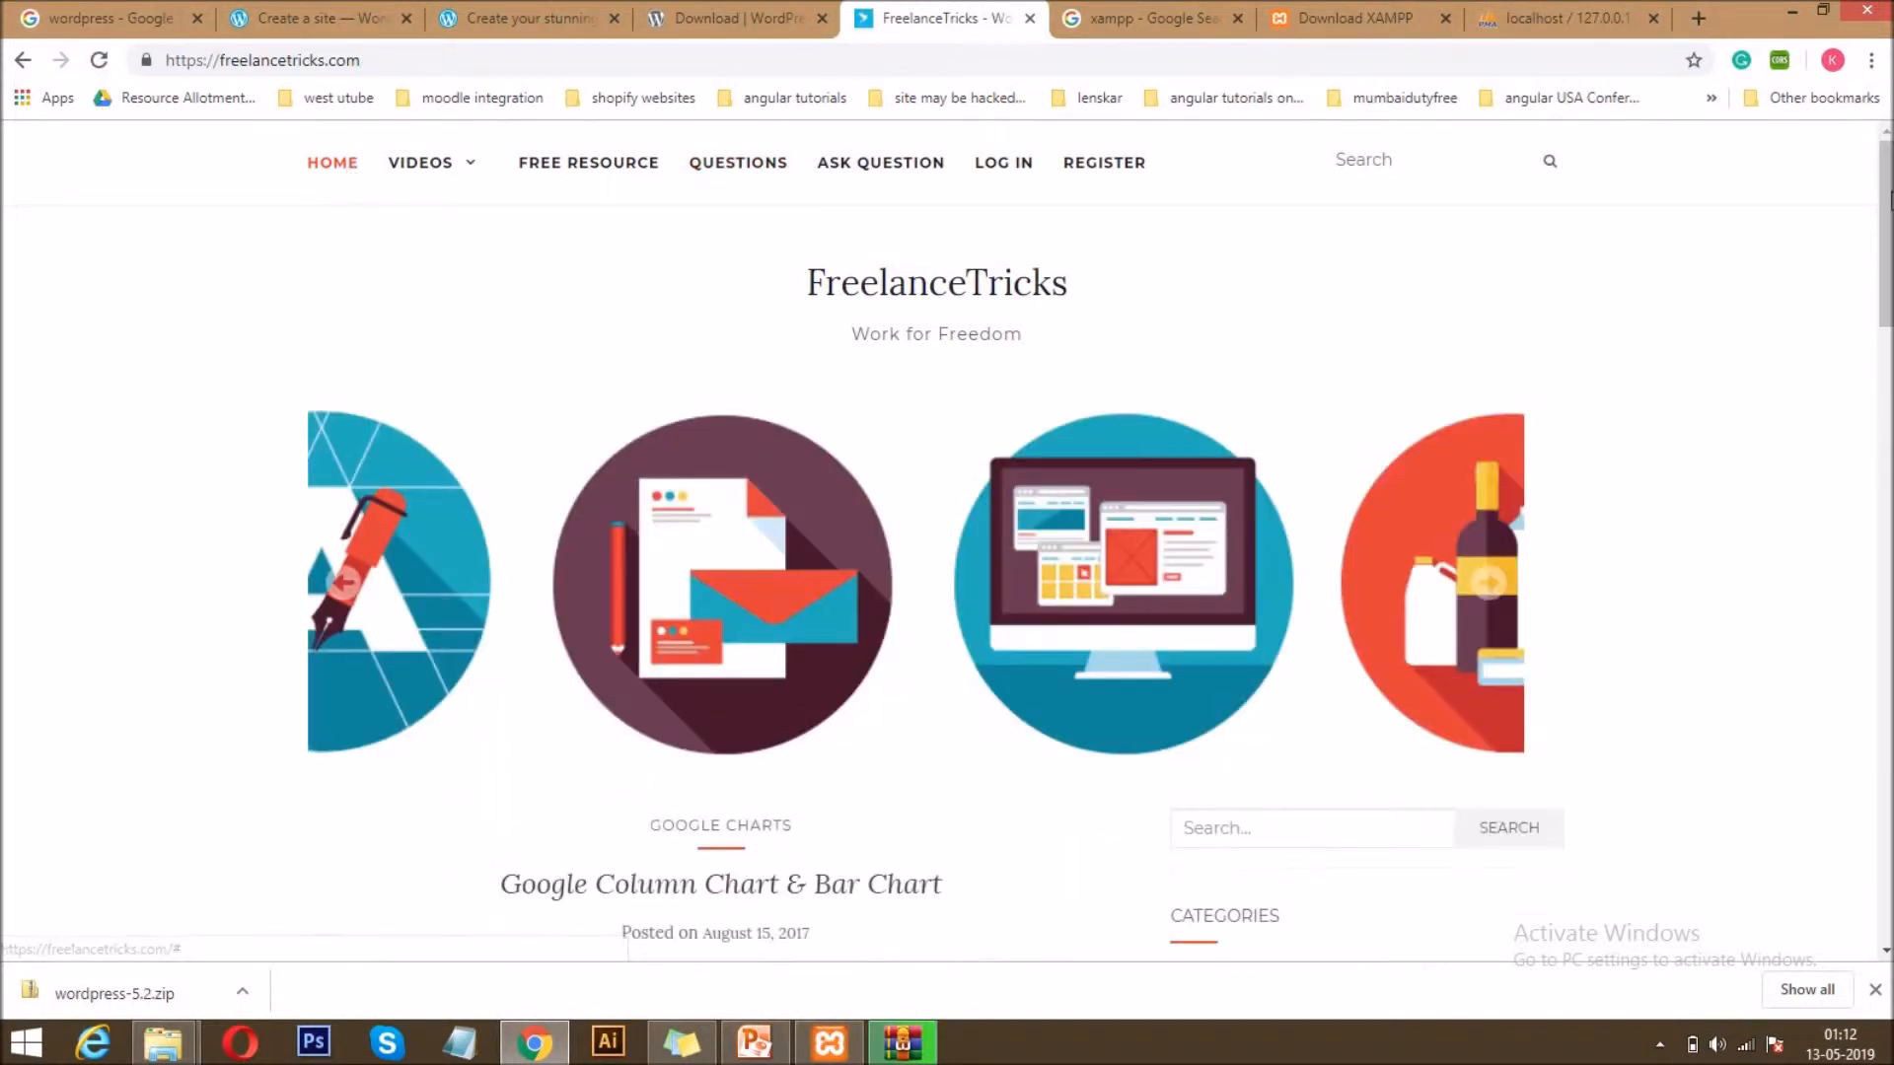
scroll(1888, 200, down, 8)
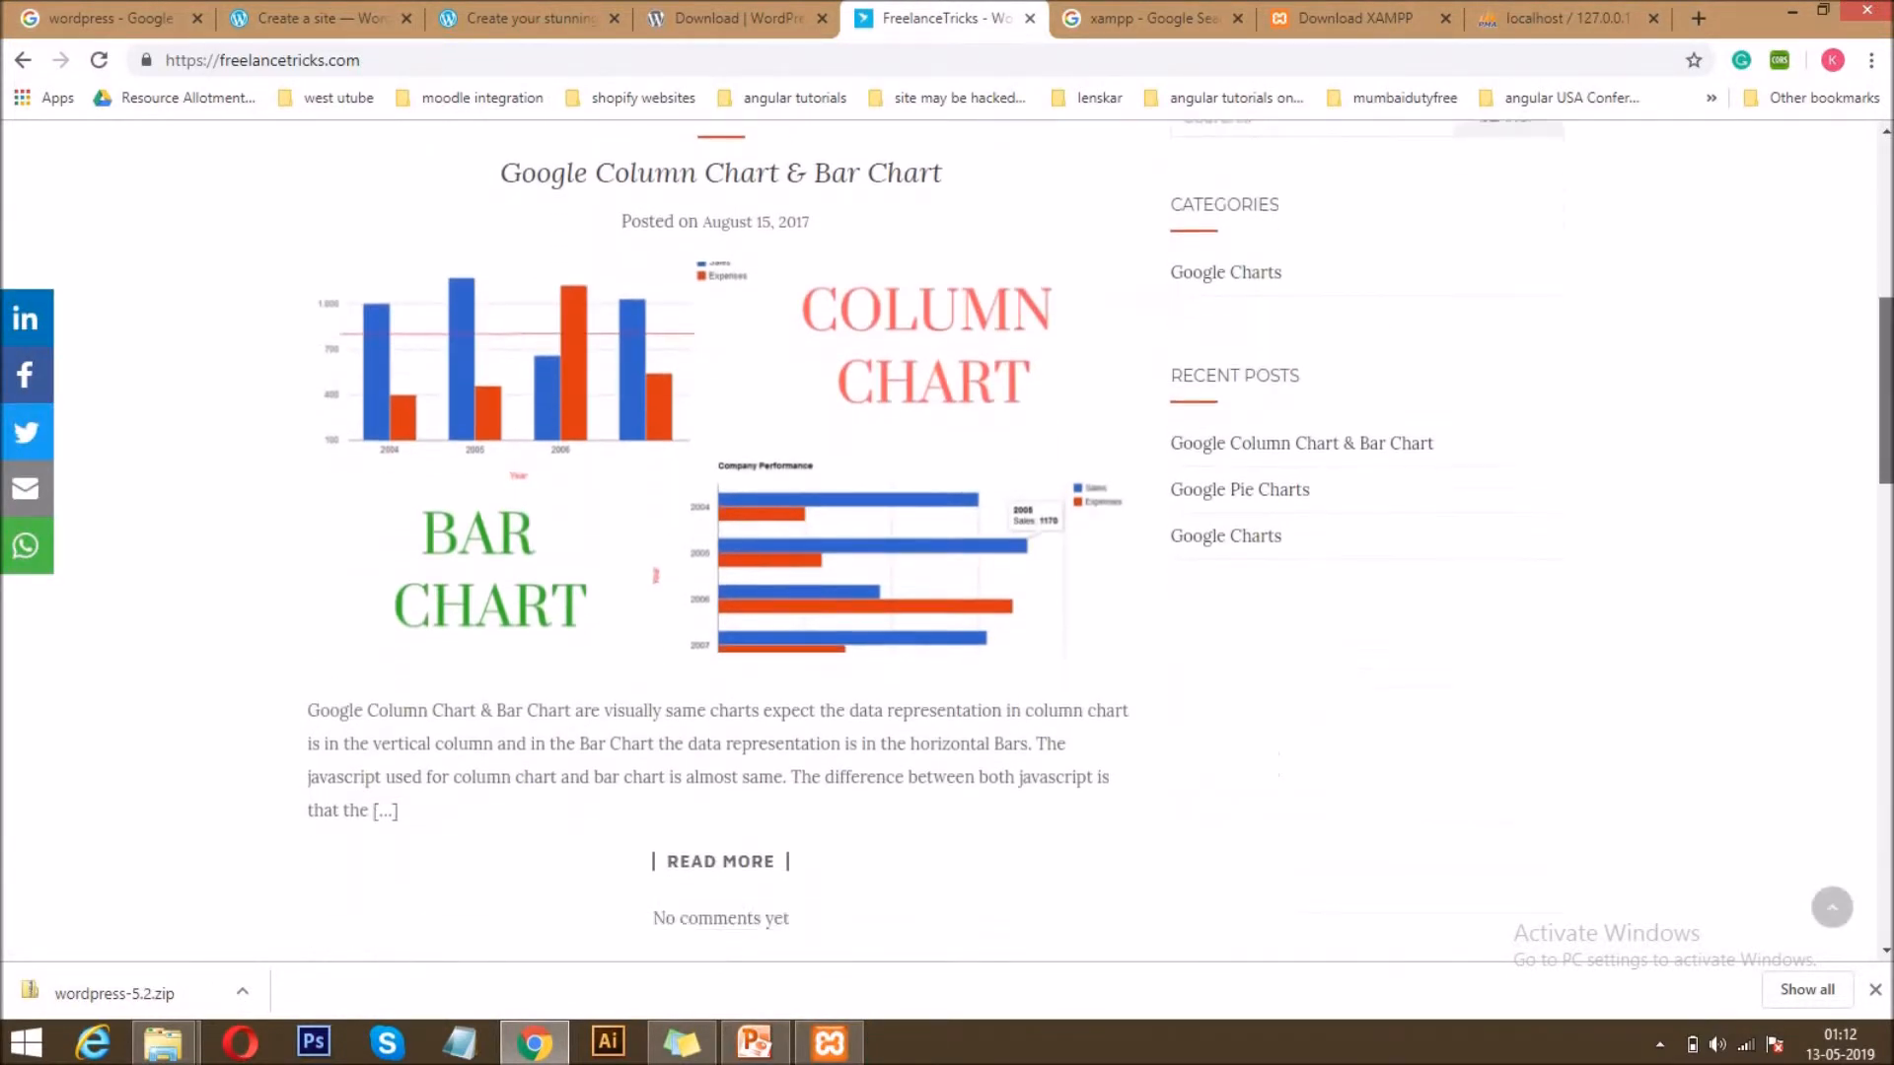
scroll(780, 750, down, 5)
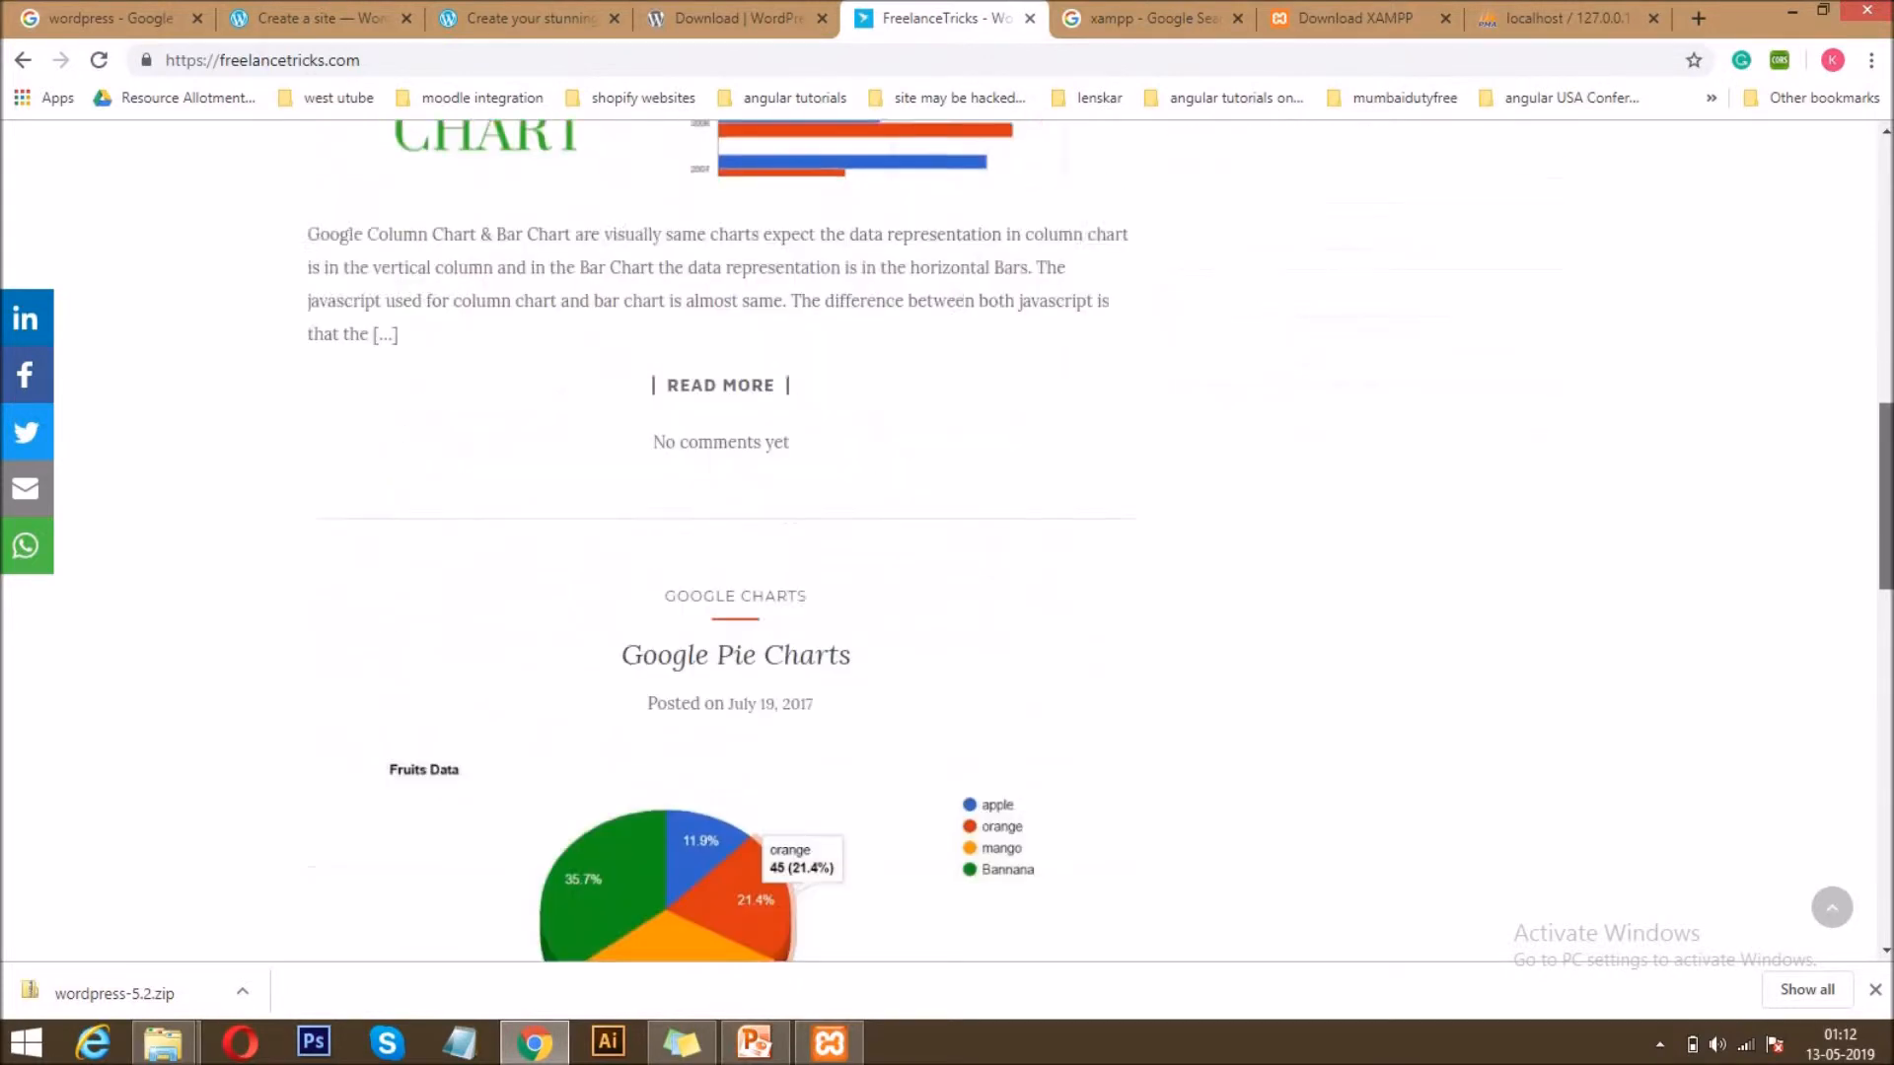
scroll(779, 750, down, 10)
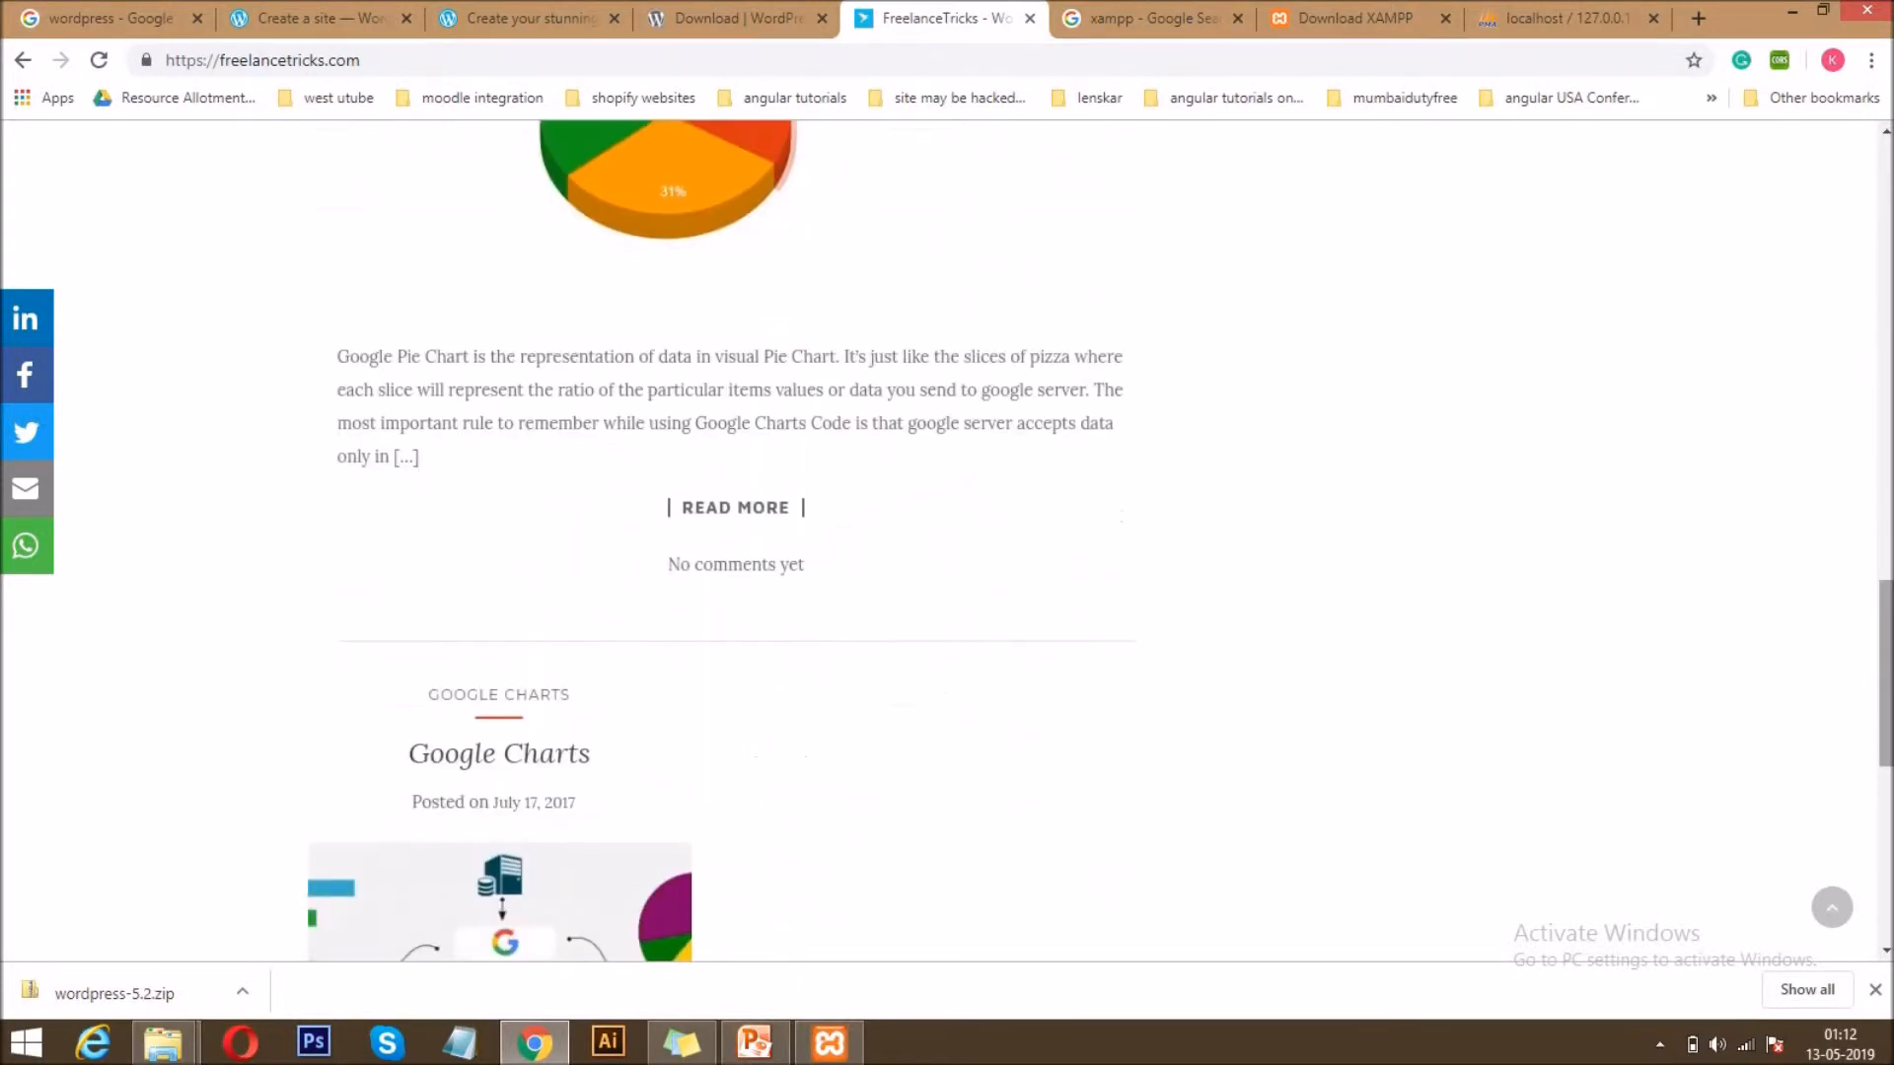
scroll(688, 883, down, 4)
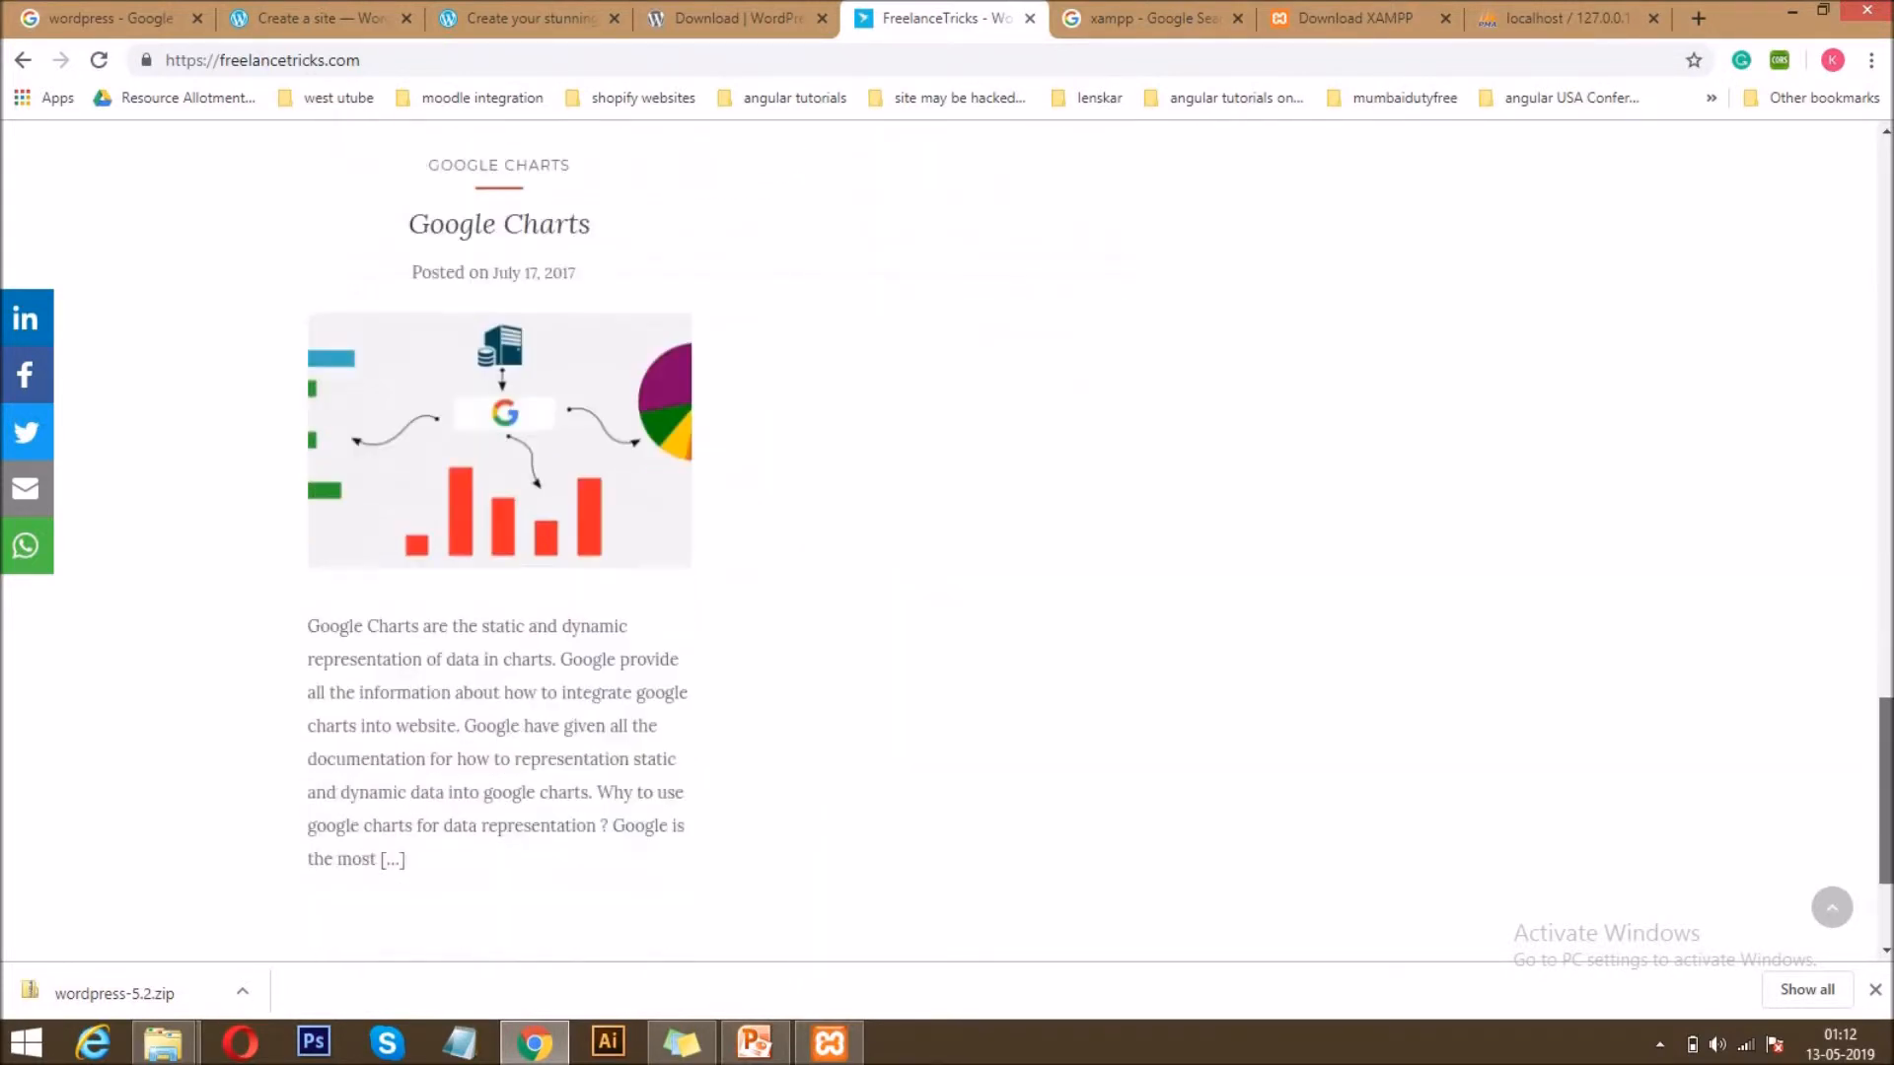
drag(1886, 868, 1888, 178)
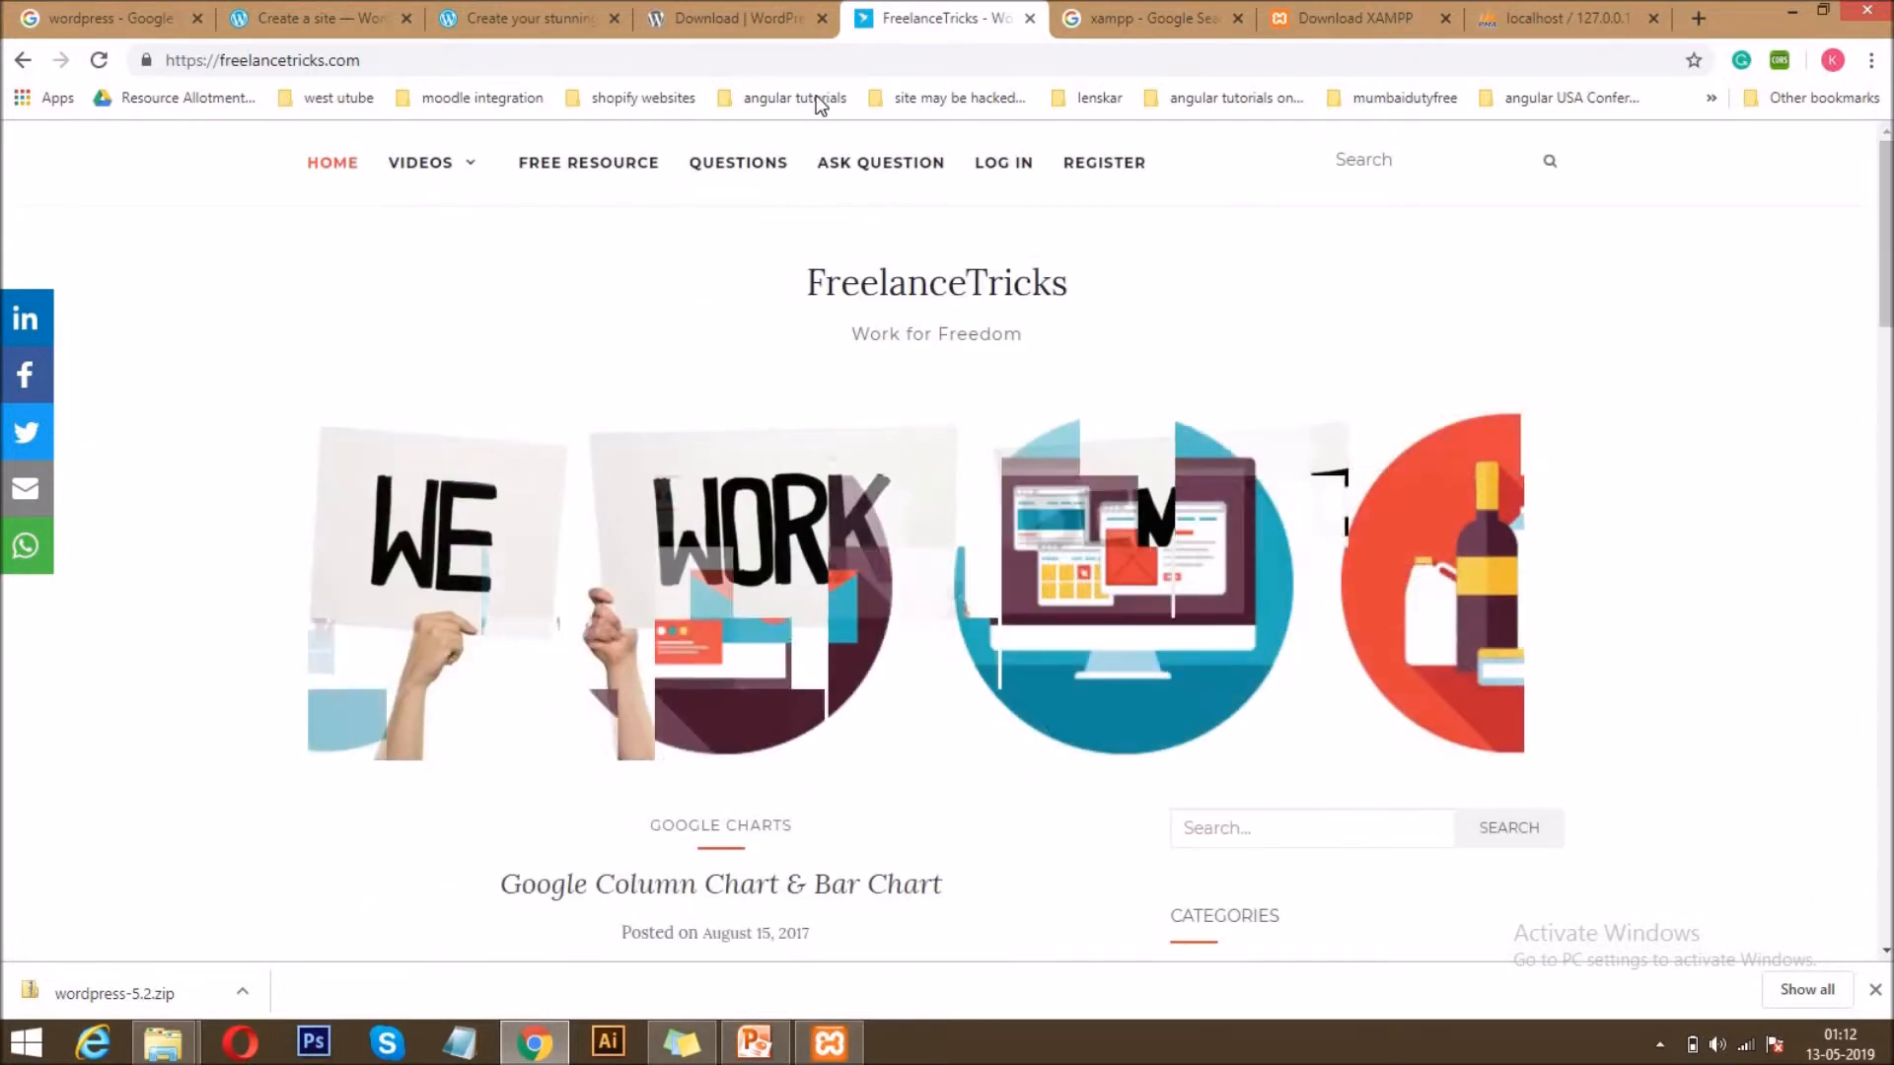
Look through the Free Resource page of FreelanceTricks and view the linked Sanfoundry site in its own tab, closing that tab when done.
click(532, 175)
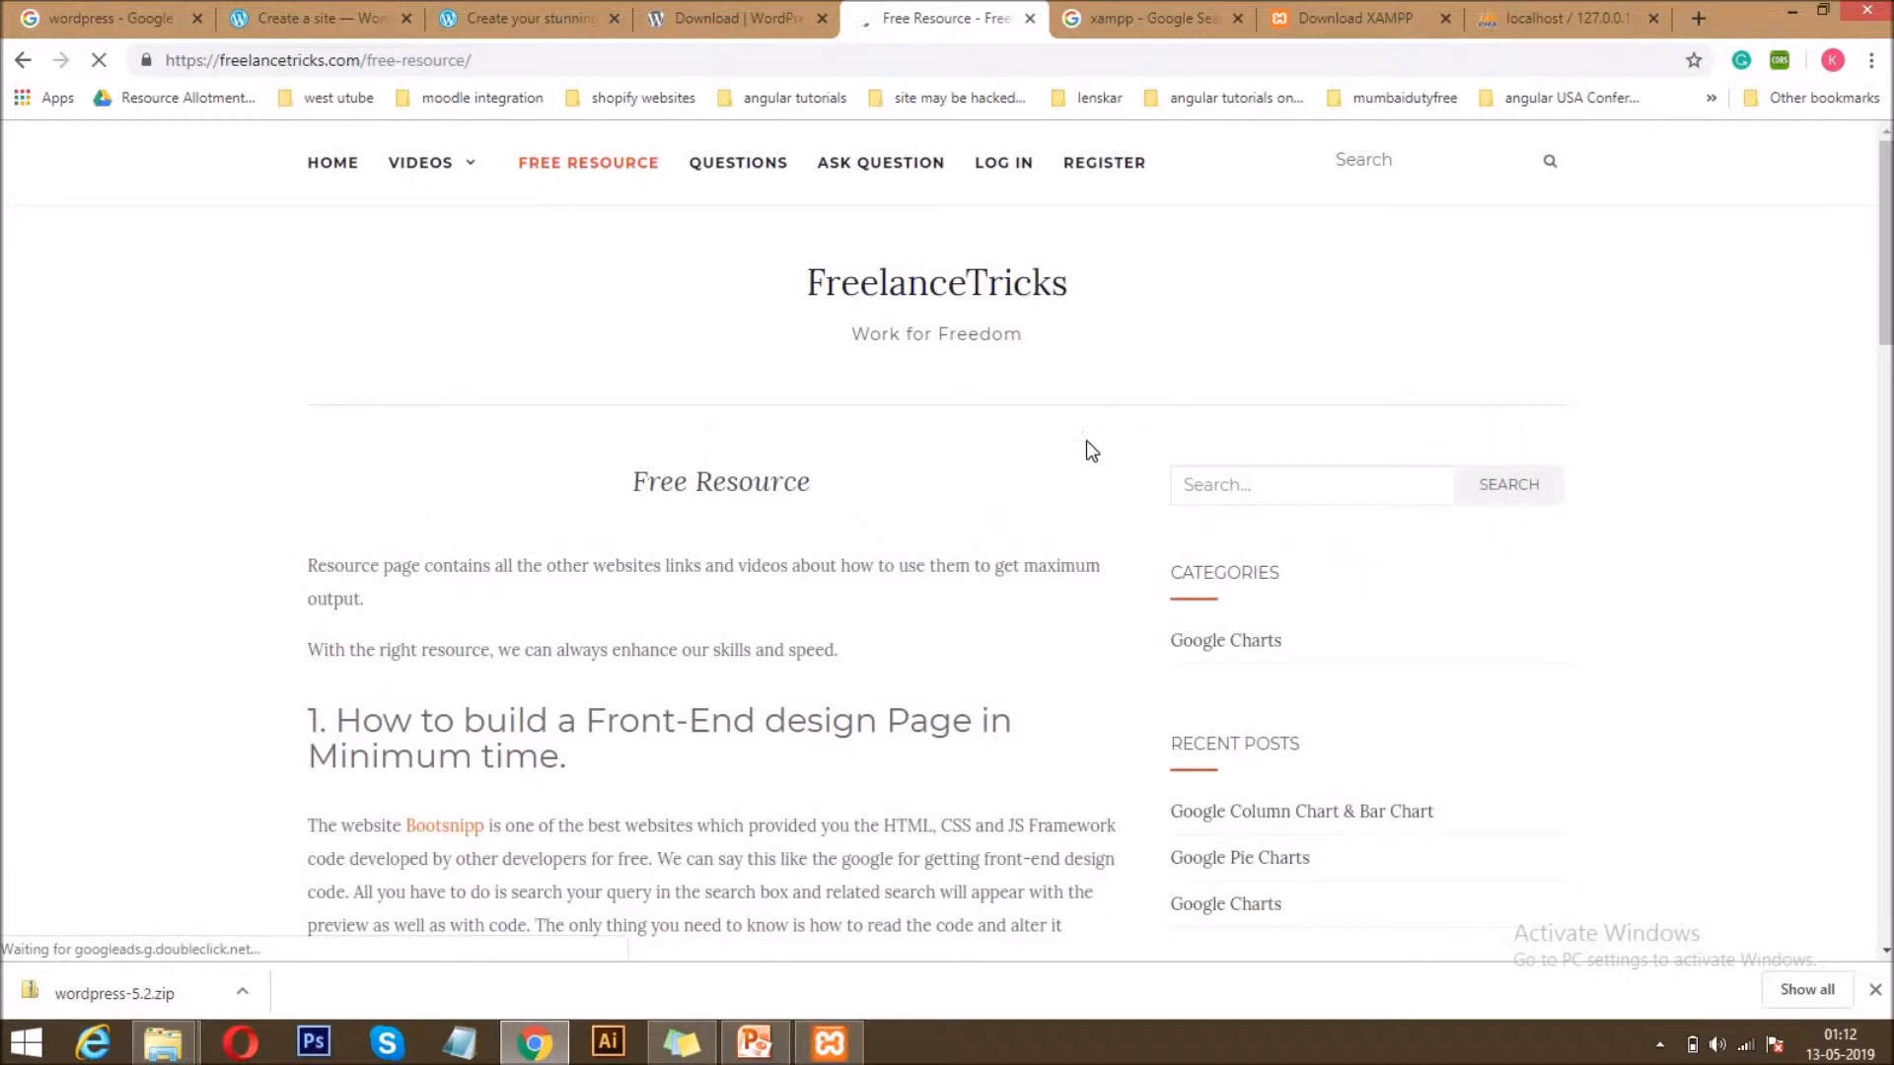
drag(1888, 207, 1889, 343)
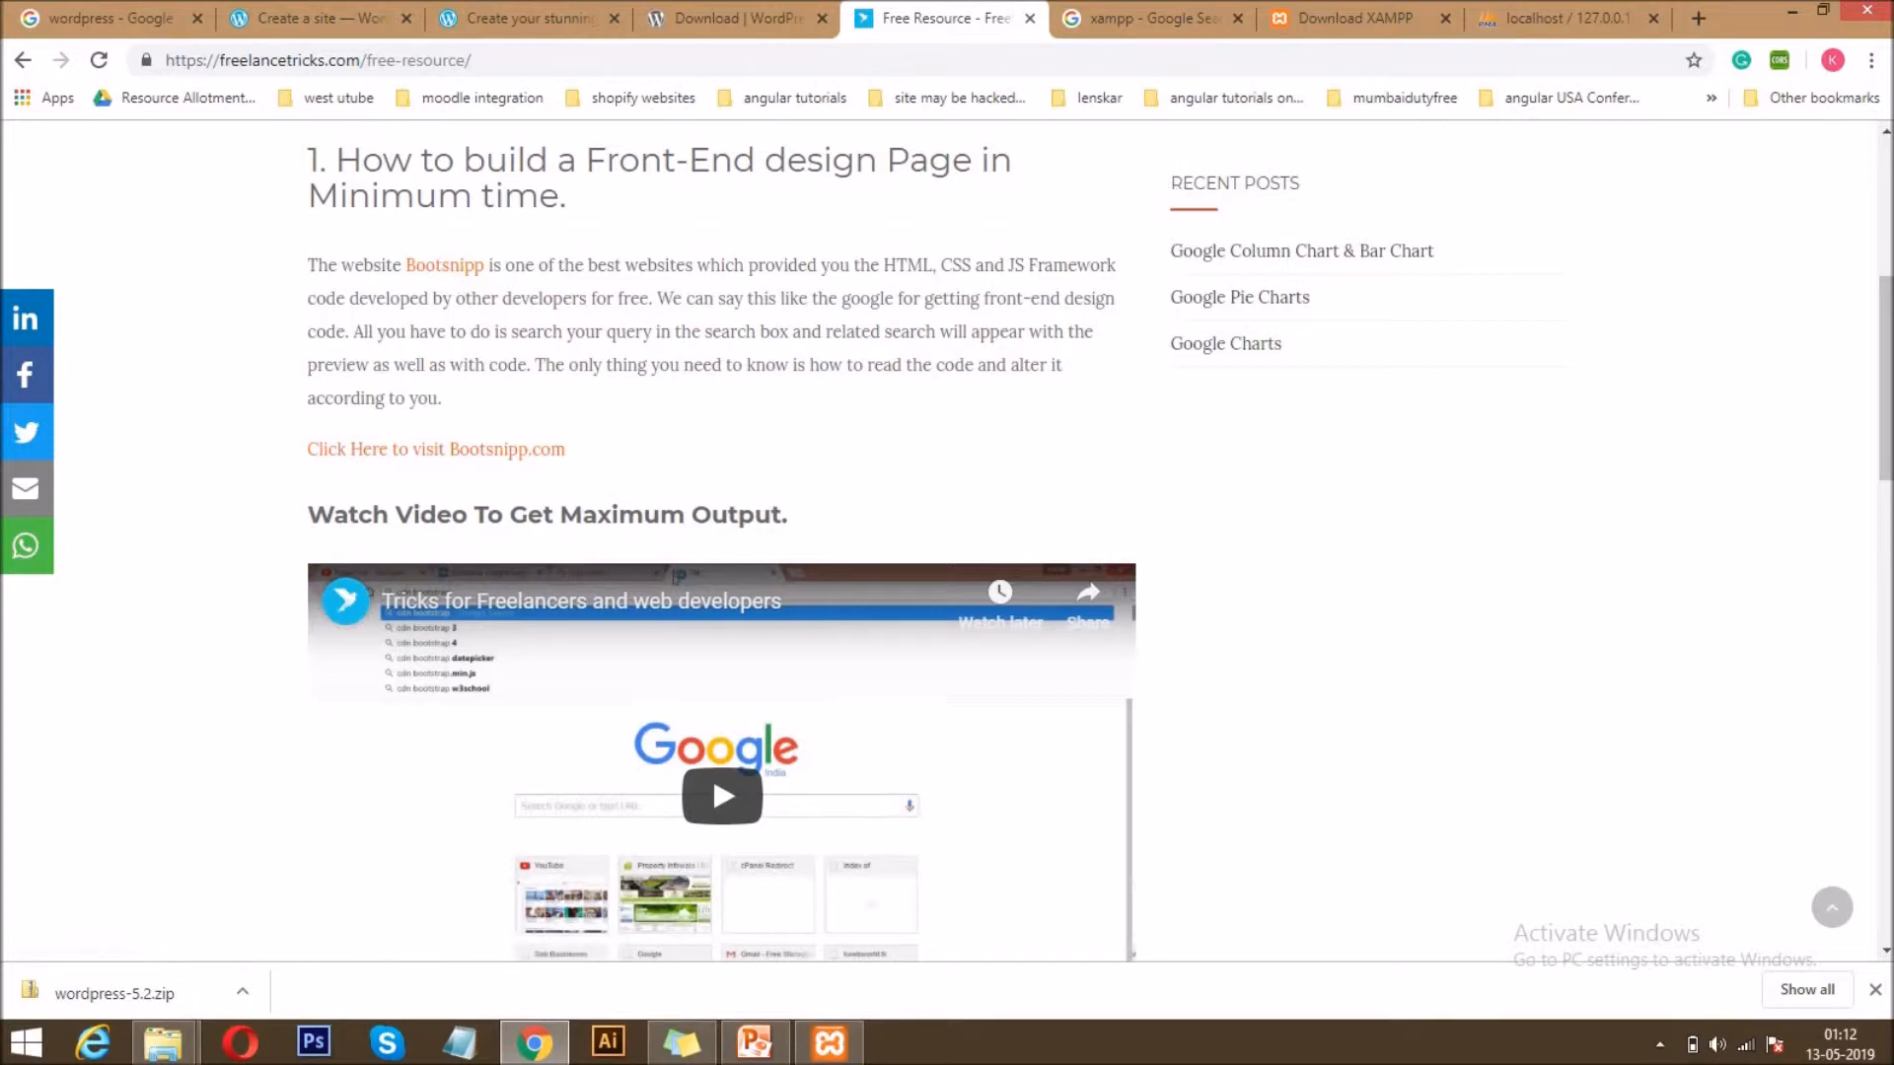
drag(1887, 355, 1887, 577)
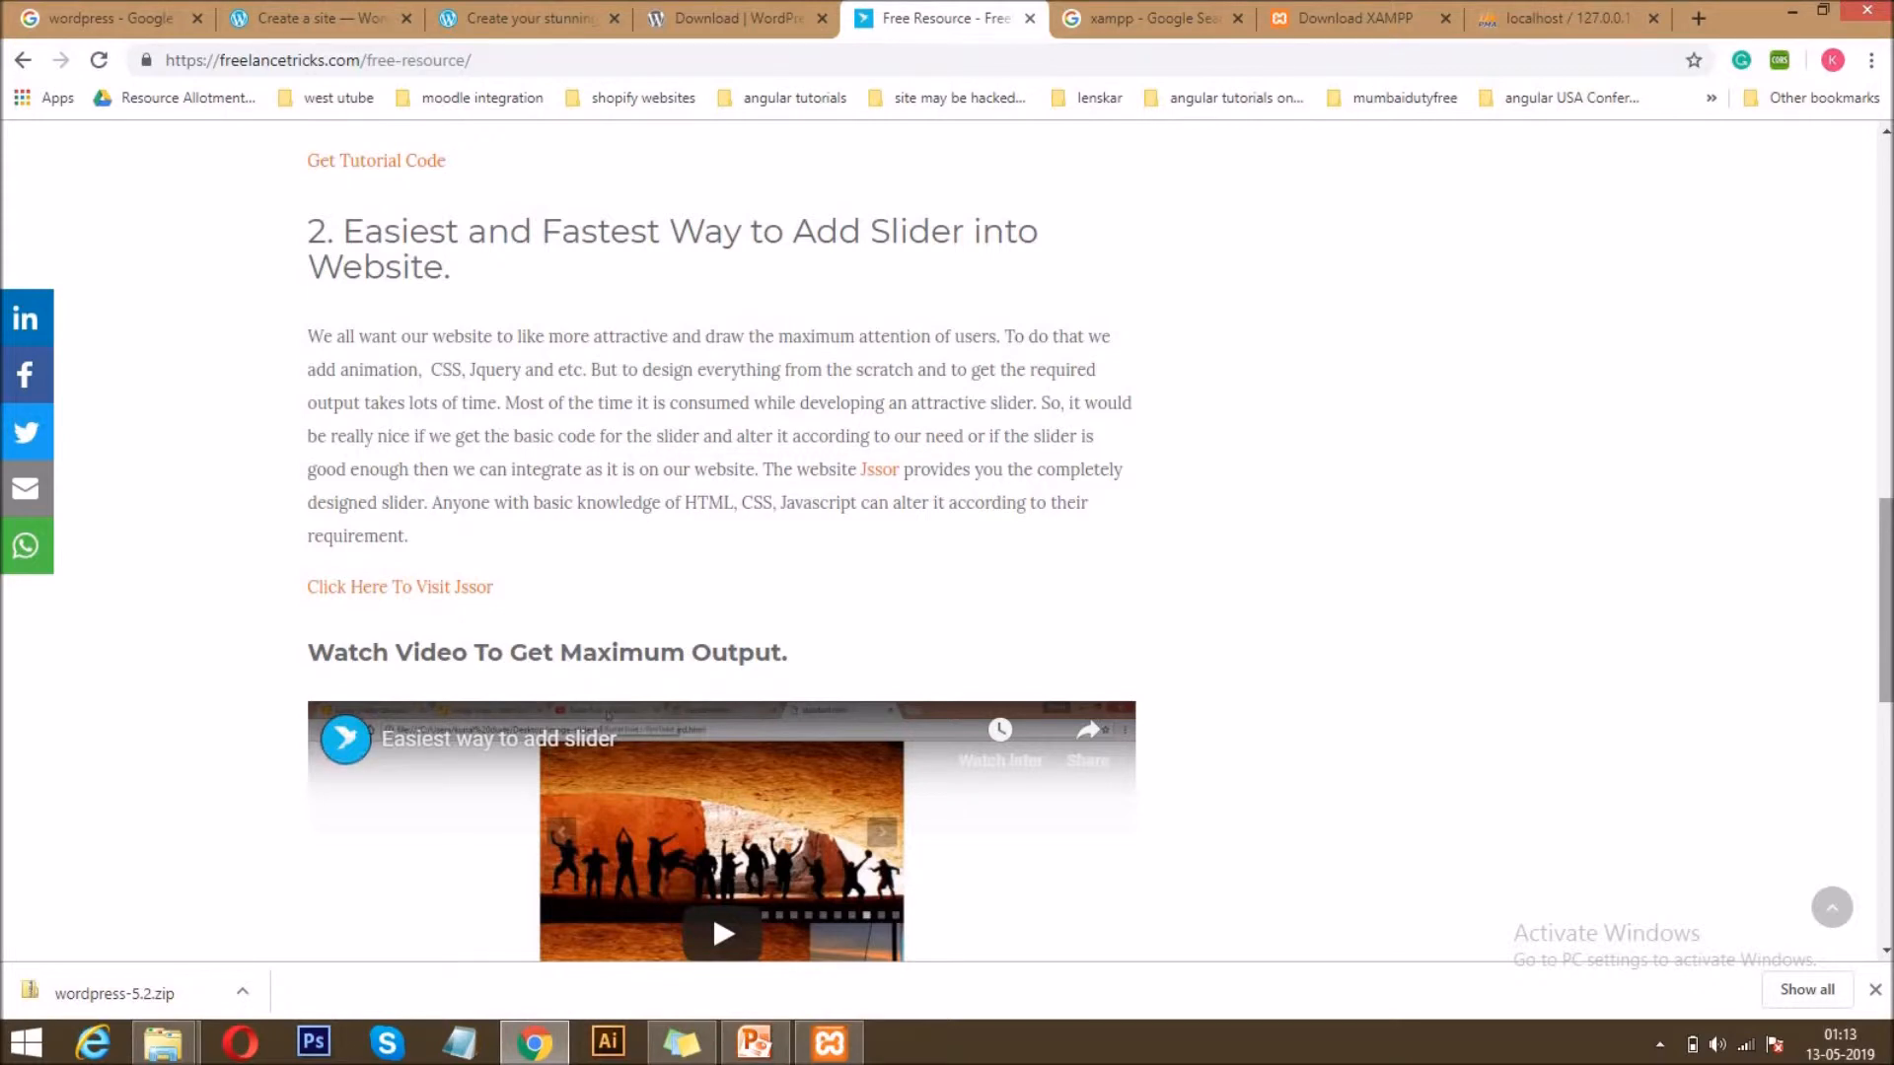
drag(1886, 600, 1886, 808)
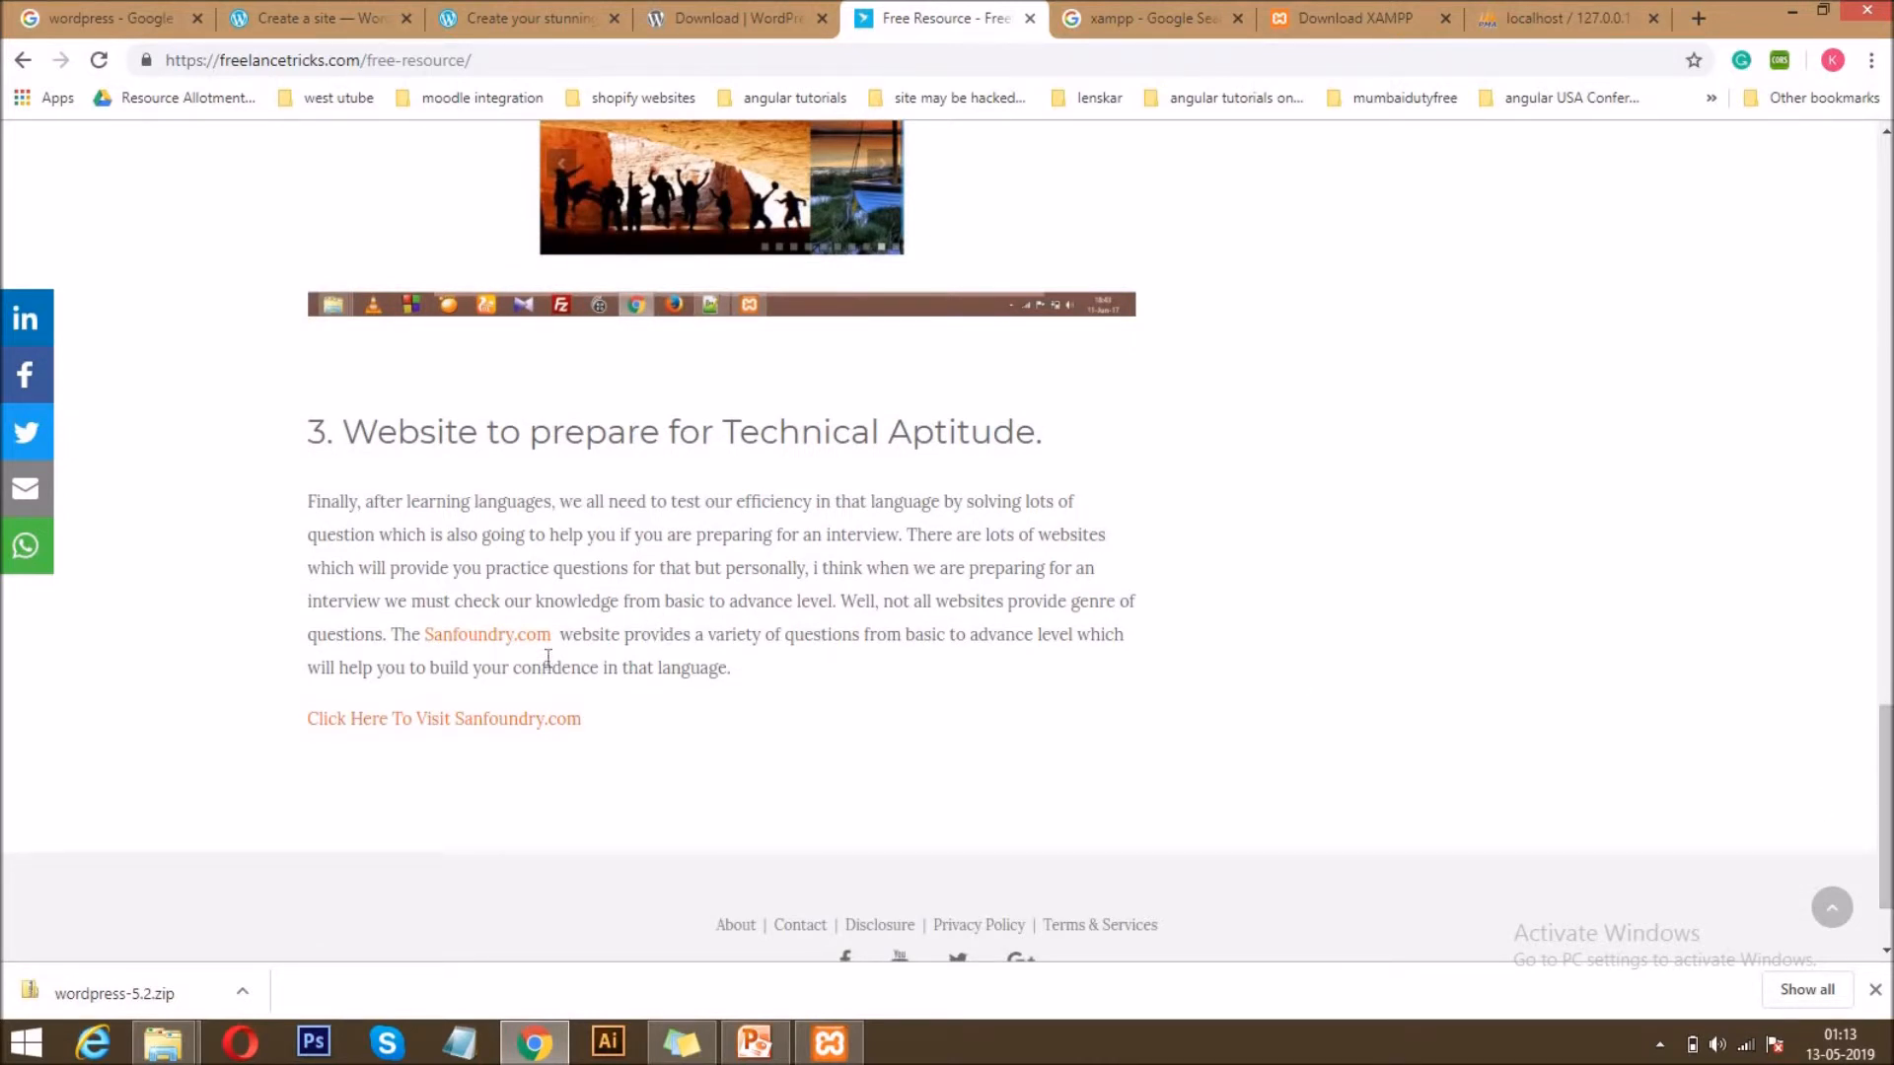
click(503, 636)
click(1020, 12)
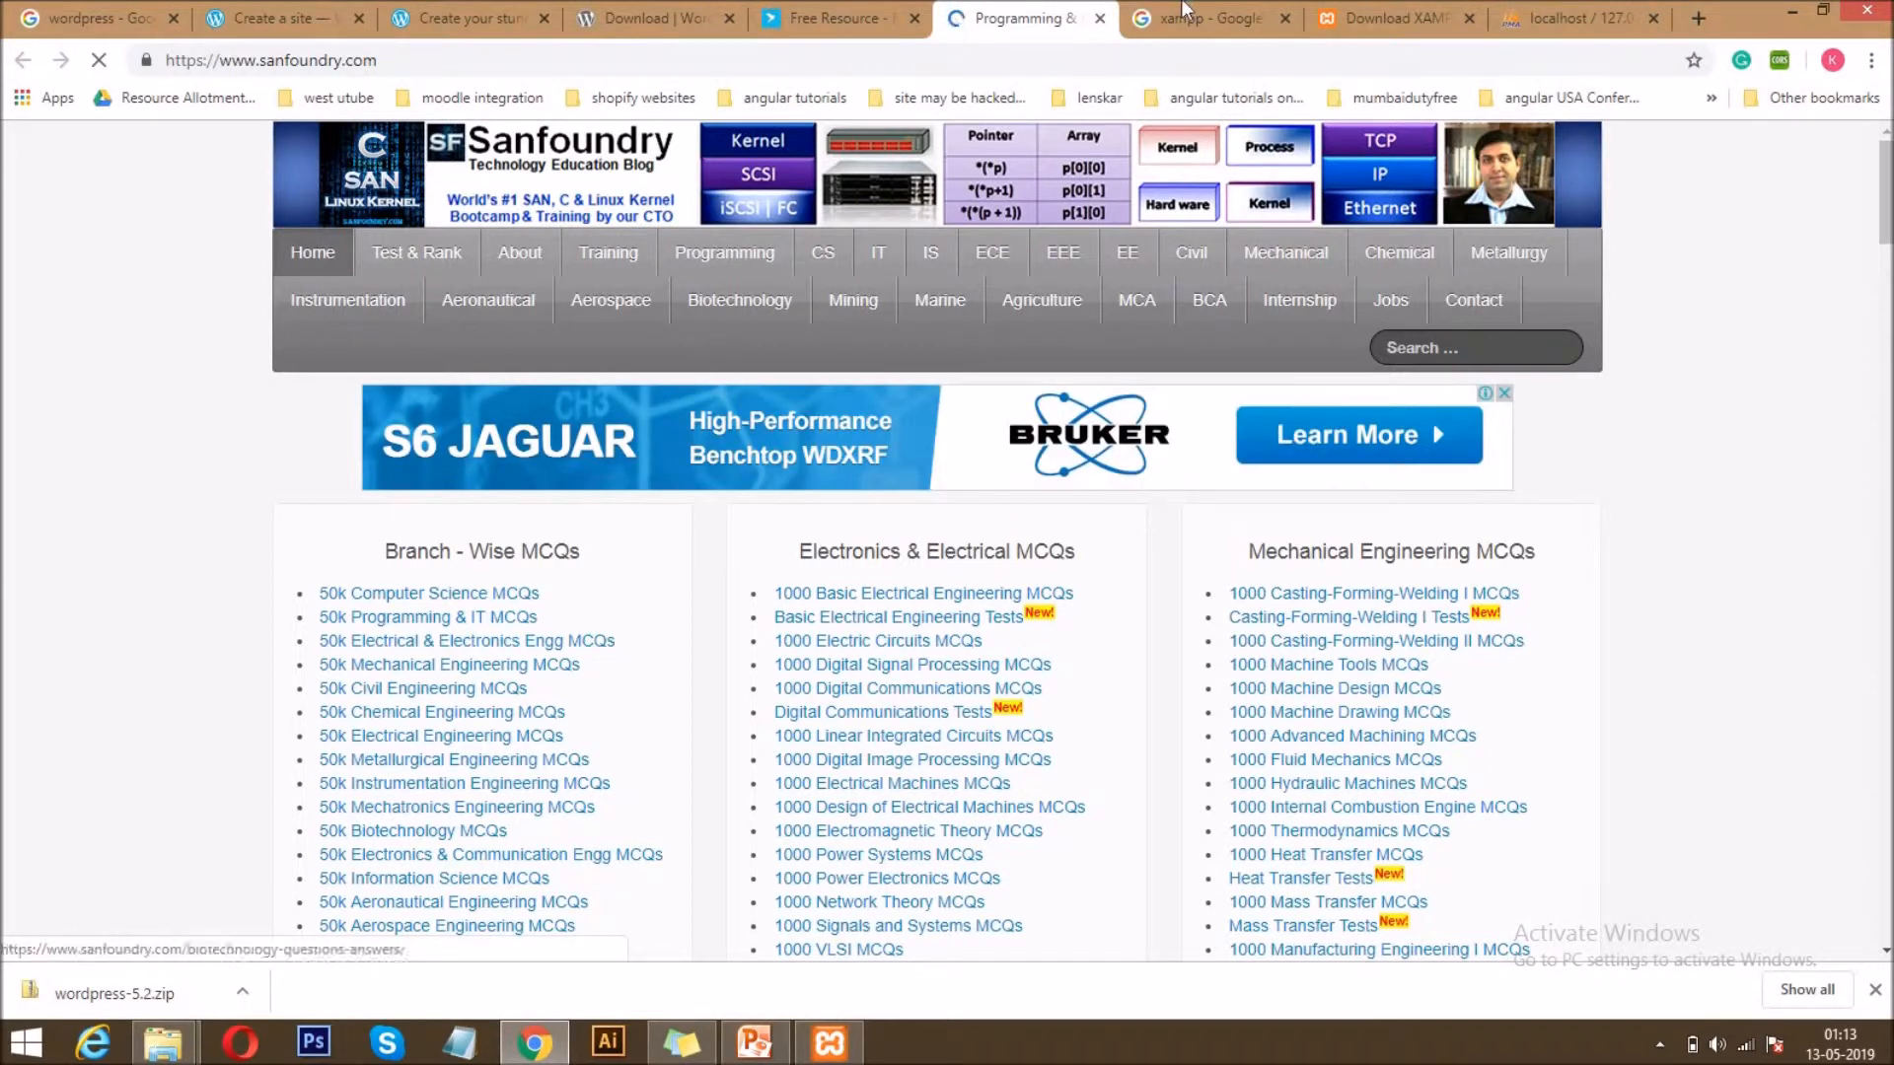
click(1102, 20)
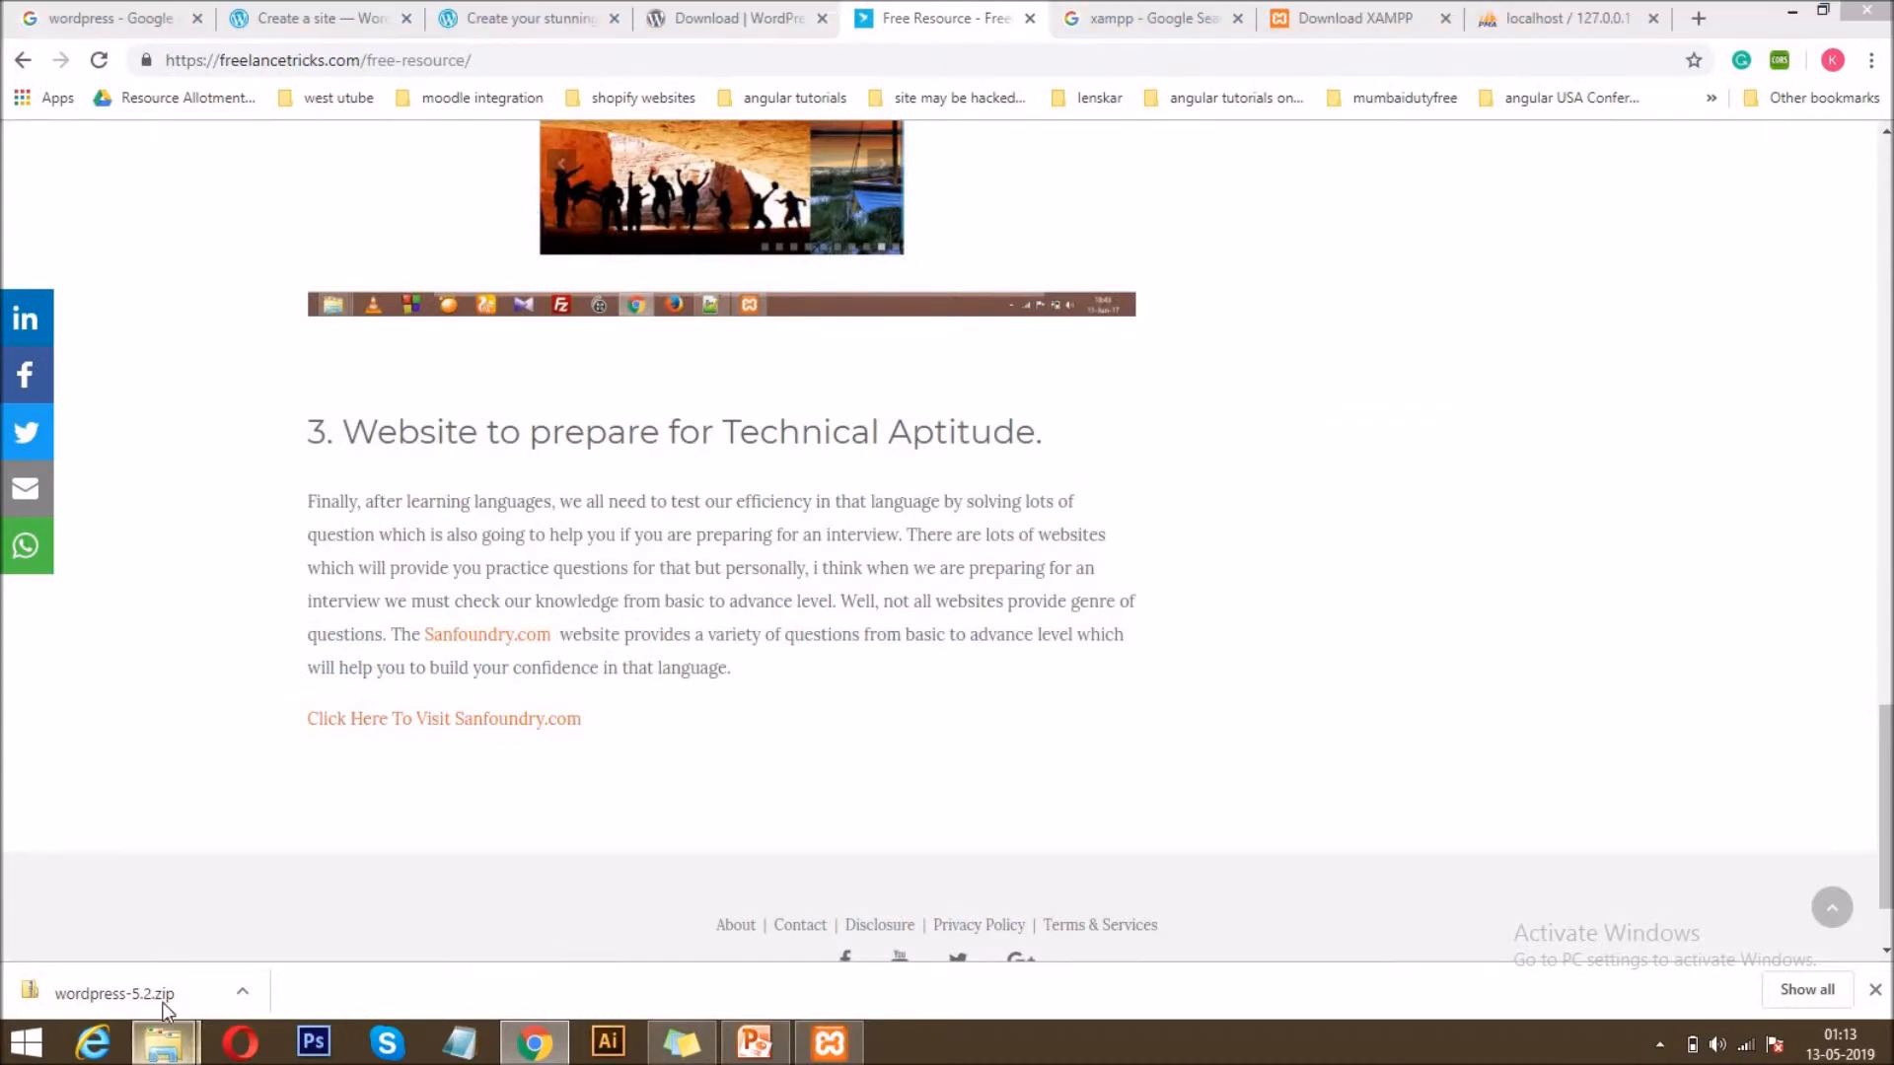
Switch to File Explorer, check the extracted wordpress folder, and permanently delete wordpress-5.2.zip from testwordpresstutorials.
mouse_move(158, 1054)
click(148, 947)
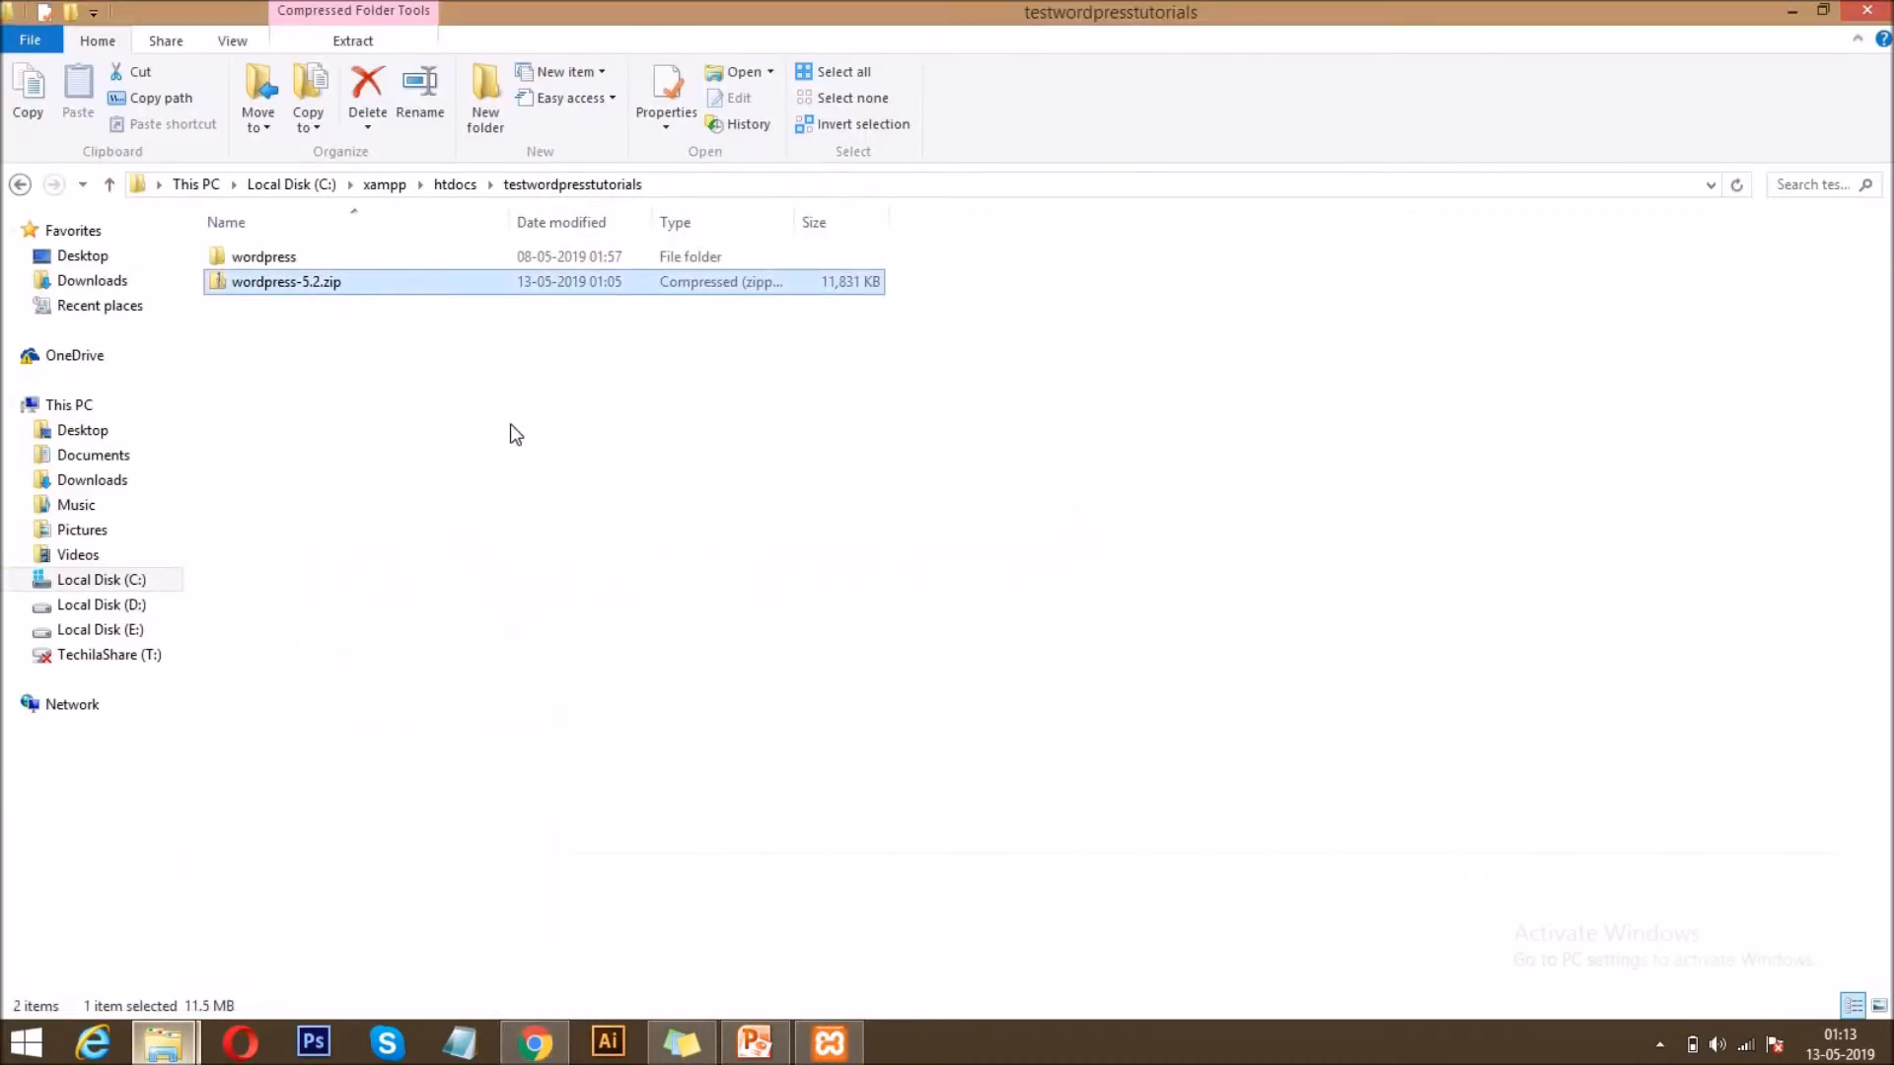
double_click(252, 258)
key(BackSpace)
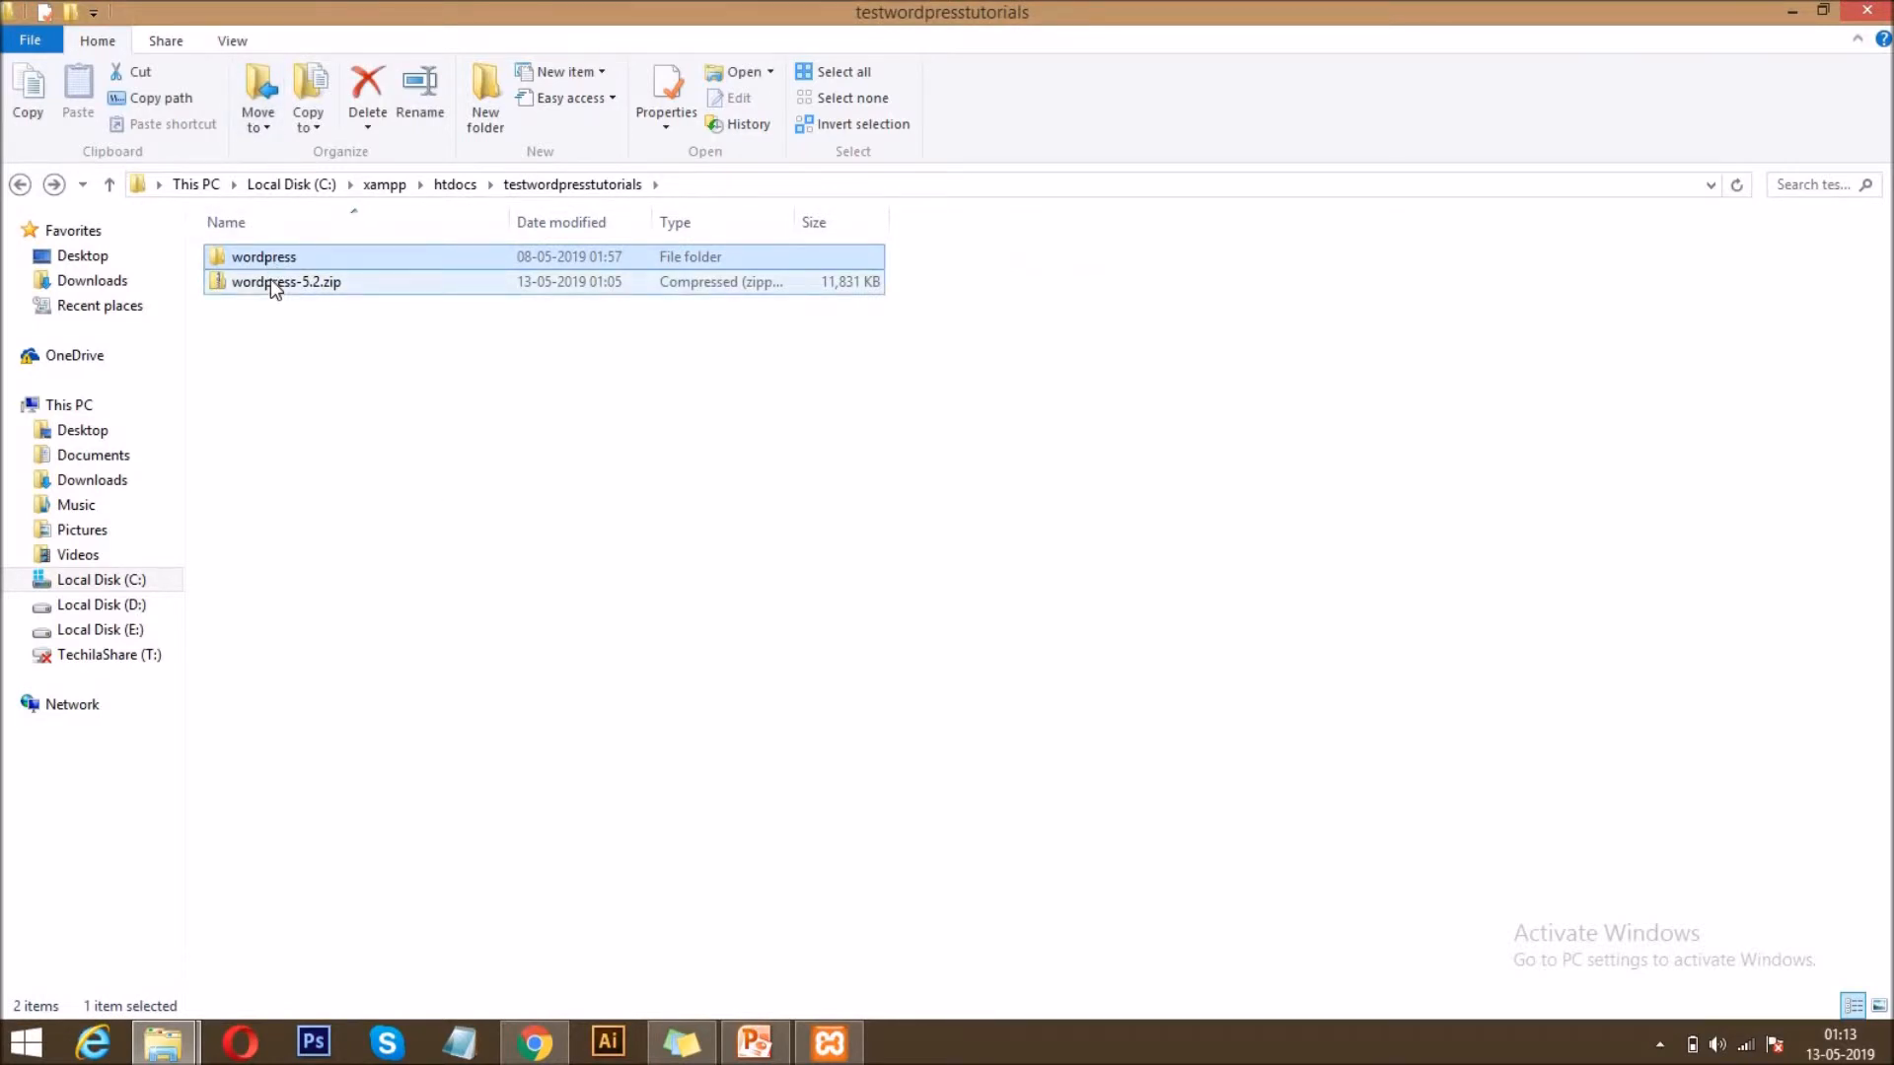
click(271, 280)
key(shift+Delete)
key(Return)
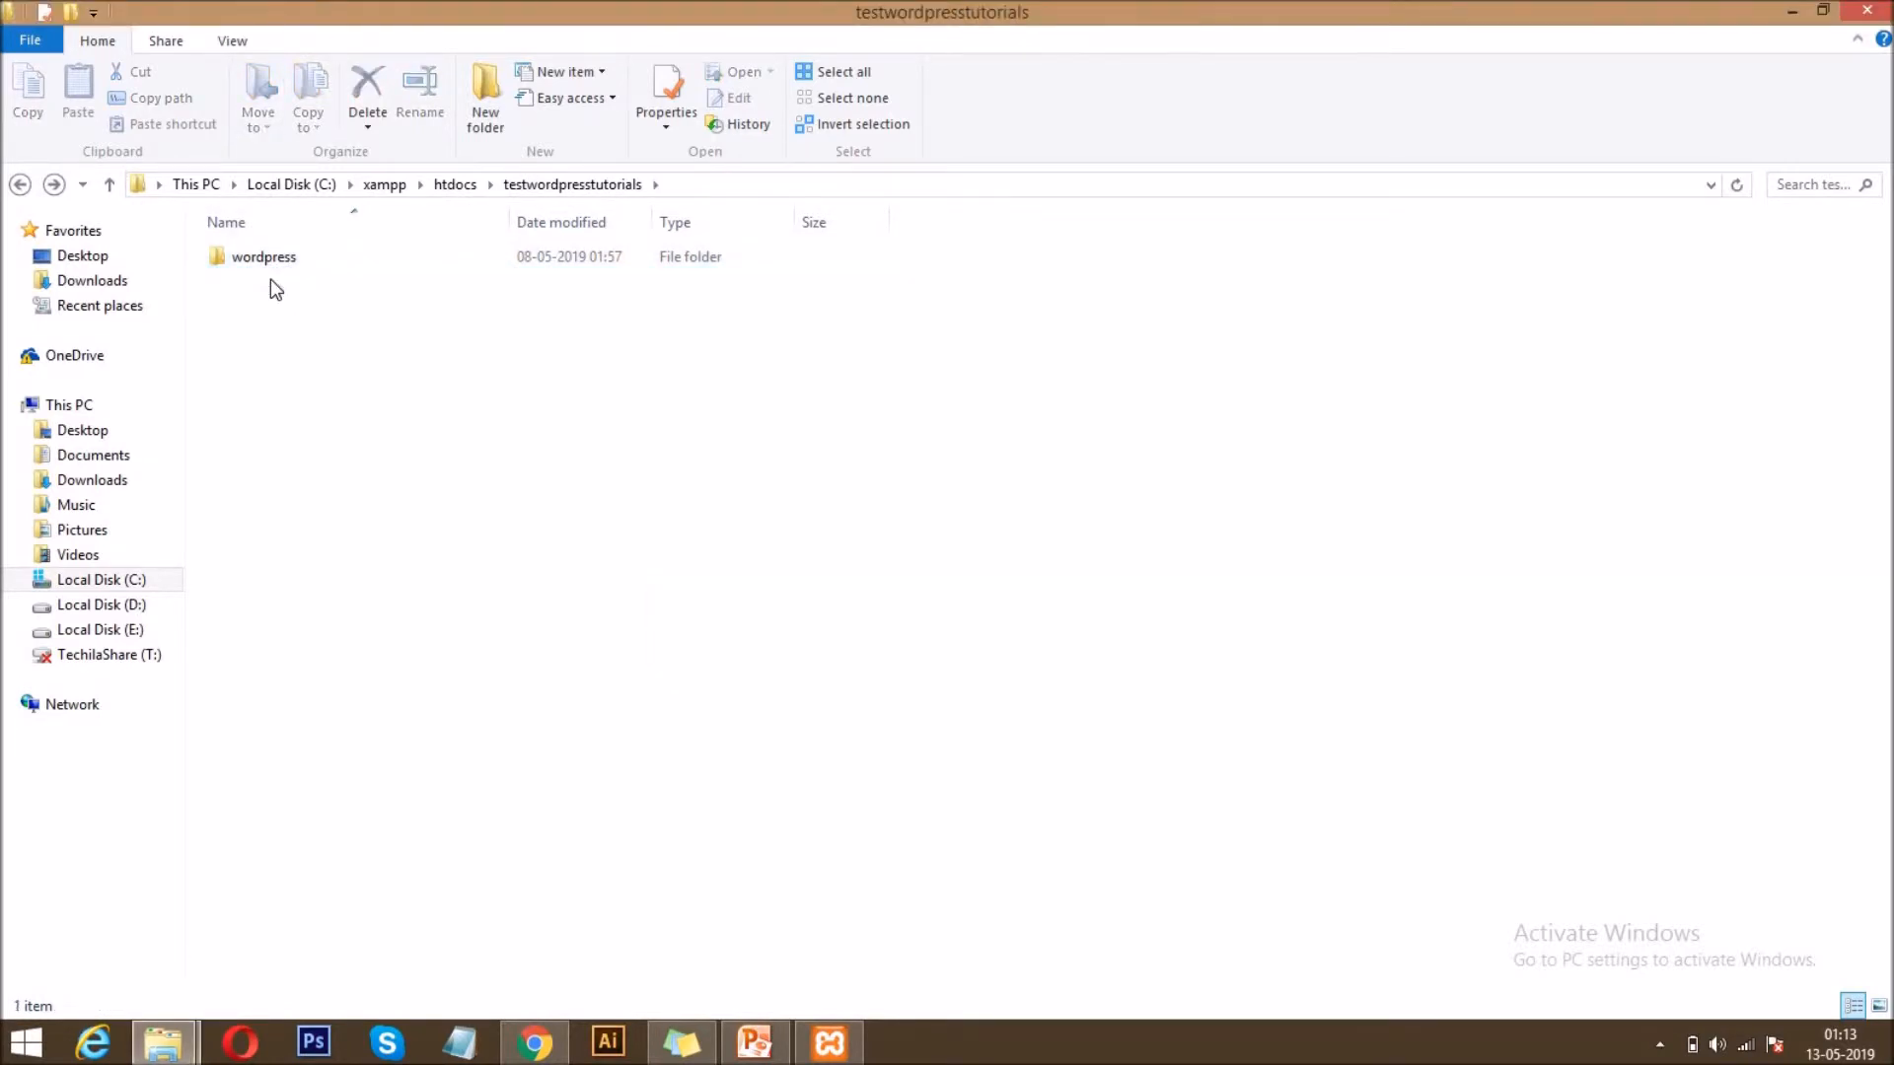
Move all files and folders from the wordpress subfolder up into the testwordpresstutorials folder.
double_click(257, 263)
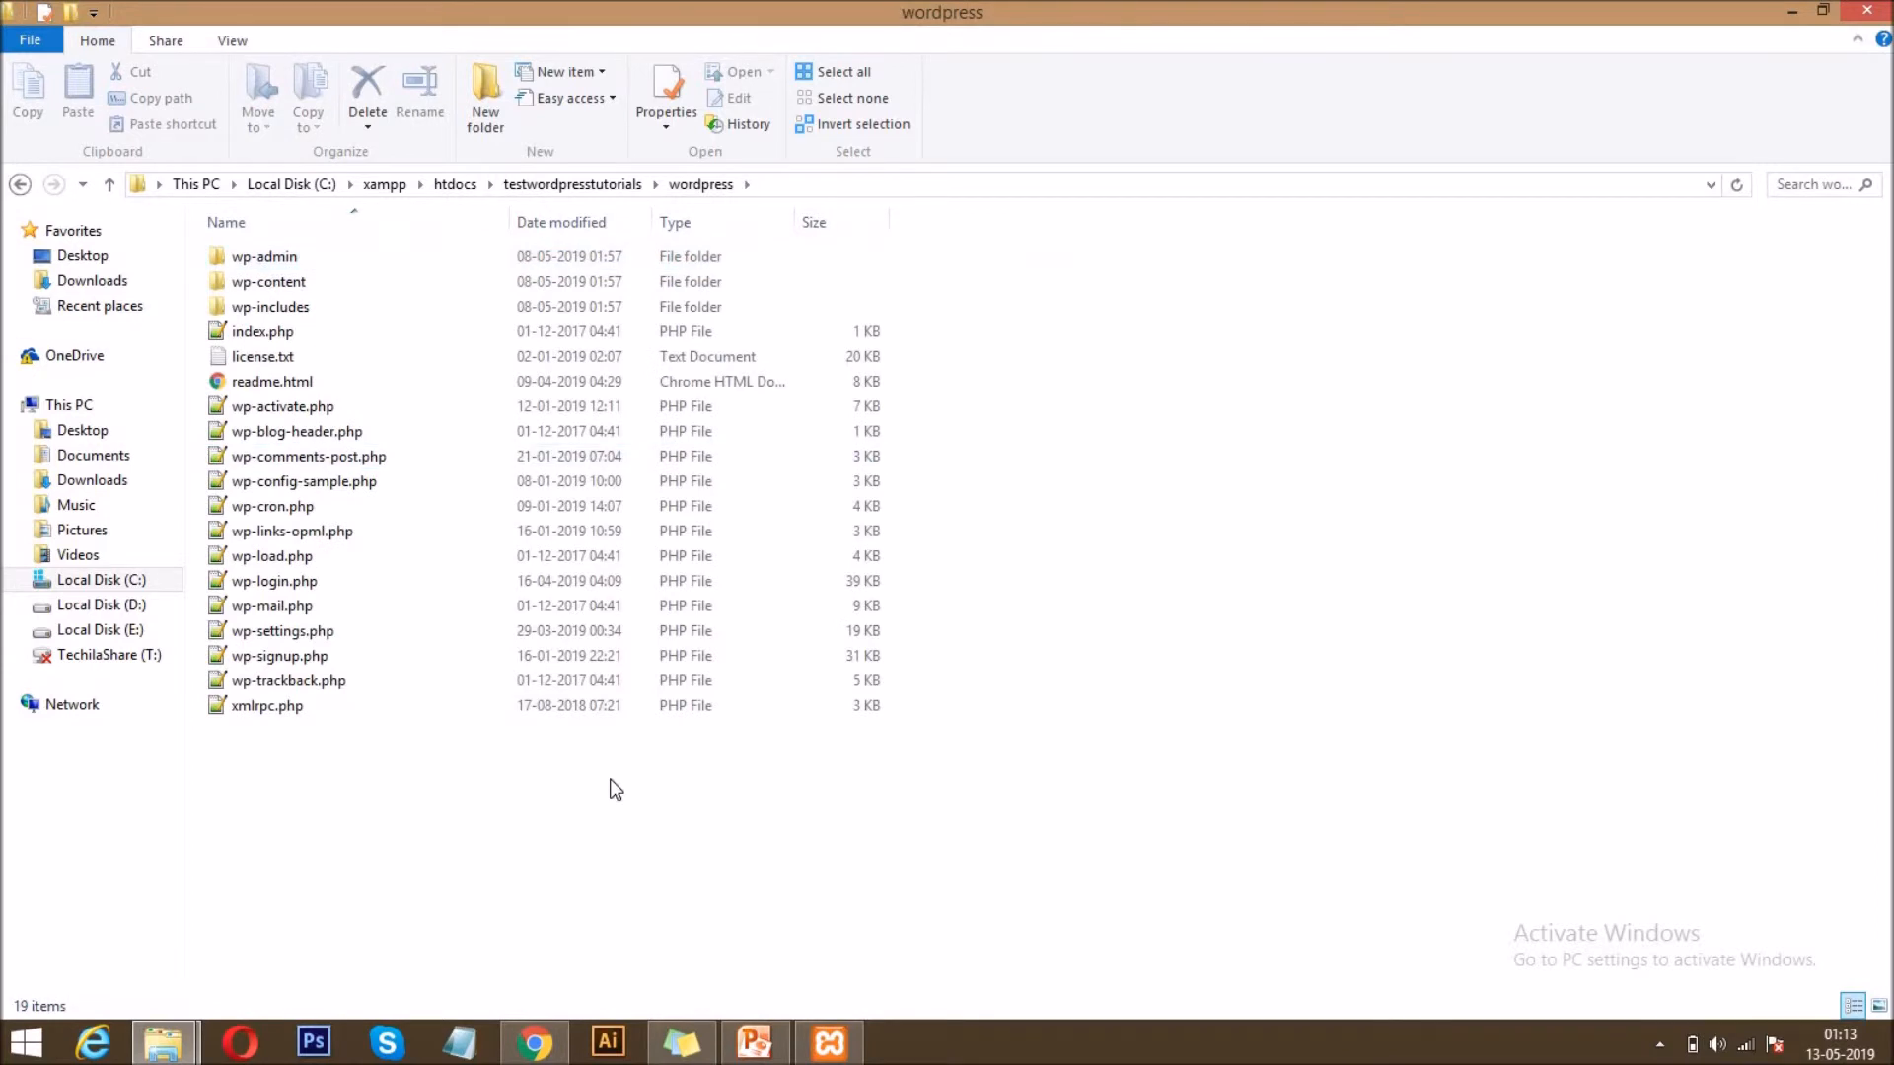
key(ctrl+a)
key(ctrl+x)
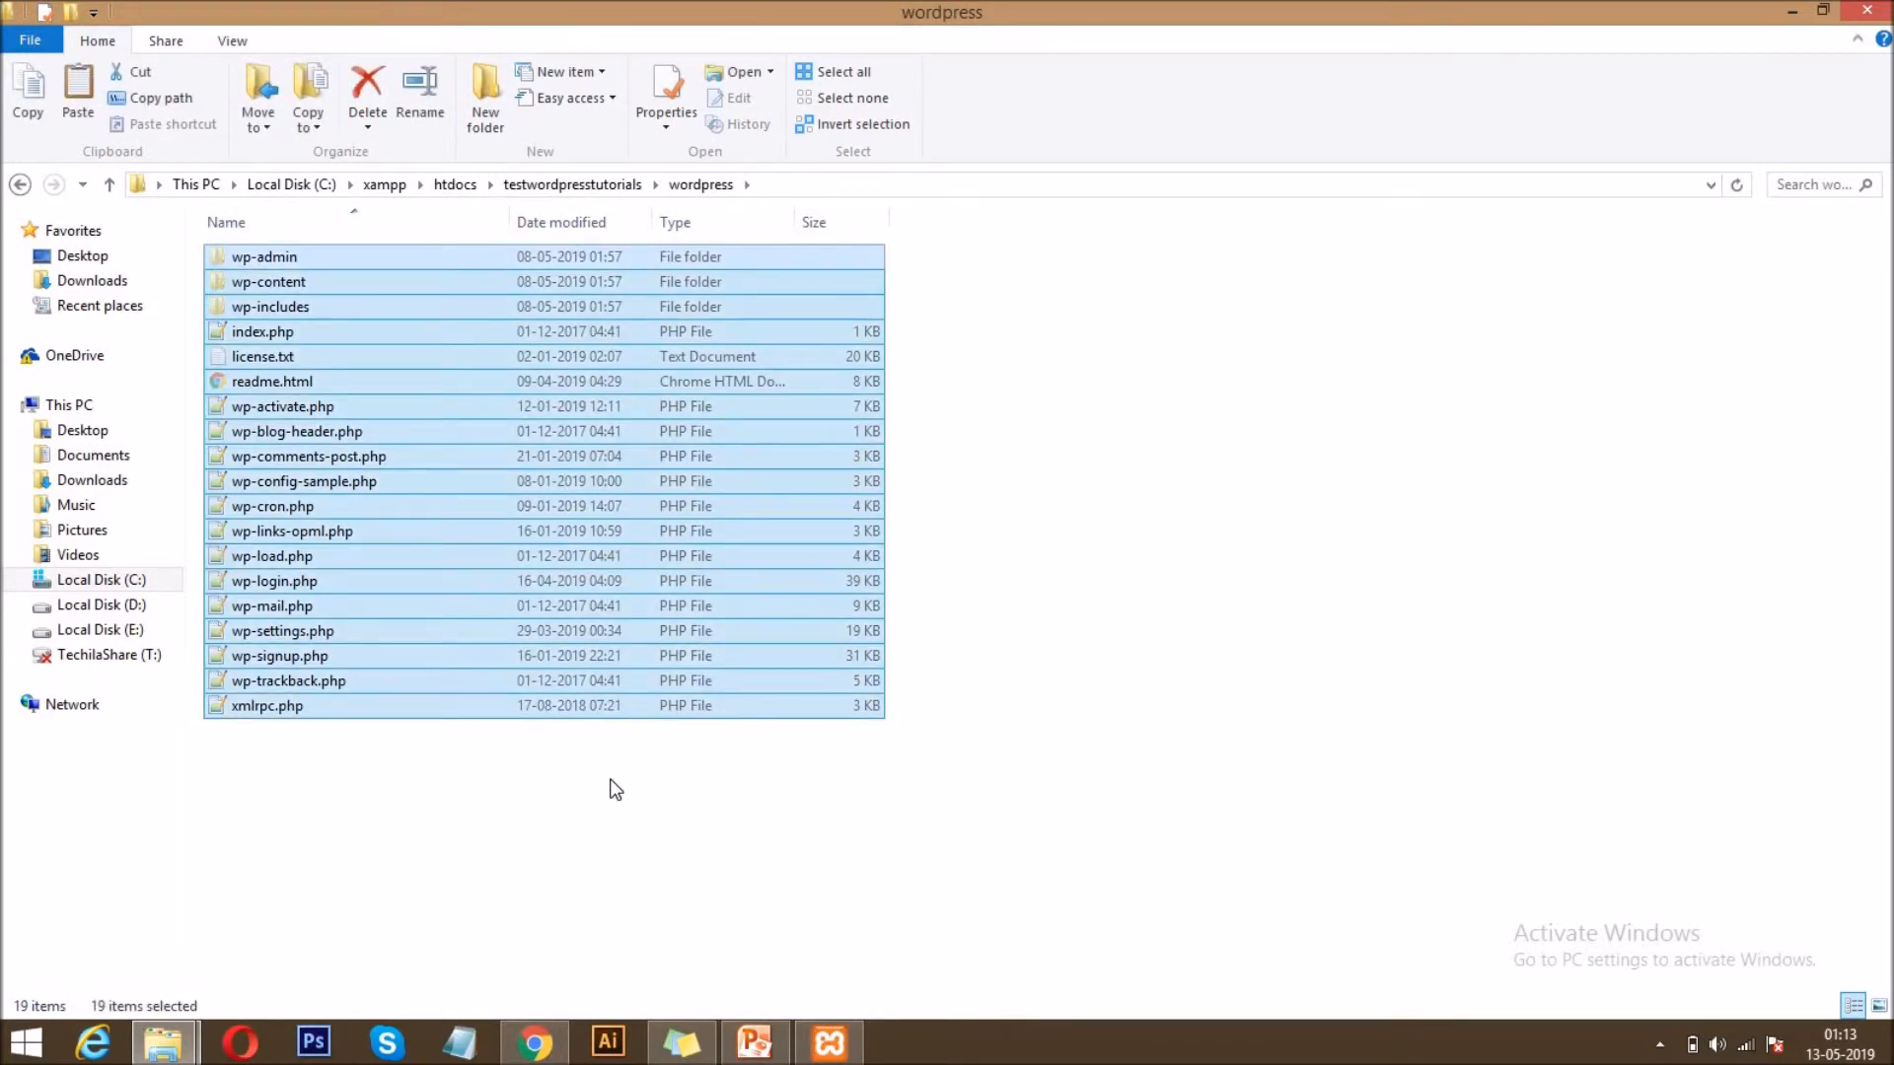
key(BackSpace)
click(819, 521)
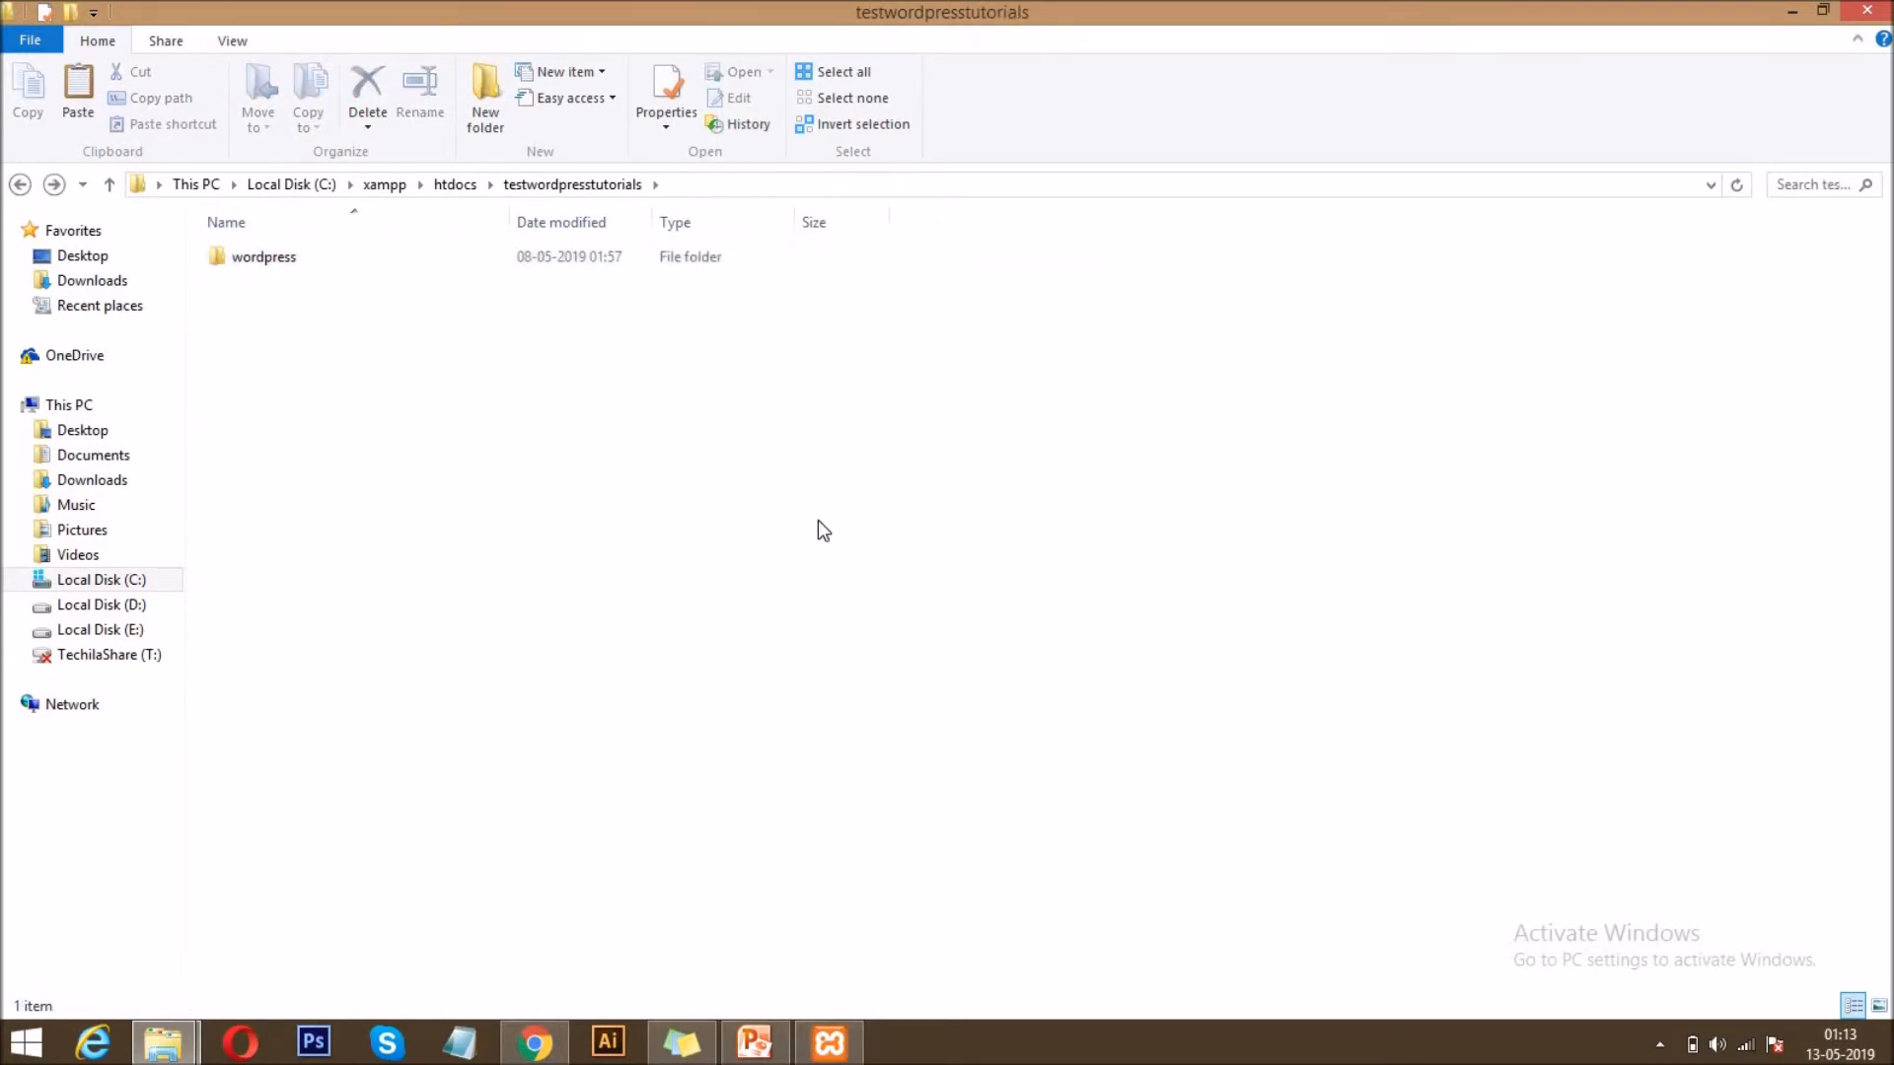
key(ctrl+v)
Permanently delete the emptied wordpress subfolder from testwordpresstutorials.
click(277, 246)
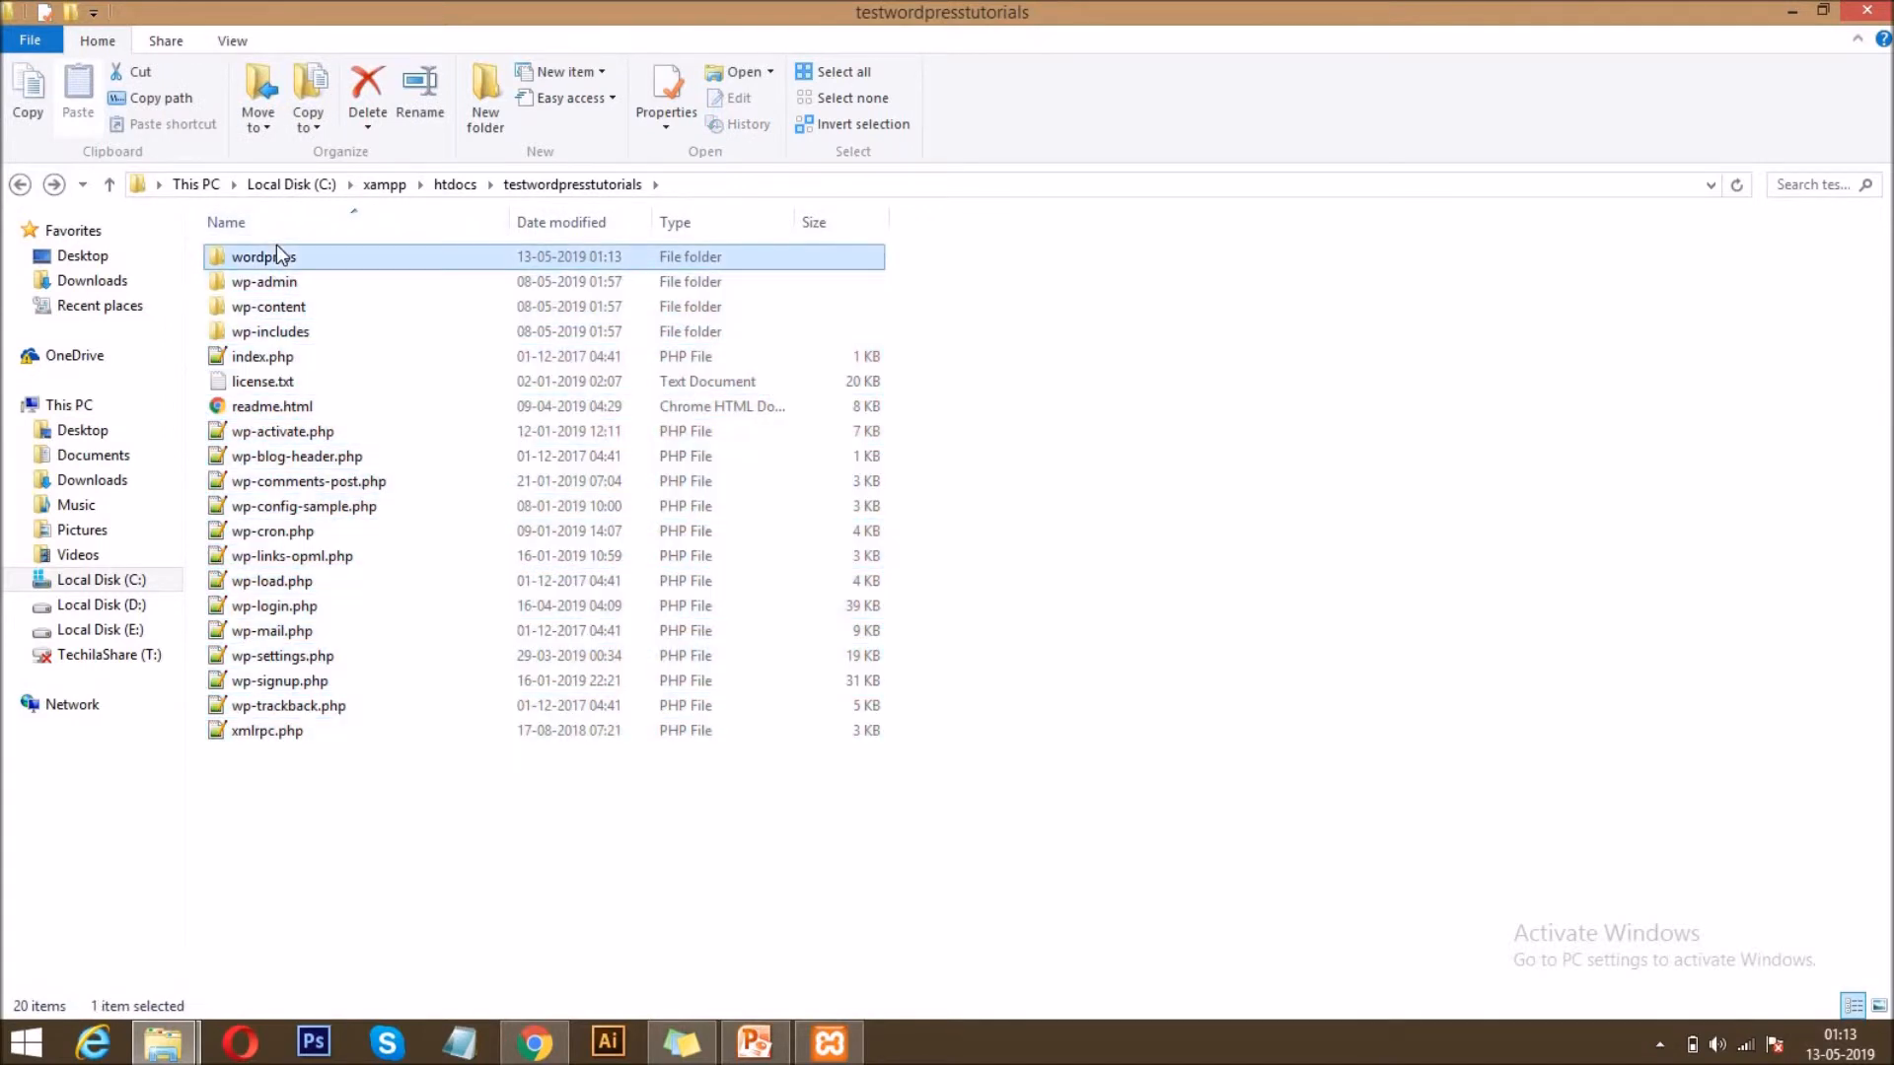
key(shift+Delete)
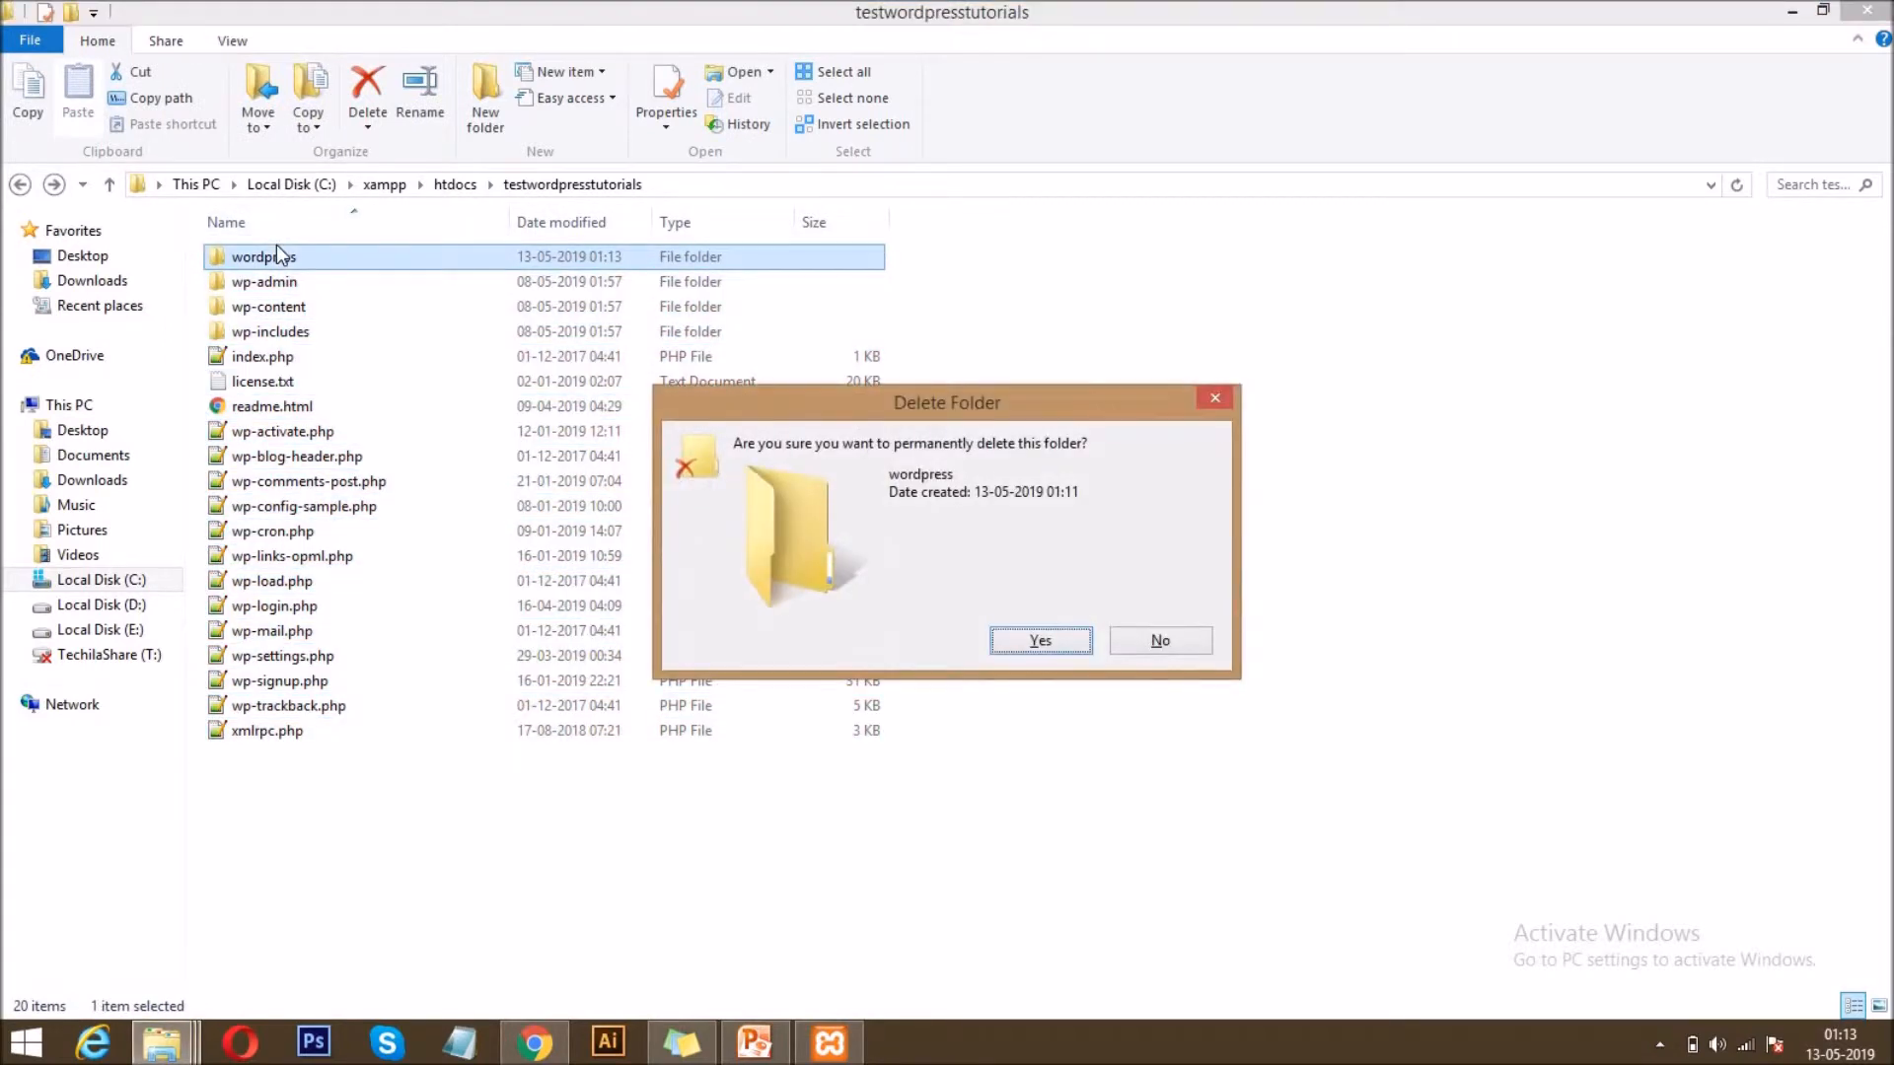
key(Return)
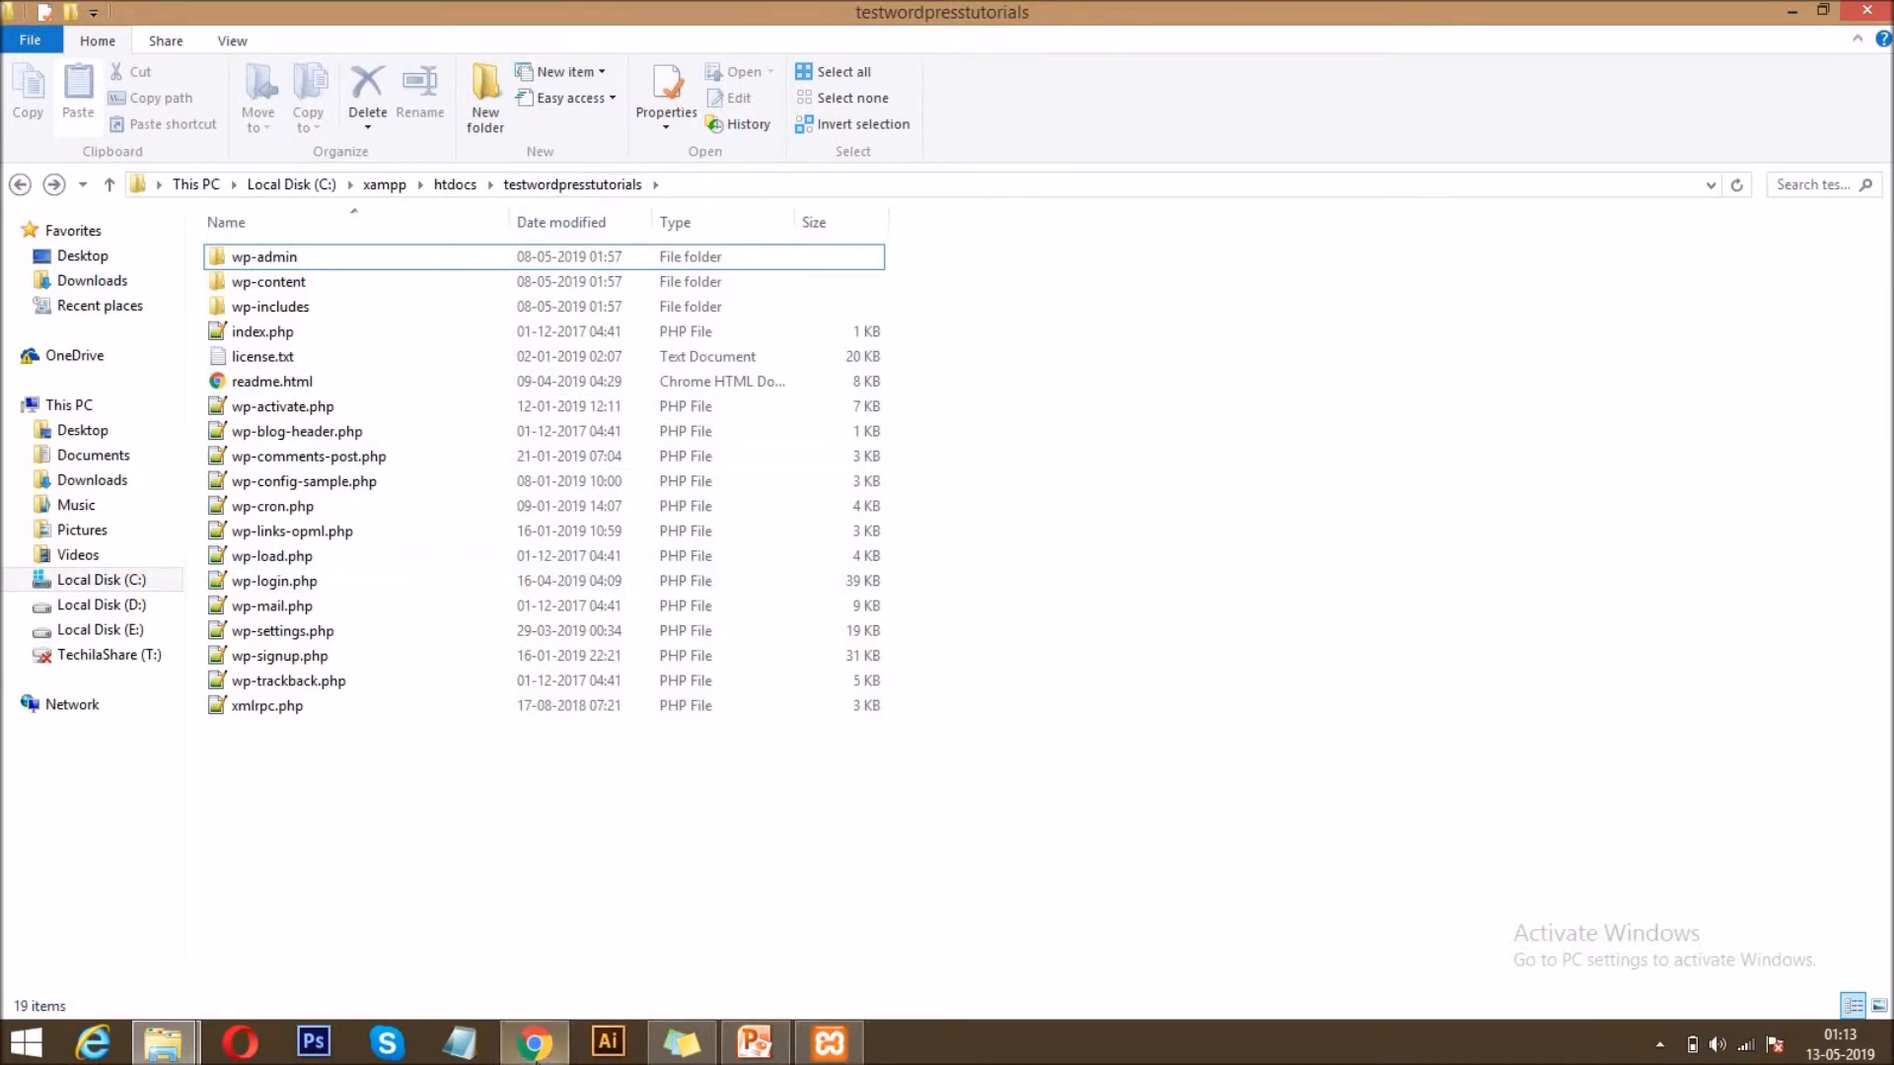
Check the Apache and MySQL modules in the XAMPP Control Panel, and examine the localhost part of the phpMyAdmin address in Chrome.
click(533, 1043)
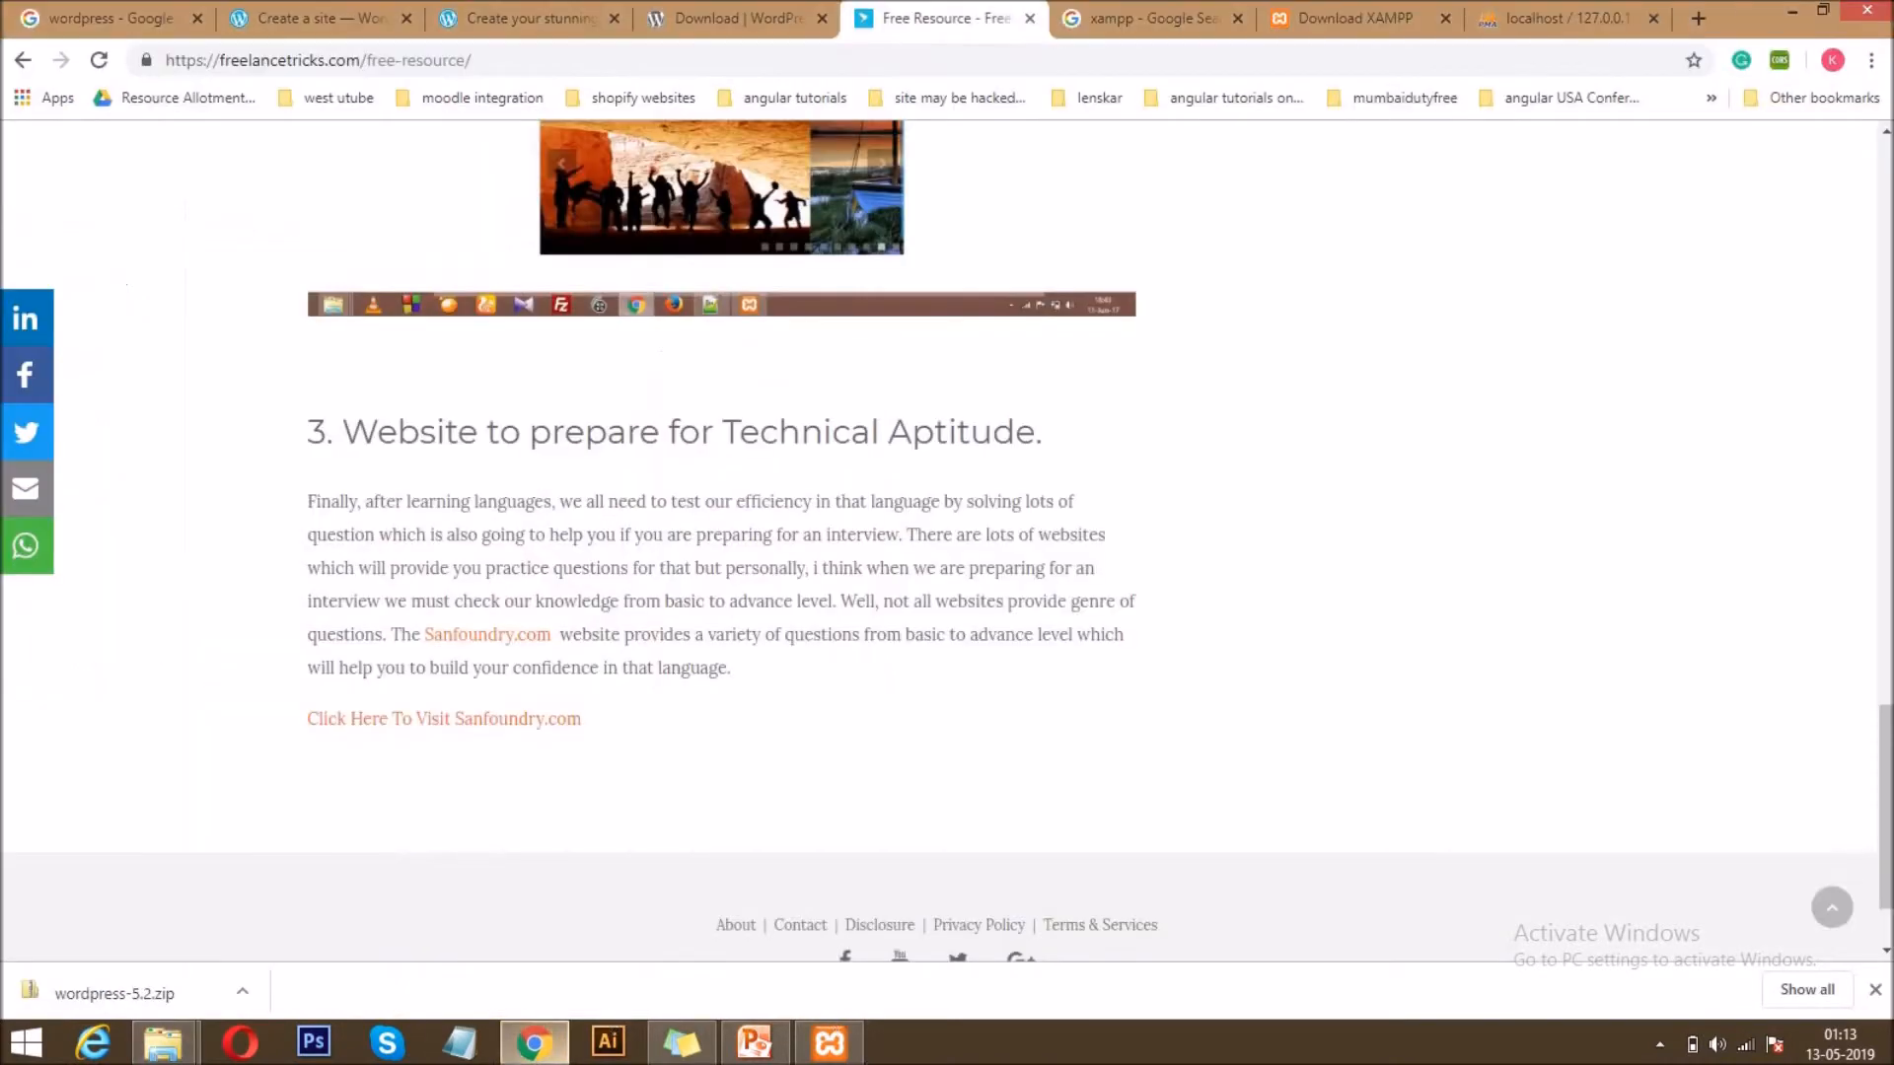
click(843, 1055)
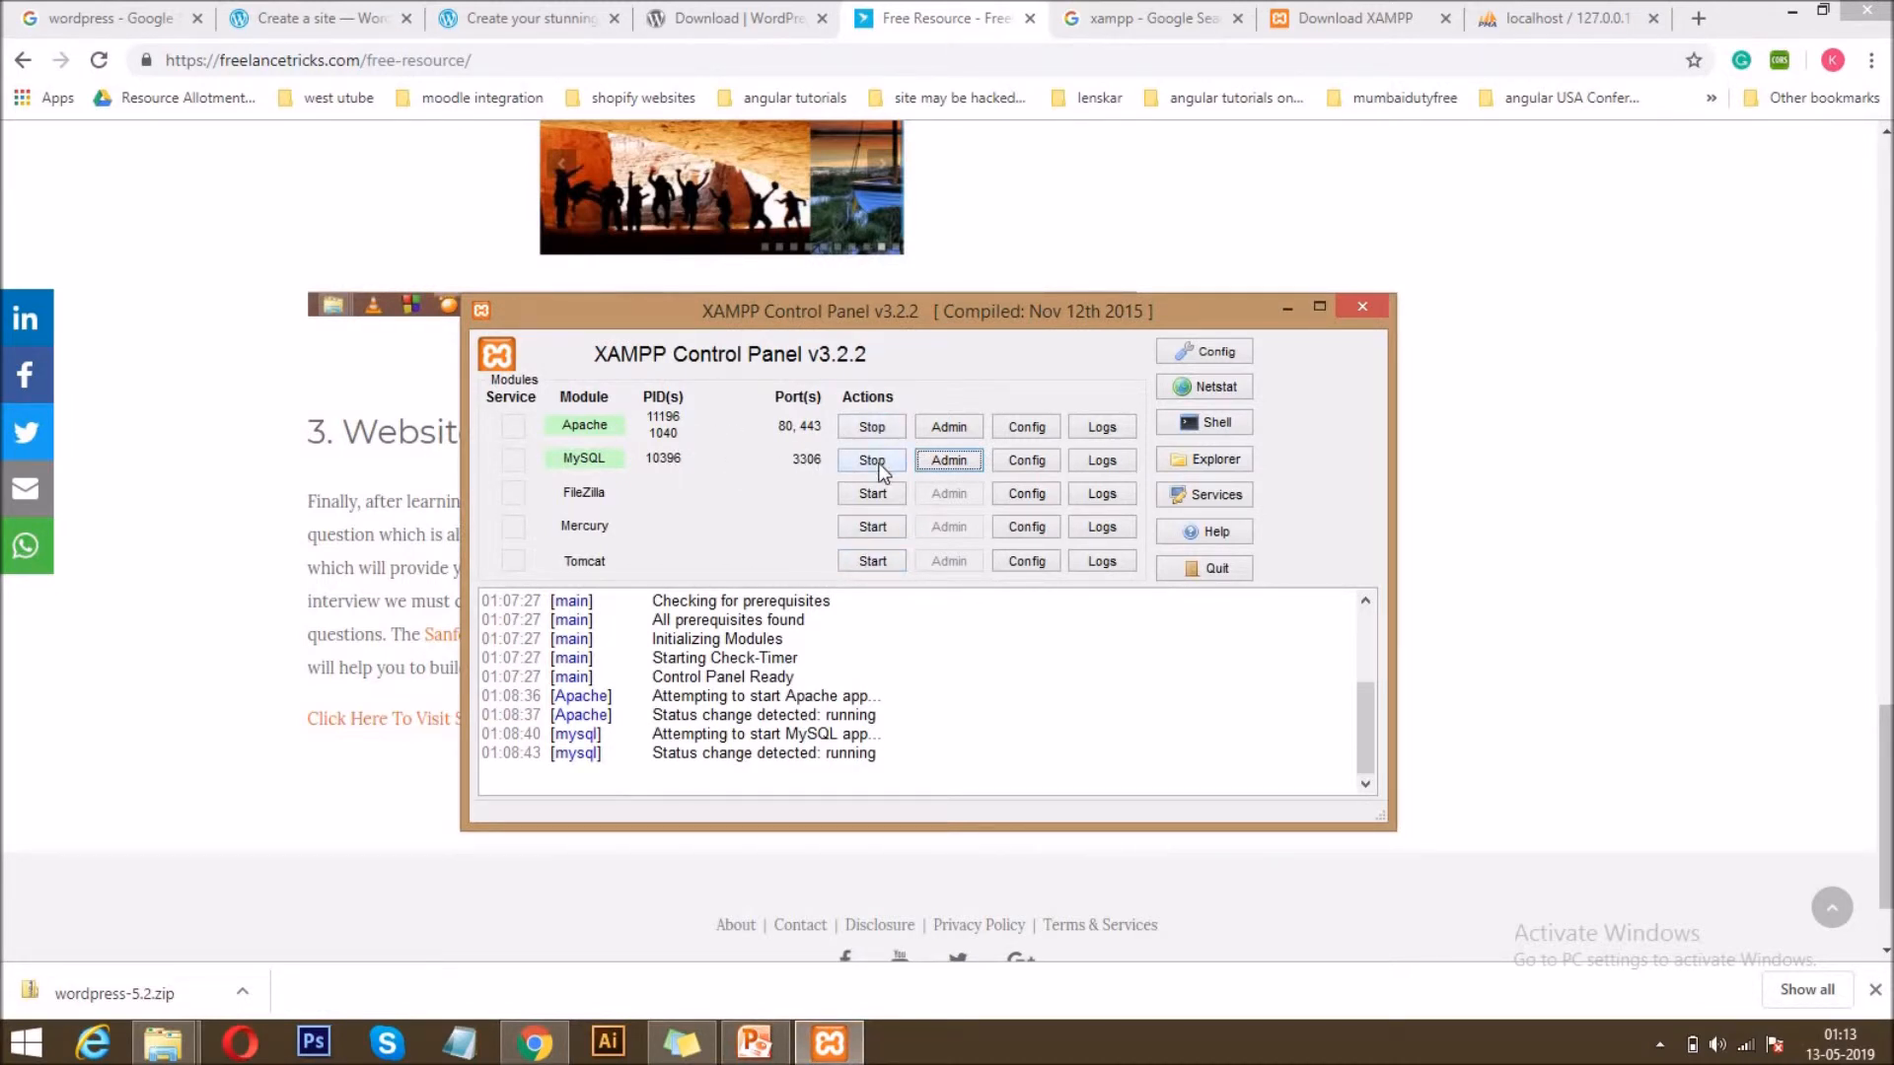
click(226, 571)
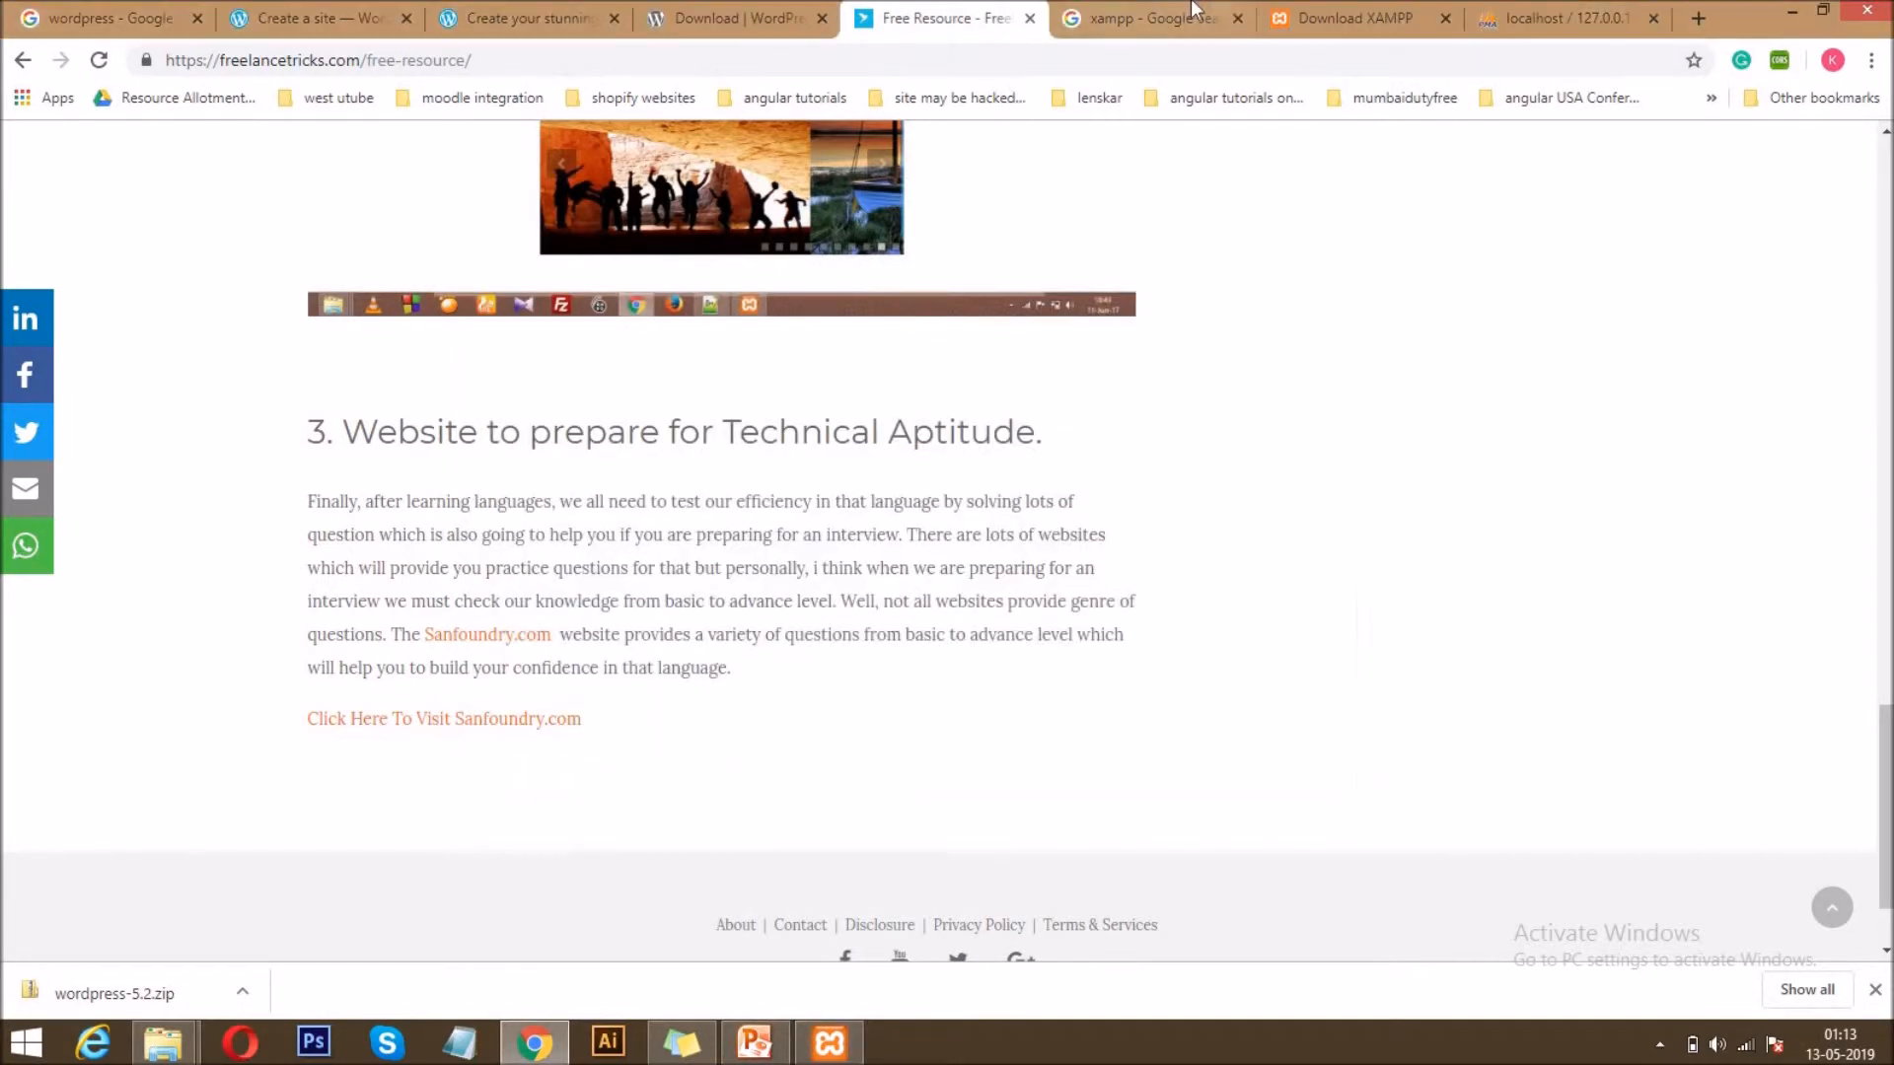
click(1561, 5)
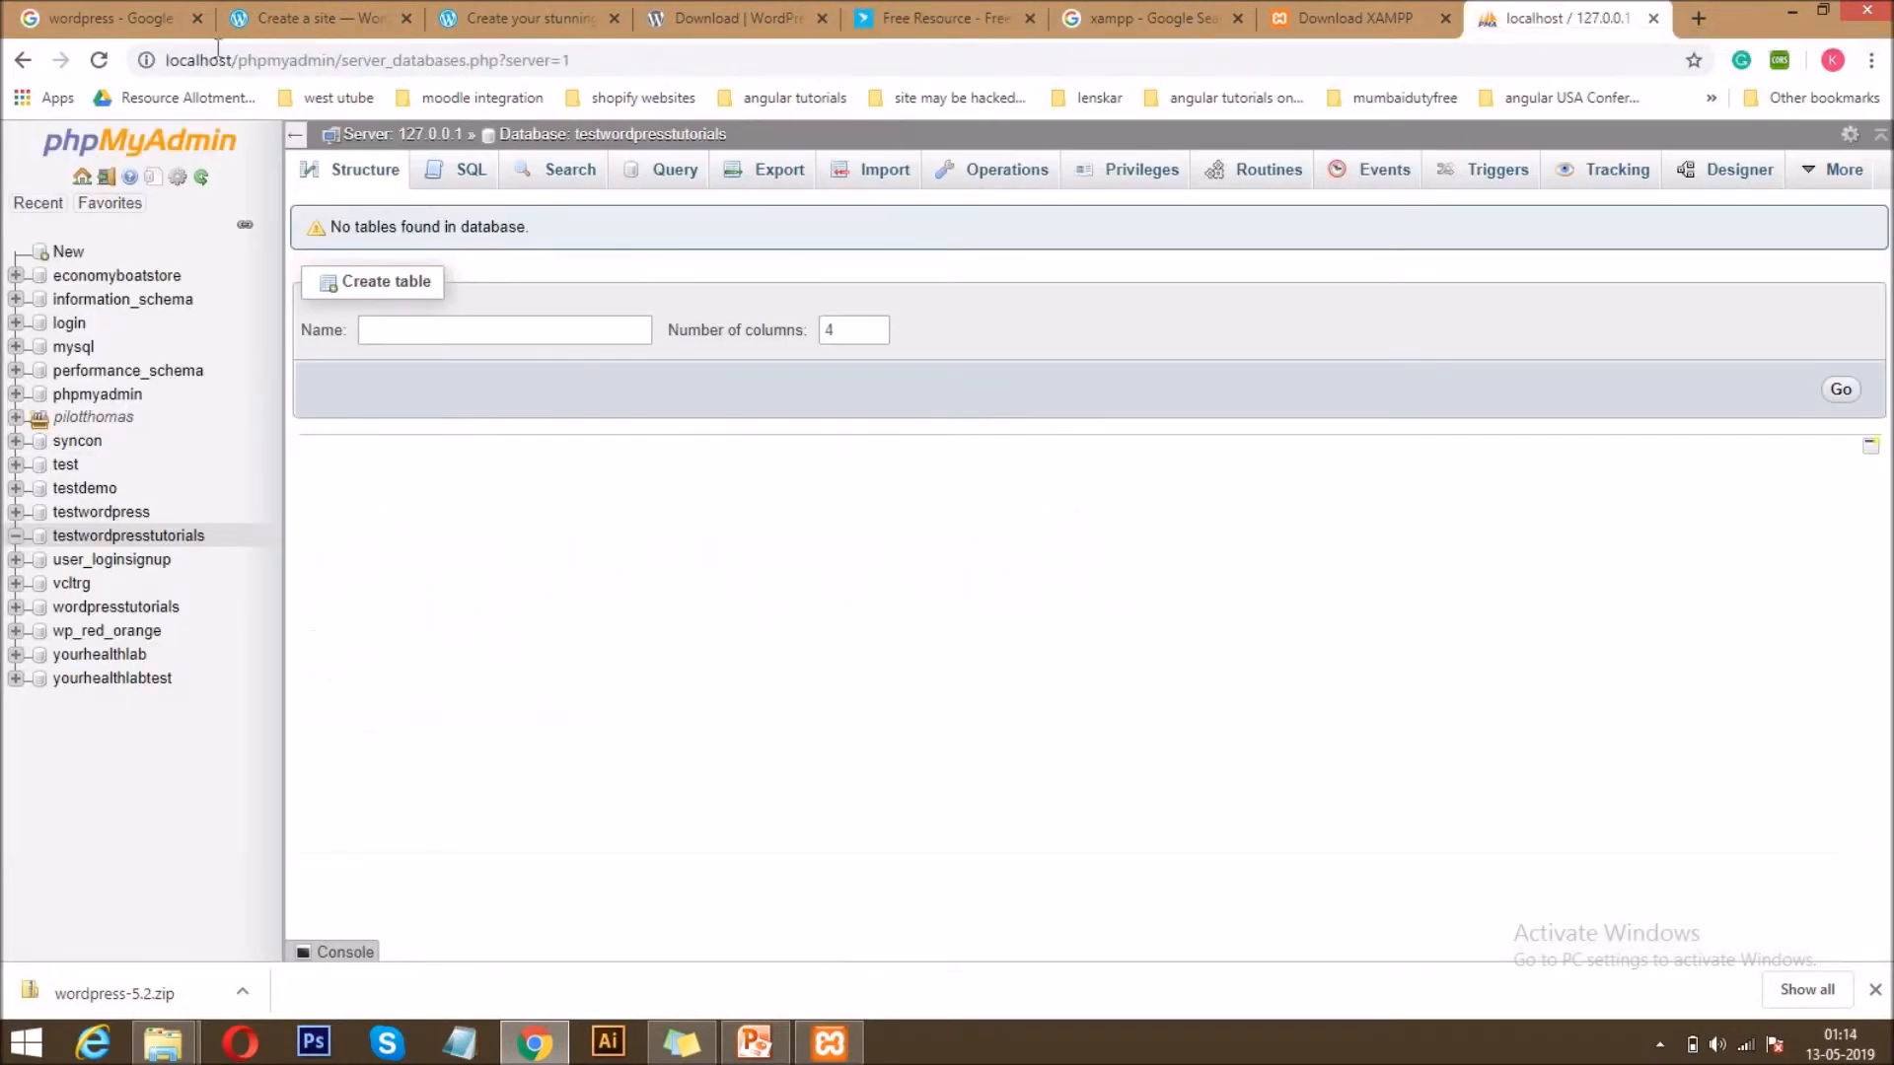
drag(237, 59, 5, 10)
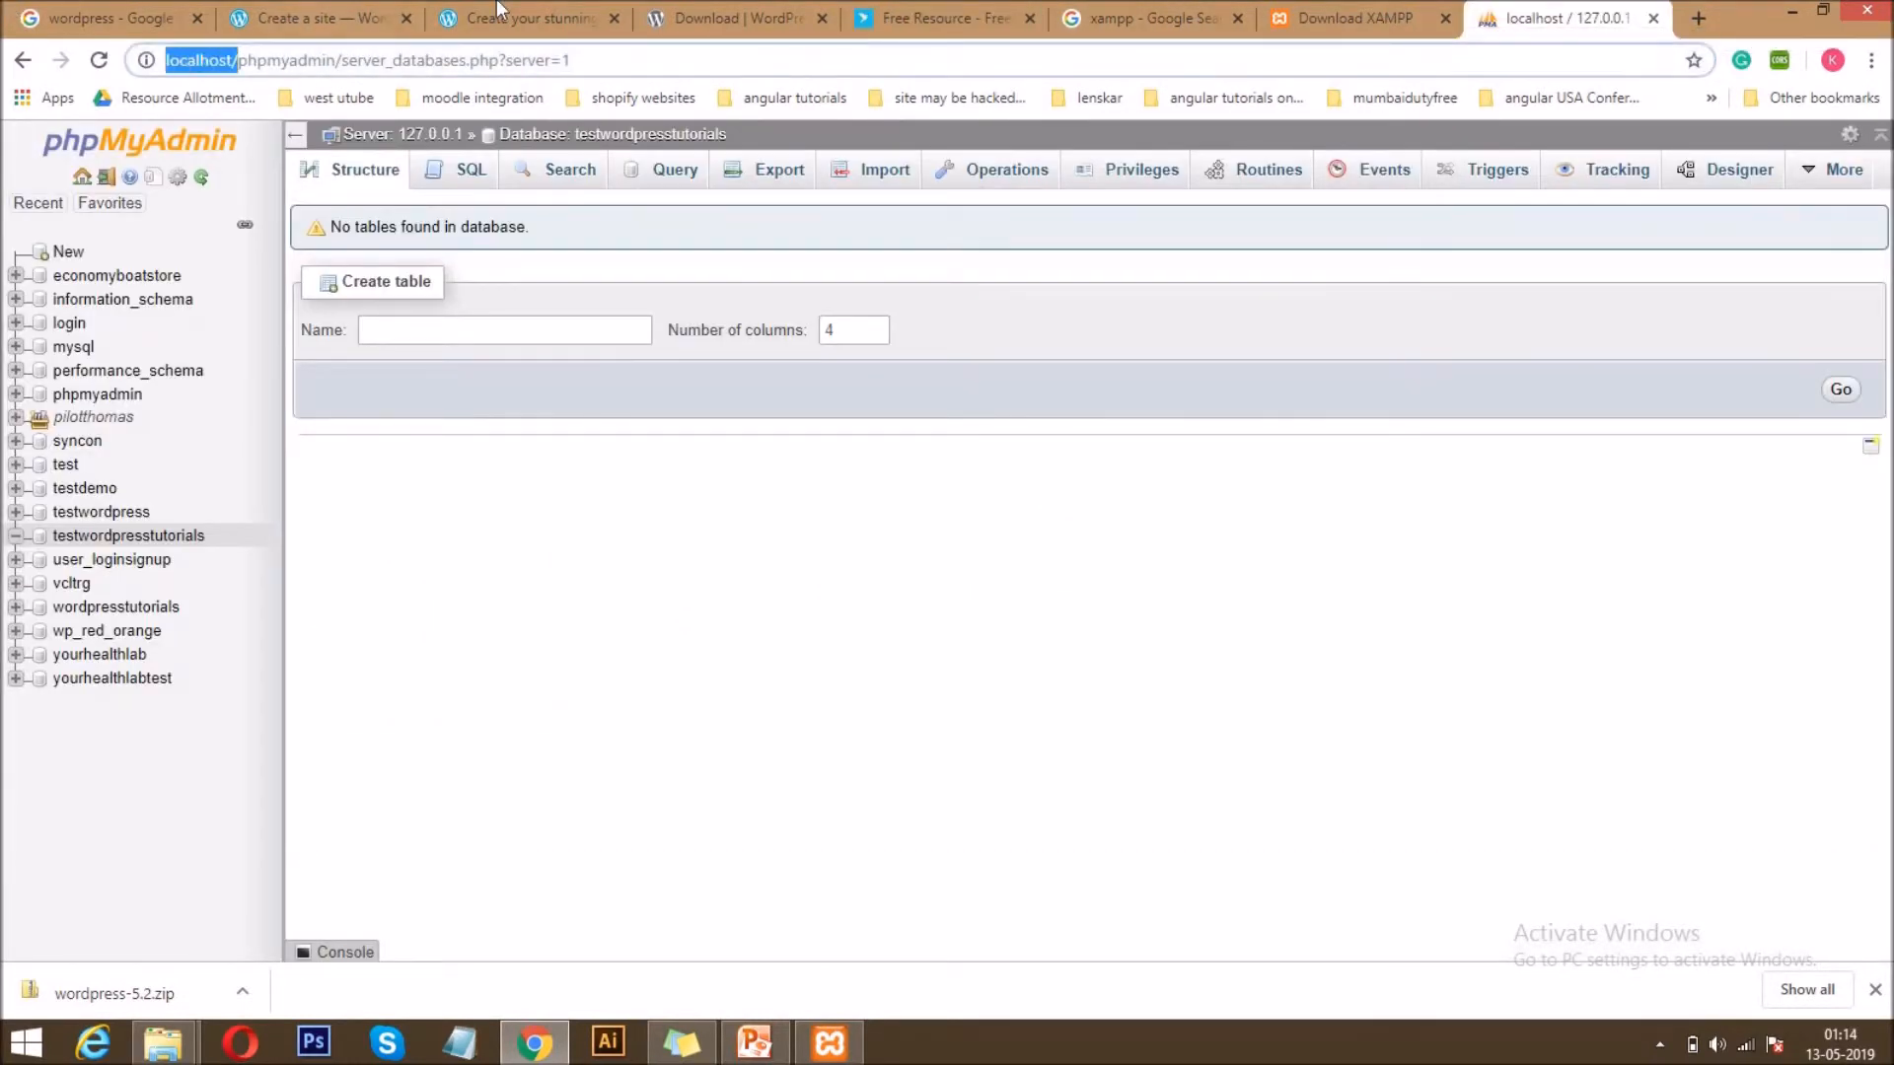
Examine the domain part of the FreelanceTricks address, and remove /free-resource/ from it to load the site's home page.
click(1008, 10)
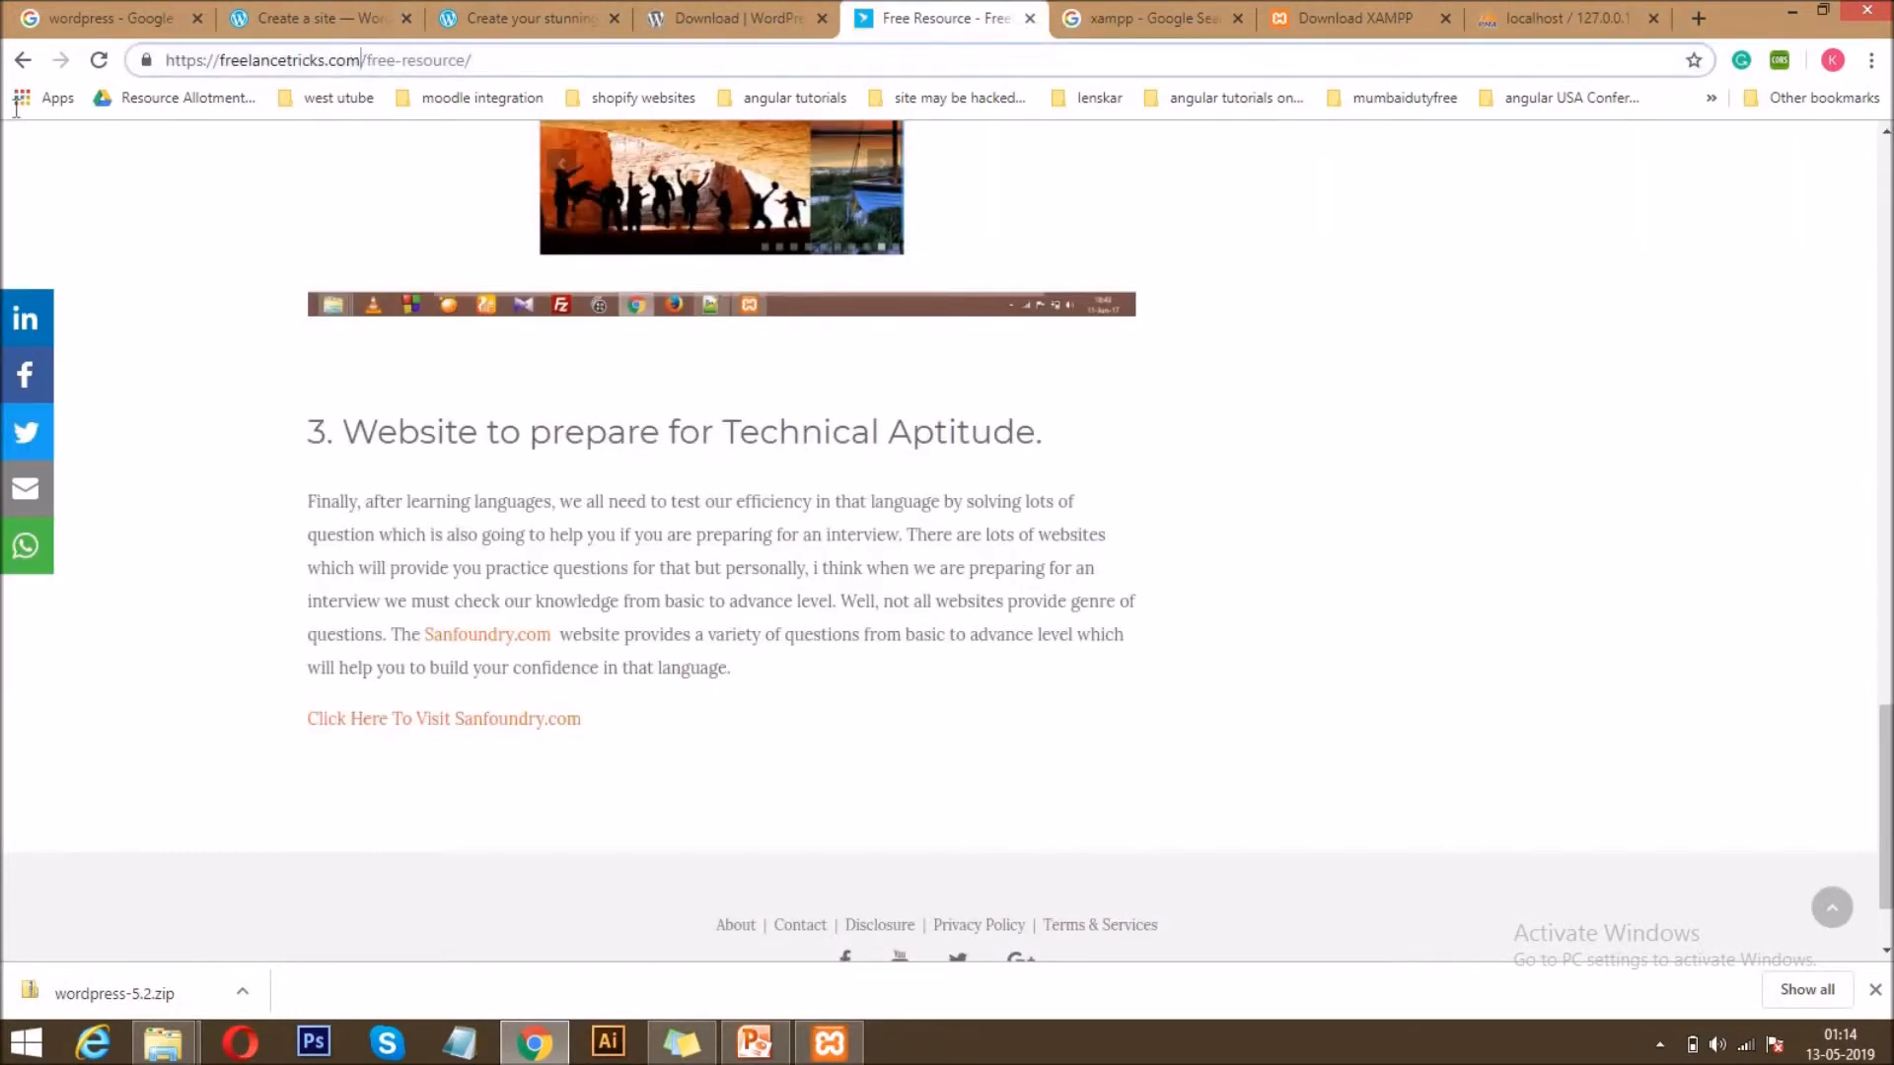
drag(364, 60, 20, 111)
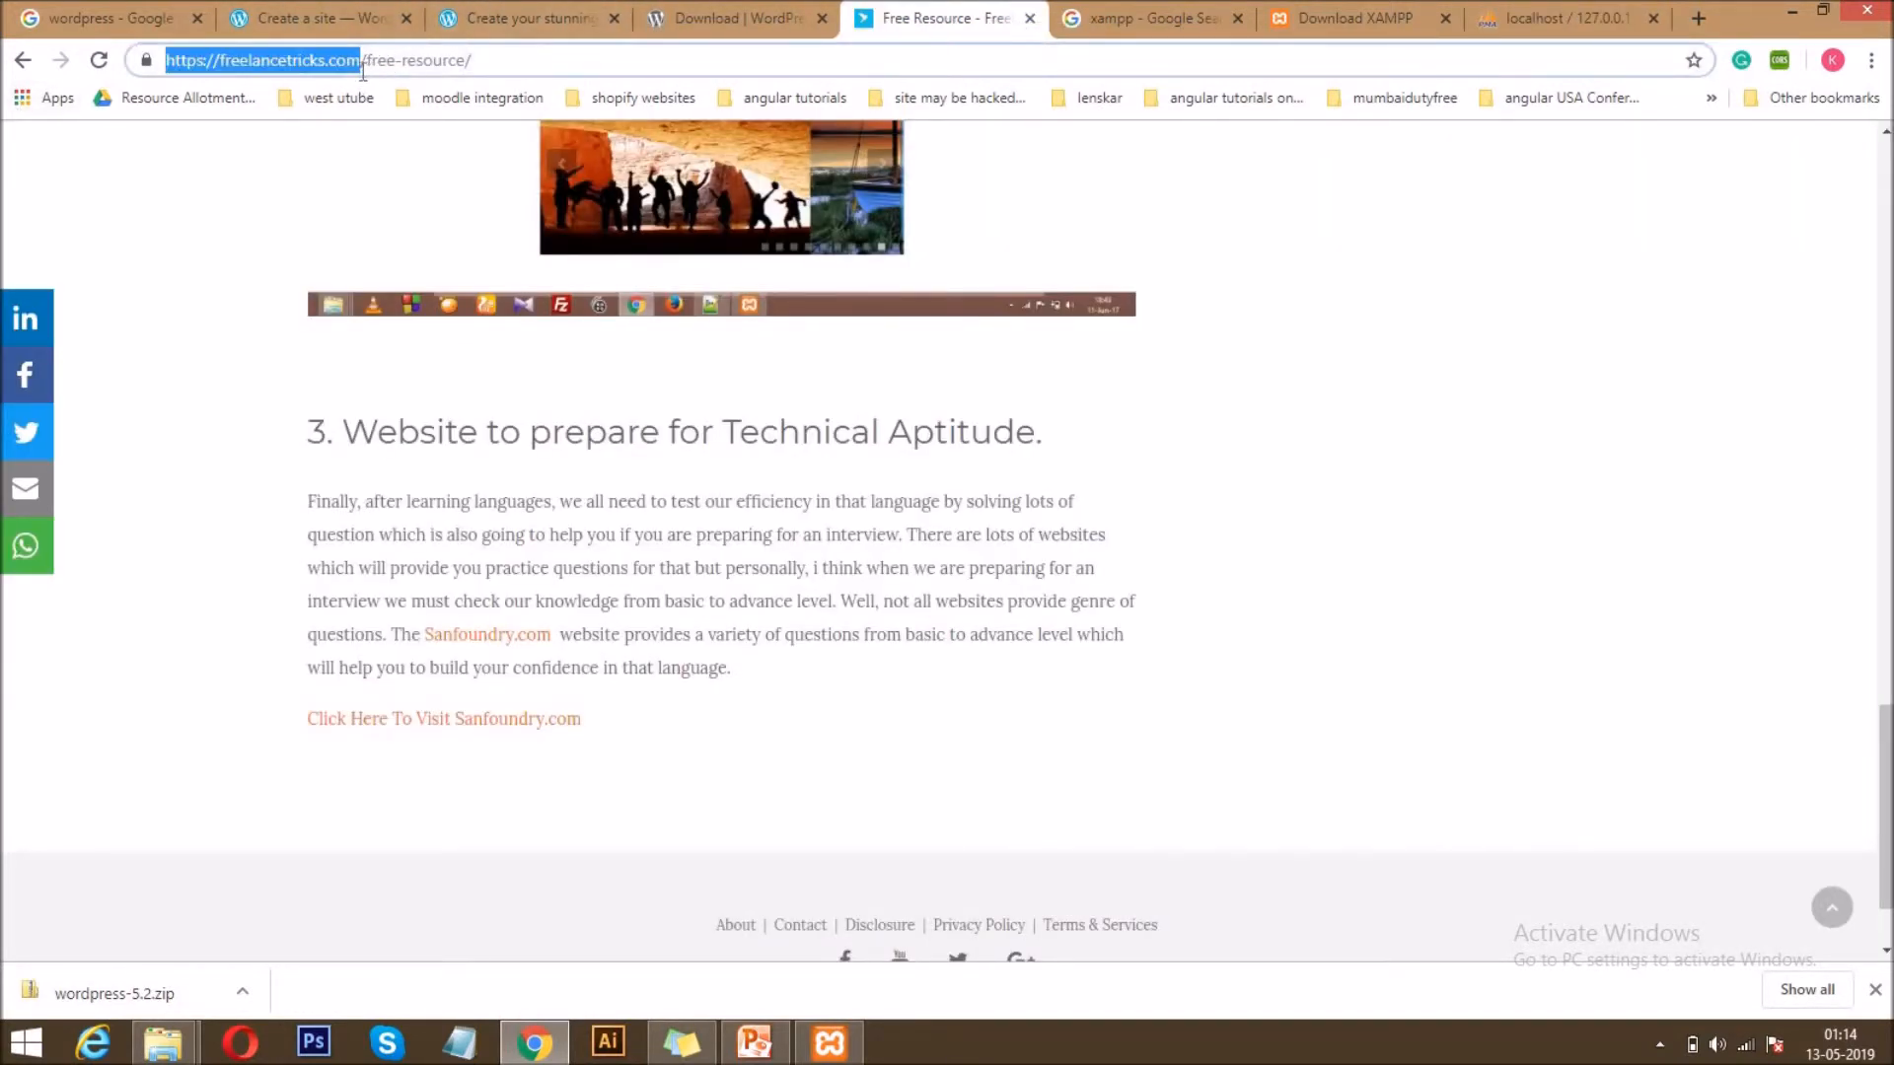
key(shift+End)
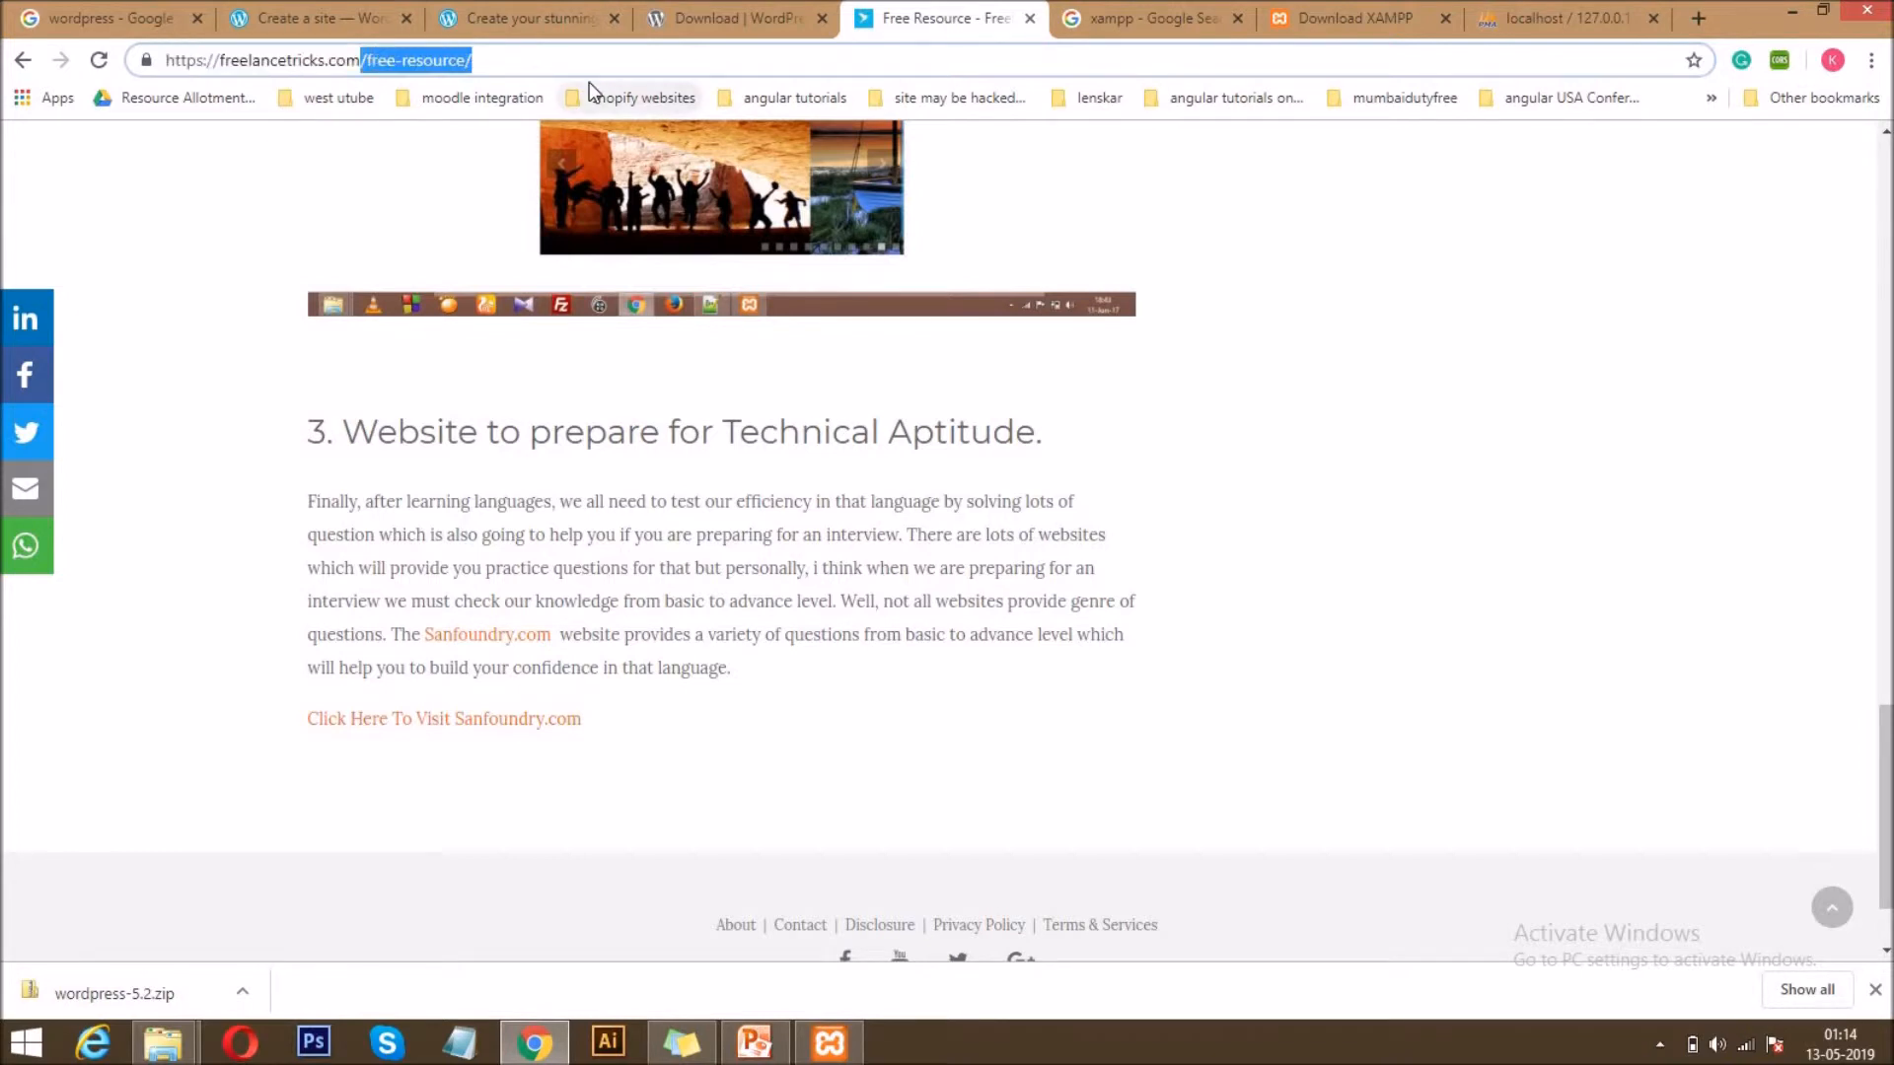
key(Delete)
key(Return)
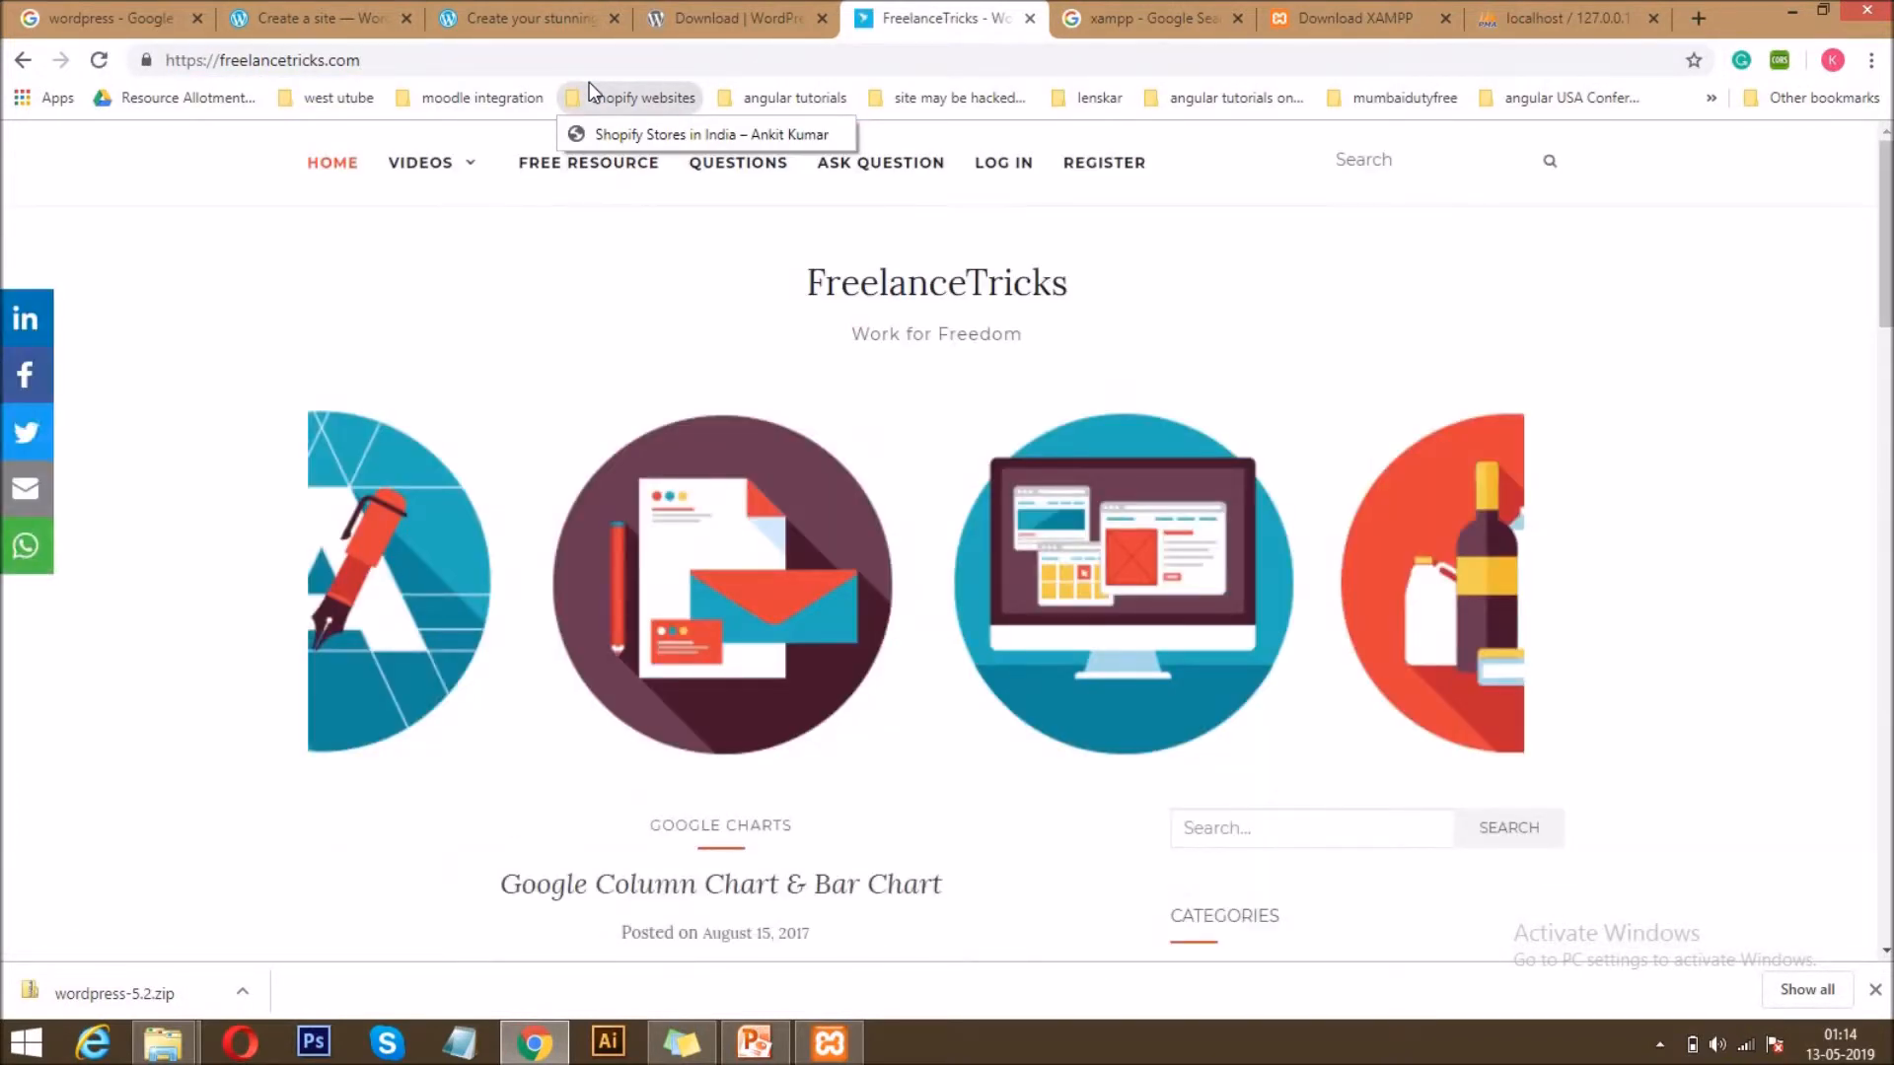
Review the phpMyAdmin page again and check the testwordpresstutorials folder's name and contents in File Explorer.
click(1592, 6)
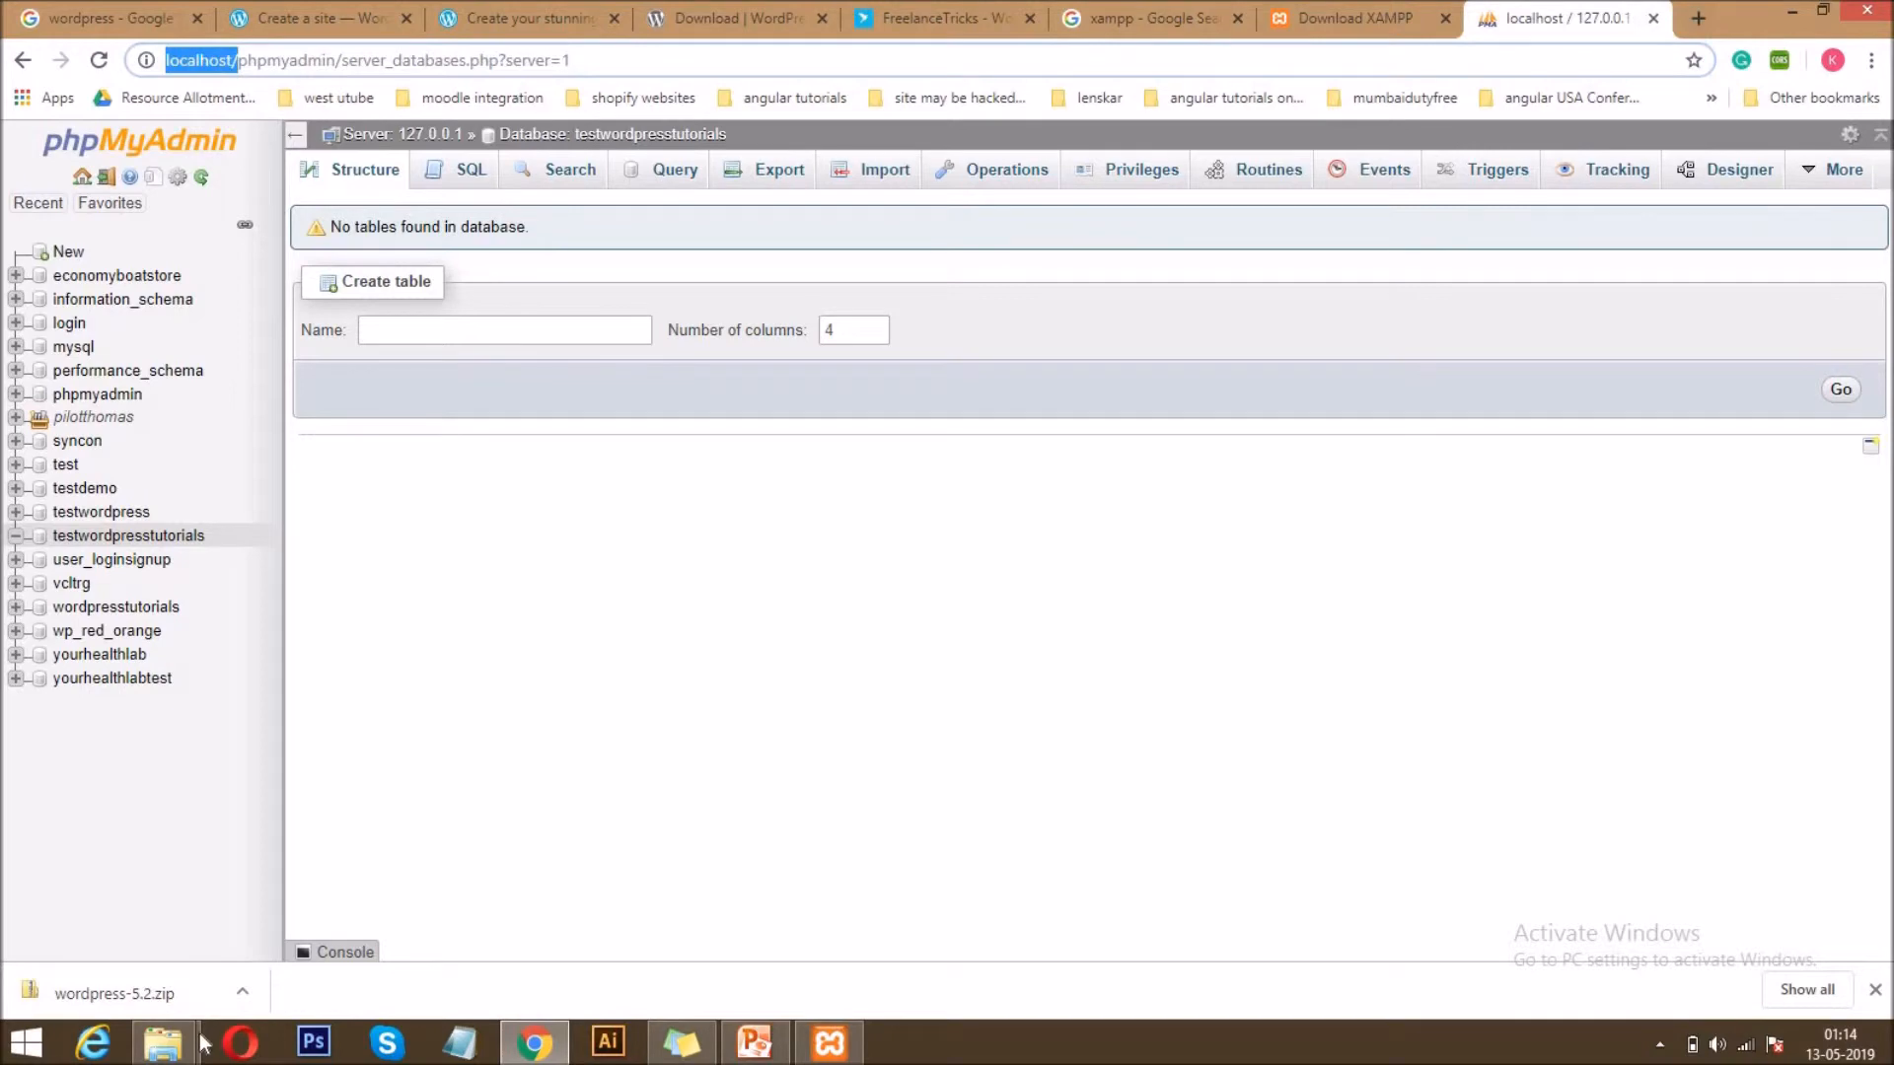
mouse_move(165, 1055)
click(211, 951)
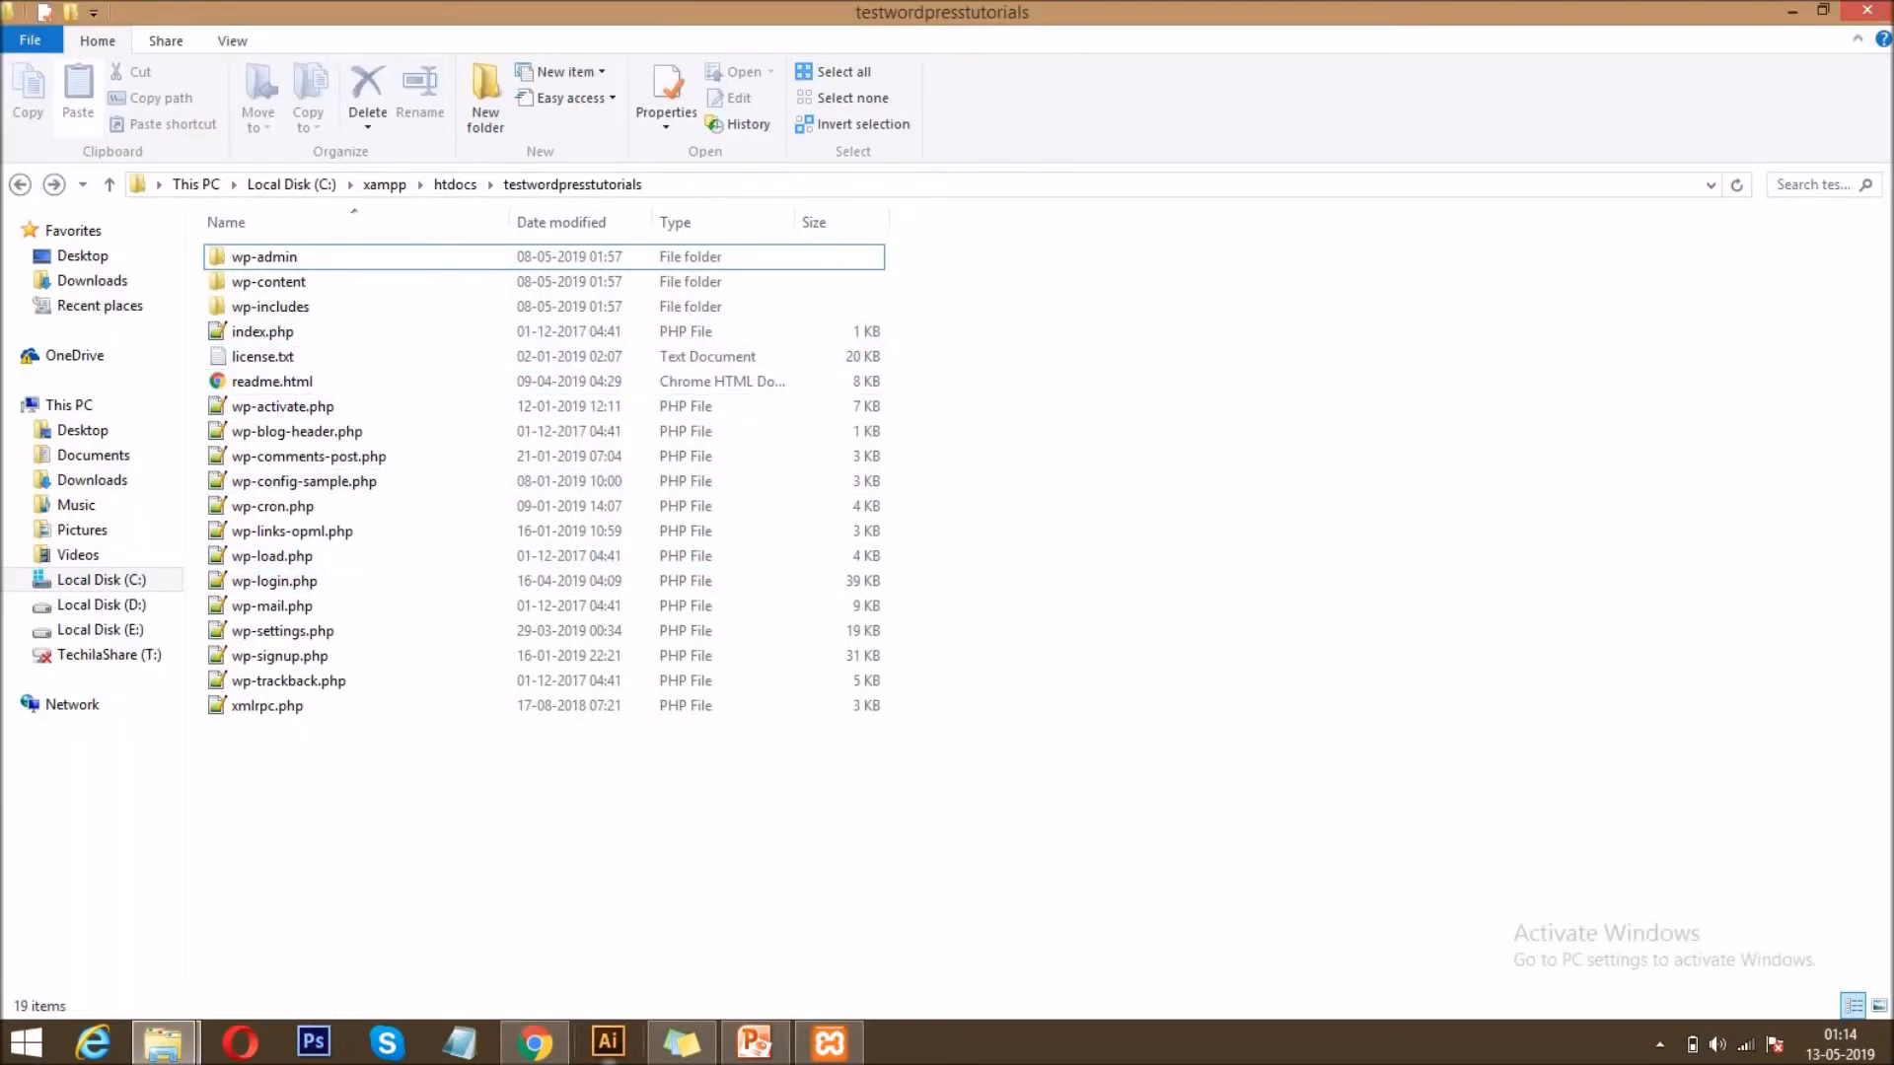
Switch to Chrome and load localhost/testwordpresstutorials in a new tab to start the WordPress setup.
click(533, 1045)
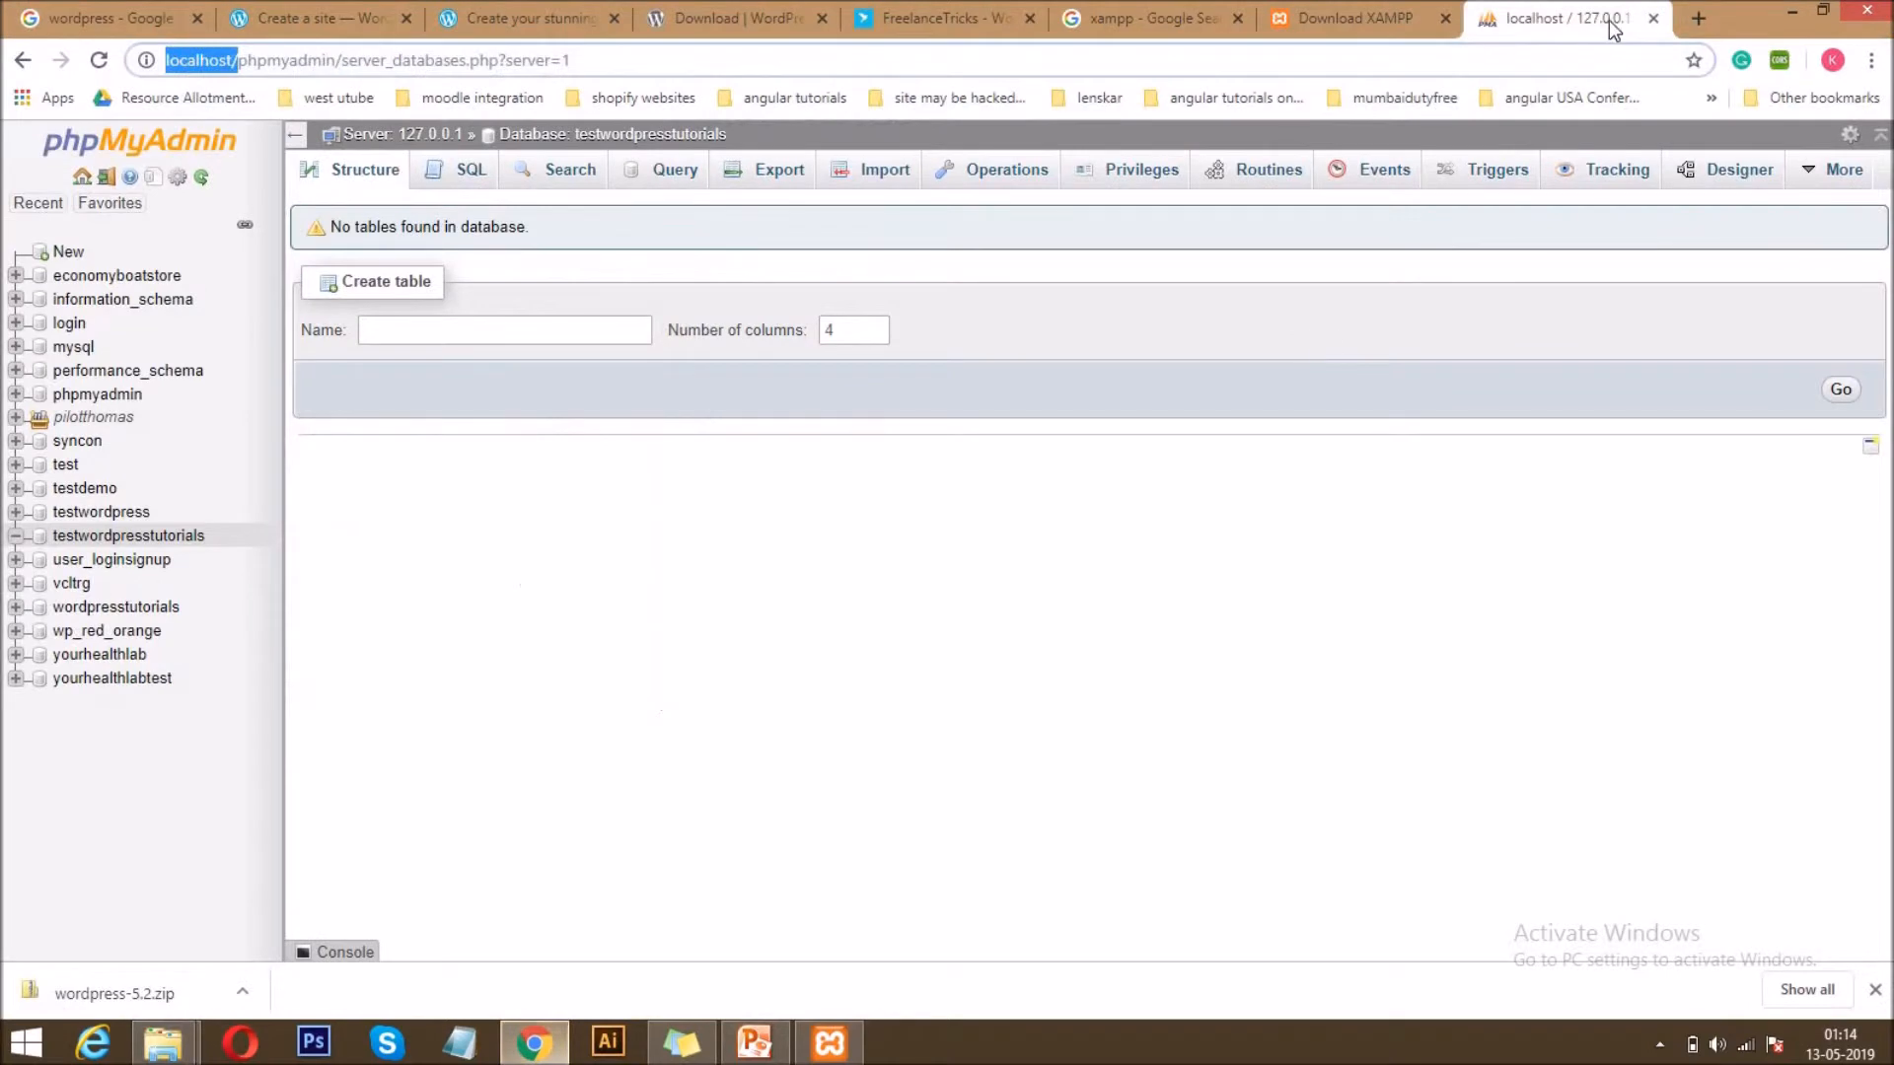
click(1698, 24)
text(loc)
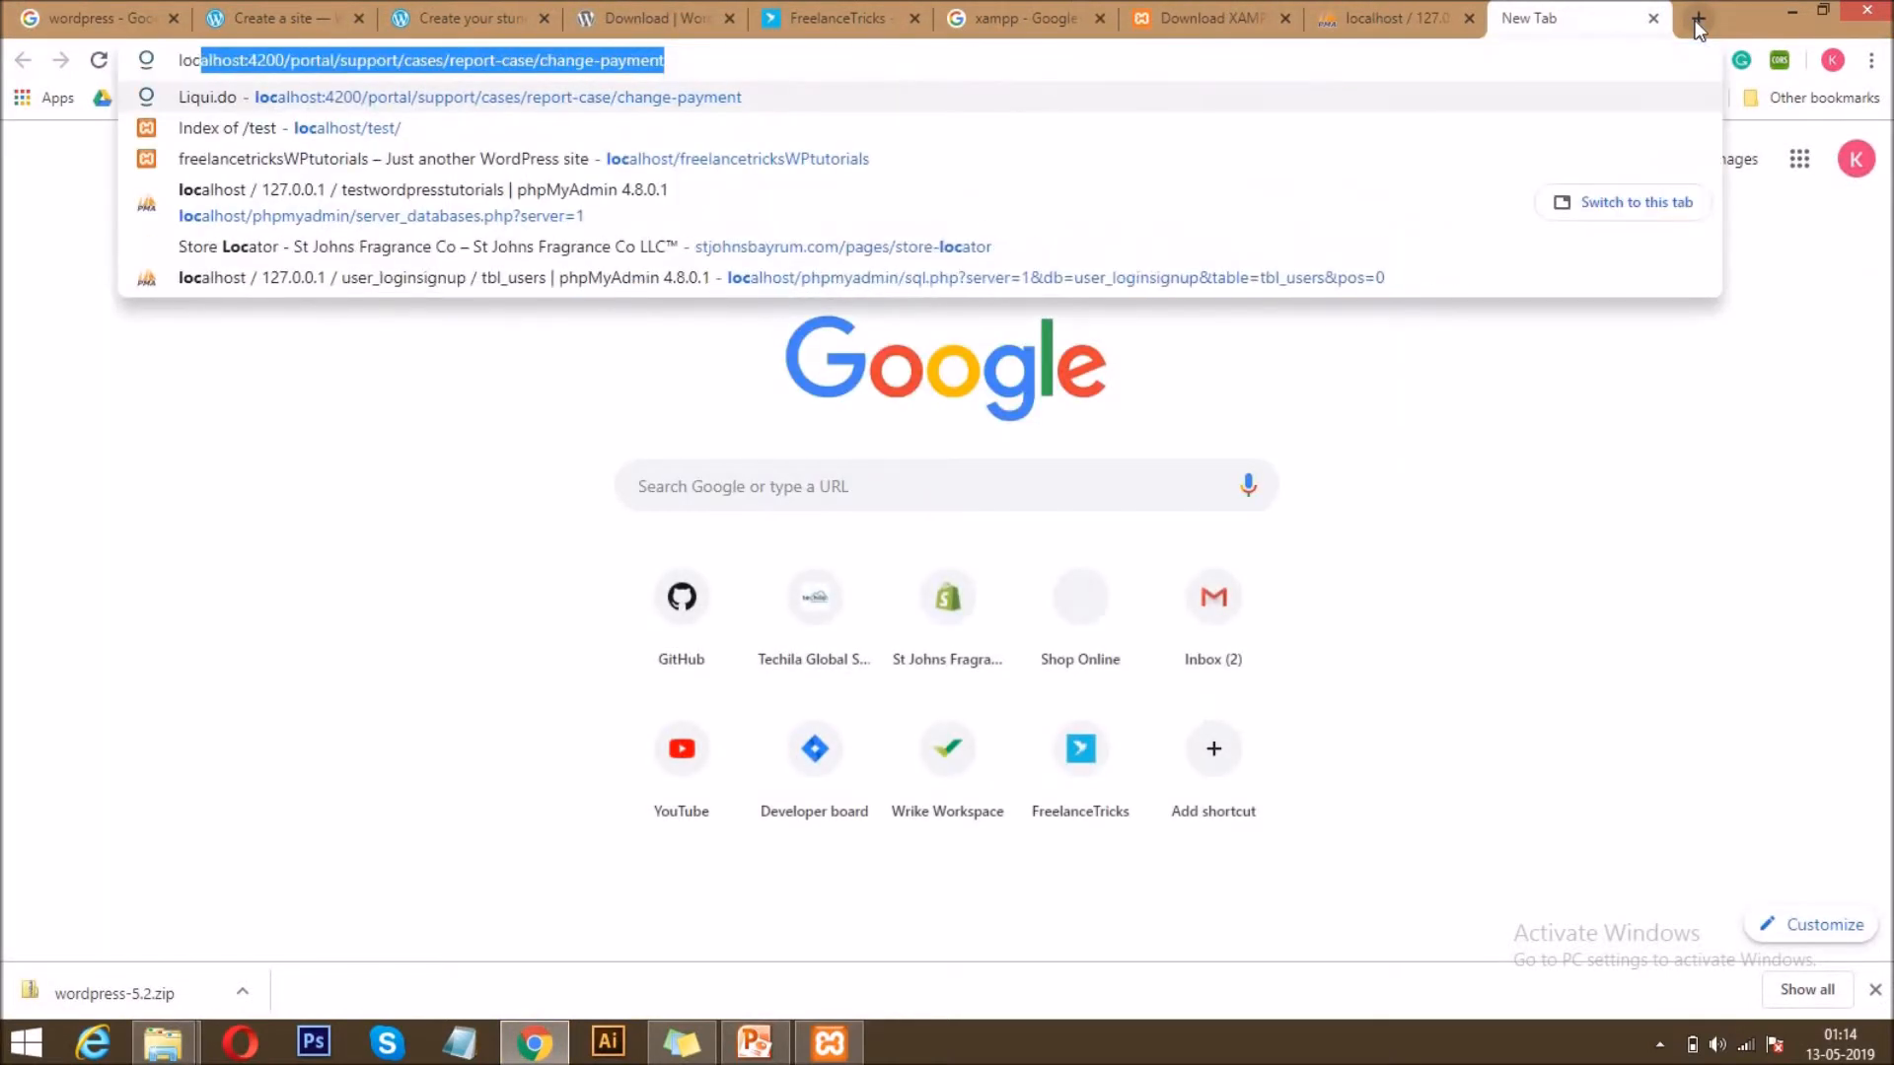
text(alhost)
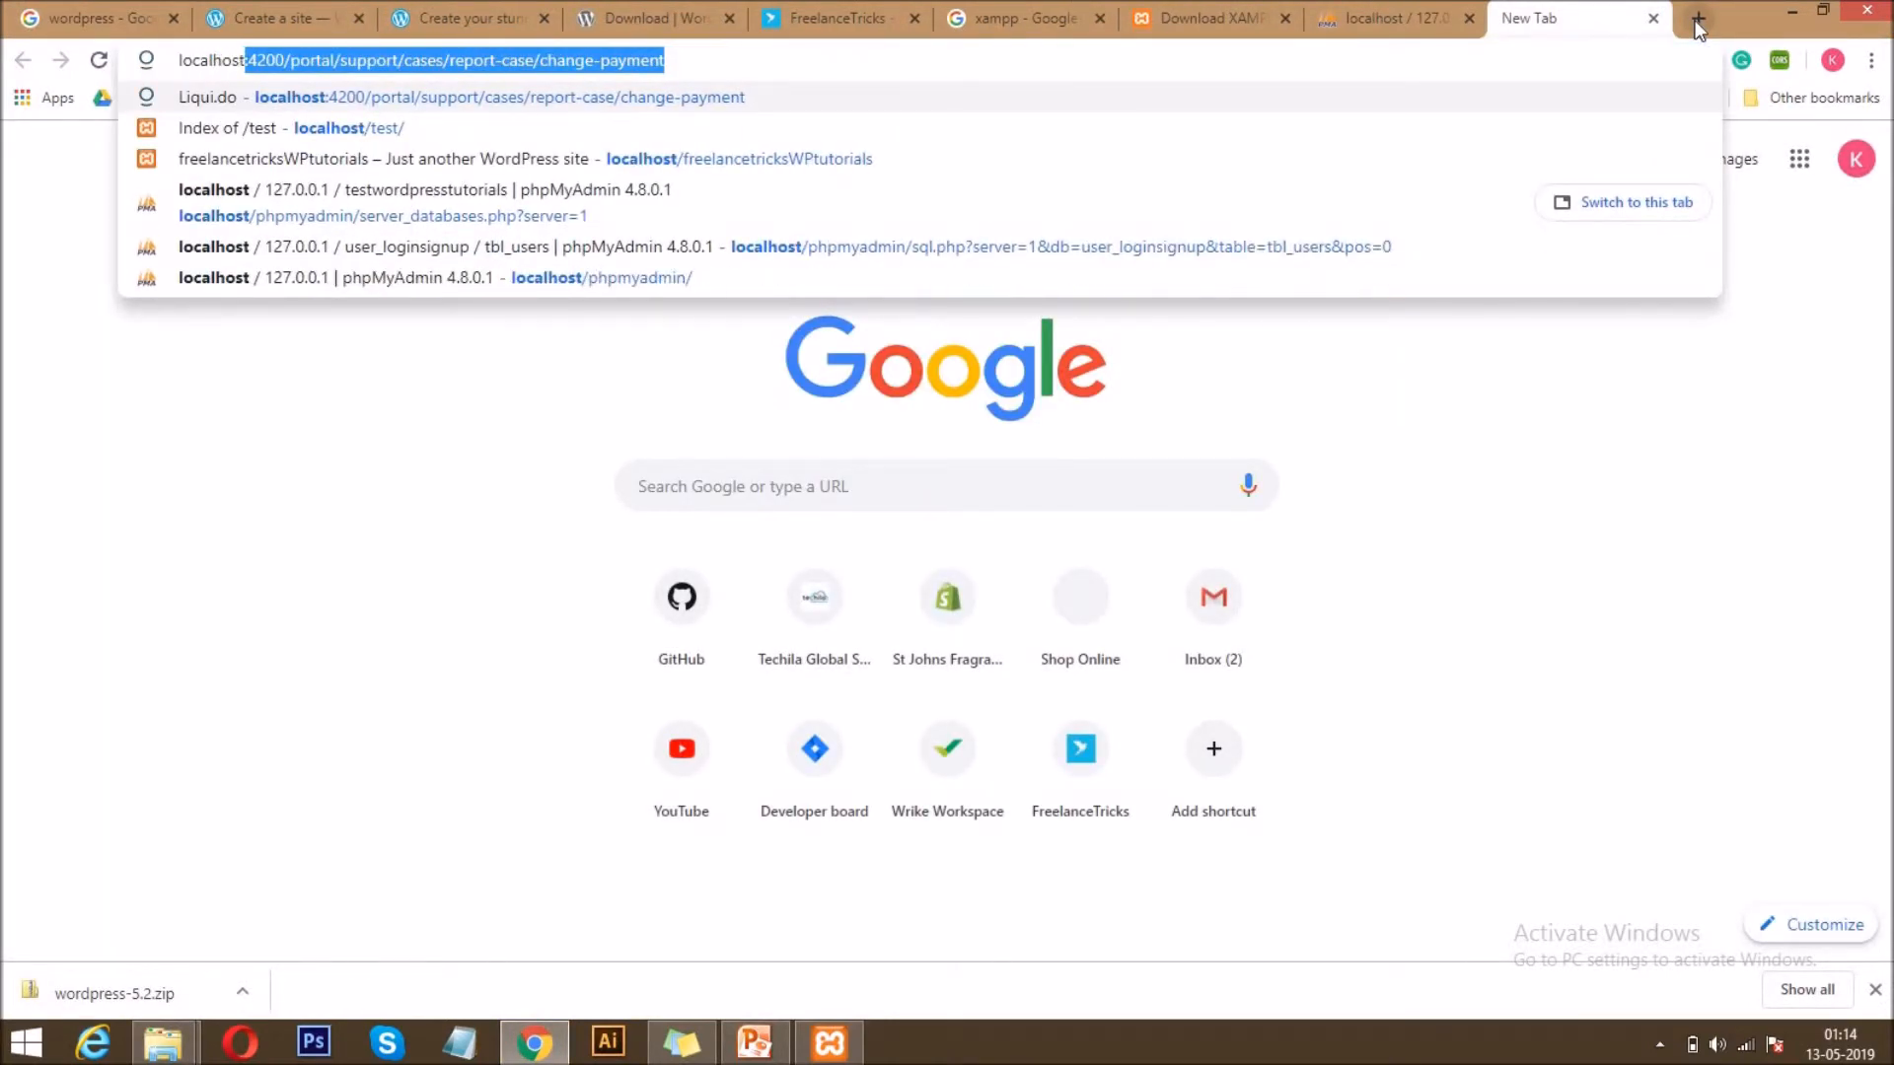
text(/)
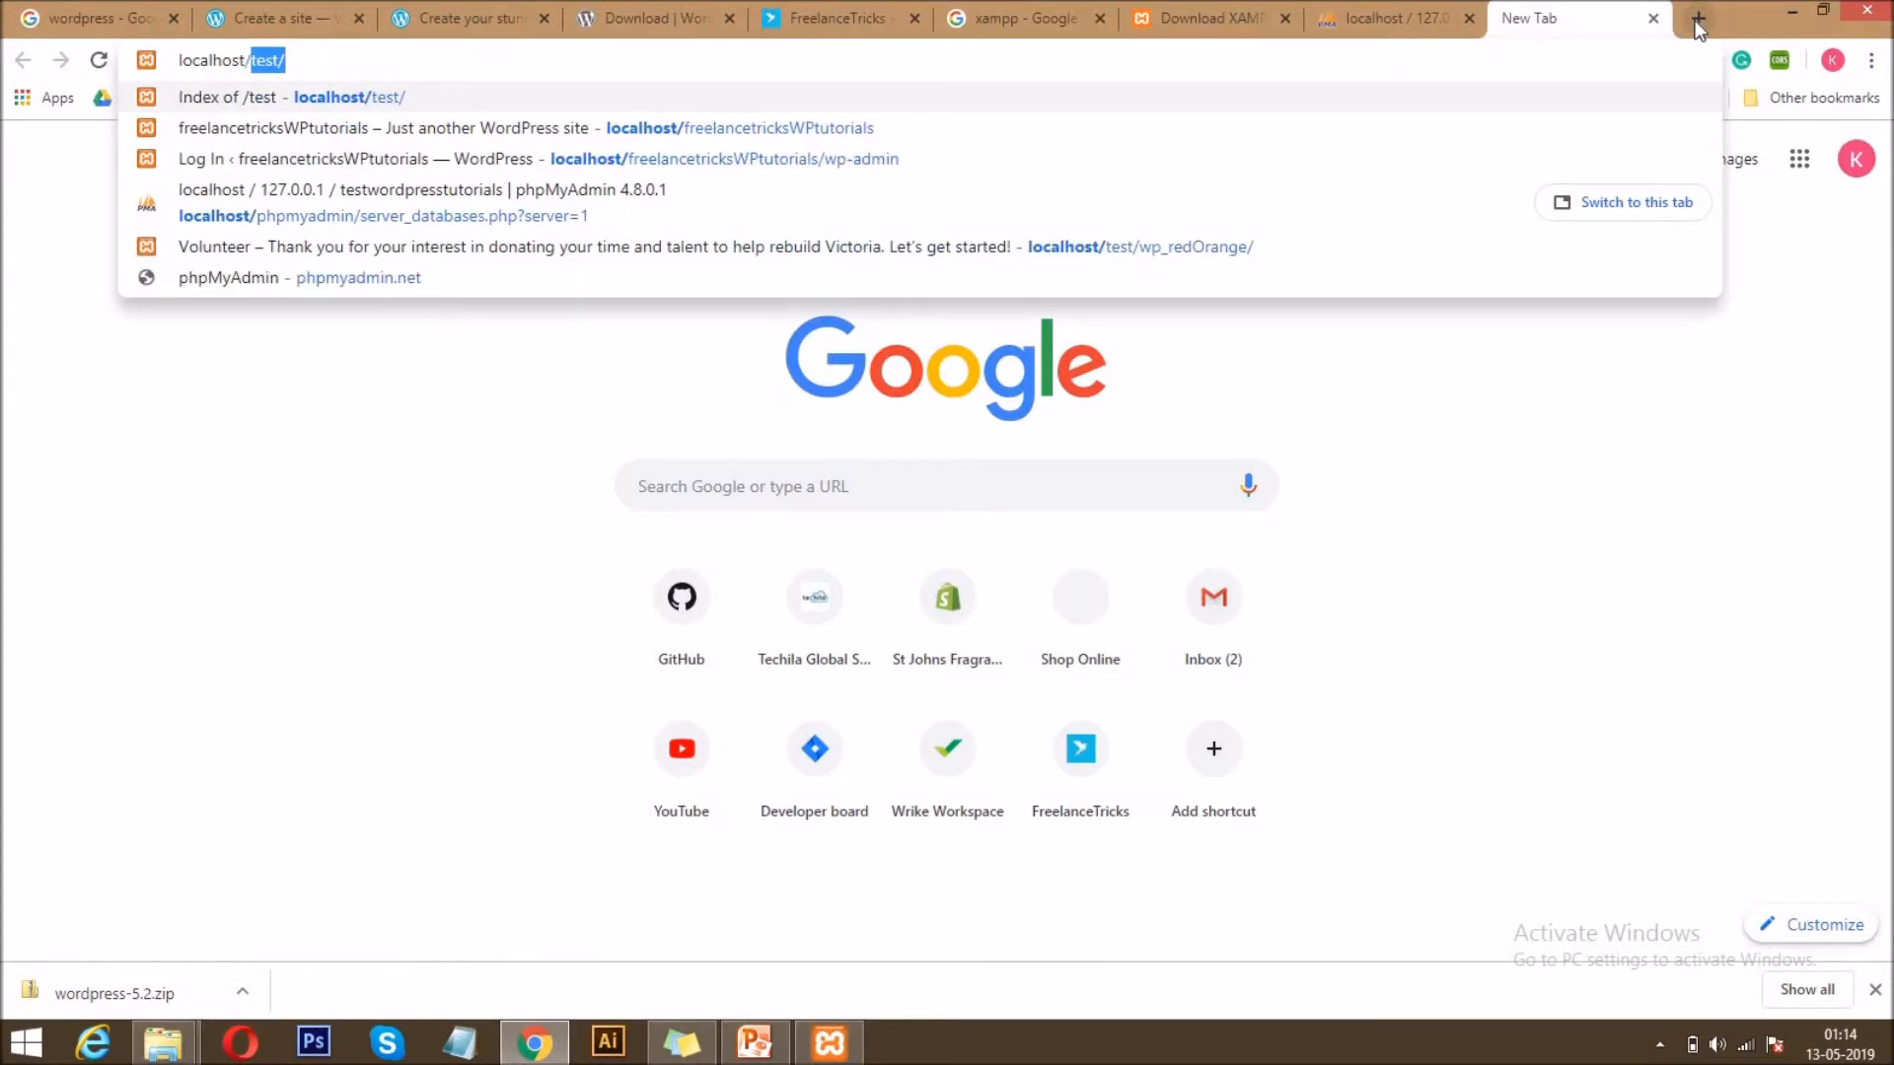
text(test)
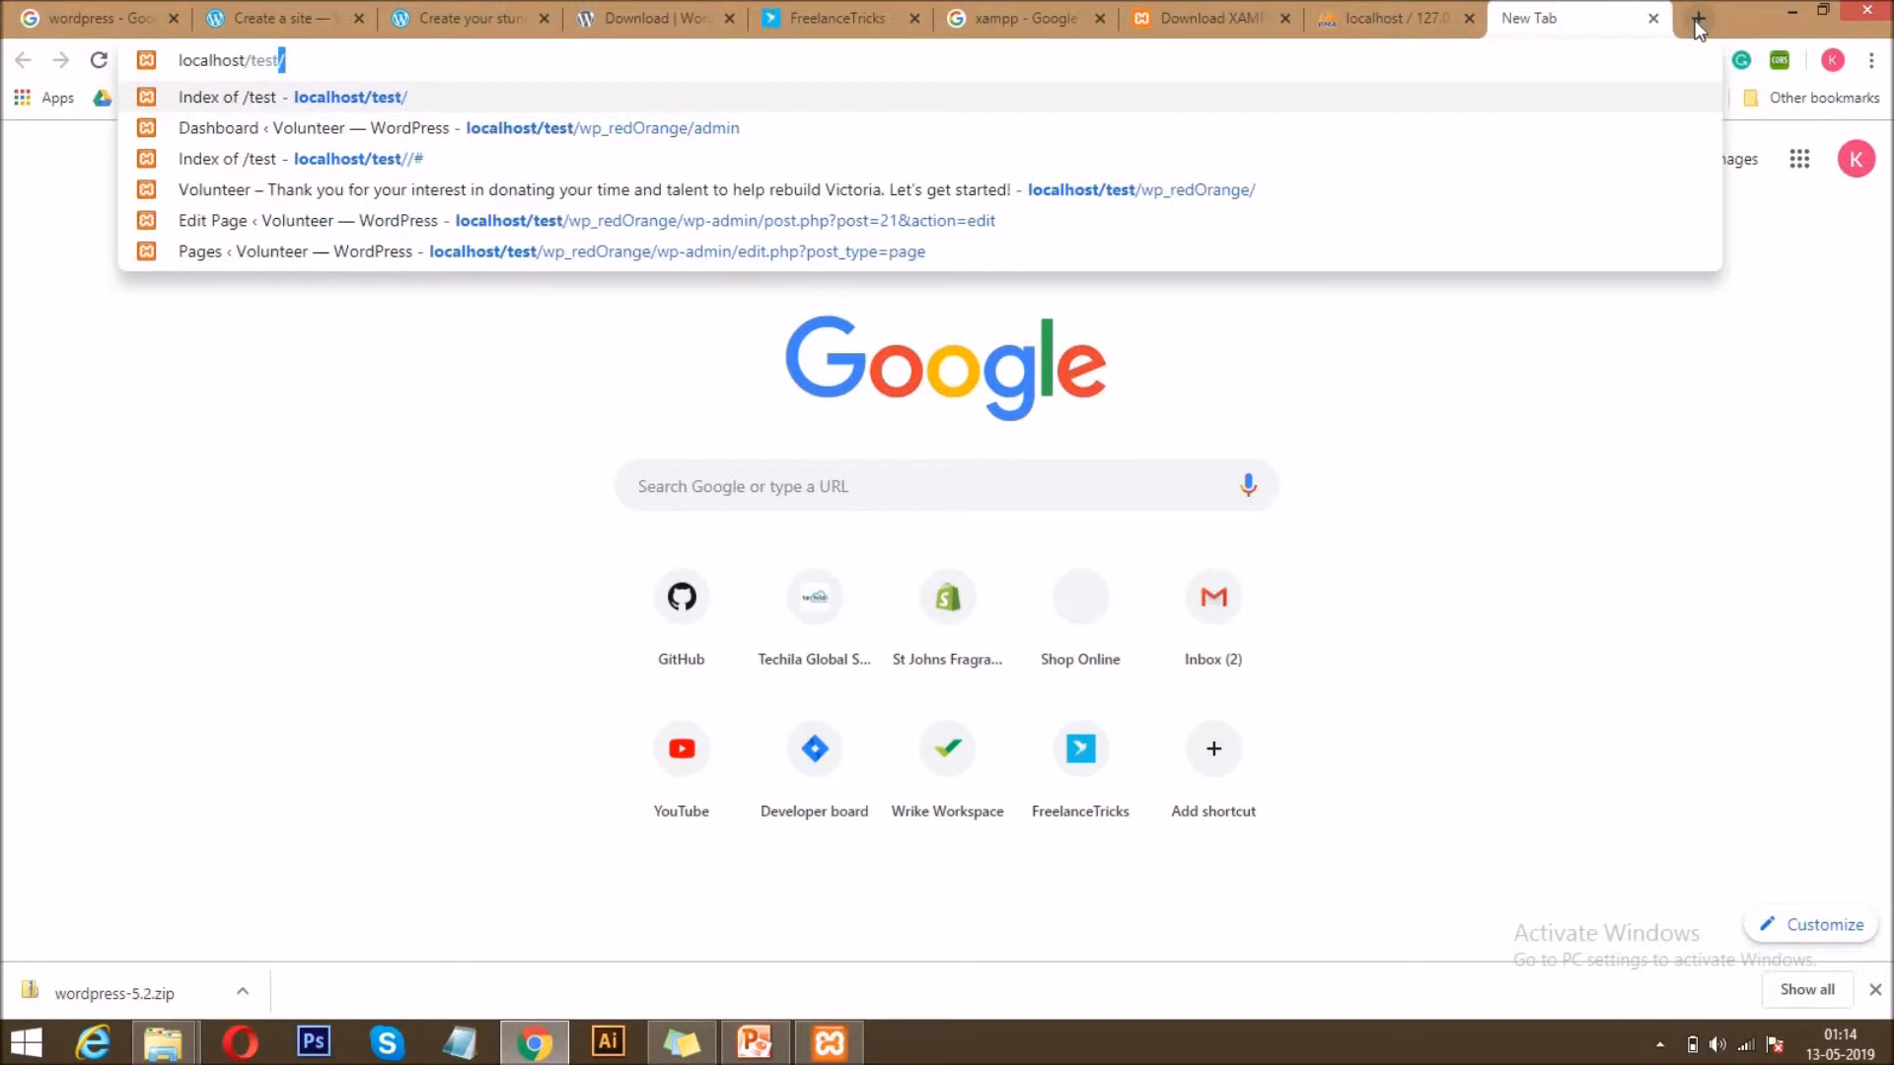
text(wor)
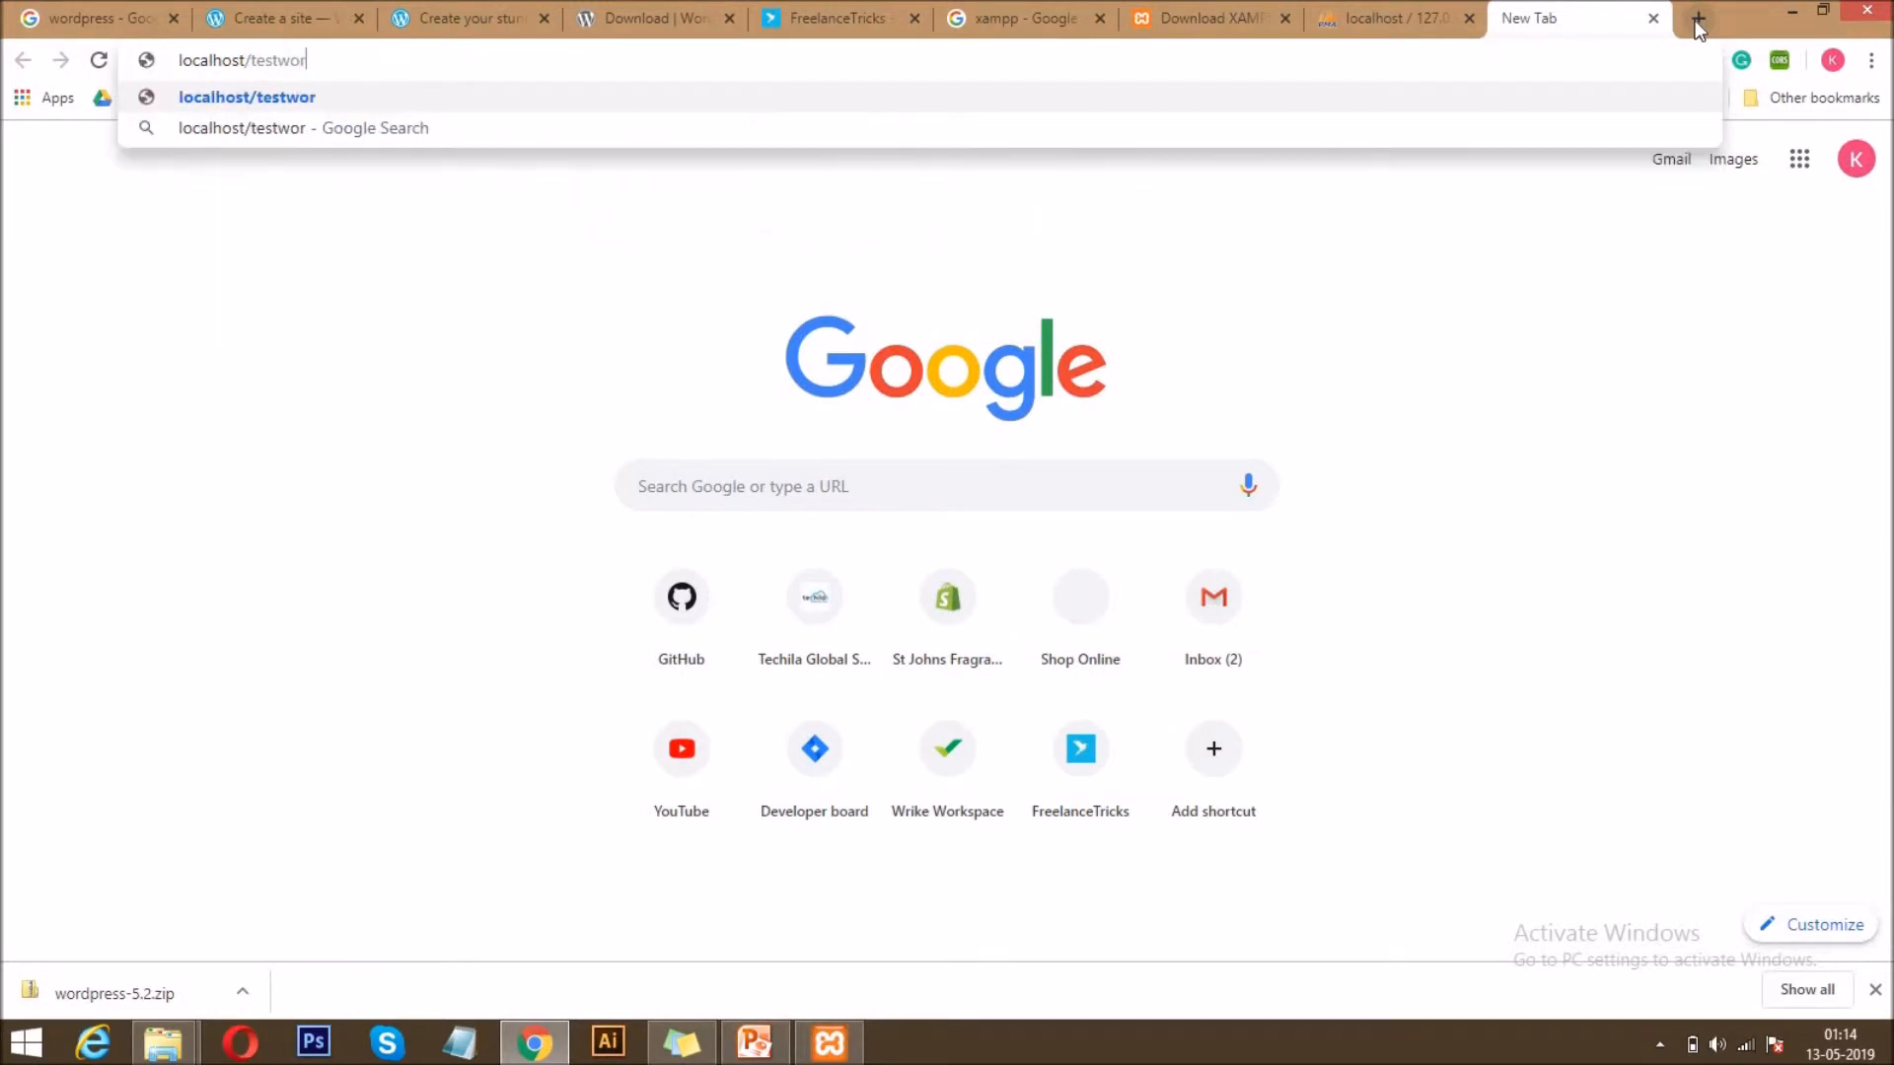
text(dpresst)
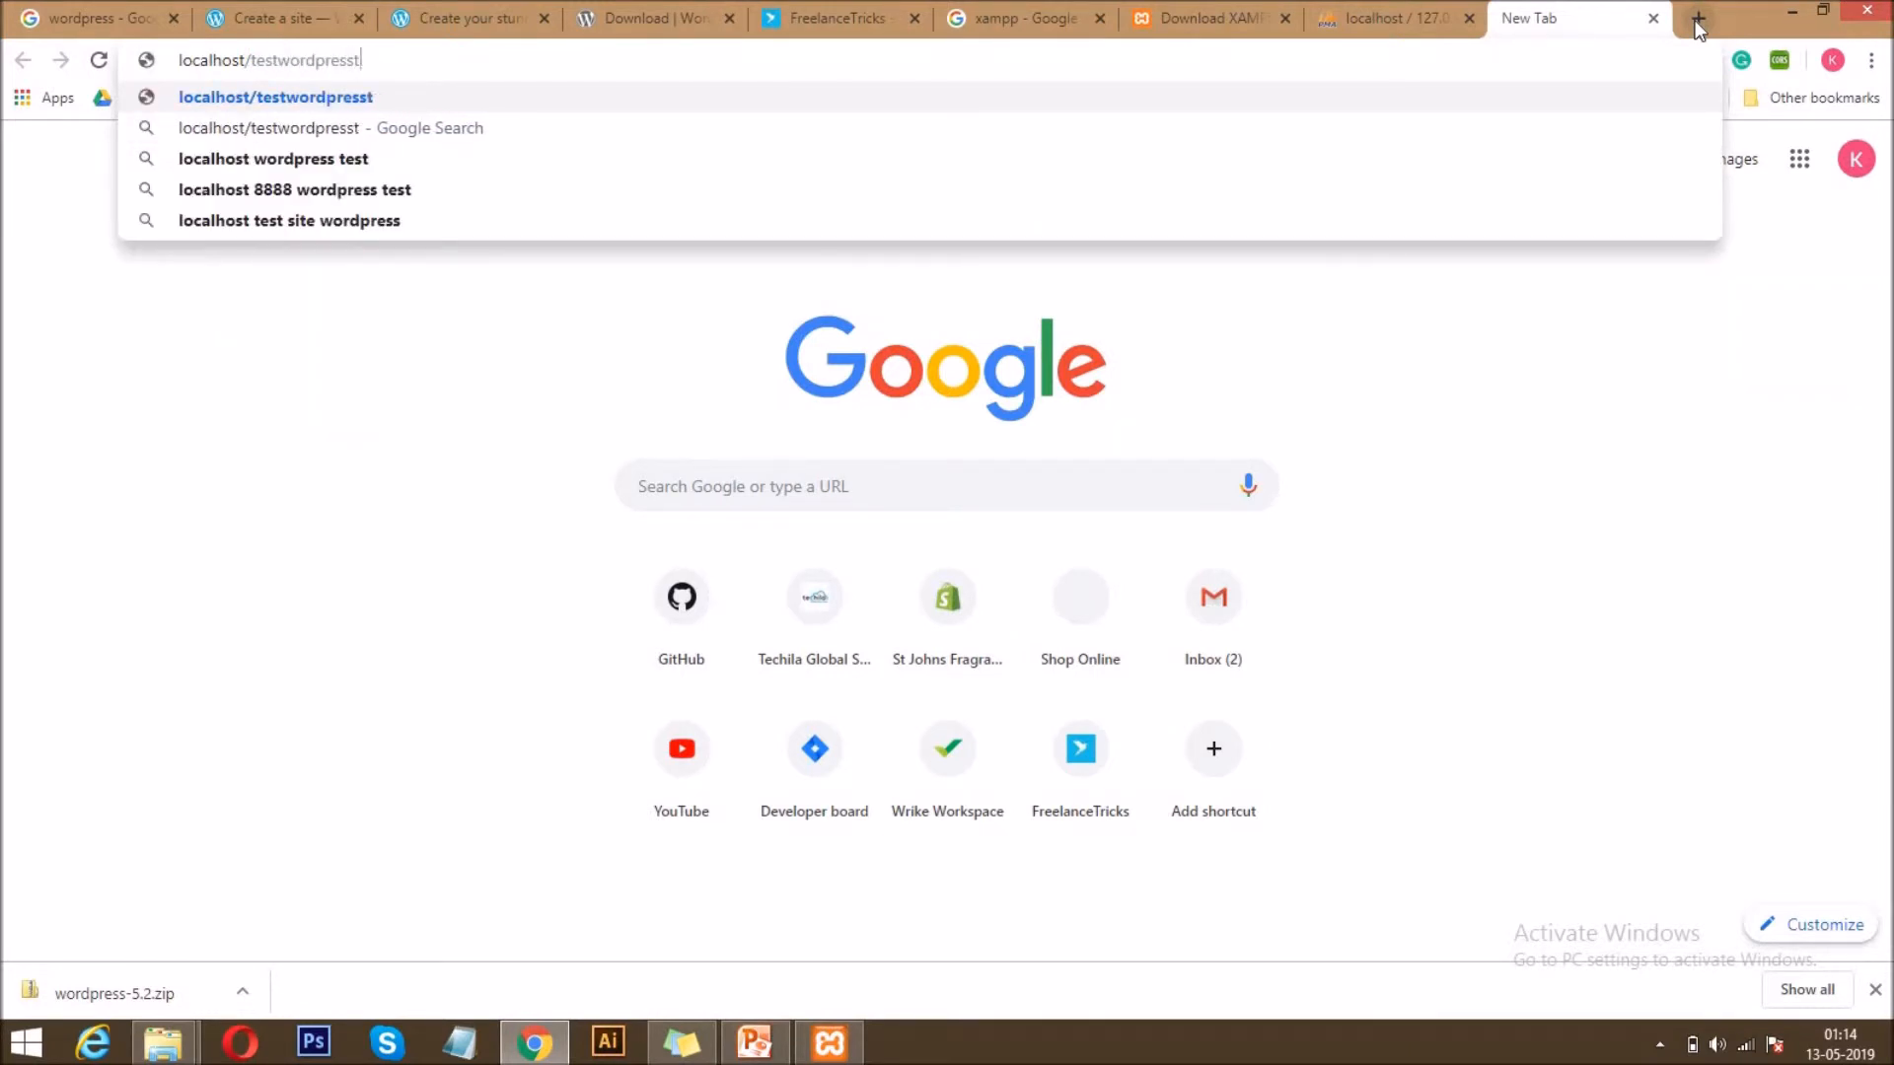
text(utorials)
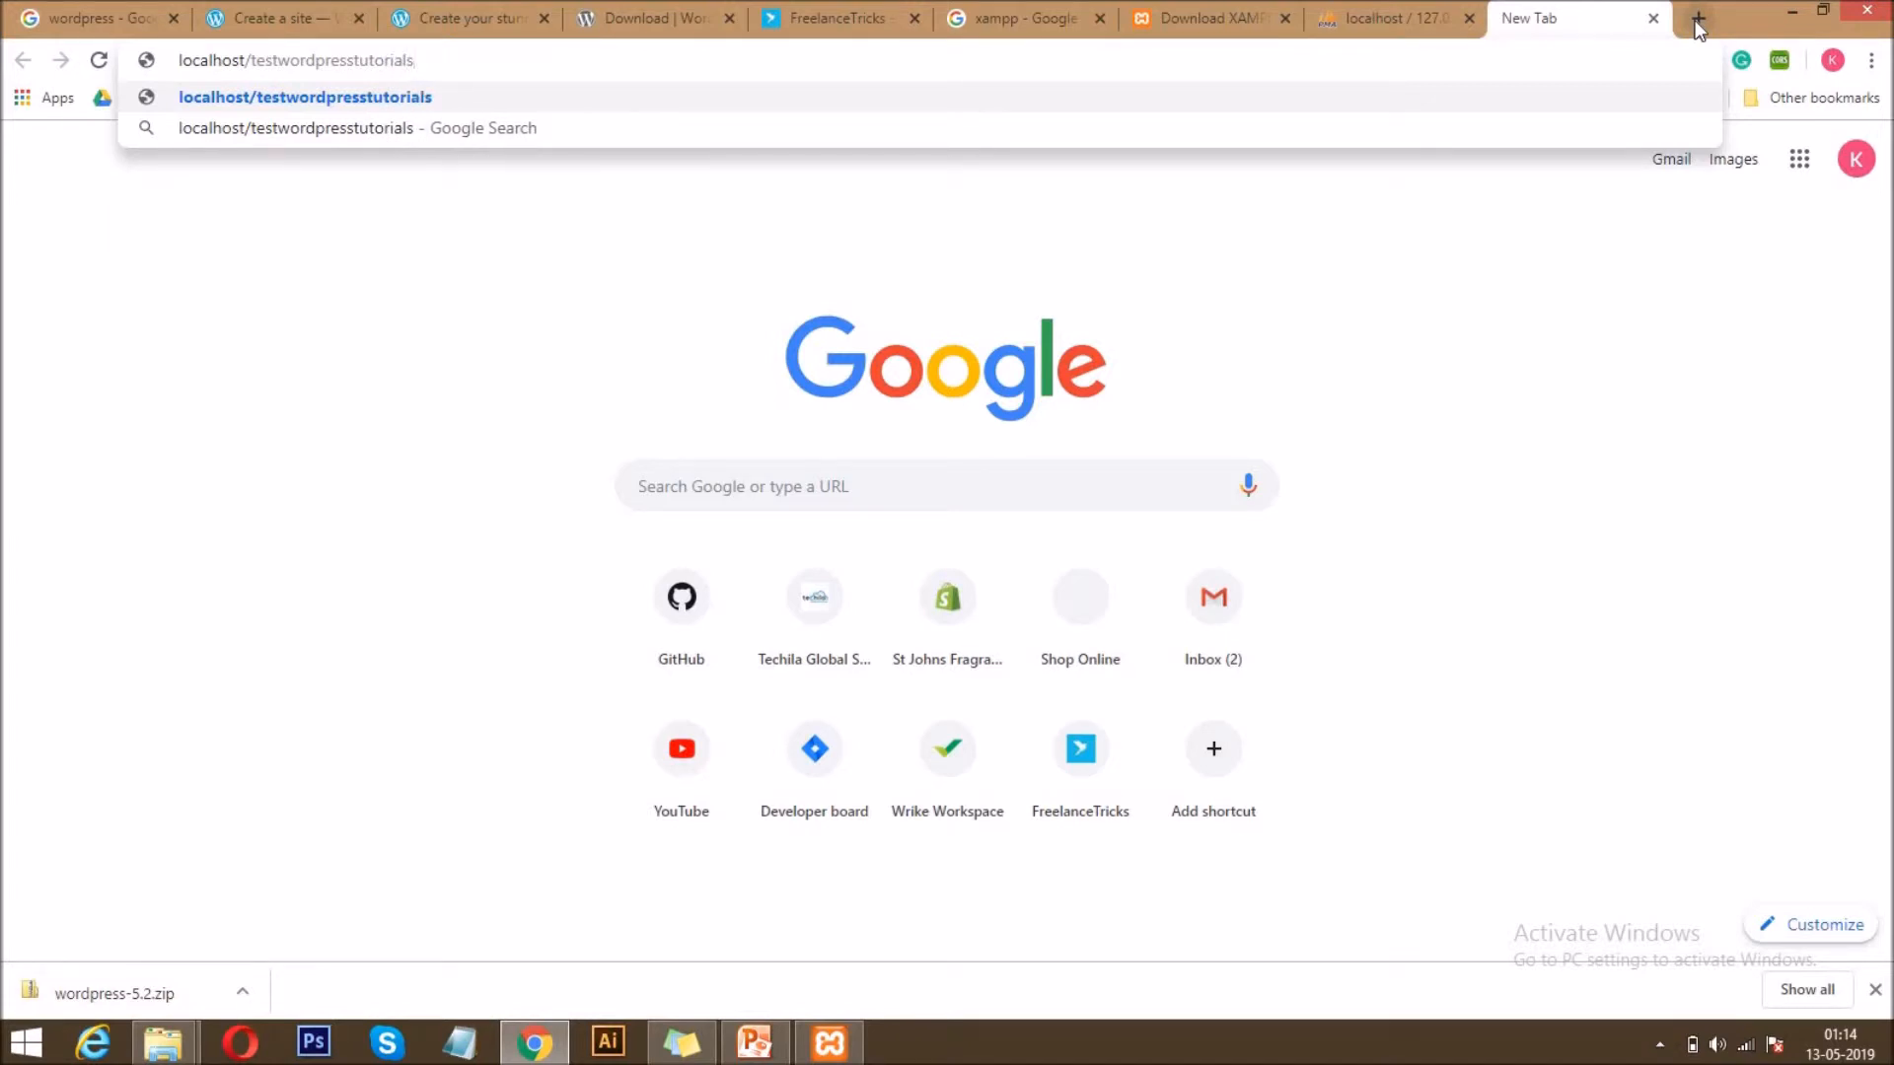
key(Return)
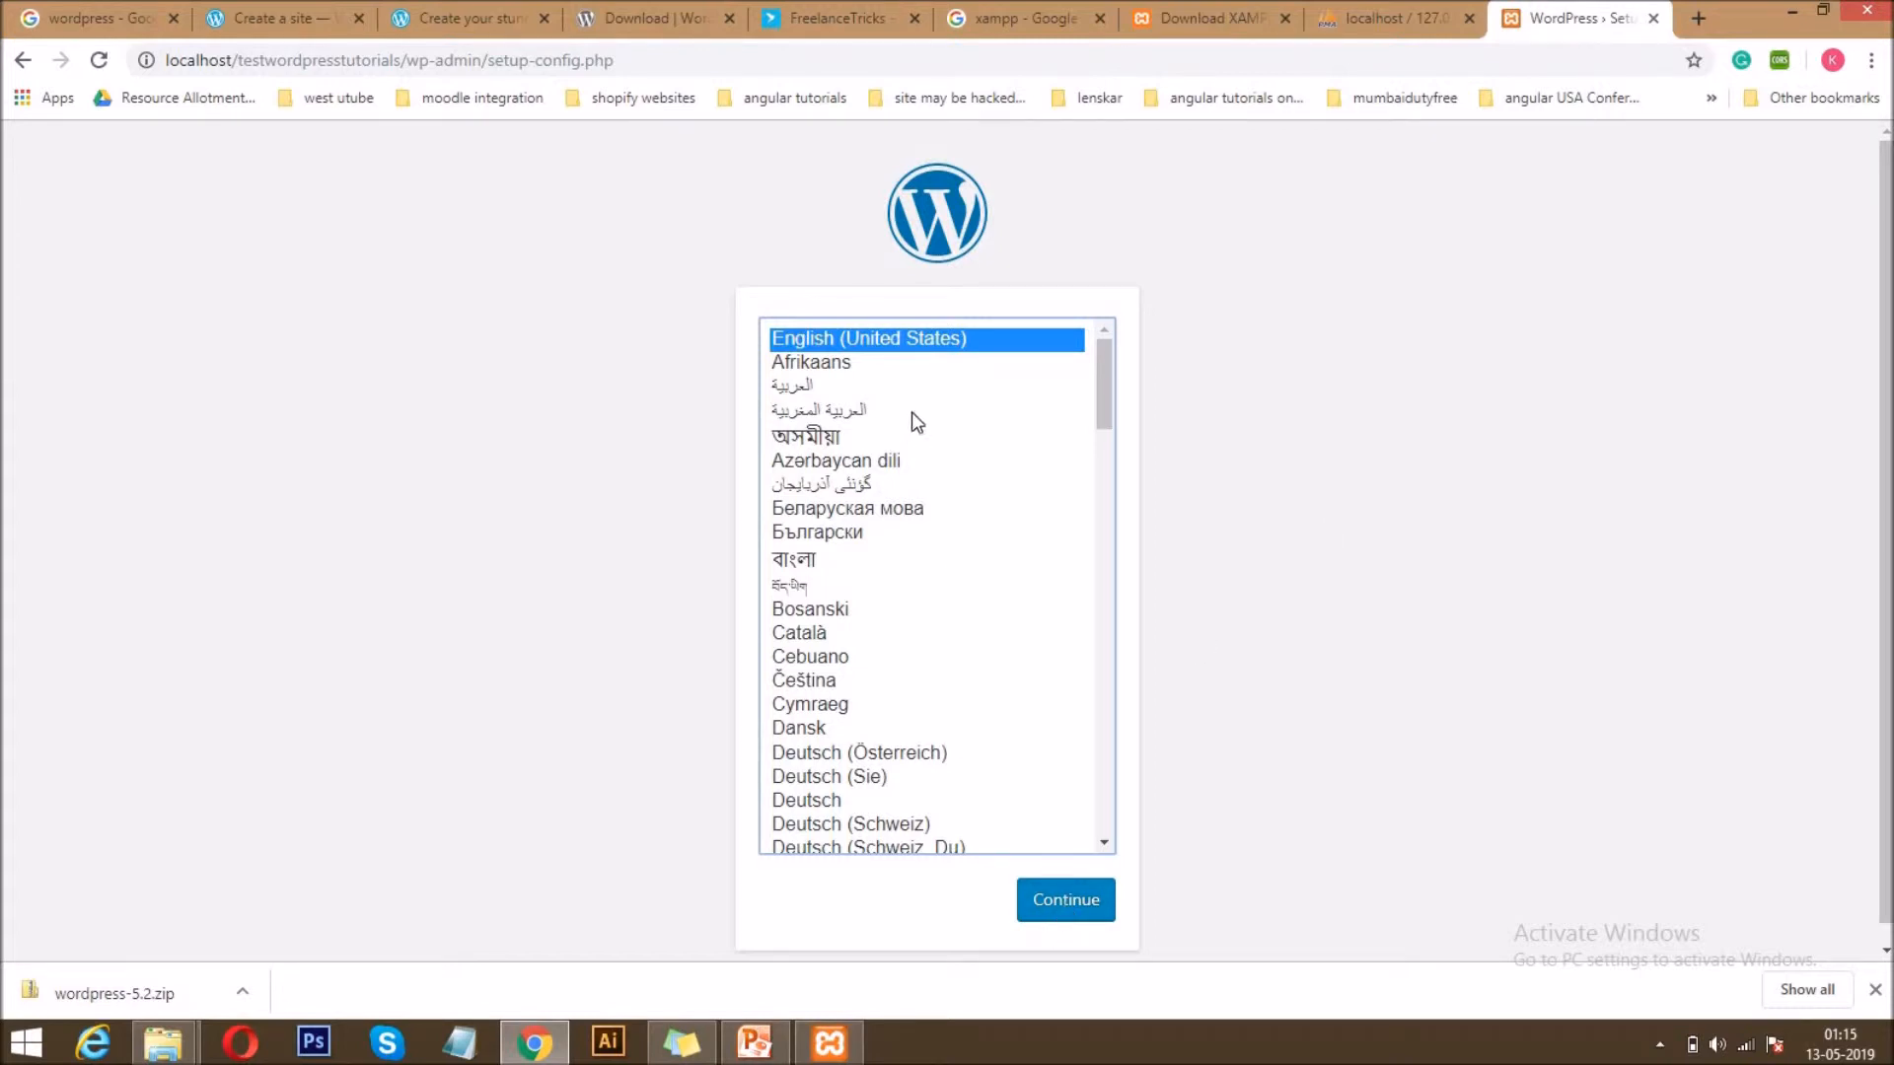
Continue the WordPress setup in English (United States), and check the required database details against the database name in phpMyAdmin.
click(1065, 902)
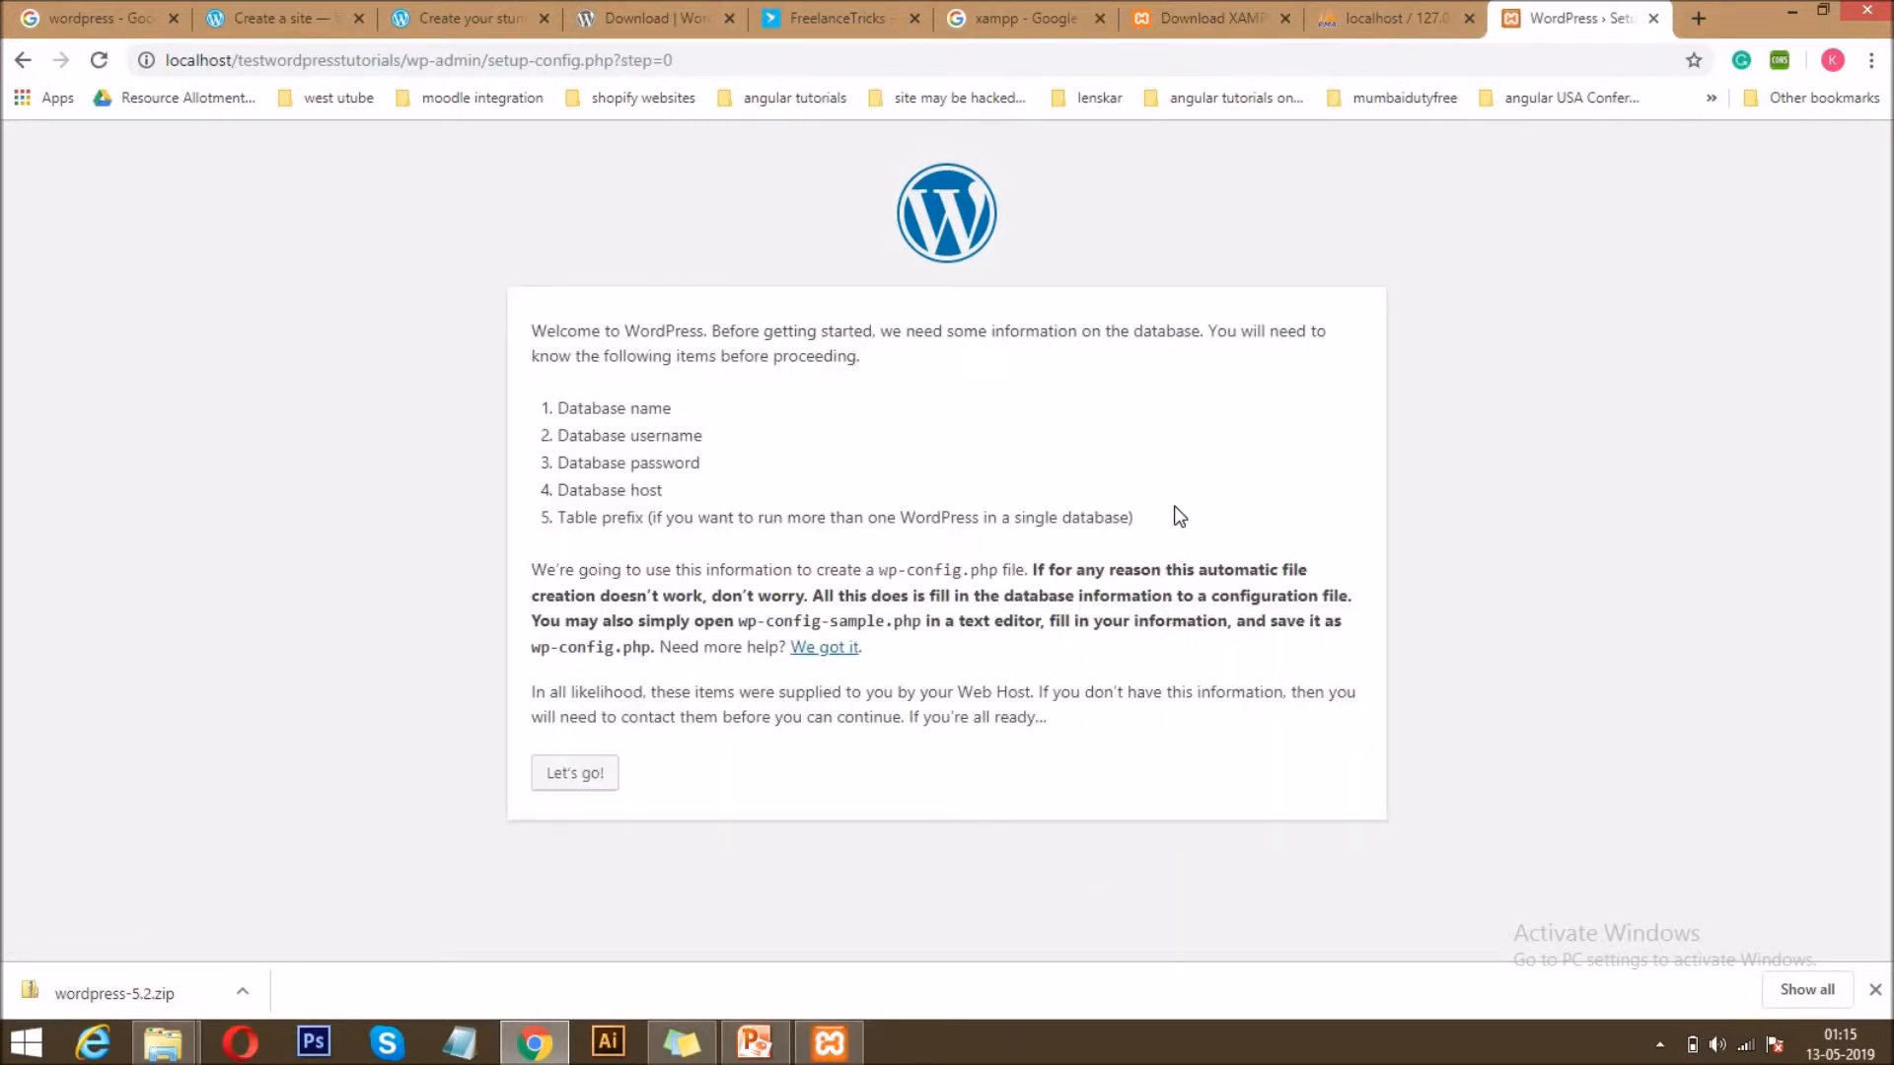
drag(1154, 515, 456, 423)
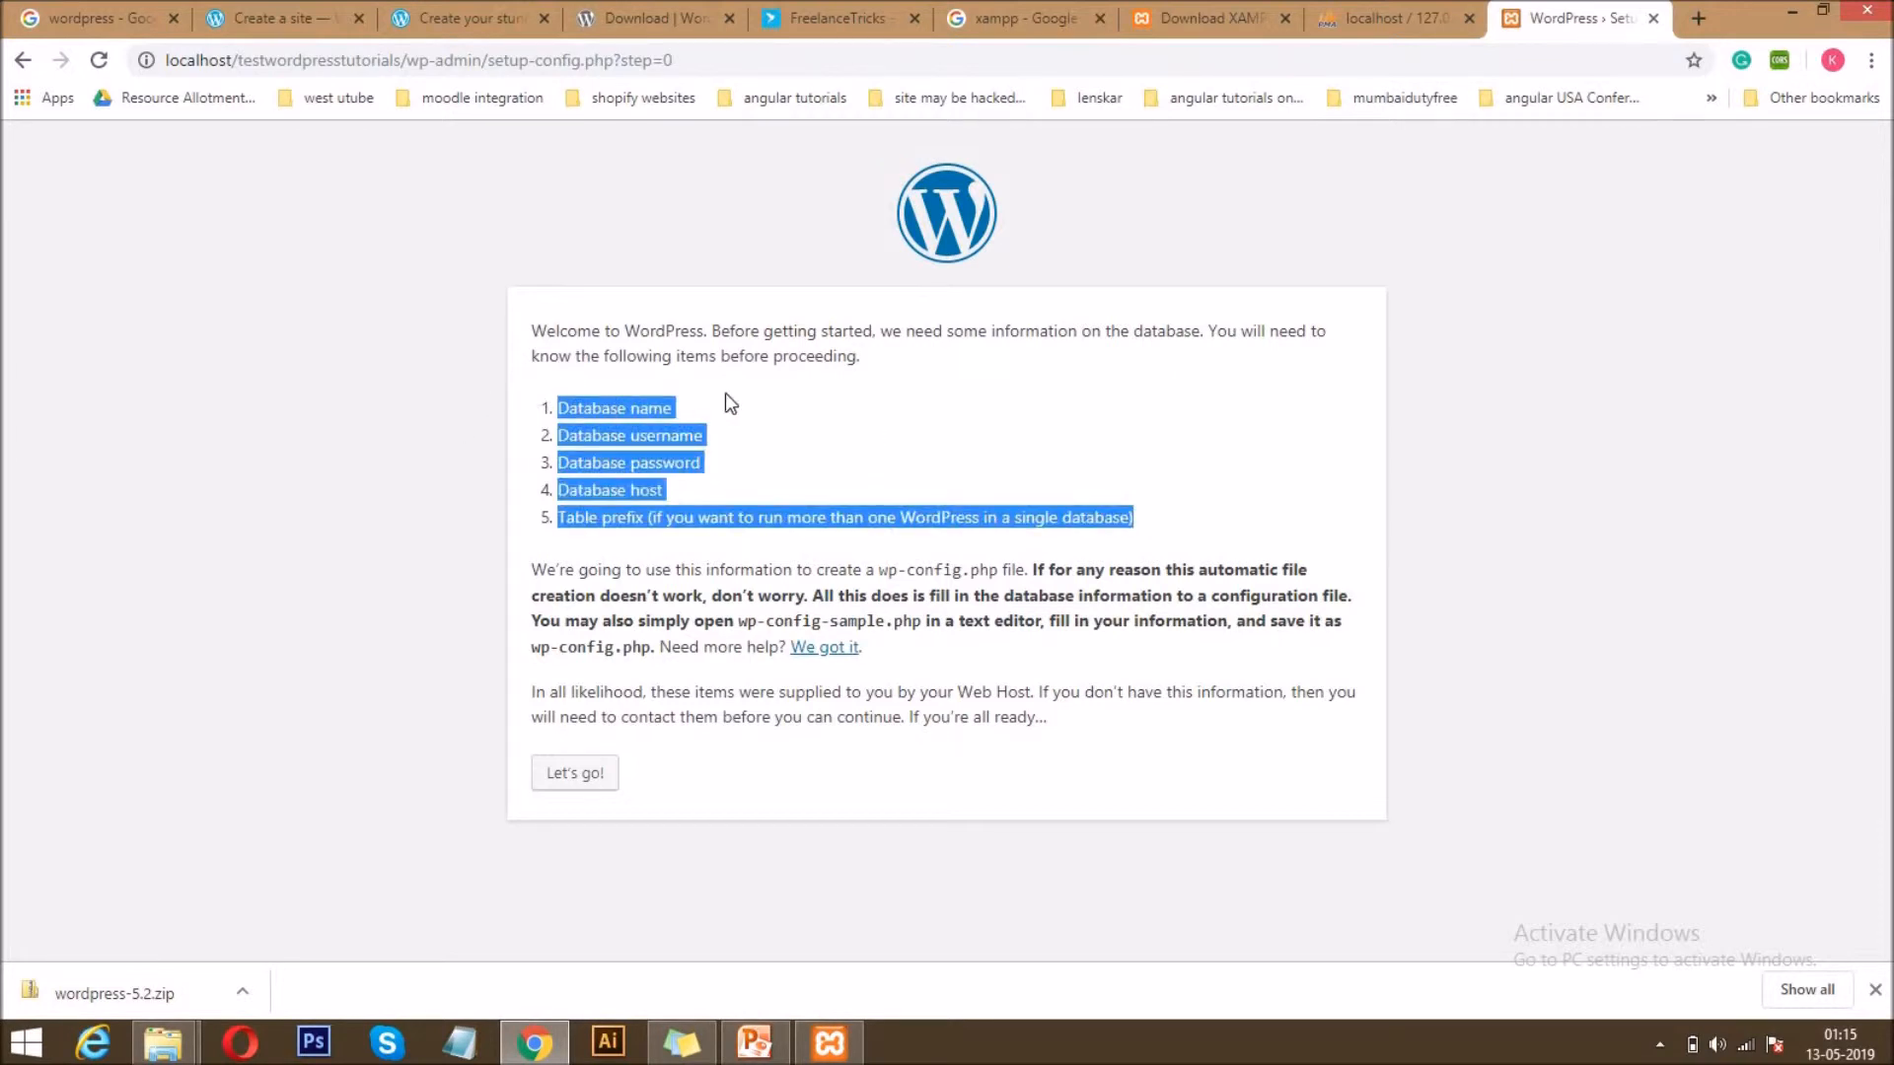
click(660, 402)
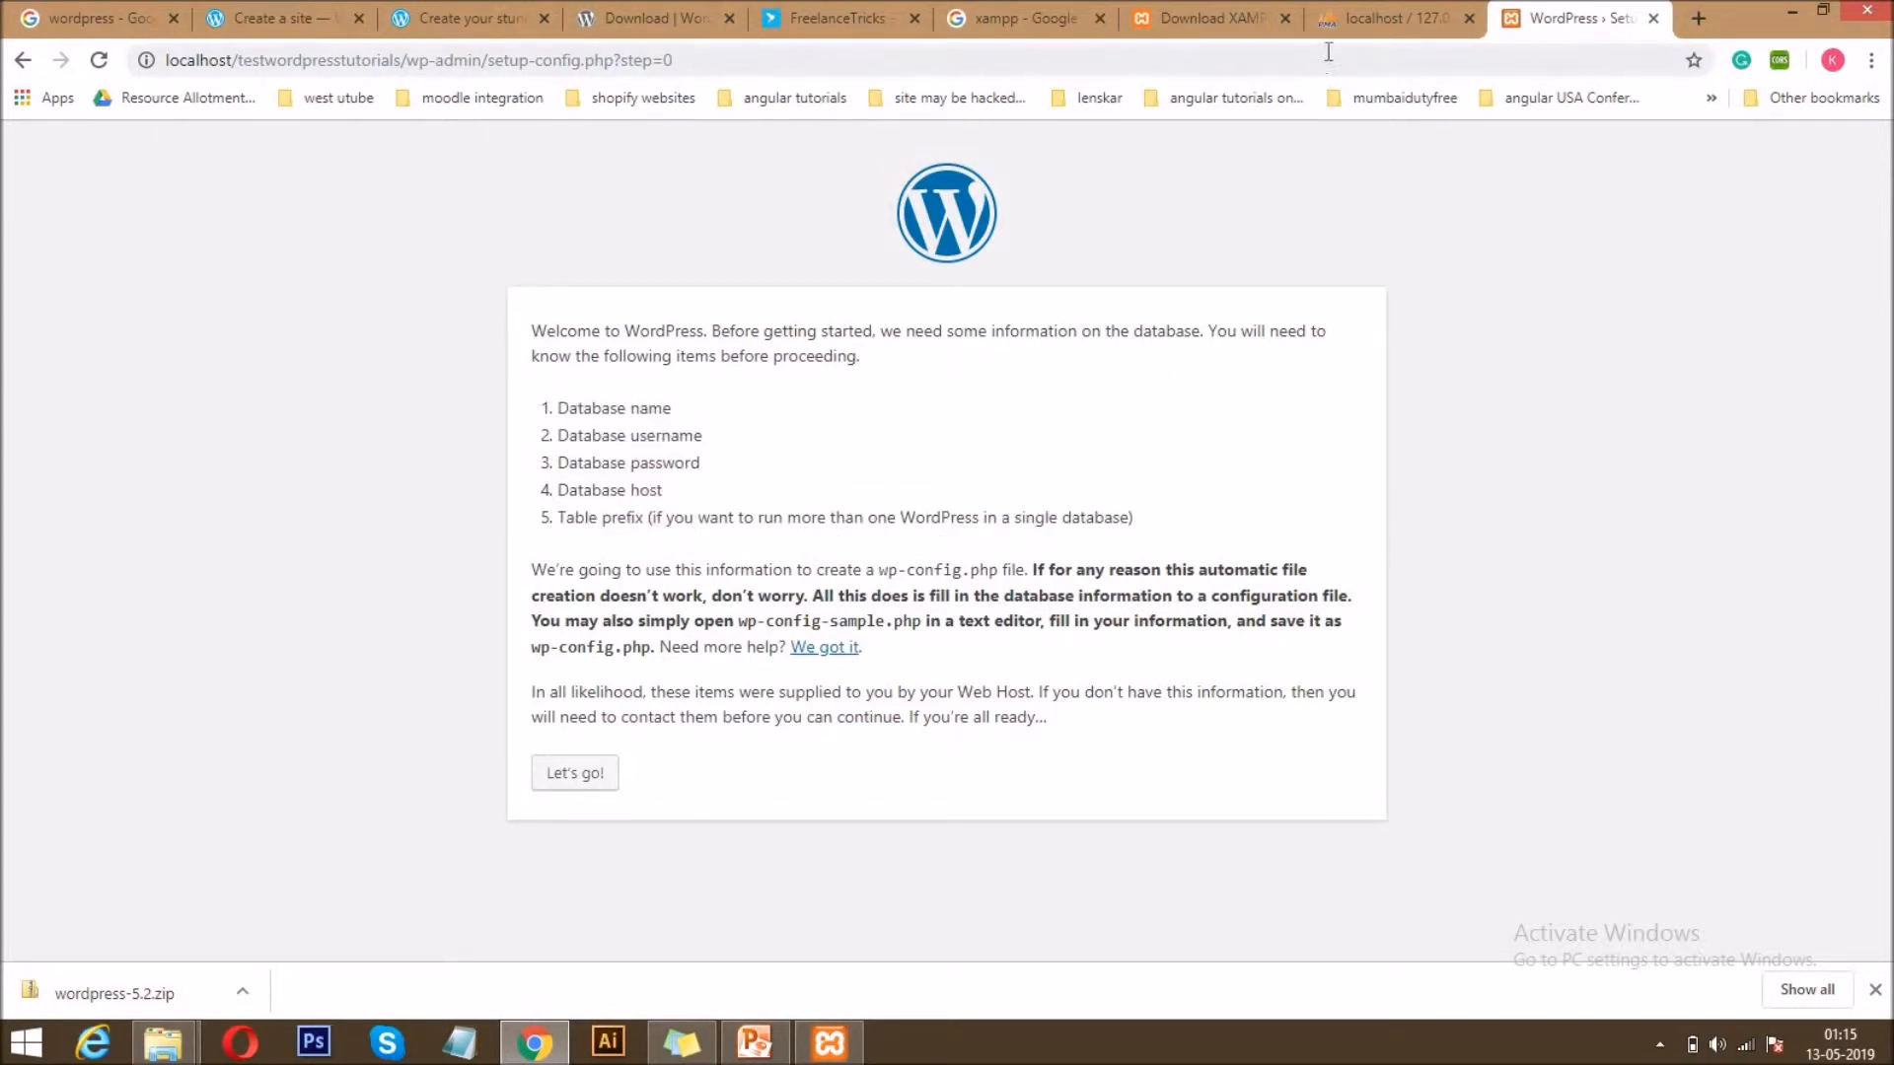
click(1346, 12)
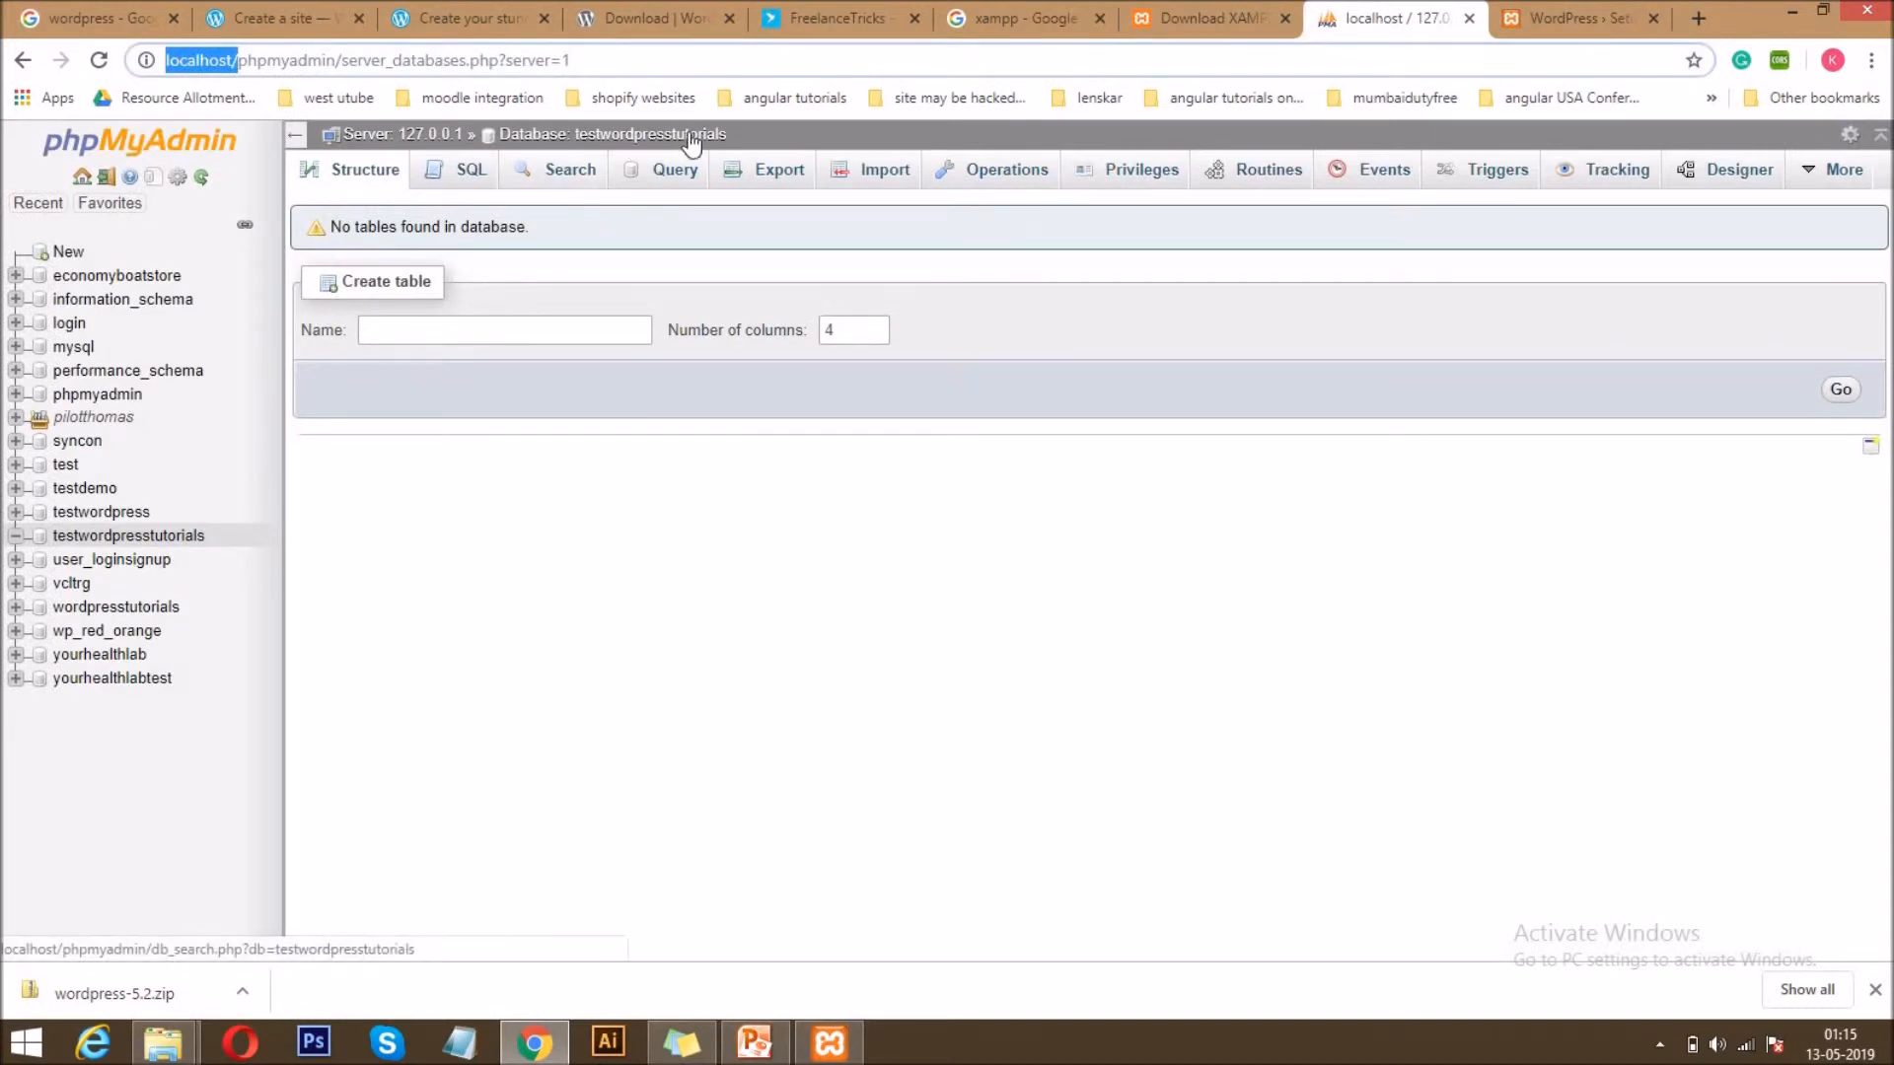
click(1545, 10)
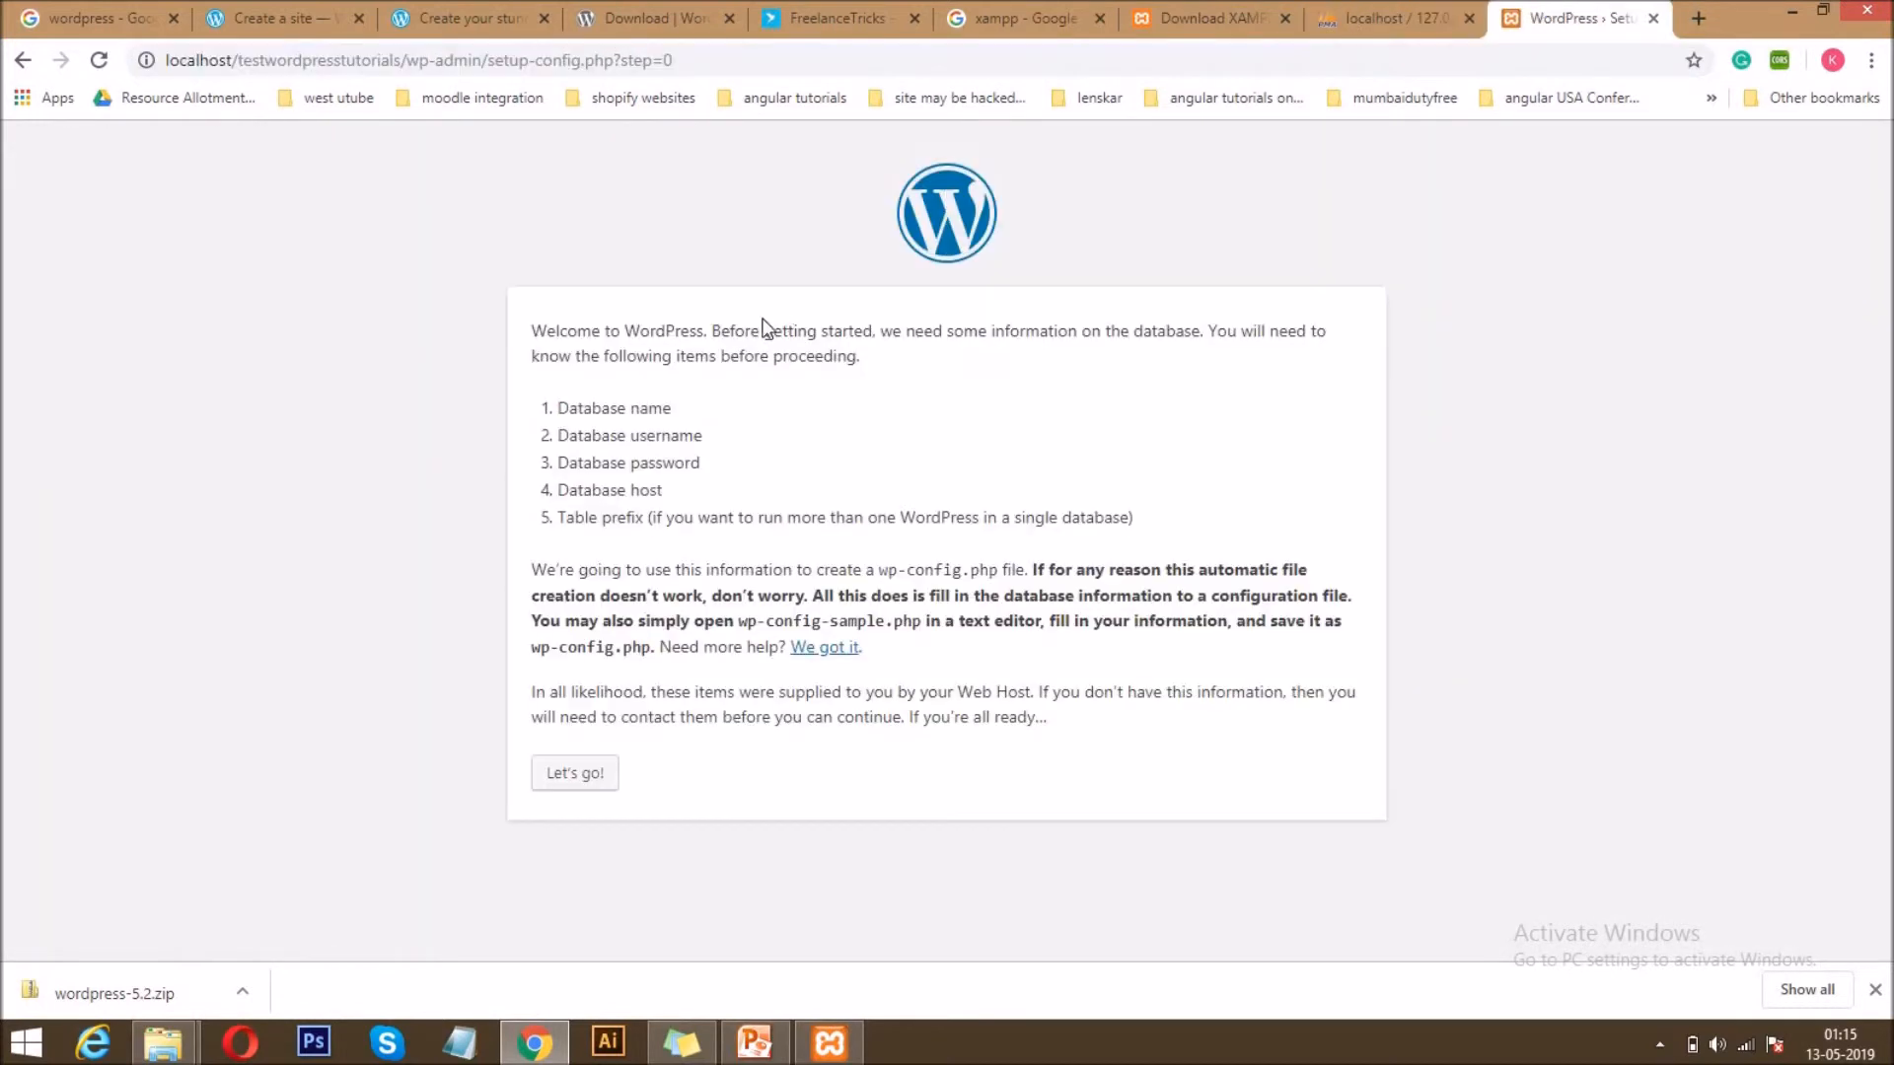
Review the database username and host items in the setup's list, and examine the localhost part of the phpMyAdmin address.
drag(714, 439, 544, 437)
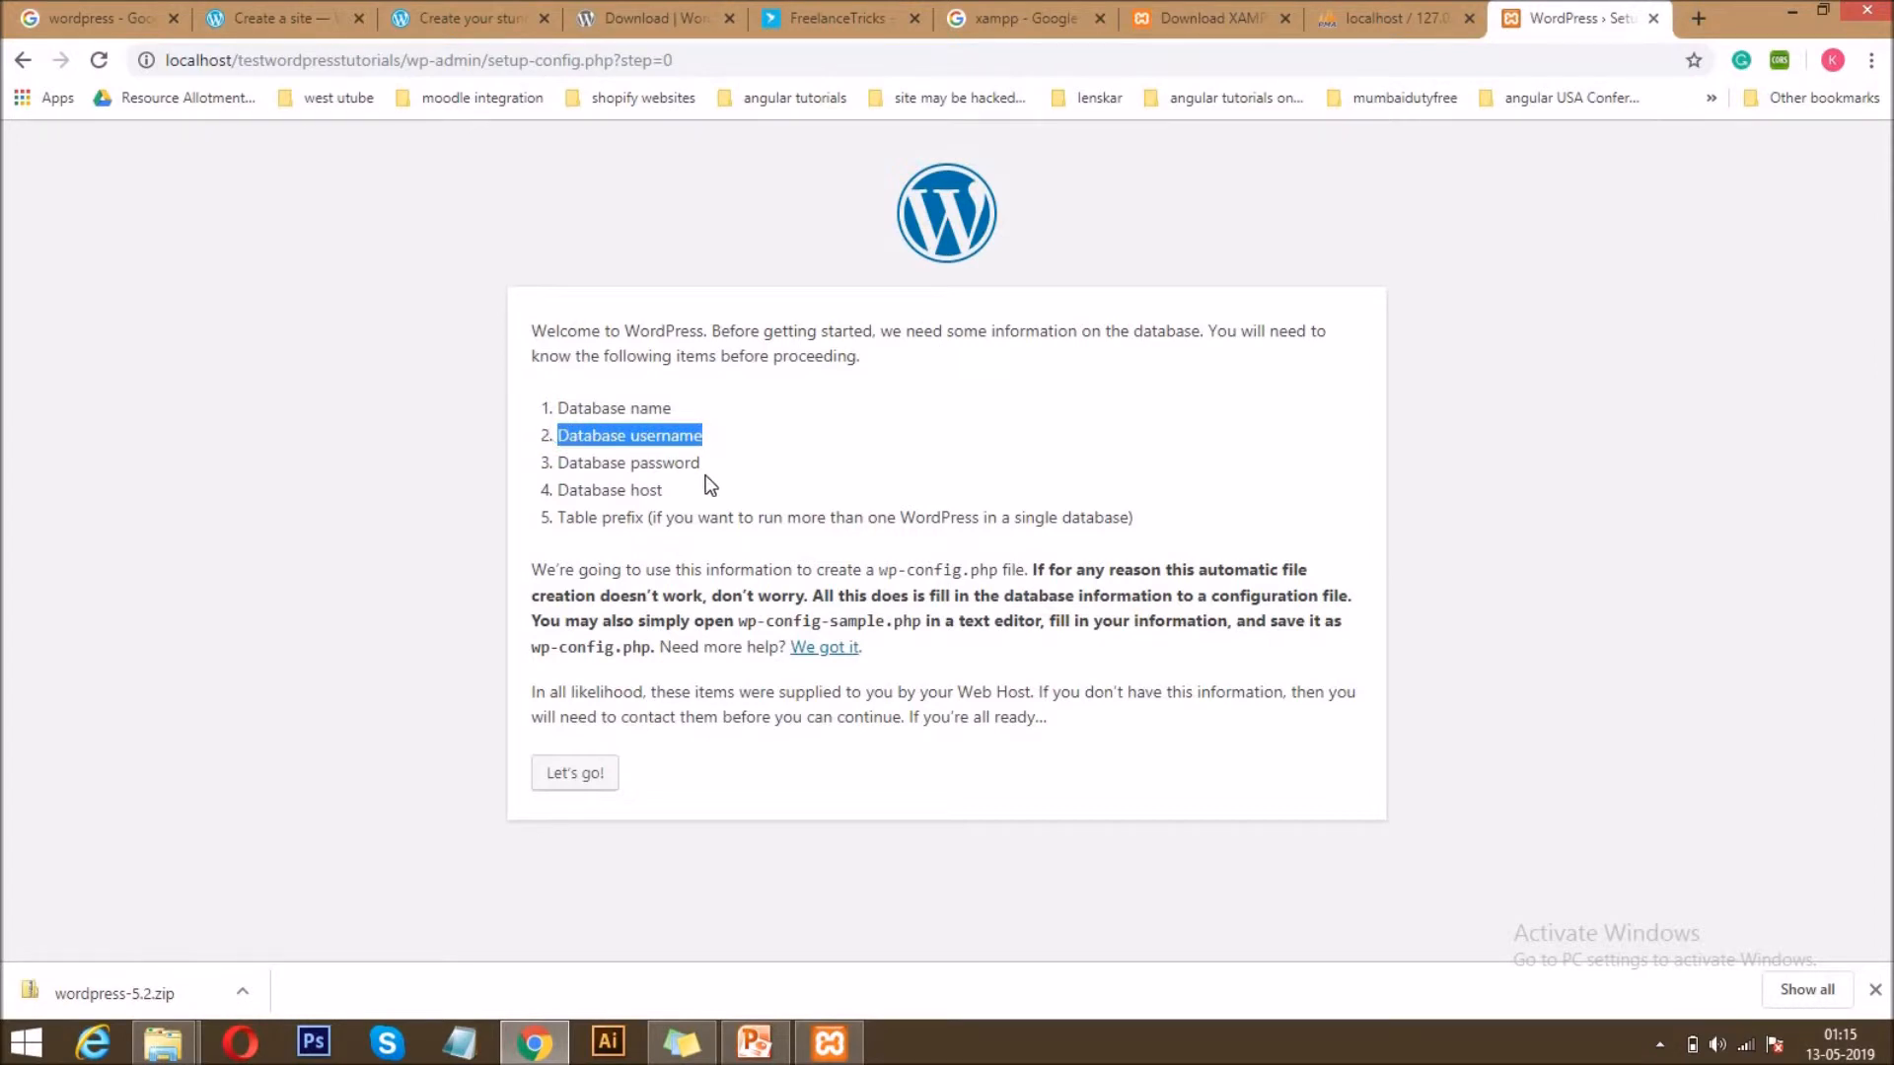
click(639, 494)
double_click(639, 494)
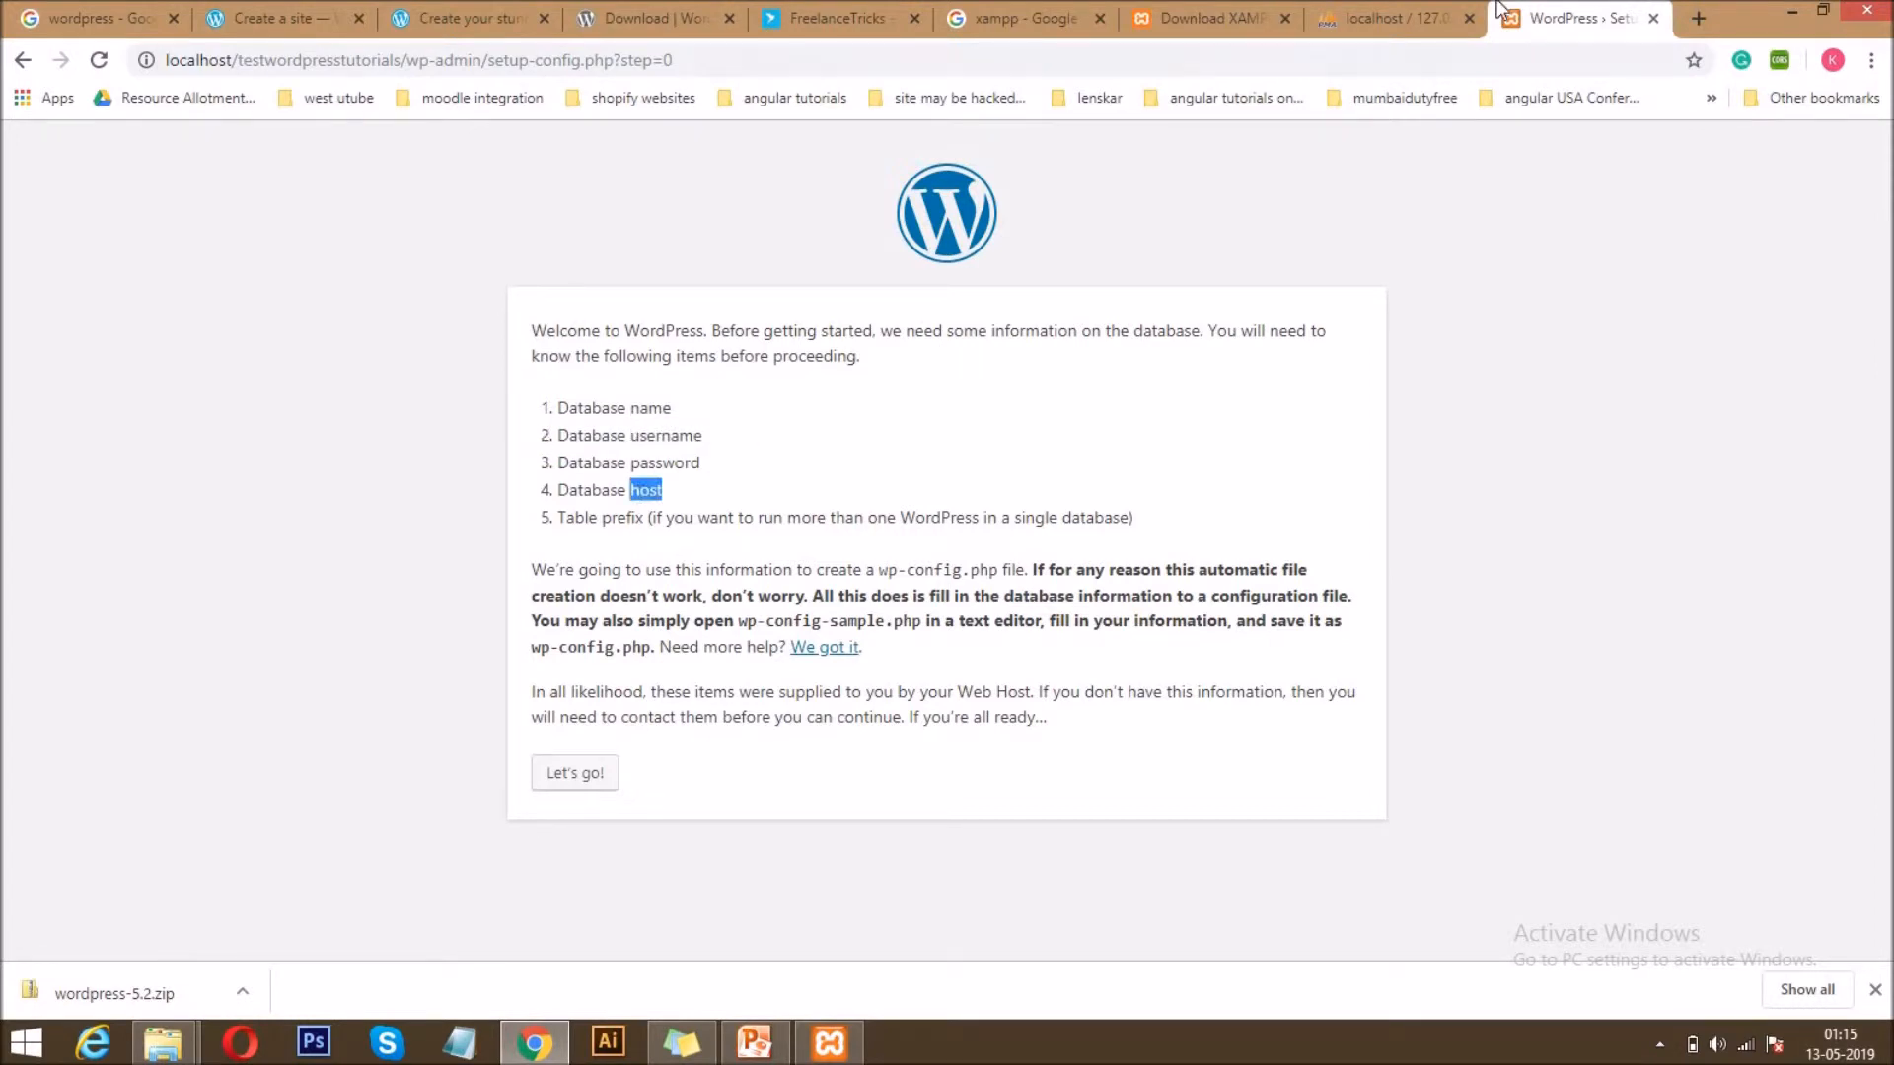
click(1390, 18)
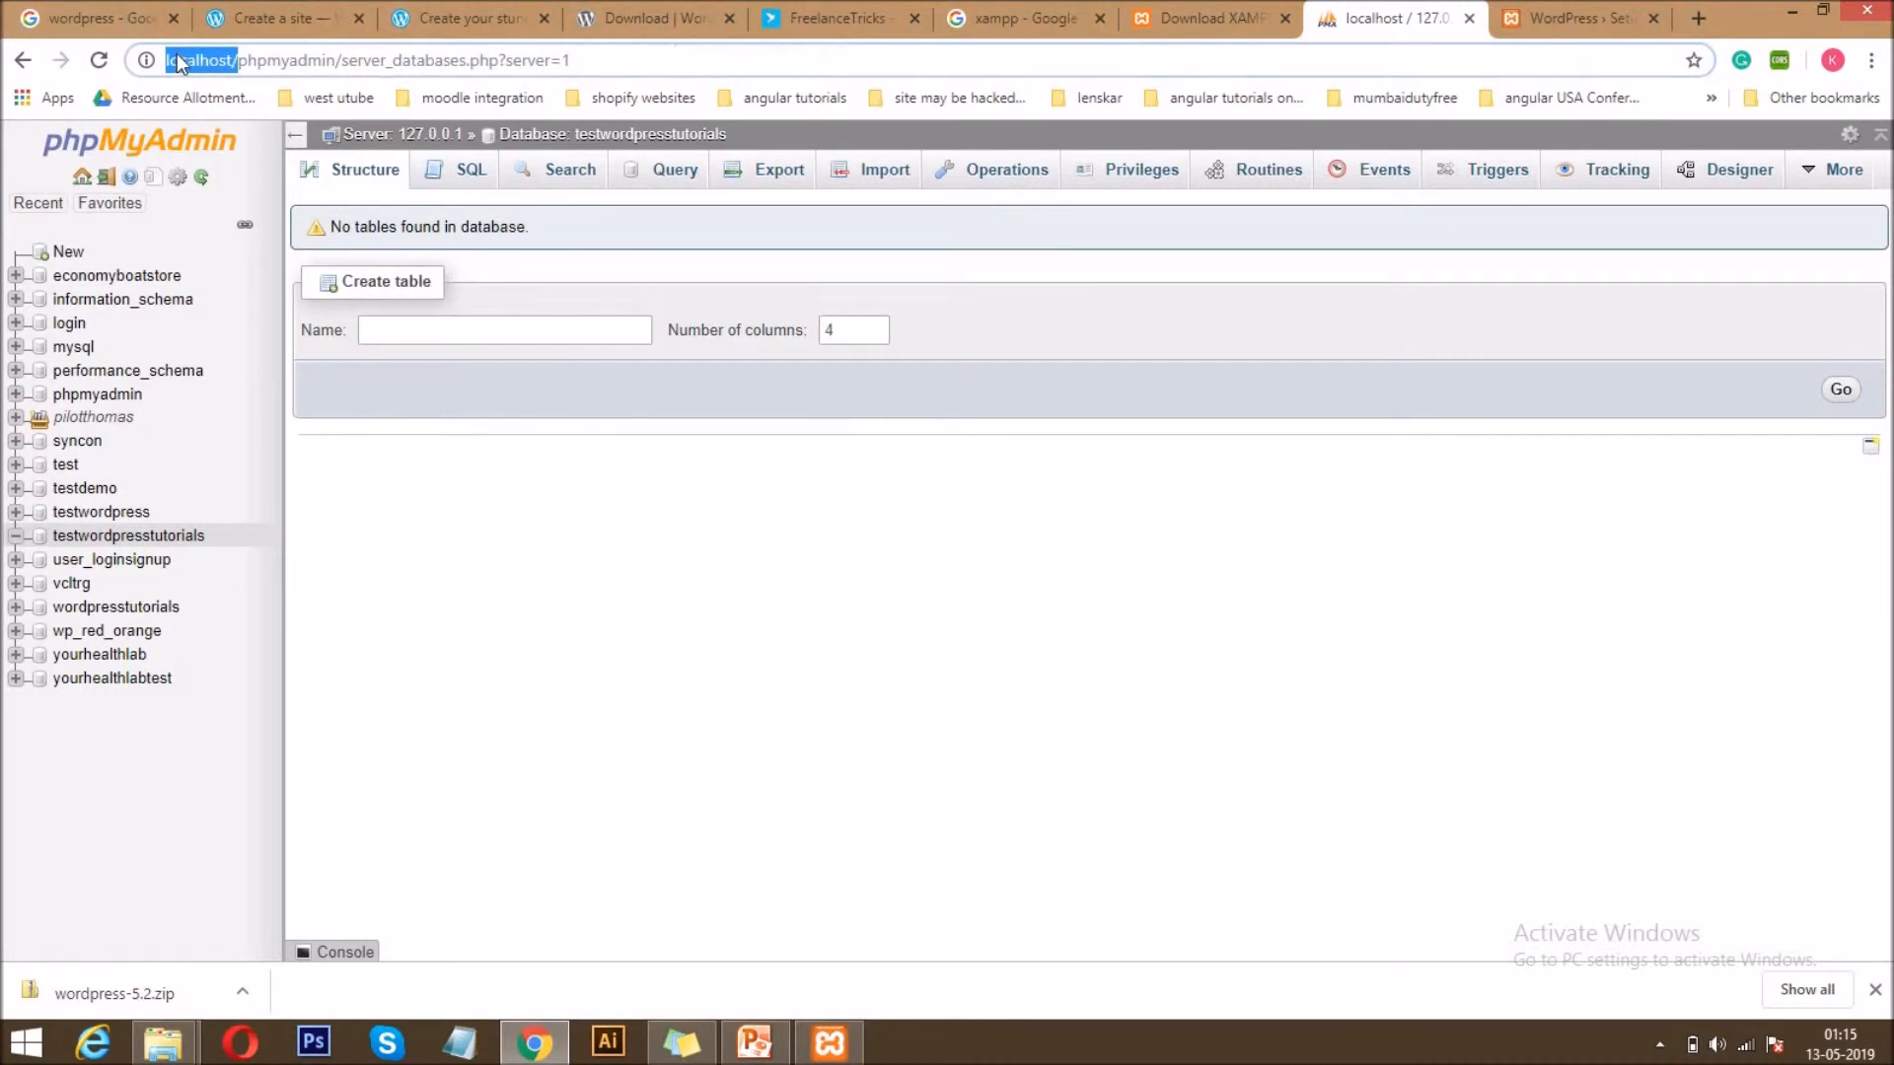
click(843, 1057)
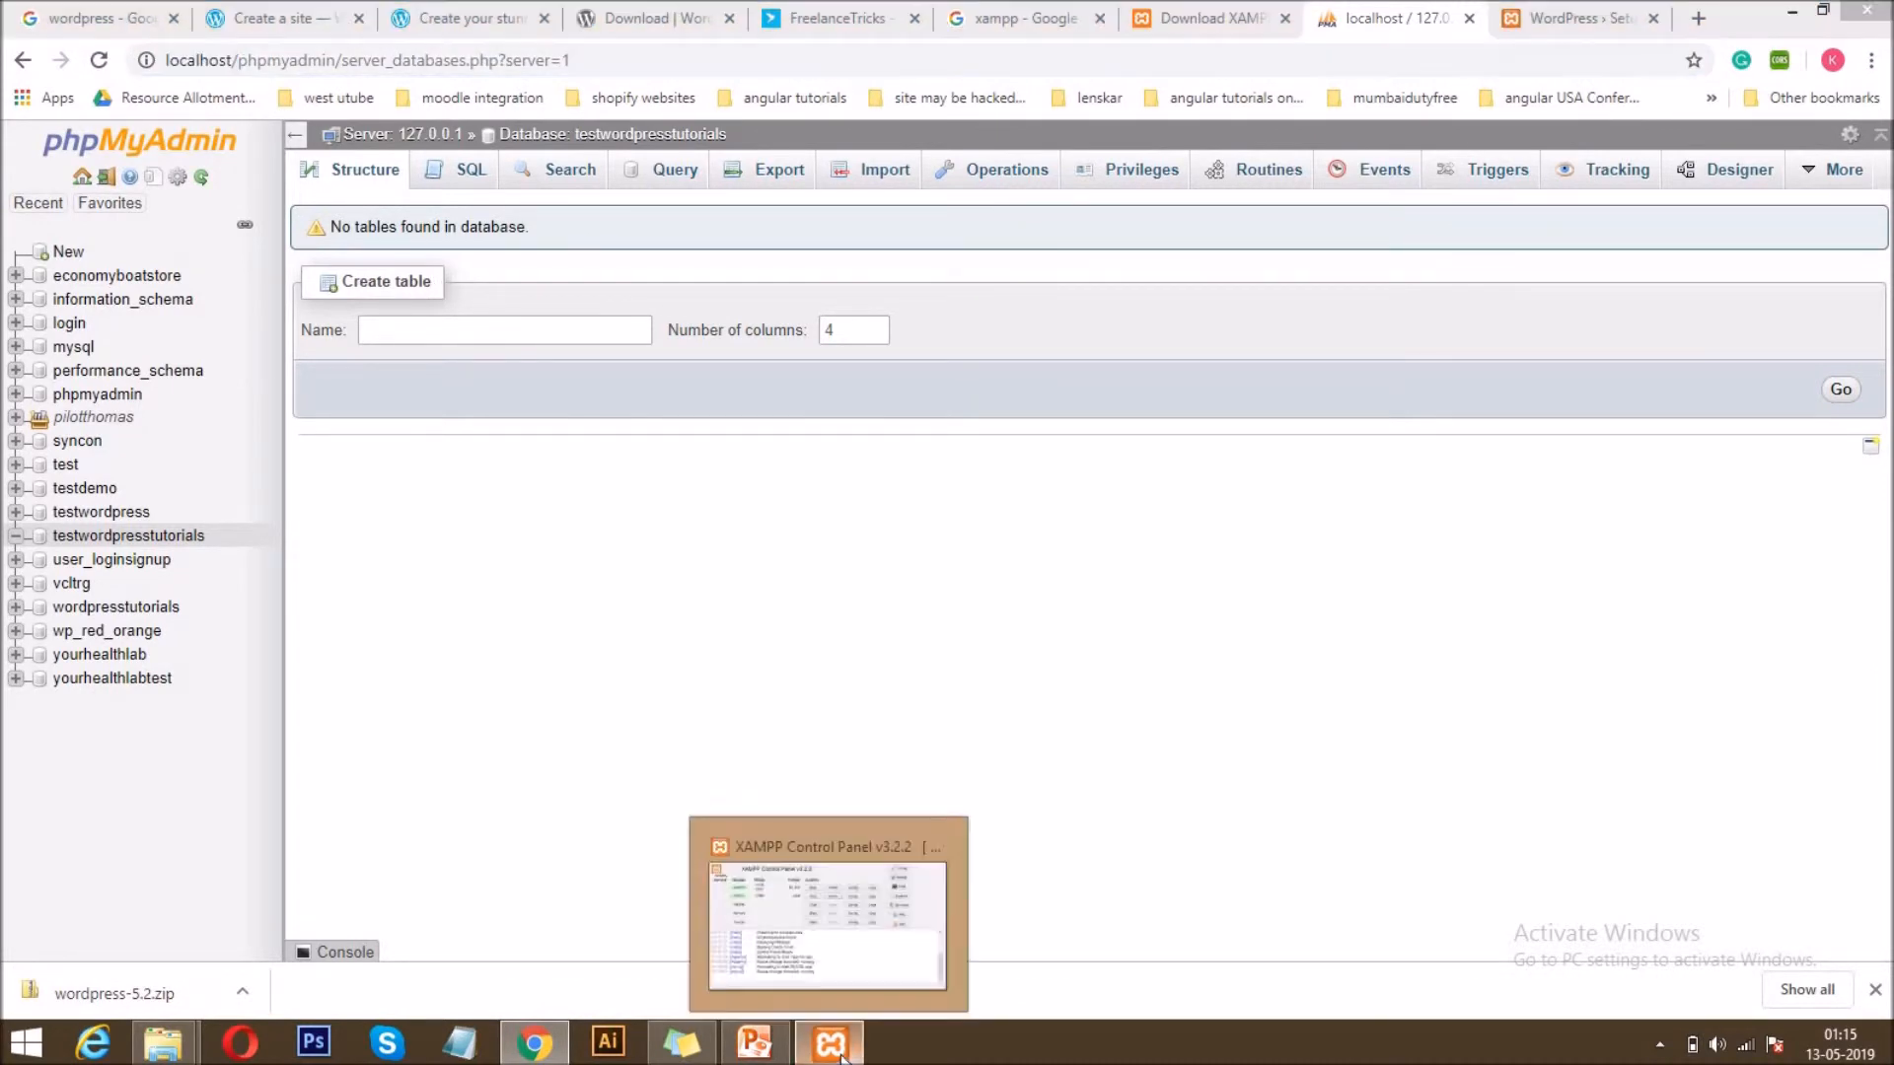
click(843, 1057)
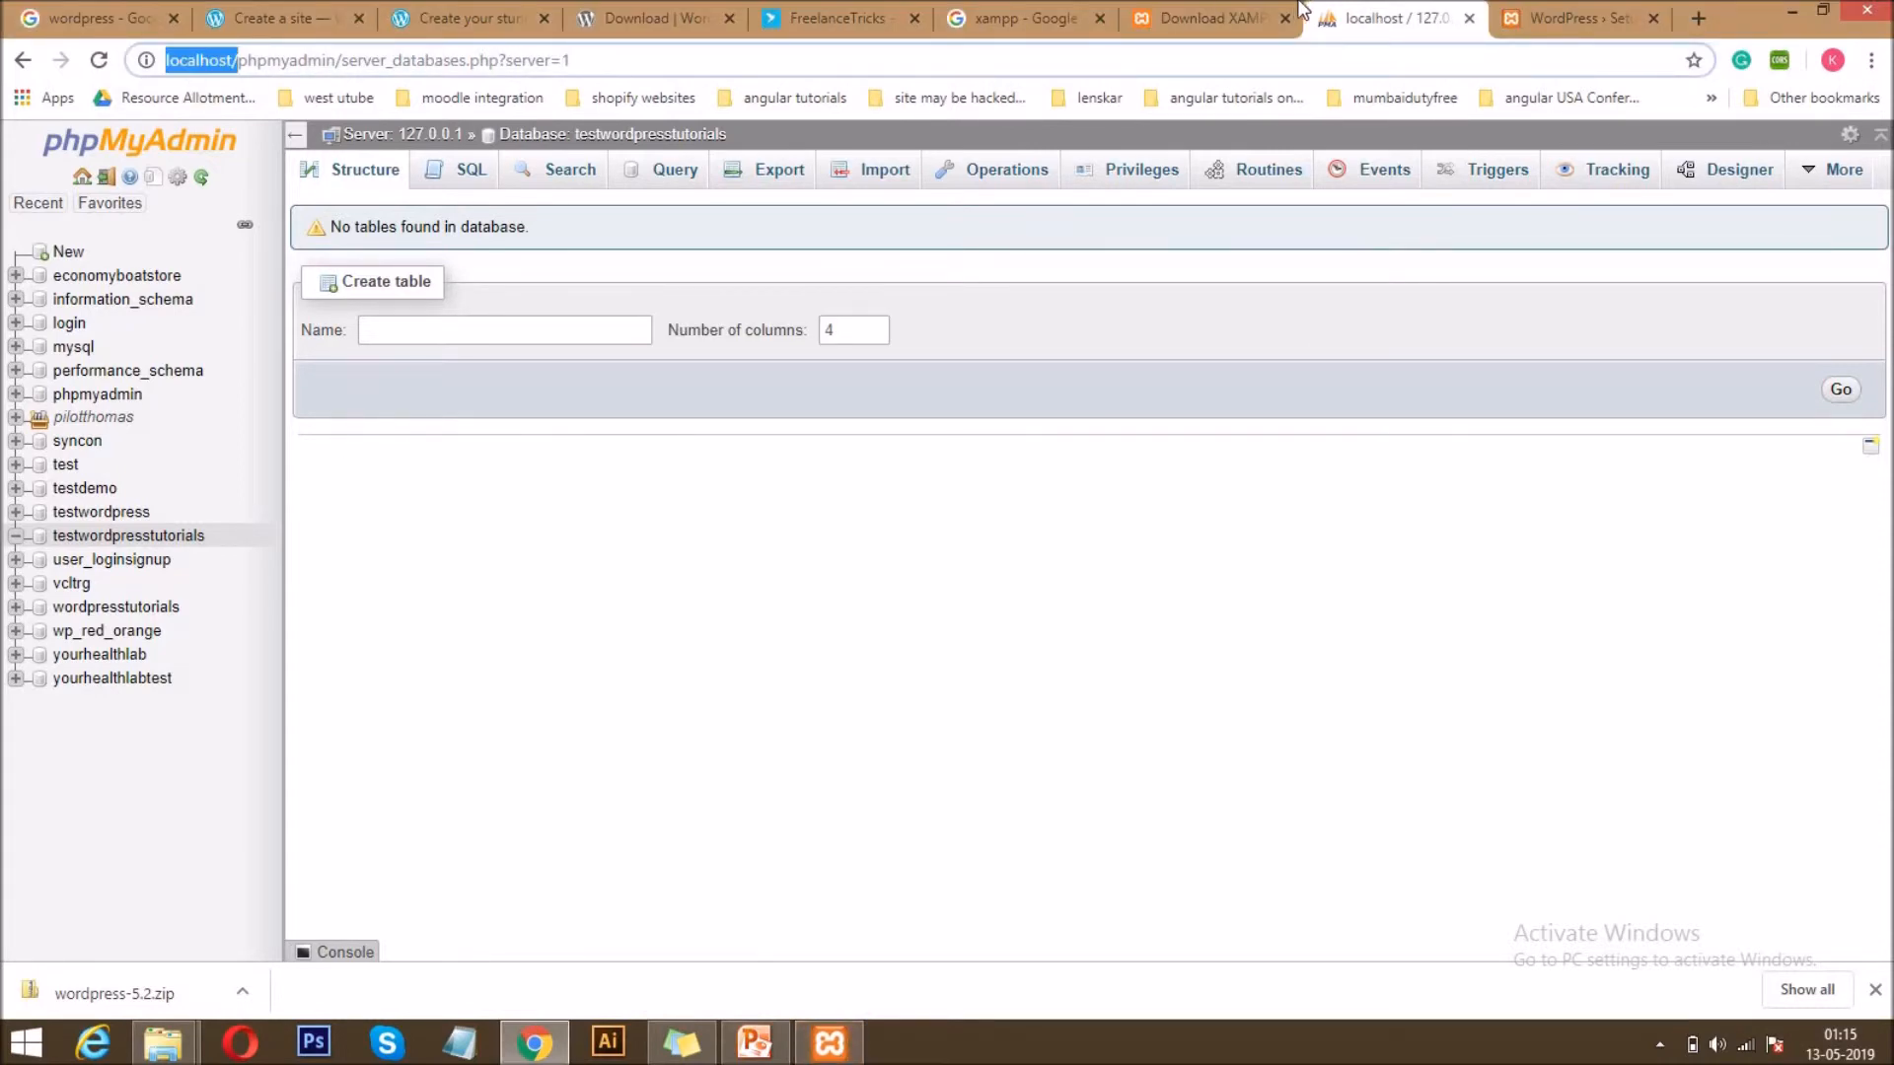
click(1544, 18)
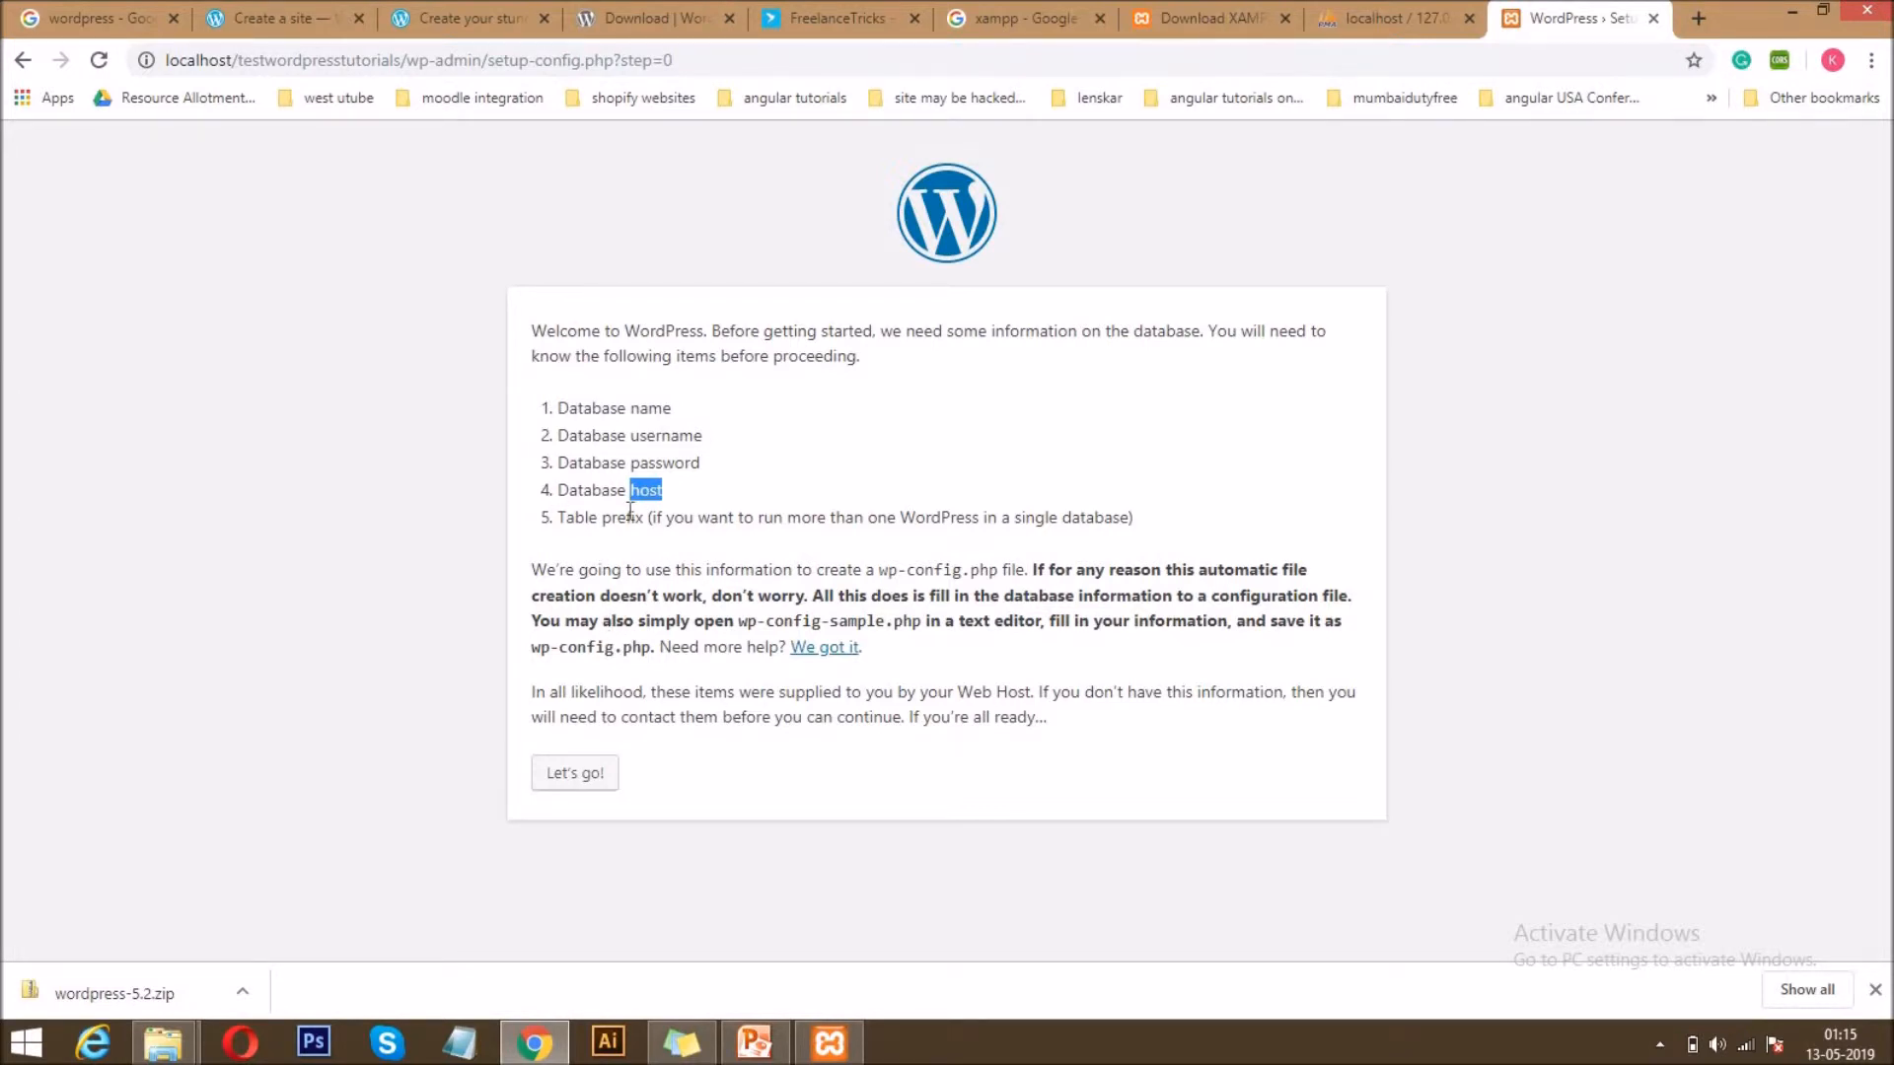
Proceed to the database connection form and set the database name to testwordpresstutorials.
click(590, 776)
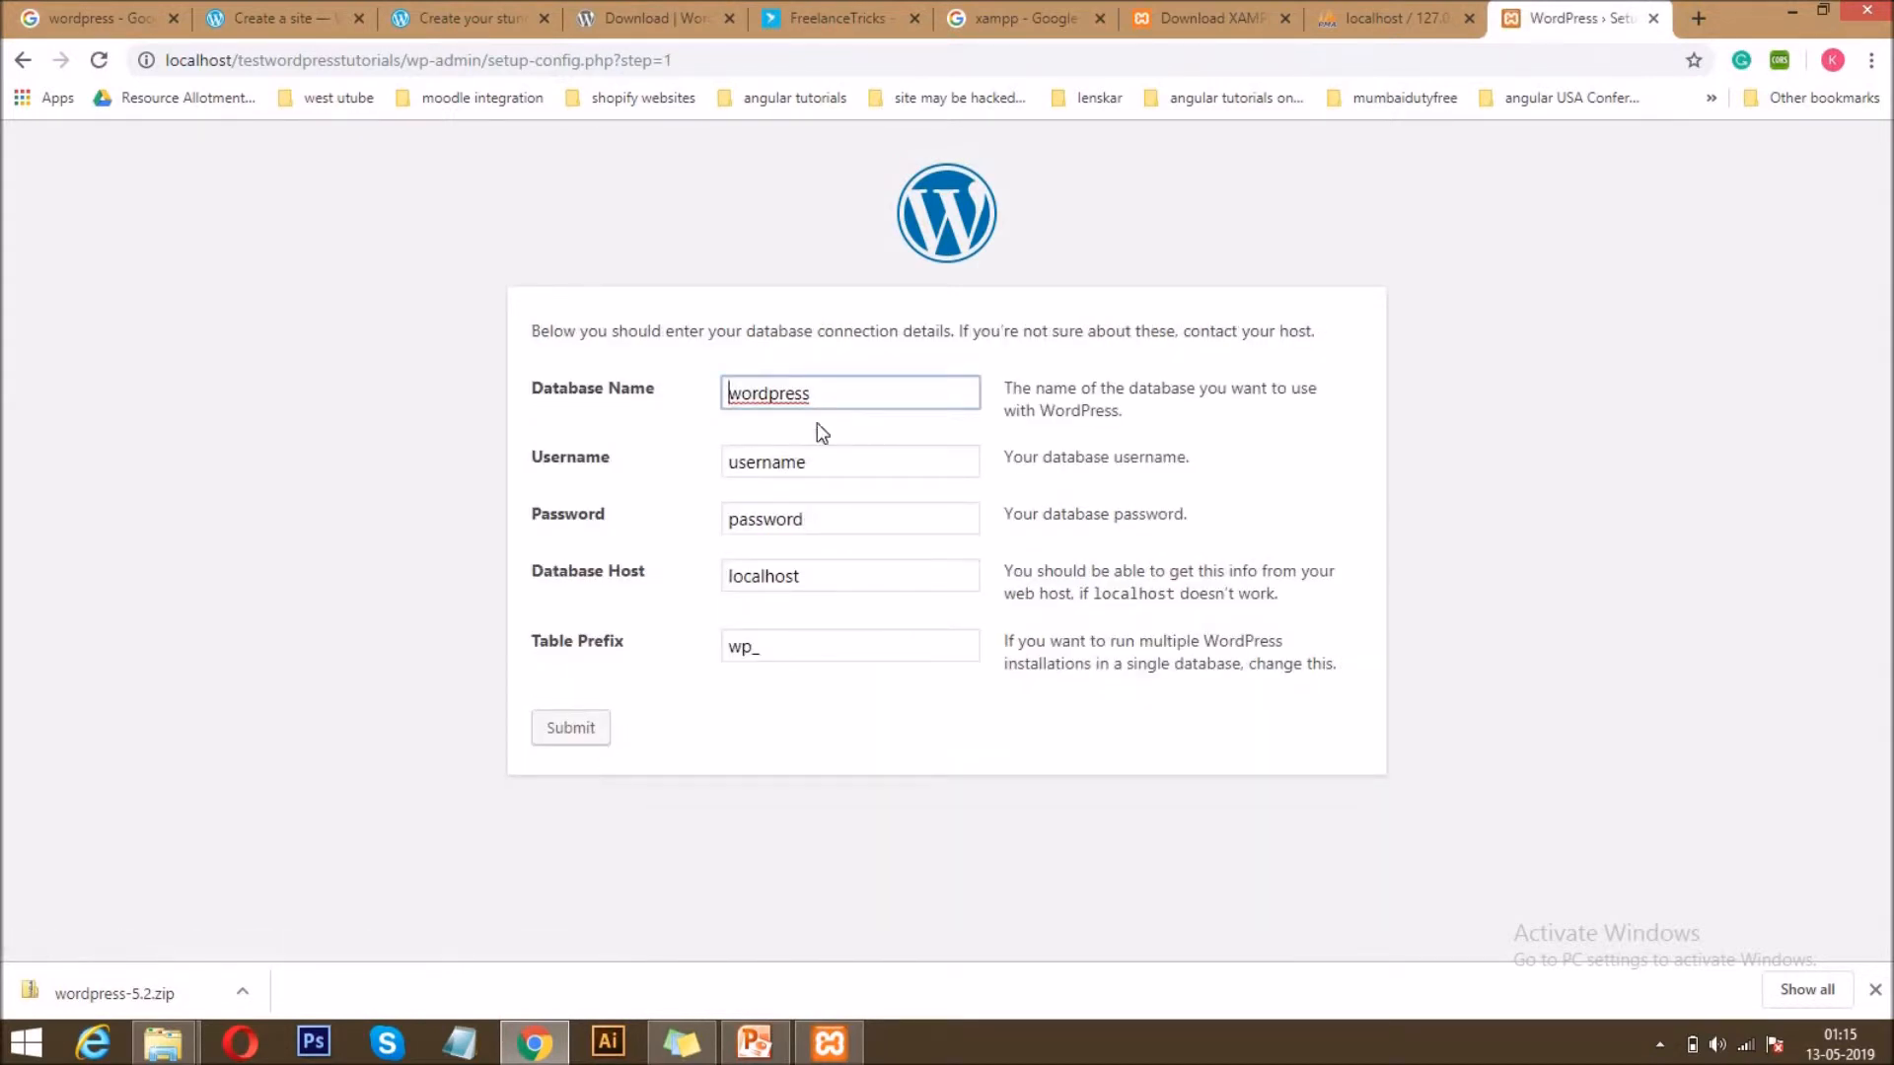
click(817, 394)
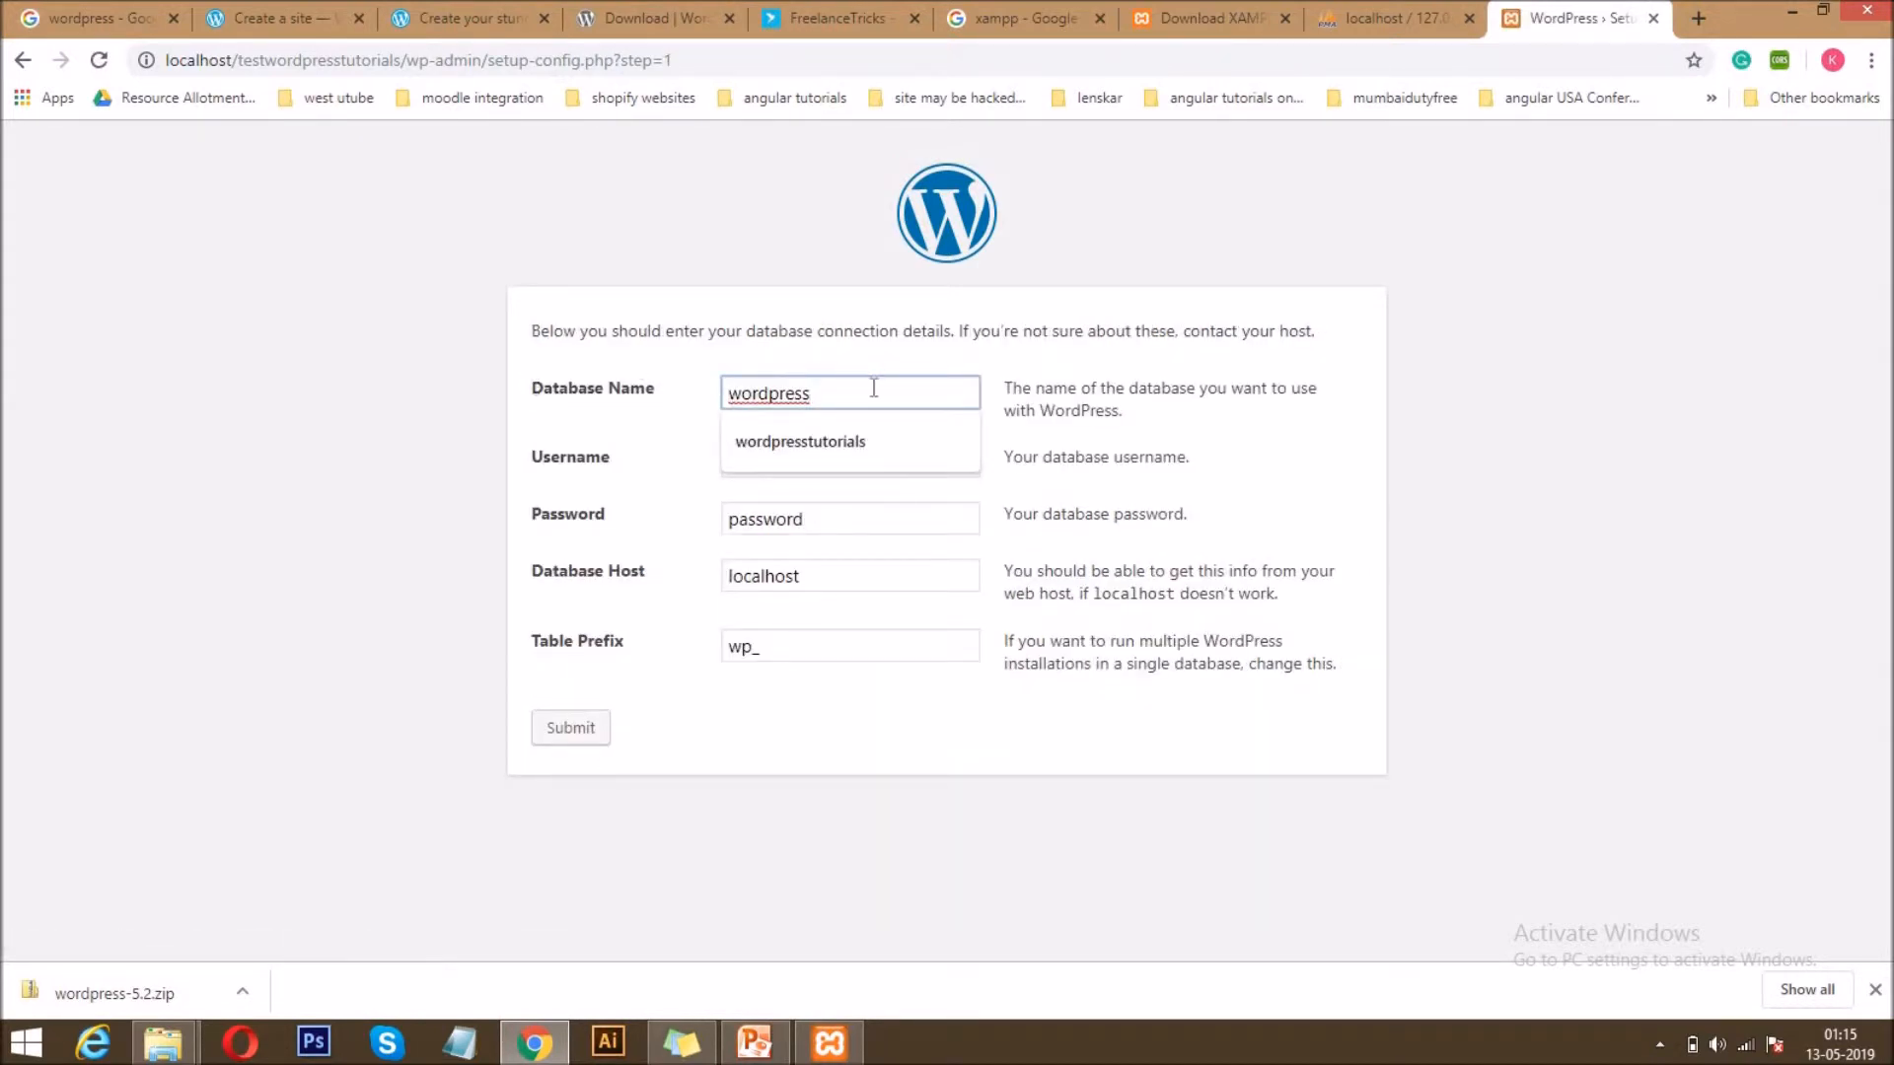
double_click(769, 391)
key(BackSpace)
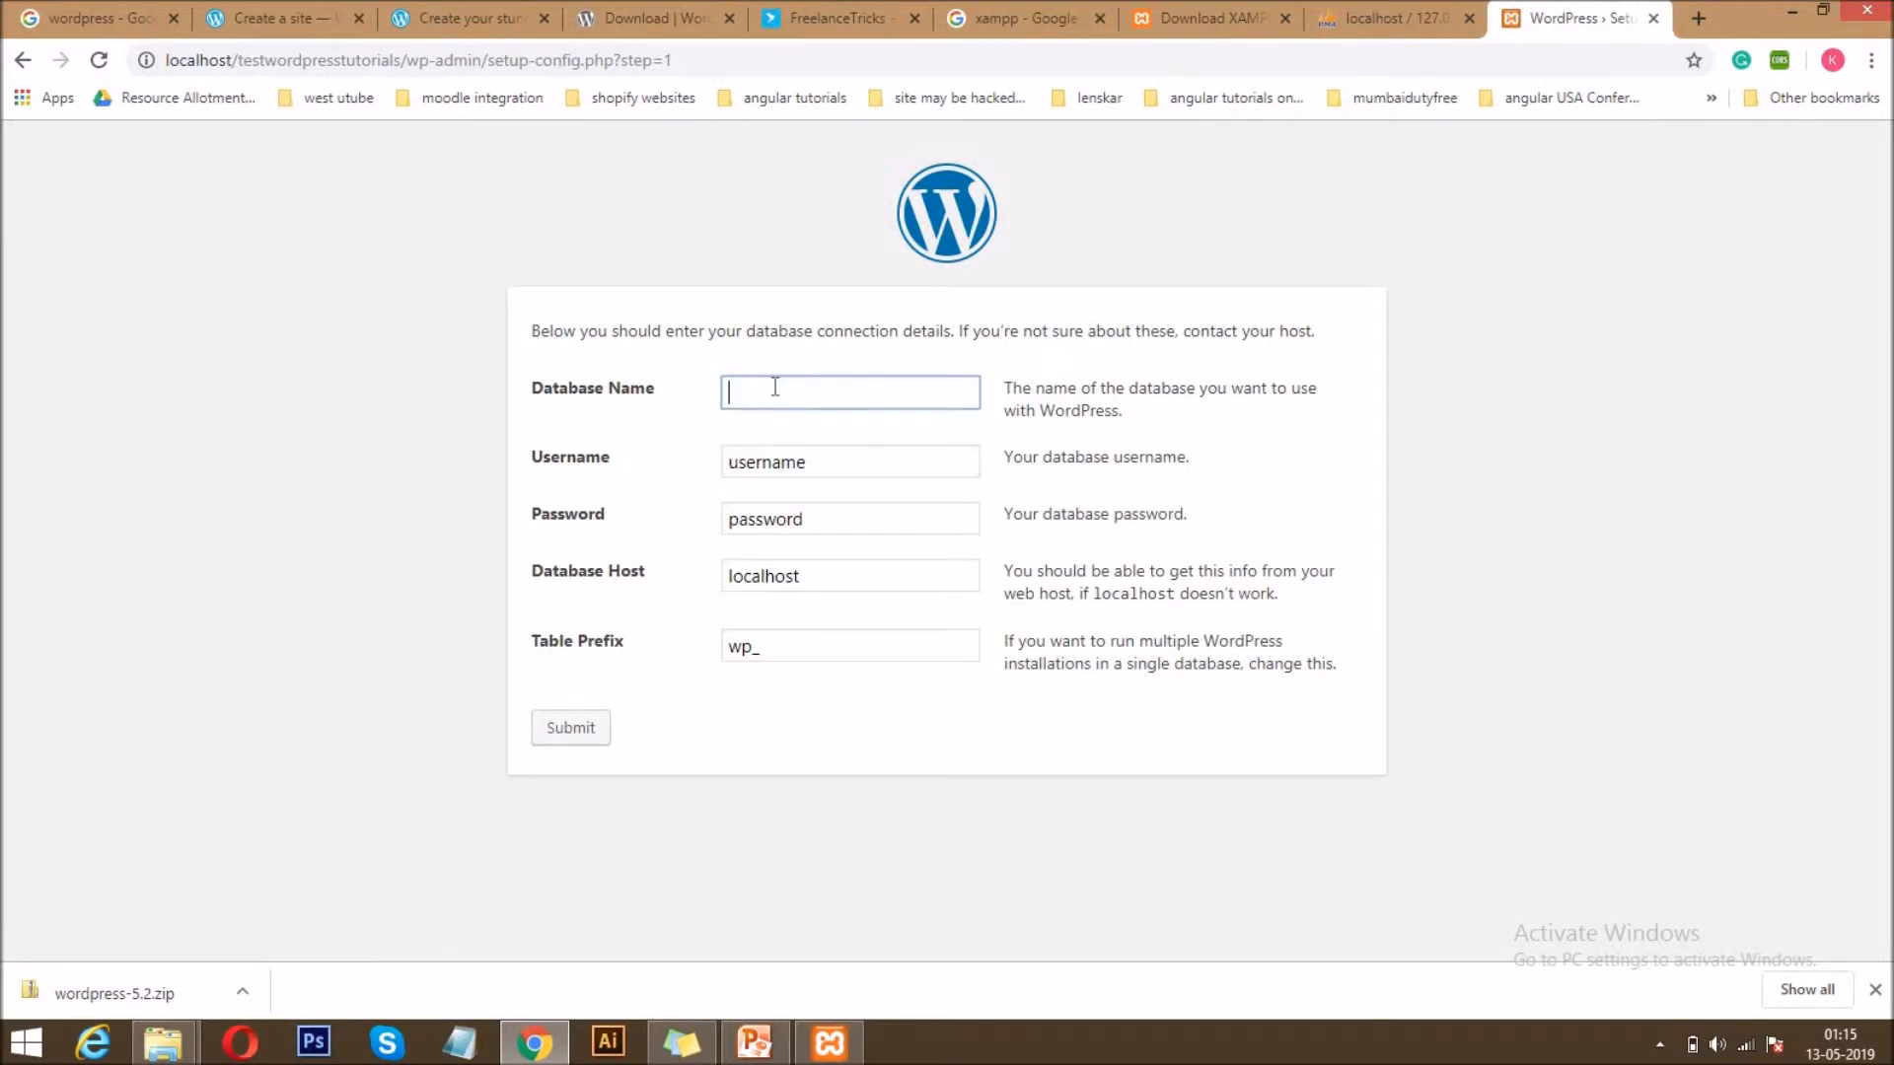
text(testwordpresstutorials)
Set the database username to root and clear the database password so that it is blank.
drag(815, 462, 542, 467)
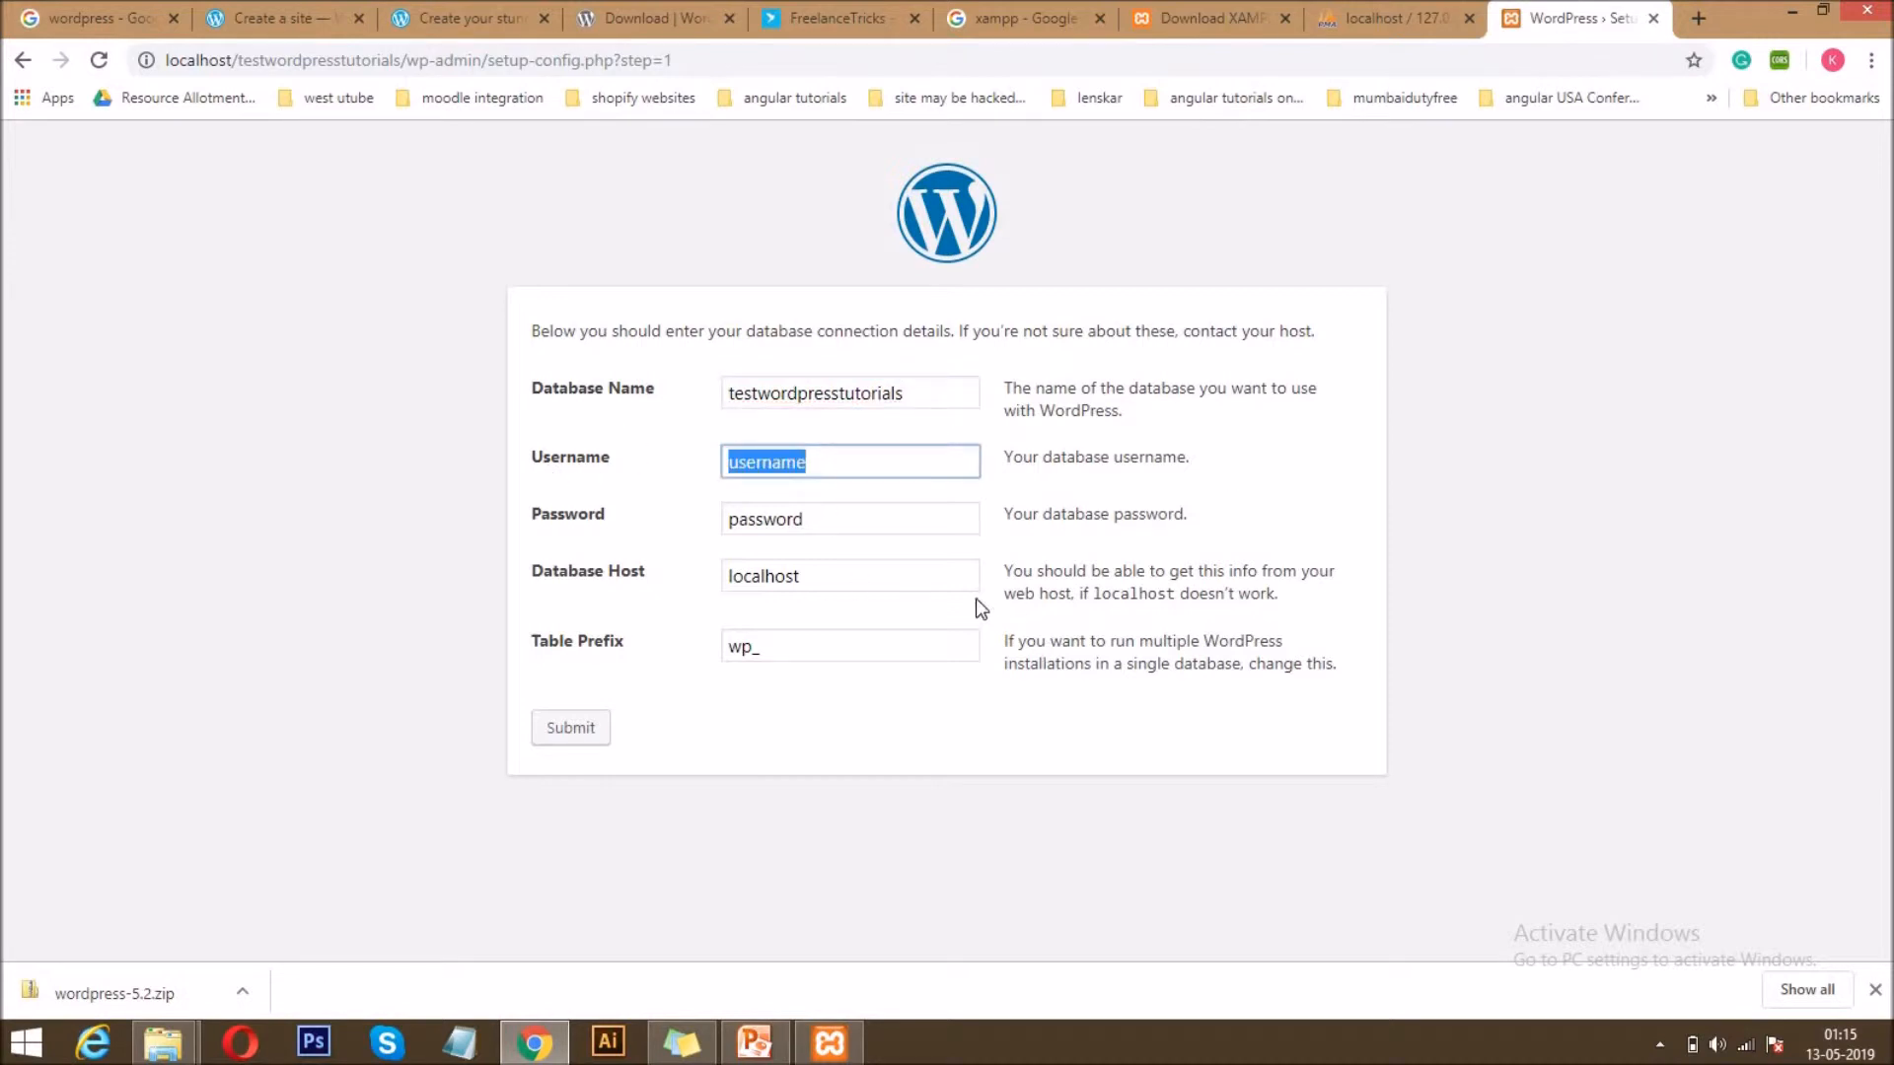
text(root)
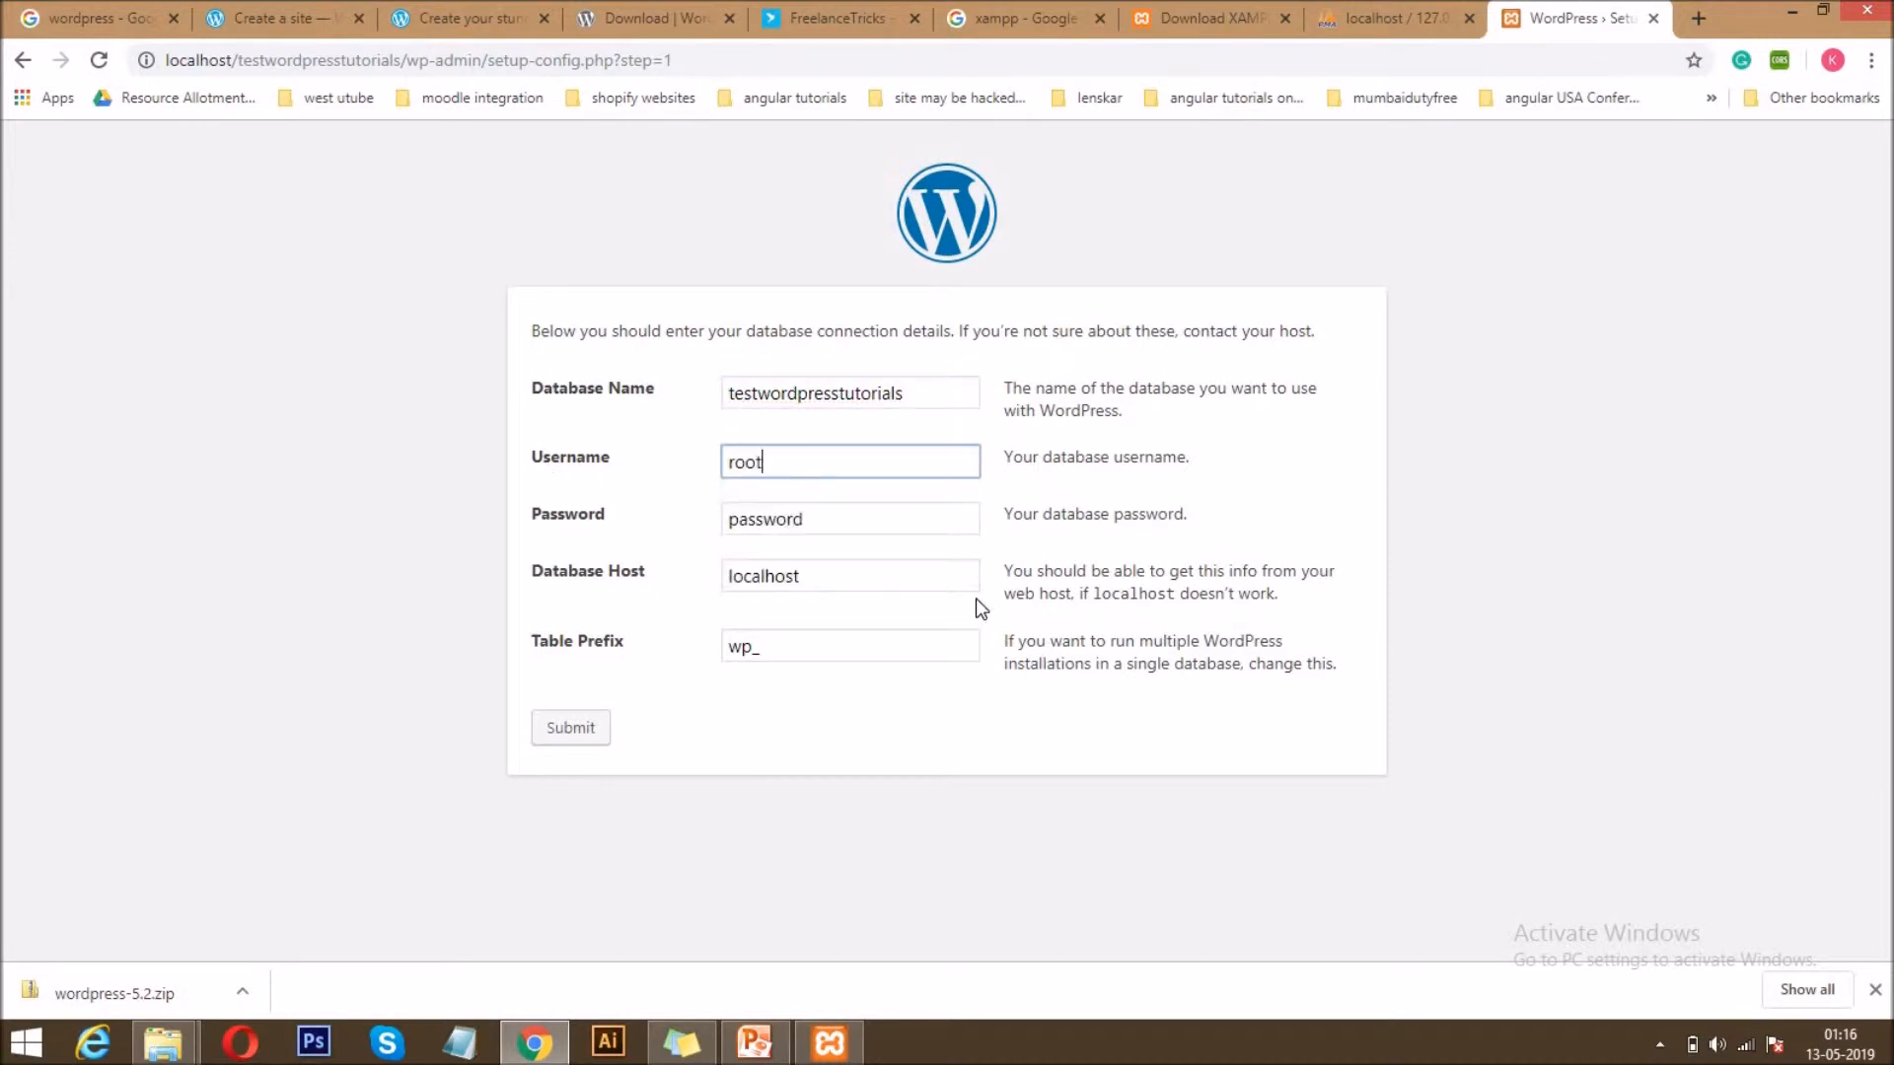
click(828, 1044)
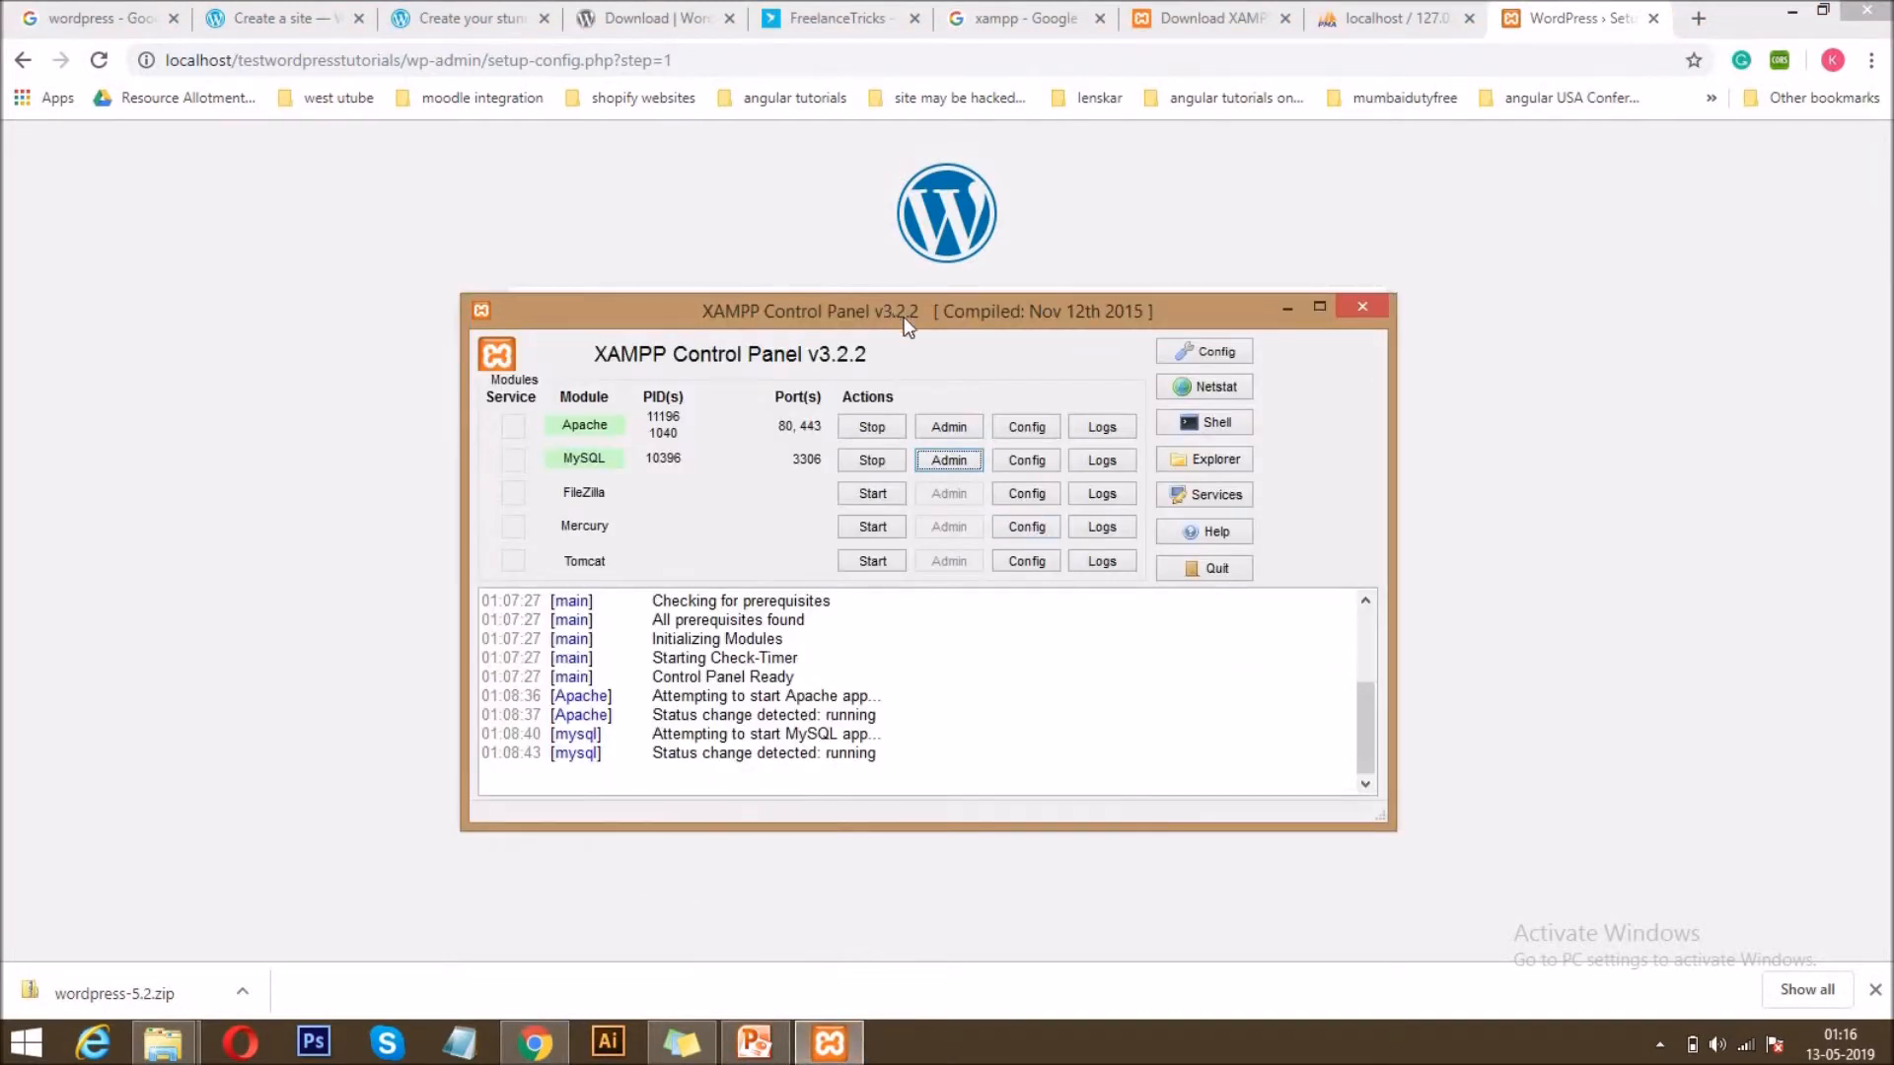
drag(903, 316, 1424, 512)
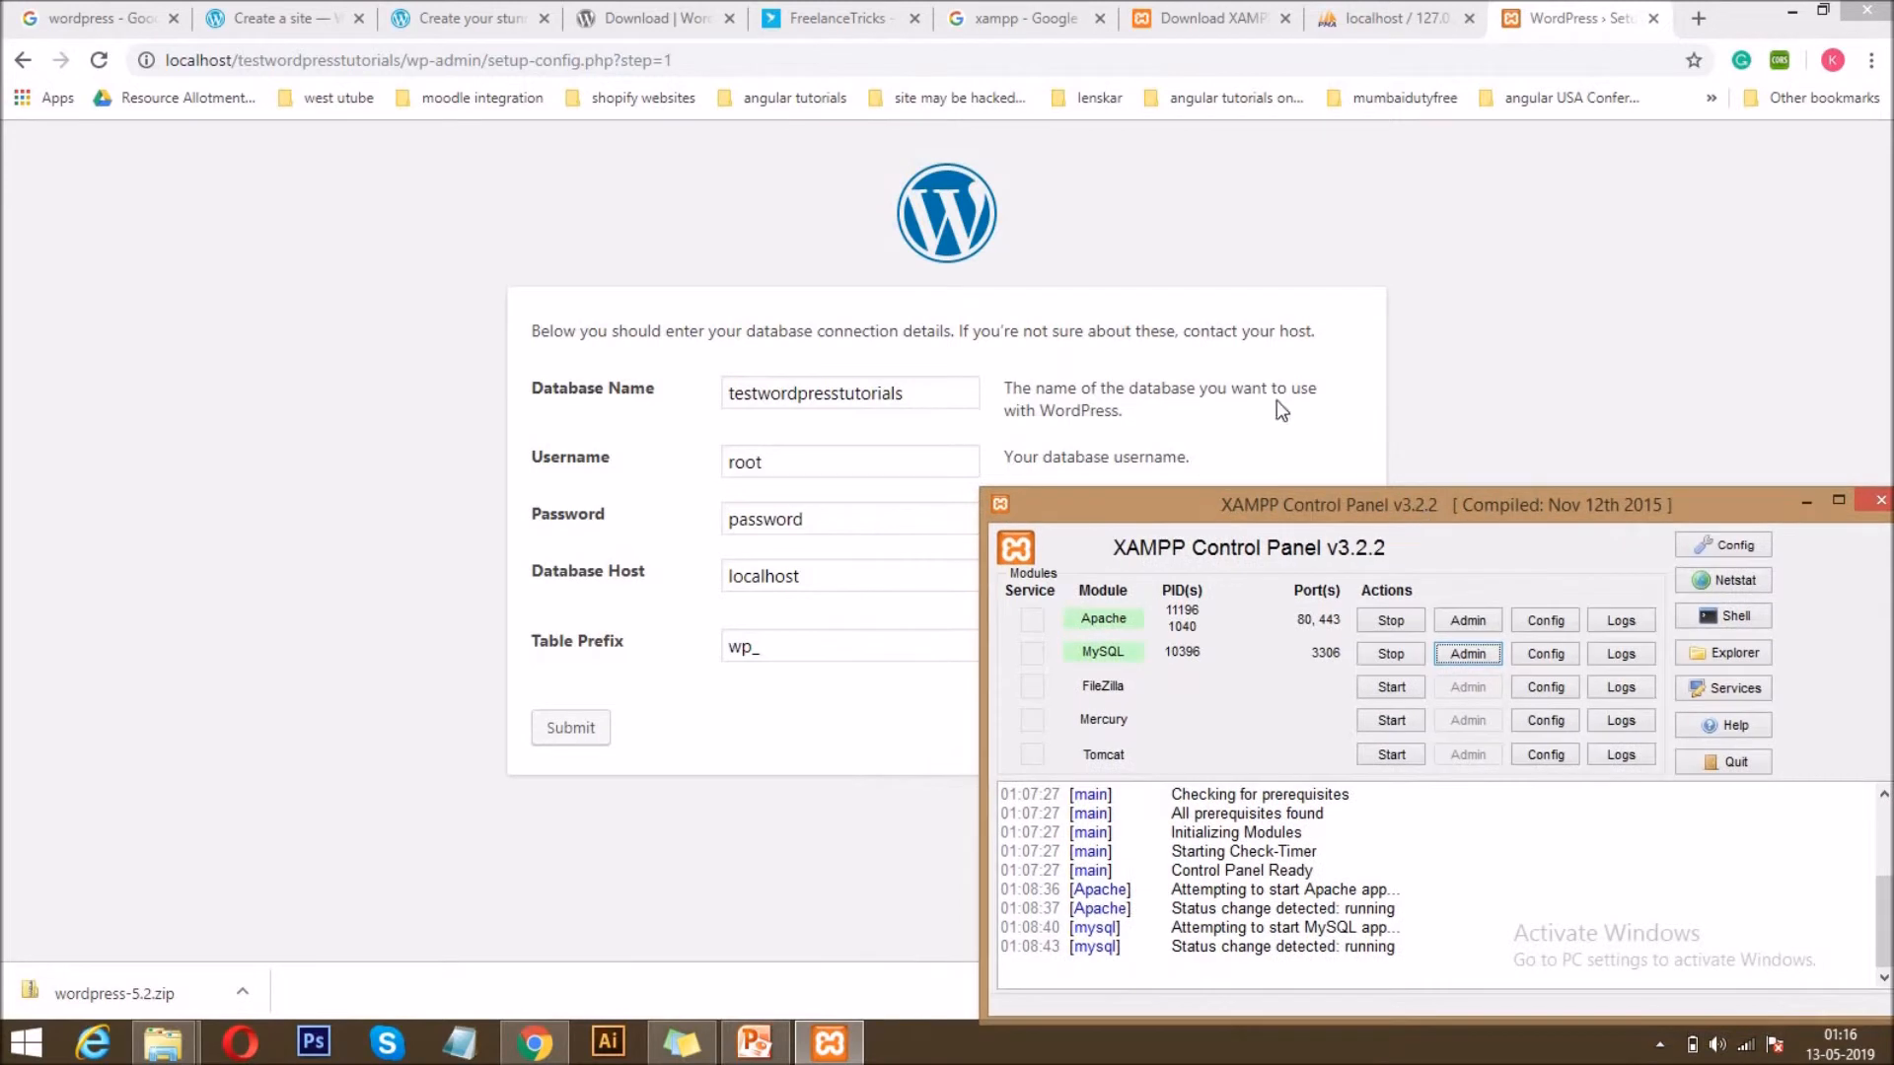
click(830, 517)
key(ctrl+a)
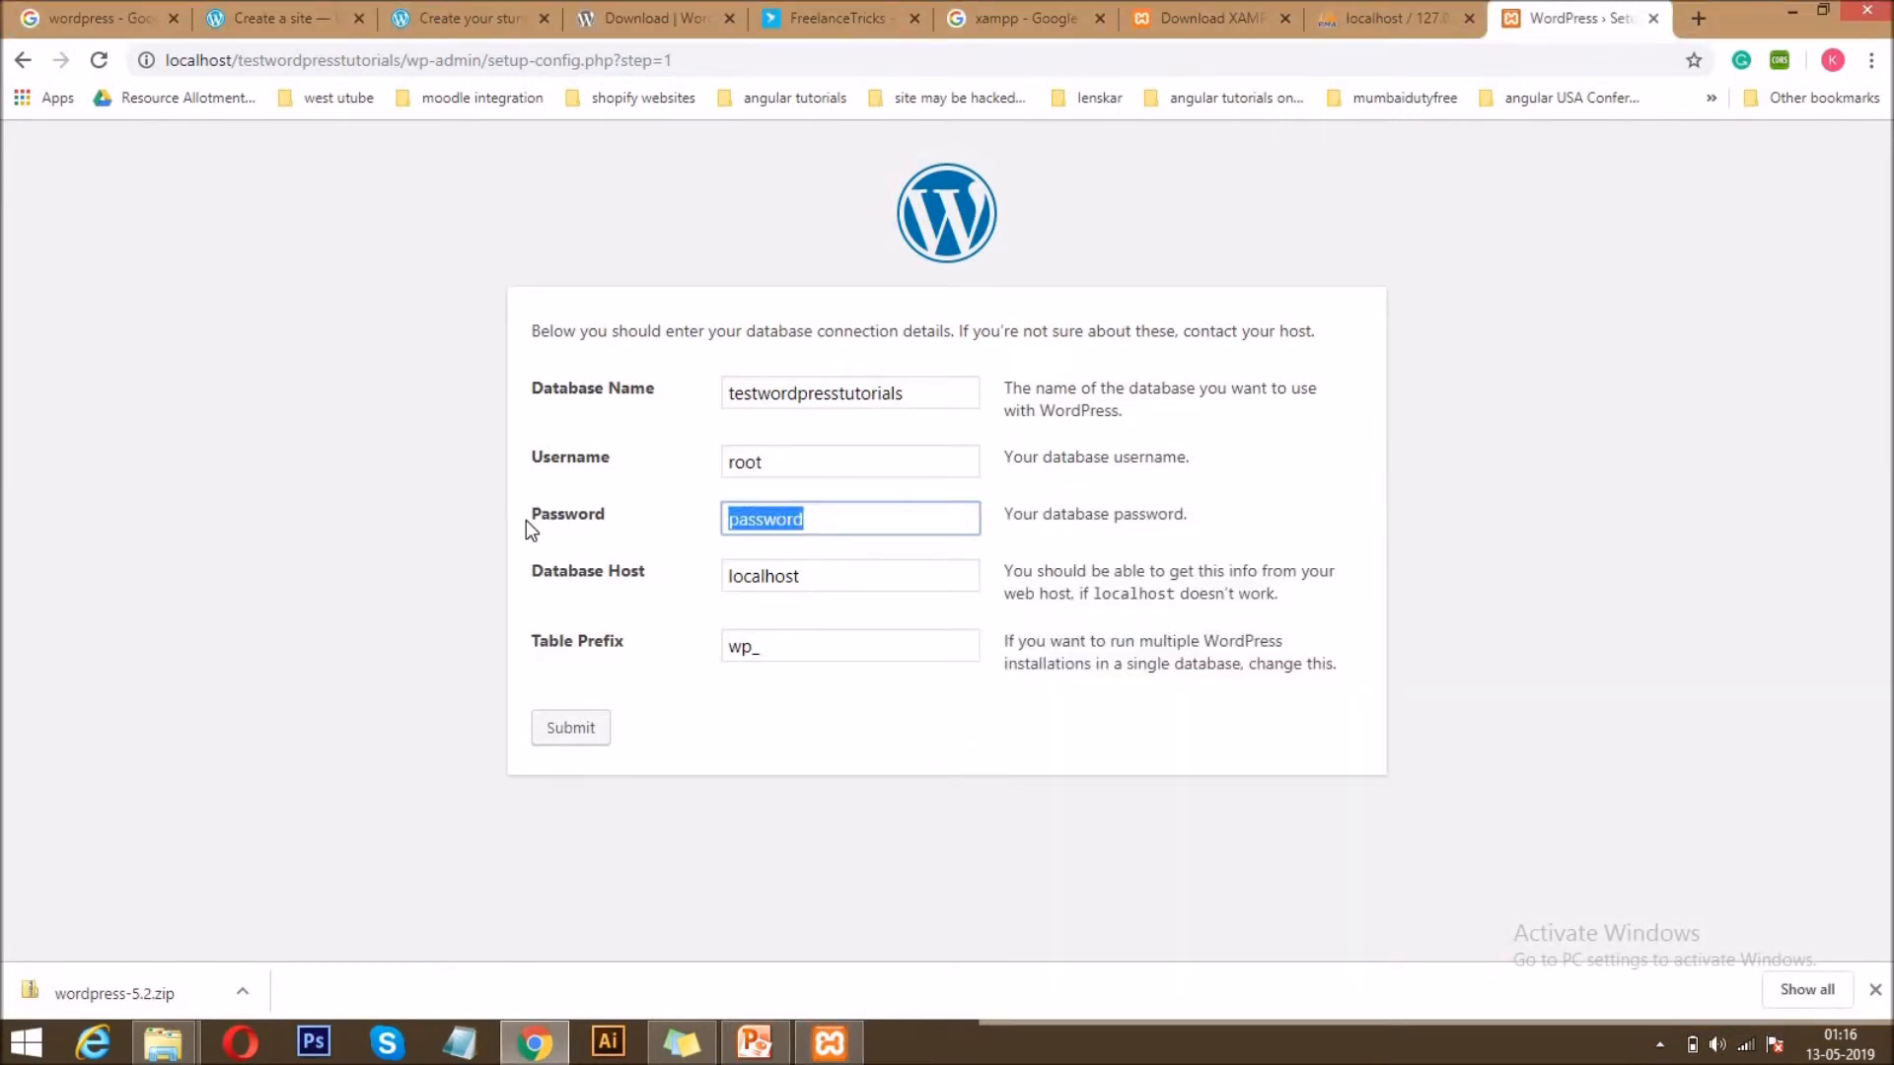
key(BackSpace)
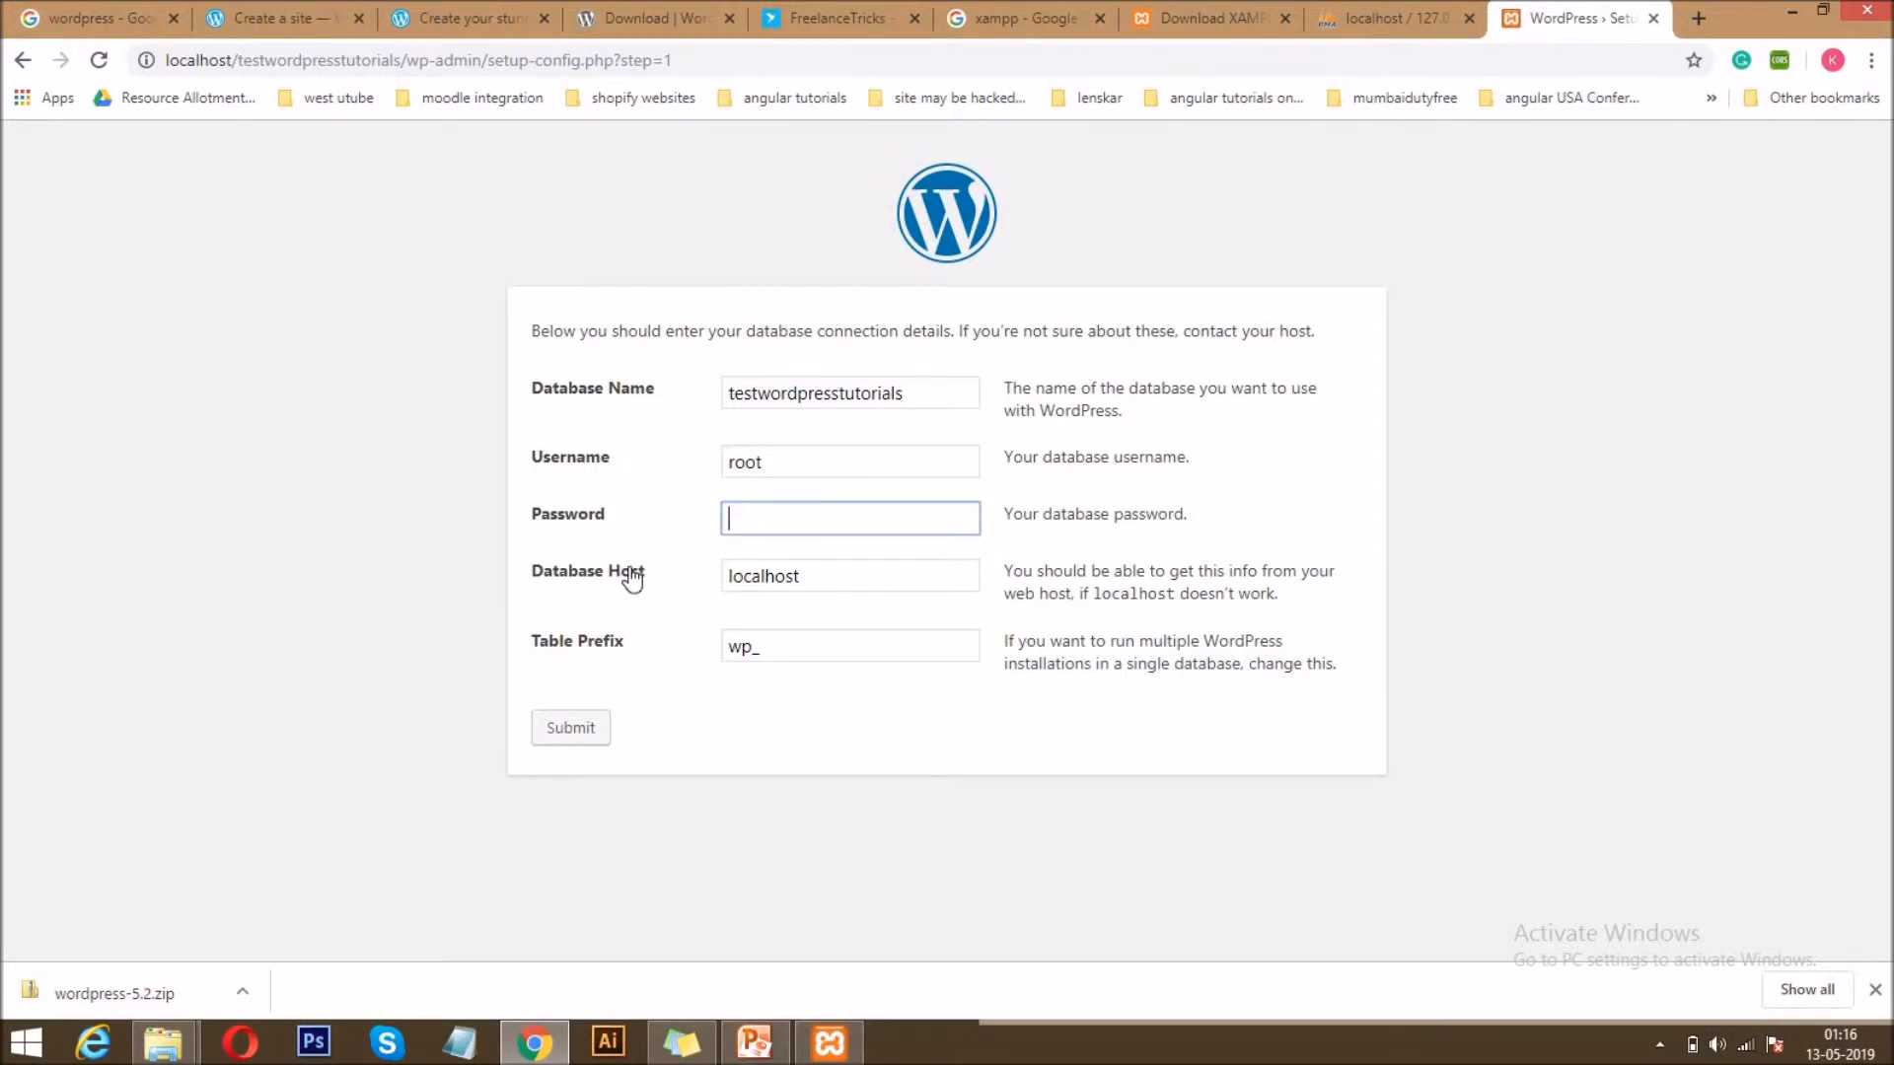
Submit the database connection details with host localhost and table prefix wp_, and run the installation.
click(828, 572)
click(794, 643)
double_click(789, 647)
click(790, 651)
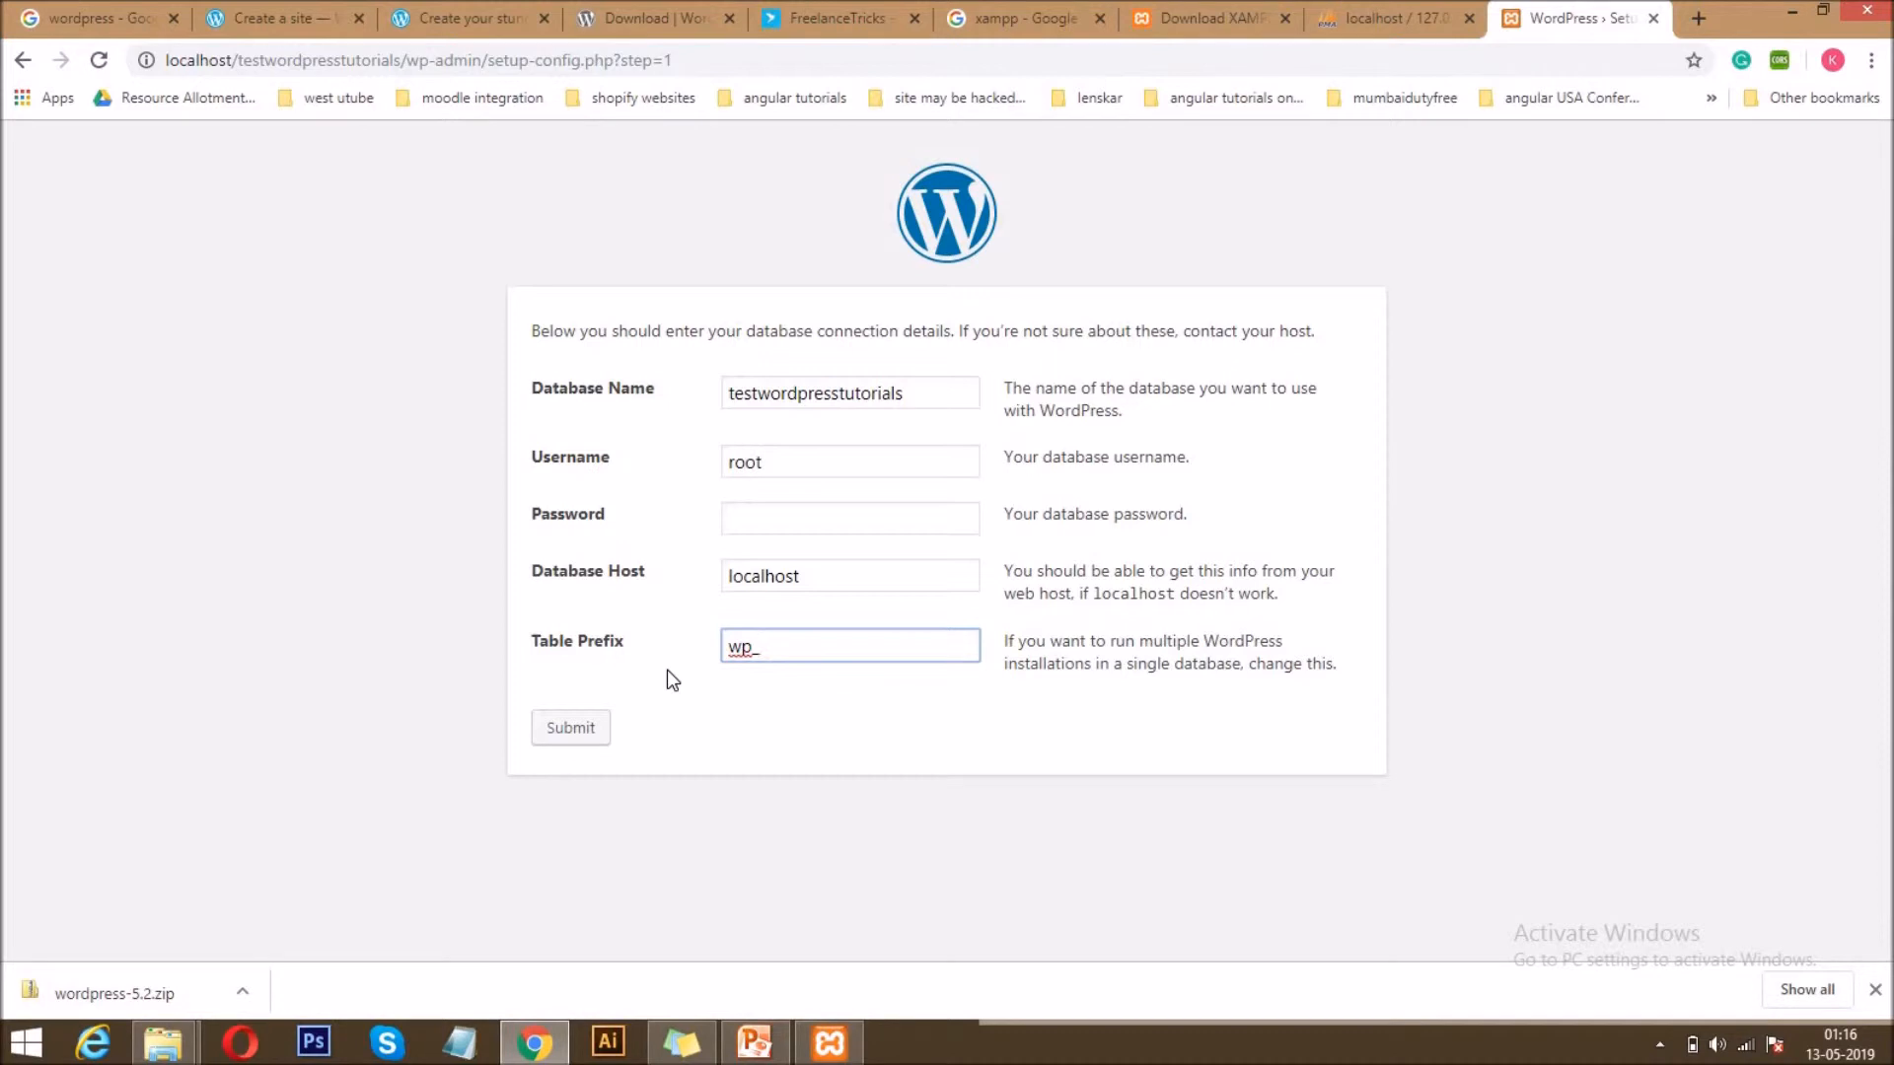
click(1359, 5)
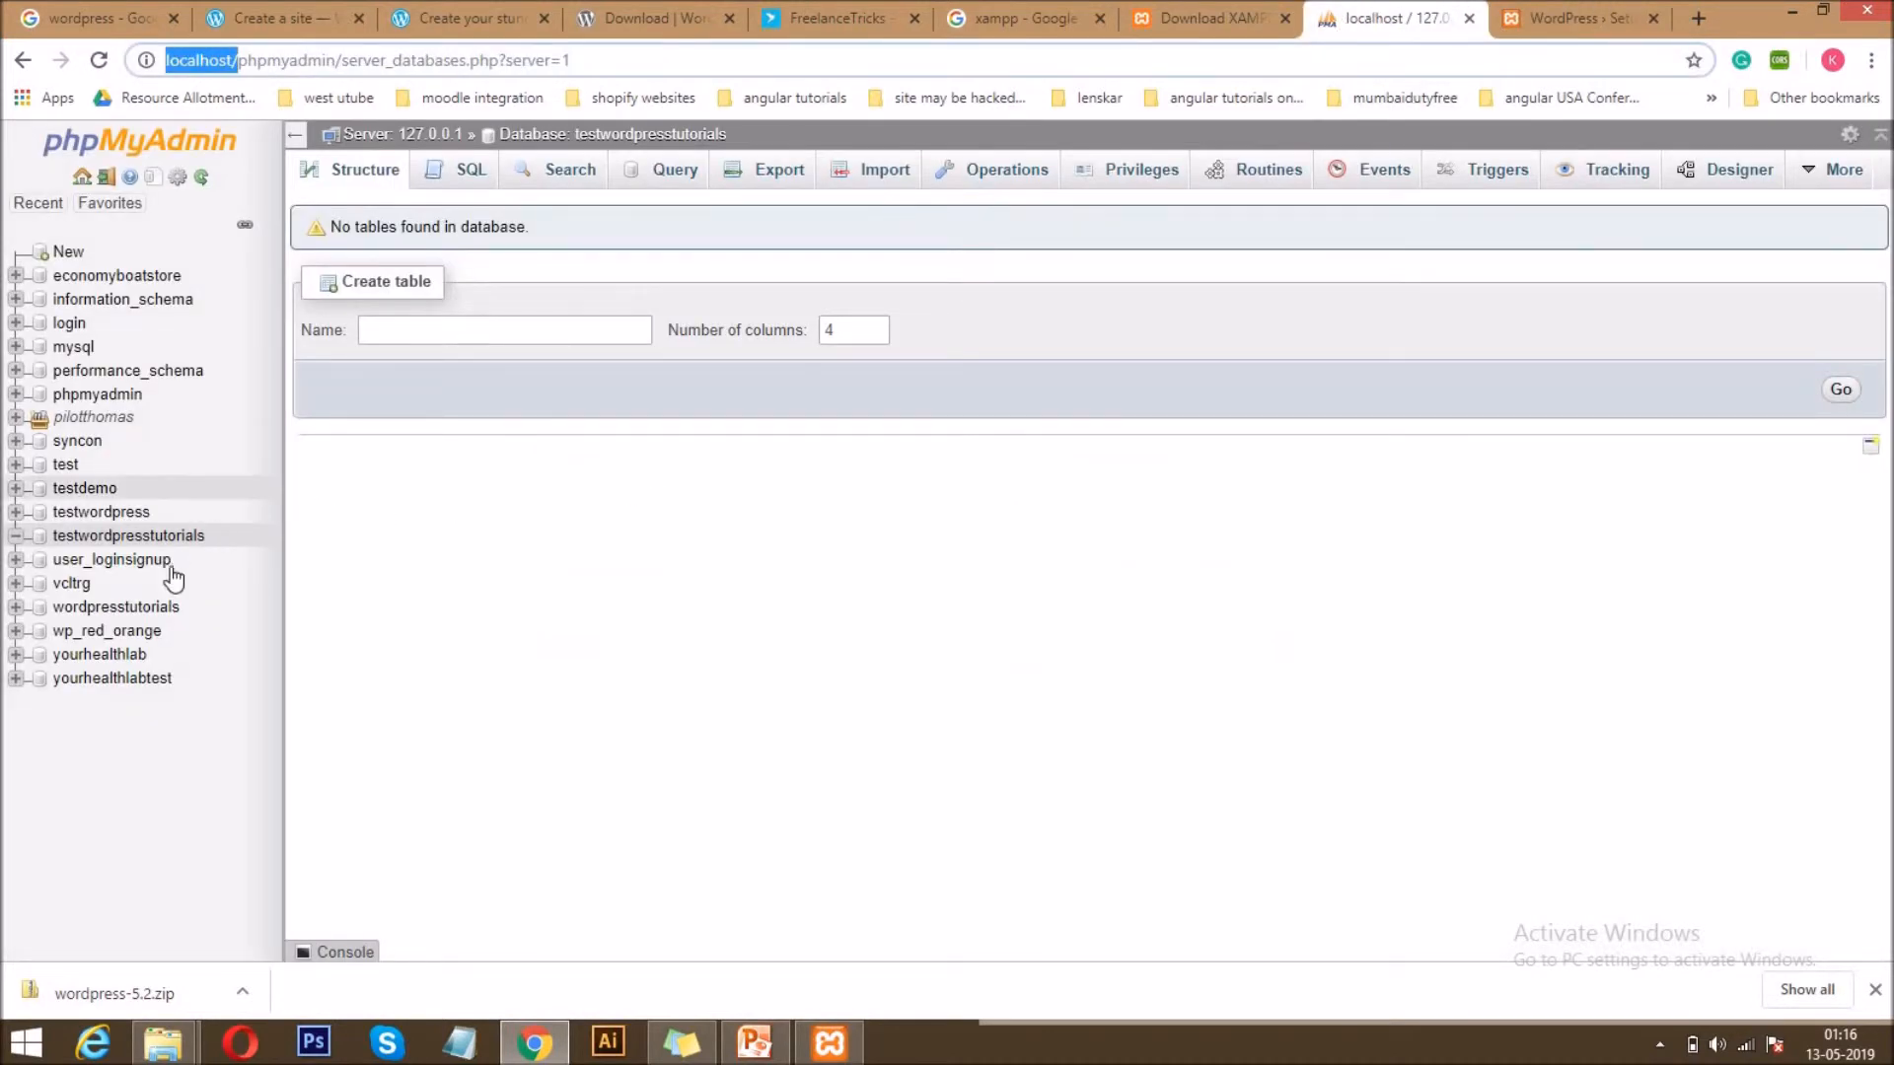
click(1630, 4)
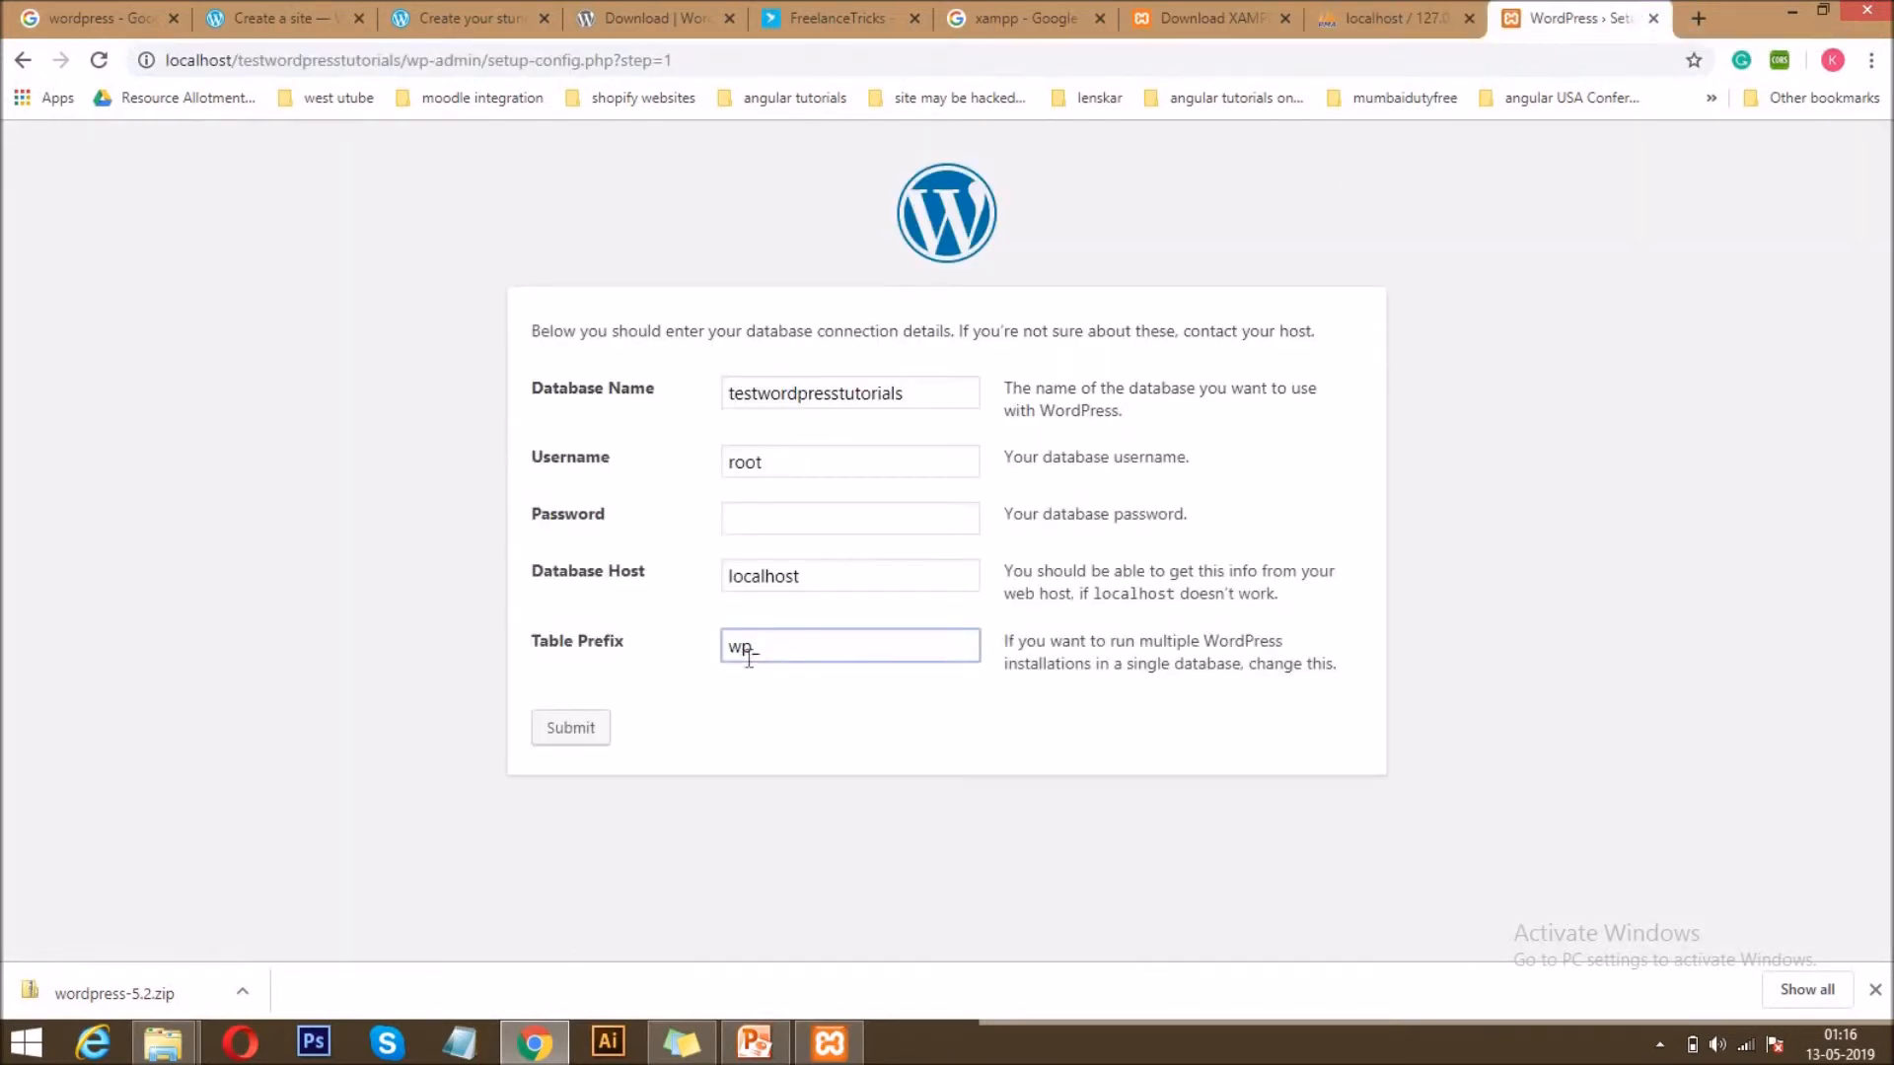
click(567, 730)
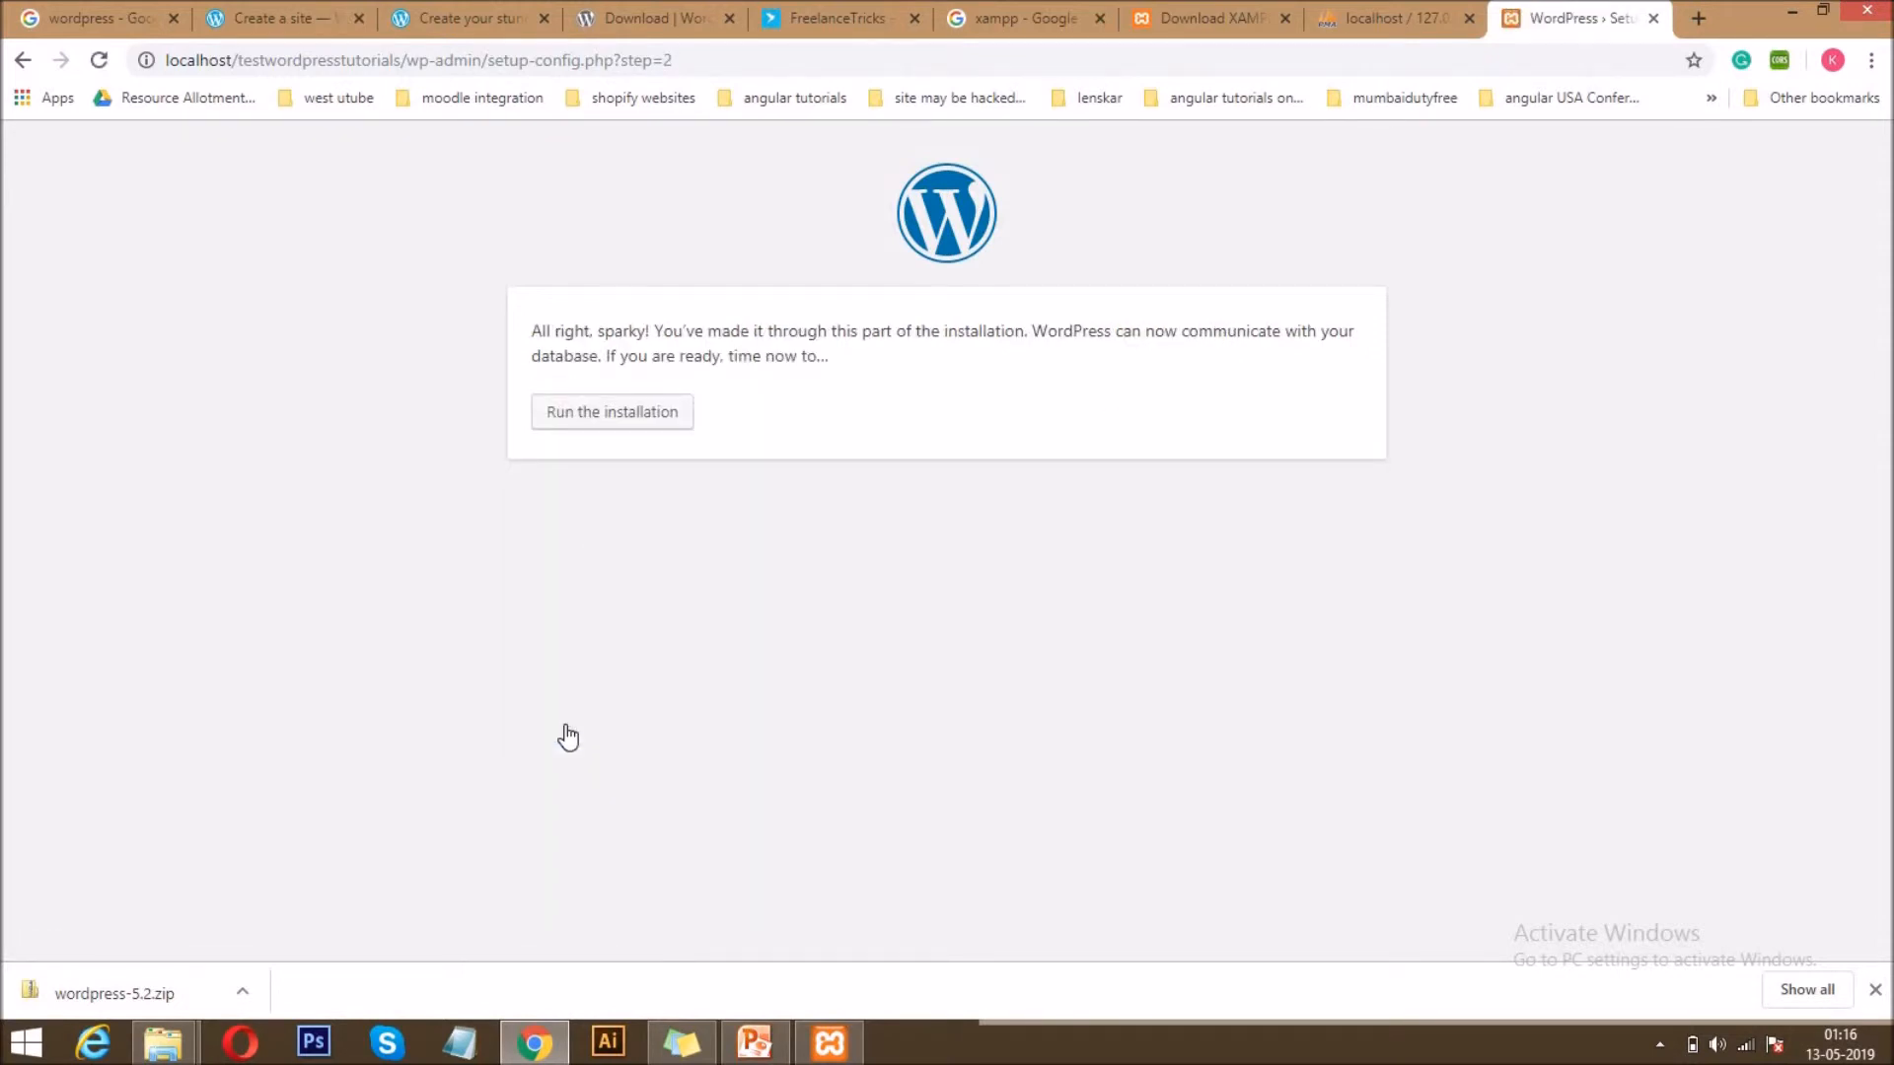
click(584, 414)
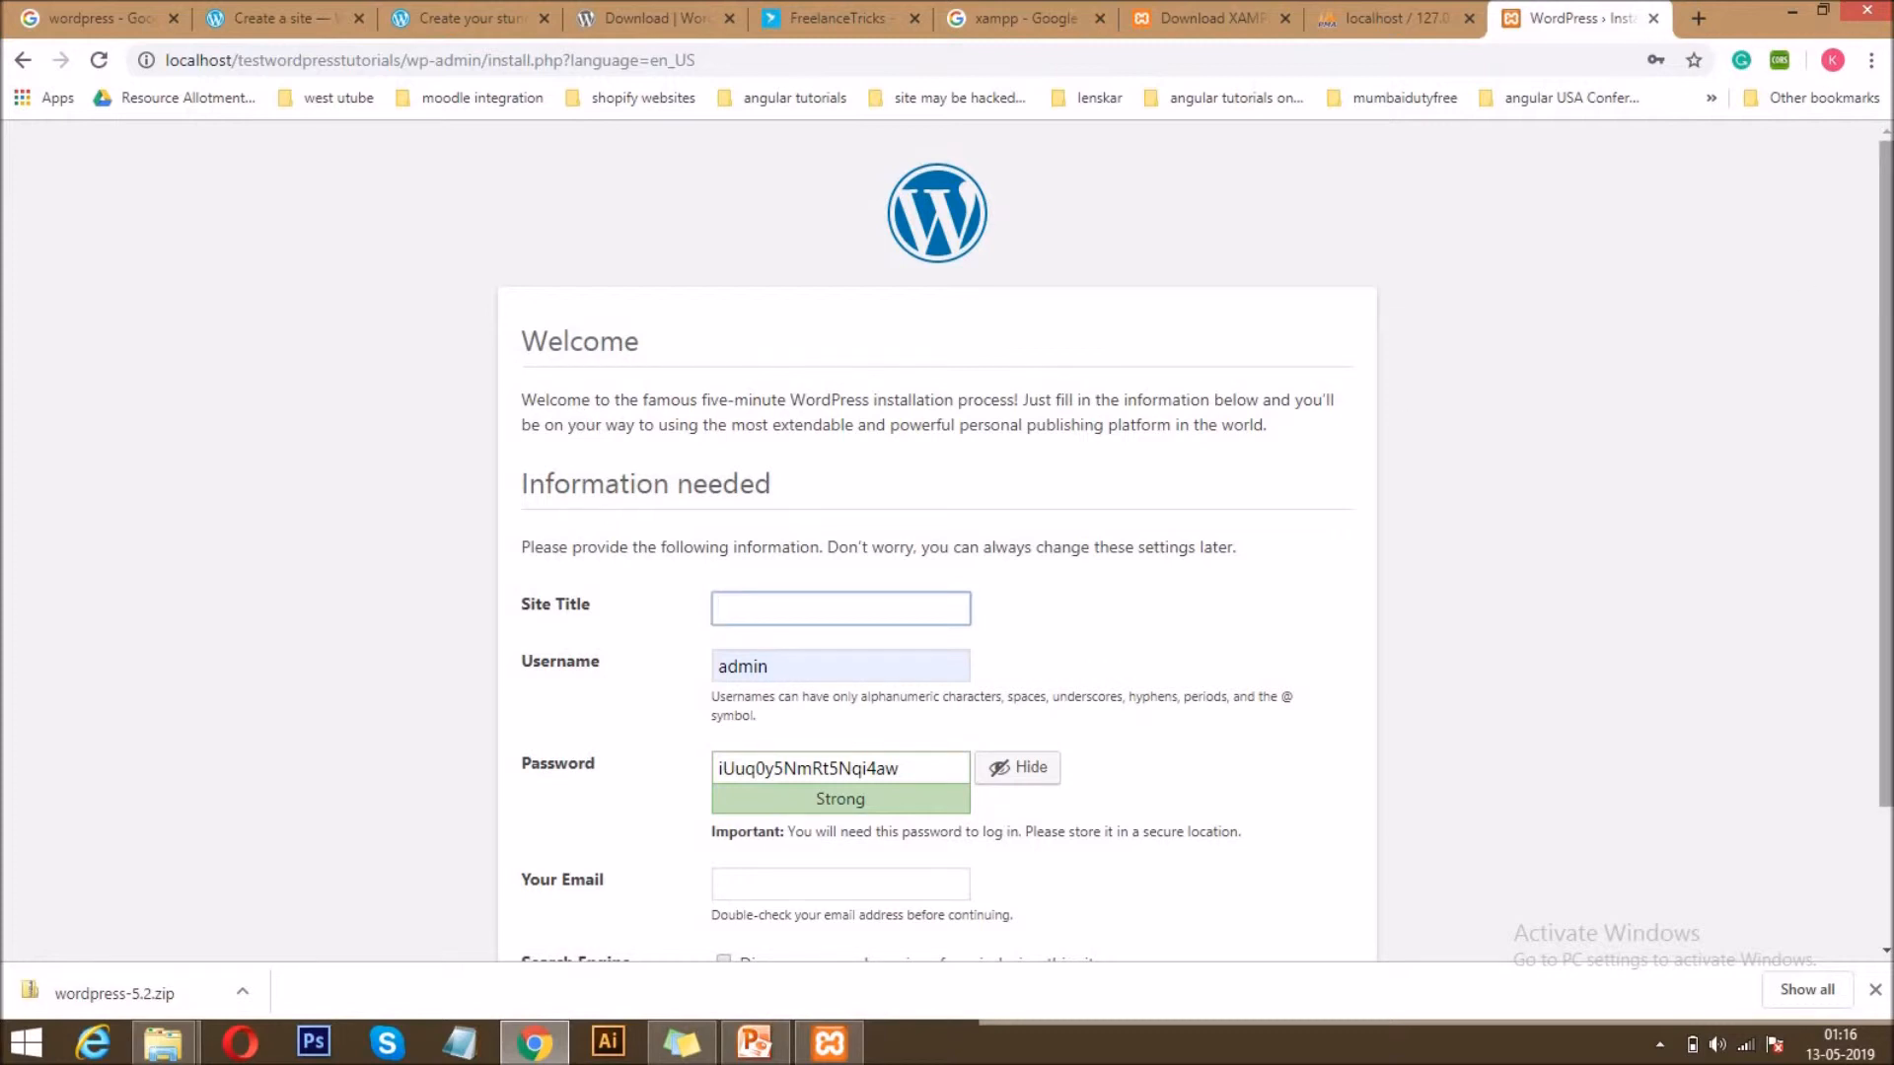
Set the site title to "wordpress tutorials" in the installation form.
scroll(790, 353, down, 3)
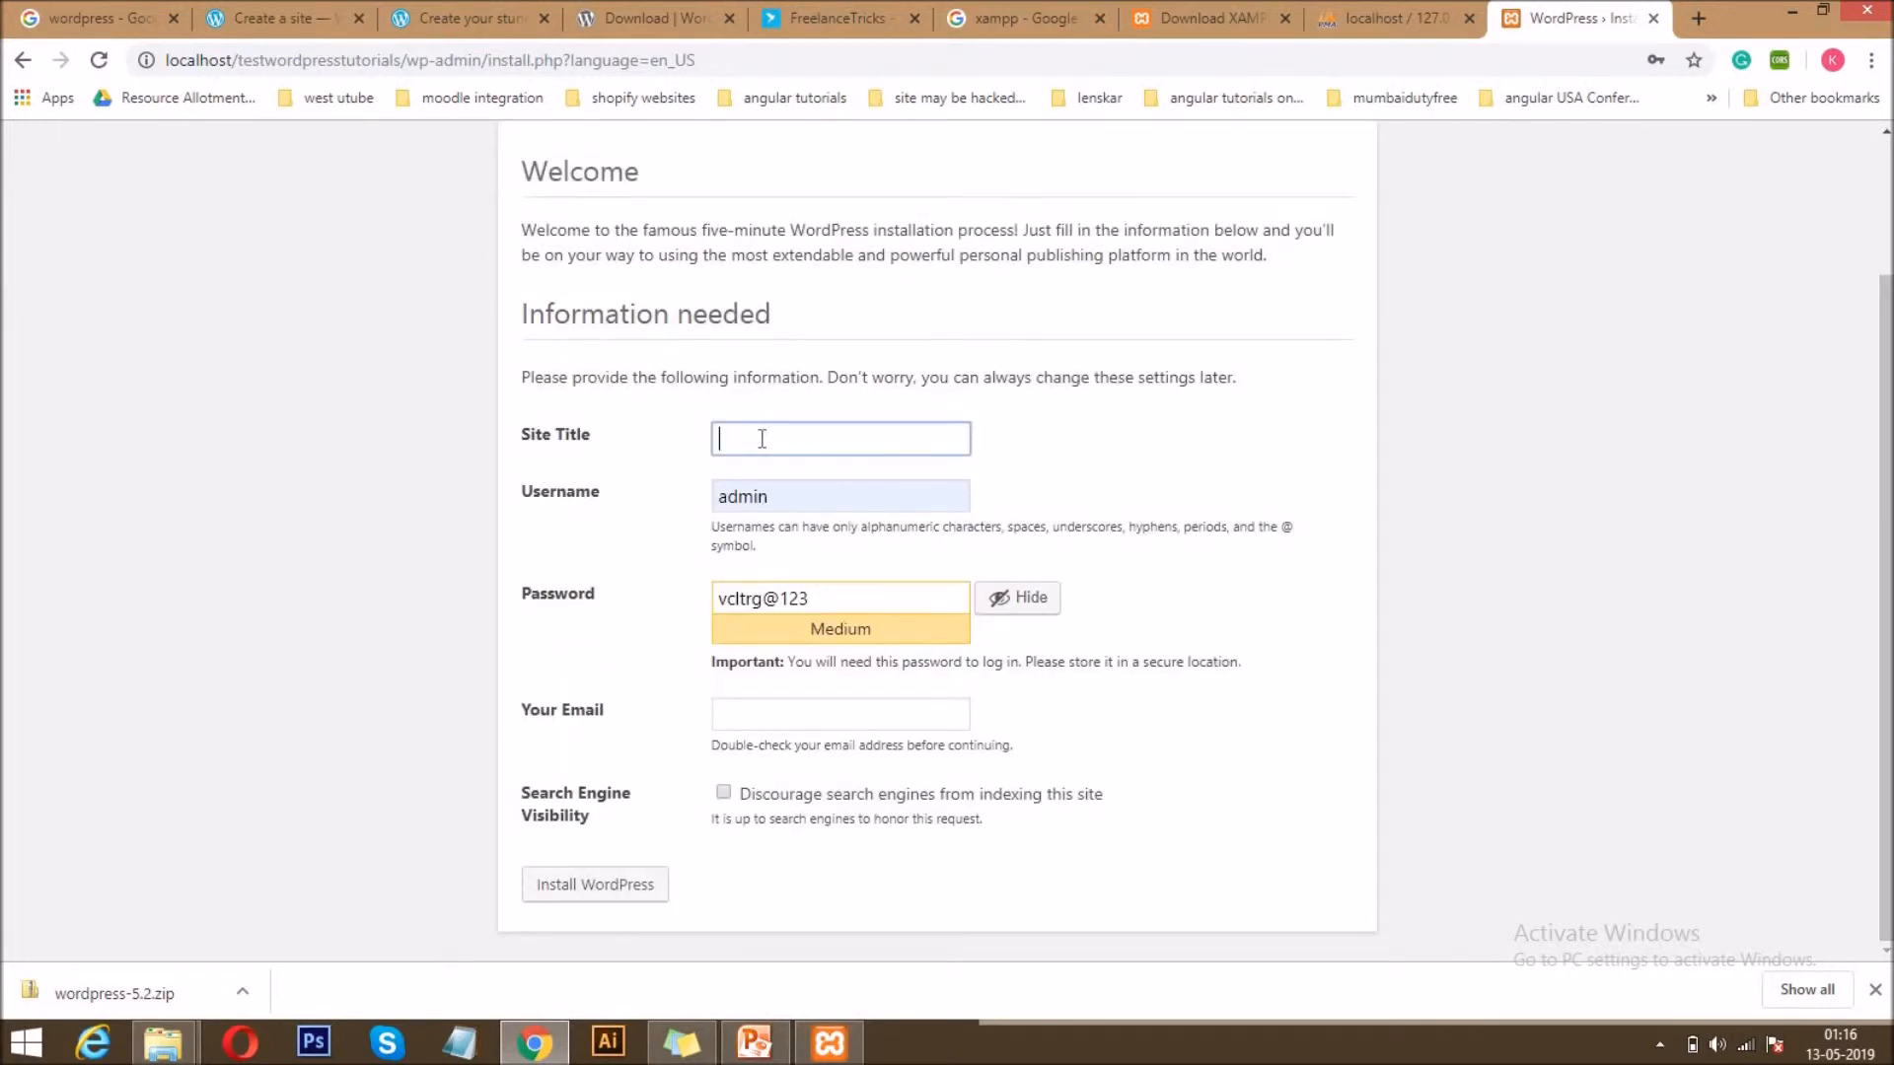
text(testwordpresstit)
key(BackSpace)
text(u)
key(BackSpace)
key(BackSpace)
click(761, 438)
drag(749, 439, 617, 454)
key(BackSpace)
click(841, 442)
text(tiut)
key(BackSpace)
key(BackSpace)
key(BackSpace)
text(utorials)
double_click(848, 440)
text(tutorials)
Choose admin as the username and enter a new account password, confirming the use of a weak password.
click(815, 495)
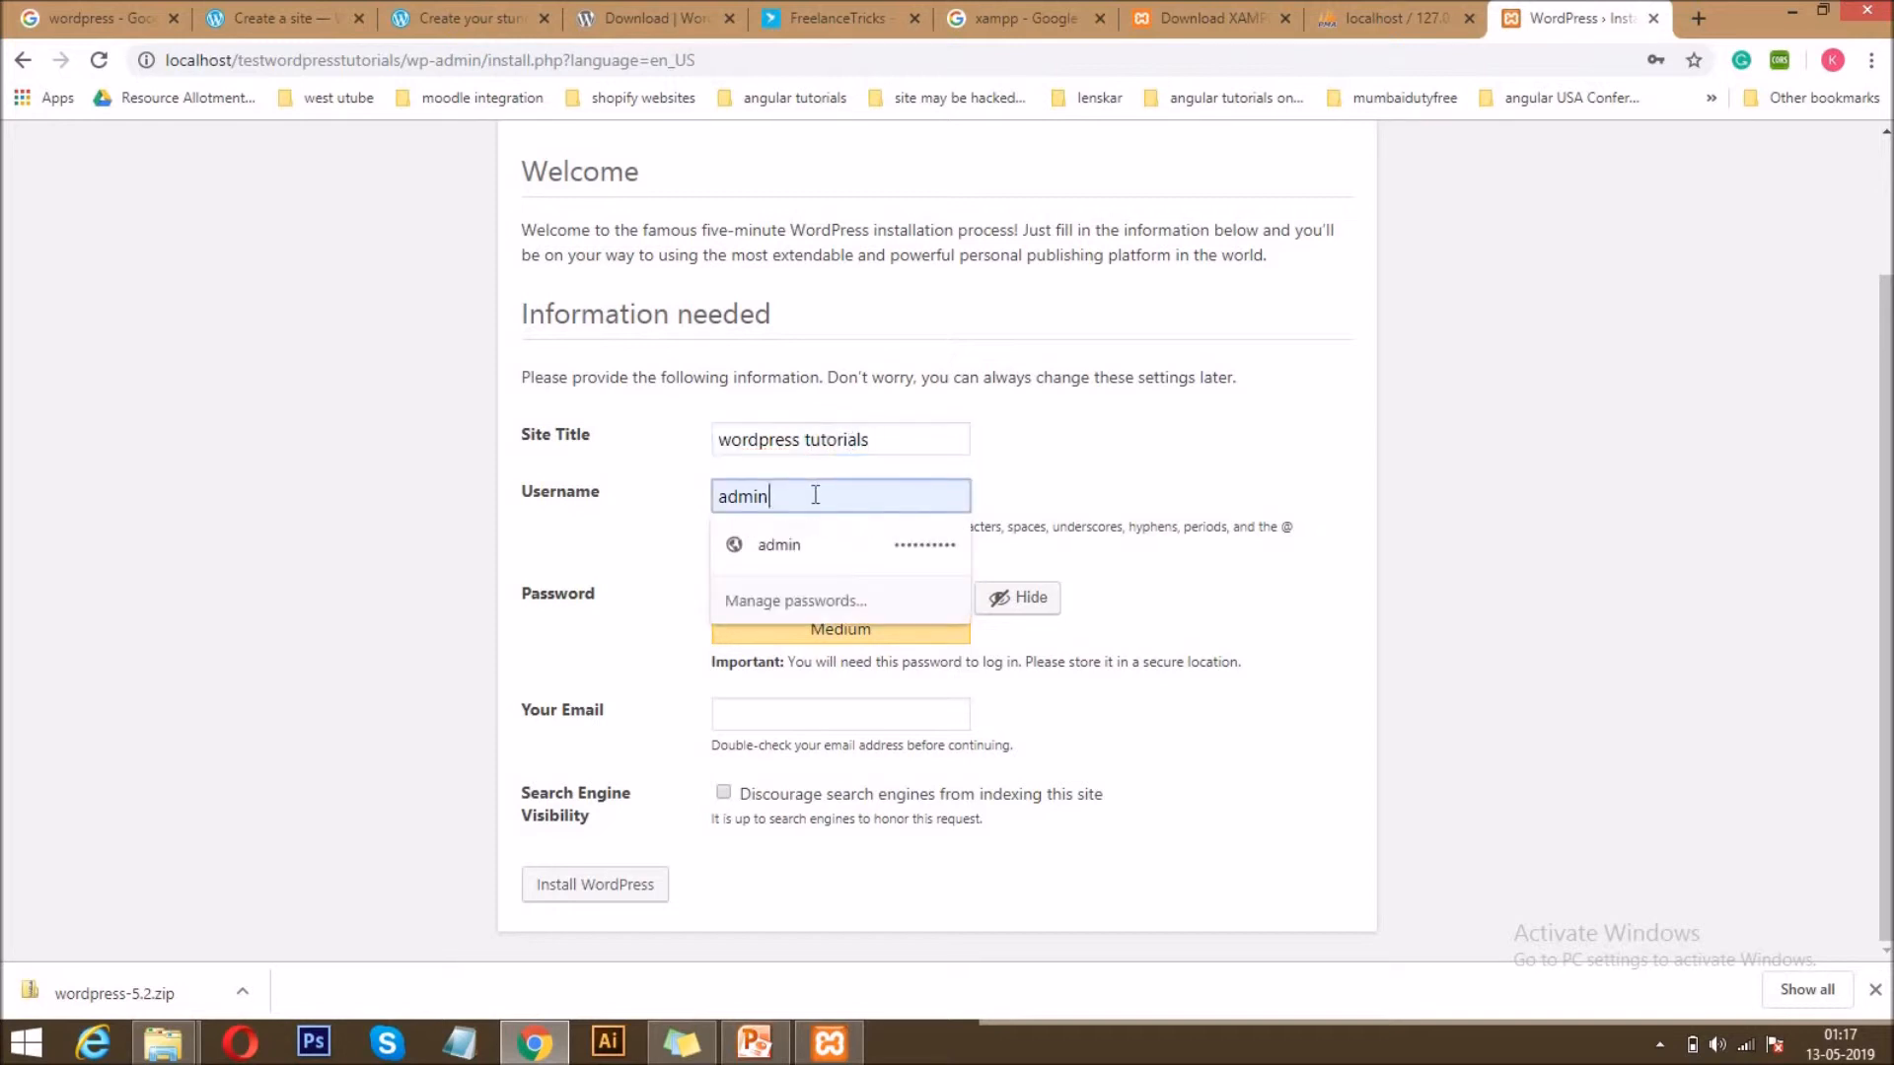
click(779, 544)
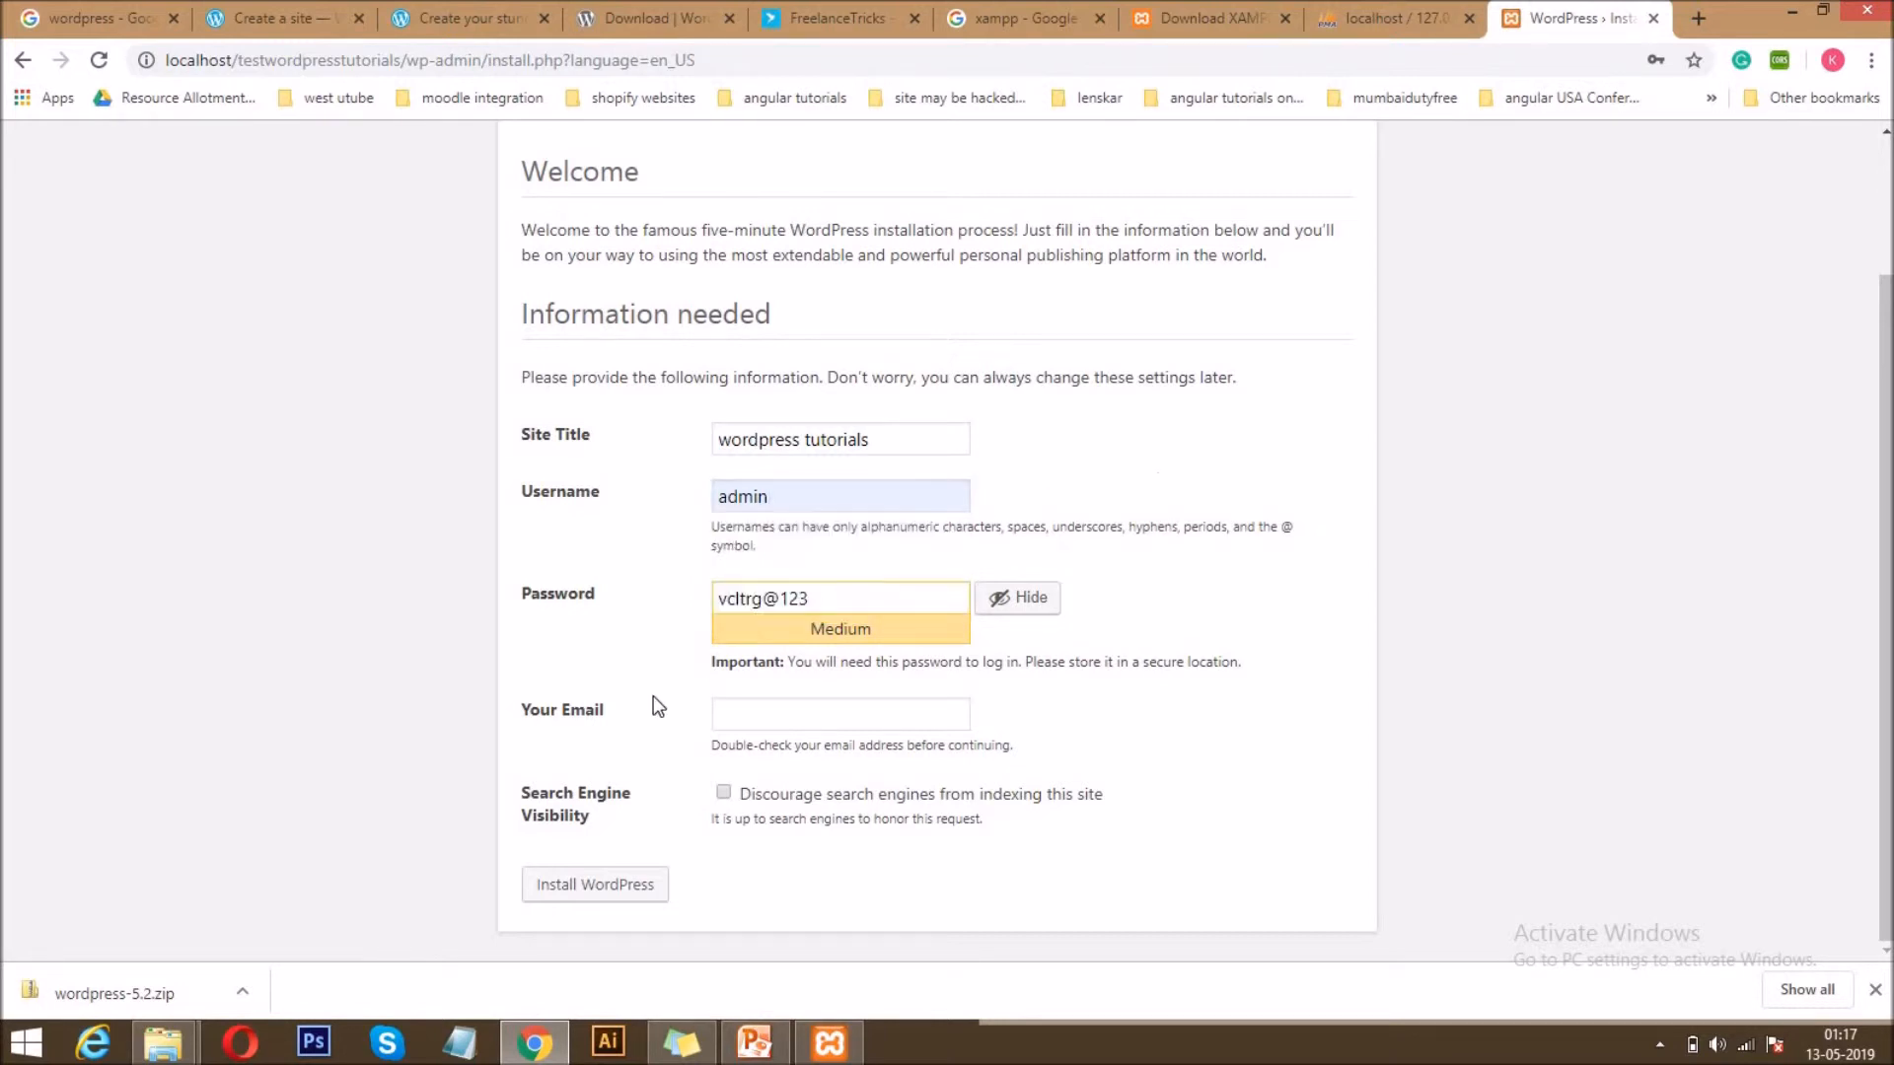
drag(825, 596, 450, 589)
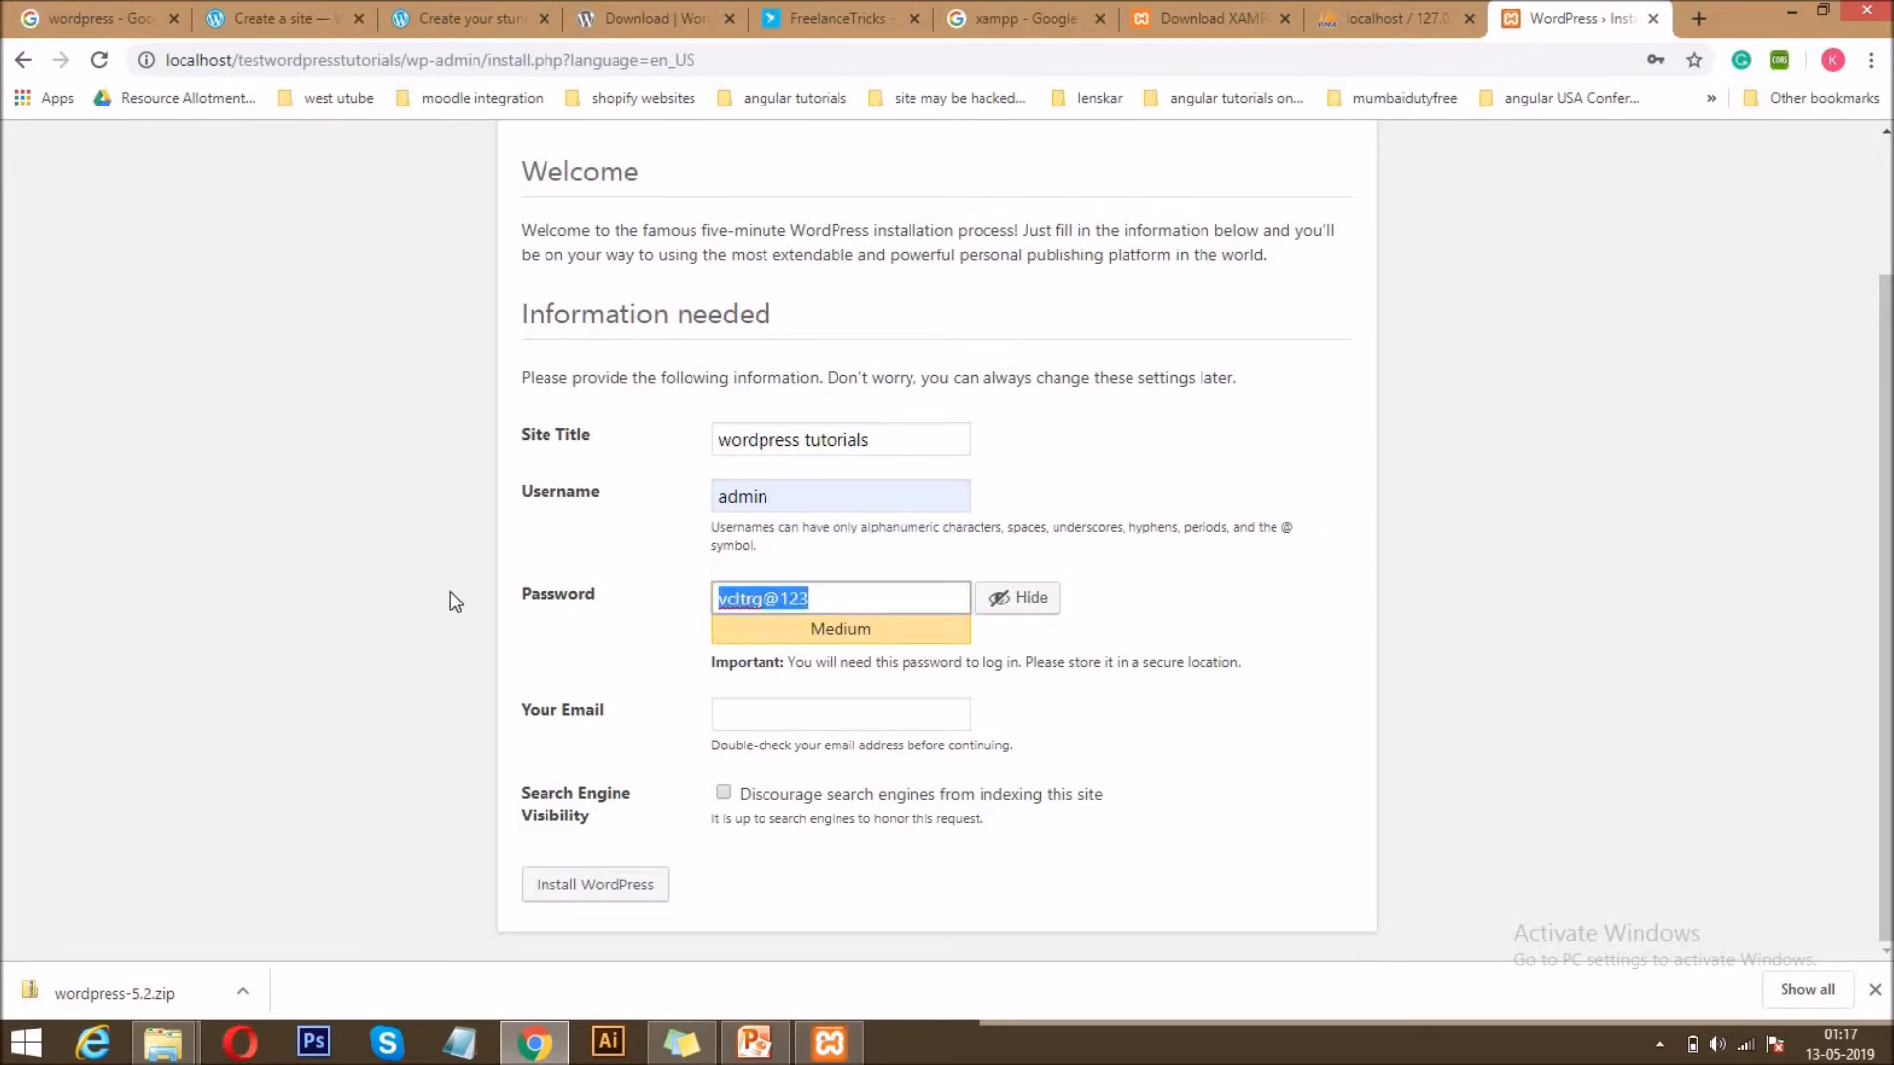
text(admin@123)
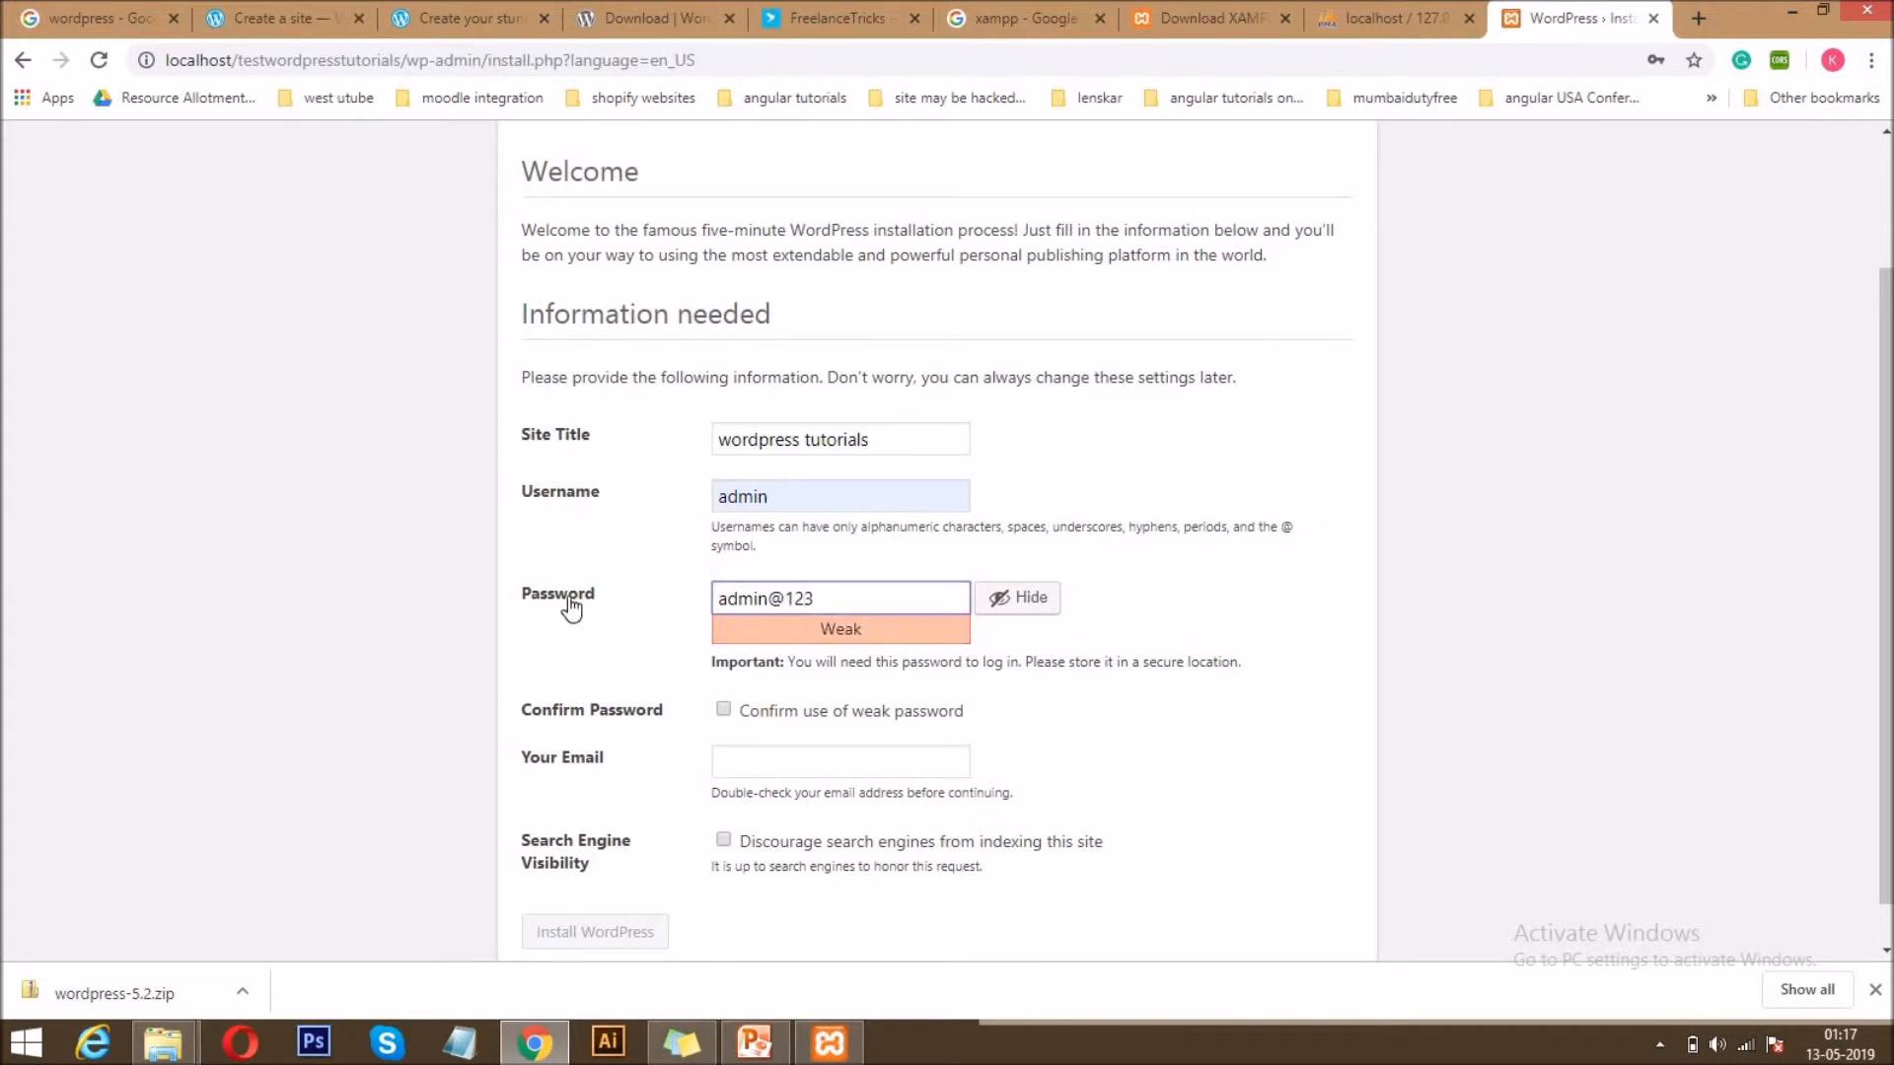
click(724, 710)
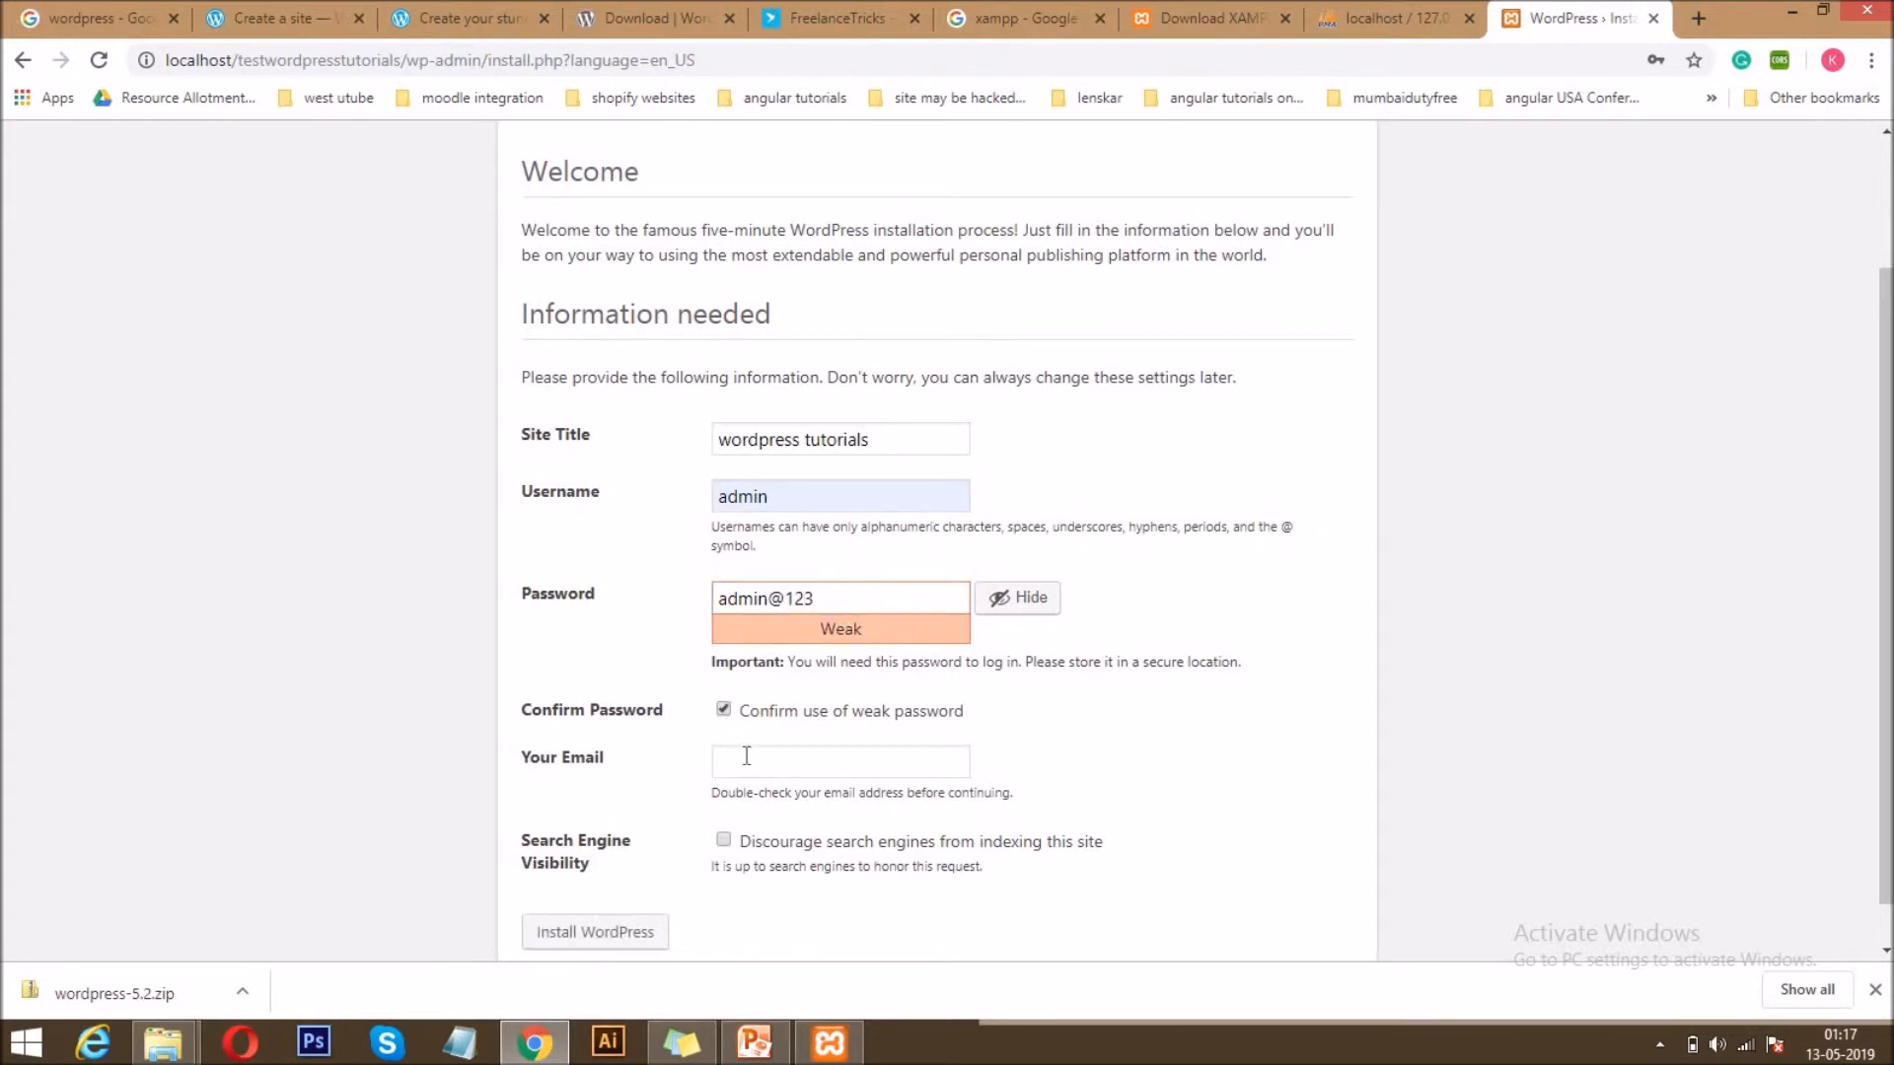
Fill in the site owner's e-mail address and install WordPress, dismissing the browser's offer to update the saved password.
click(746, 756)
text(ful)
click(811, 792)
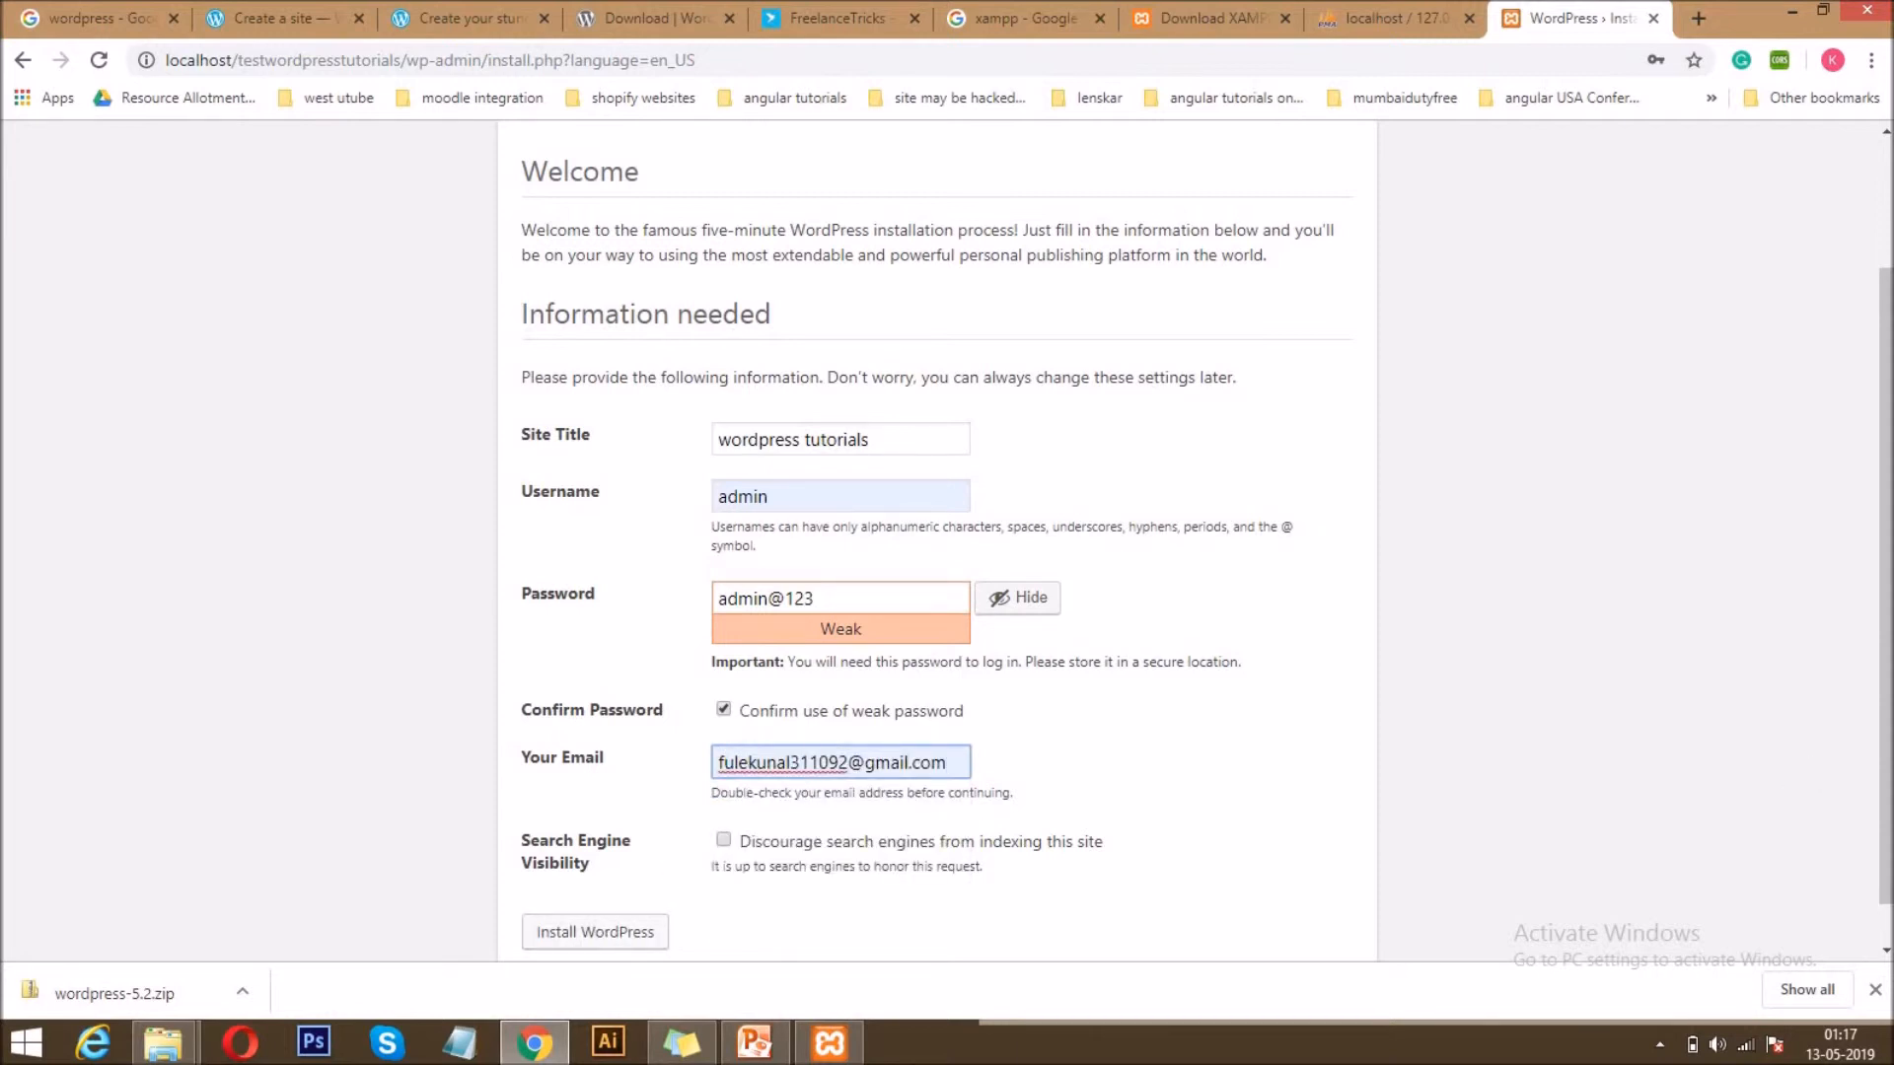
scroll(878, 823, down, 1)
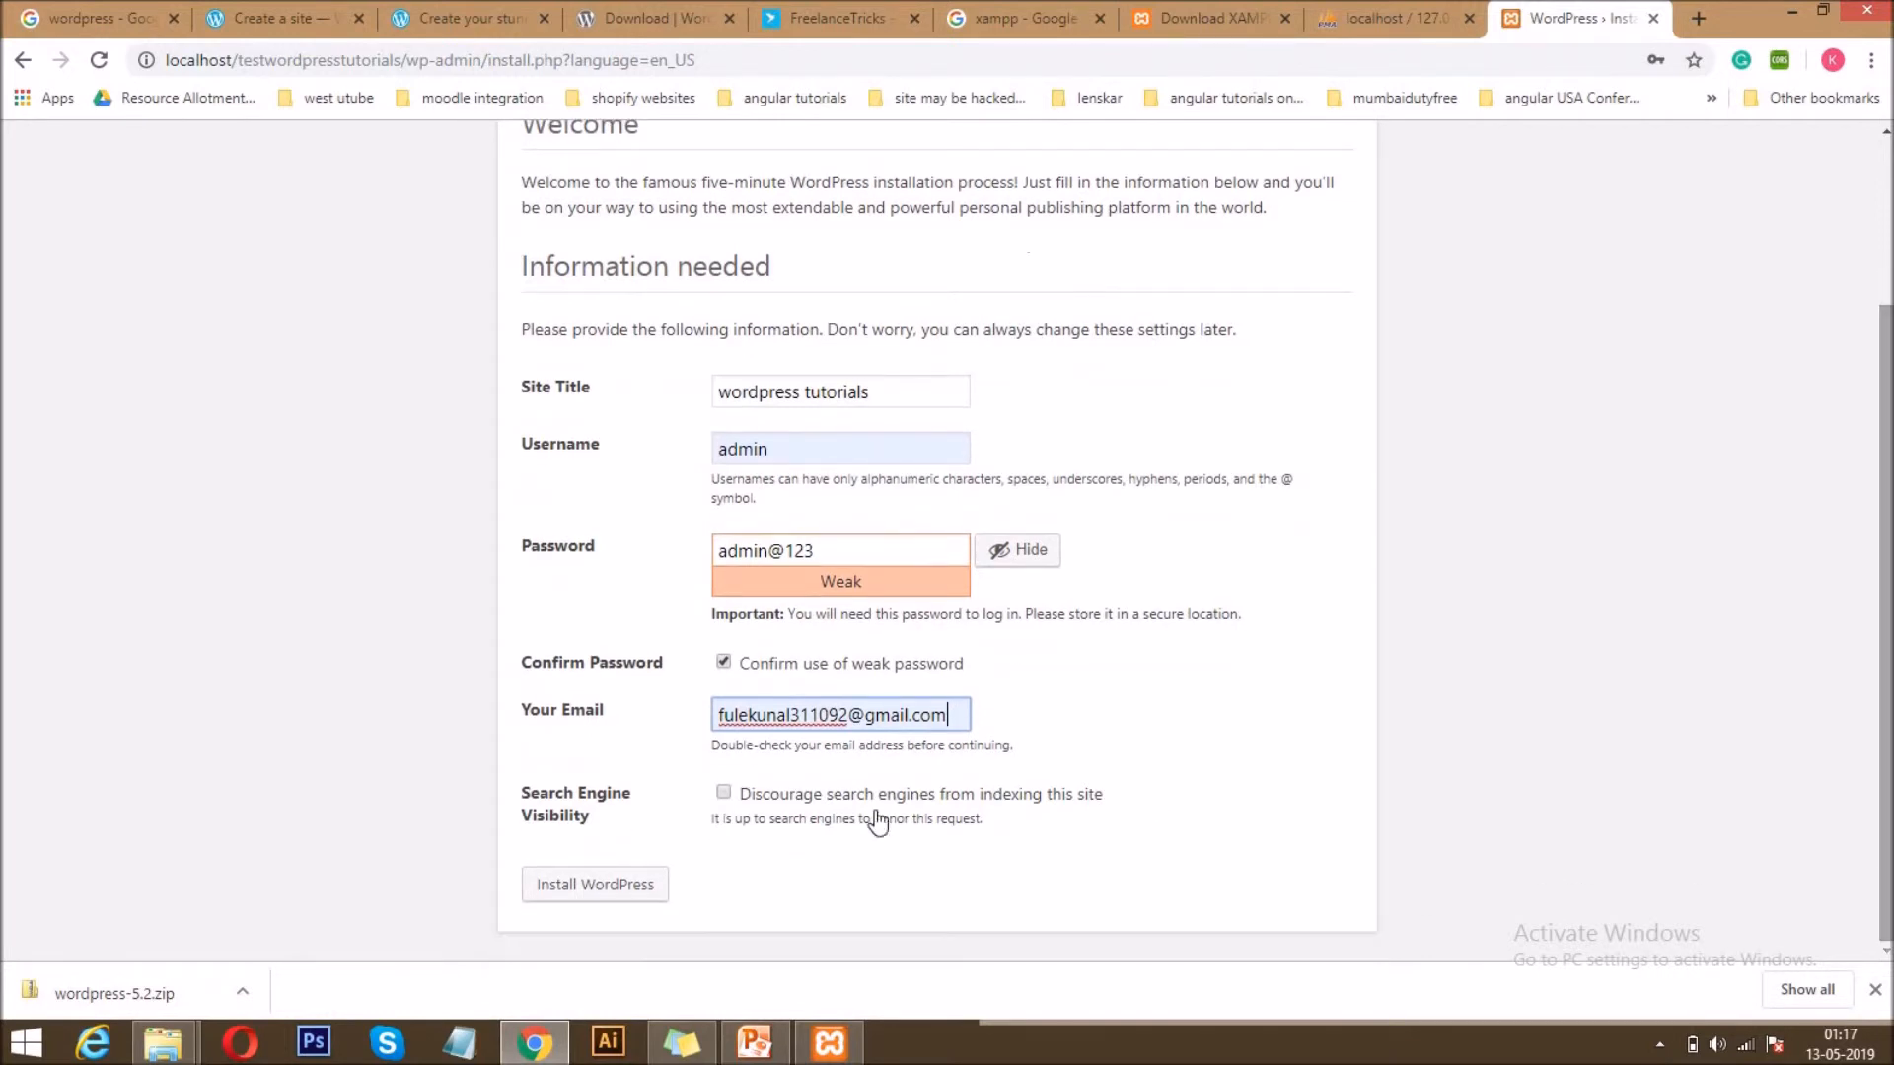
click(603, 885)
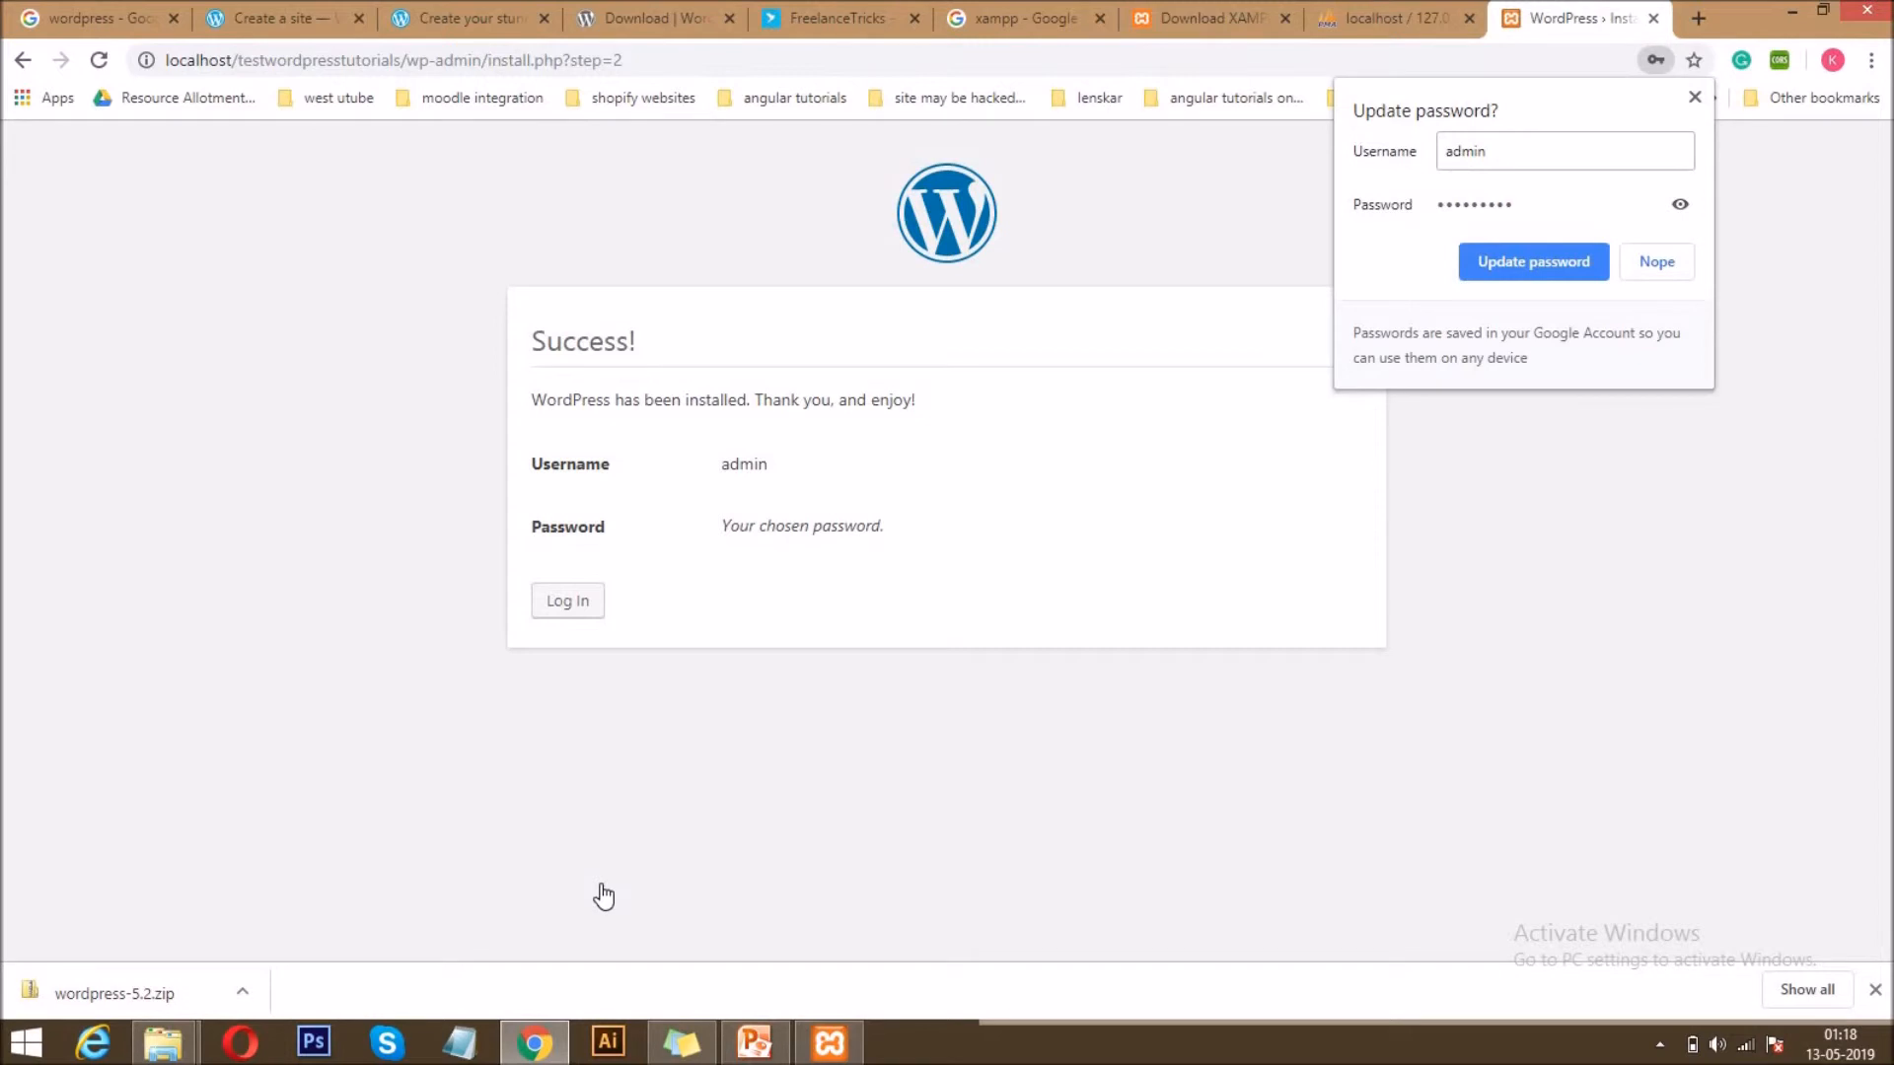
click(1694, 97)
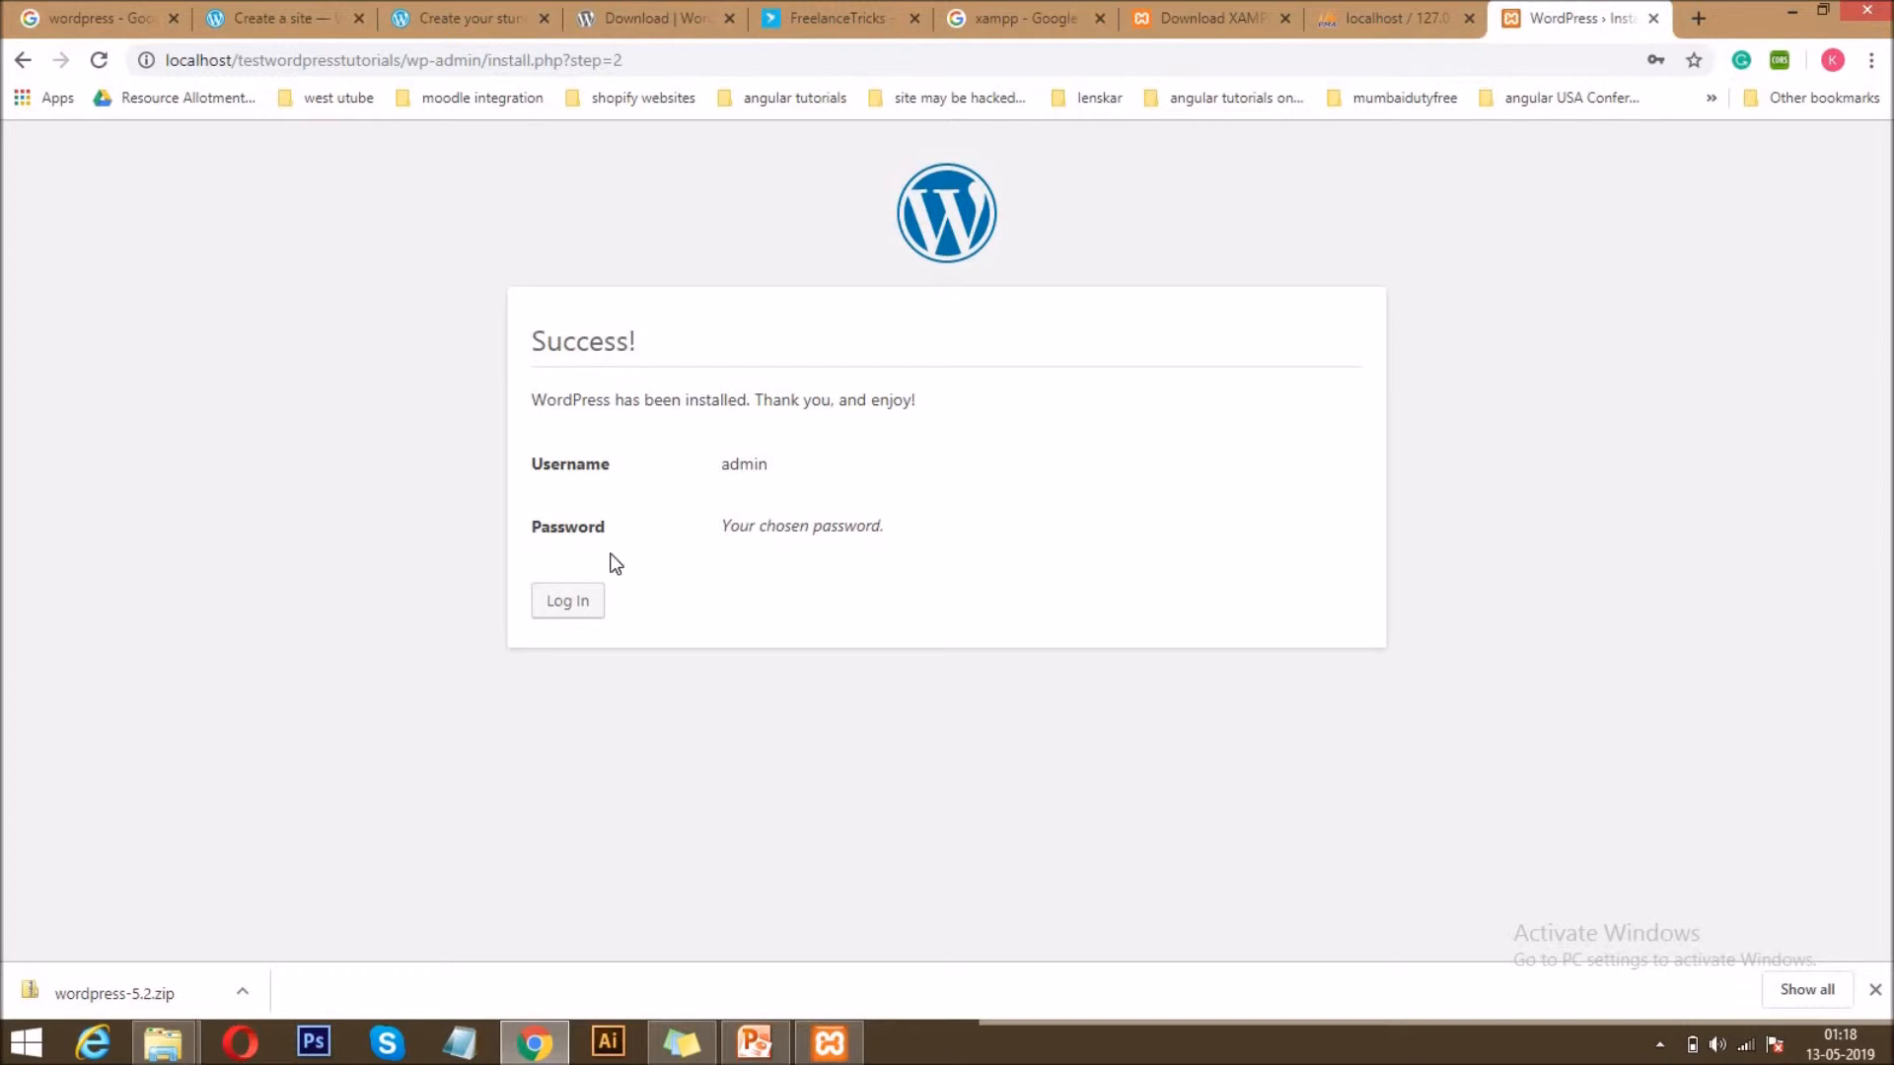
Log in to the new site's administration as admin with the account password, dismissing the browser's offer to update the saved password.
click(579, 610)
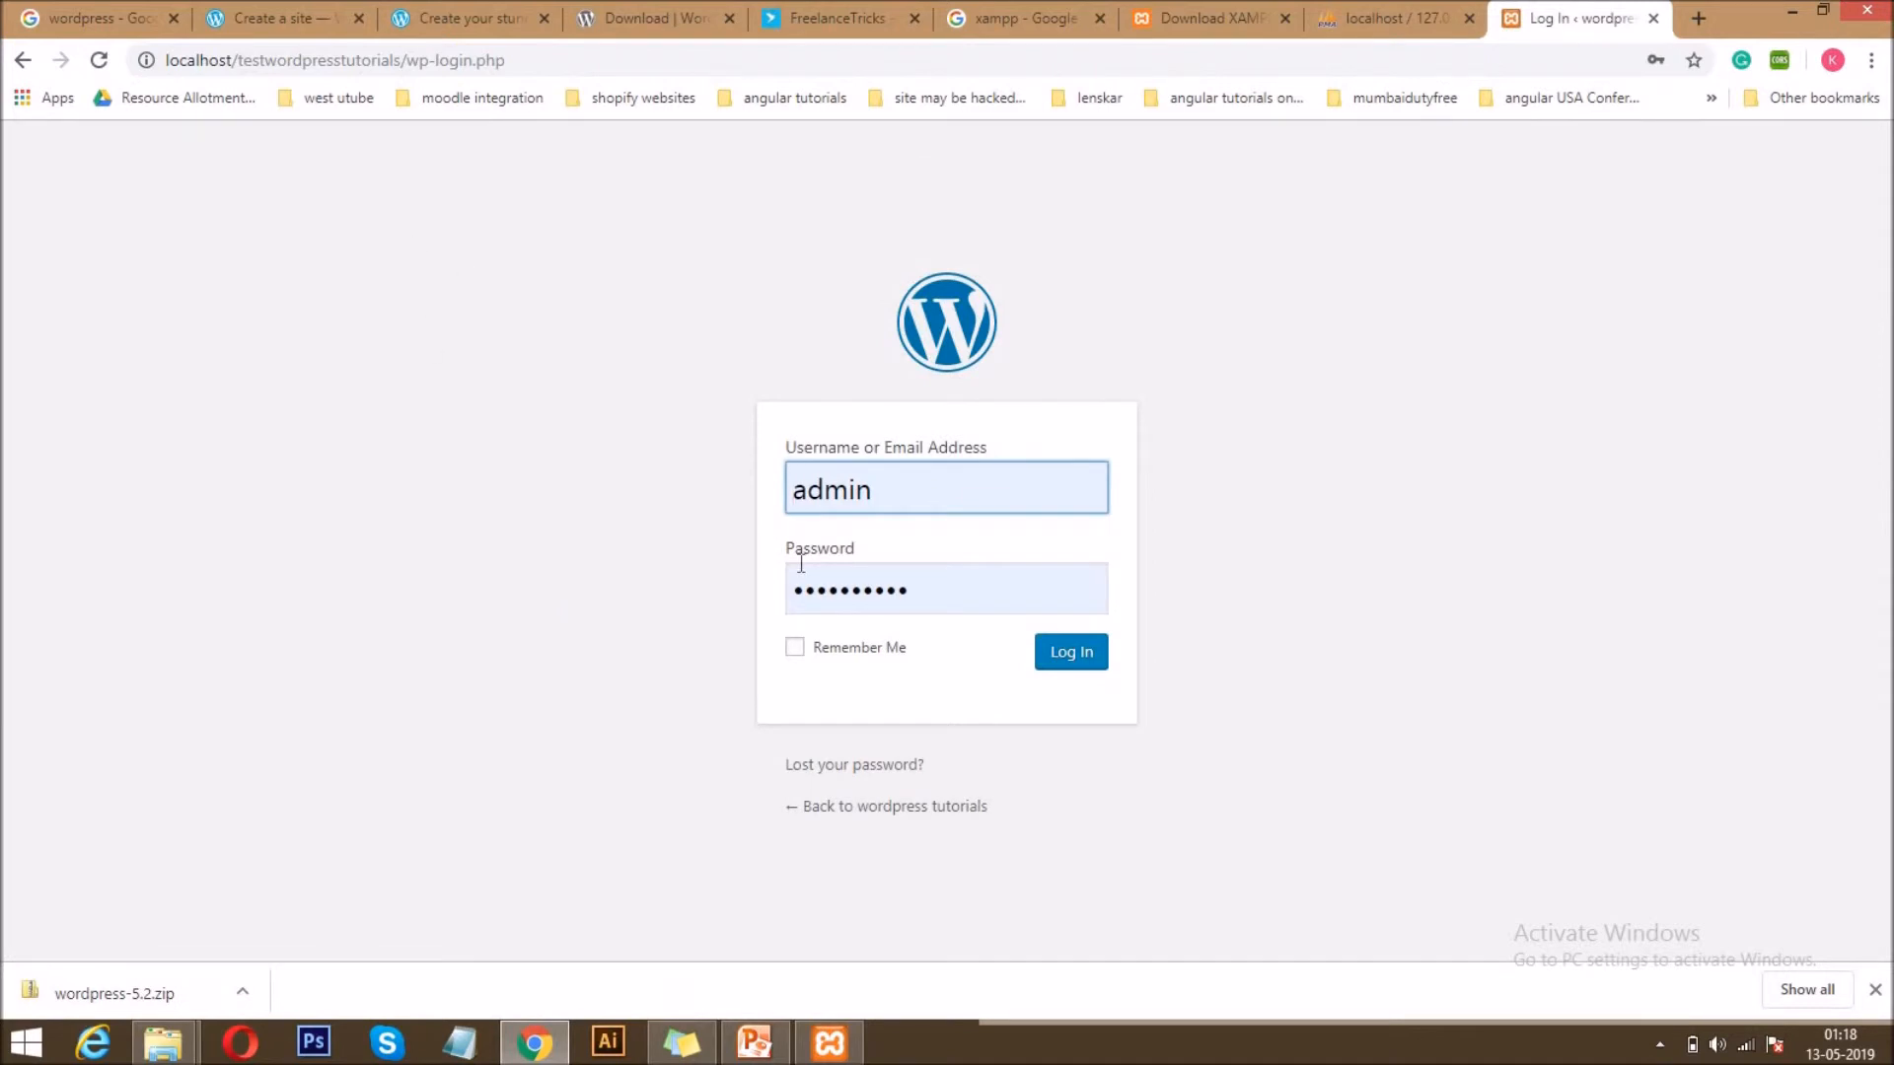
double_click(969, 590)
text(admin)
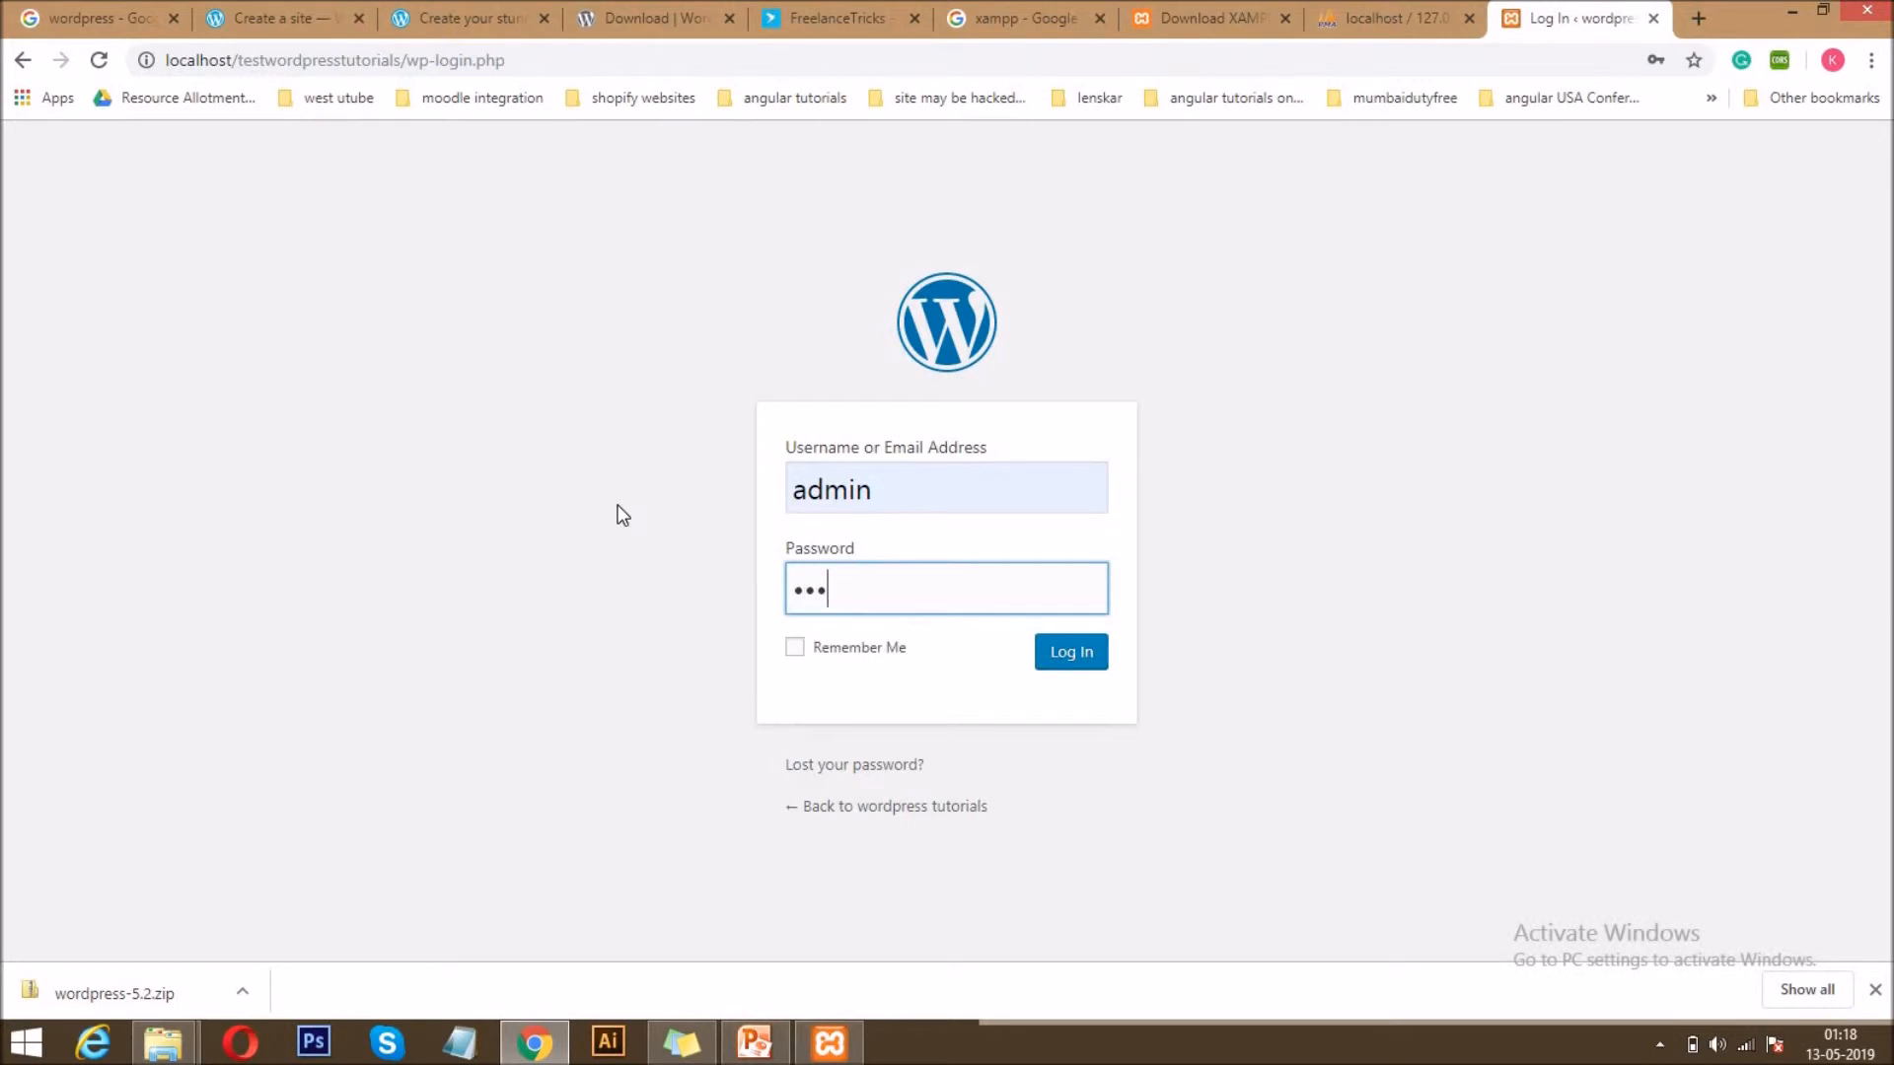
text(••••)
click(1071, 652)
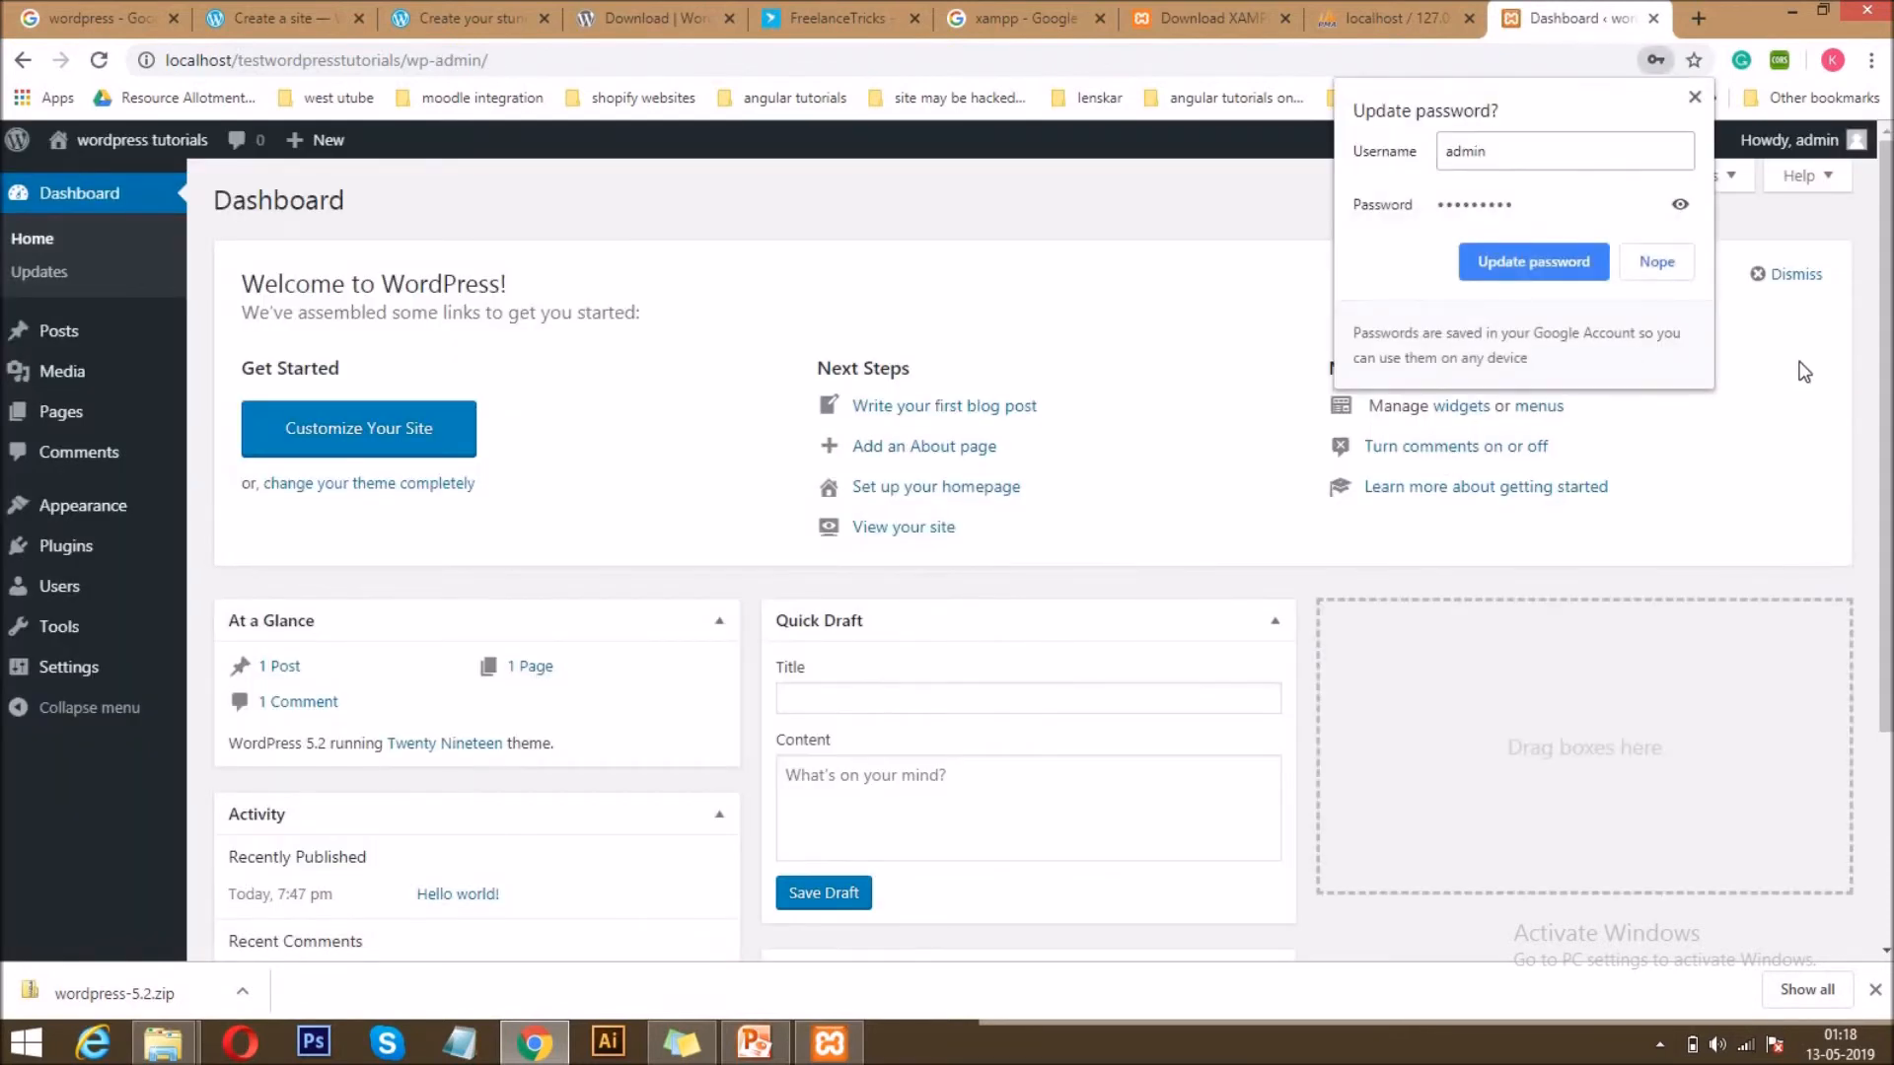
click(1695, 96)
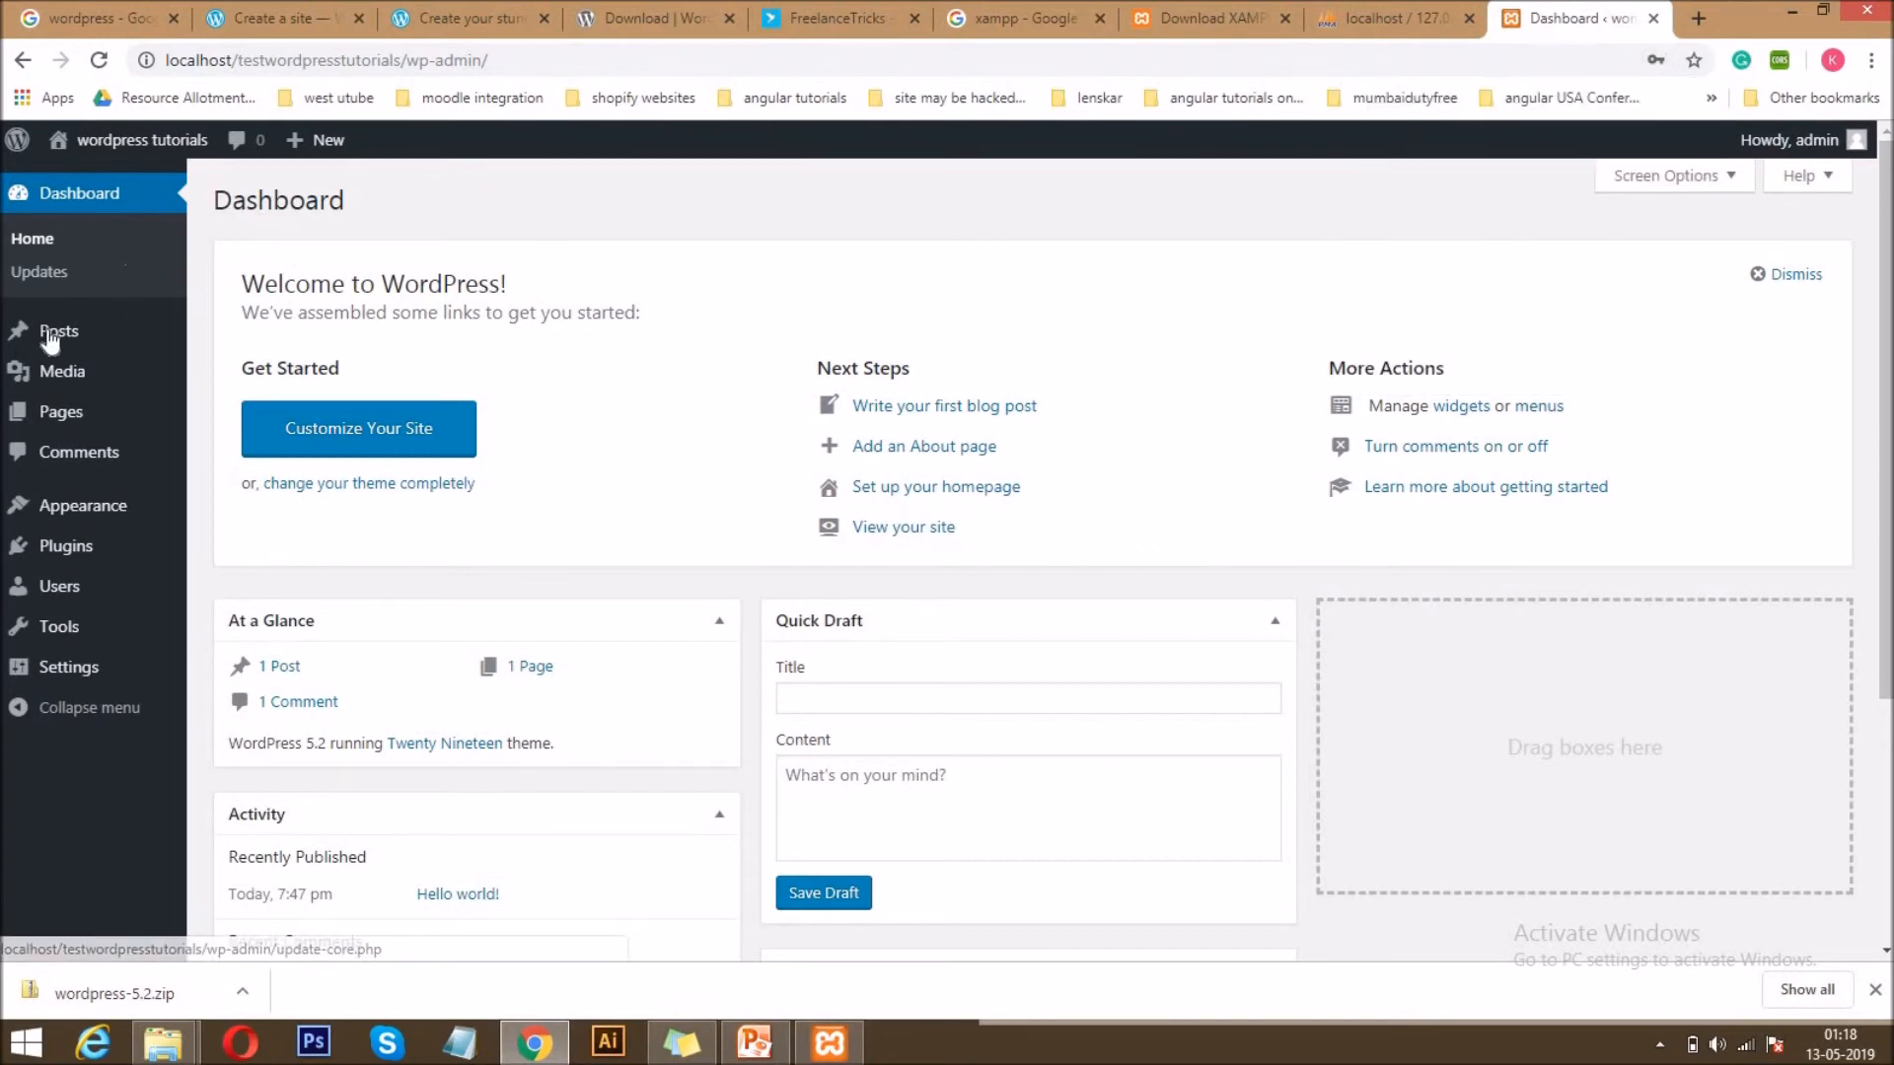
Look over the dashboard's widgets and its administration sections, from Posts and Pages to Settings.
mouse_move(49, 336)
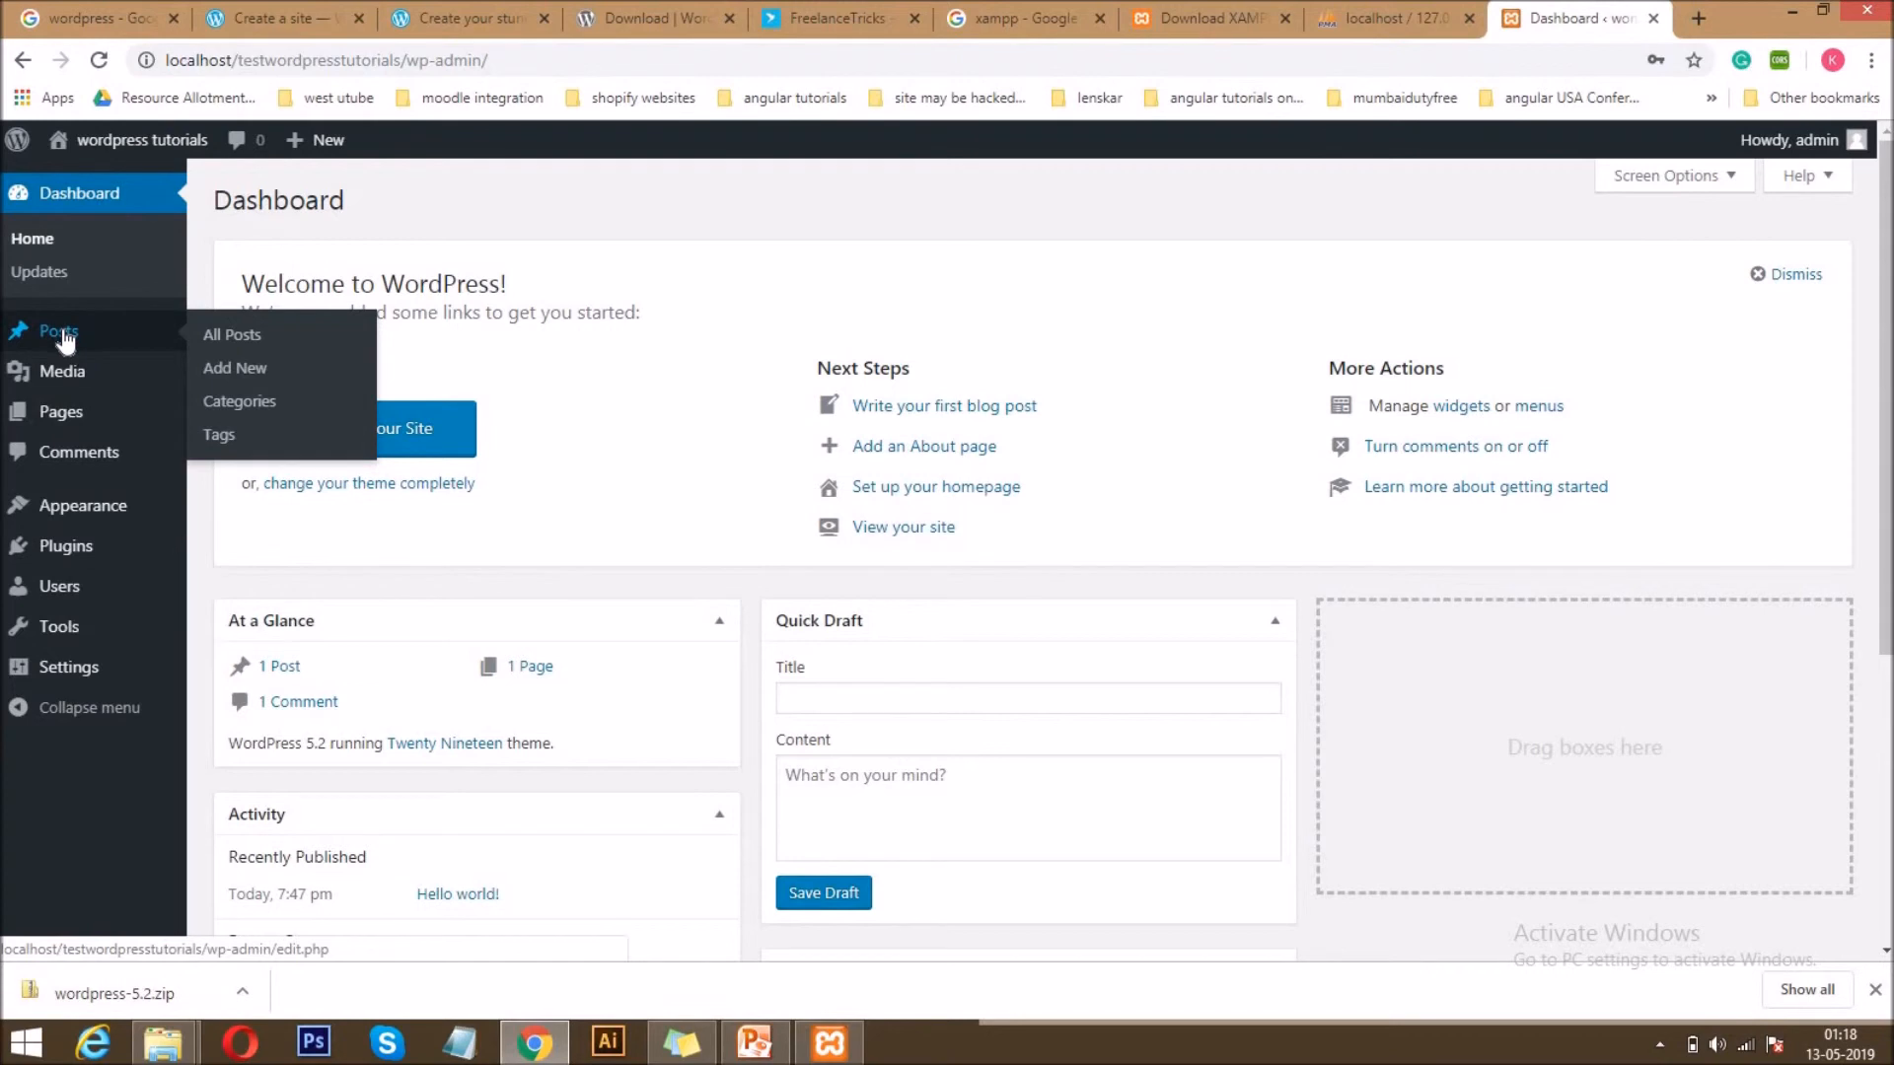
mouse_move(81, 422)
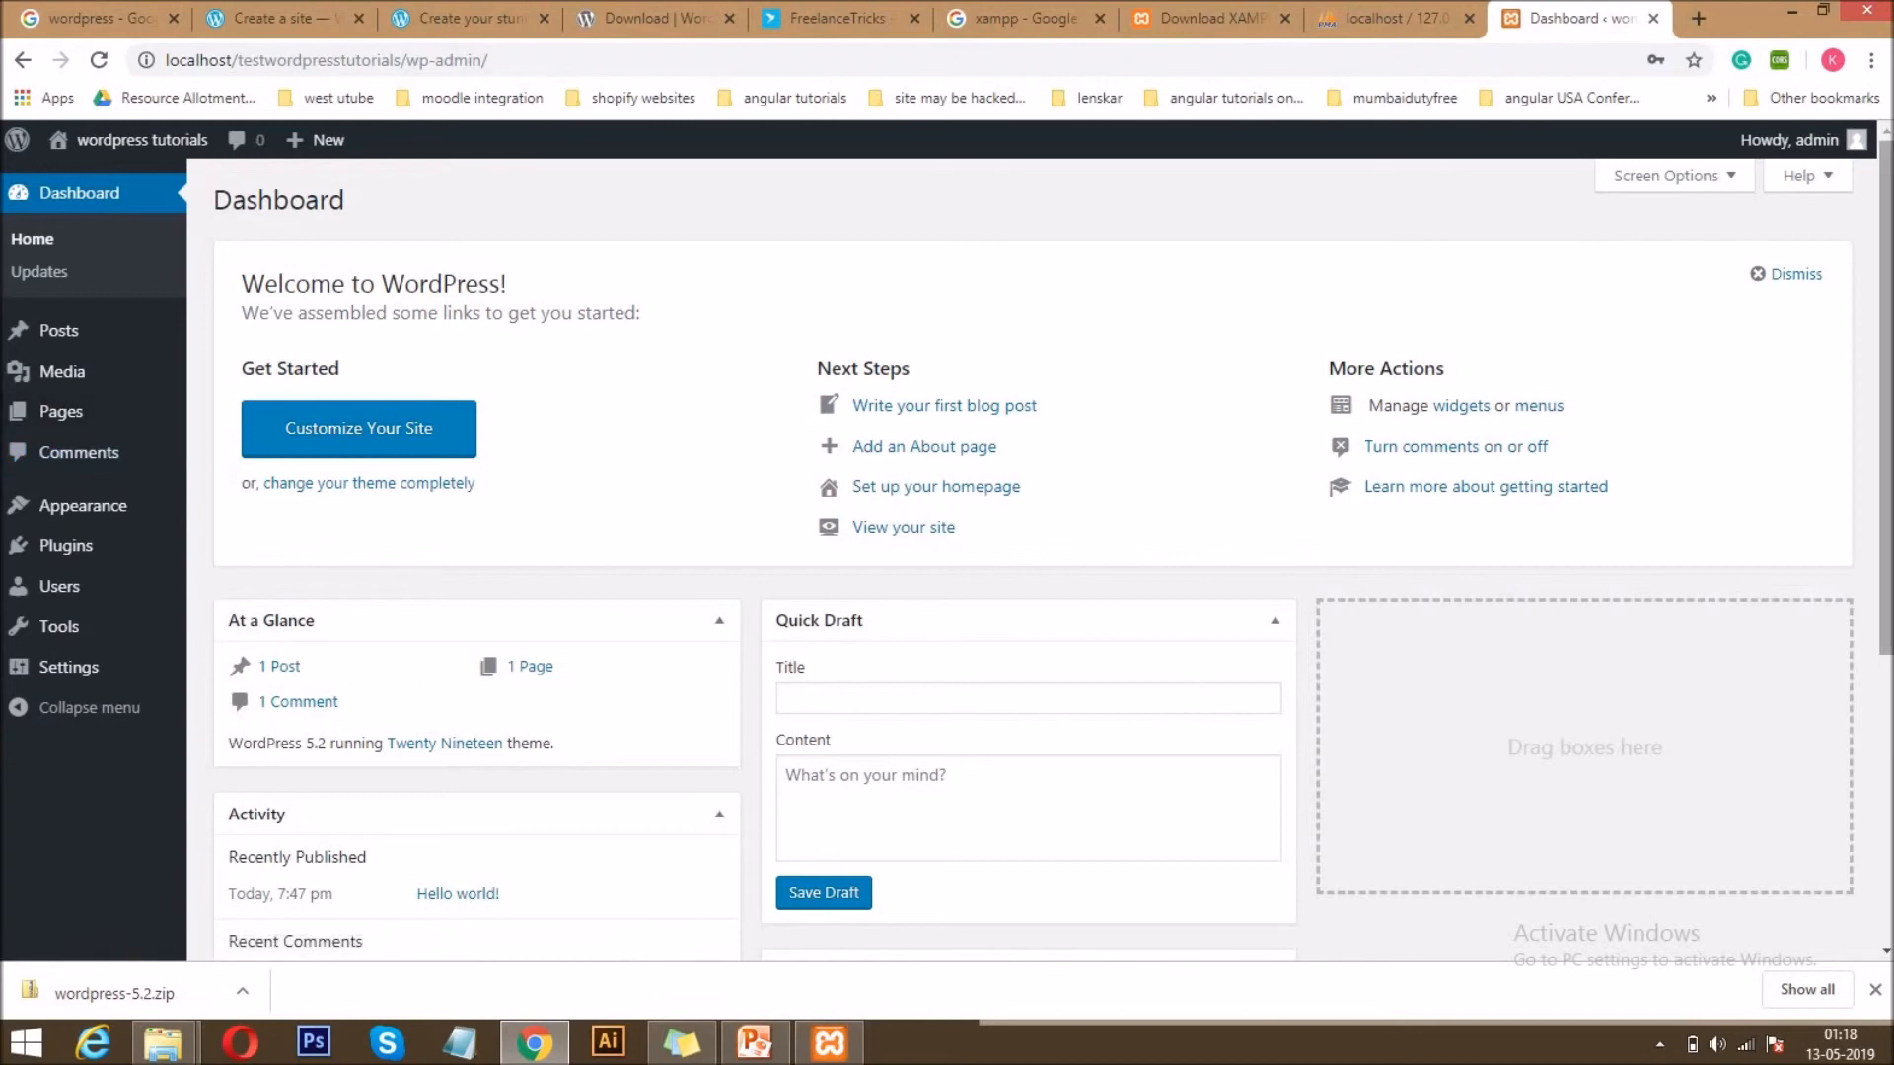
scroll(458, 324, down, 5)
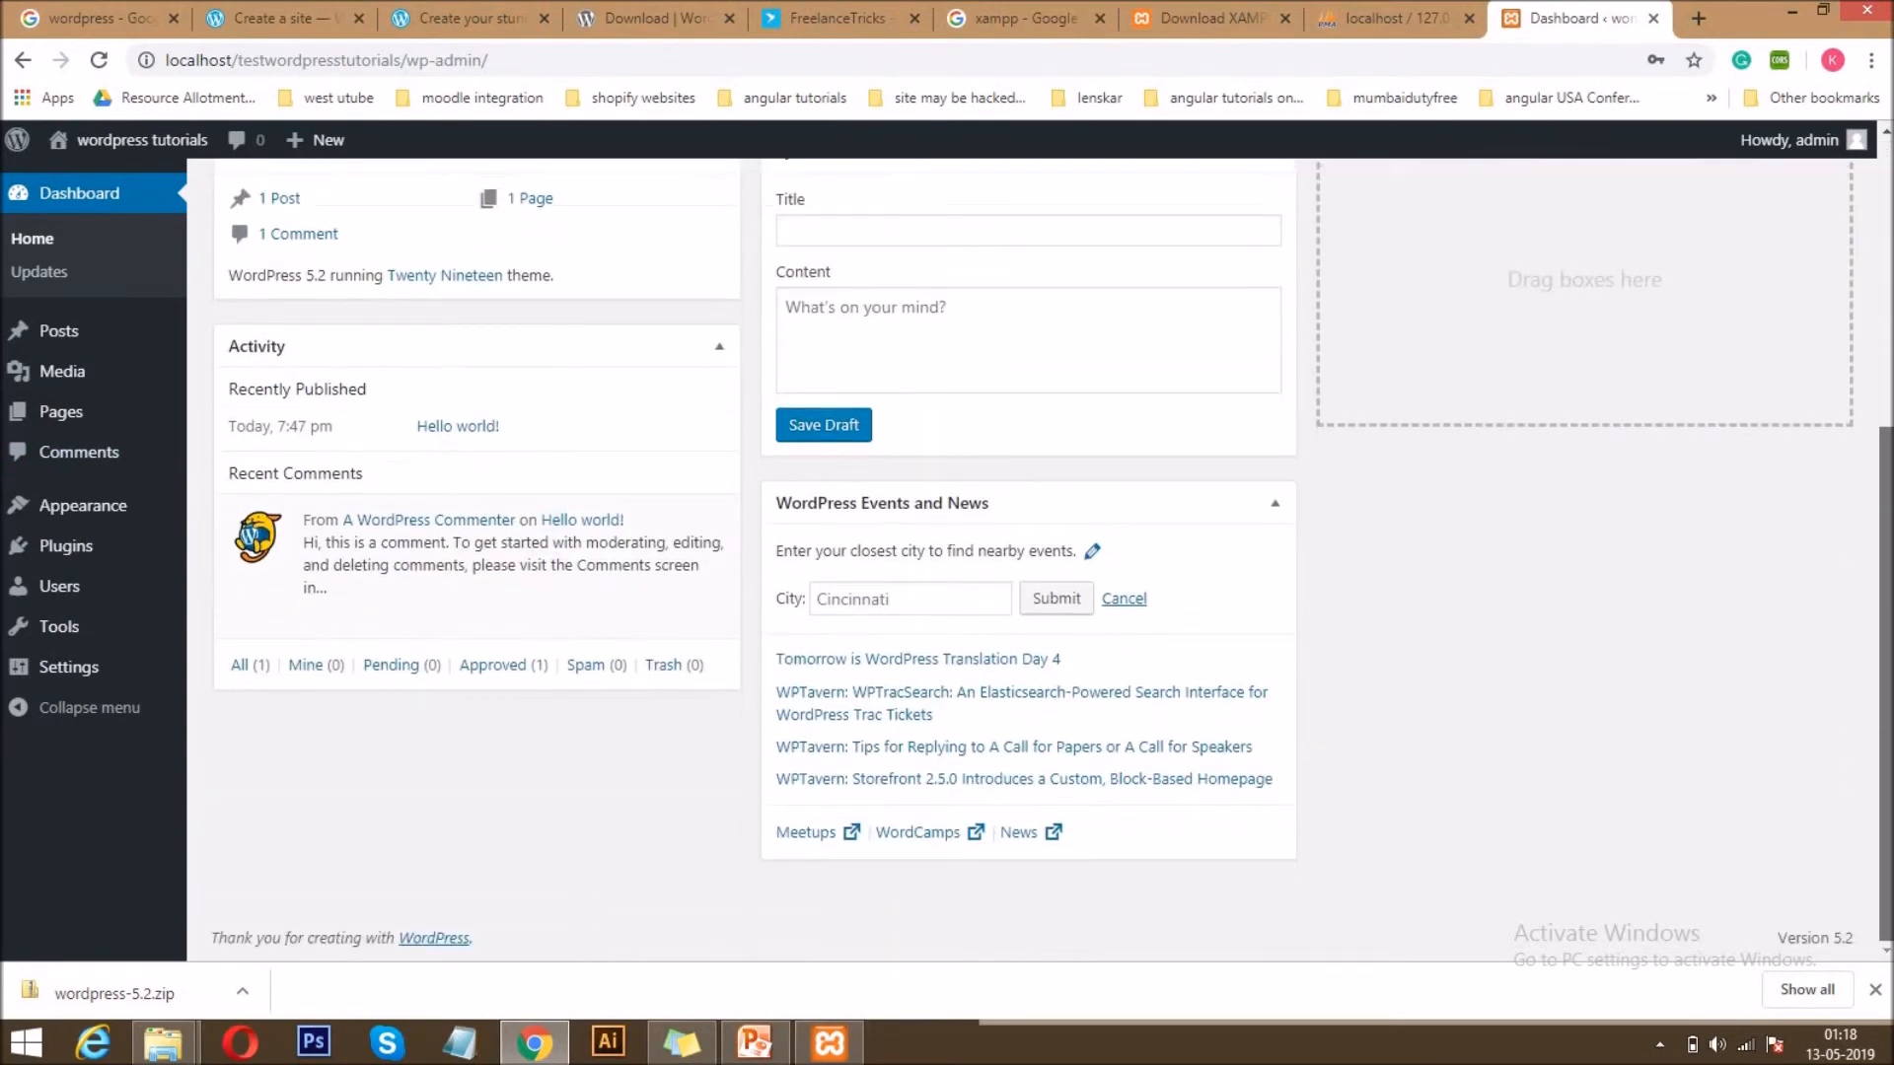
scroll(459, 324, up, 5)
mouse_move(79, 685)
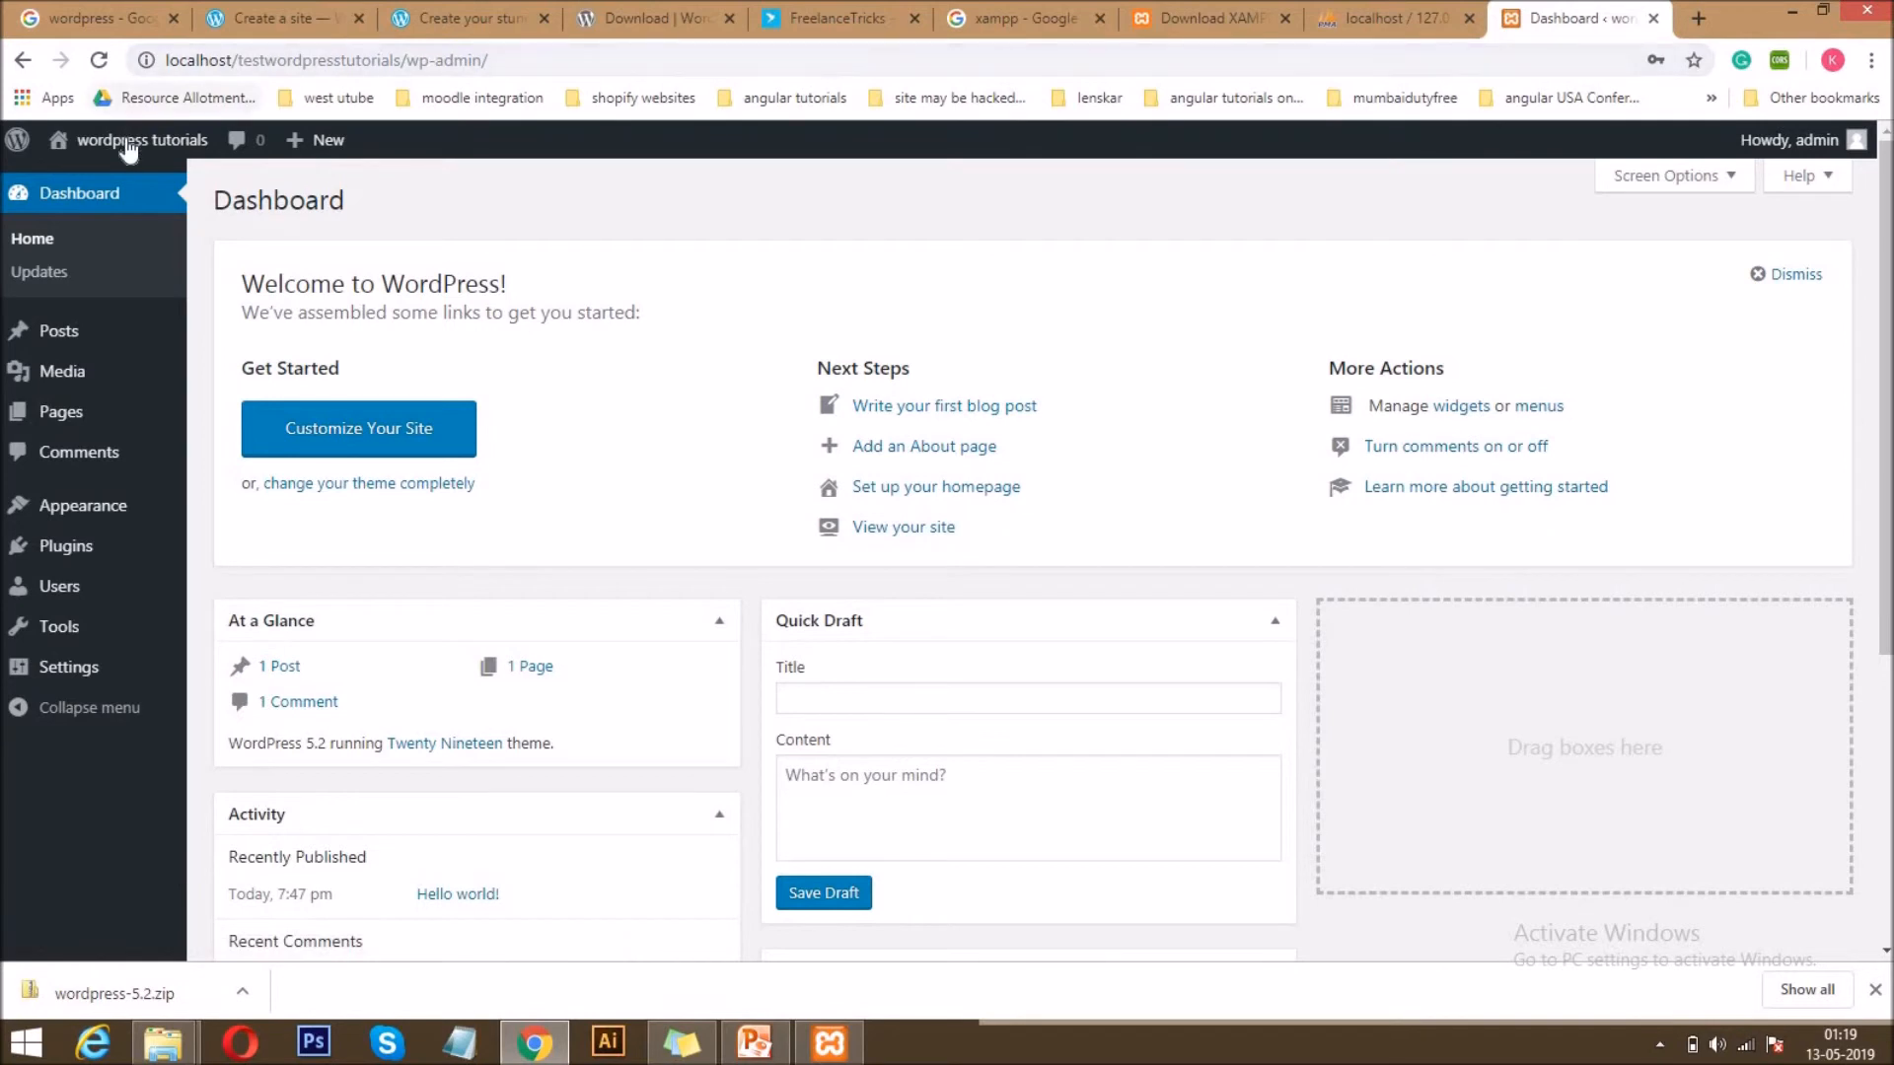
Open the site's front end in a new tab and look through the home page and its Hello world! post.
mouse_move(129, 148)
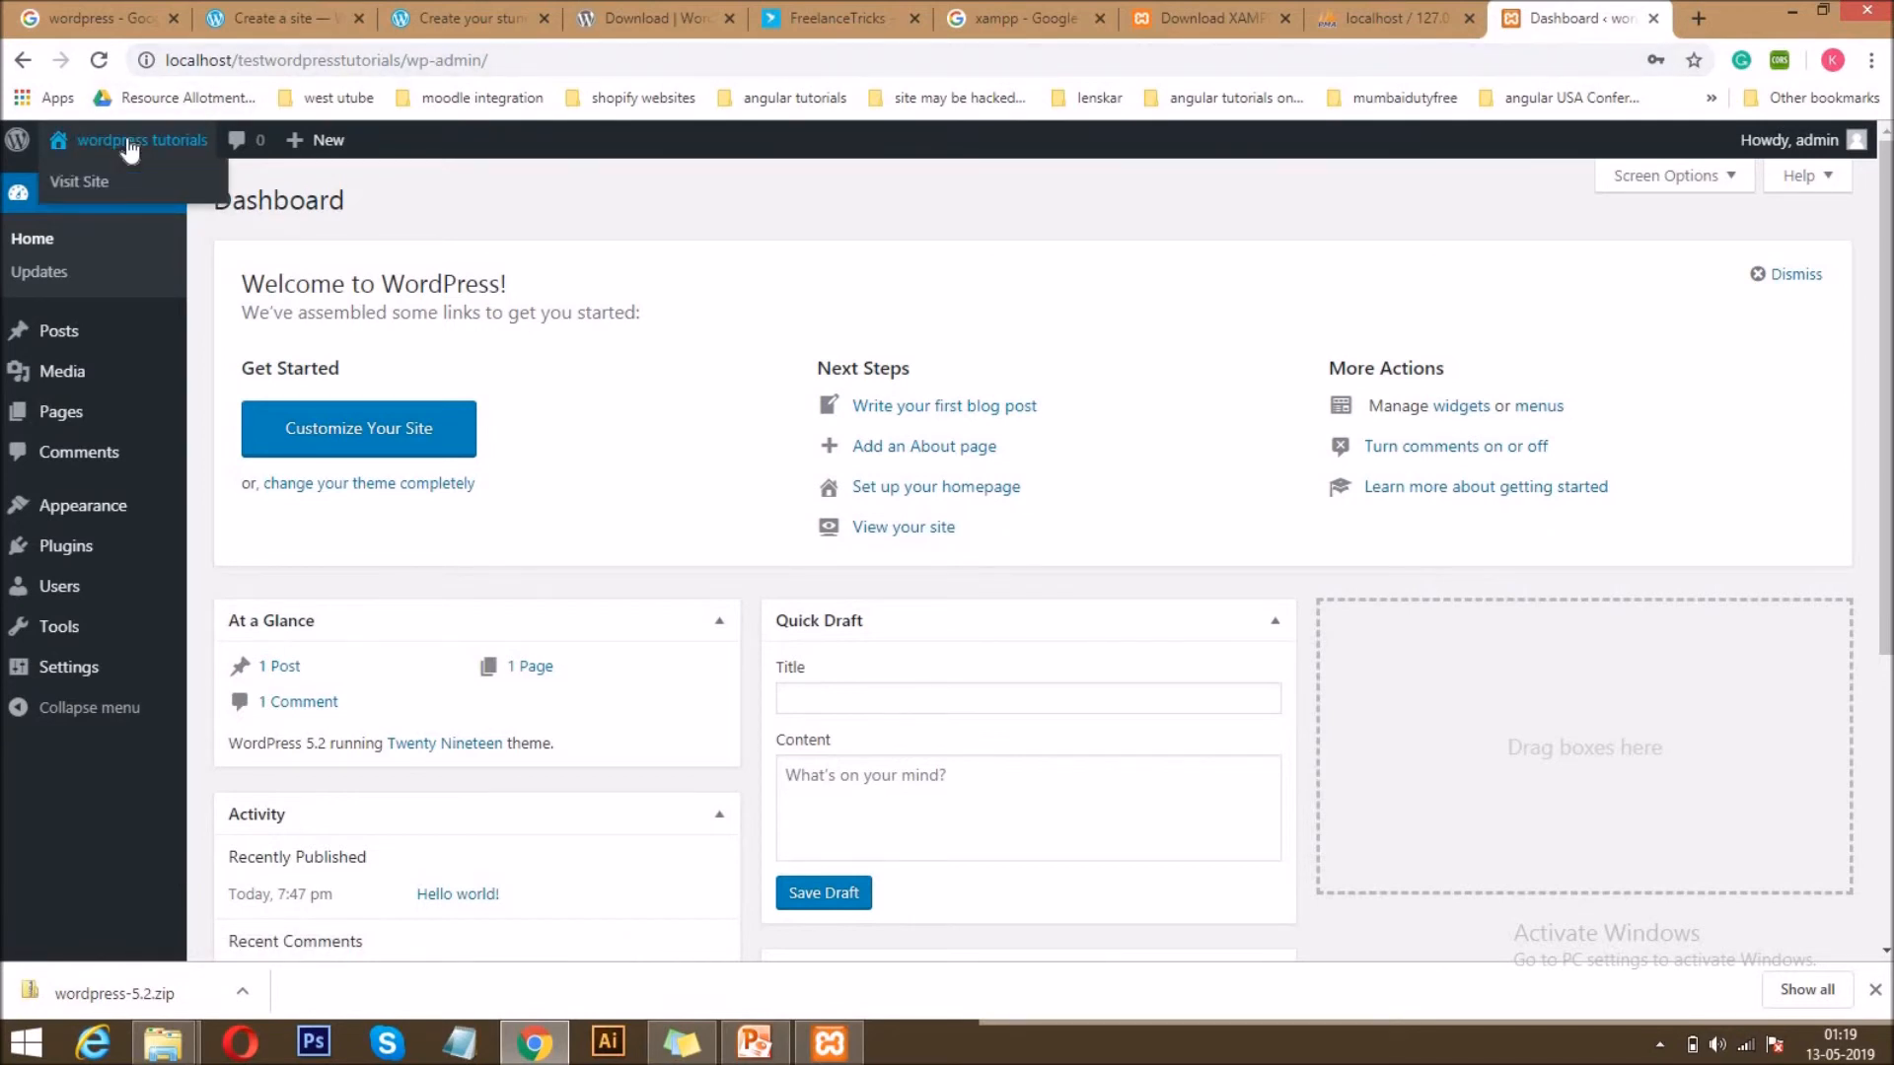
middle_click(124, 187)
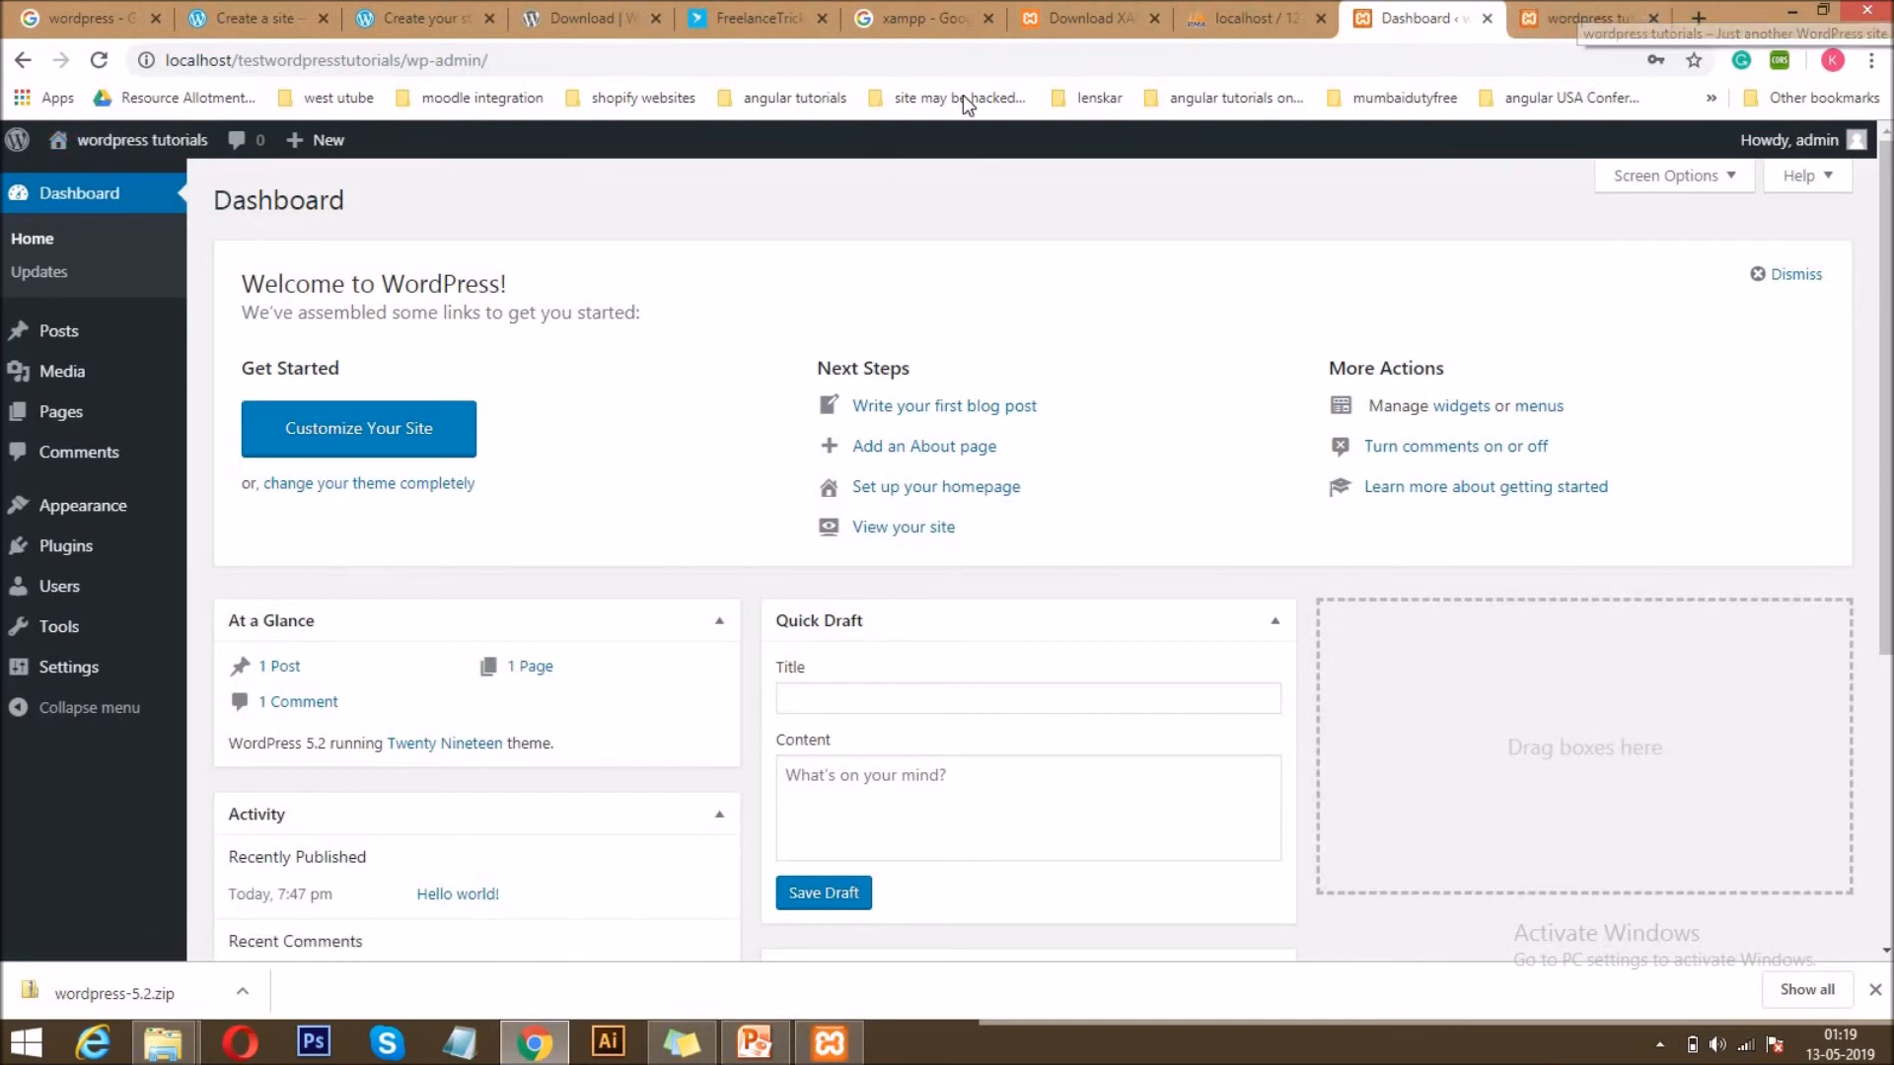
click(1556, 12)
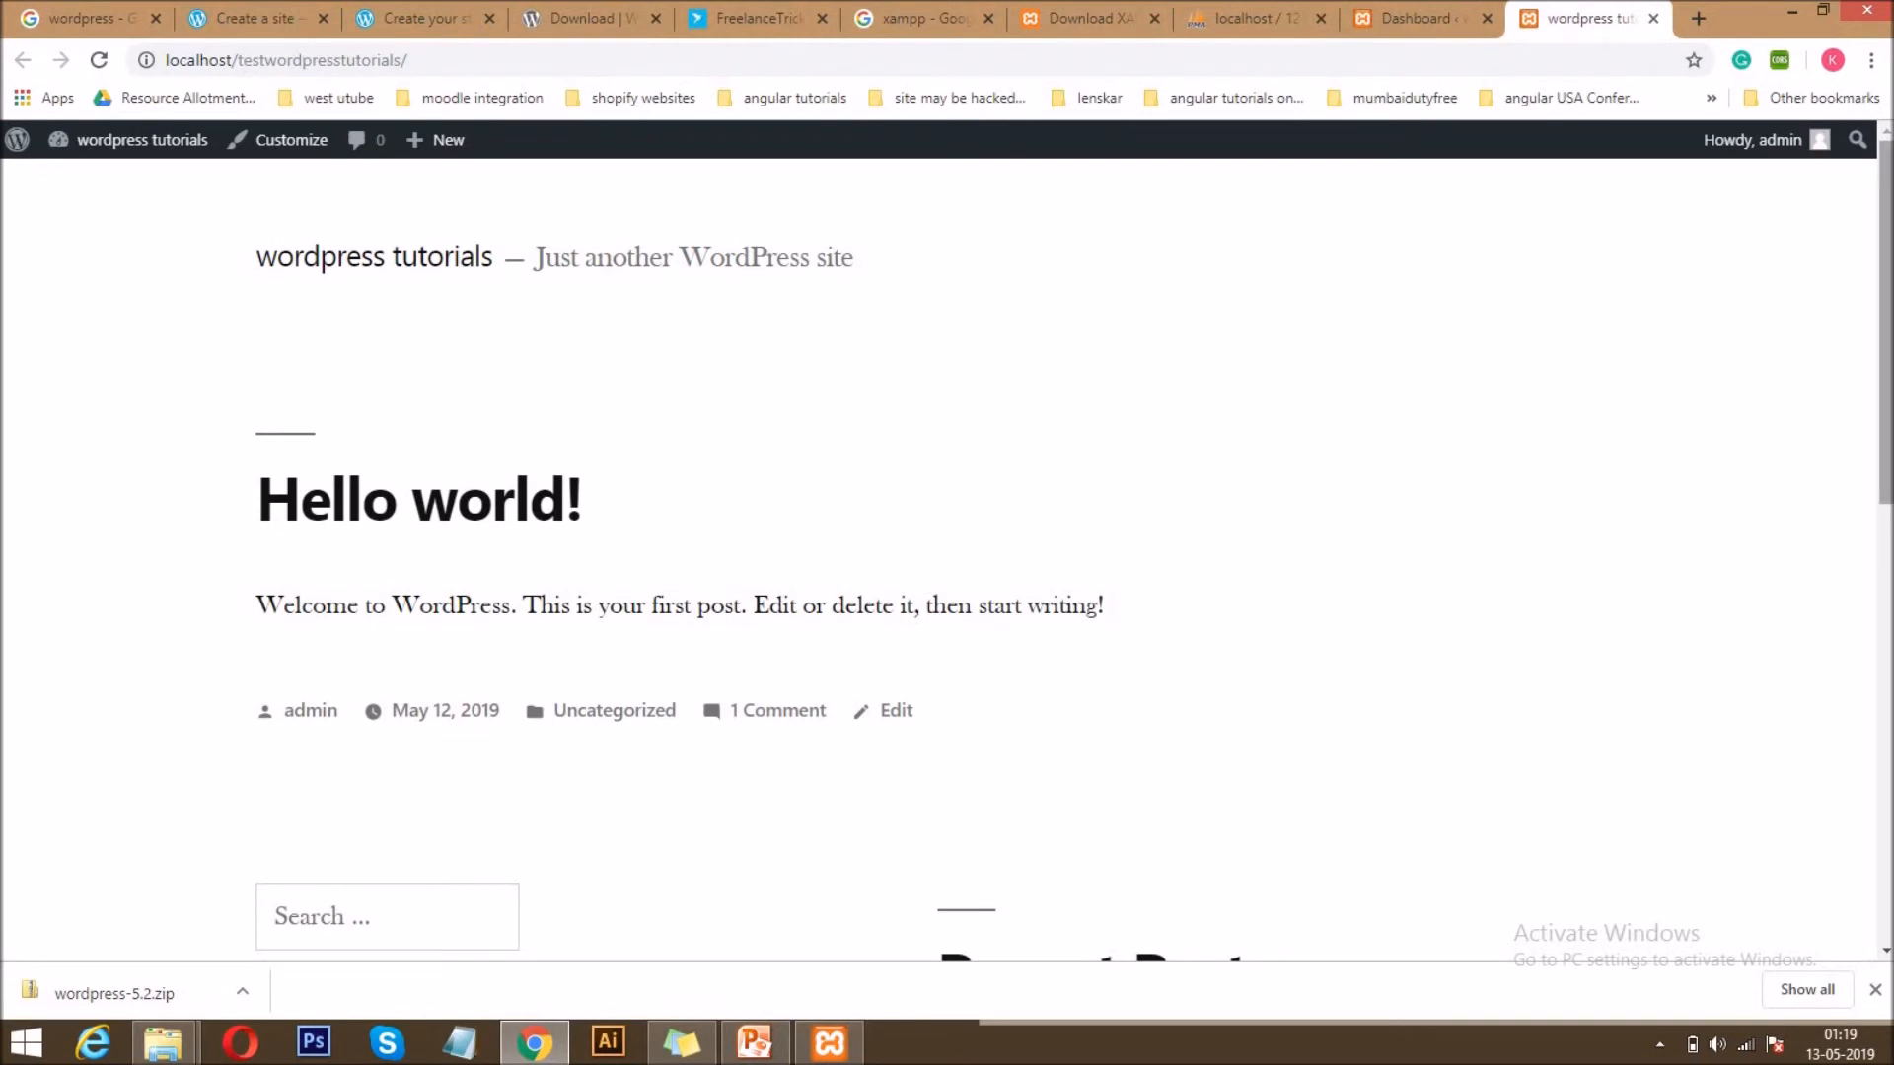
scroll(937, 552, down, 10)
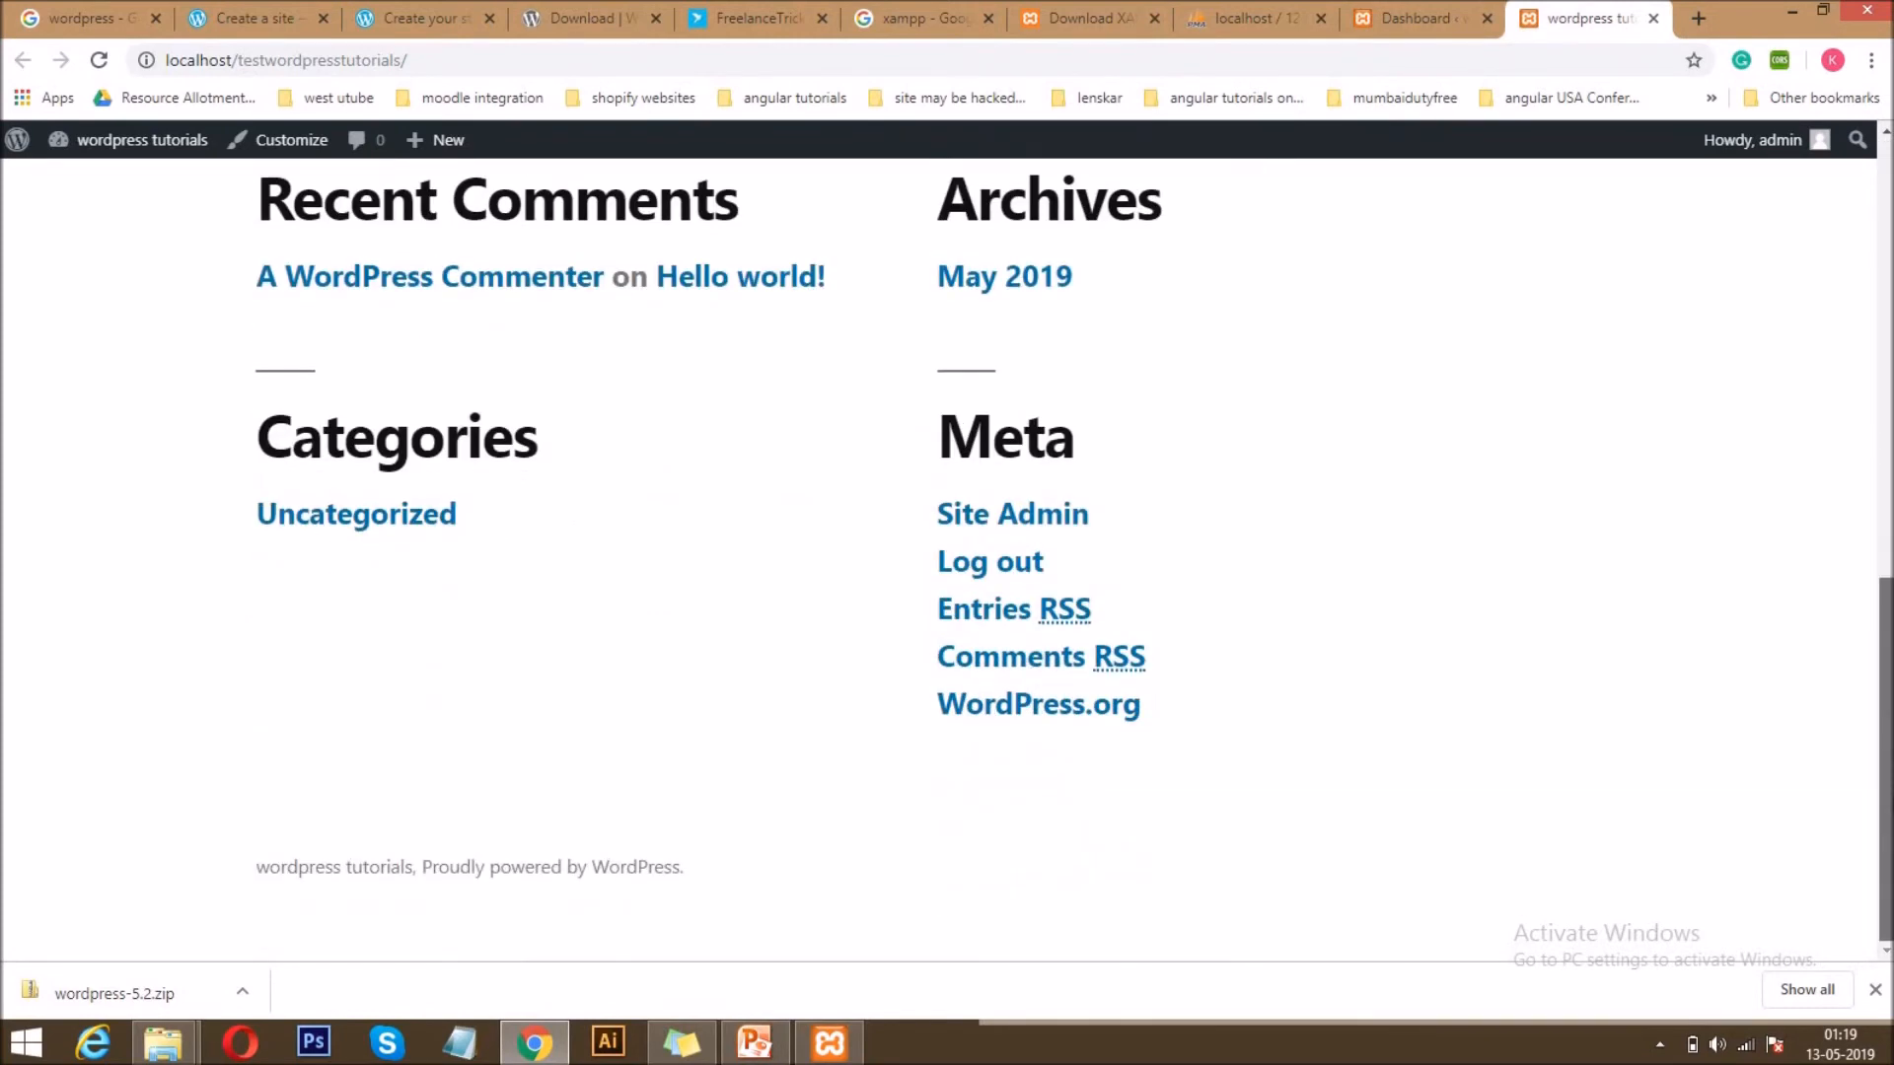
drag(1887, 760, 1887, 321)
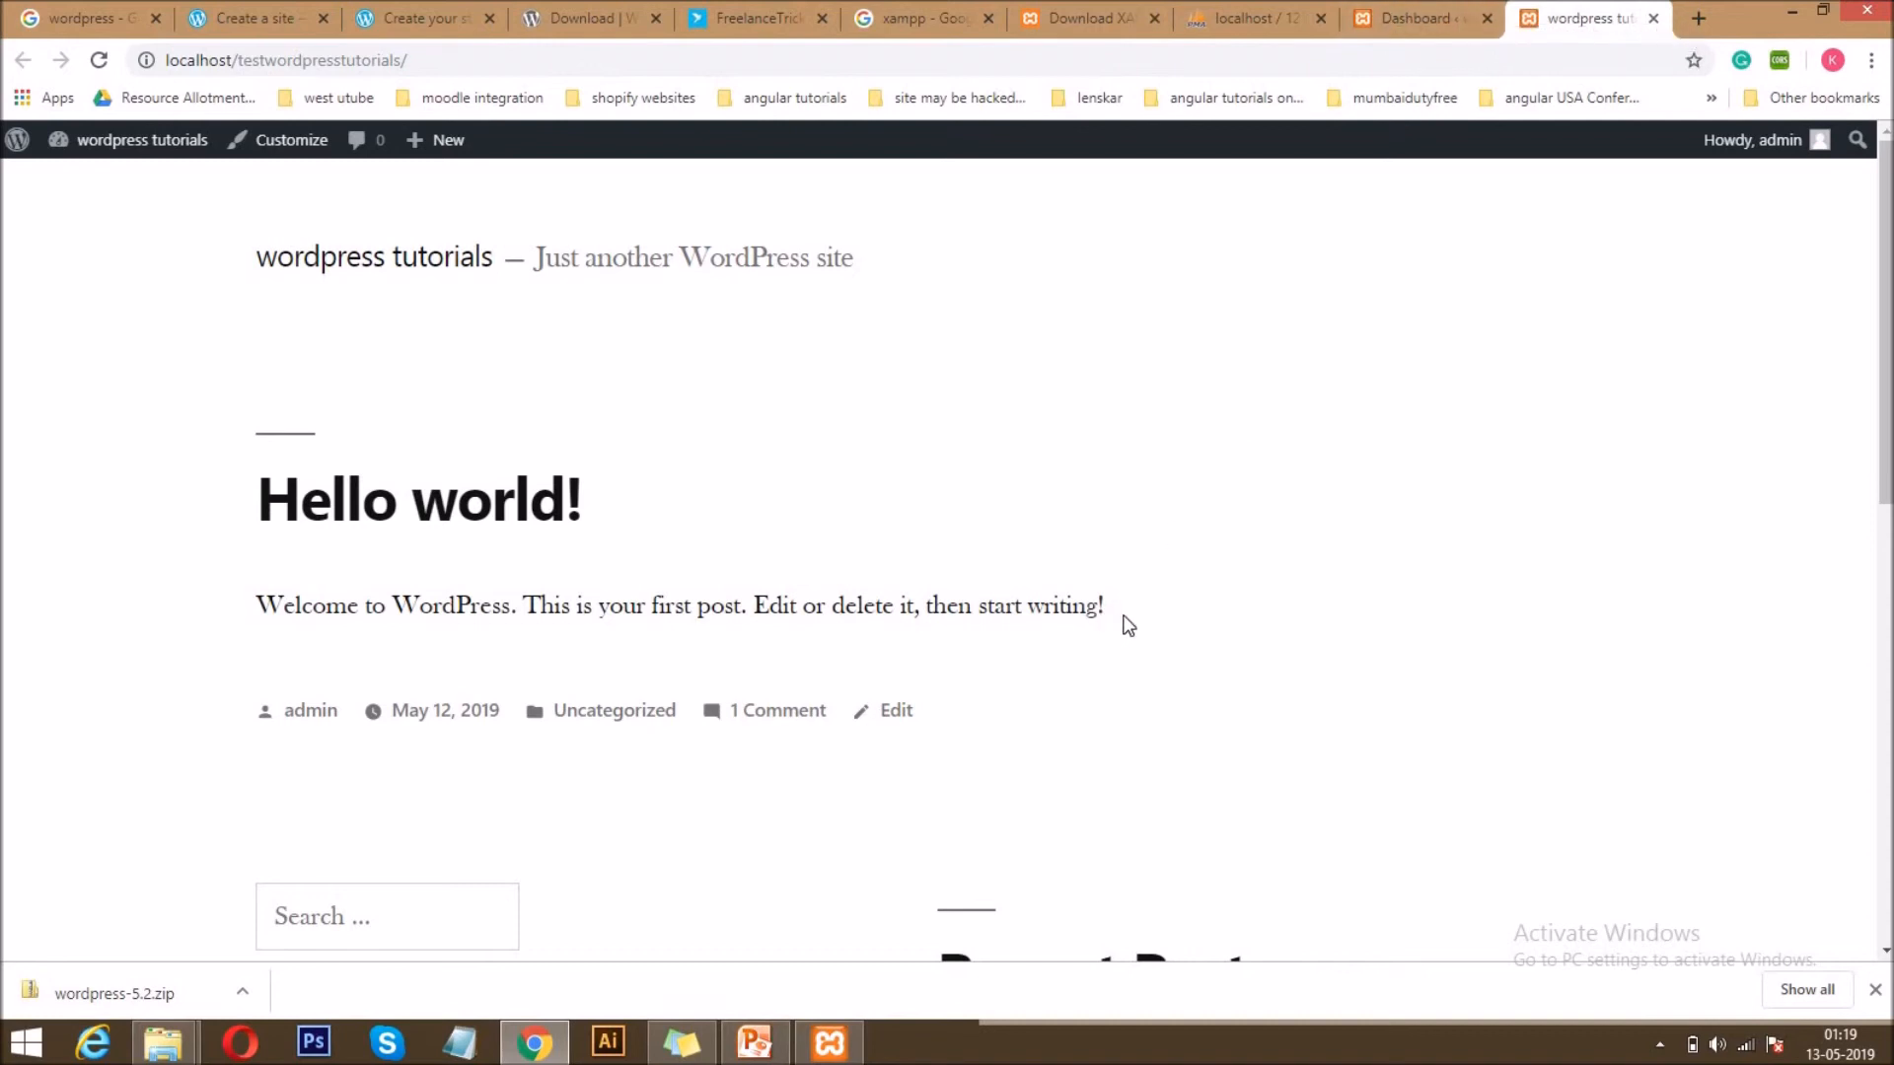
drag(1125, 604, 241, 507)
click(498, 488)
Switch to phpMyAdmin and open the structure of the testwordpresstutorials database to examine its tables.
click(1414, 12)
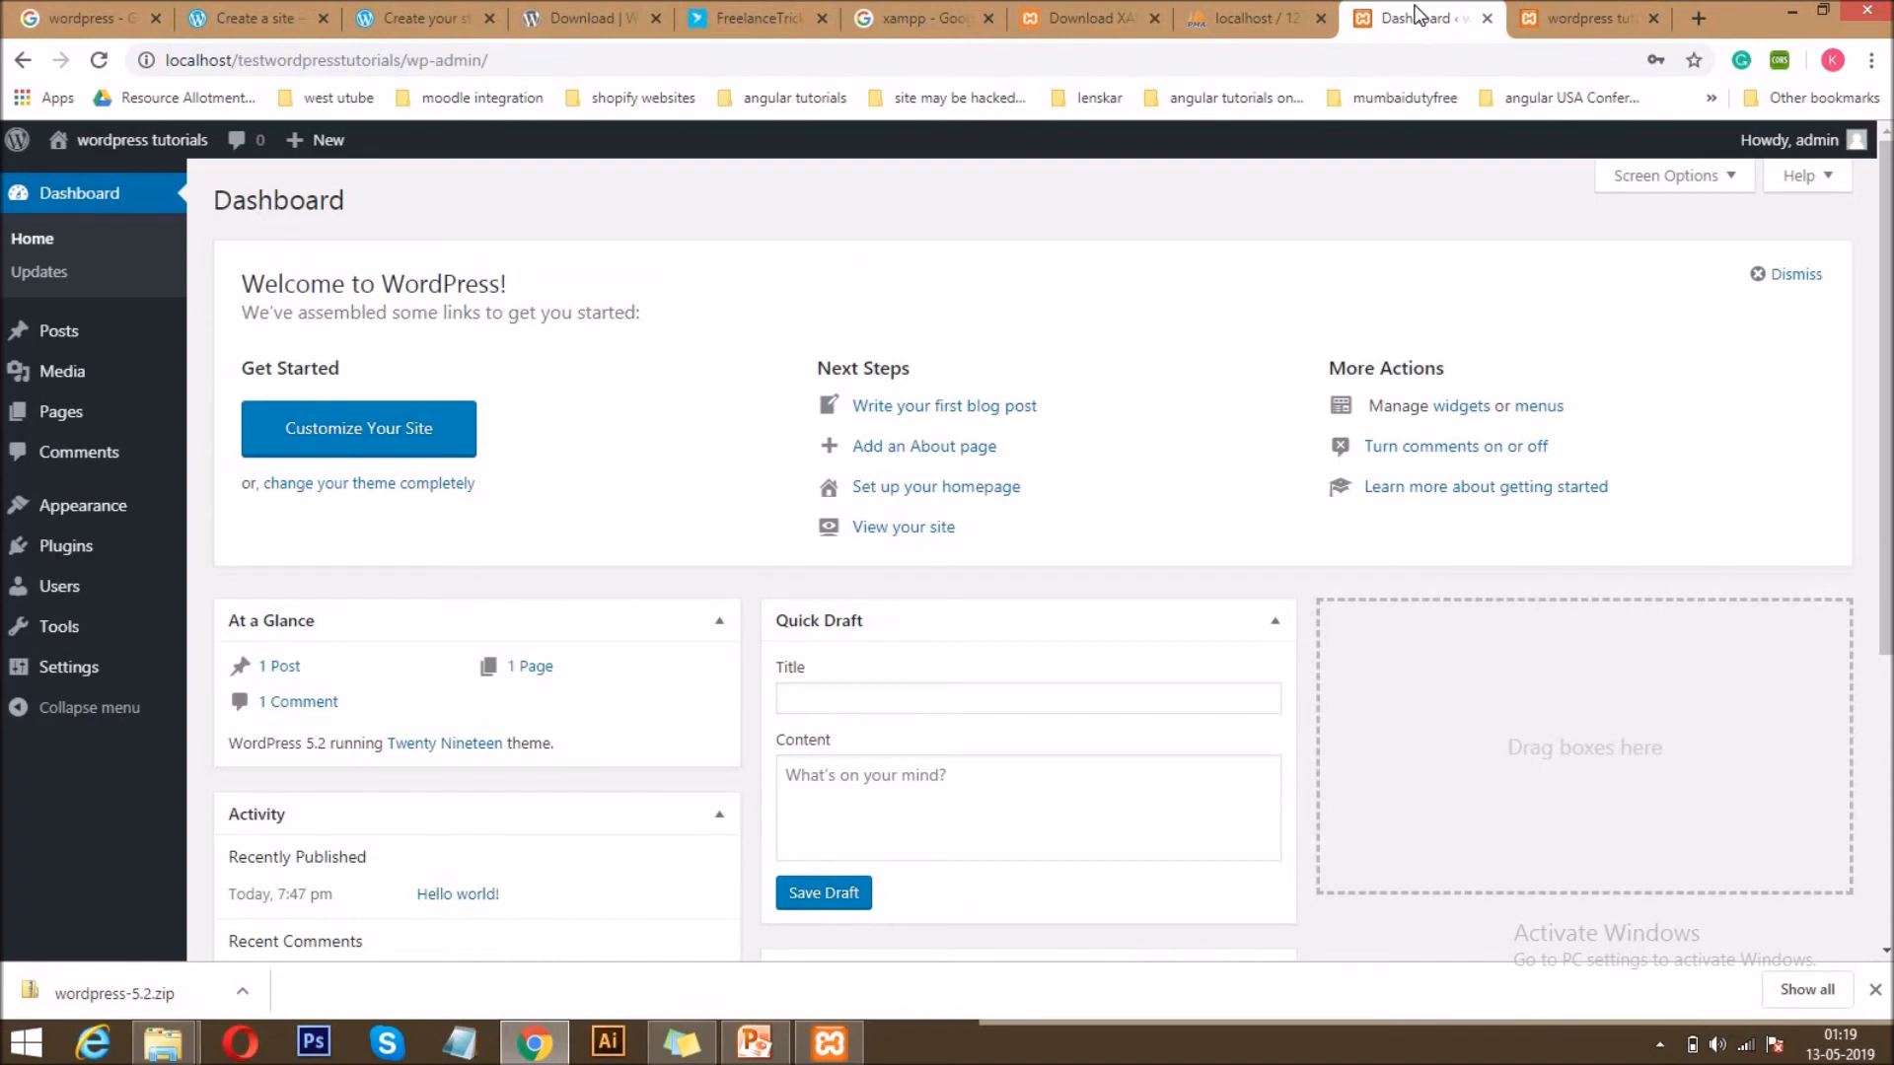
click(1276, 12)
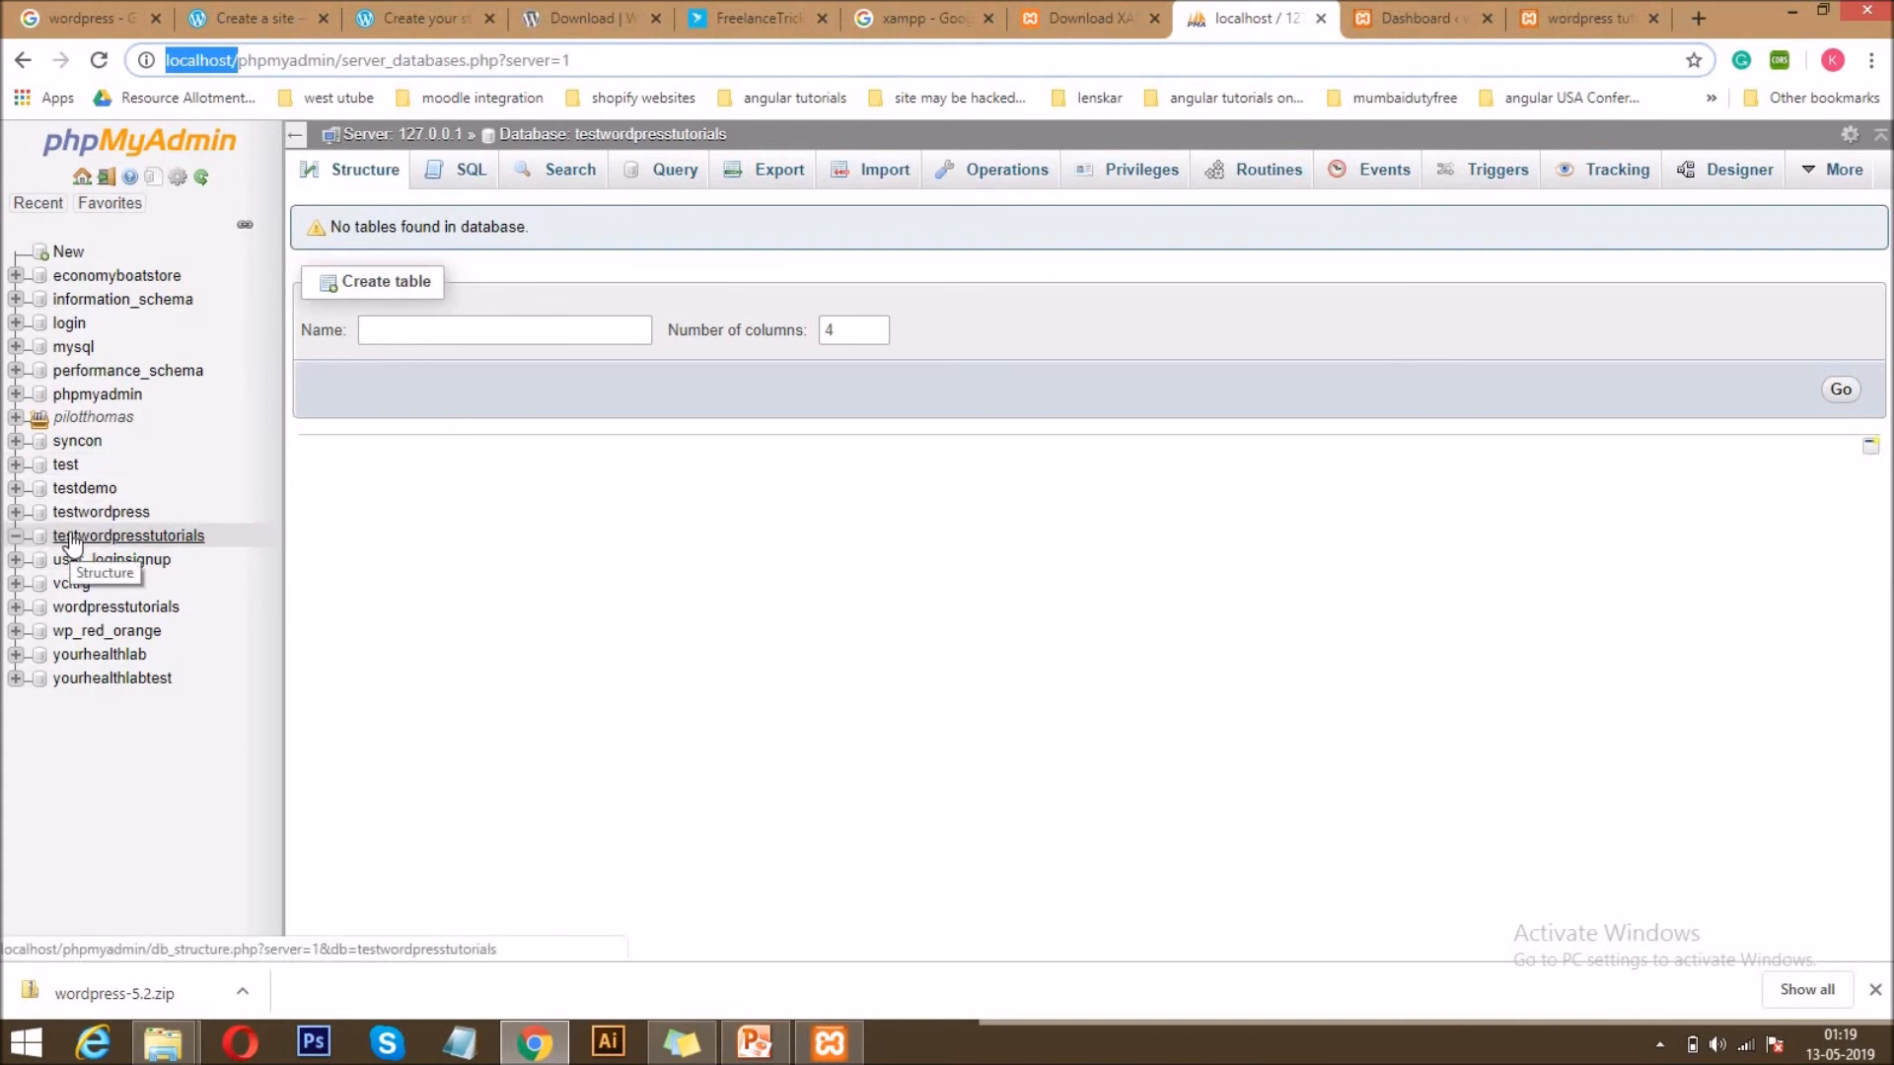
click(372, 177)
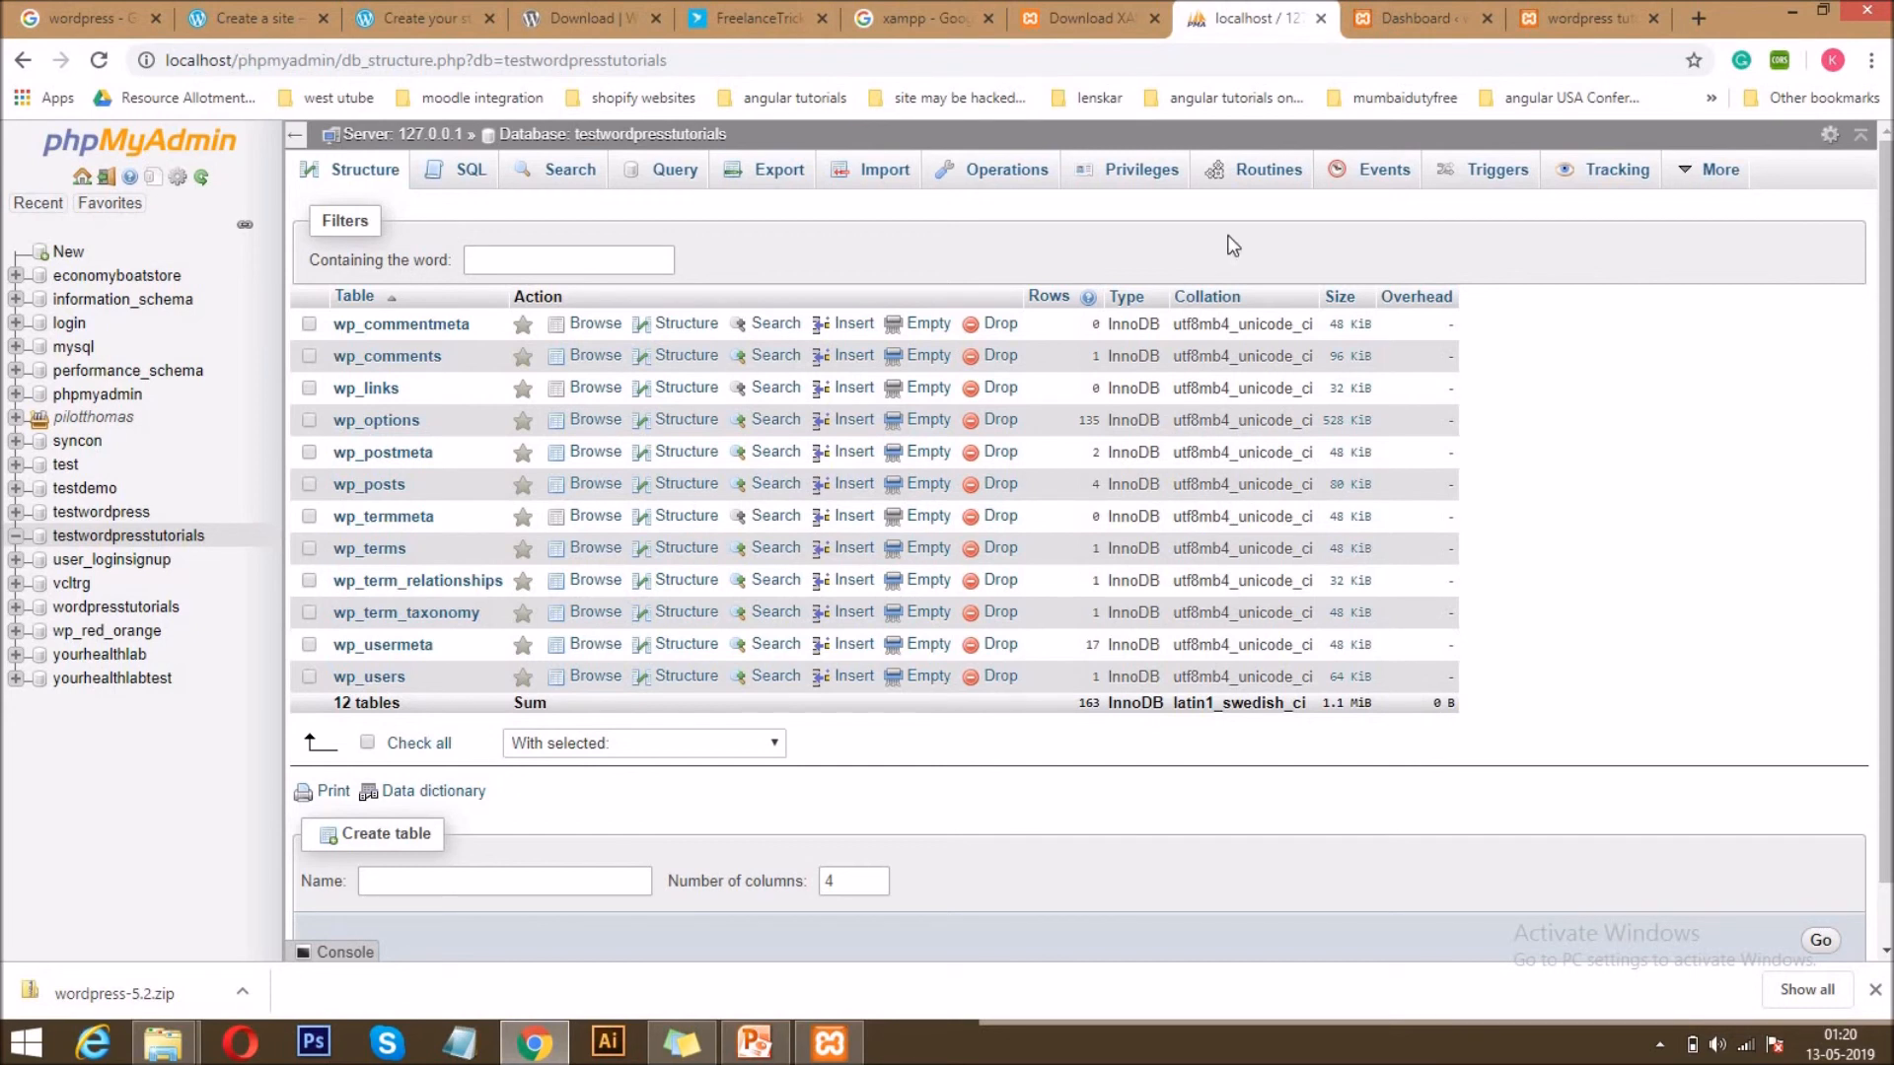
Return to the WordPress dashboard, open the site's front end in another tab and close the duplicate site tab.
click(1420, 16)
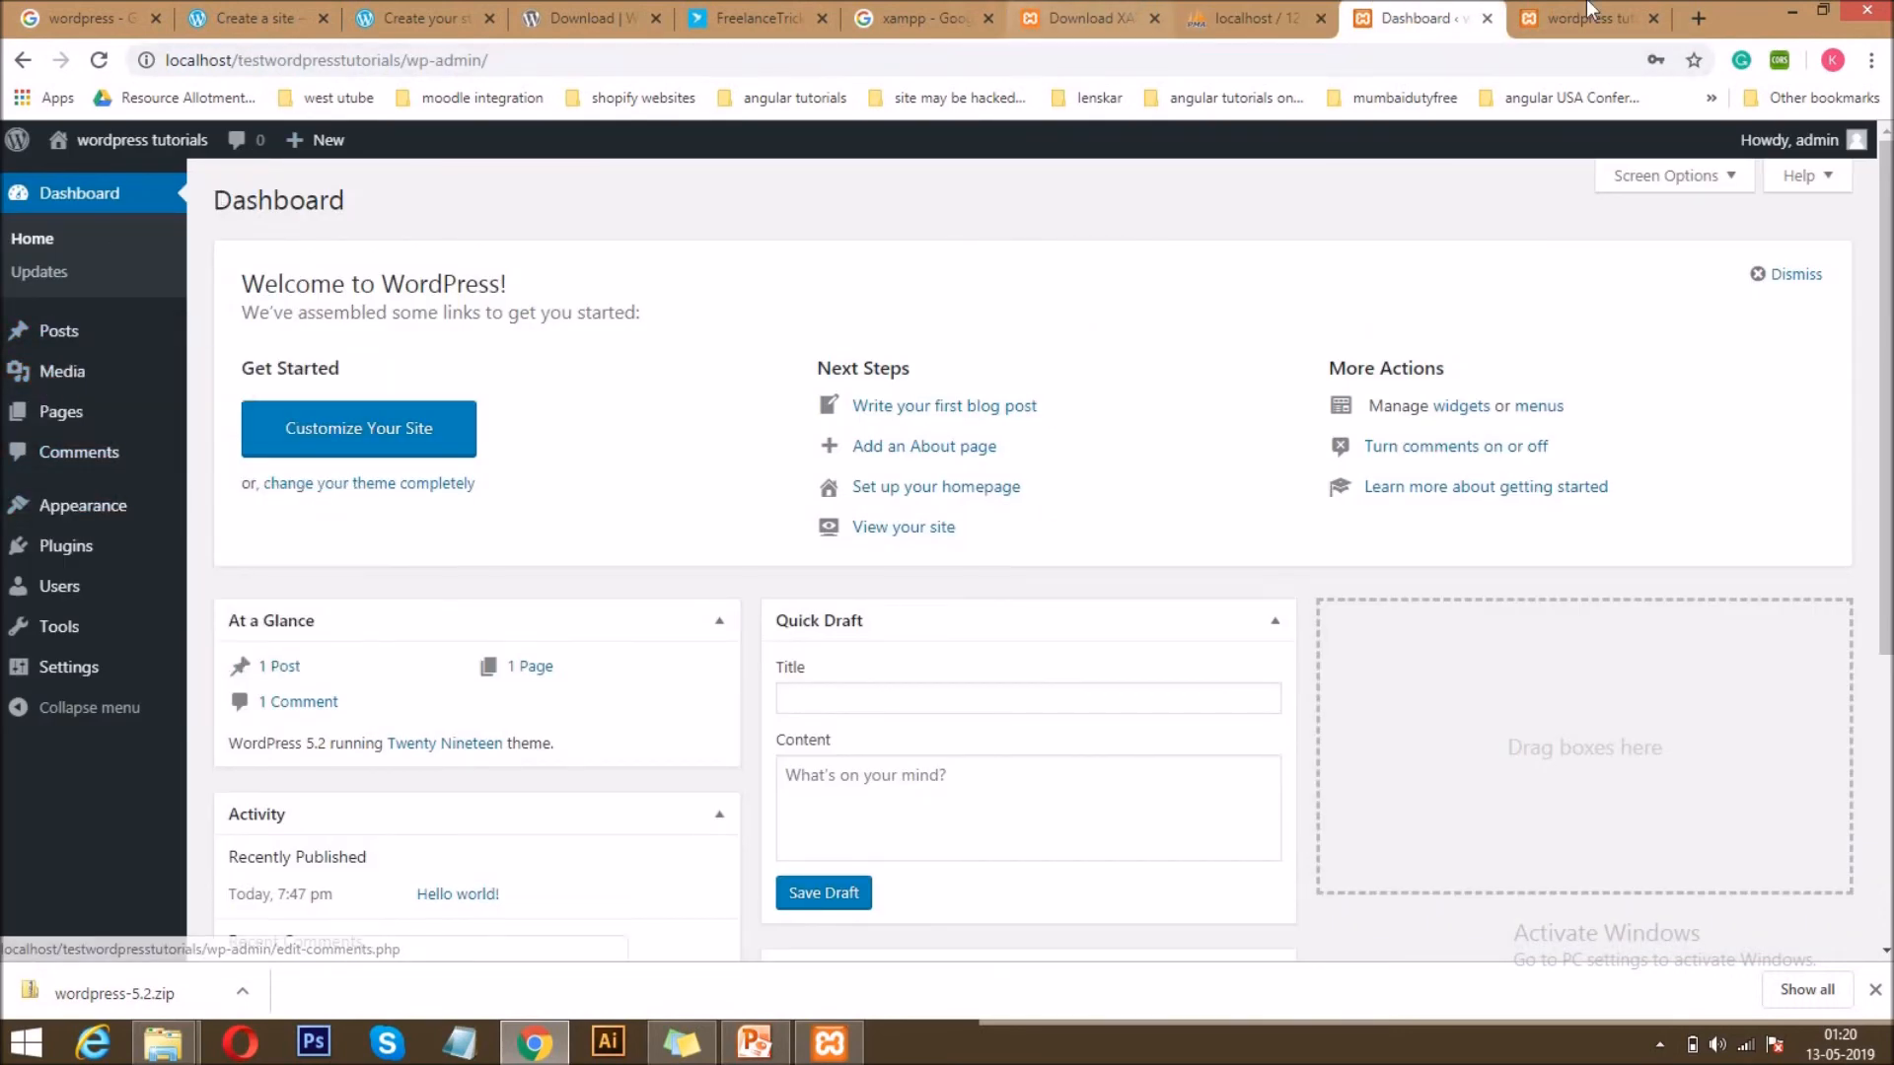
click(1626, 16)
click(1420, 15)
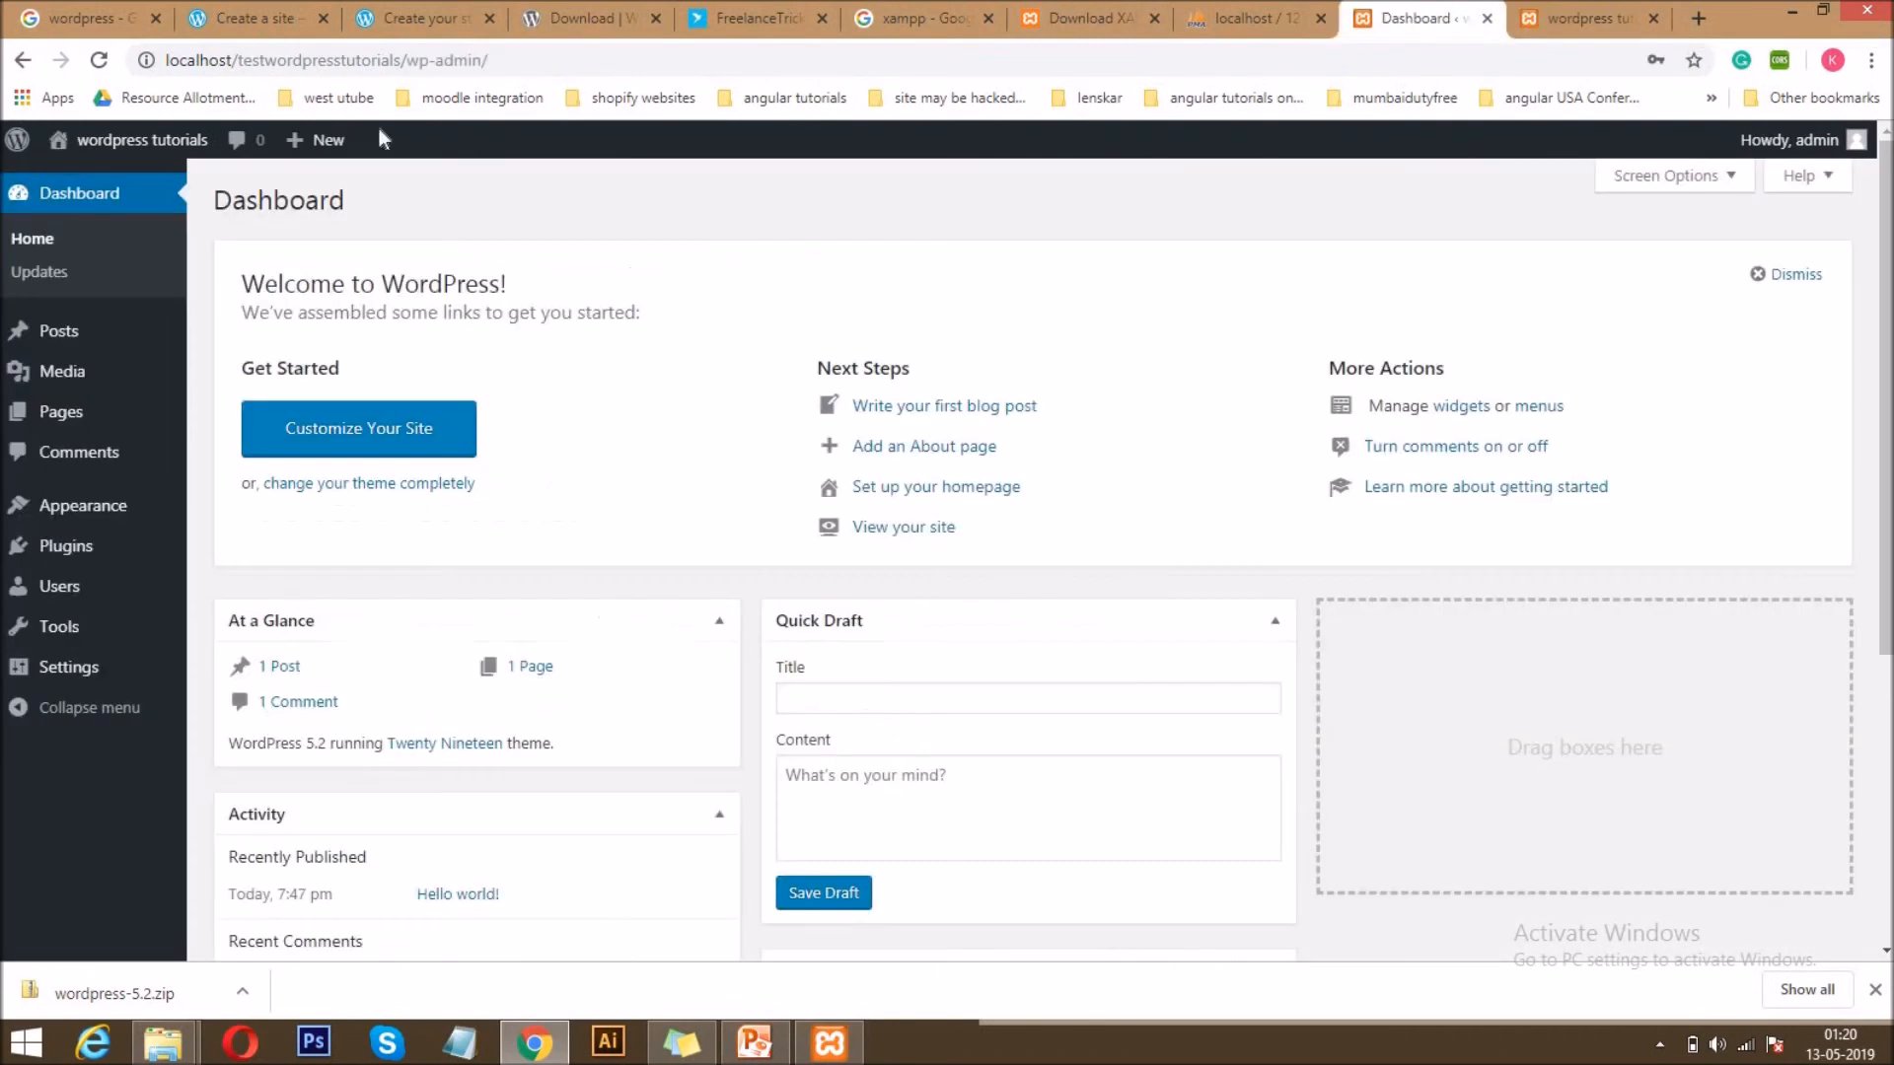
mouse_move(98, 140)
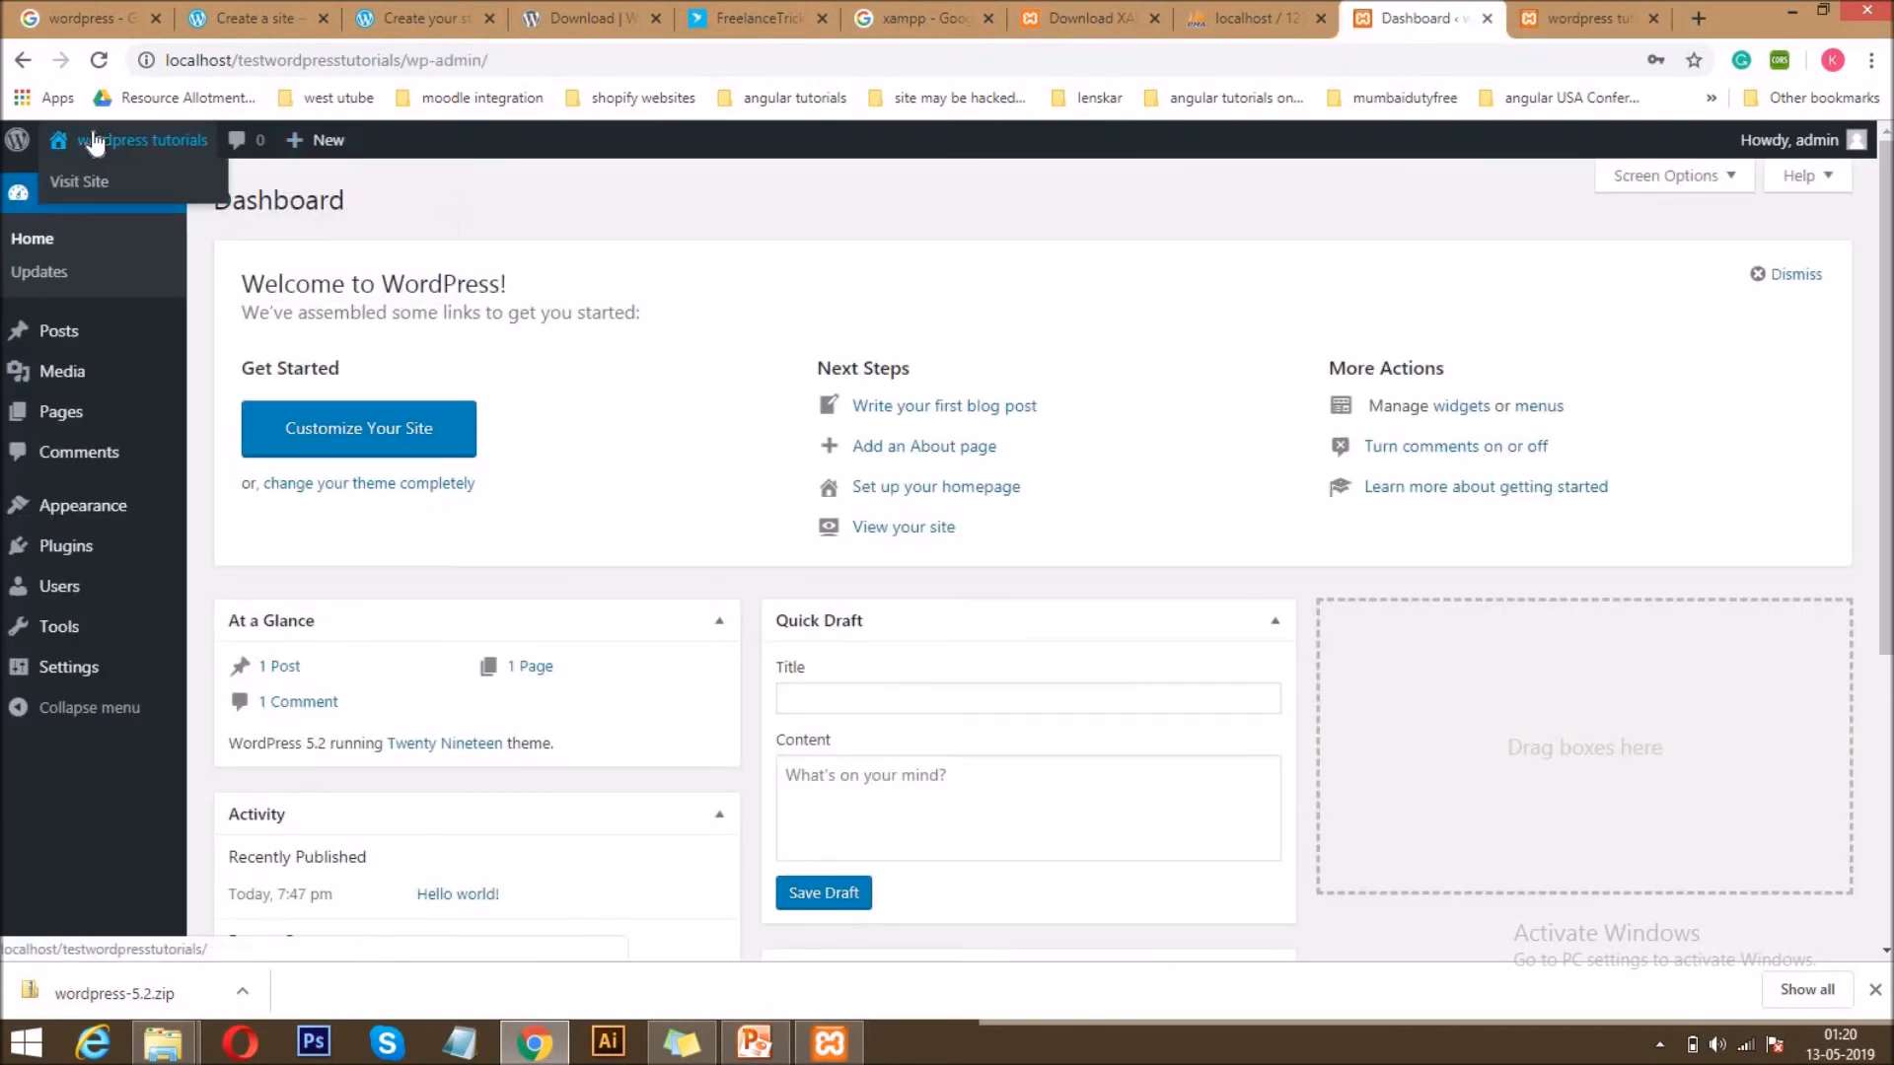
middle_click(93, 191)
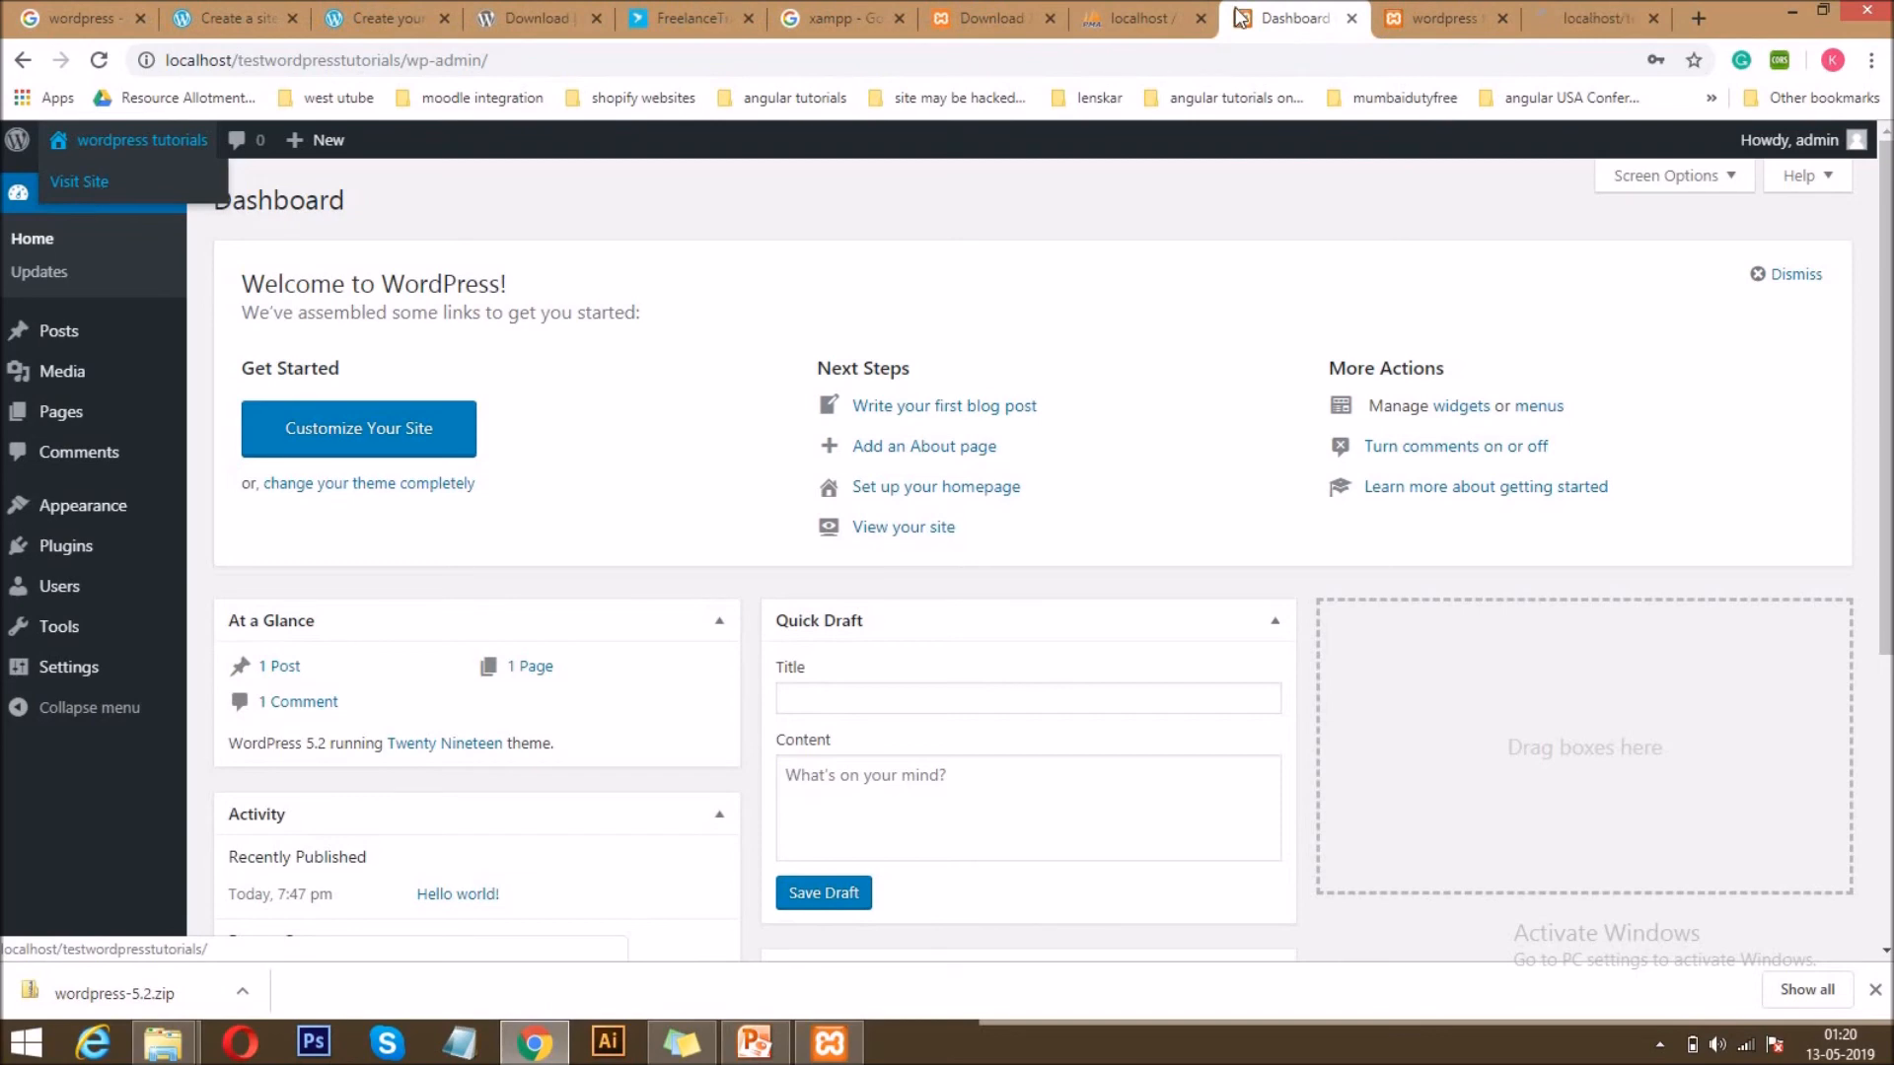
click(1500, 20)
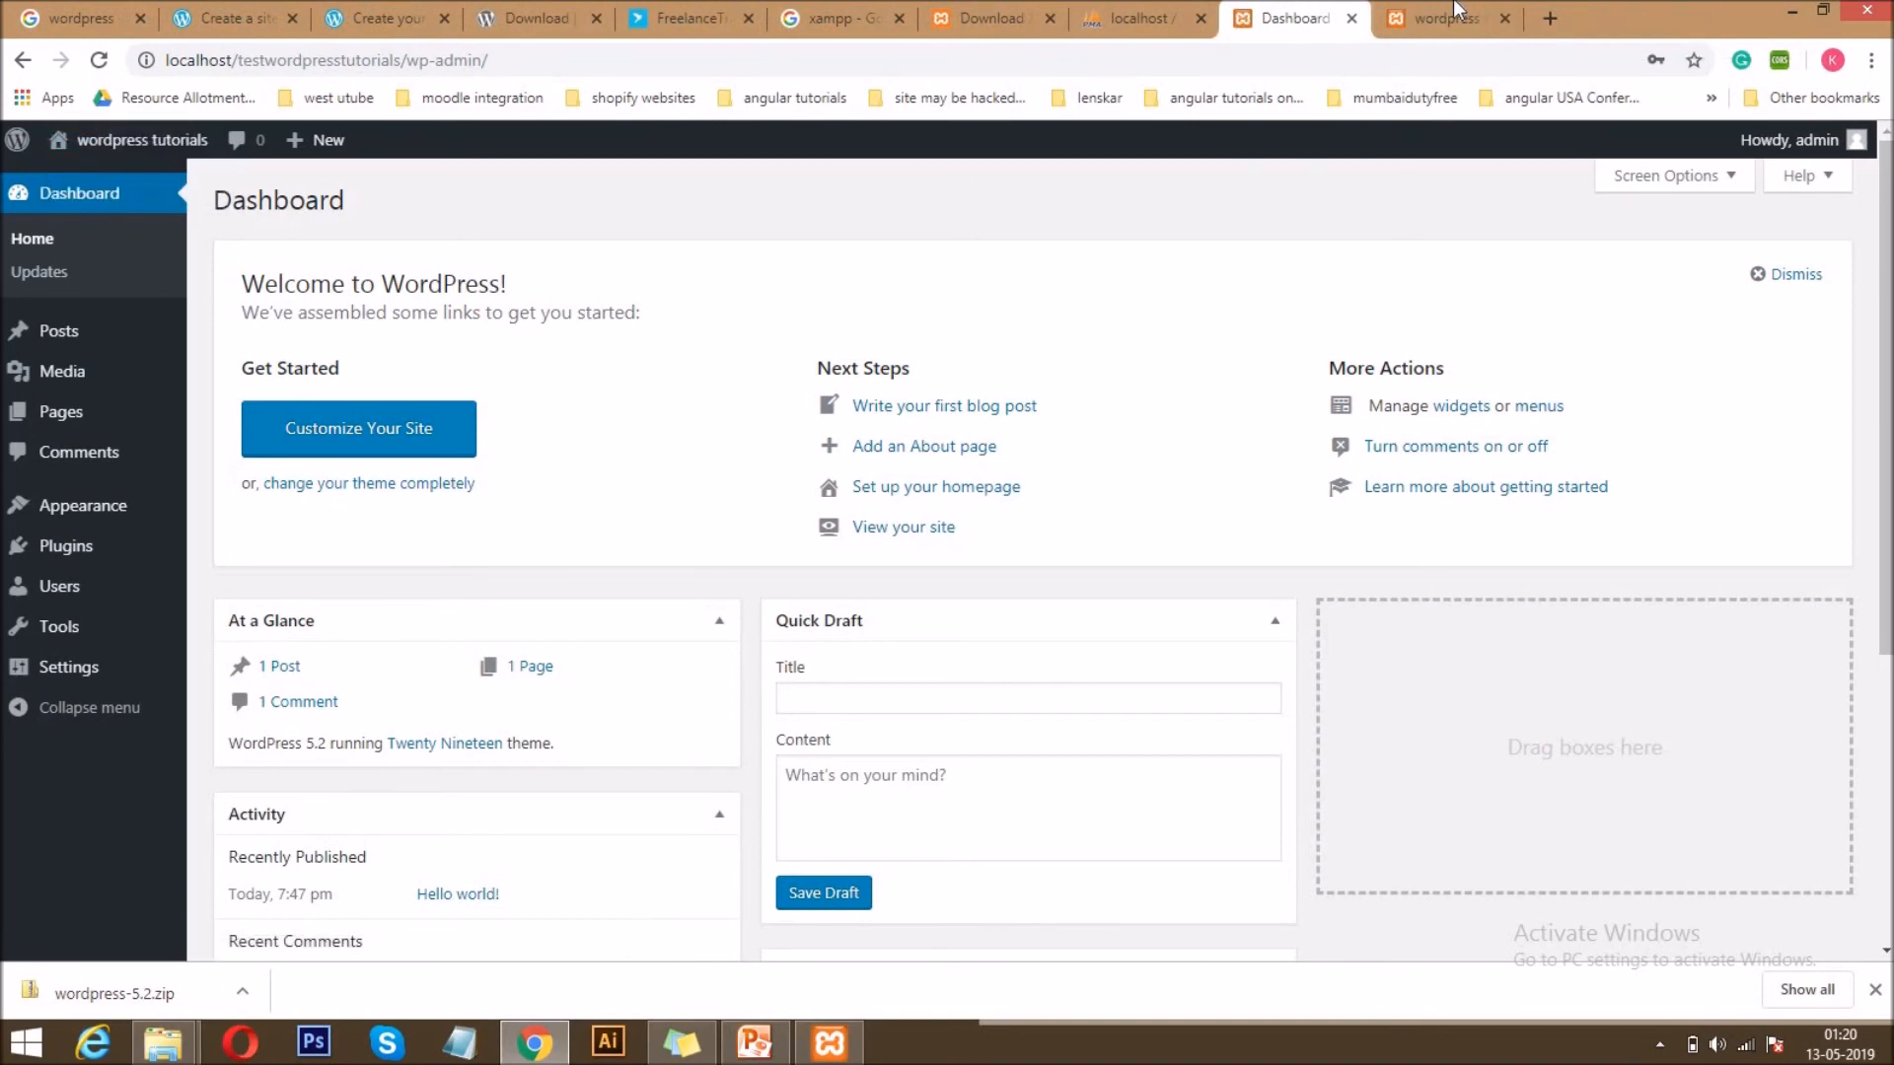
View the site's home page down to its footer and return to the dashboard.
click(1440, 18)
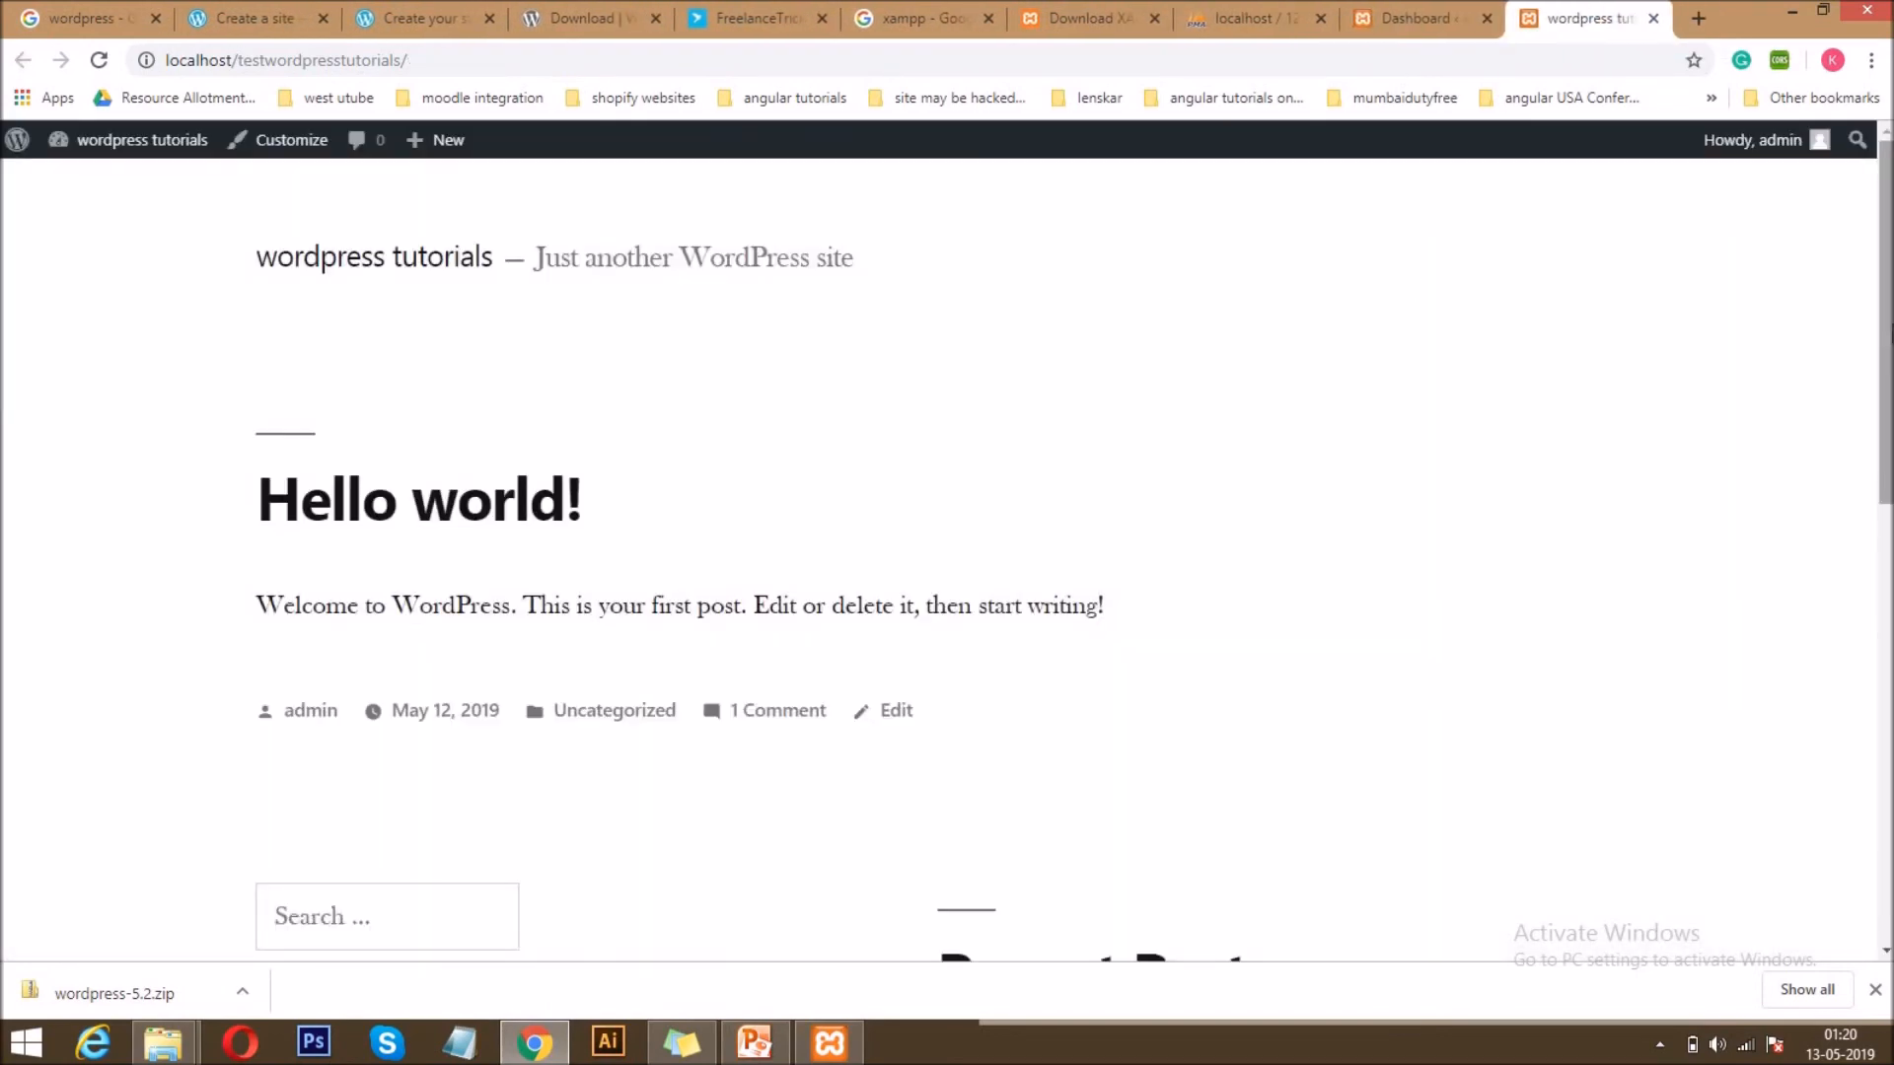
scroll(1412, 286, down, 8)
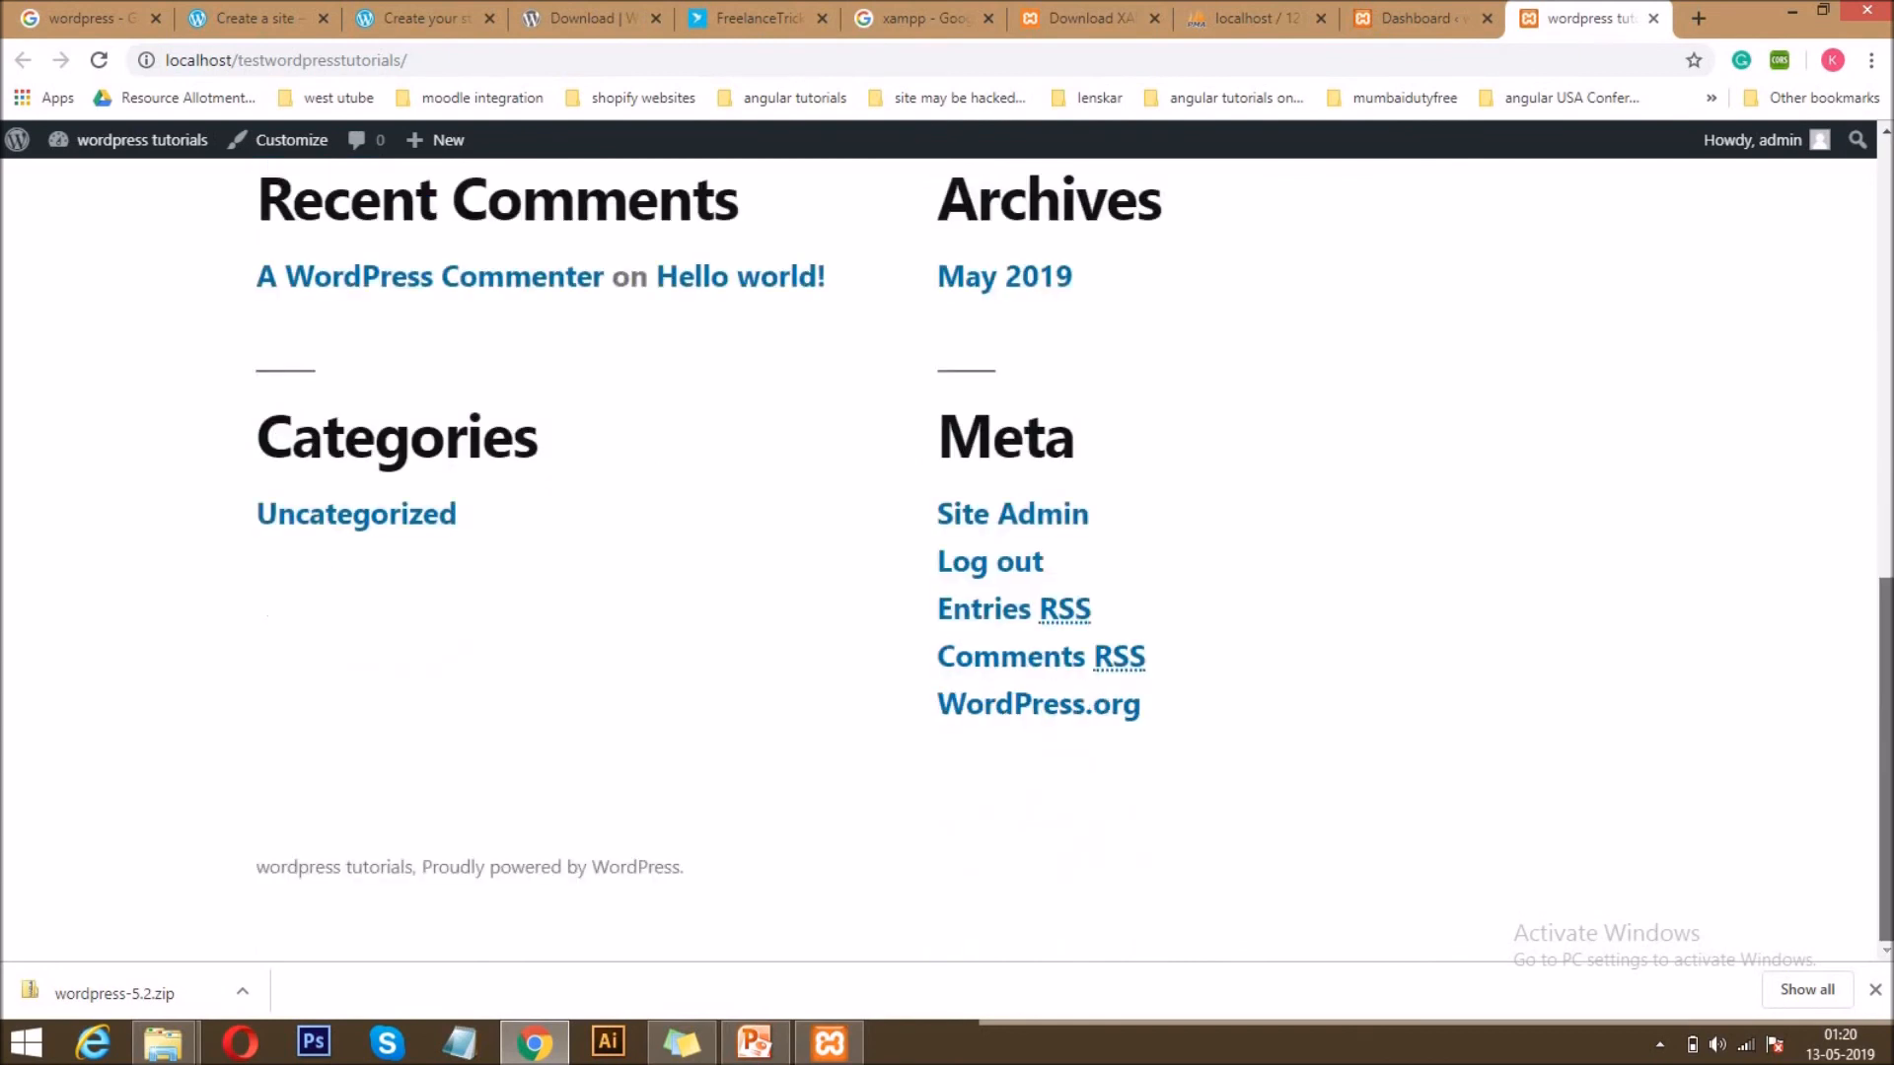
scroll(947, 563, up, 10)
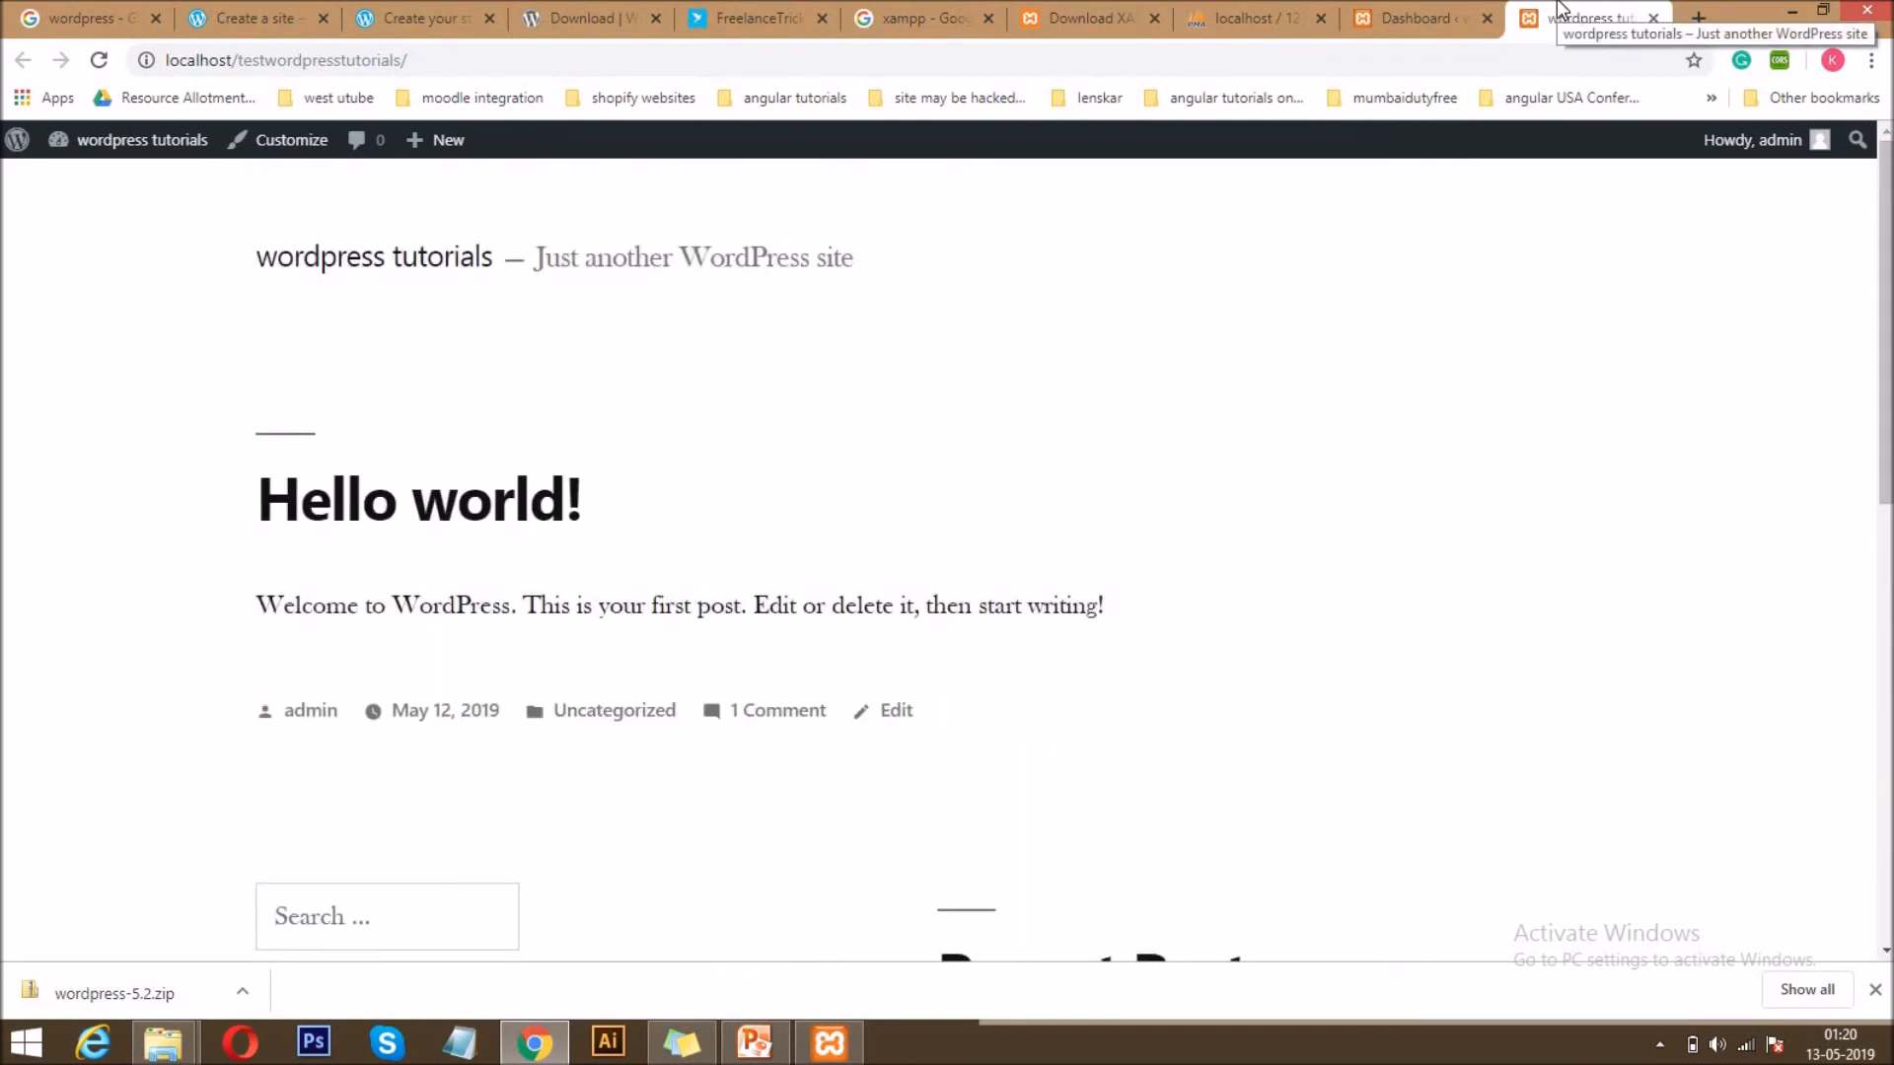
click(1415, 18)
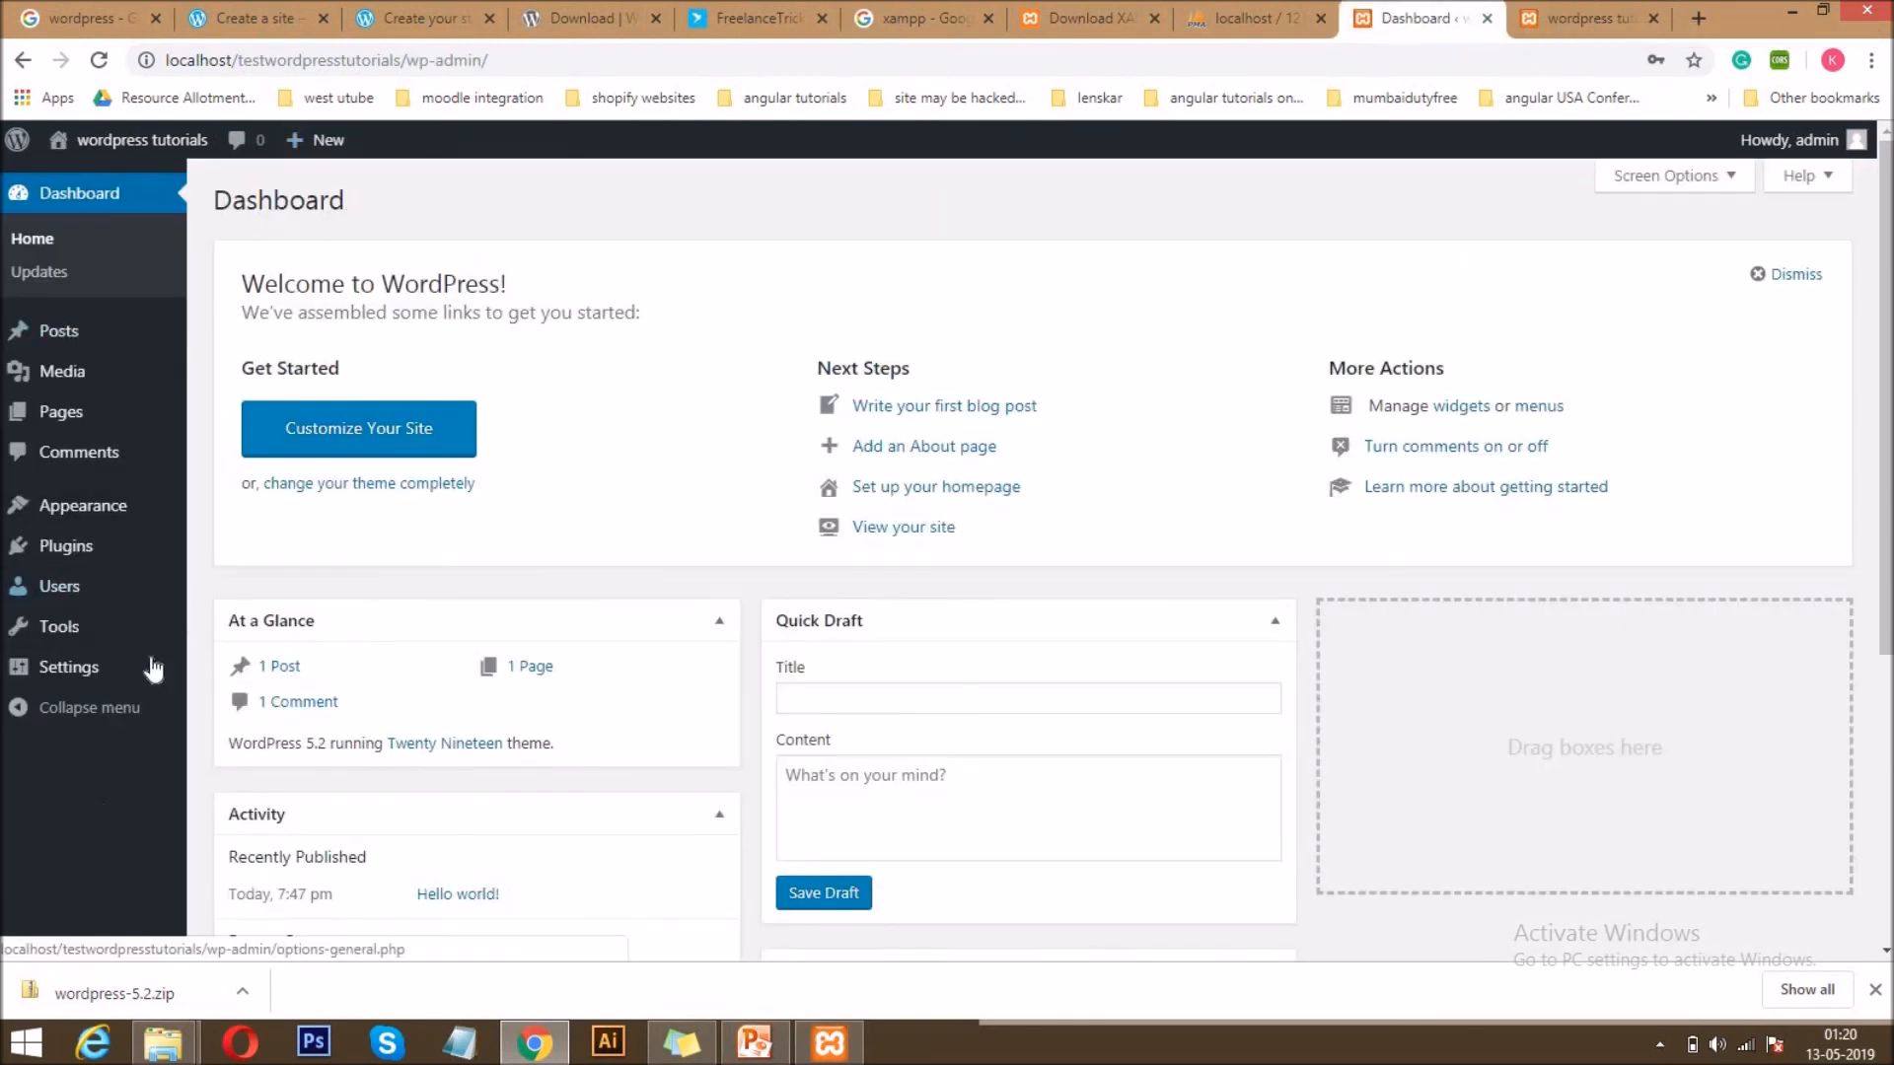